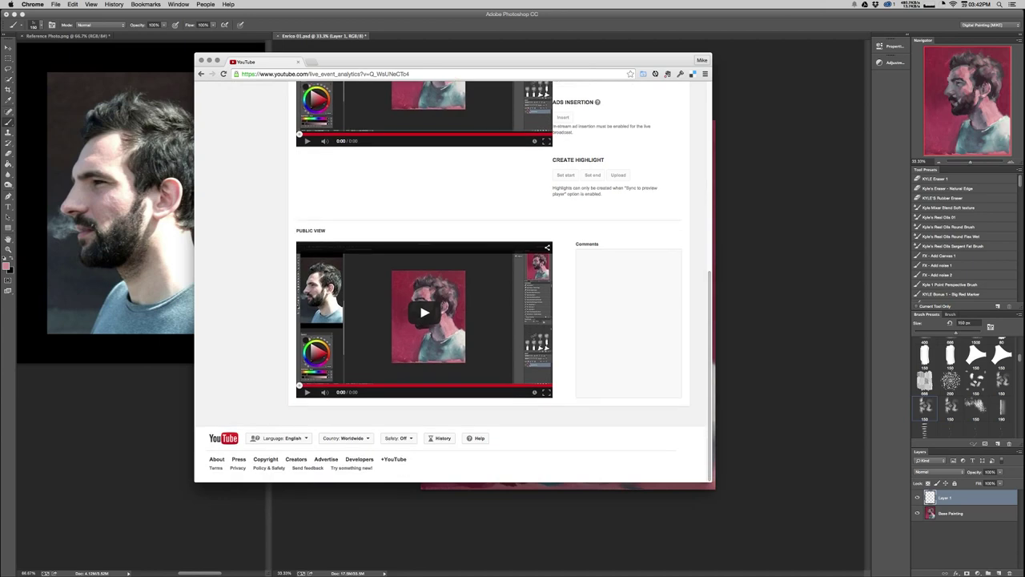
key(super+Tab)
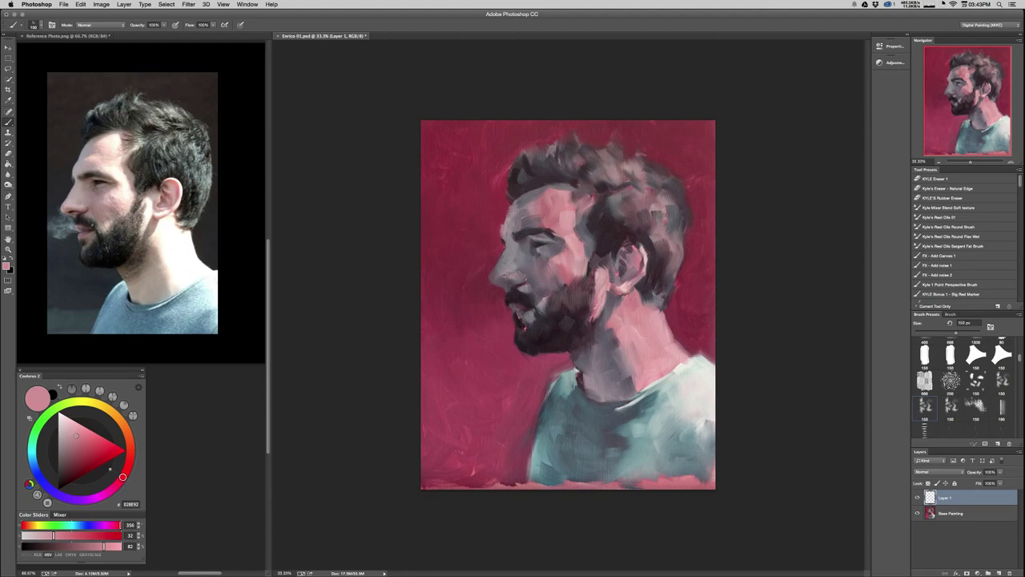
key(super+Tab)
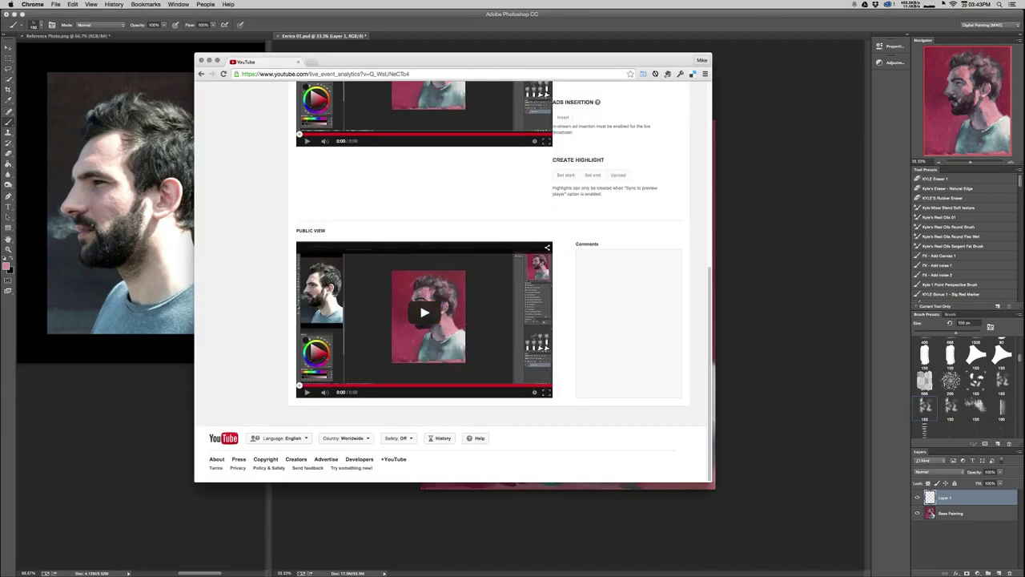
key(super+Tab)
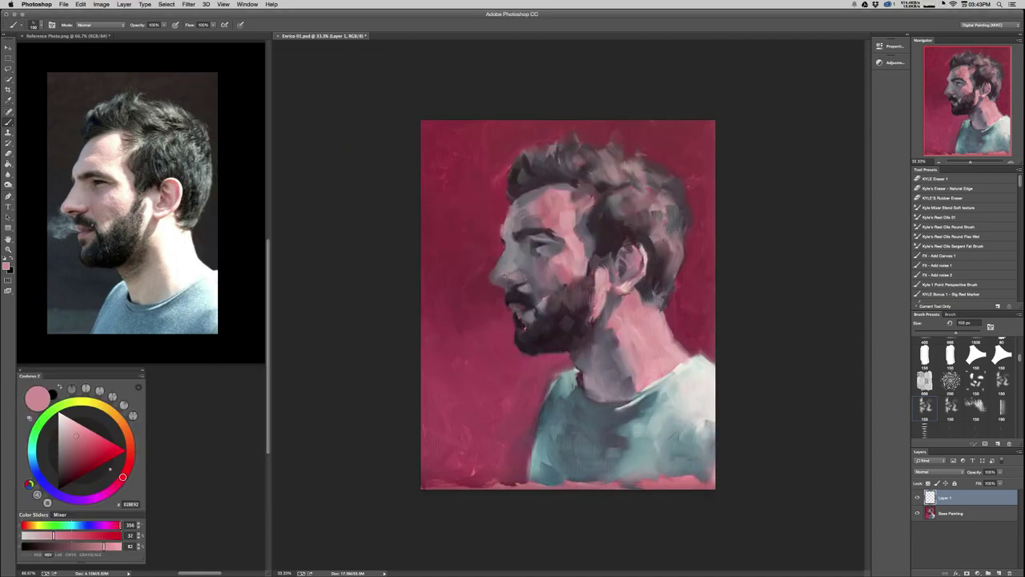
Switch to Chrome and open the live stream's watch page from its public view player.
key(super+Tab)
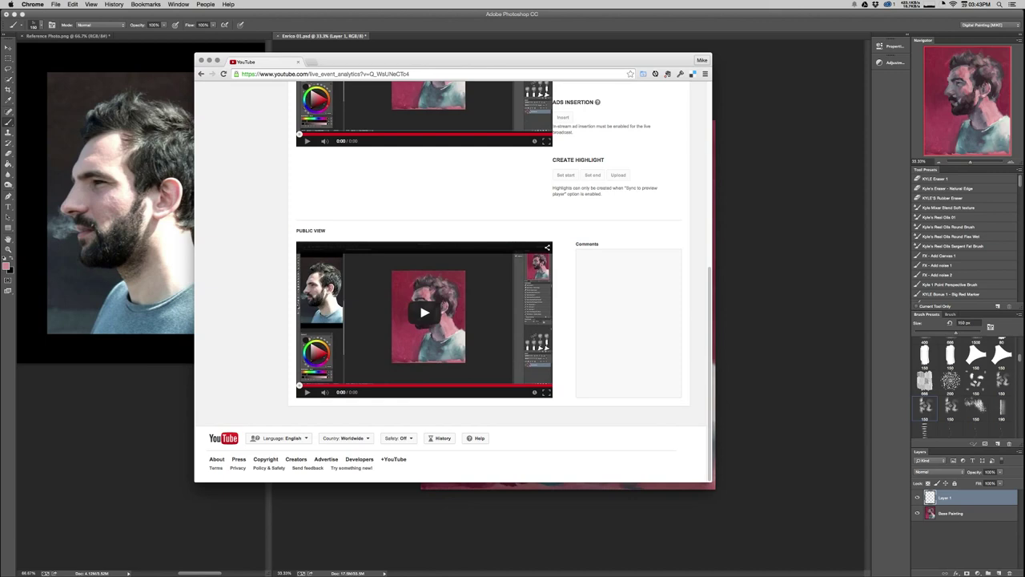
scroll(454, 281, up, 3)
scroll(454, 282, down, 3)
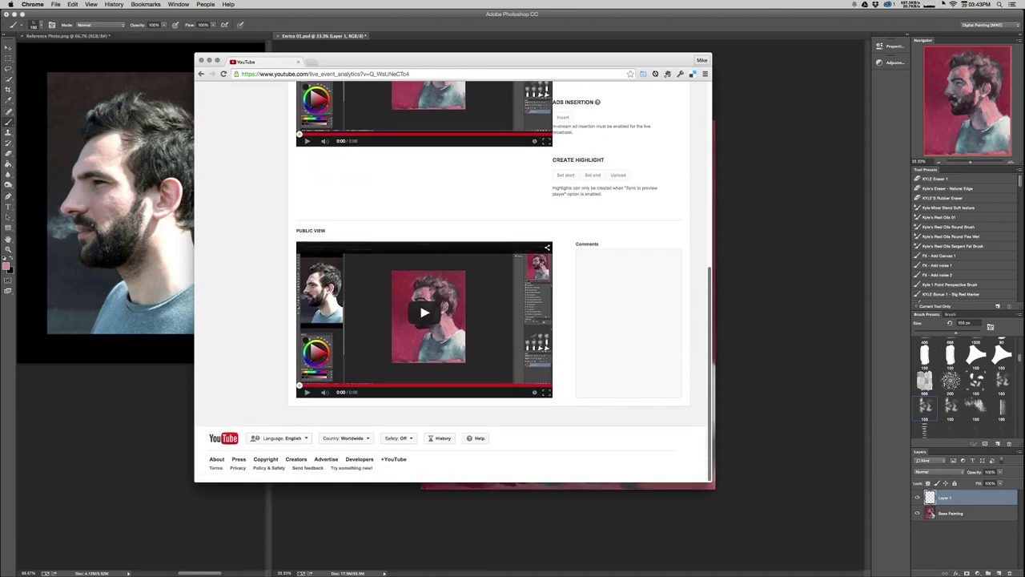
click(425, 312)
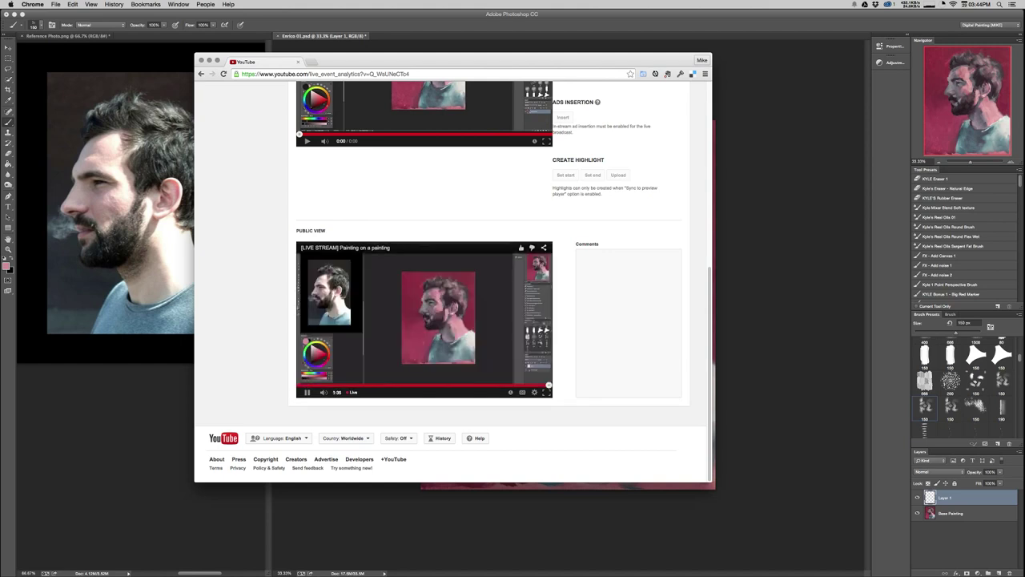
click(344, 248)
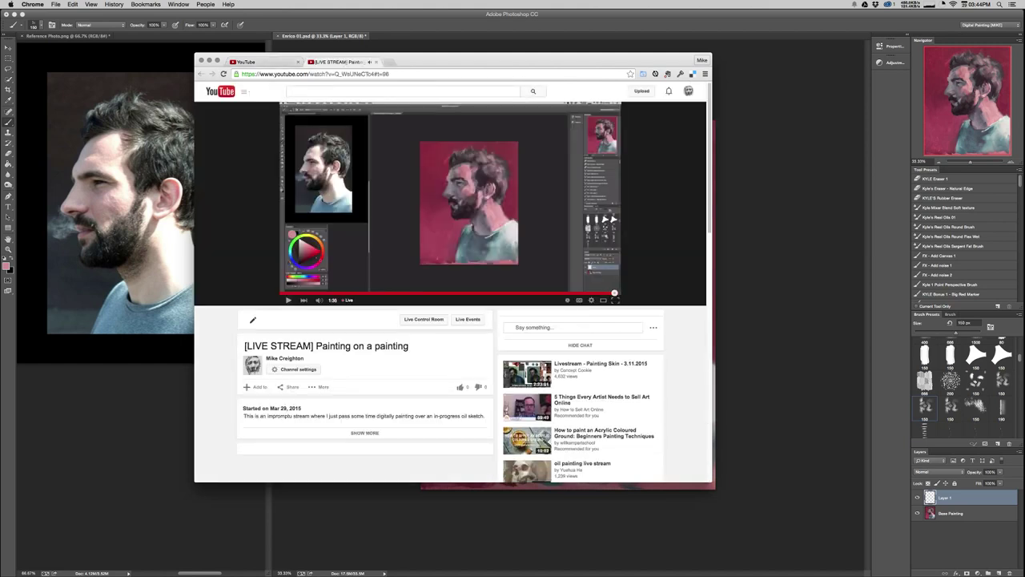
Switch the stream player to default view, and move and shrink the browser window to fit the small player and chat.
drag(711, 481, 829, 478)
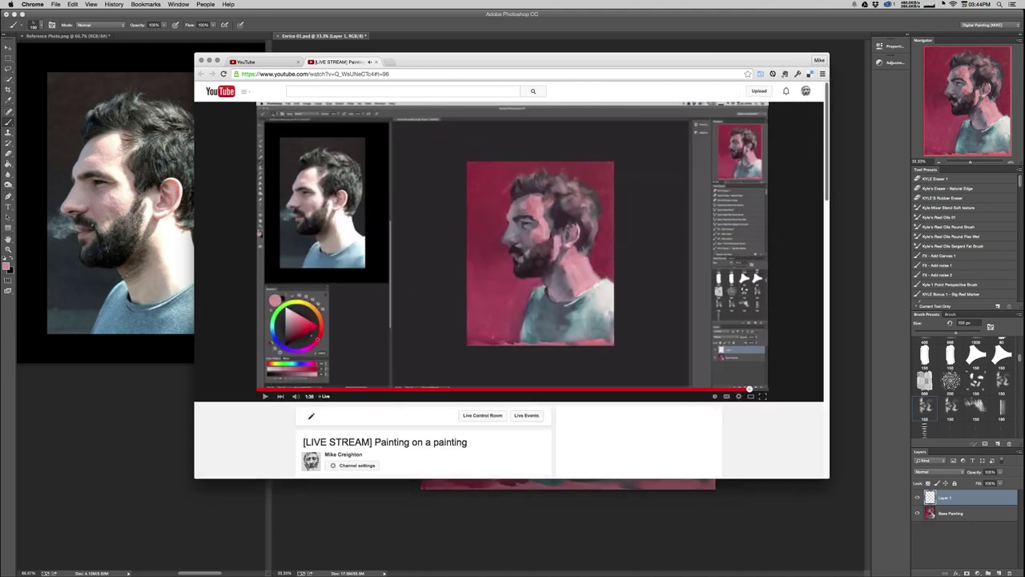
scroll(511, 280, down, 5)
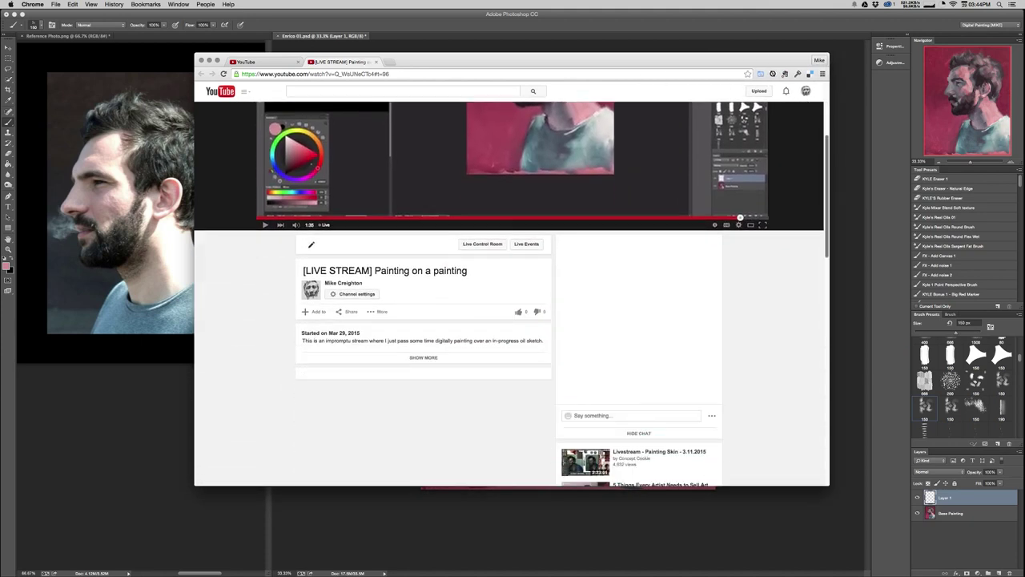
scroll(511, 281, down, 2)
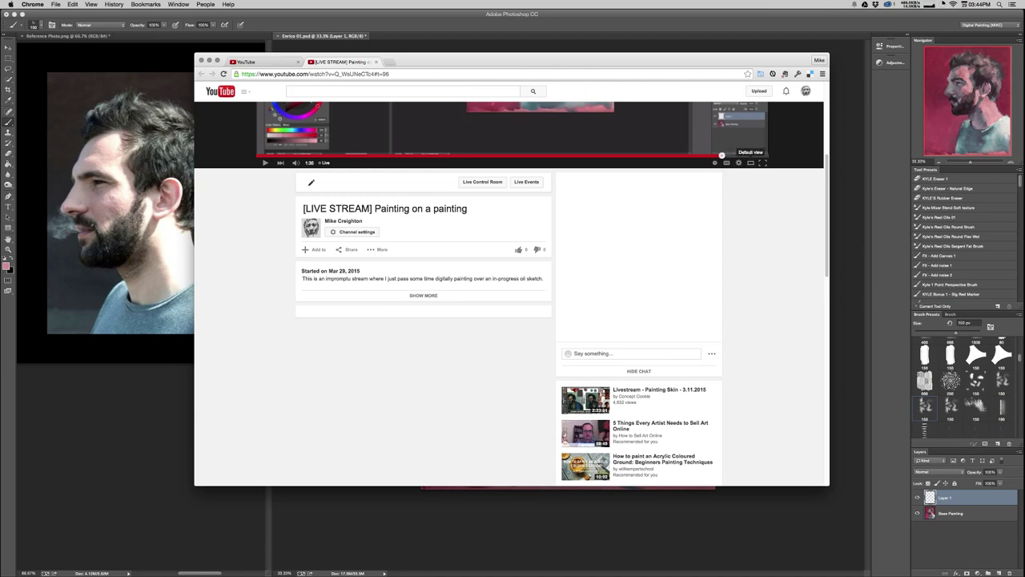
click(750, 163)
drag(705, 61, 658, 113)
scroll(465, 320, up, 6)
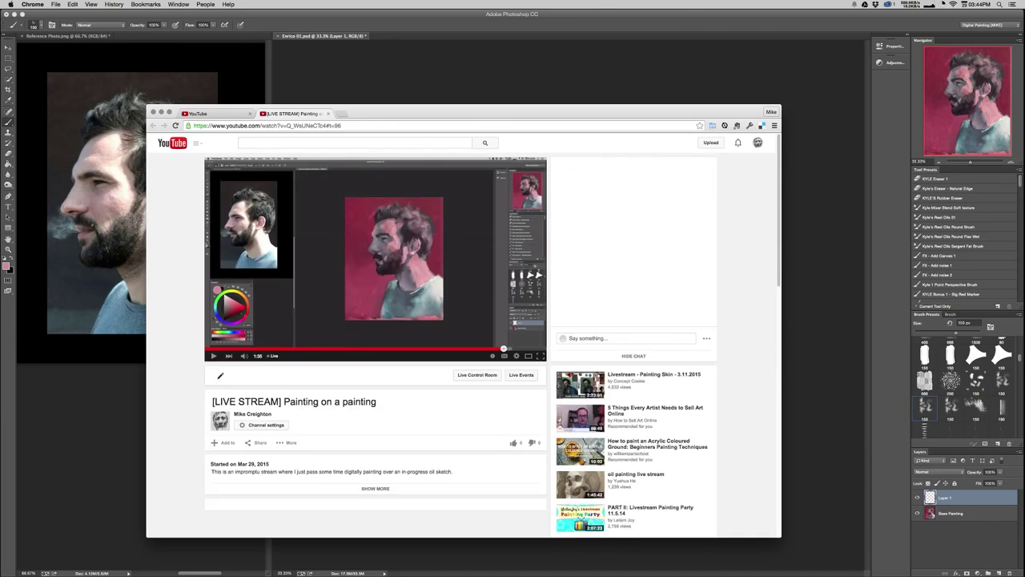
mouse_move(781, 535)
mouse_down()
mouse_move(629, 535)
mouse_move(670, 528)
mouse_move(604, 512)
mouse_up()
Set the live stream's playback quality to 144p.
click(386, 307)
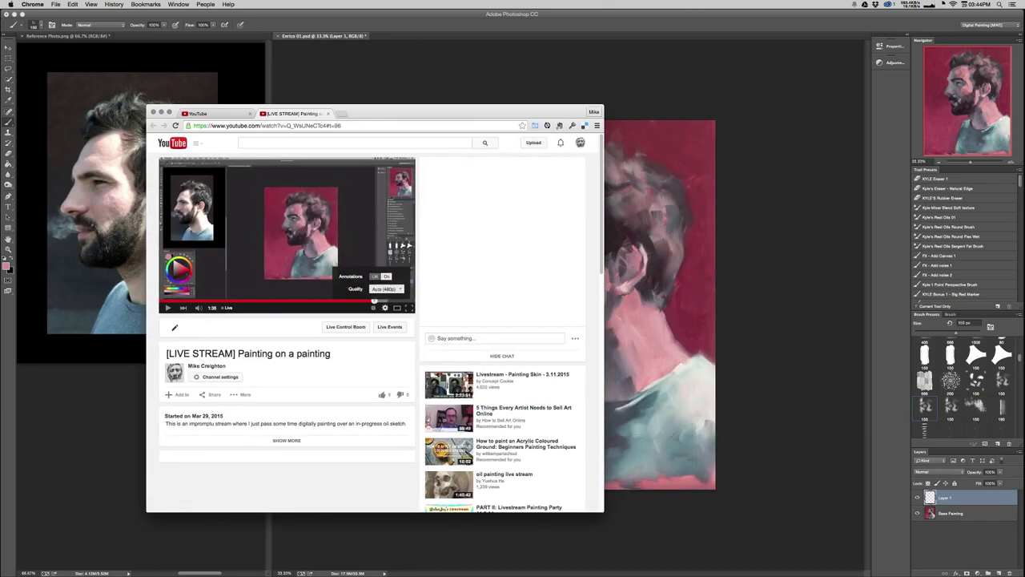
click(386, 288)
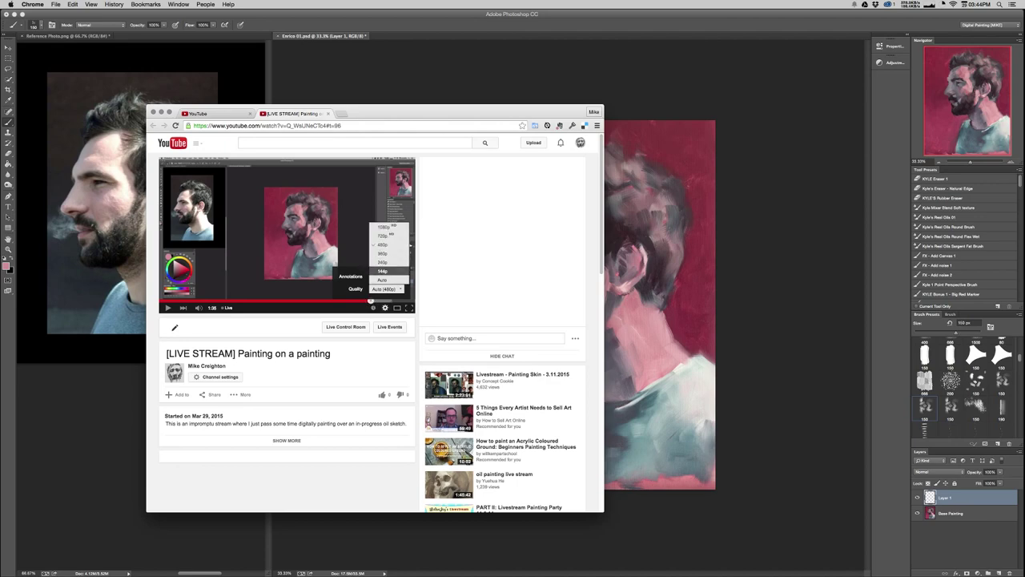
click(383, 270)
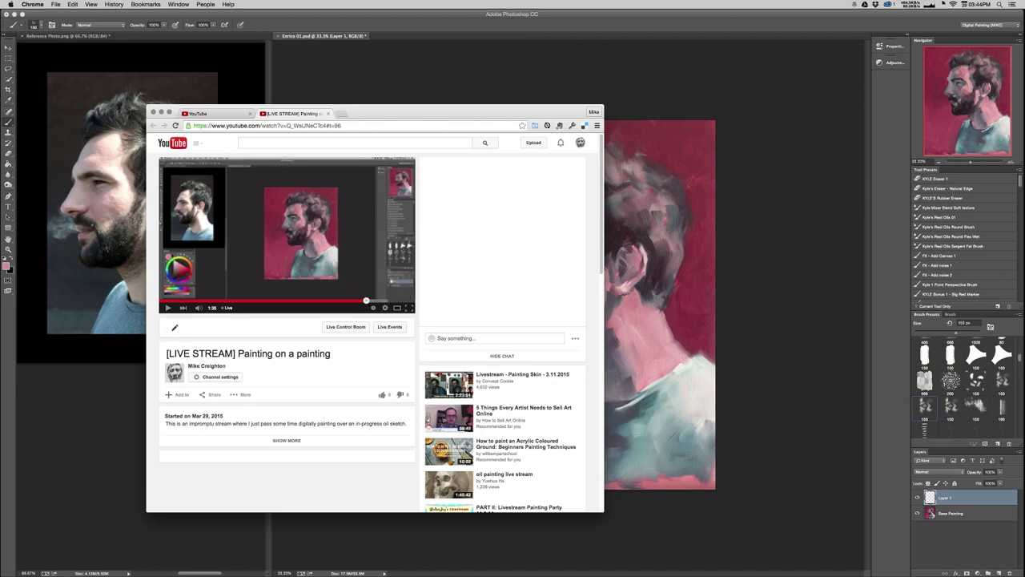
click(215, 114)
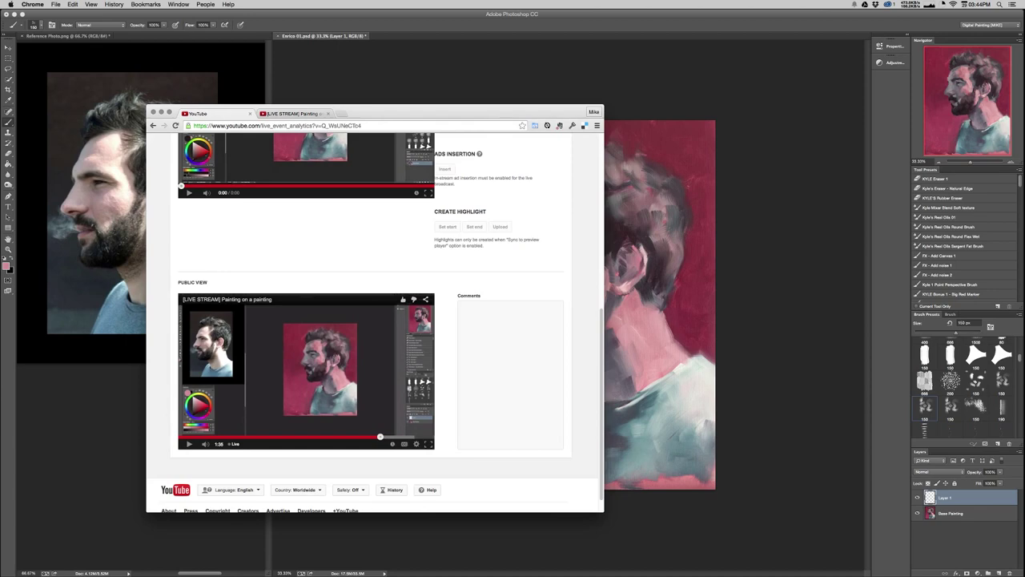
click(295, 114)
drag(369, 113, 350, 114)
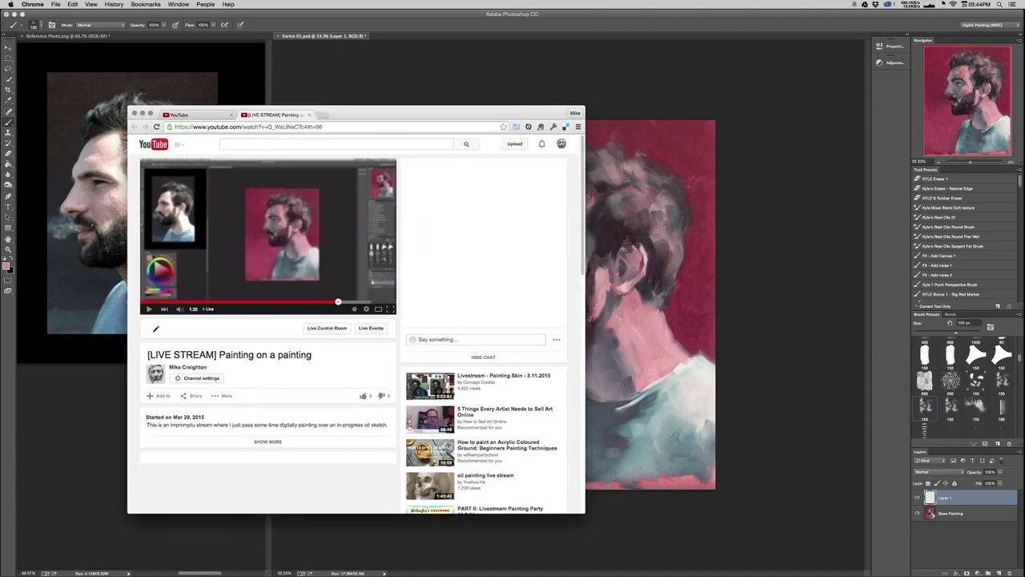
key(super+Tab)
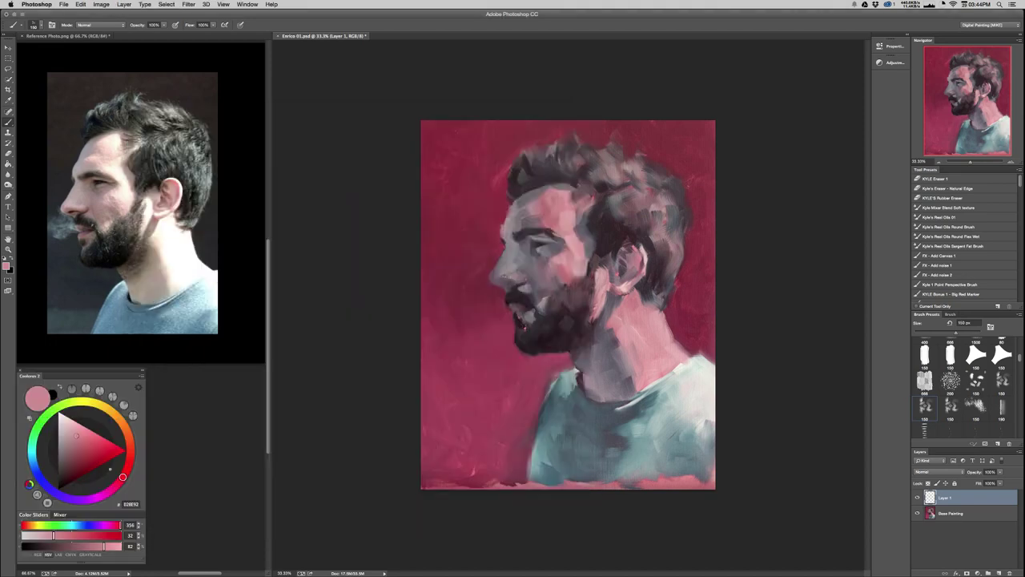
key(super+Tab)
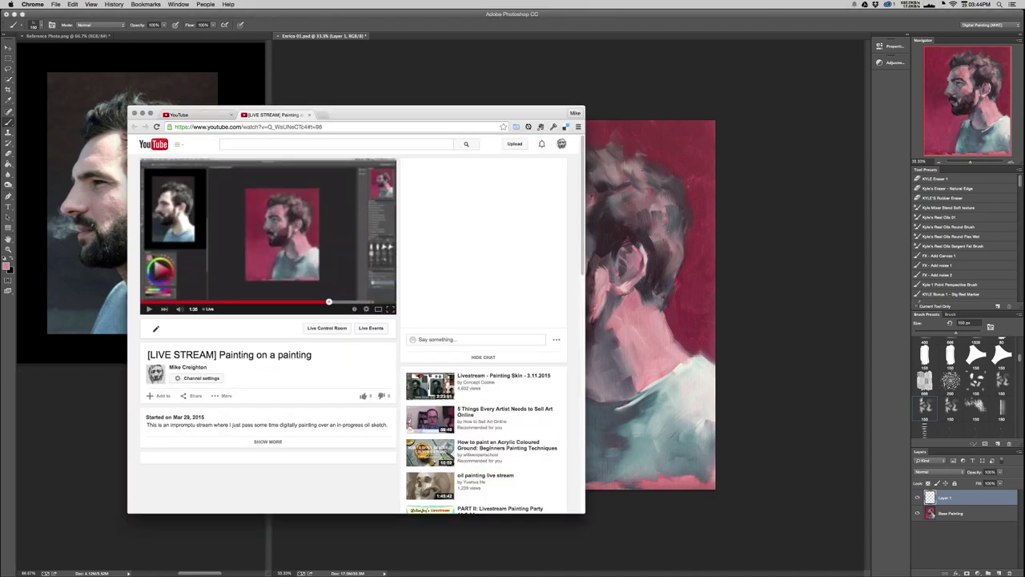
Switch to Photoshop and repaint the nose's bridge and tip on Layer 1 with a smaller brush in a sampled grey-violet.
key(super+Tab)
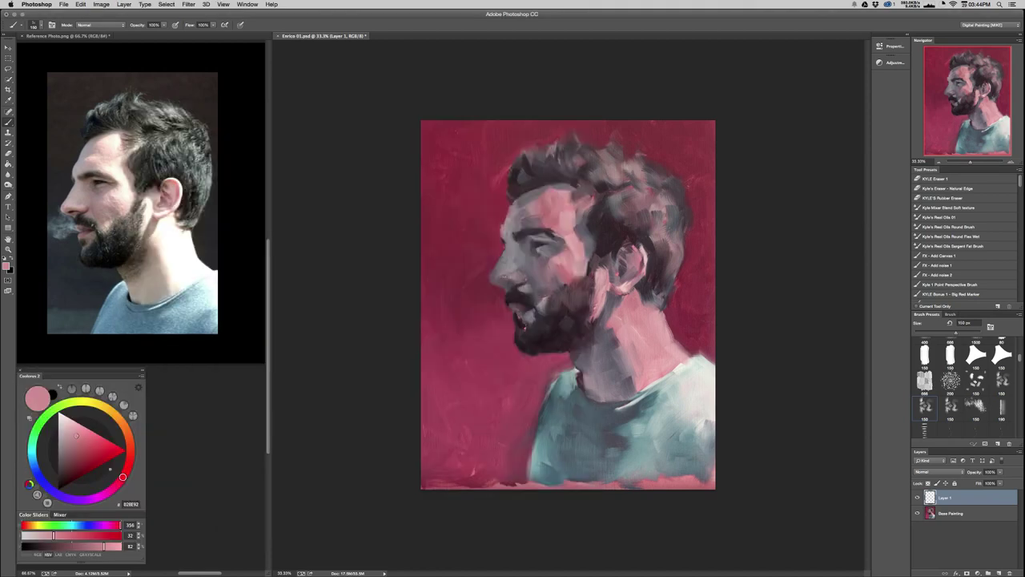
key(super+equal)
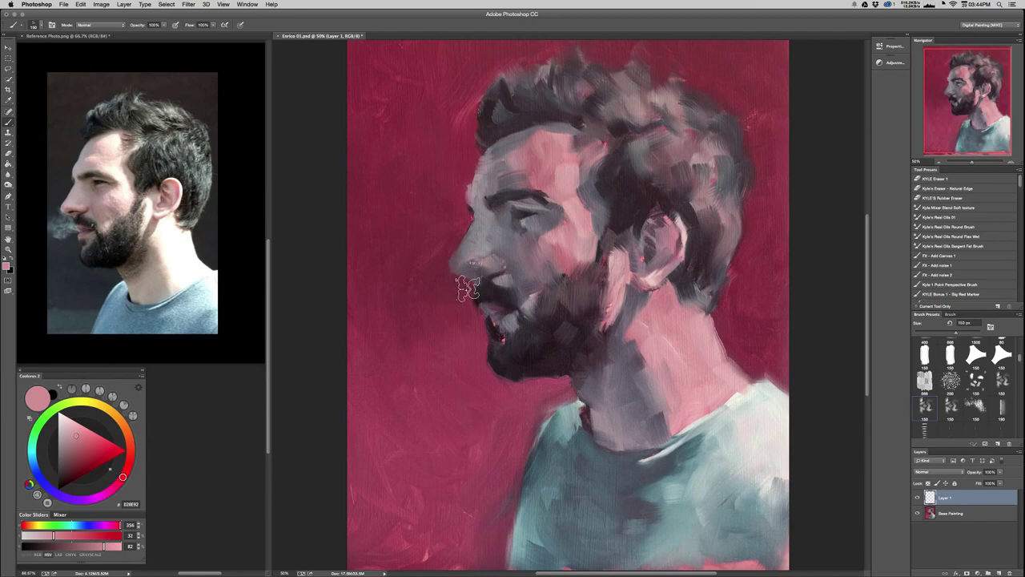
drag(496, 237, 481, 236)
alt+click(457, 238)
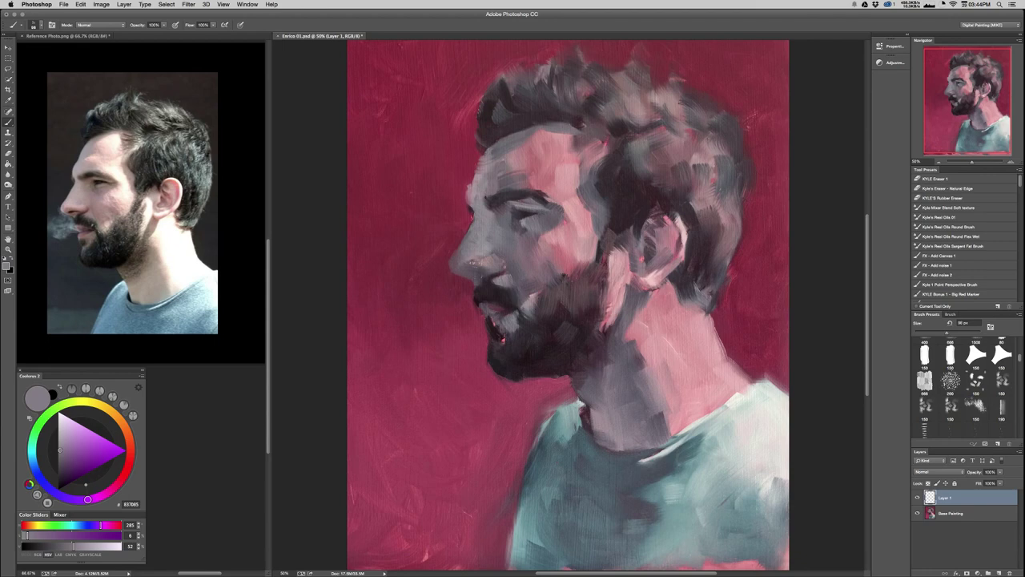
mouse_move(463, 239)
mouse_down()
mouse_move(437, 245)
mouse_move(448, 270)
mouse_move(450, 256)
mouse_up()
Paint over the light mark above the nostril with muted mauve tones sampled from the face.
alt+click(476, 247)
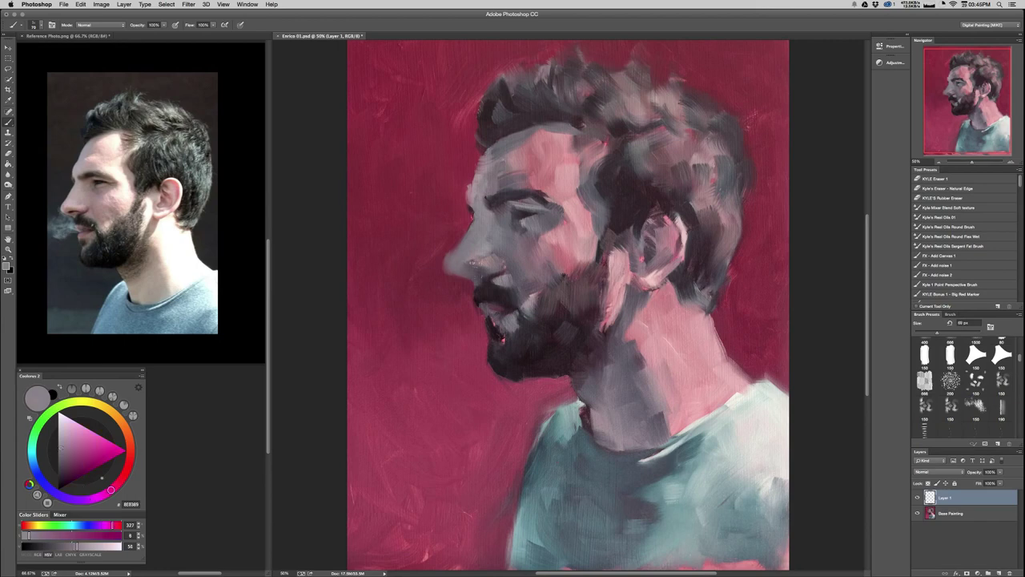
alt+click(522, 271)
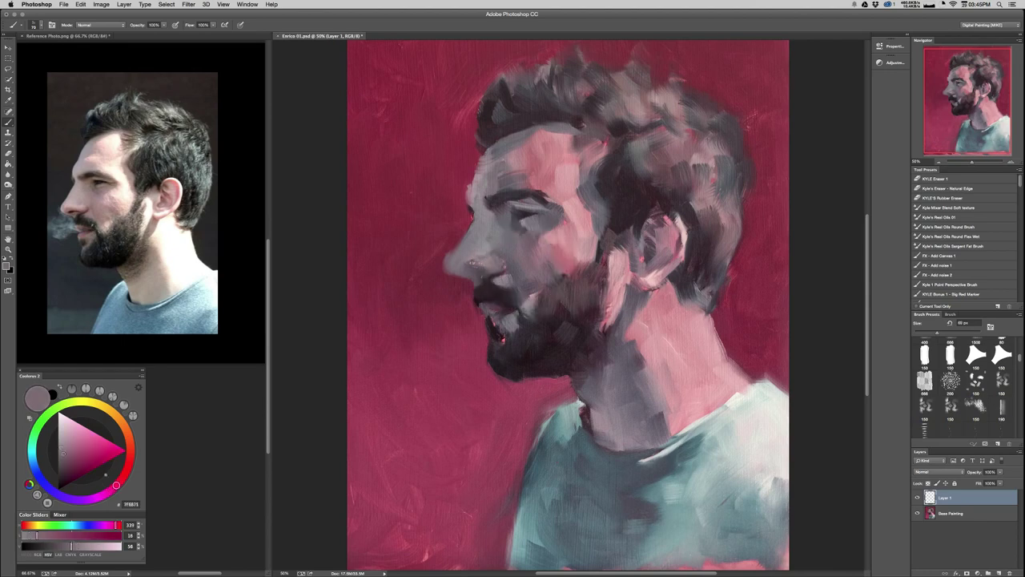
drag(472, 262, 476, 263)
alt+click(482, 266)
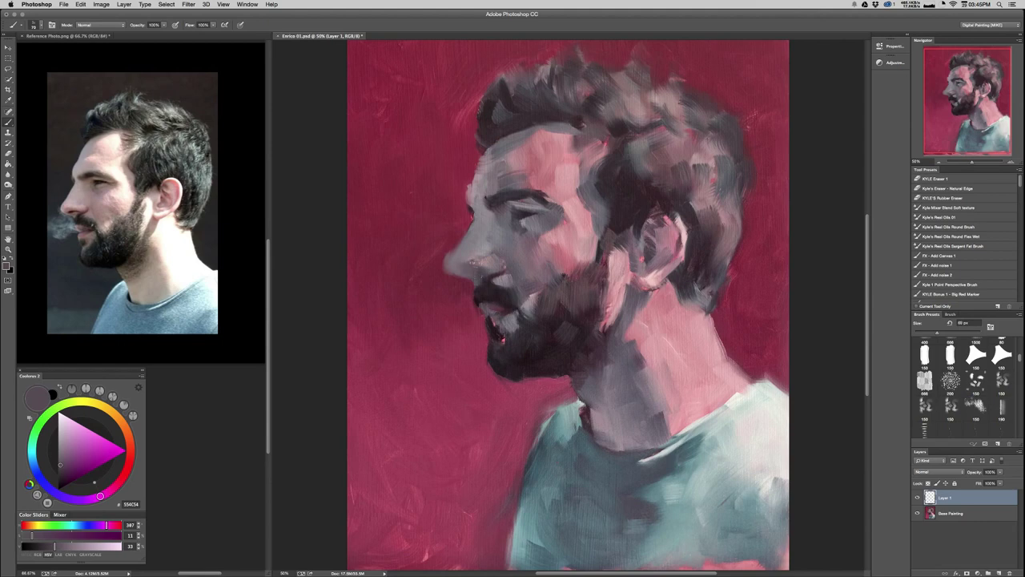
Sample cheek, beard and nose colors from the portrait and touch up the nostril area with the pale pinkish grey.
alt+click(563, 260)
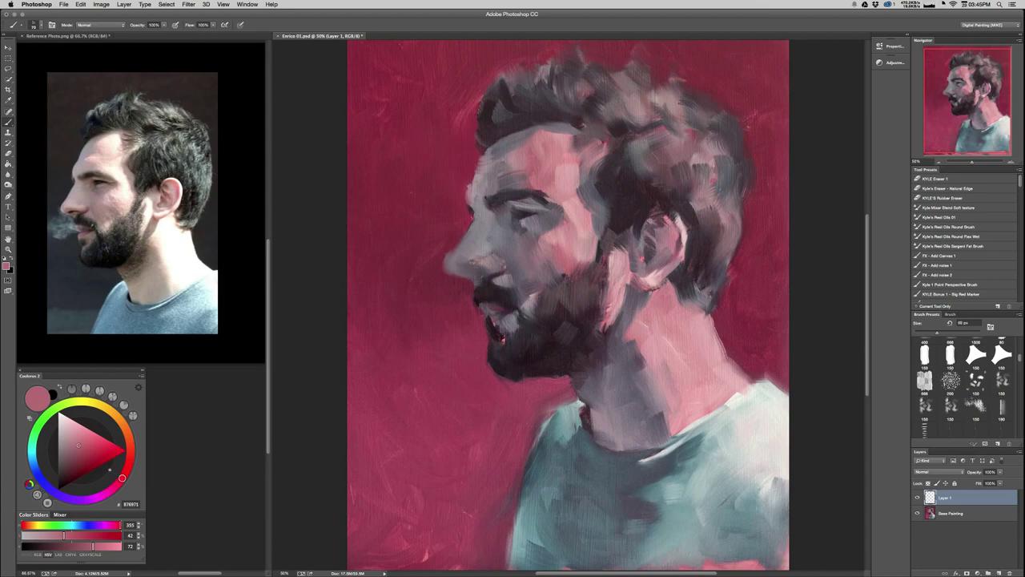
alt+click(575, 274)
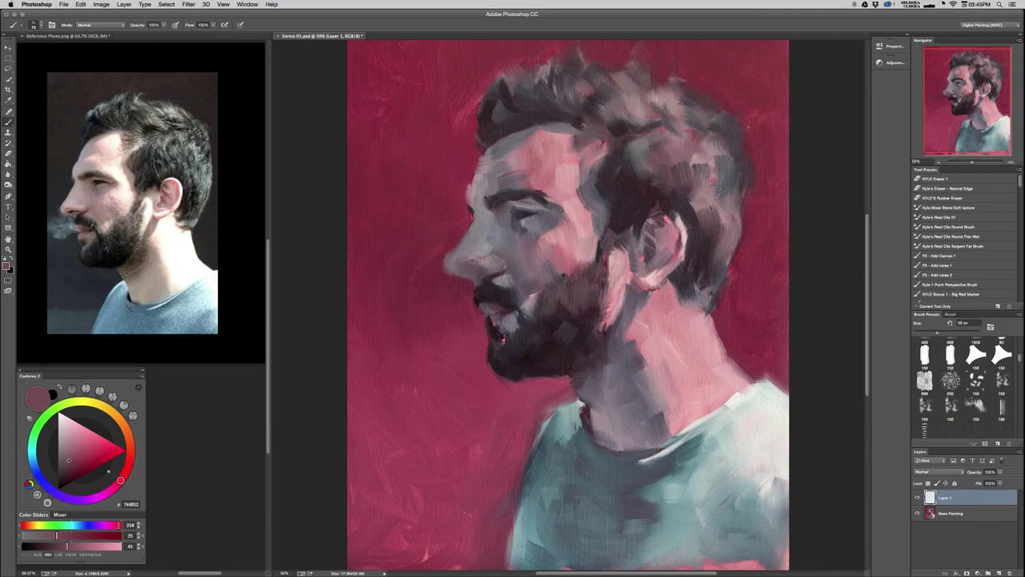
alt+click(561, 332)
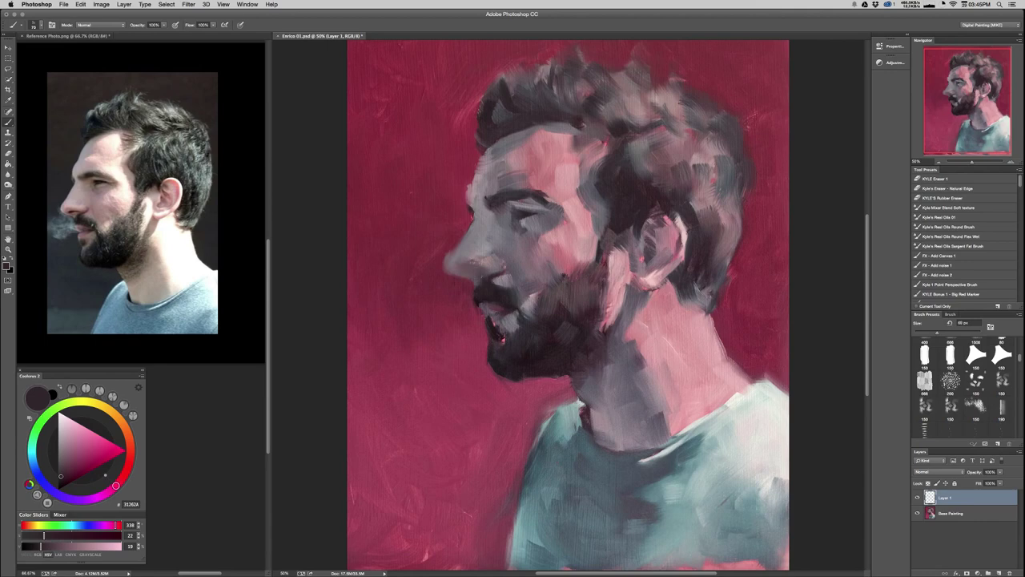
alt+click(482, 260)
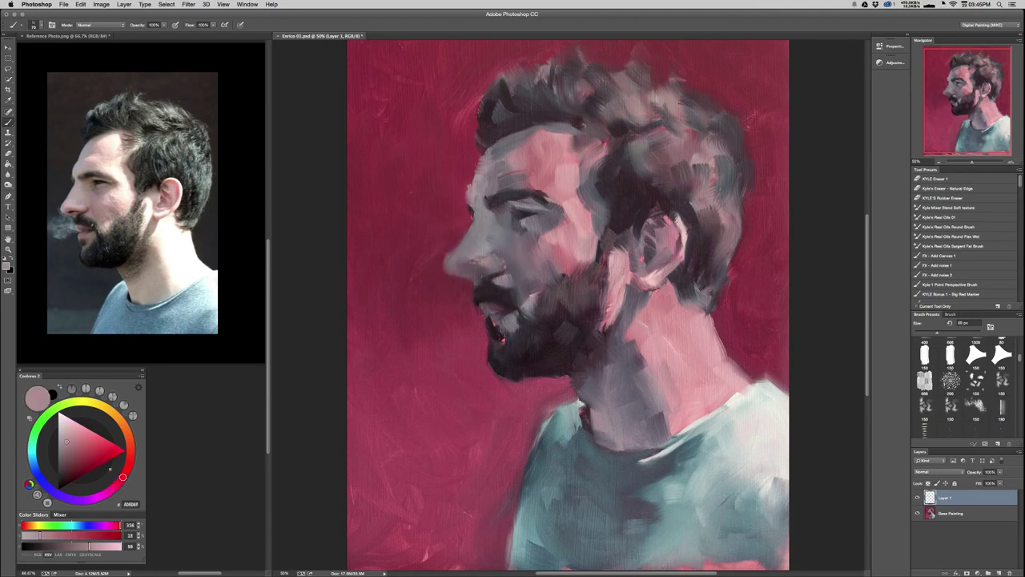
mouse_move(483, 260)
mouse_down()
mouse_move(474, 260)
mouse_move(486, 265)
mouse_up()
Refine the nose's profile edge with a smaller brush, using sampled nose greys and the crimson background color.
alt+click(474, 232)
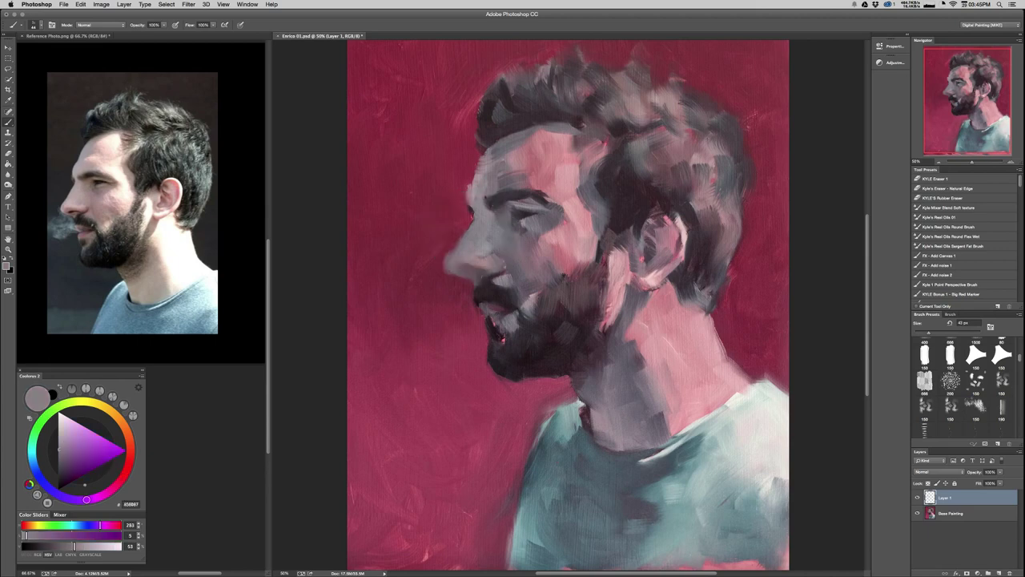
alt+click(458, 231)
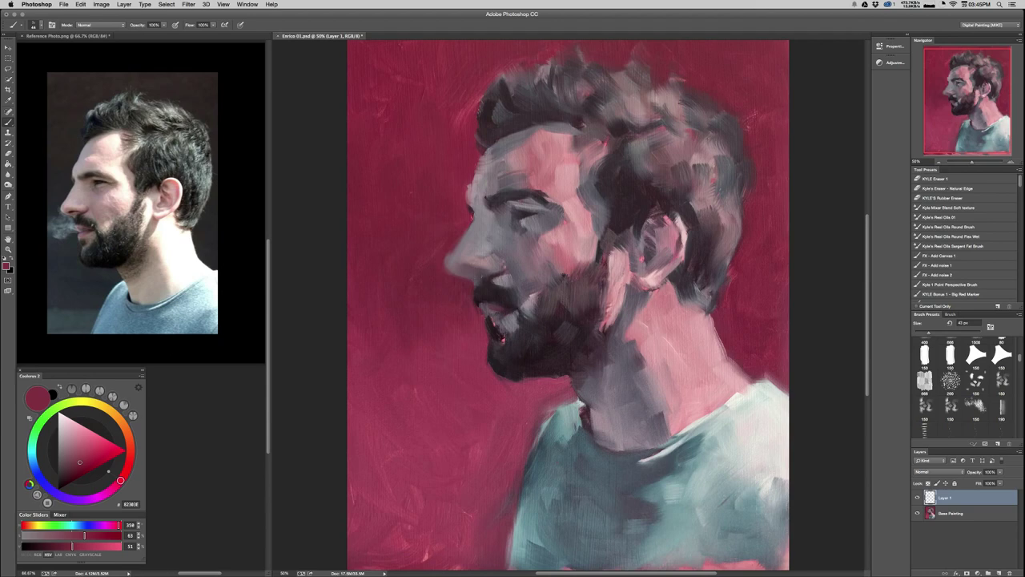
alt+click(452, 261)
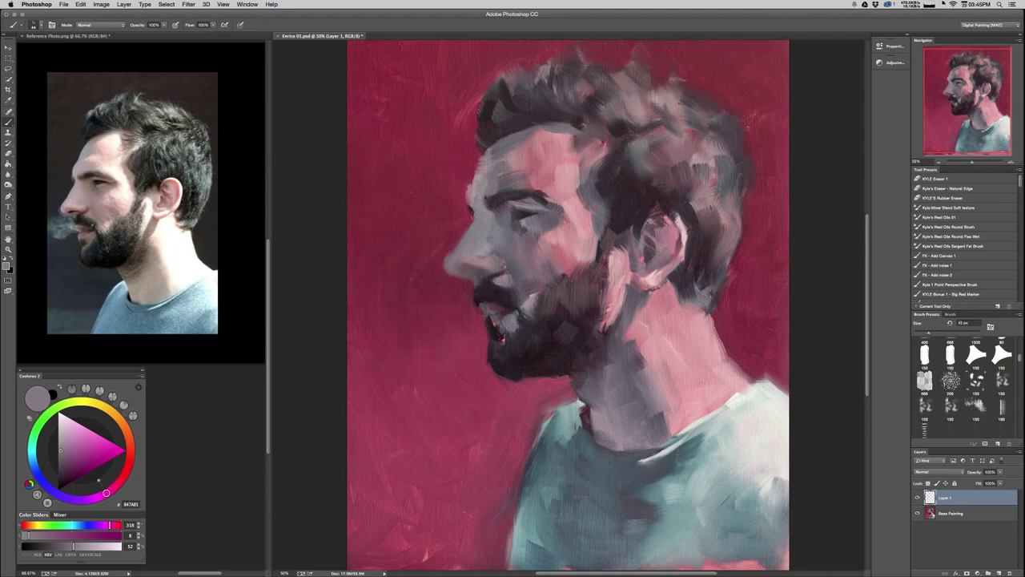
Flip both the portrait painting and the reference photo horizontally, and return to the painting.
key(super+shift+h)
key(ctrl+Tab)
key(super+shift+h)
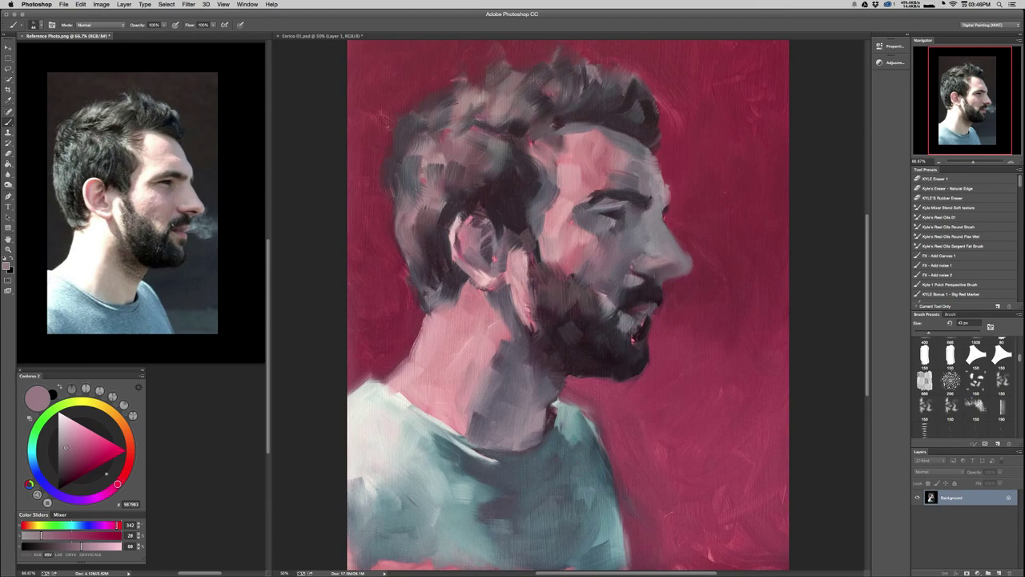
key(ctrl+Tab)
Soften the forehead's profile edge below the hairline with greyish mauve tones sampled from the forehead and nose.
drag(647, 165, 663, 165)
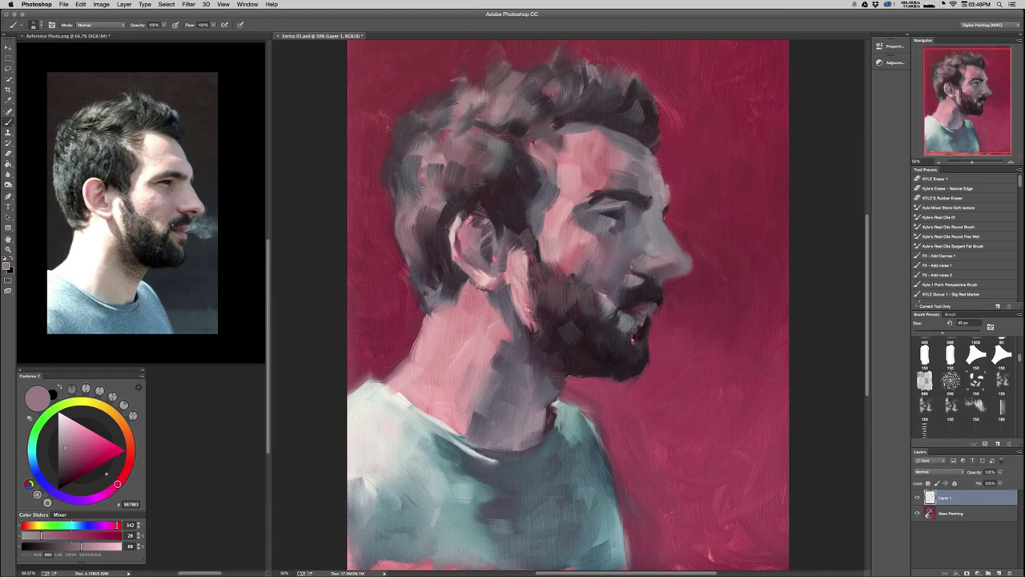
alt+click(656, 163)
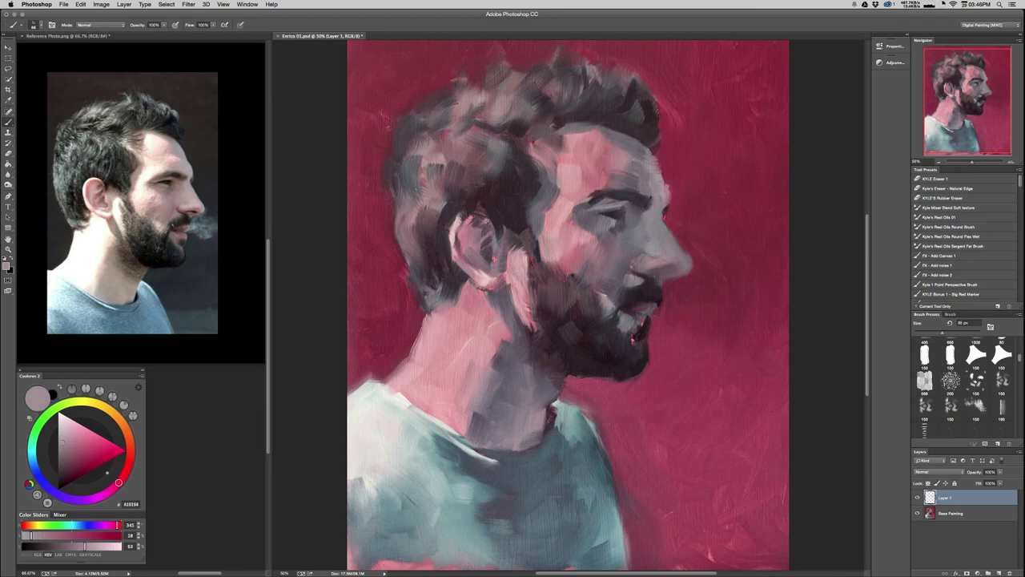
alt+click(664, 233)
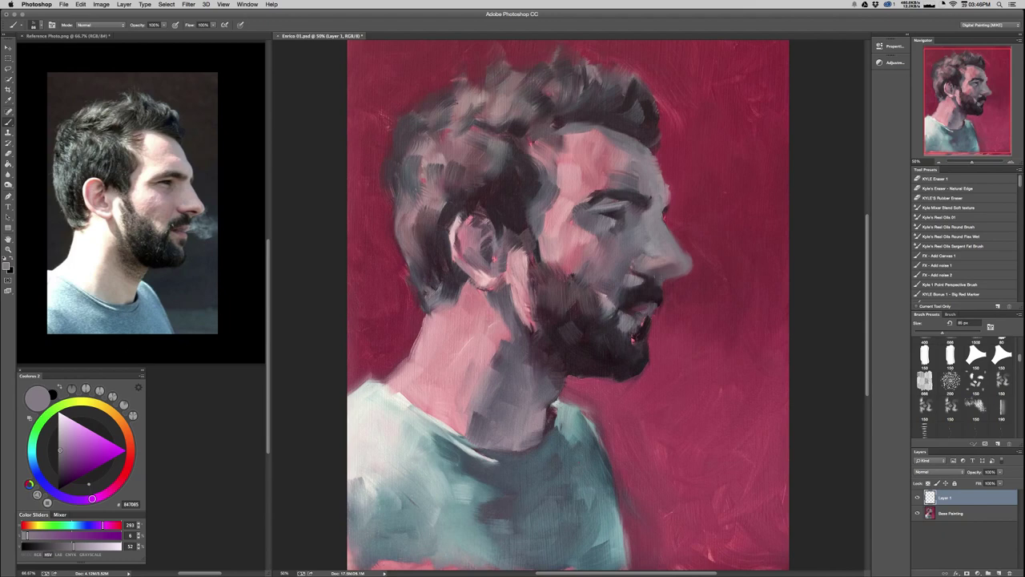
drag(647, 139, 635, 138)
Refine the hairline and forehead outline using sampled dark hair brown, the crimson background color and the forehead's grey.
alt+click(648, 137)
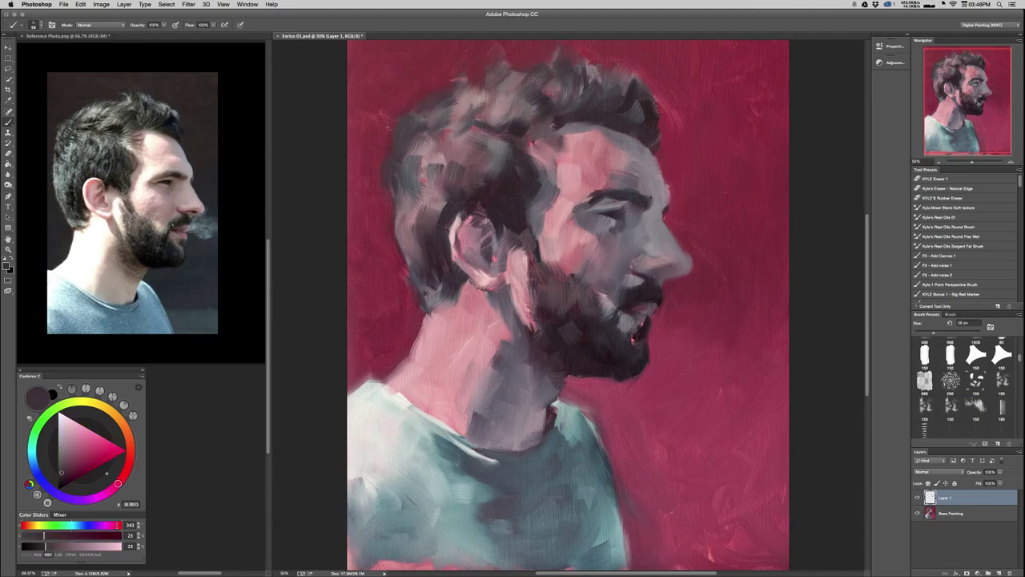
drag(681, 339, 652, 356)
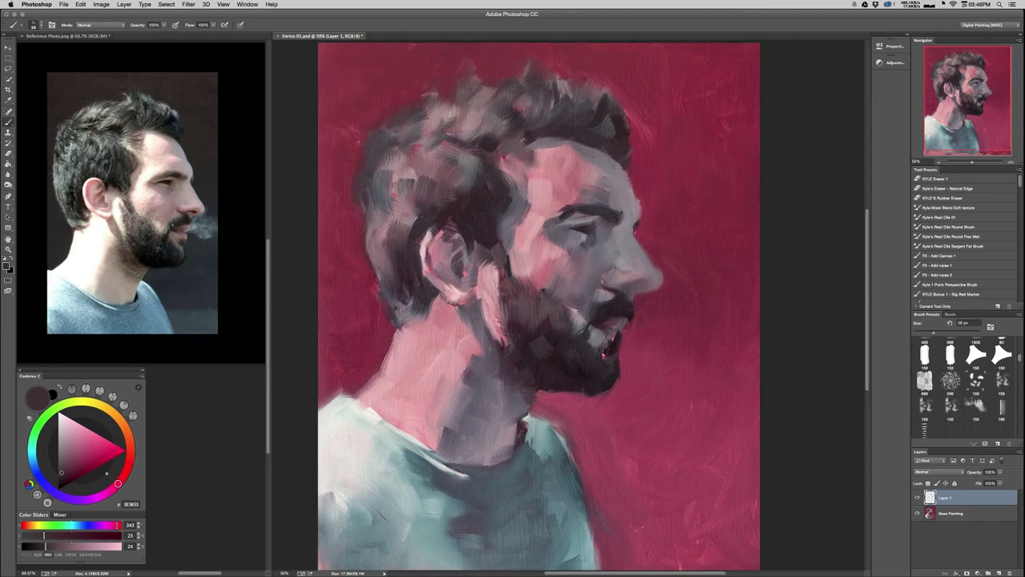
key(super+minus)
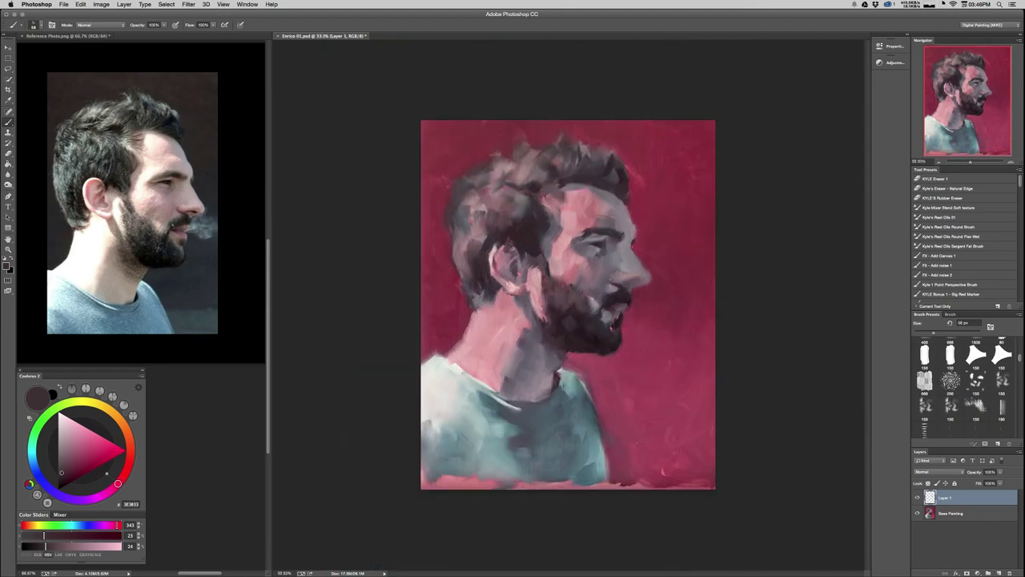
alt+click(639, 195)
drag(621, 200, 657, 211)
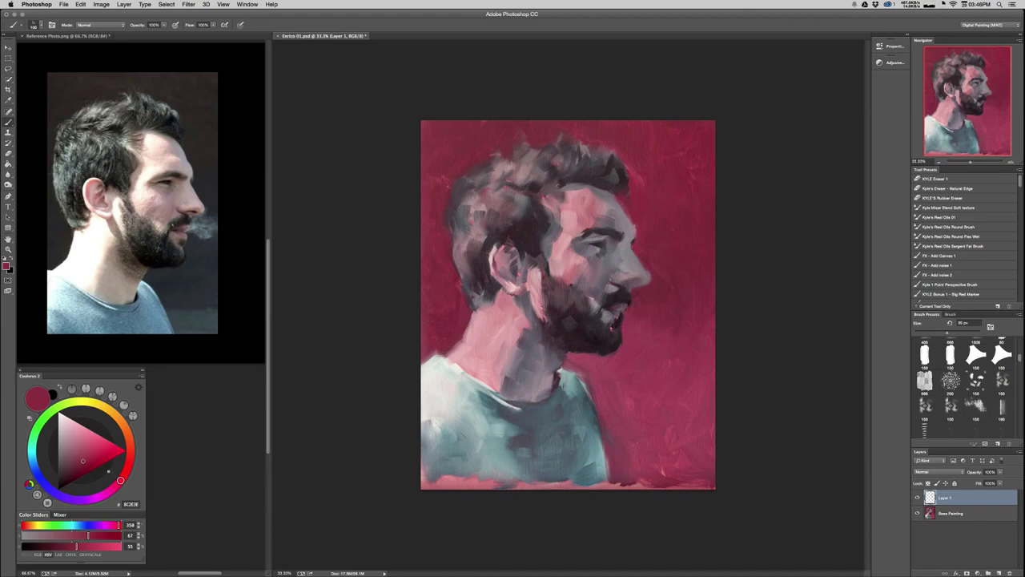
alt+click(605, 185)
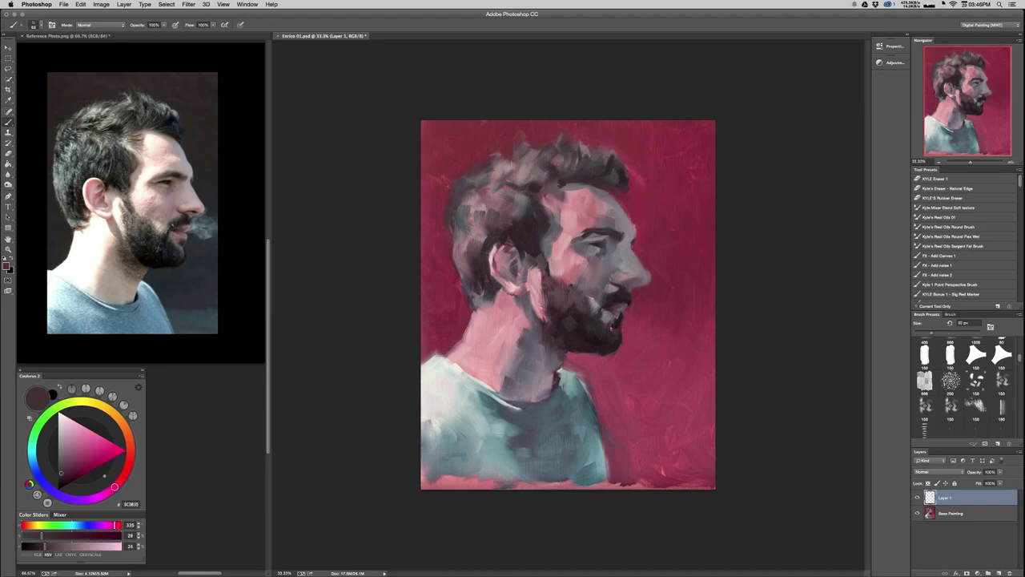
drag(596, 180, 606, 180)
alt+click(610, 205)
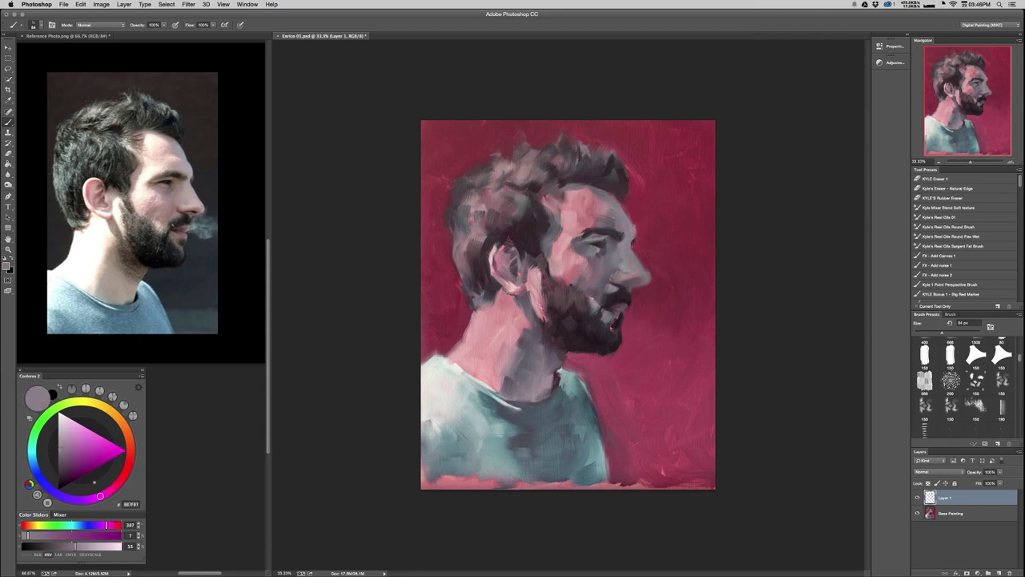
Examine the ear, neck and shirt brushwork at 100% zoom, and return to the full painting with the brush ready.
key(z)
click(528, 278)
click(530, 280)
click(532, 280)
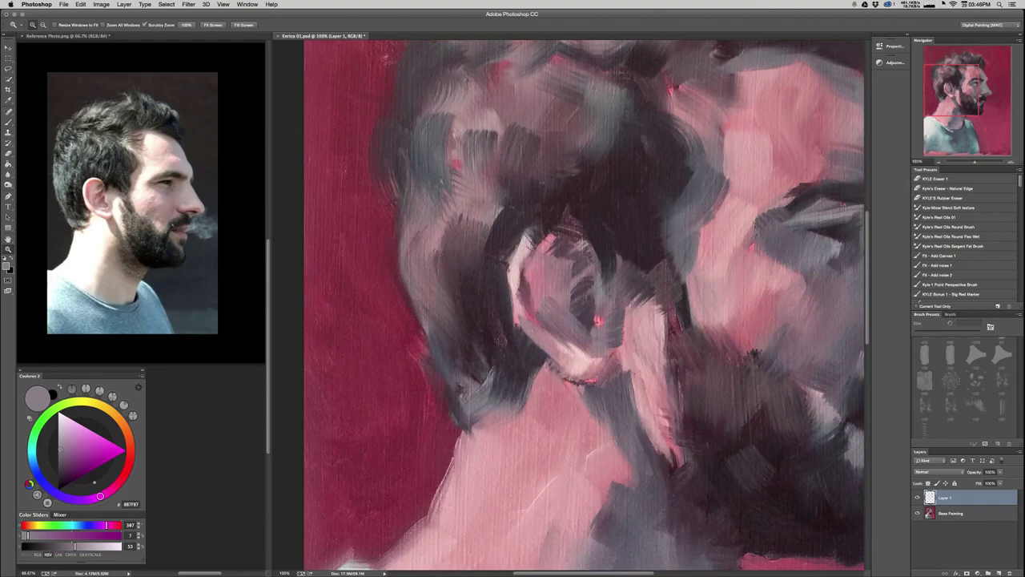
mouse_move(553, 392)
mouse_down()
mouse_move(569, 185)
mouse_move(535, 183)
mouse_up()
drag(569, 360, 543, 181)
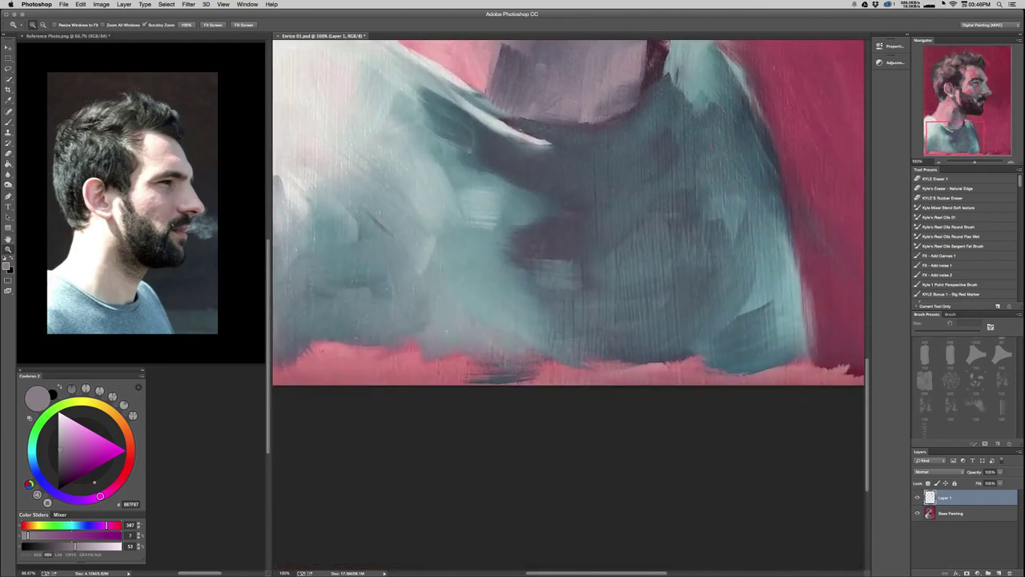
key(ctrl+0)
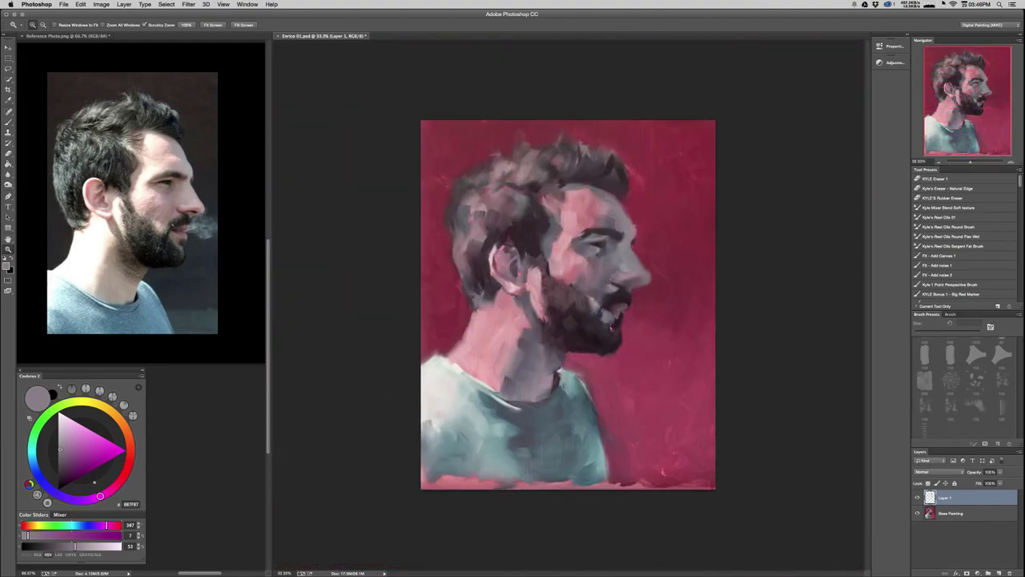
key(b)
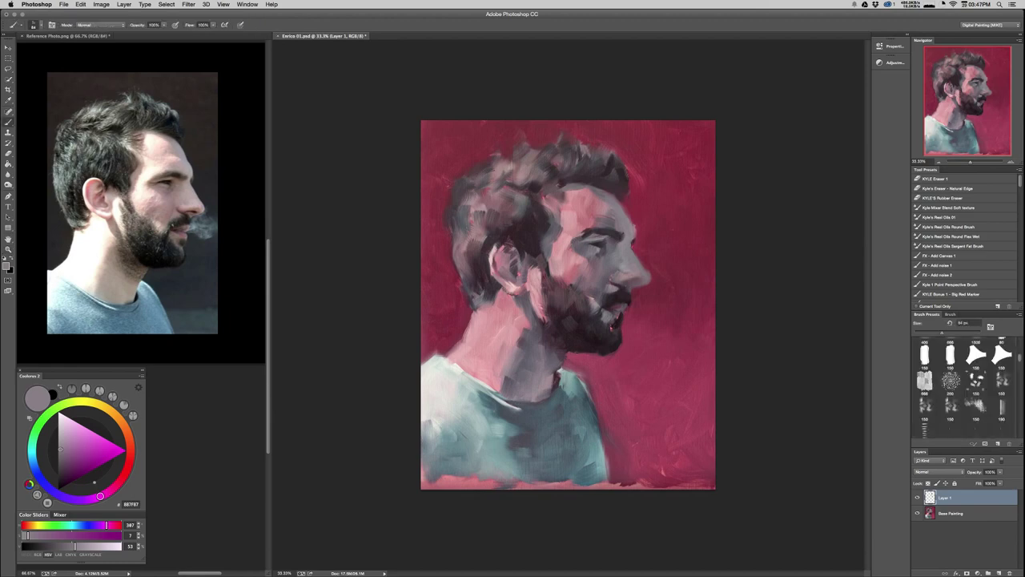
Switch to Chrome to check the live stream's chat, and return to the painting in Photoshop.
key(super+Tab)
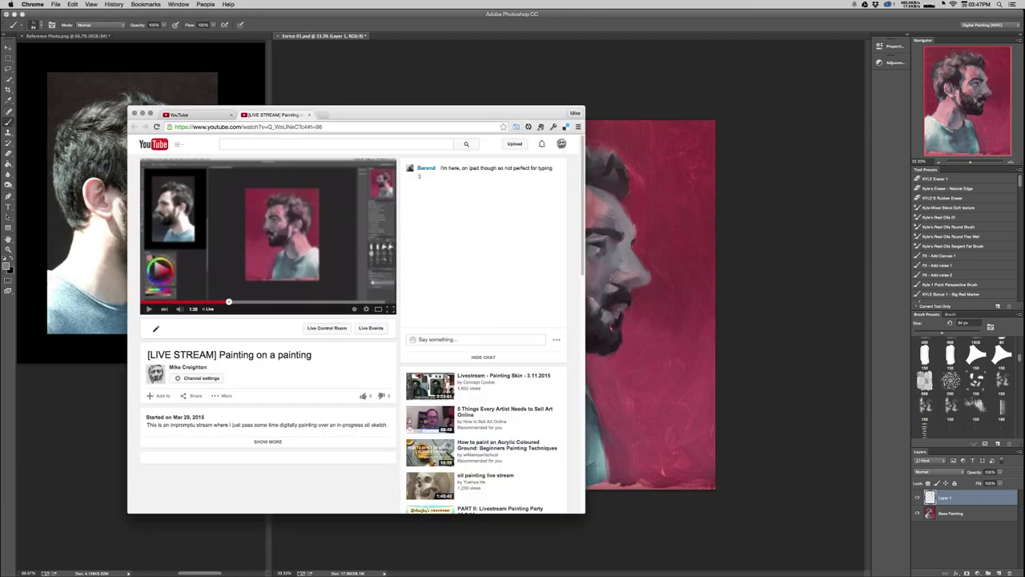
click(478, 339)
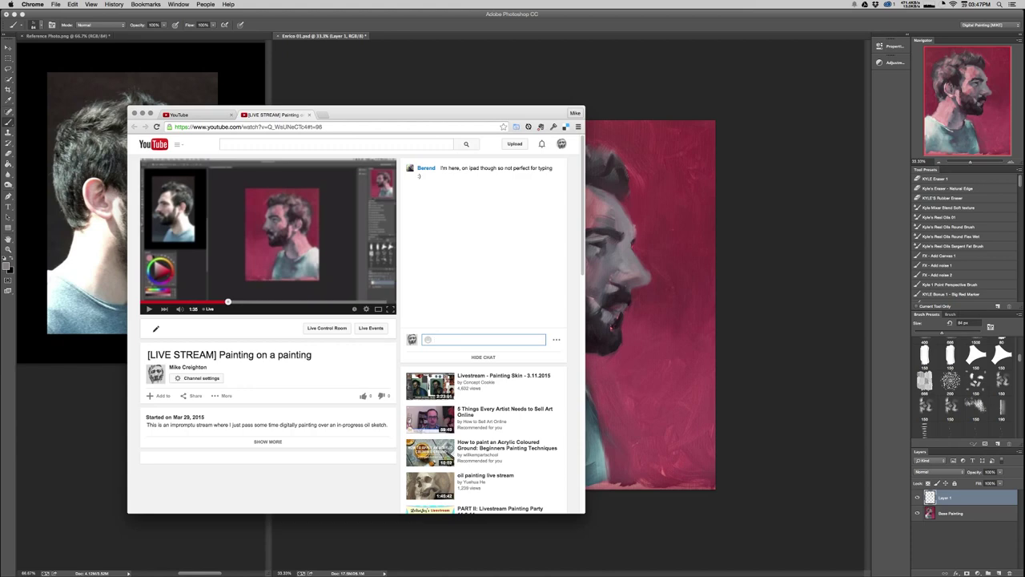
key(super+Tab)
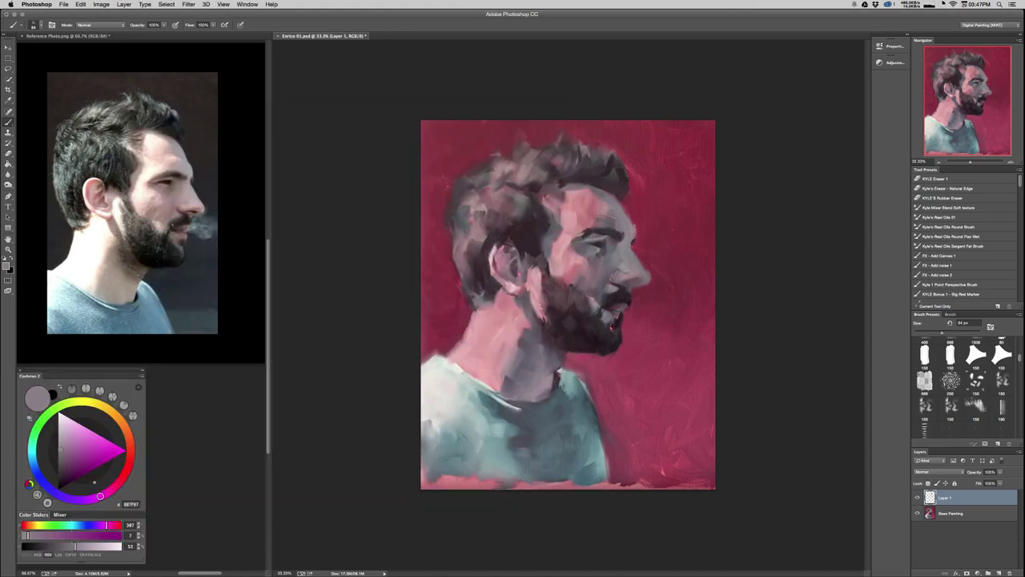
key(super+Tab)
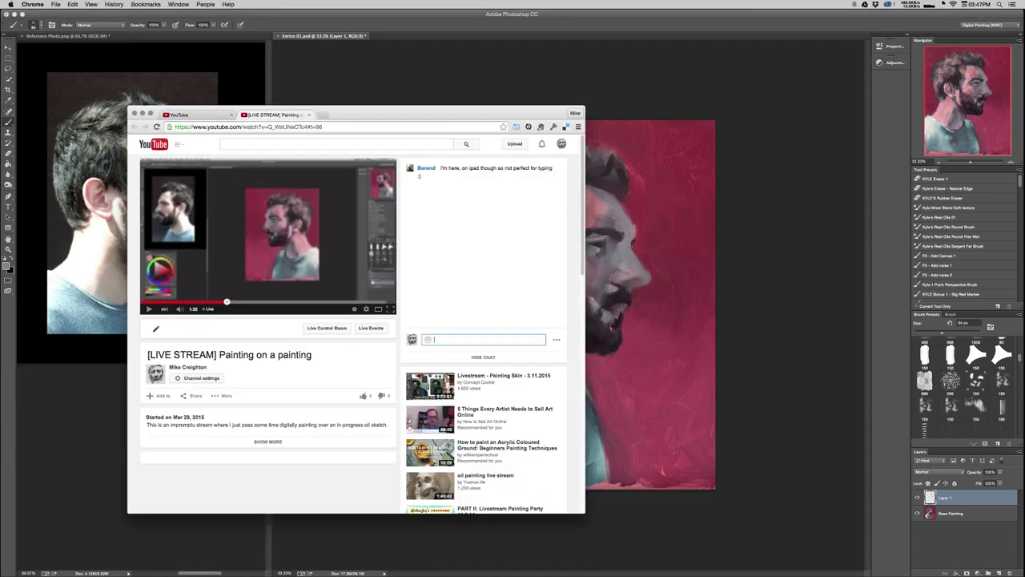
key(super+Tab)
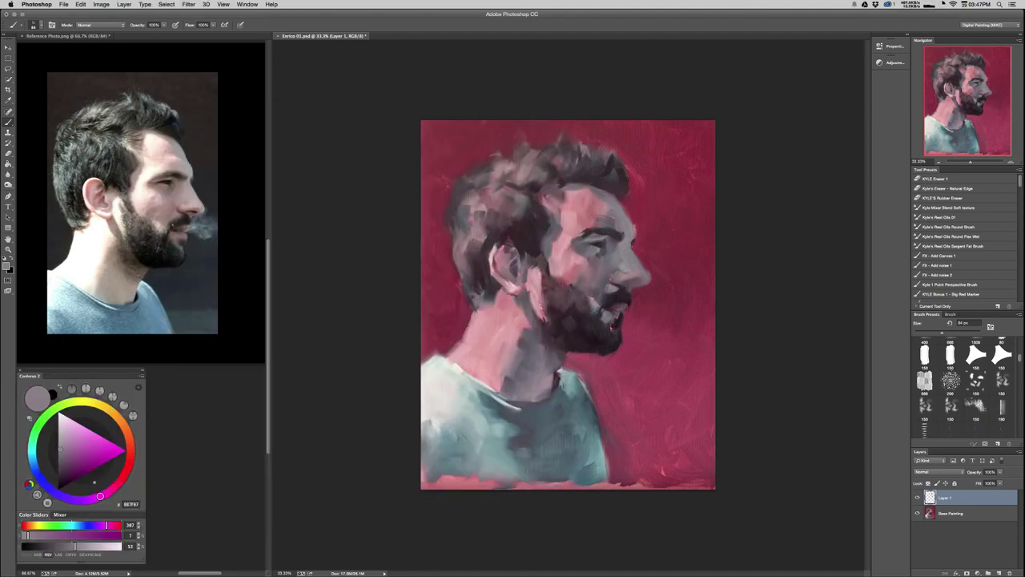
Touch up the forehead with a smaller brush, using crimson sampled from the background and mauve greys sampled from the forehead.
alt+click(658, 216)
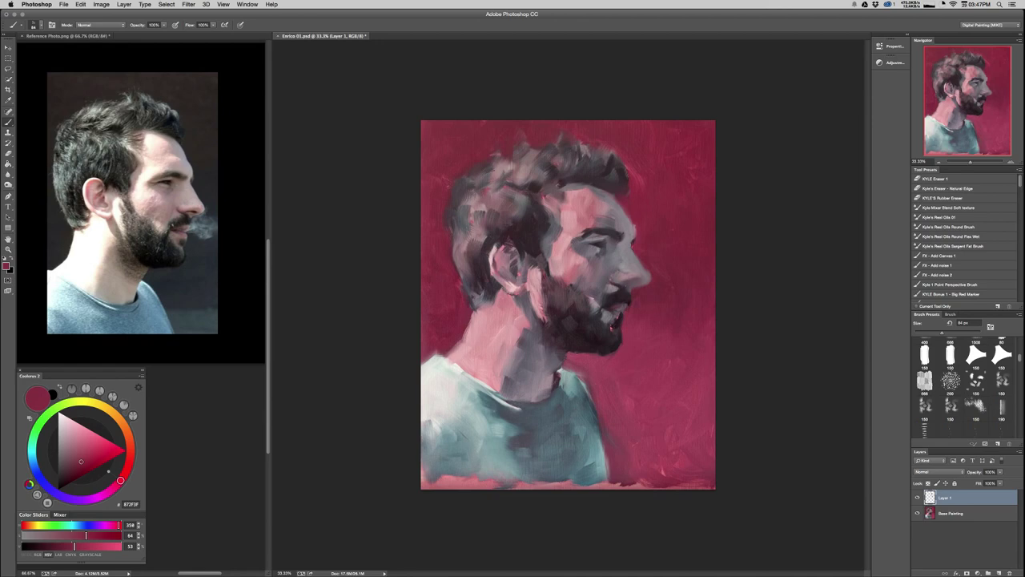
key(super+equal)
drag(649, 264, 567, 267)
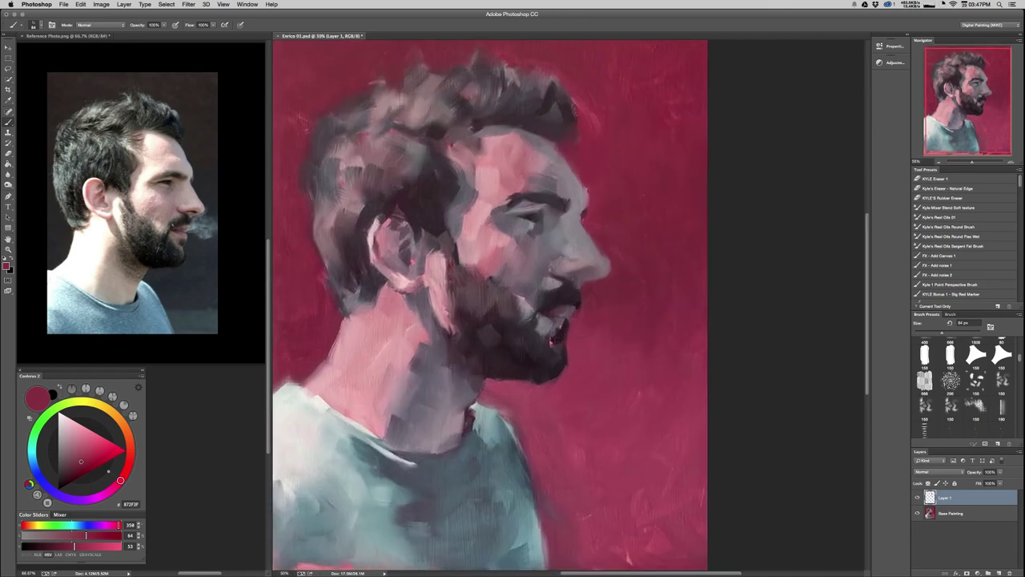
alt+click(551, 158)
drag(551, 158, 551, 157)
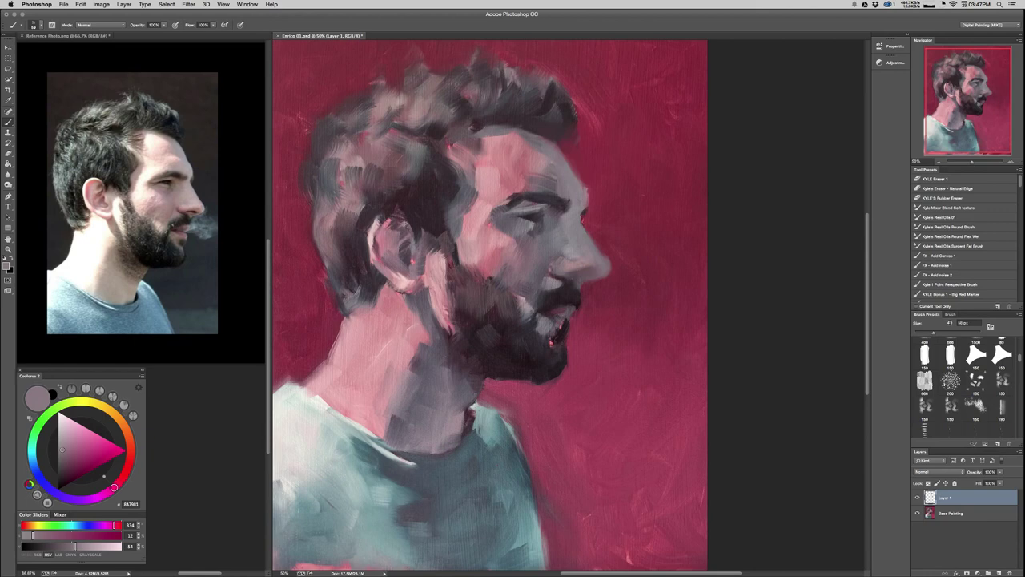
alt+click(554, 162)
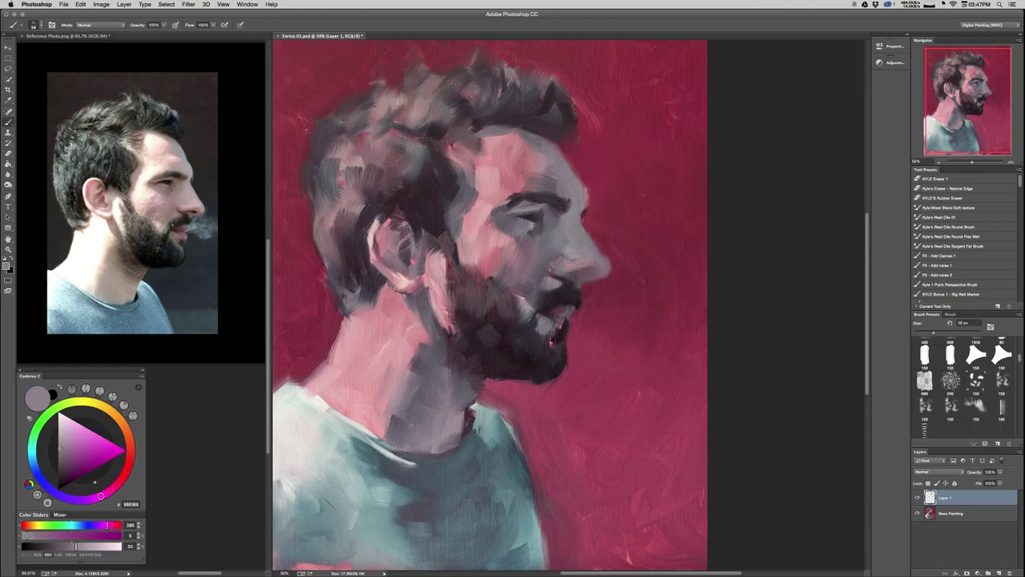
Try a broad, light stroke on the neck with off-white sampled from the shirt's shoulder, and undo it.
drag(496, 272, 534, 282)
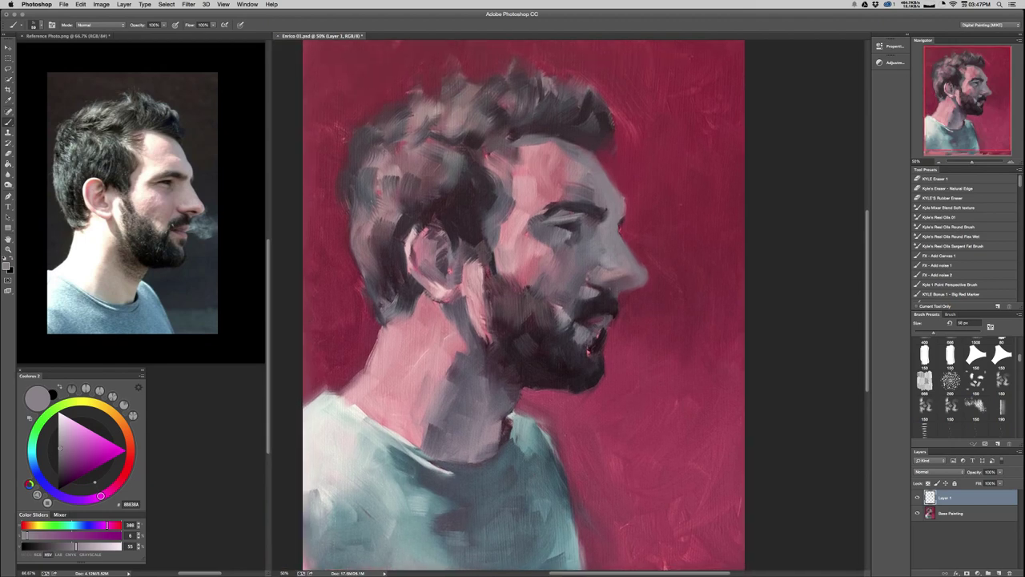
scroll(524, 304, down, 3)
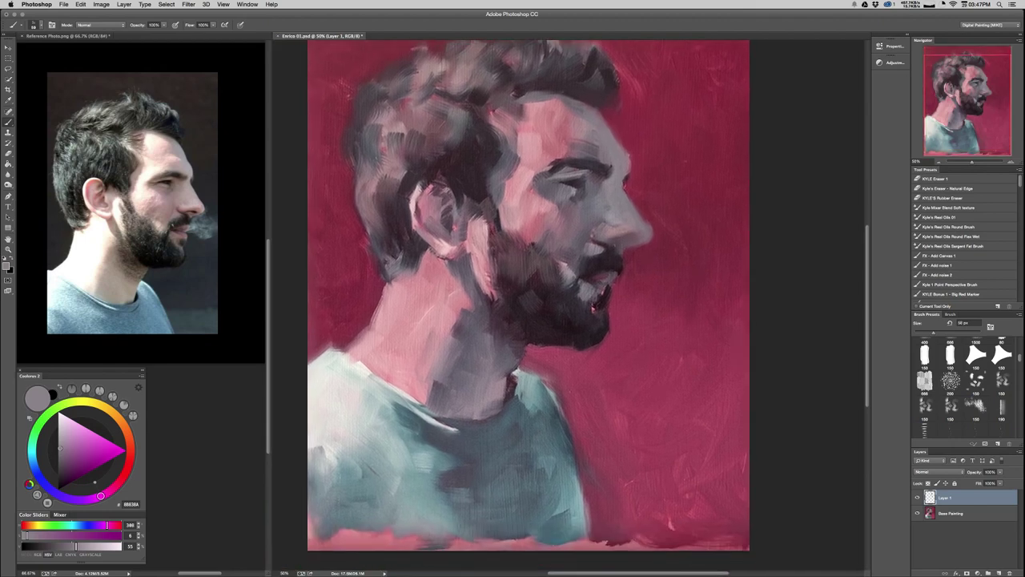
alt+click(336, 378)
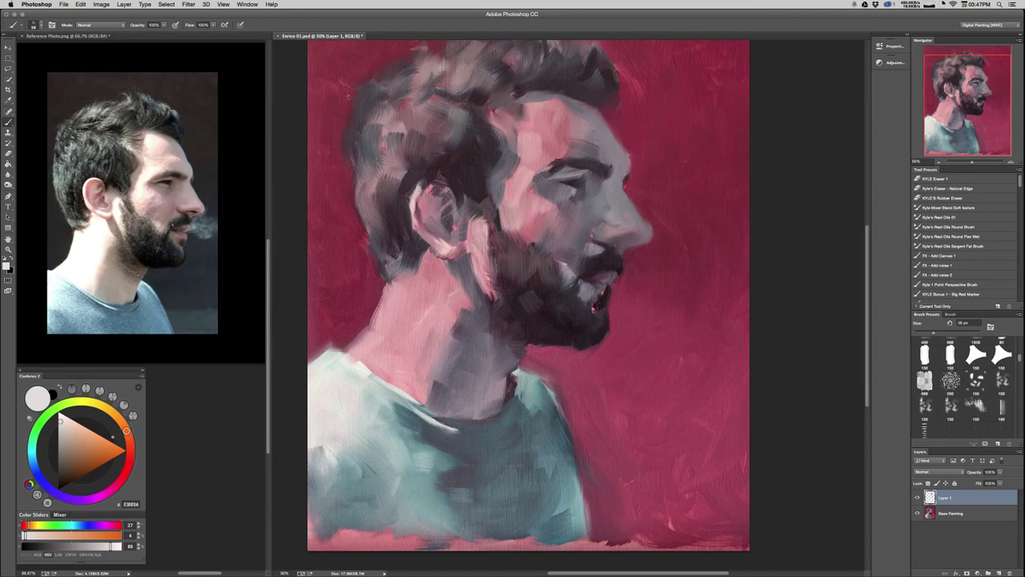
mouse_move(381, 336)
mouse_down()
mouse_move(393, 337)
mouse_move(386, 345)
mouse_up()
drag(397, 303, 393, 332)
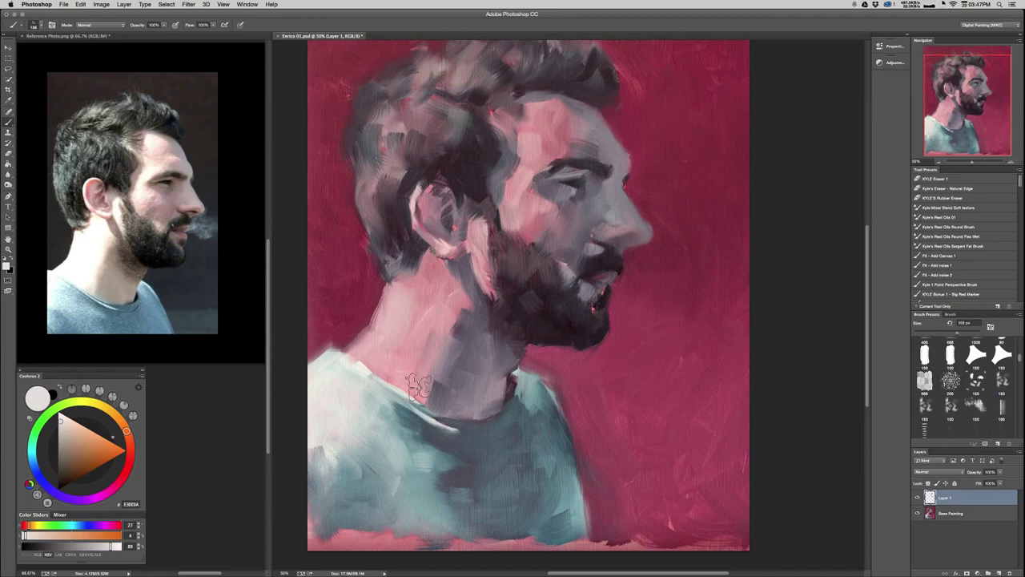
key(super+z)
Rework the underside of the nose with a much smaller brush, using sampled greys and a mauve with its hue shifted toward red.
mouse_move(600, 263)
mouse_down()
mouse_move(570, 296)
mouse_move(610, 284)
mouse_up()
alt+click(592, 245)
alt+click(572, 268)
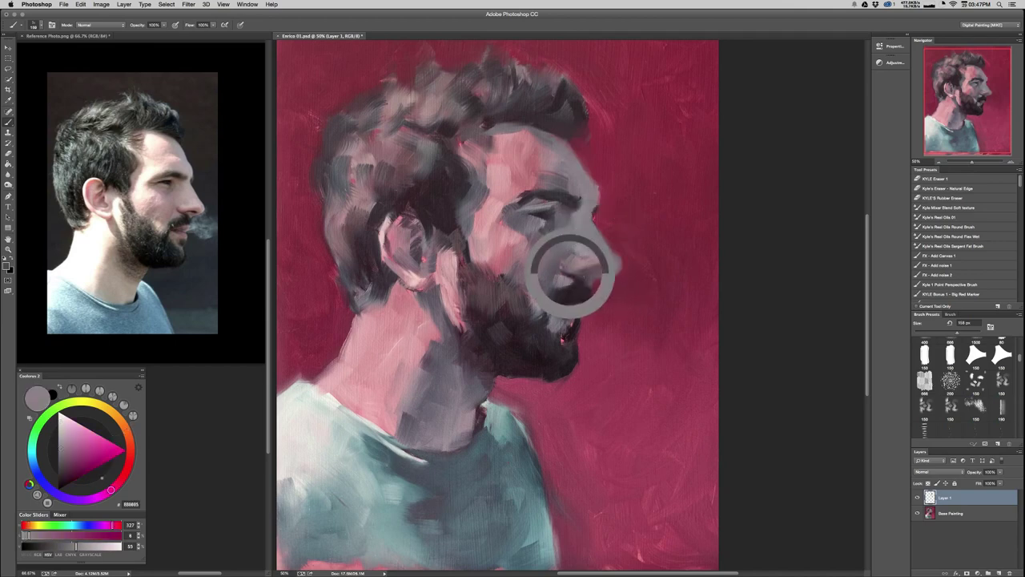
key(bracketleft)
key(bracketleft)
key(bracketleft)
key(bracketleft)
key(bracketleft)
key(bracketleft)
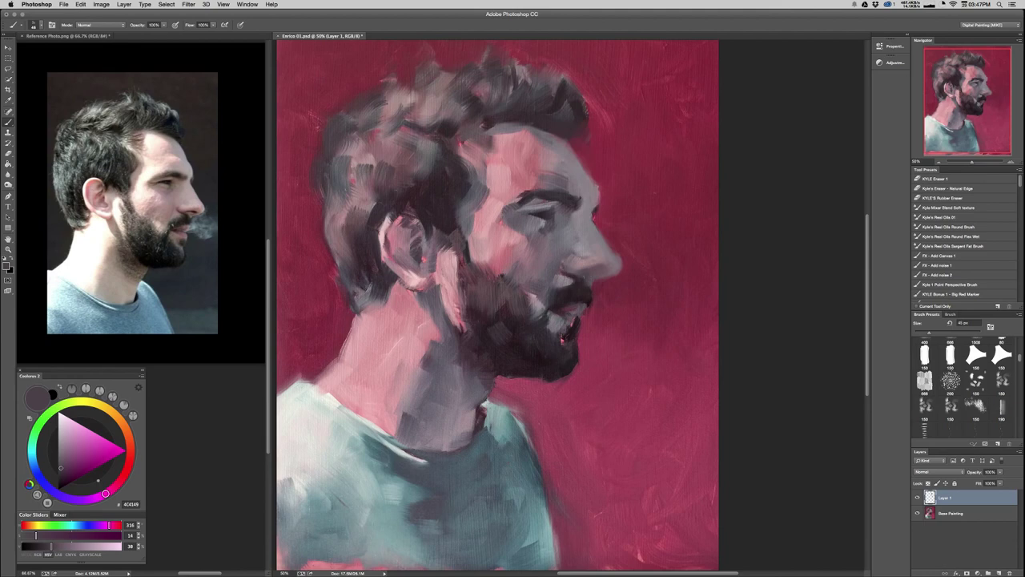
alt+click(569, 272)
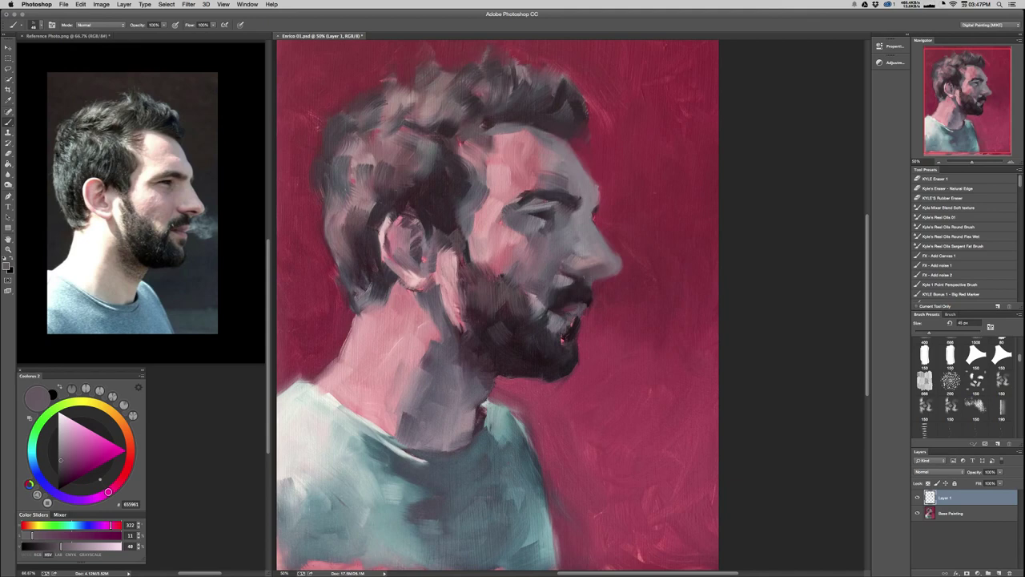
drag(108, 491, 114, 486)
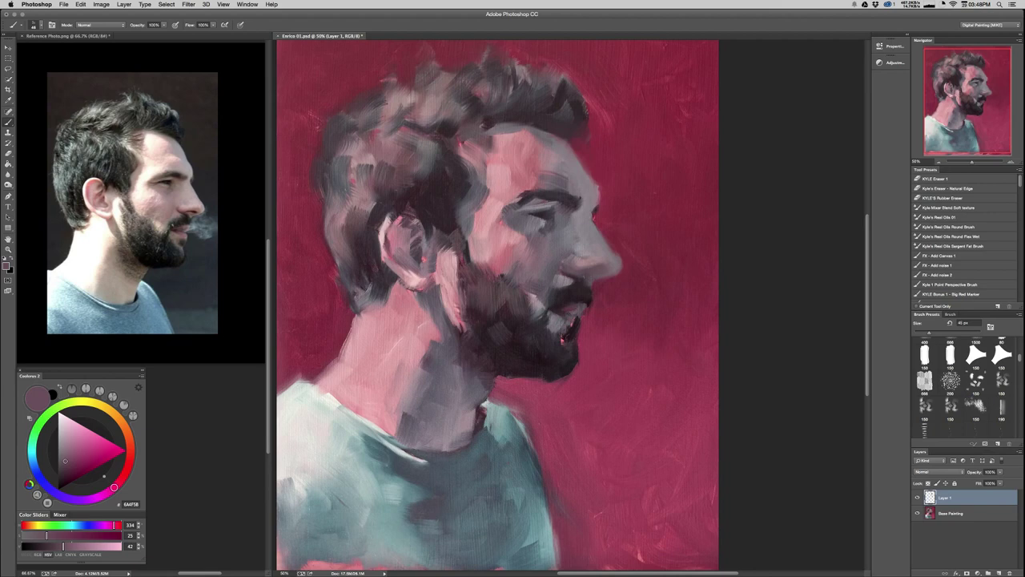
Refine the nostril with a finer brush, alternating very dark purple-brown and muted mauve tones sampled around it.
alt+click(591, 263)
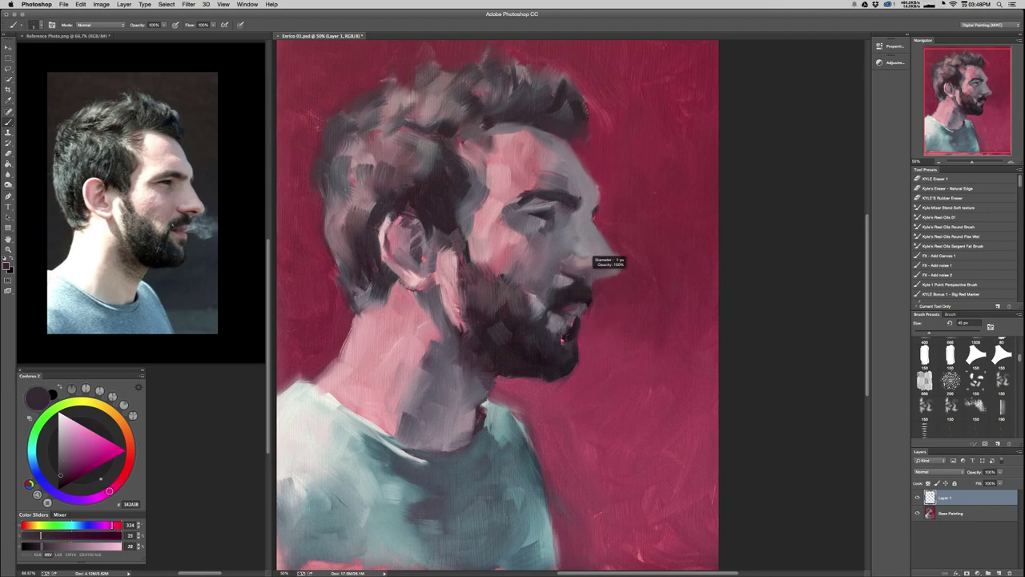
drag(586, 274, 583, 274)
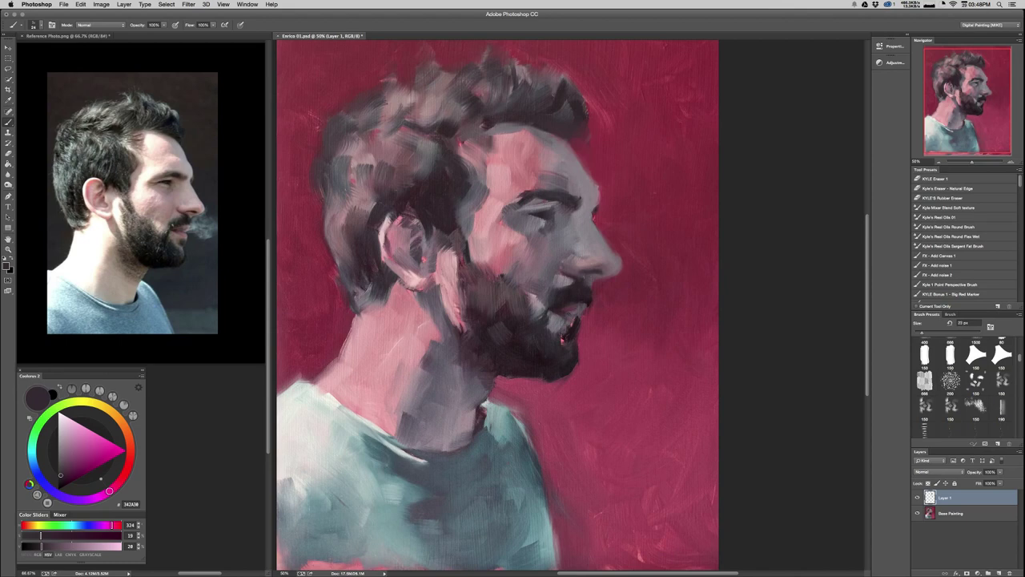
alt+click(596, 264)
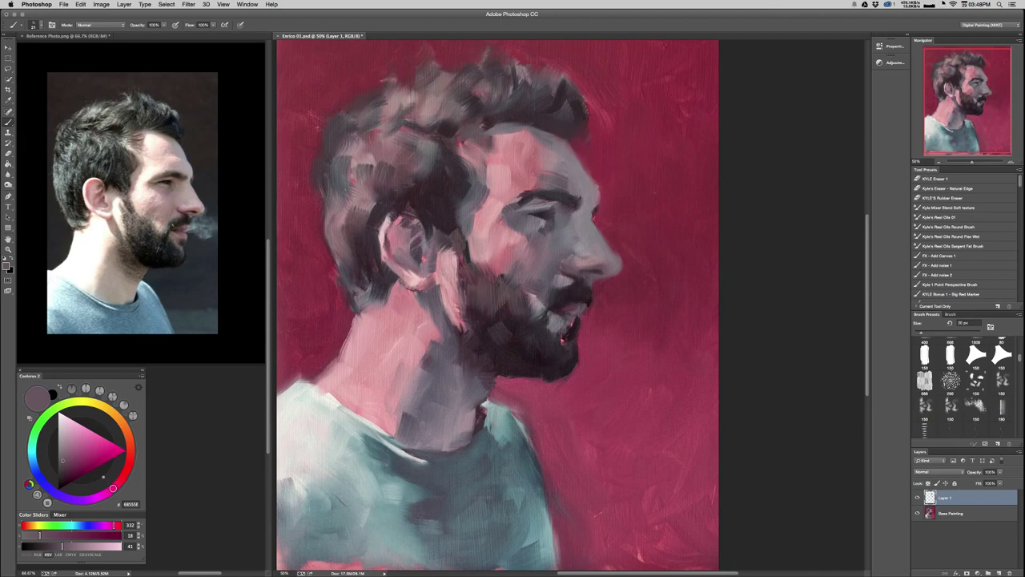
alt+click(590, 268)
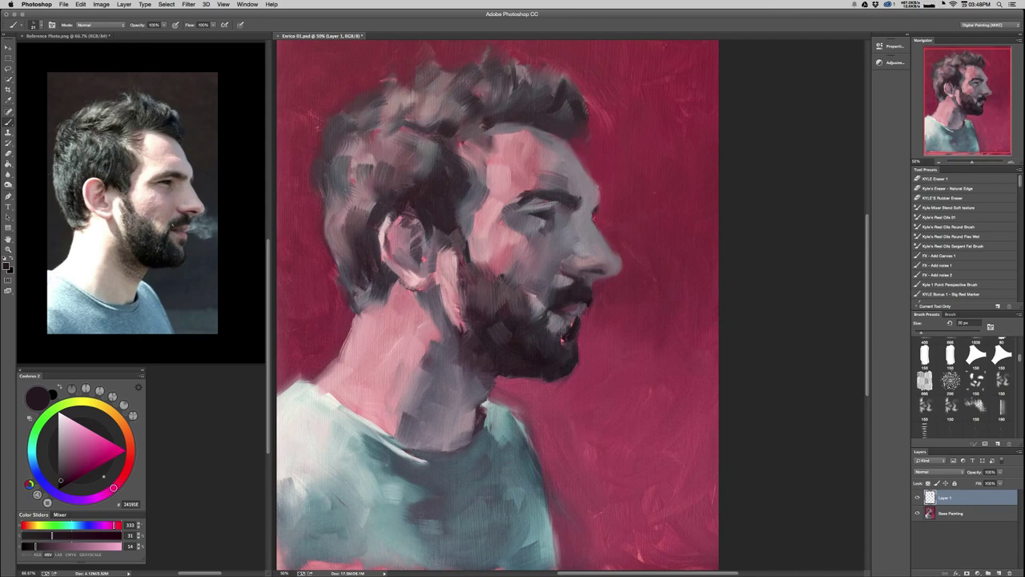
alt+click(591, 271)
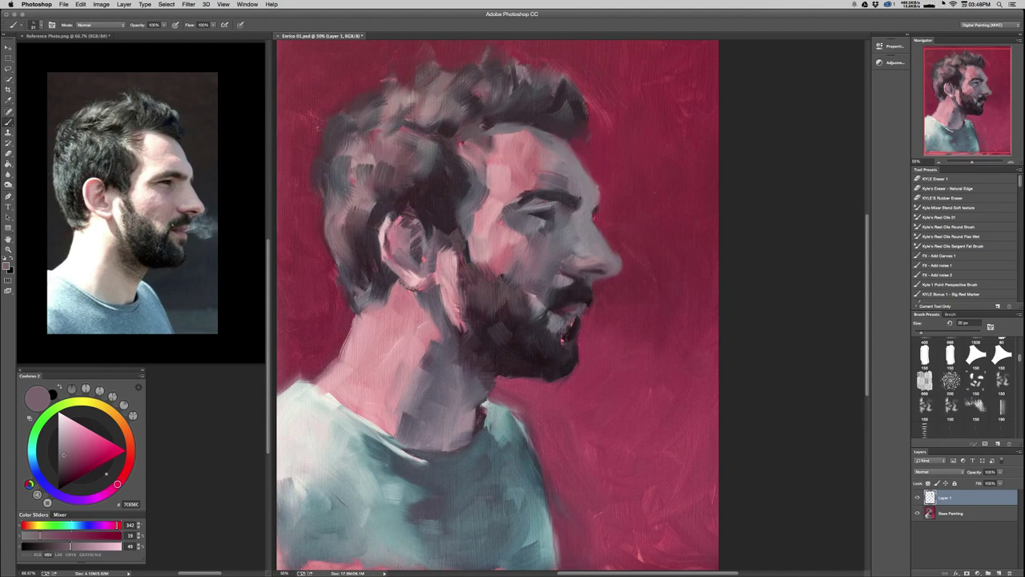
Blend the side of the nose and the nostril wing with a larger brush, using greys and muted purples sampled around them.
alt+click(571, 248)
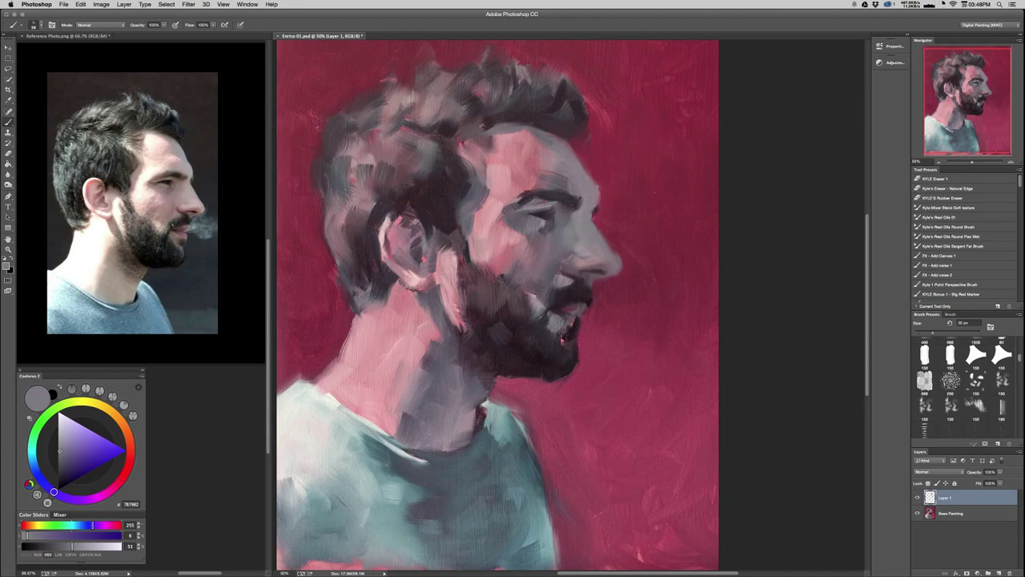
alt+click(562, 258)
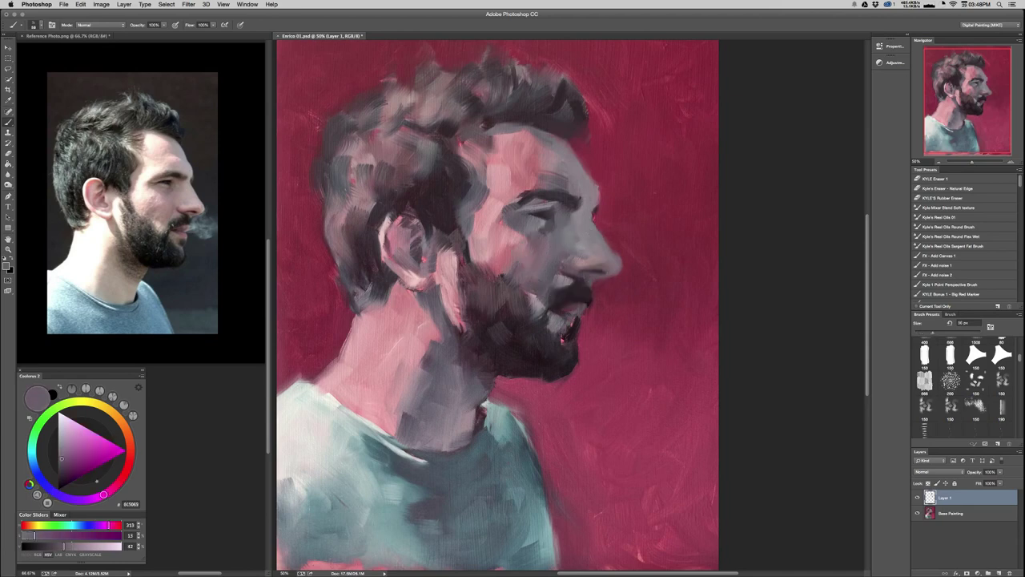
drag(579, 250, 586, 249)
alt+click(569, 216)
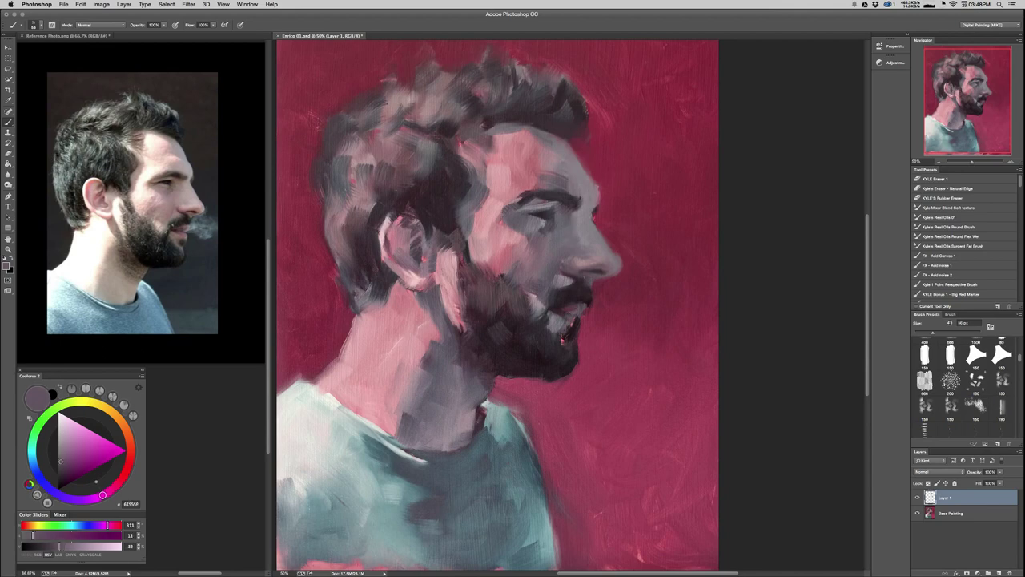
Soften the shadow around the eye with muted violet greys sampled from the eye socket.
key(super+minus)
key(super+minus)
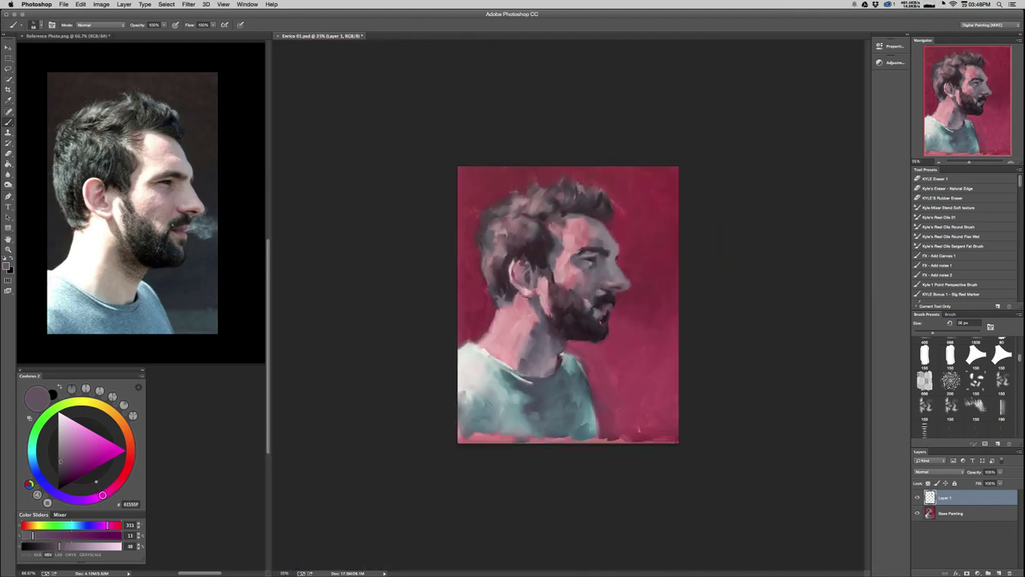
key(super+equal)
key(super+equal)
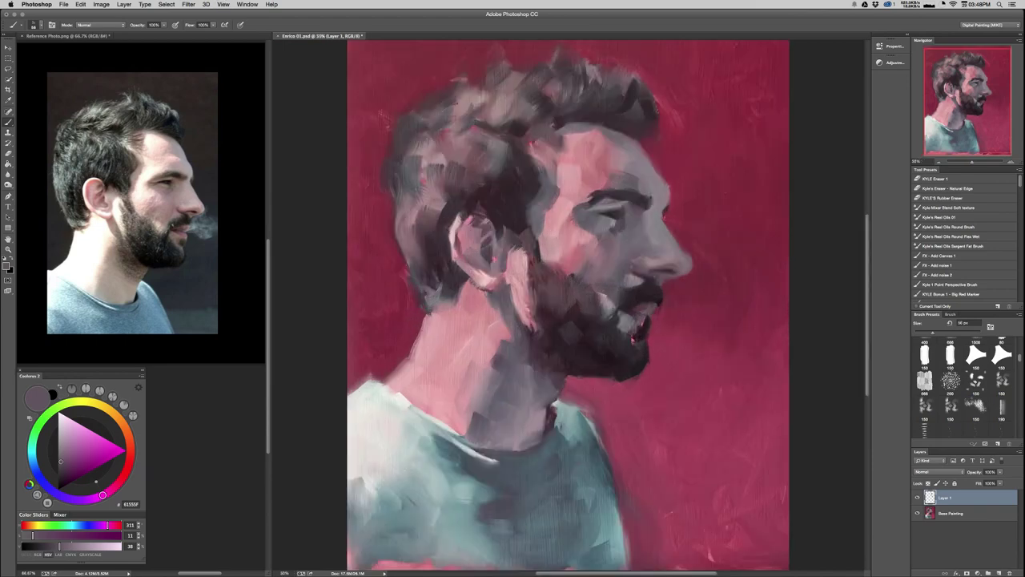
alt+click(613, 204)
alt+click(584, 214)
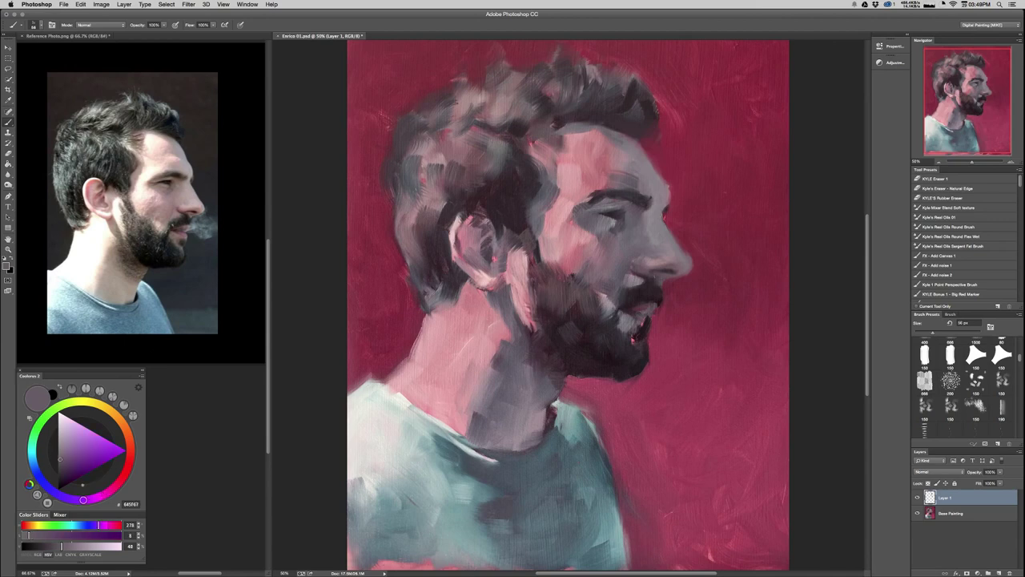
drag(589, 240, 554, 239)
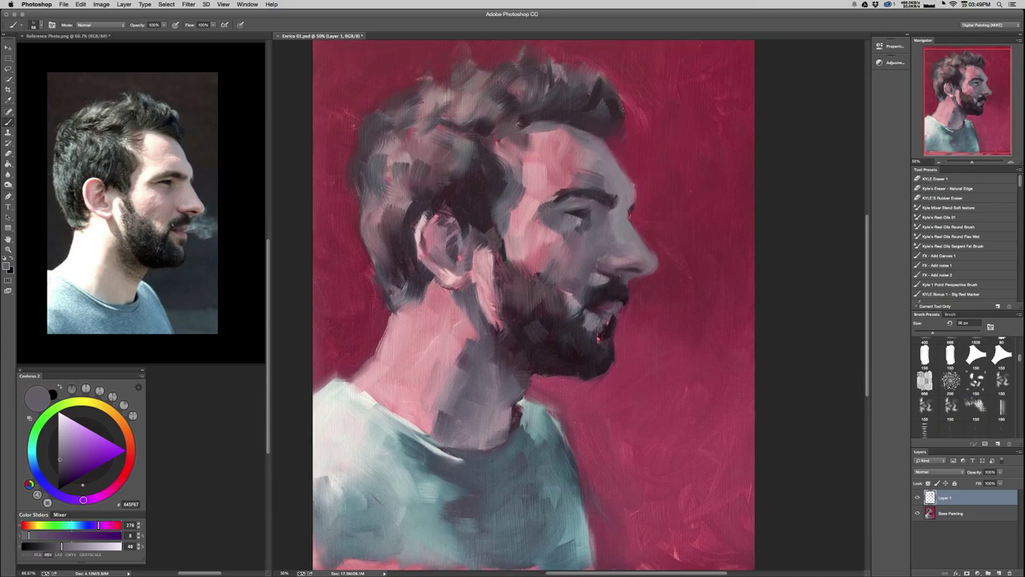
Touch up the lit part of the cheek with light pink sampled from it.
scroll(550, 308, down, 3)
scroll(550, 307, left, 3)
scroll(550, 308, right, 4)
scroll(550, 307, up, 1)
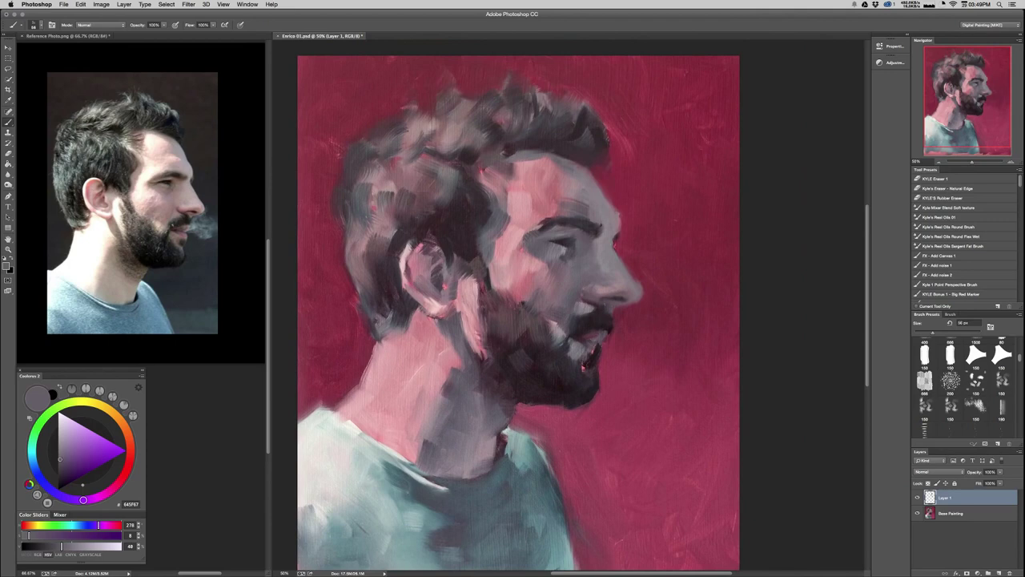
alt+click(512, 242)
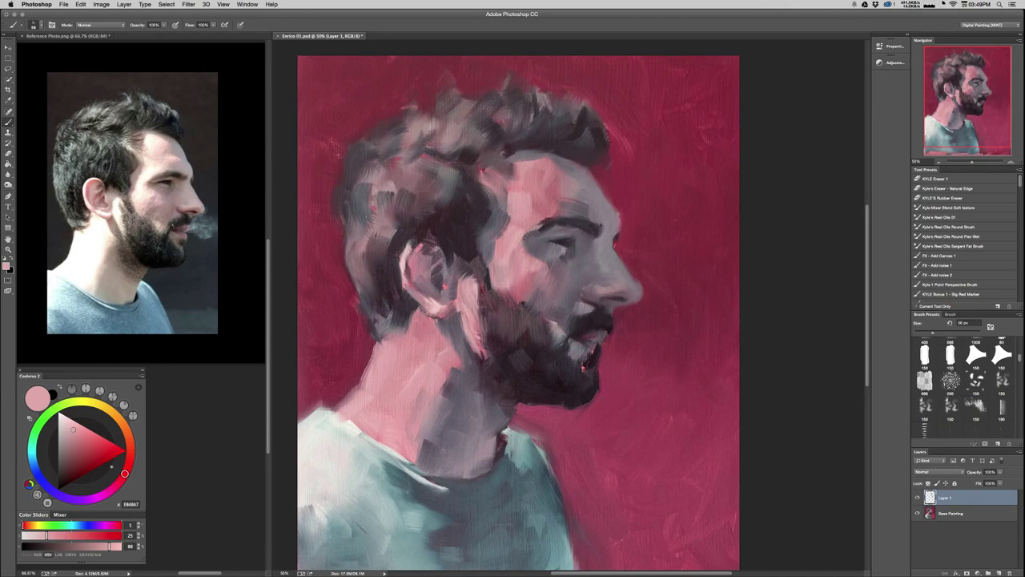
scroll(520, 308, down, 2)
scroll(520, 307, left, 1)
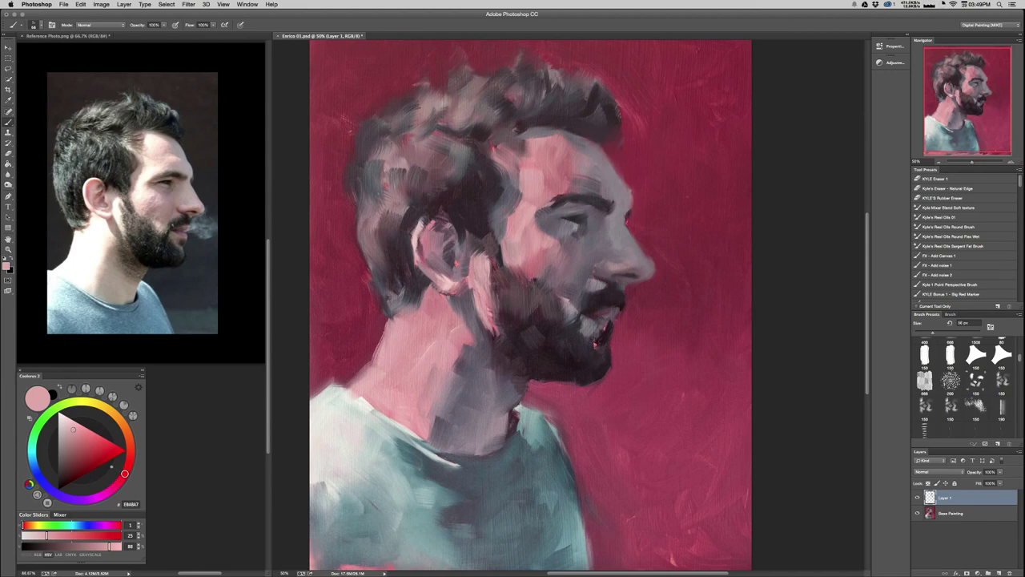
Rework the lower cheek and moustache edge, alternating greyed mauves and a very dark purple-brown sampled there.
alt+click(568, 272)
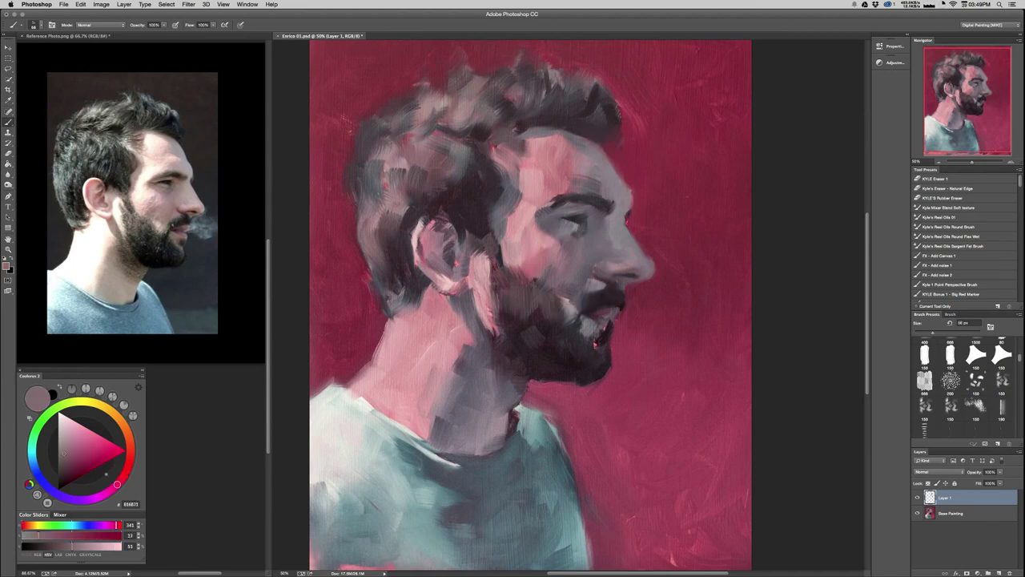
alt+click(603, 285)
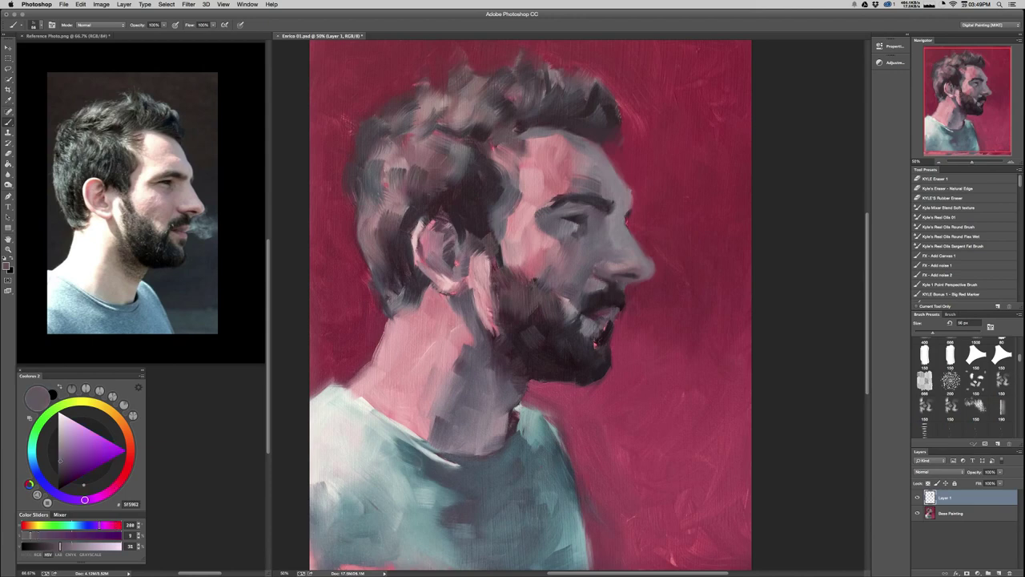
alt+click(609, 297)
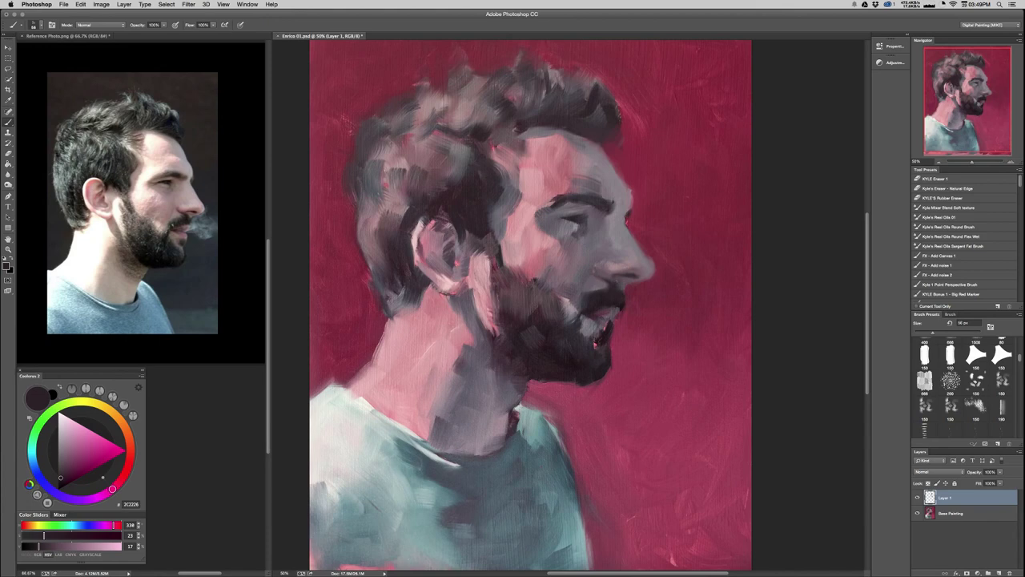
alt+click(591, 295)
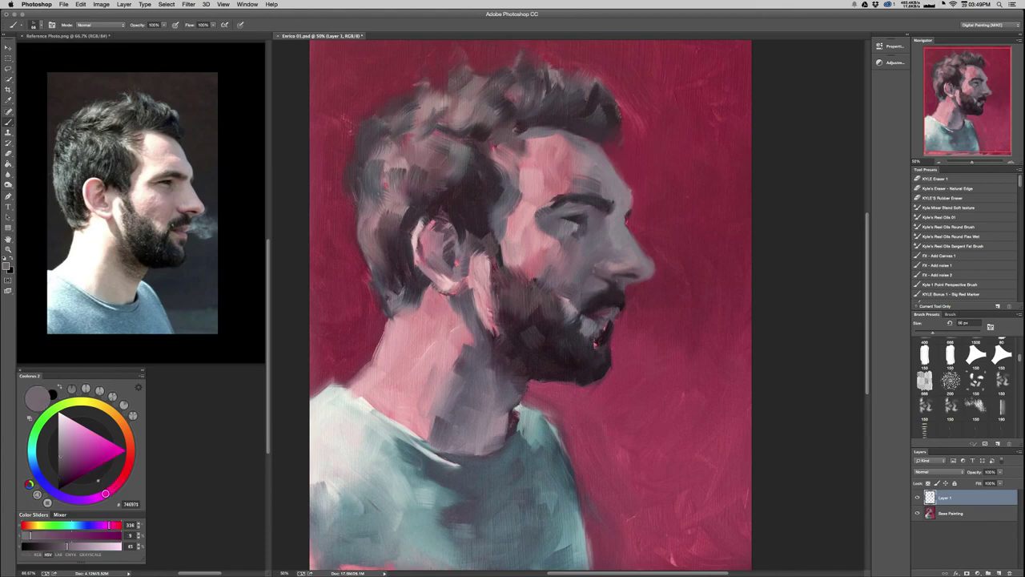
Switch to Chrome to check the YouTube live stream's chat and return to Photoshop.
key(super+Tab)
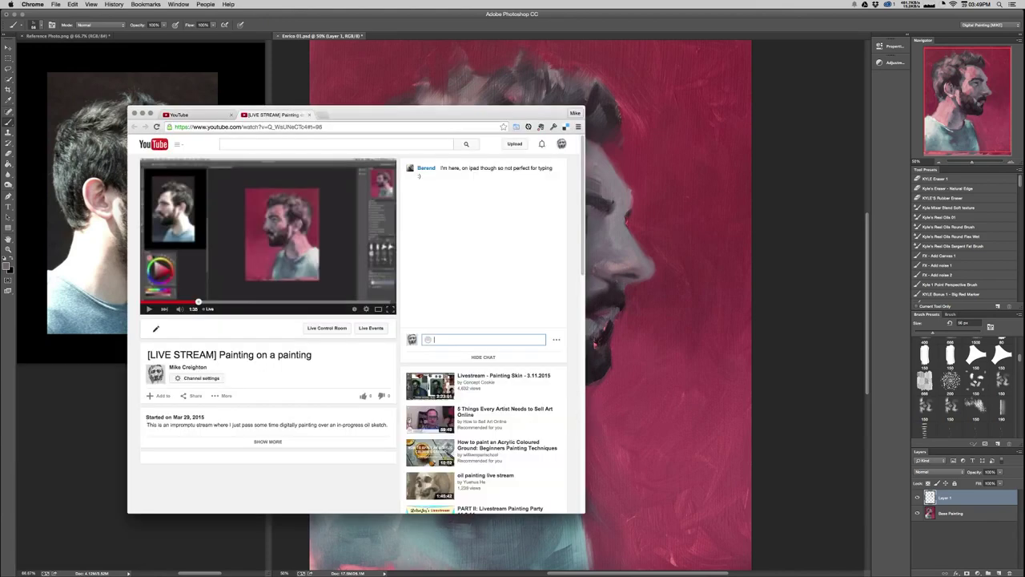
key(super+Tab)
key(super+Tab)
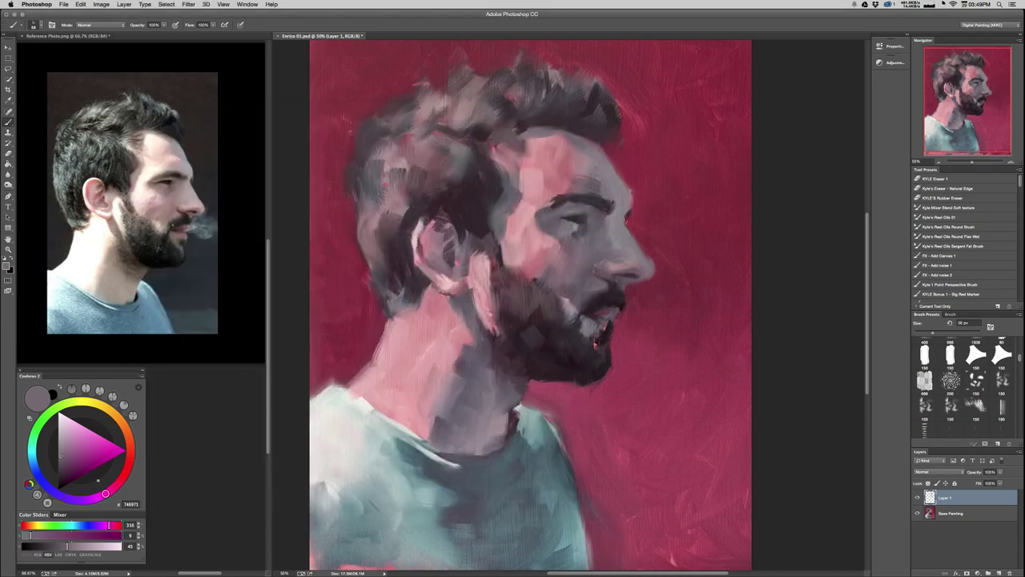
Undo the last stroke and rework the beard's dark mass with a larger brush, using very dark purple-brown sampled from the beard and moustache.
key(super+z)
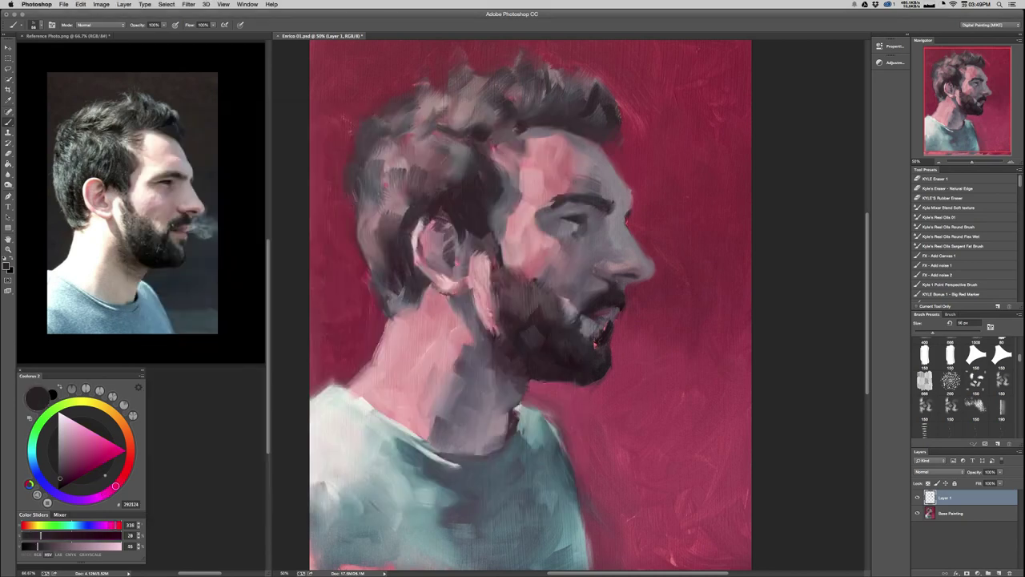
alt+click(573, 333)
alt+click(604, 303)
drag(558, 338, 564, 337)
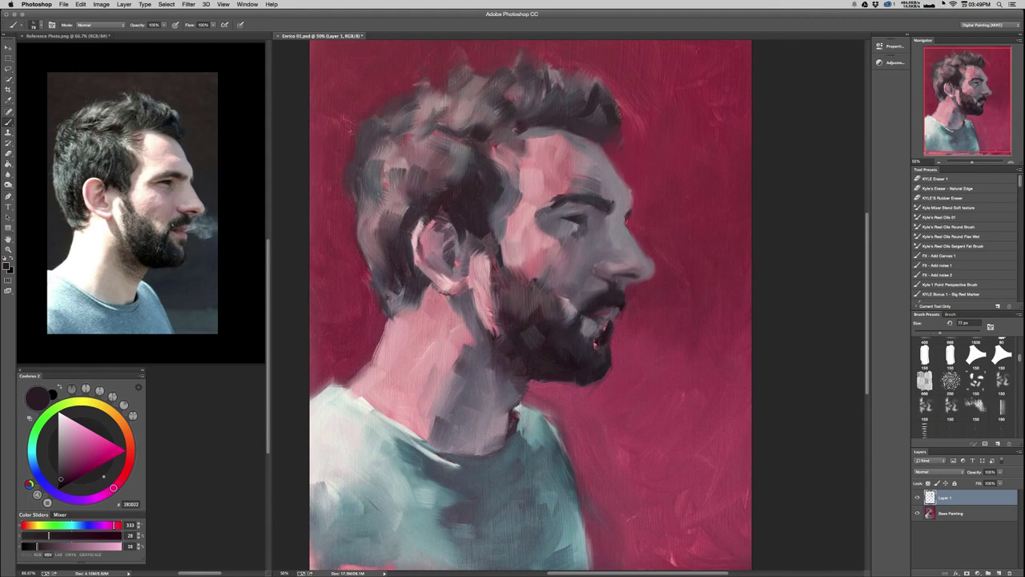
Add softer strokes to the upper beard with sampled mauve-browns and a lighter, less saturated mauve grey.
alt+click(550, 331)
alt+click(520, 301)
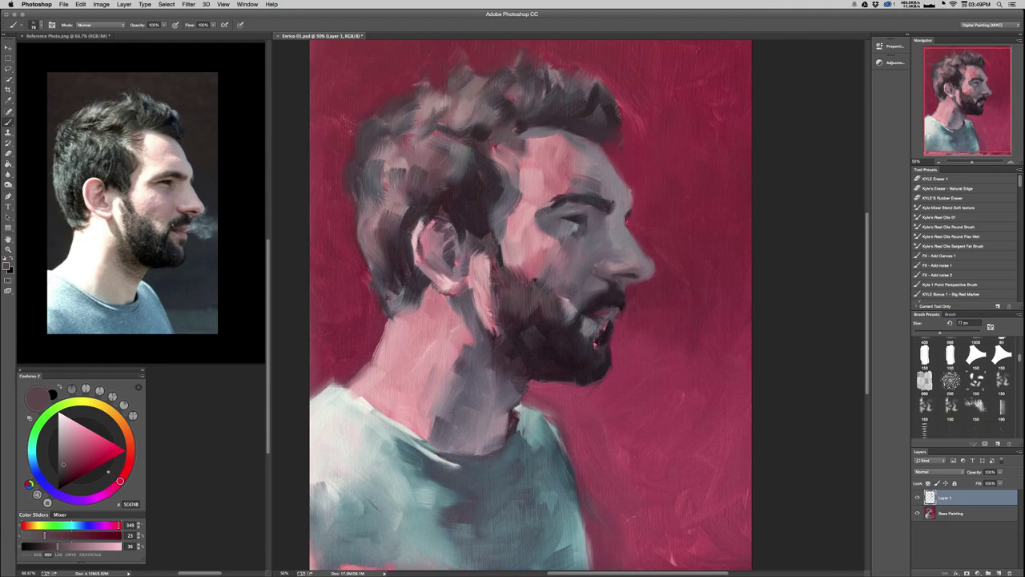
alt+click(530, 296)
click(61, 460)
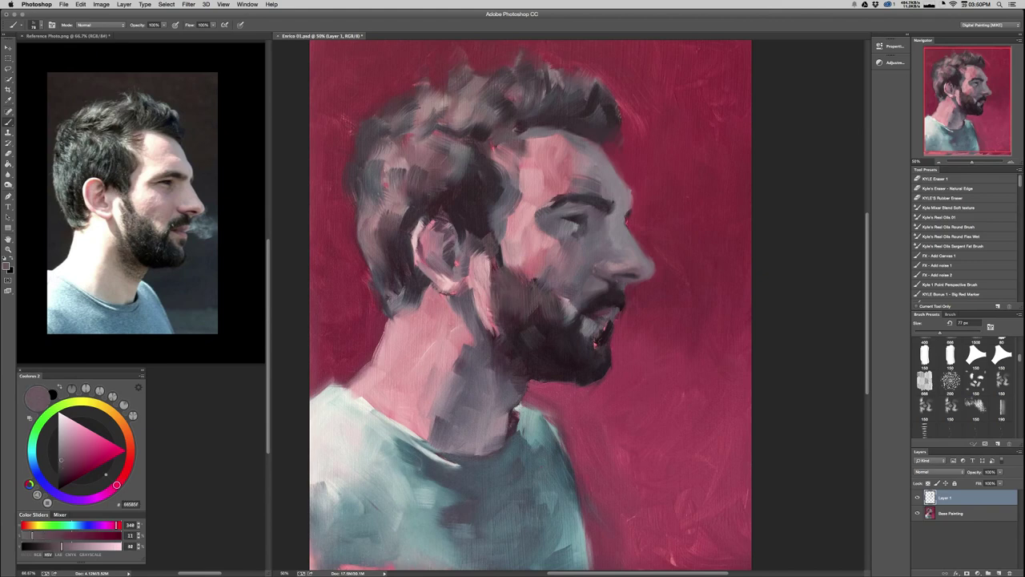
Paint the sideburn in front of the ear with very dark purple sampled from the hair and a lightened mauve grey from the beard.
alt+click(478, 217)
drag(495, 254, 506, 294)
drag(505, 258, 513, 271)
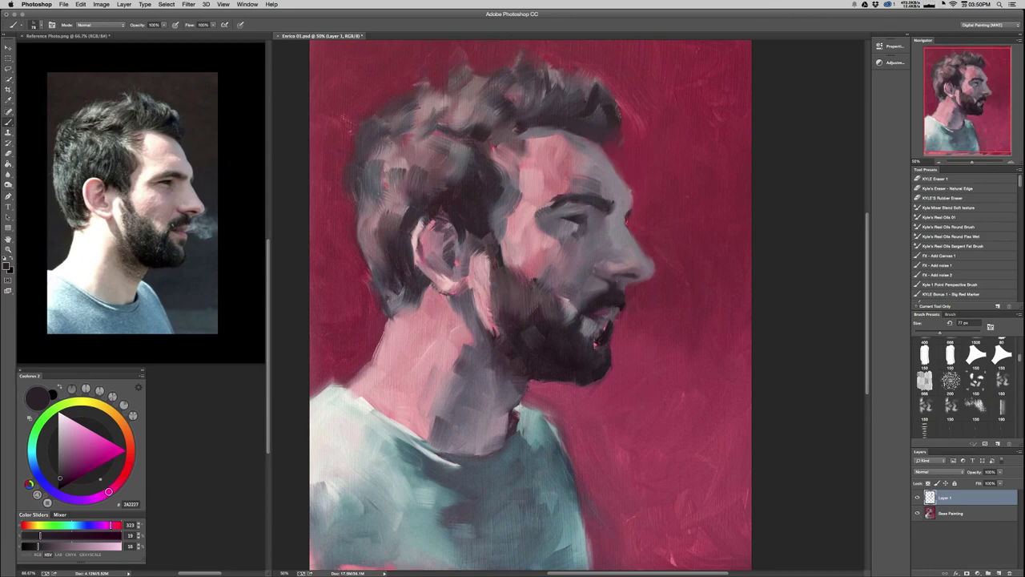
alt+click(517, 295)
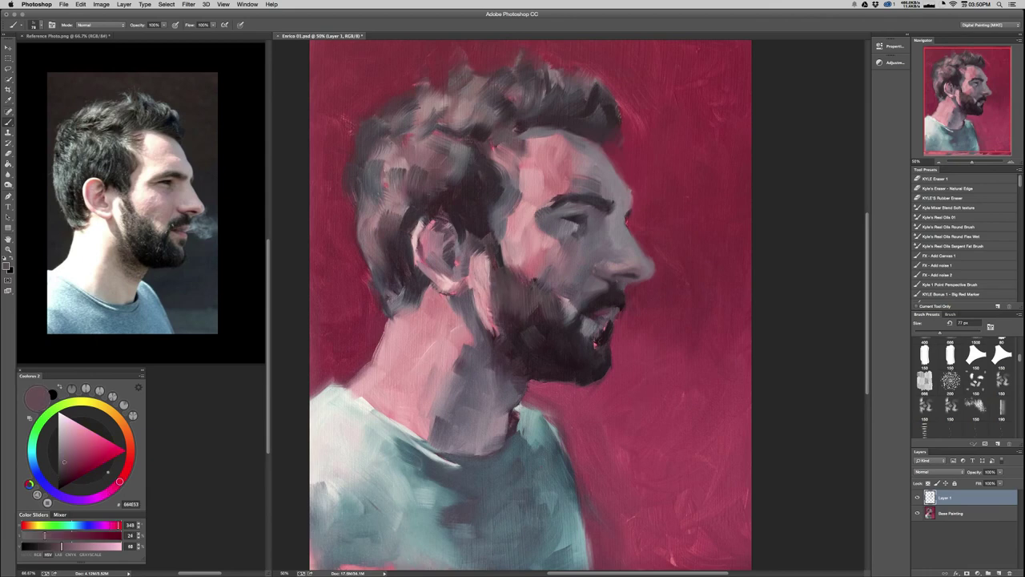
click(61, 457)
mouse_move(497, 268)
mouse_down()
mouse_move(511, 284)
mouse_move(486, 288)
mouse_up()
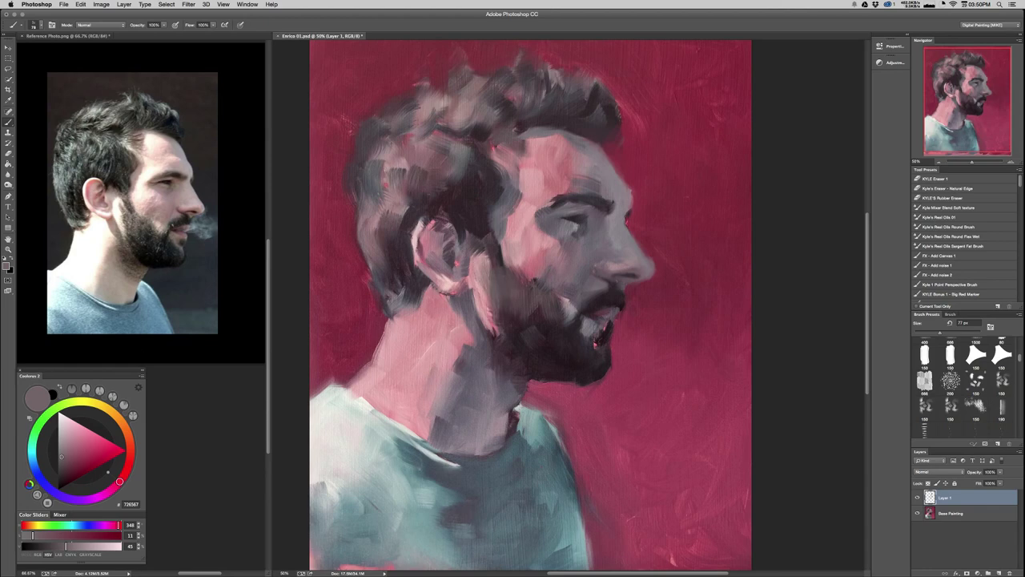
Refine the hair above the ear and temple with a slightly hue-shifted dark brown and a cool grey, both sampled from the hair.
key(super+minus)
key(super+minus)
key(super+minus)
key(super+plus)
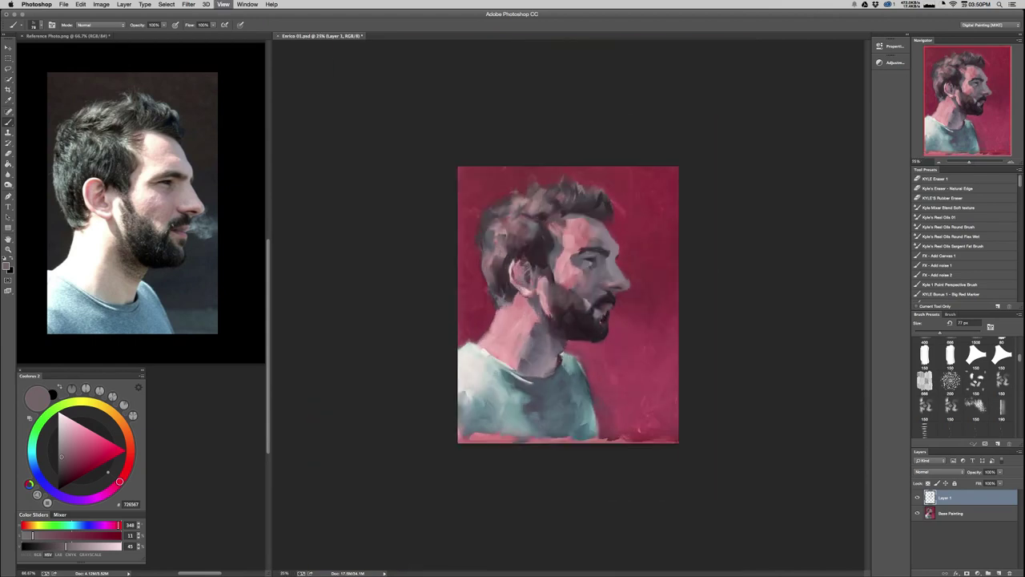
key(super+plus)
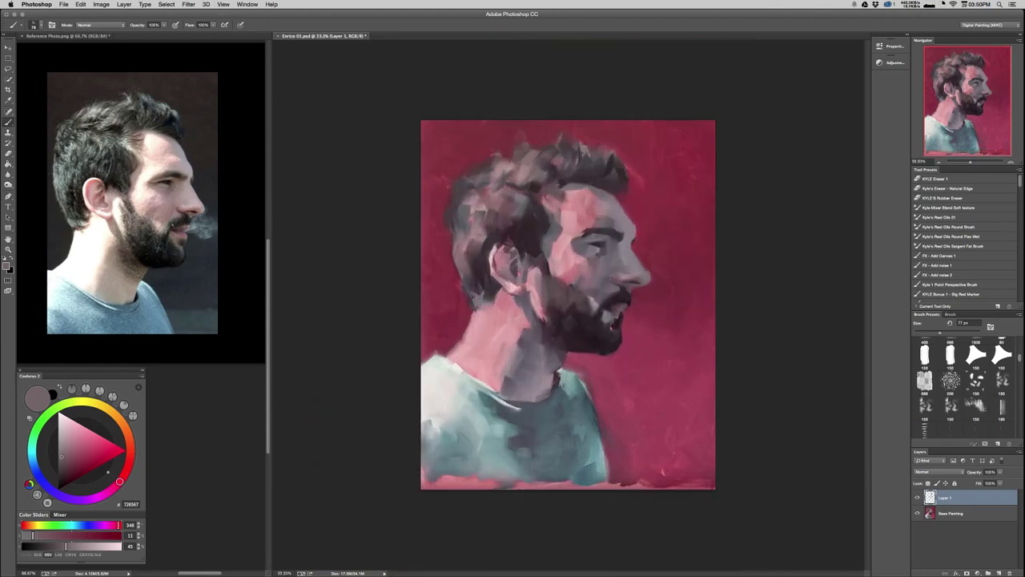
alt+click(531, 220)
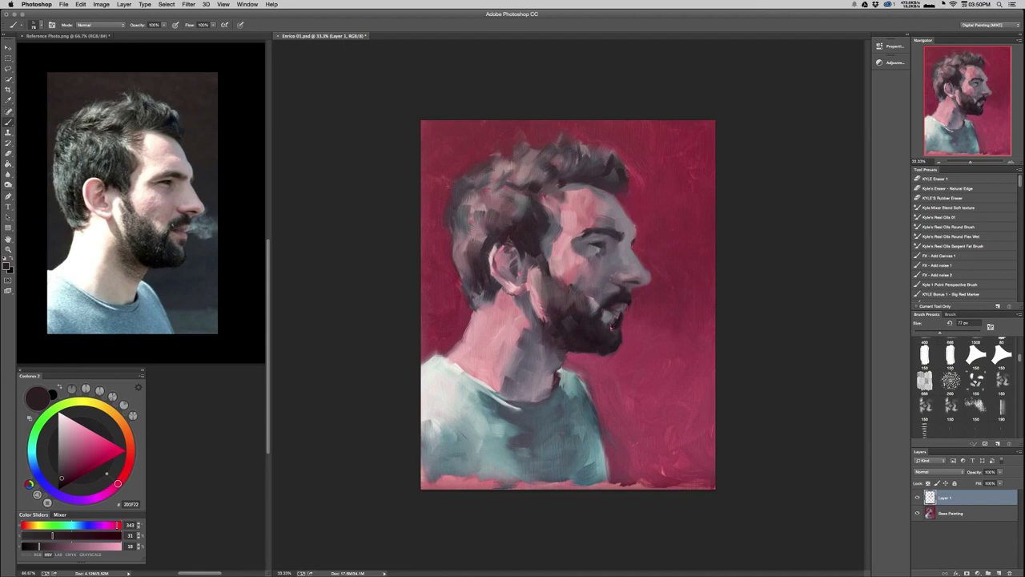
drag(117, 483, 116, 484)
alt+click(522, 206)
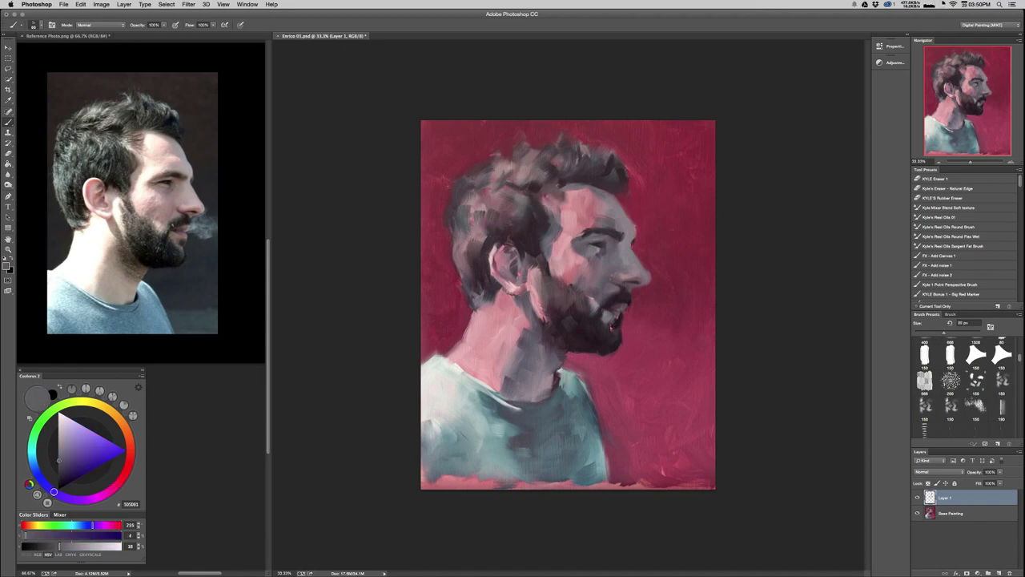
drag(530, 220, 528, 230)
Try a broad cool-grey stroke down the cheek toward the beard with a large textured brush, and undo it.
drag(584, 259, 585, 306)
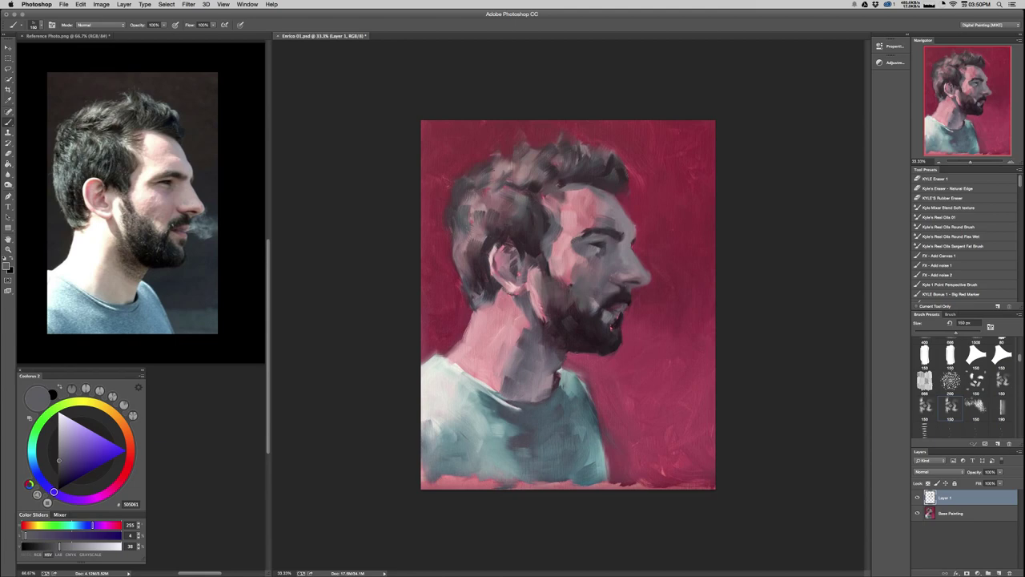
key(super+z)
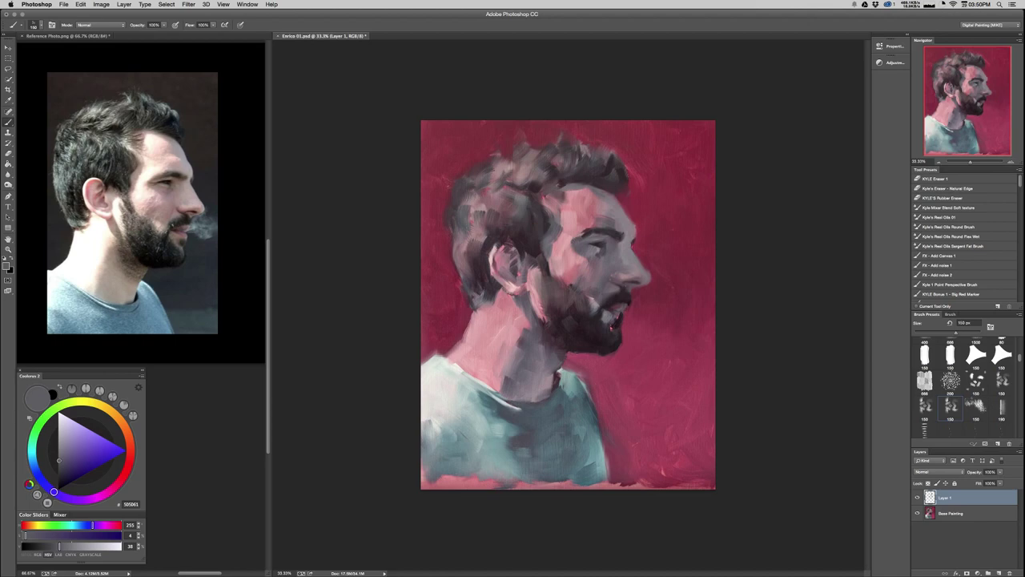
Refine the lips and moustache edge with a much smaller brush, using very dark beard brown, a desaturated mauve and a sampled dark plum.
key(super+equal)
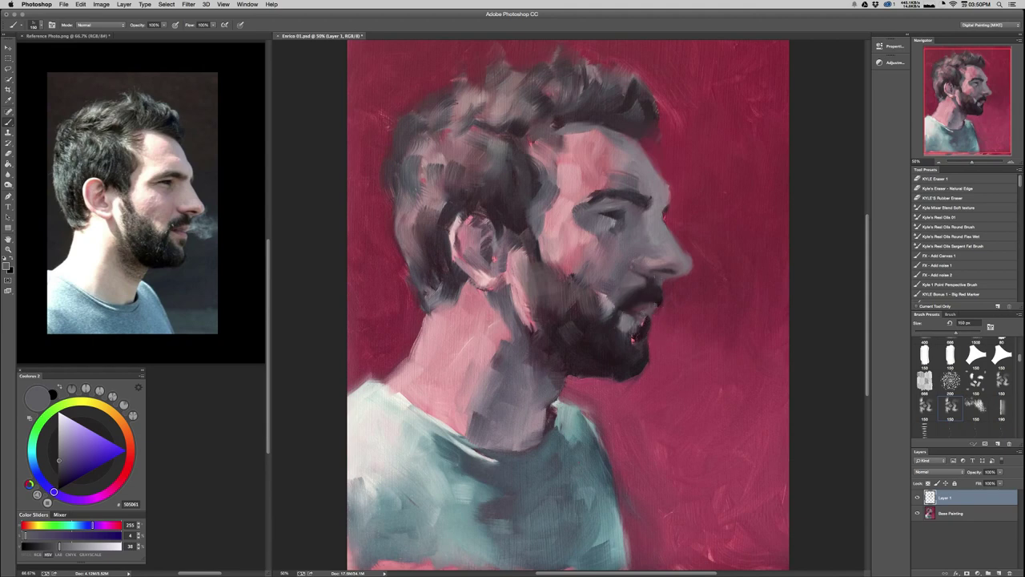
alt+click(626, 335)
drag(627, 311, 613, 311)
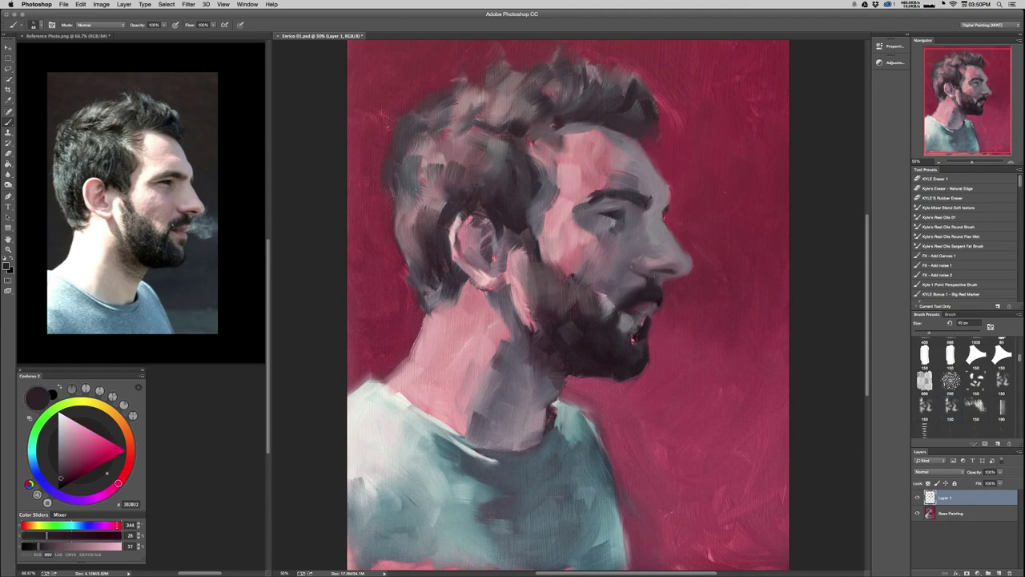
alt+click(648, 307)
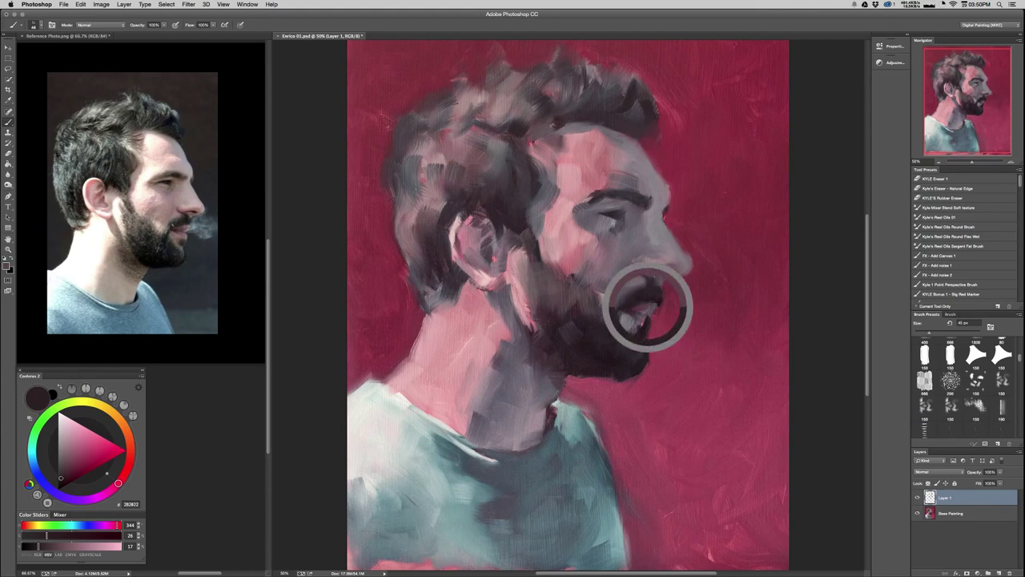
drag(65, 464, 61, 462)
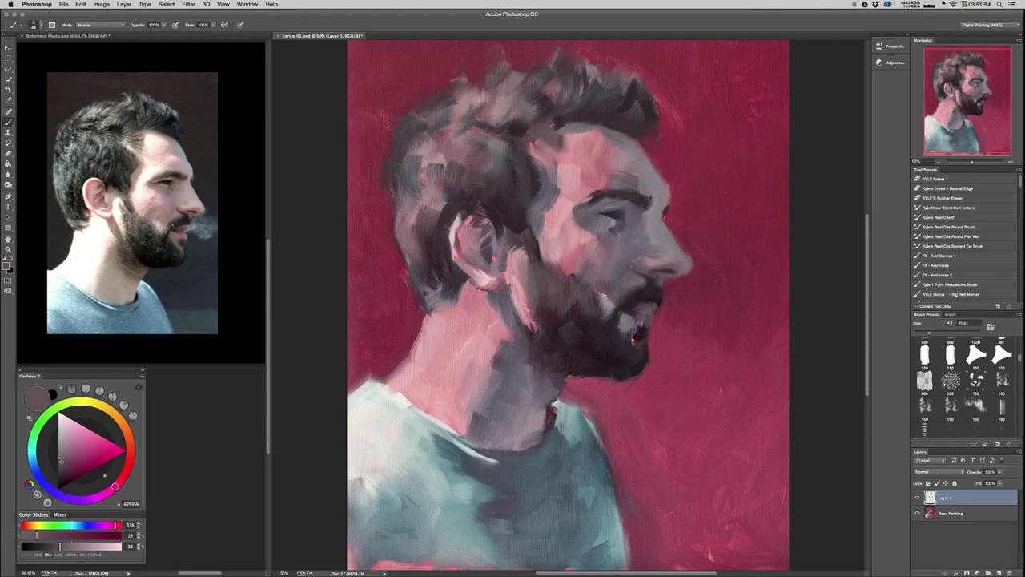
alt+click(638, 309)
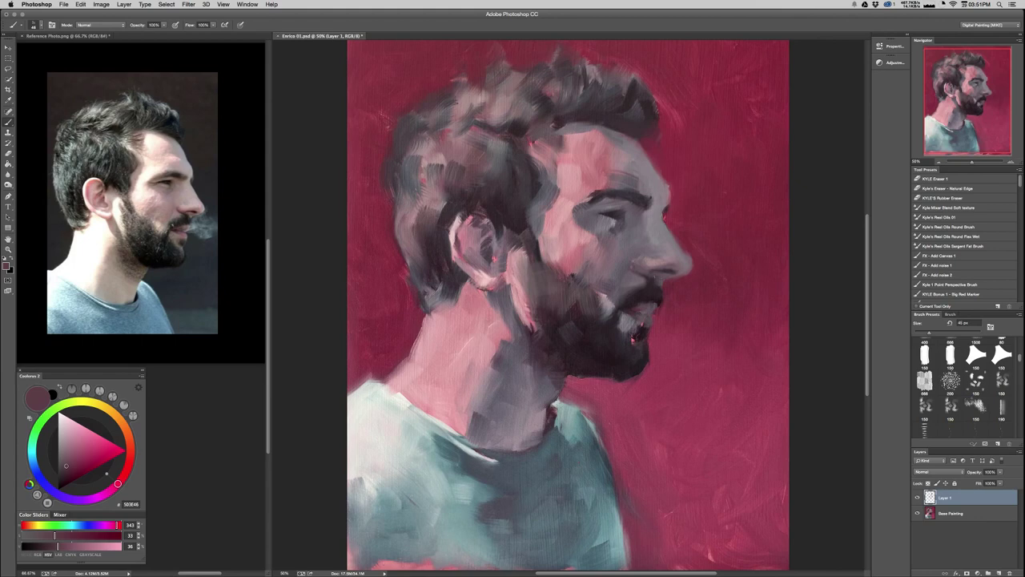
mouse_move(80, 375)
mouse_down()
mouse_move(246, 308)
mouse_move(383, 233)
mouse_move(179, 369)
mouse_move(84, 376)
mouse_up()
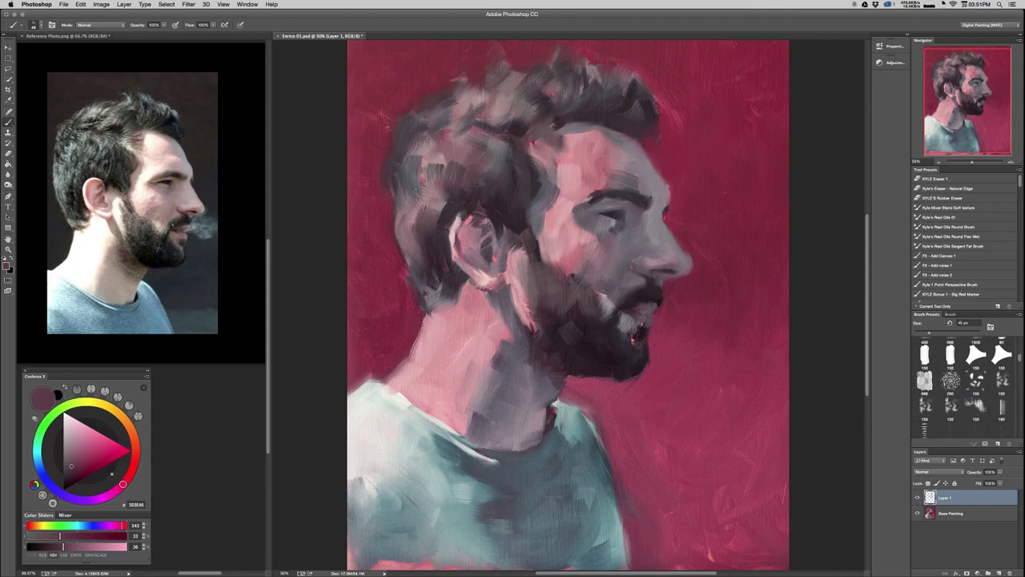
Touch up the lips and chin with a mauve grey and a cool grey sampled from the mouth area, undoing the last change.
alt+click(655, 307)
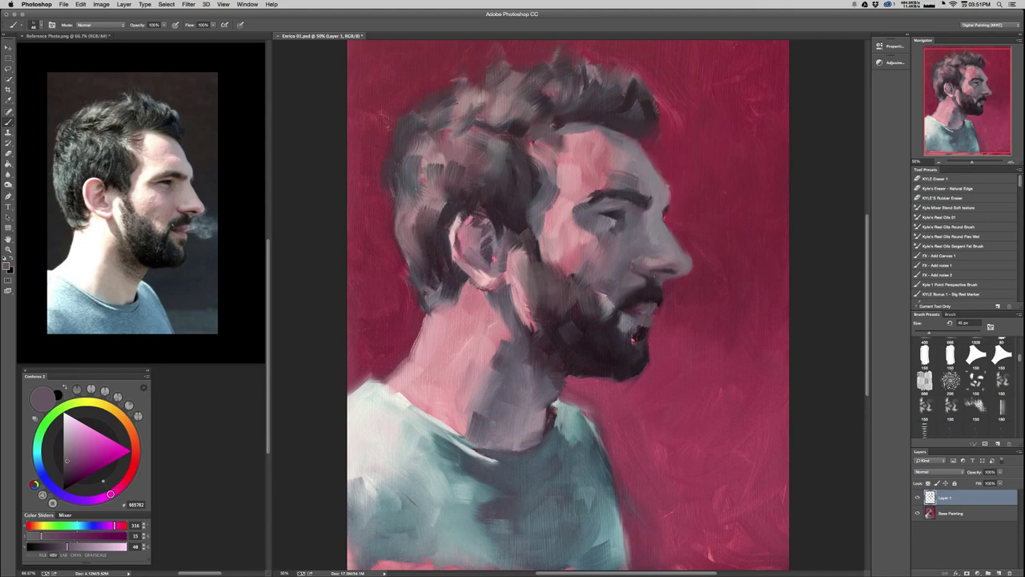
alt+click(628, 324)
key(super+z)
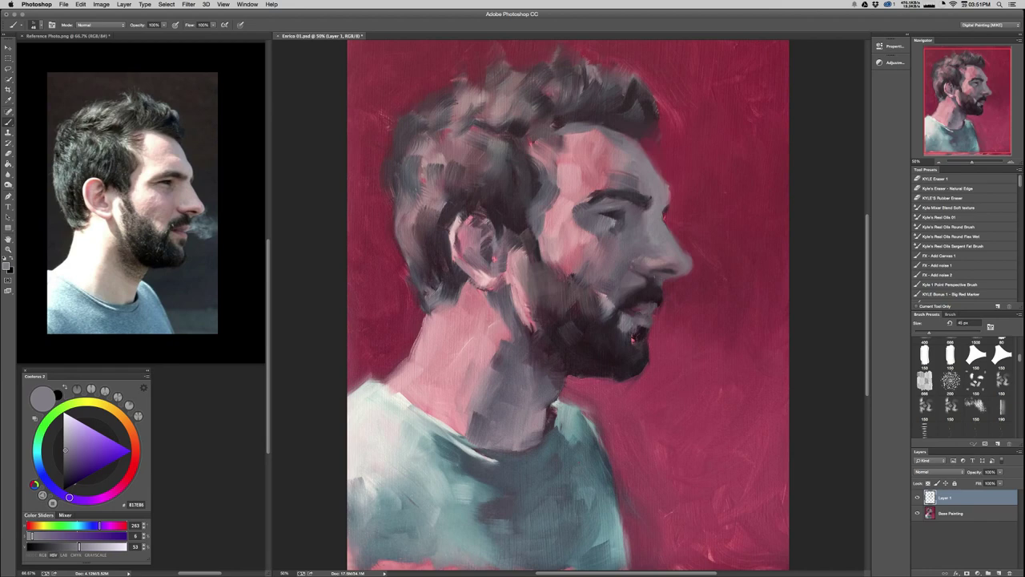
Paint the lower cheek above the beard with a slightly larger brush, using a muted mauve pink and a darker purple grey sampled there.
alt+click(601, 257)
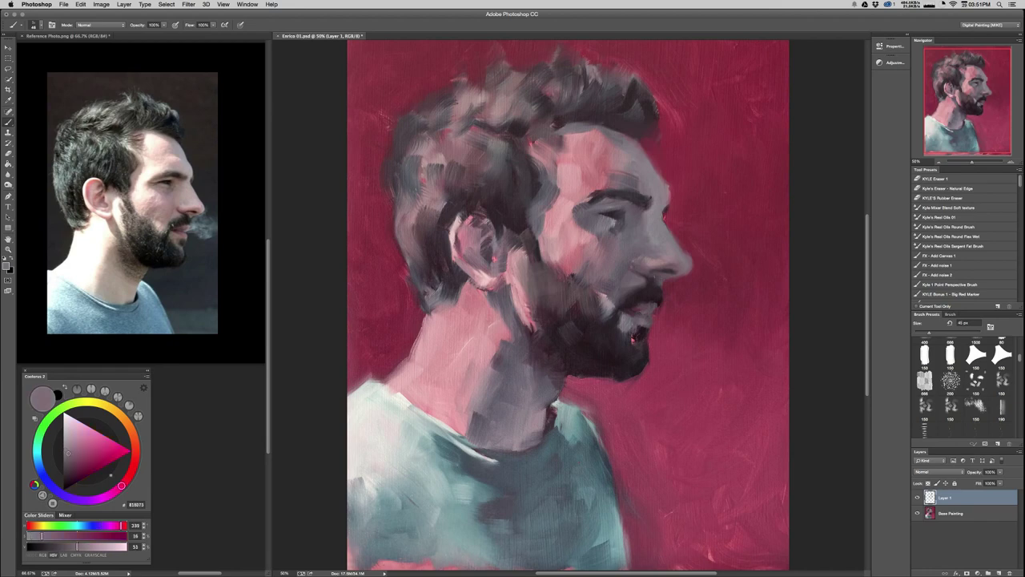
drag(591, 267, 602, 266)
alt+click(599, 290)
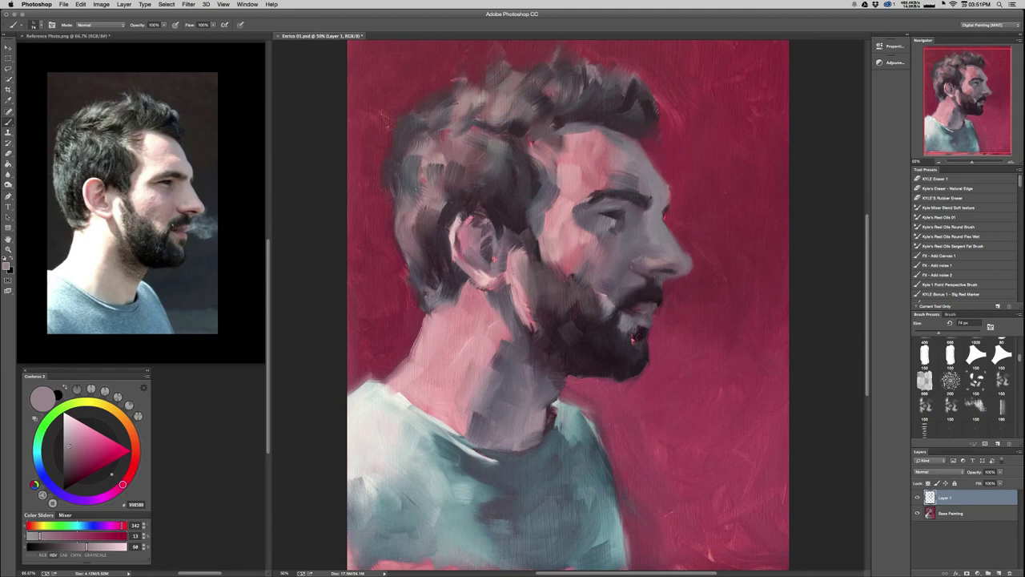
alt+click(602, 281)
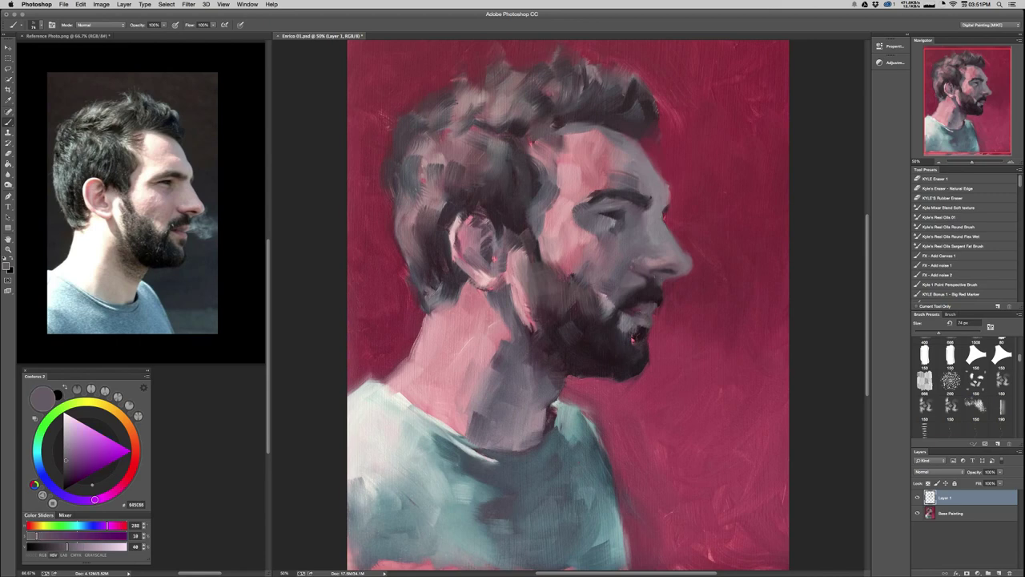
drag(576, 264, 586, 259)
Work the upper cheek beside the eye with sampled light pink and dark purple grey to refine the light-to-shadow transition.
alt+click(591, 229)
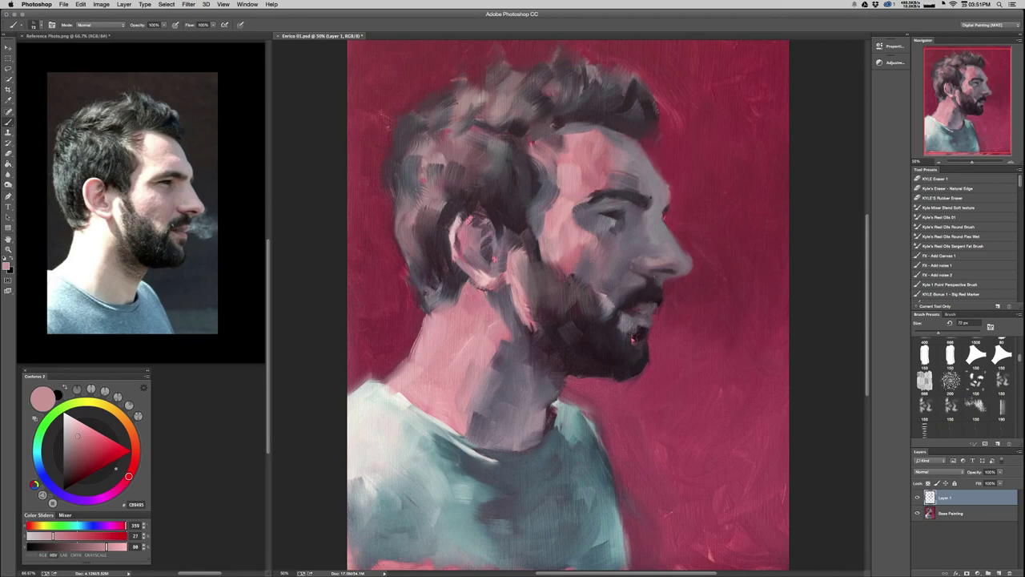
alt+click(584, 222)
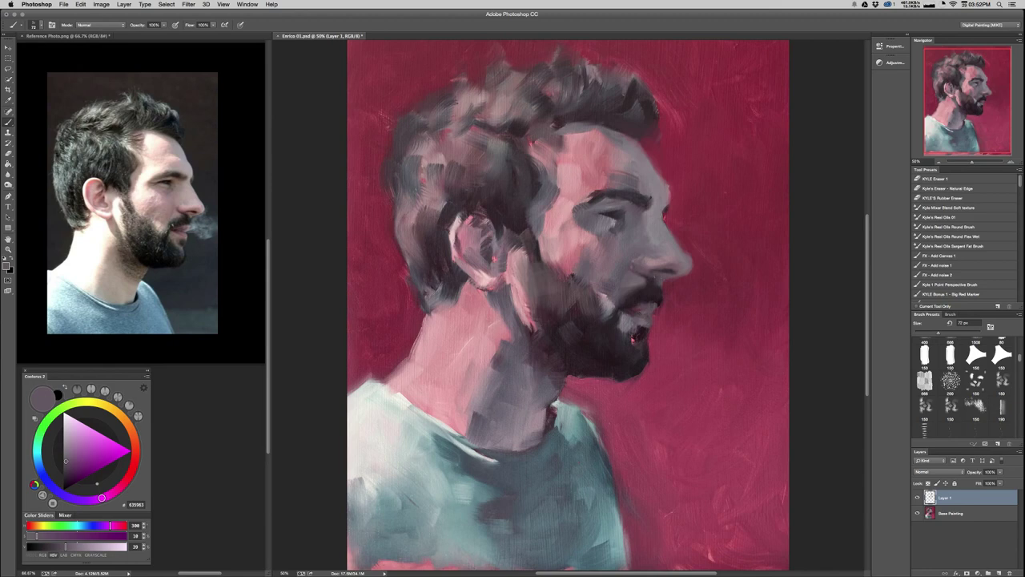
key(ctrl+Tab)
key(ctrl+Tab)
alt+click(573, 236)
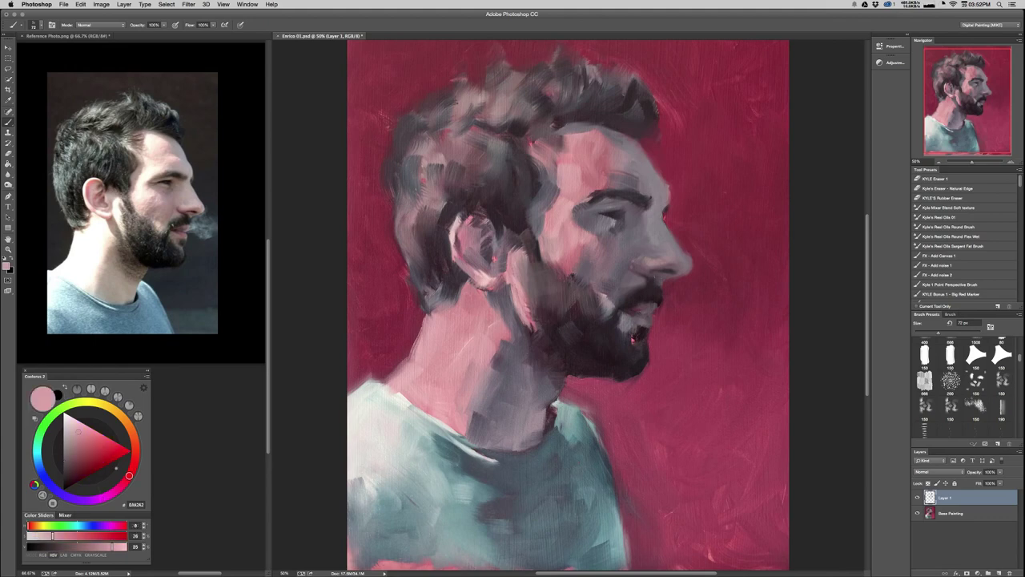
drag(574, 229, 581, 222)
Refine the outer corner of the eye with a much smaller brush, using purple greys sampled from its shadow.
alt+click(583, 217)
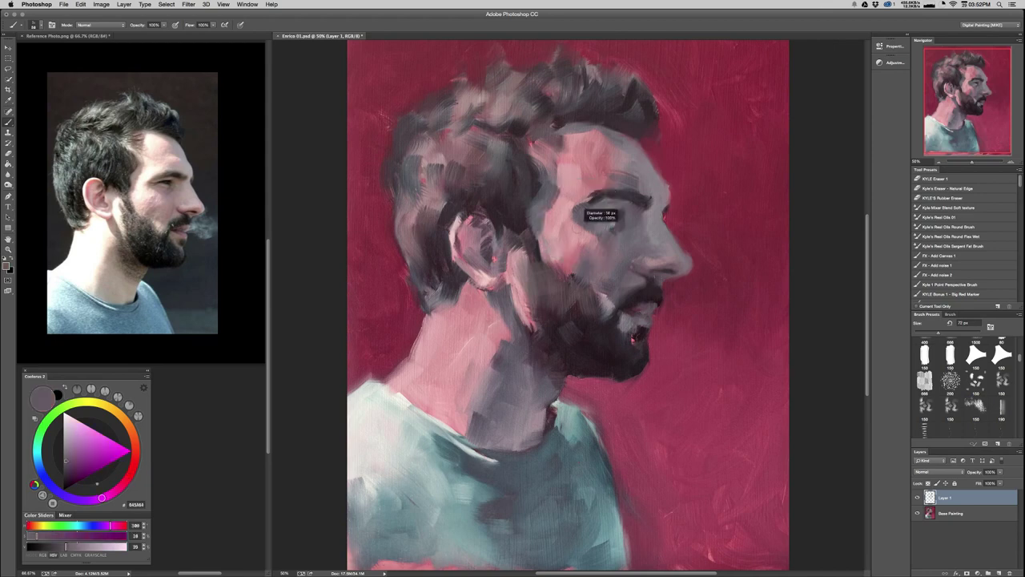
drag(583, 218, 580, 218)
alt+click(583, 218)
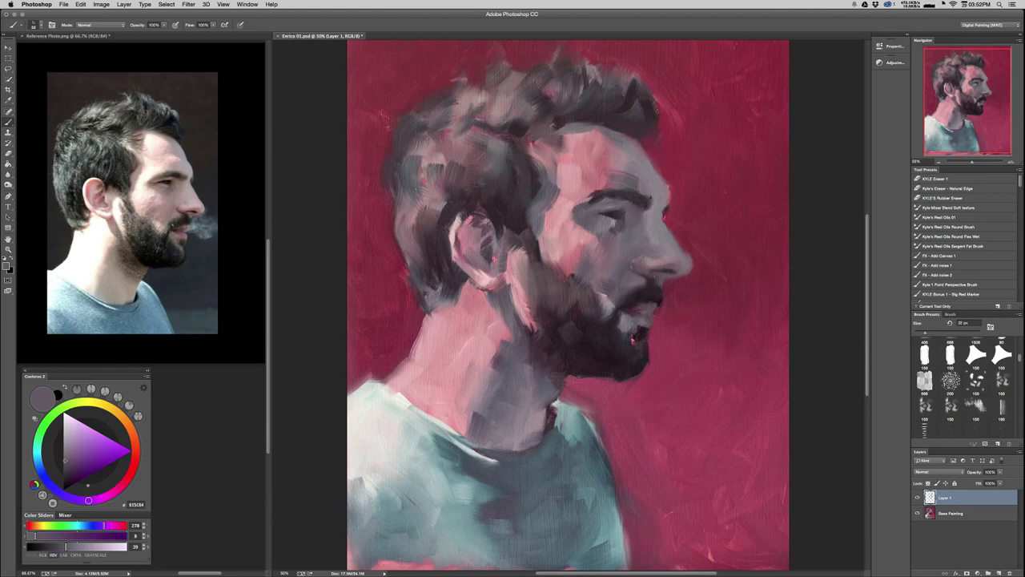
Add a stronger rose pink sampled from the cheek below the eye with a brush of about 97 px, and check the whole portrait.
alt+click(567, 252)
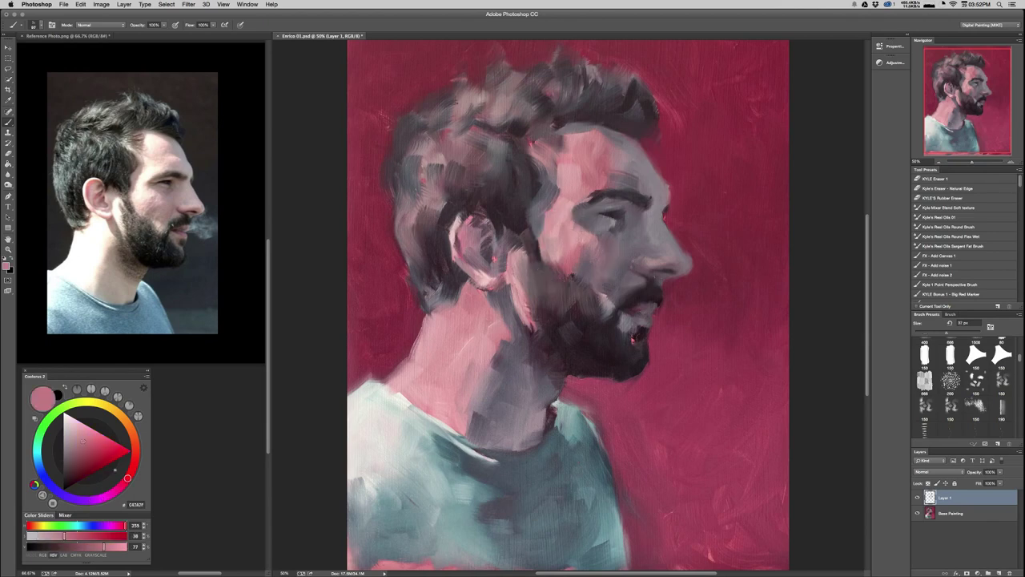
drag(592, 224, 585, 228)
key(super+minus)
key(super+minus)
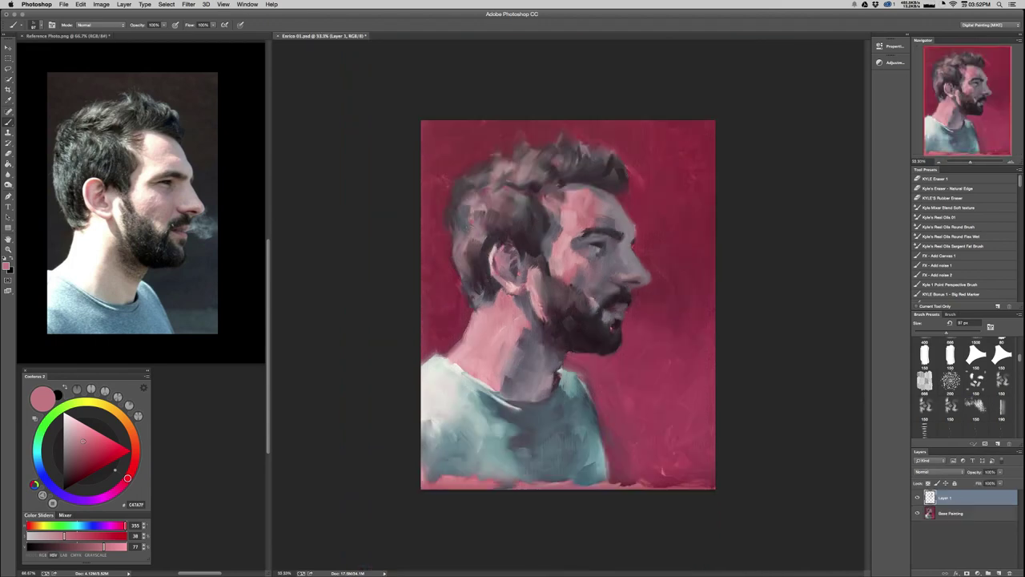
key(super+minus)
key(super+equal)
key(super+equal)
key(super+equal)
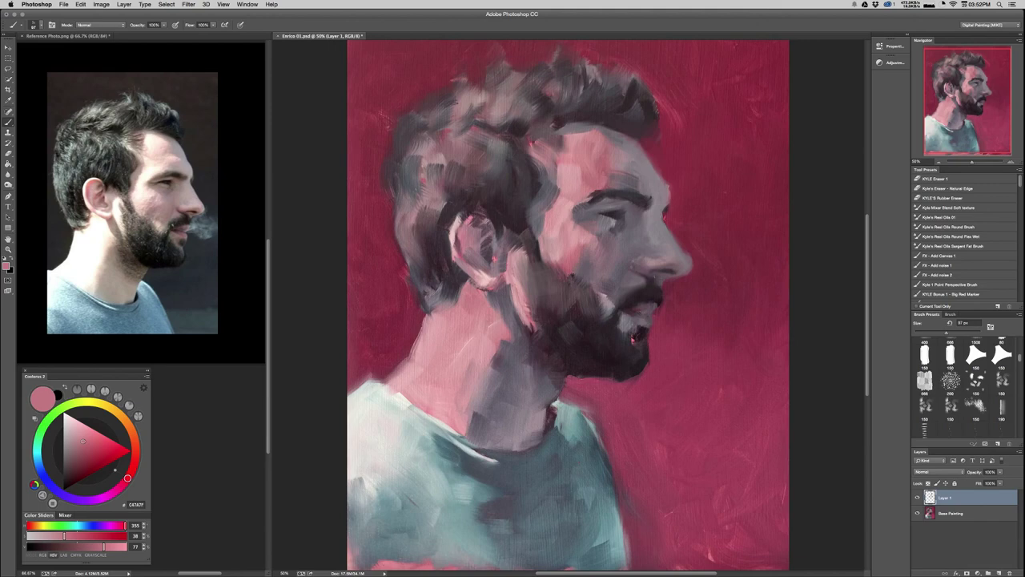
Soften the beard's upper edge against the cheek with sampled pinkish greys and dark beard browns, plus a lighter, less saturated mauve grey.
alt+click(595, 304)
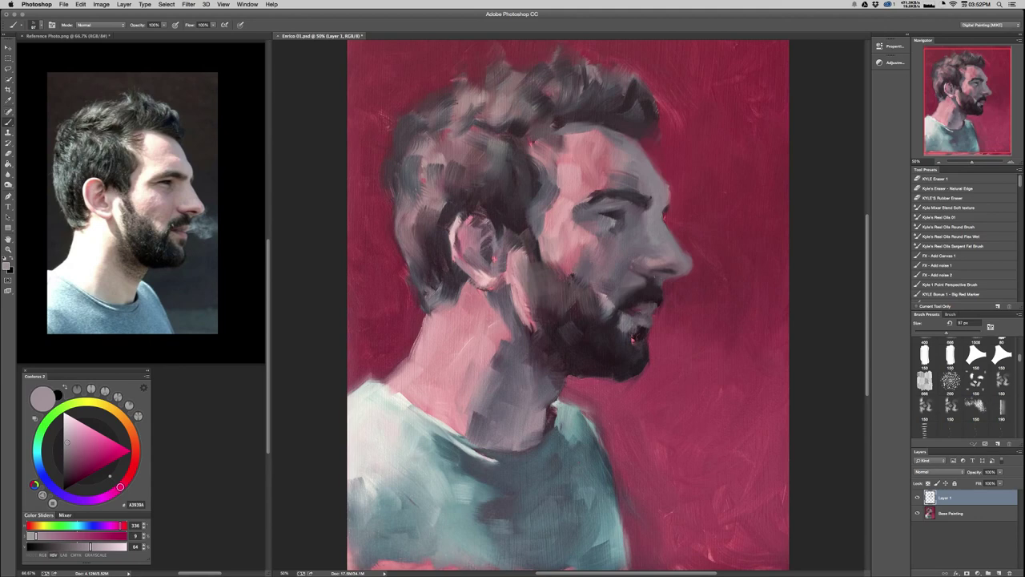
alt+click(601, 298)
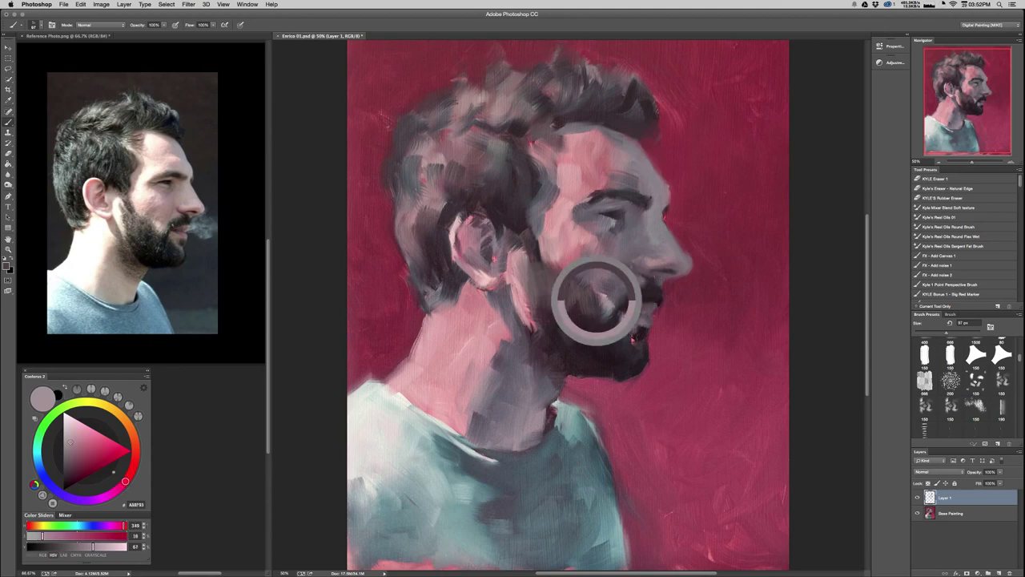
alt+click(545, 286)
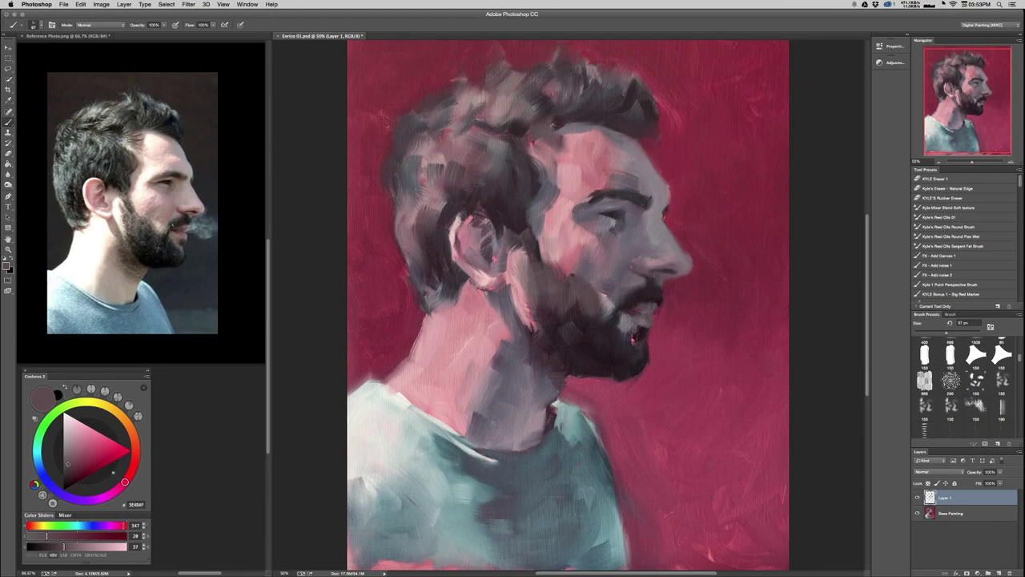
alt+click(584, 324)
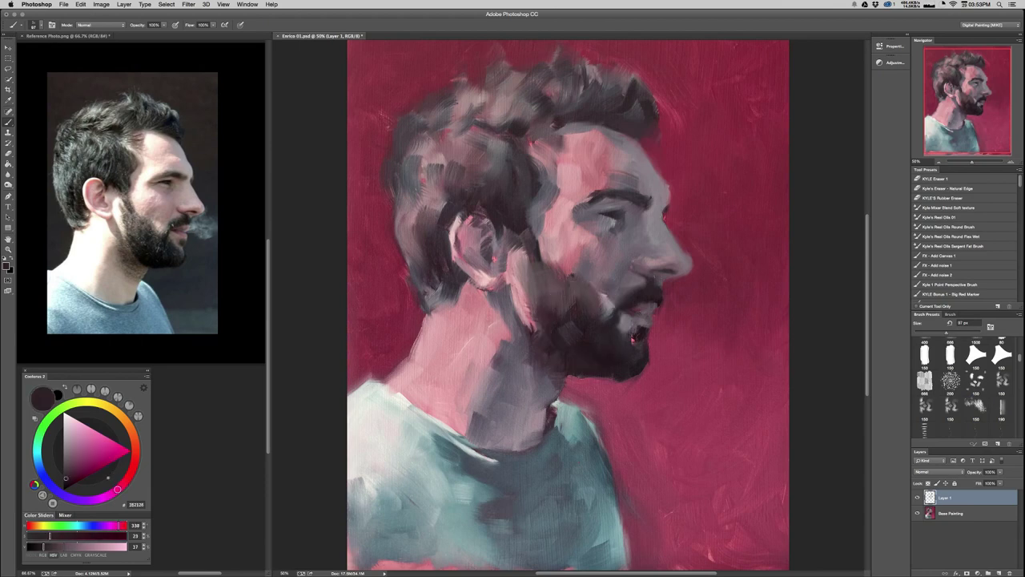
alt+click(598, 300)
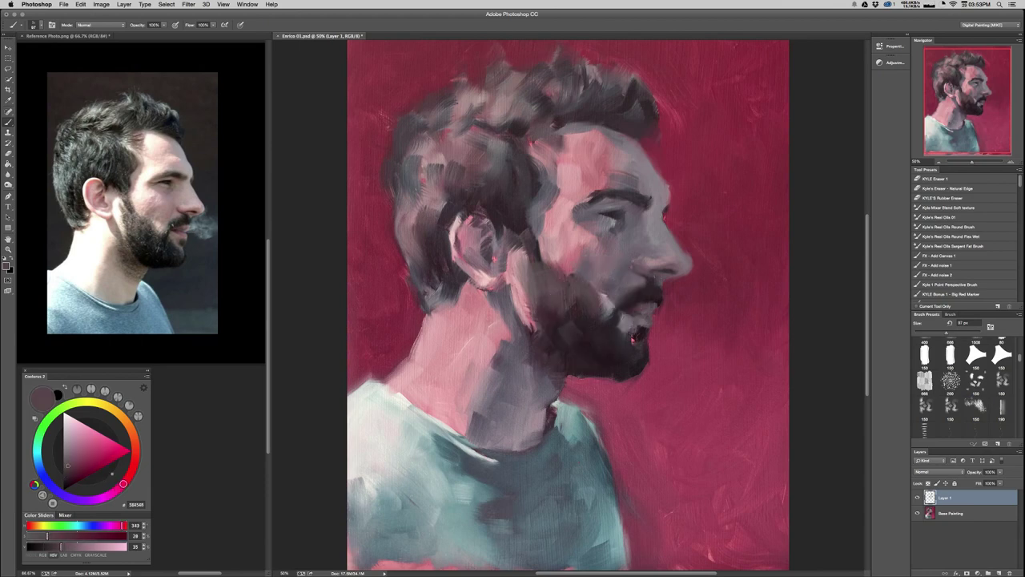
click(67, 457)
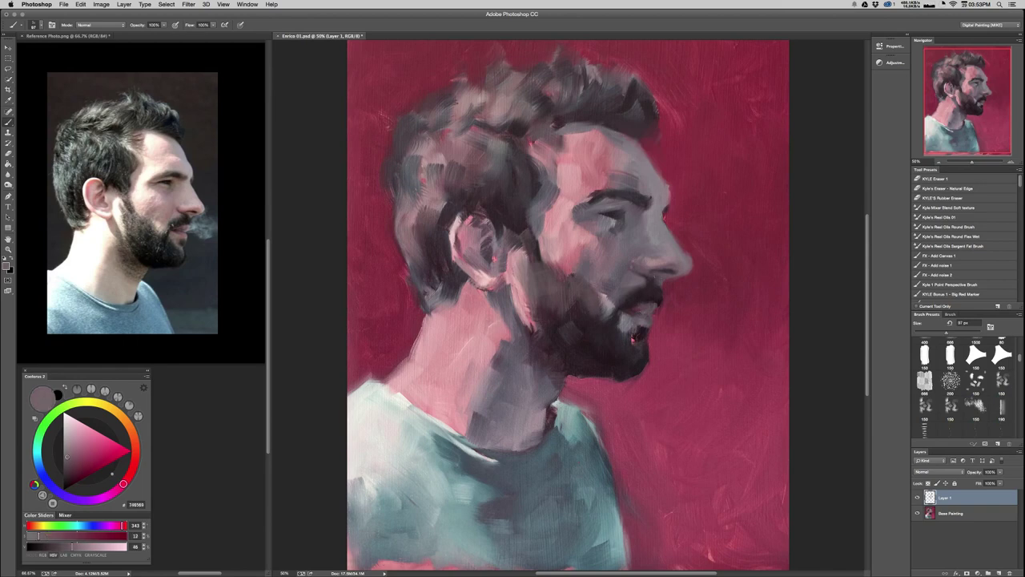
drag(568, 280, 557, 280)
Switch to Chrome to check the live stream's chat, public view and stream status, and return to Photoshop.
key(super+Tab)
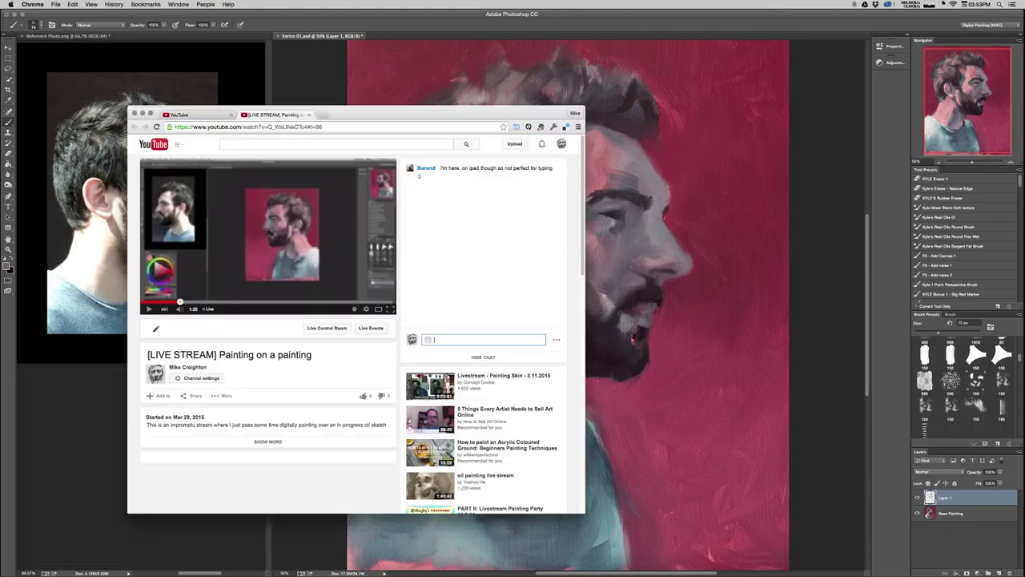
key(super+Tab)
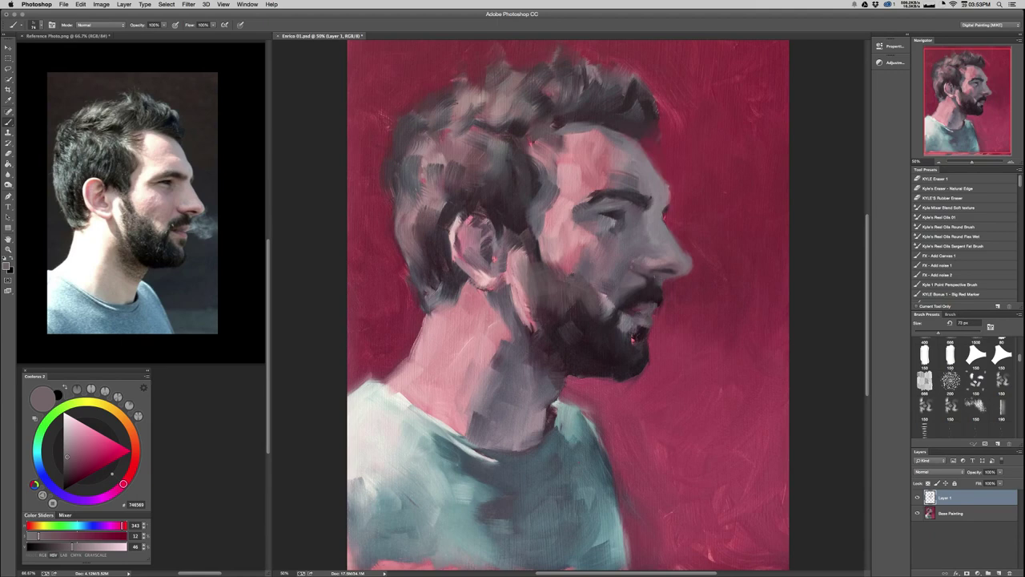
key(super+Tab)
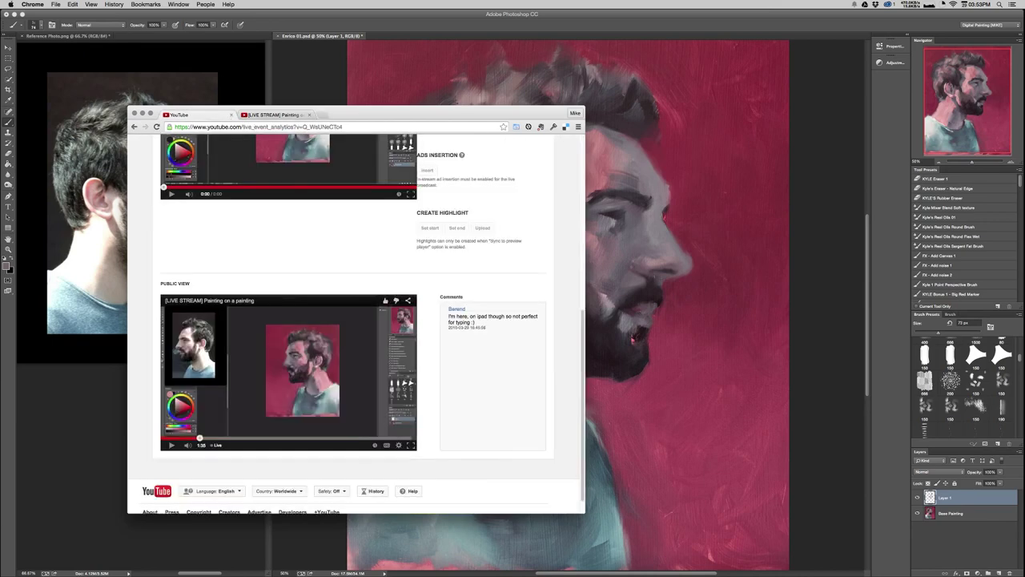
scroll(356, 320, up, 5)
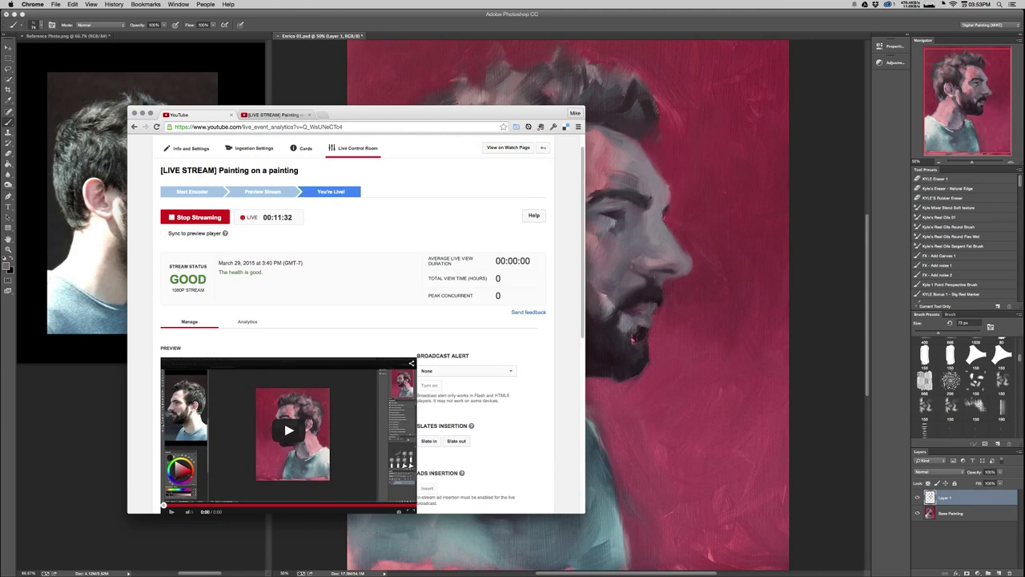
click(274, 114)
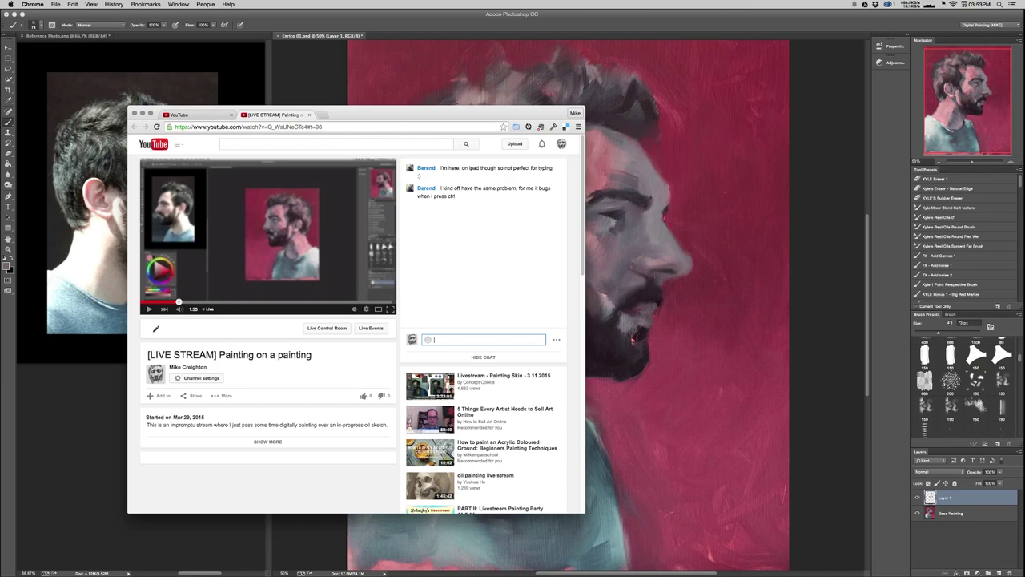
key(super+Tab)
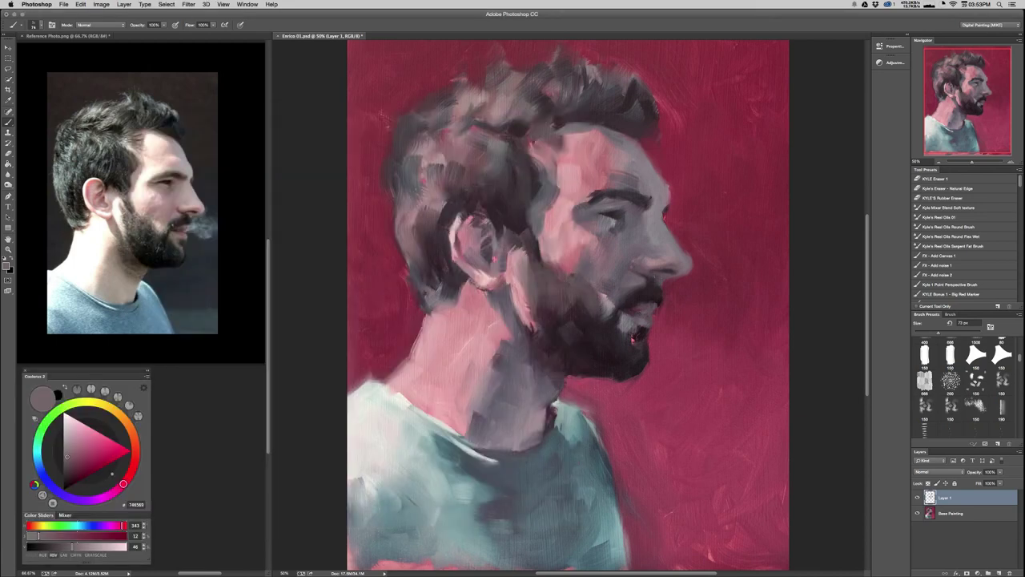
Strengthen the light skin strip between the ear and beard with long strokes of light pink sampled from it.
alt+click(522, 298)
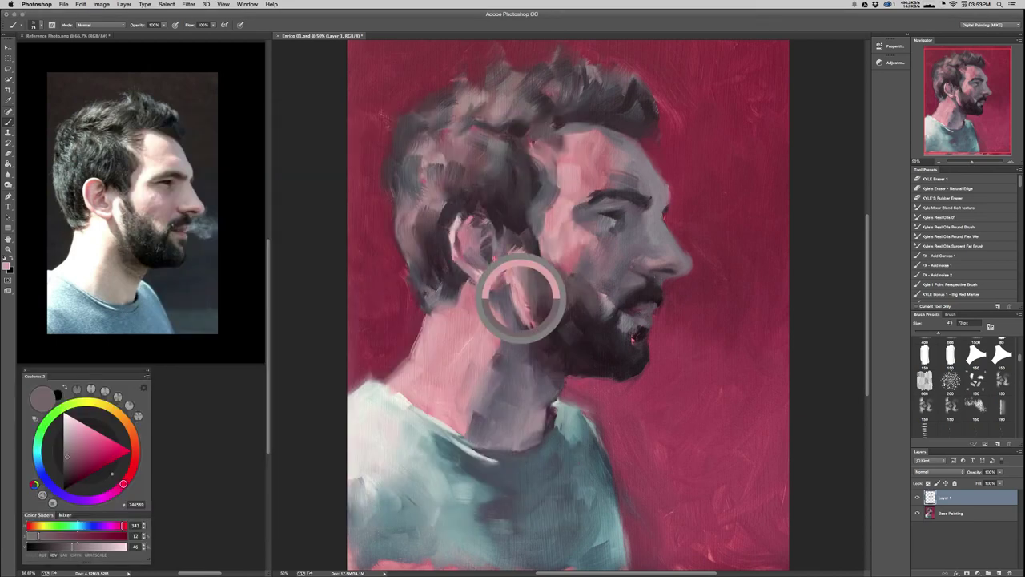
alt+click(521, 279)
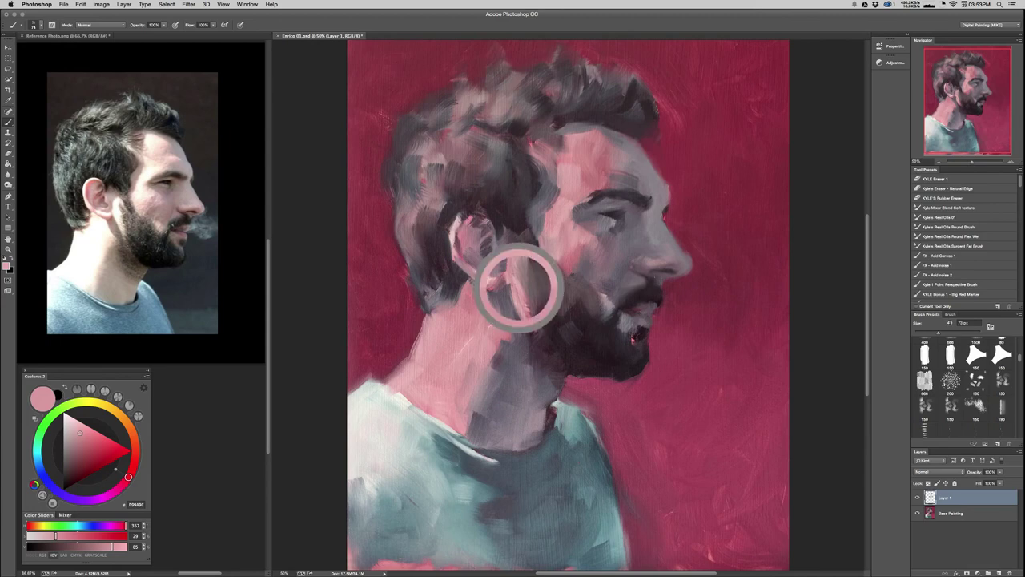
drag(513, 280, 528, 323)
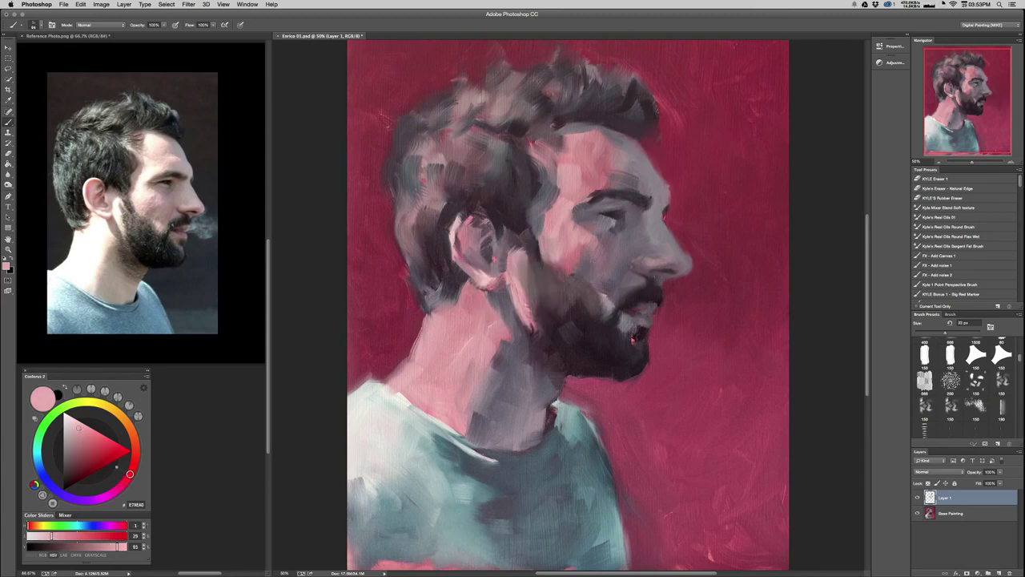
drag(518, 263, 523, 326)
drag(545, 237, 560, 268)
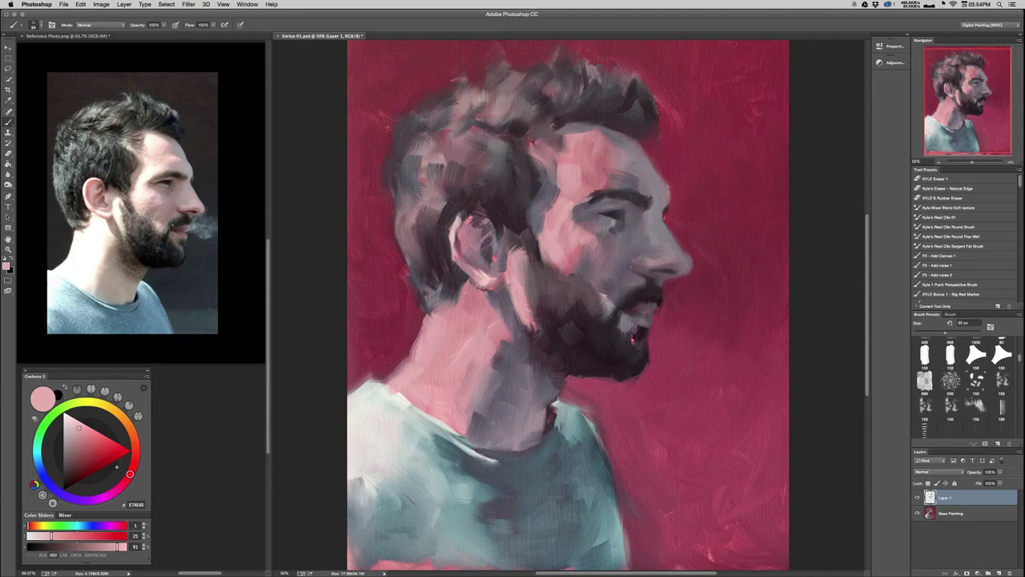
Blend the cheek above the beard with a larger textured brush, using a dusty pink and a muted mauve sampled from the cheek.
alt+click(602, 277)
alt+click(591, 248)
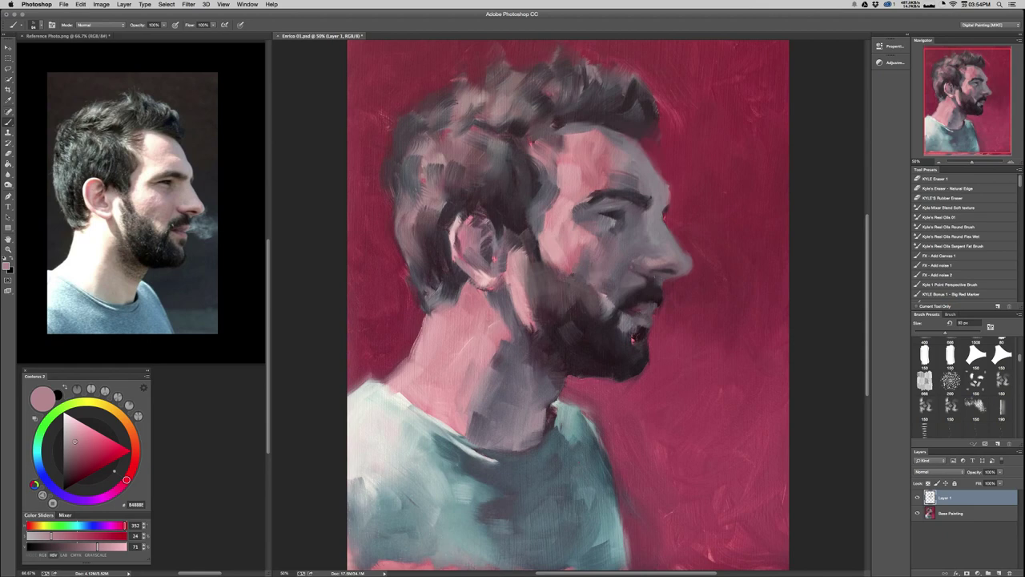
click(925, 406)
alt+click(593, 279)
alt+click(592, 279)
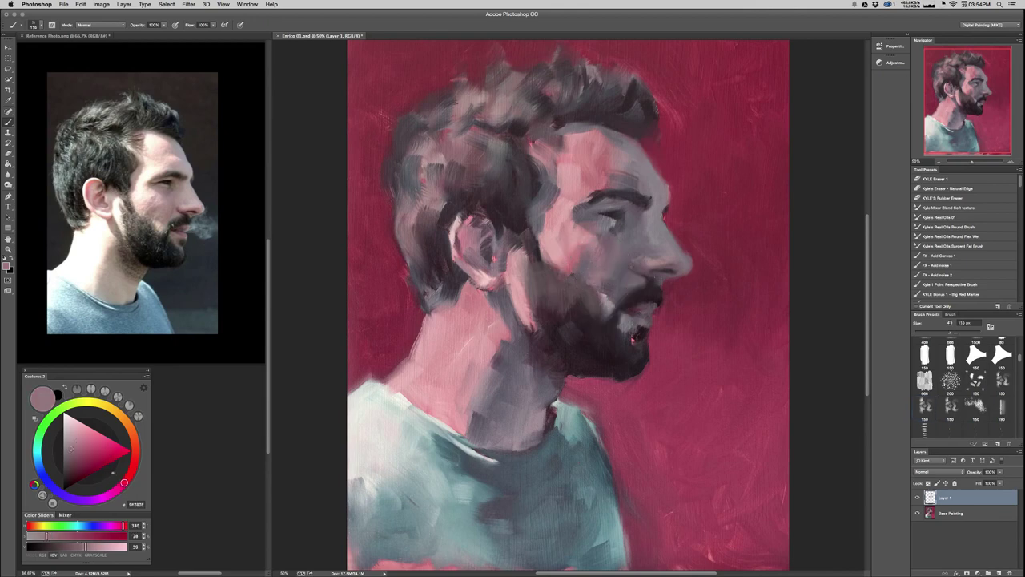
Refine the cheek and temple at full-portrait view with sampled rose and light pink, and judge the overall effect from farther out.
key(super+minus)
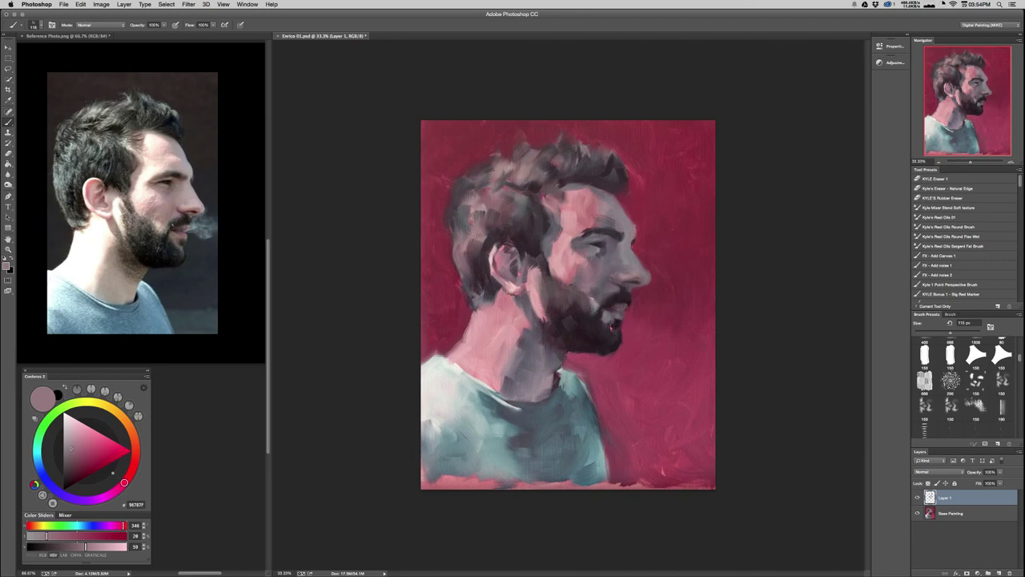
alt+click(580, 277)
alt+click(571, 275)
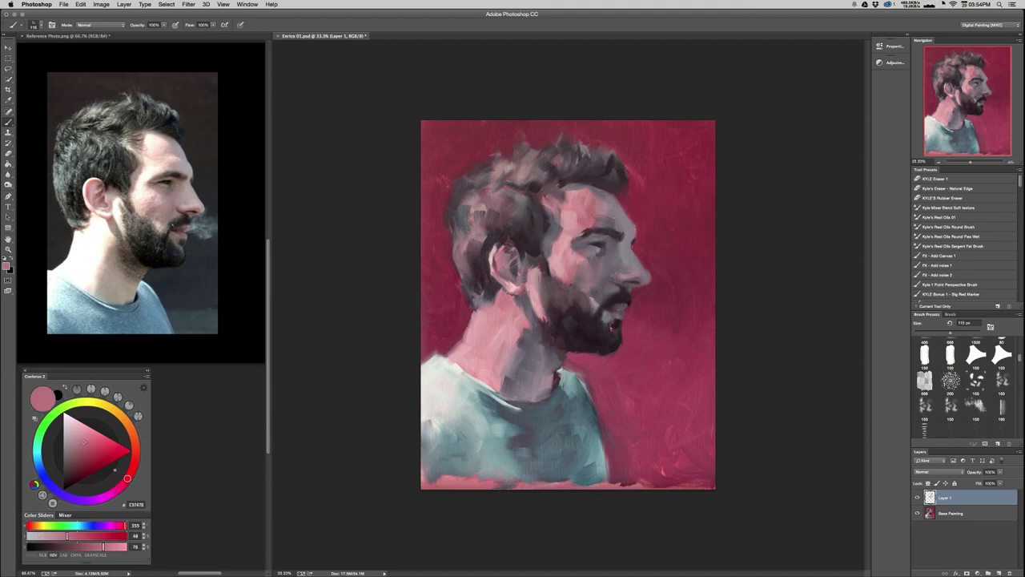
alt+click(569, 218)
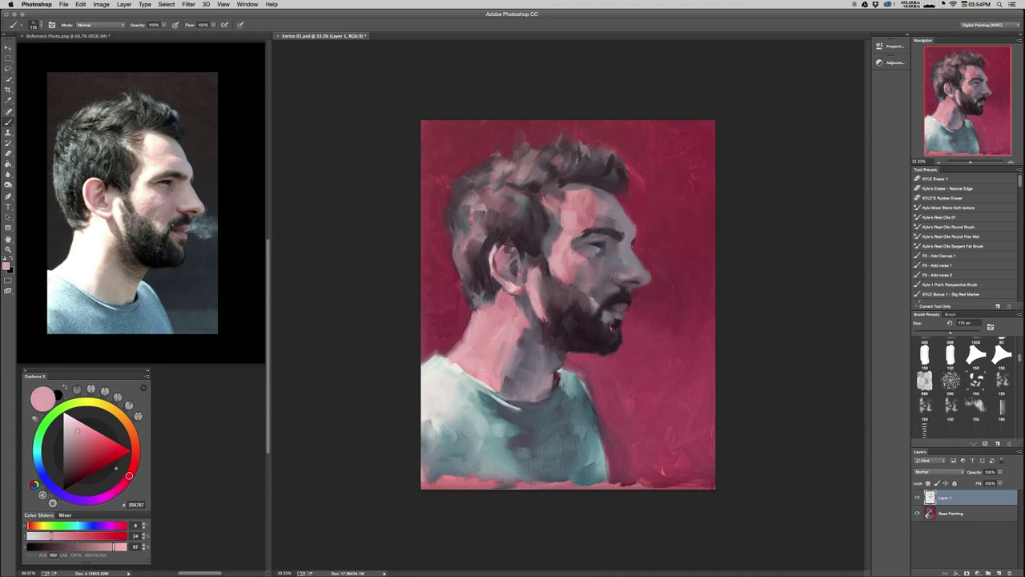
key(super+minus)
key(super+minus)
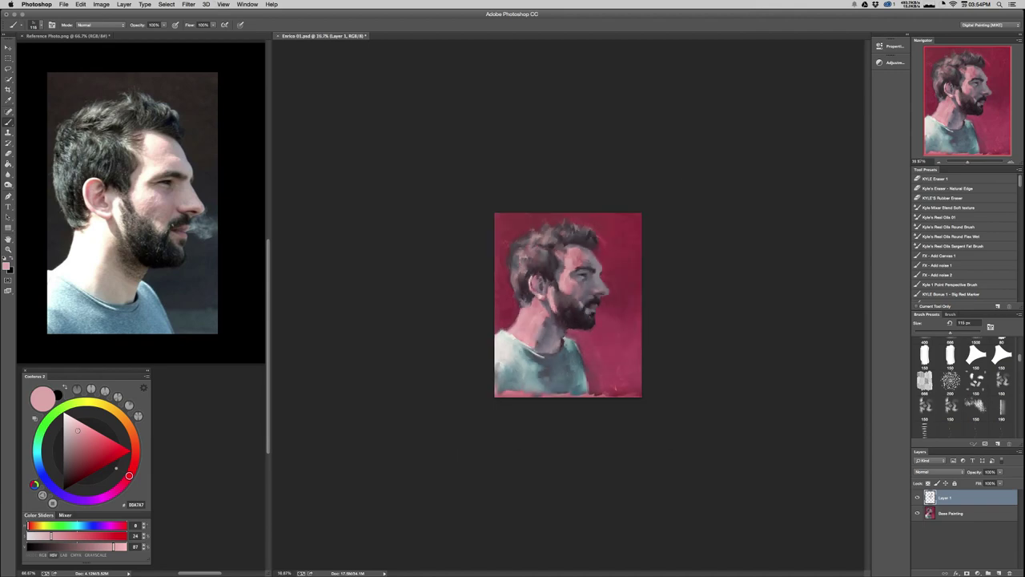
Rework the skin patch and red spot below the lower lip with a smaller brush and a sampled mauve shifted toward purple.
key(super+plus)
key(super+plus)
key(super+plus)
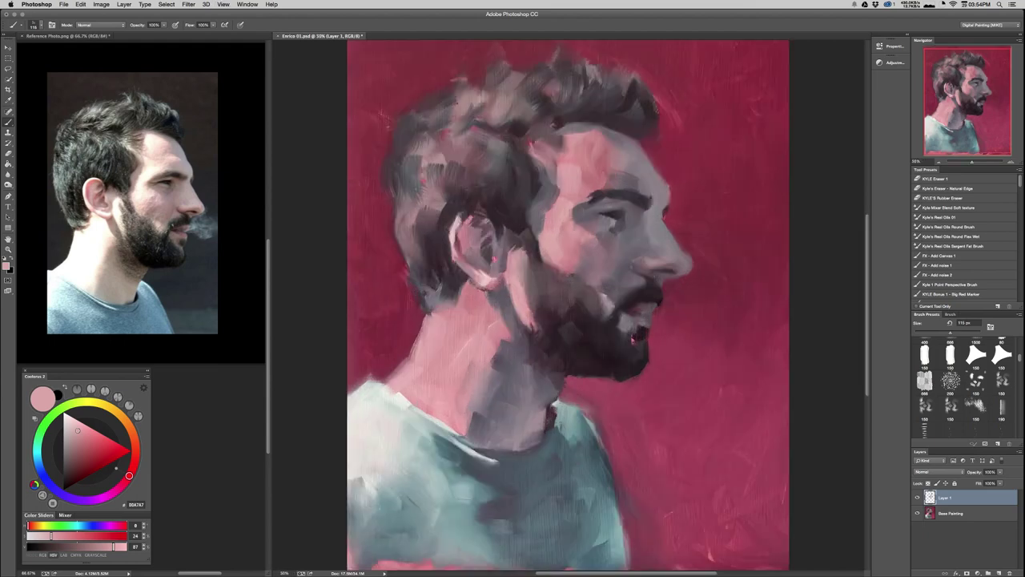
key(super+plus)
key(super+plus)
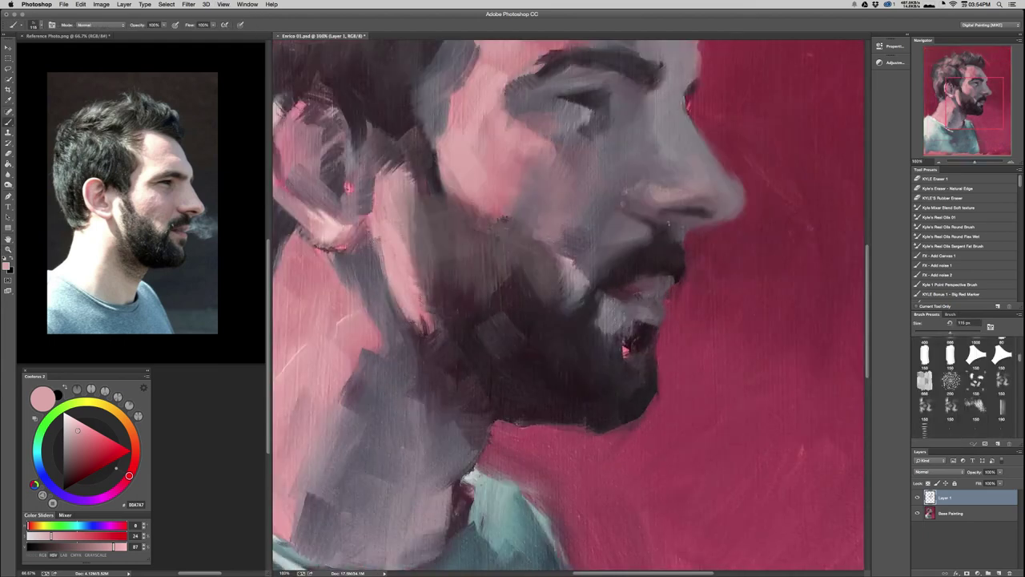
alt+click(611, 336)
ctrl+alt+drag(591, 319, 568, 319)
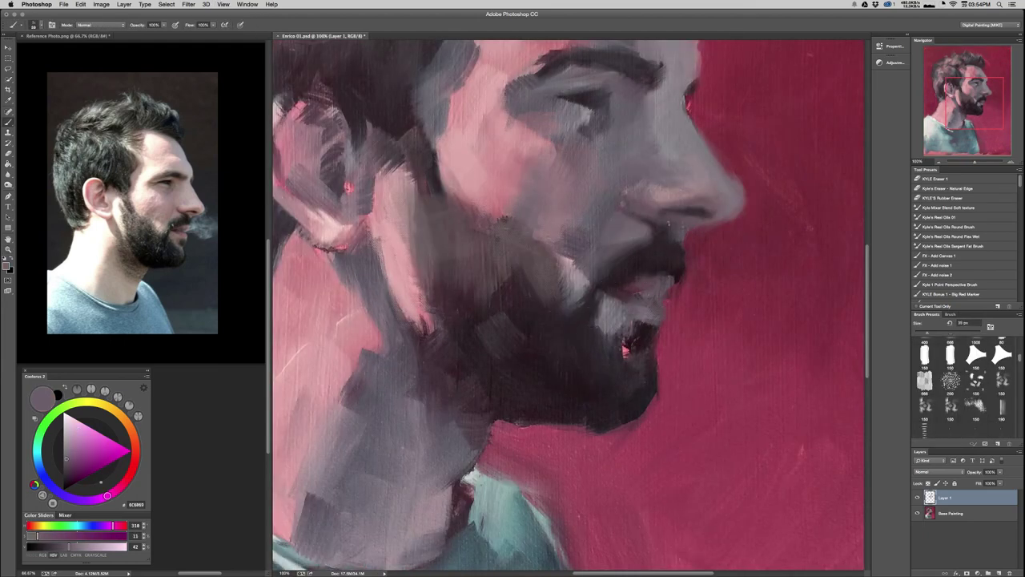
drag(108, 496, 98, 499)
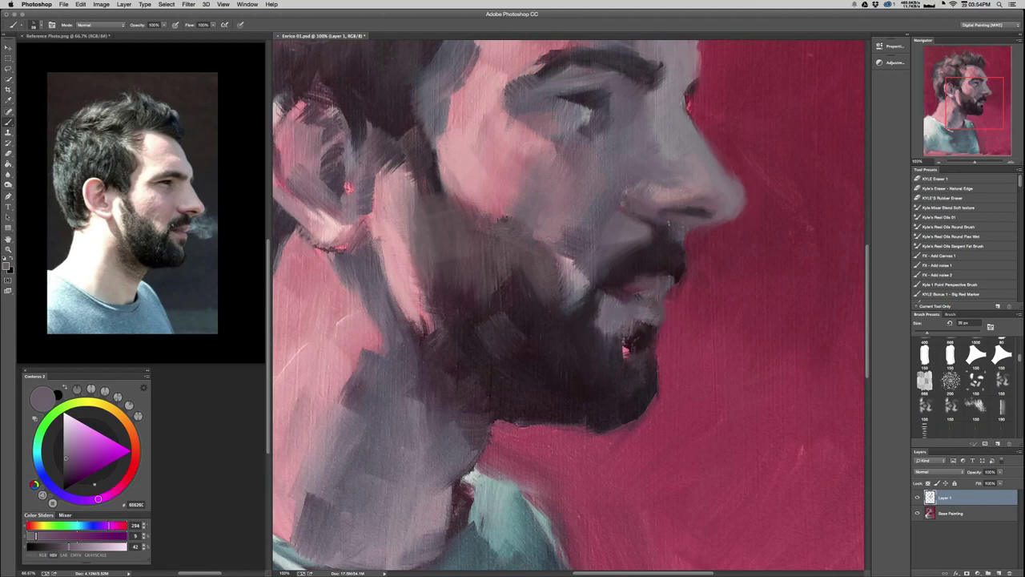
mouse_move(596, 306)
mouse_down()
mouse_move(593, 317)
mouse_move(609, 318)
mouse_move(629, 356)
mouse_move(601, 347)
mouse_up()
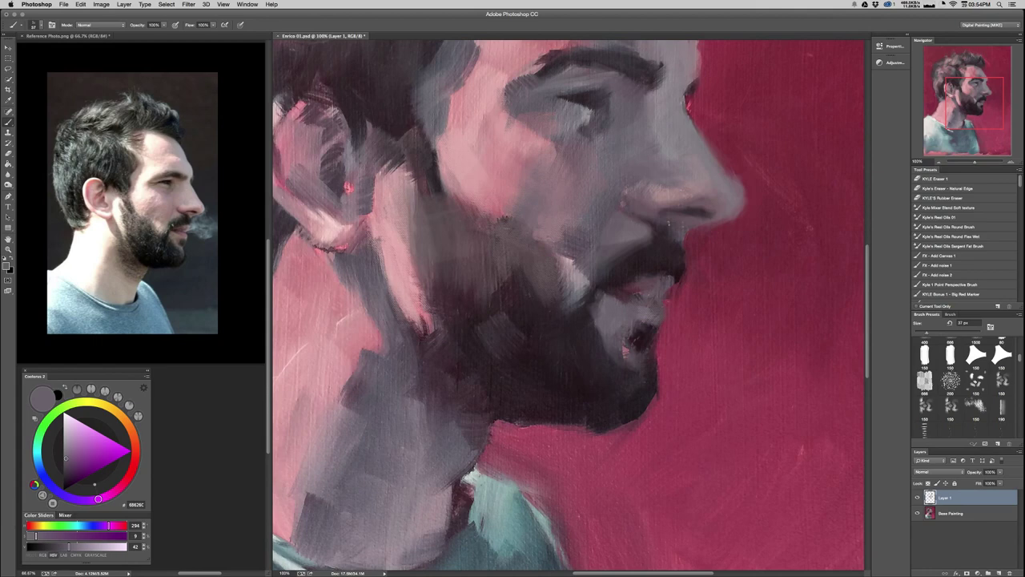
key(super+minus)
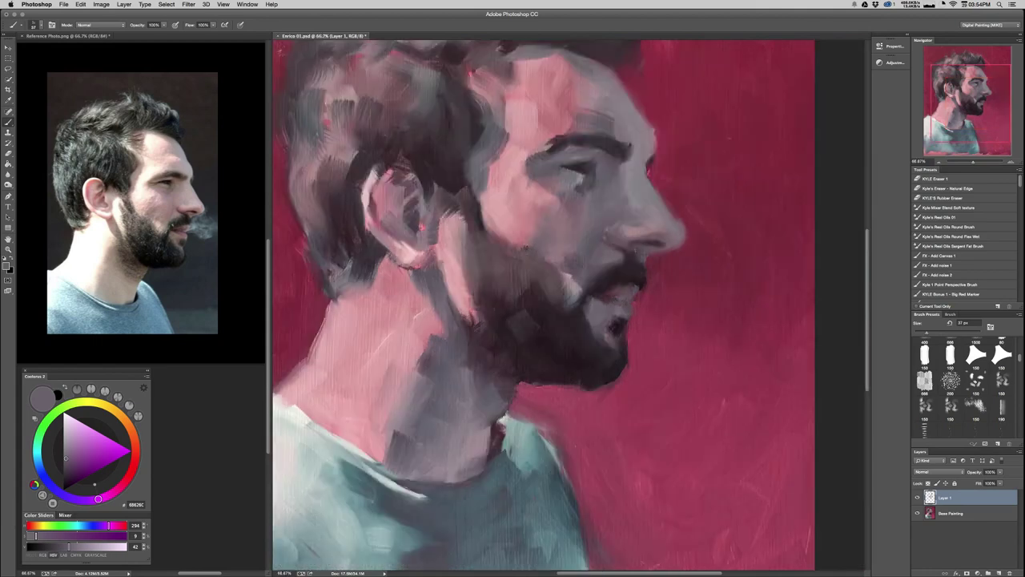
Refine the edge between skin and beard under the lip with sampled near-black and mauve, and judge the portrait from farther out.
alt+click(614, 327)
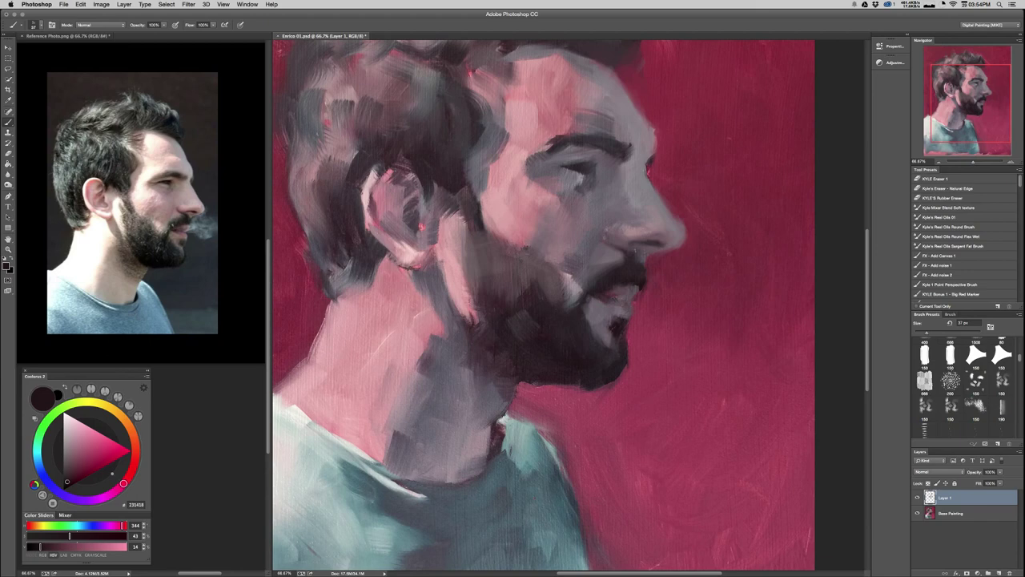
alt+click(606, 336)
mouse_move(610, 341)
mouse_down()
mouse_move(623, 340)
mouse_move(619, 367)
mouse_move(611, 357)
mouse_up()
key(super+minus)
key(super+minus)
key(super+minus)
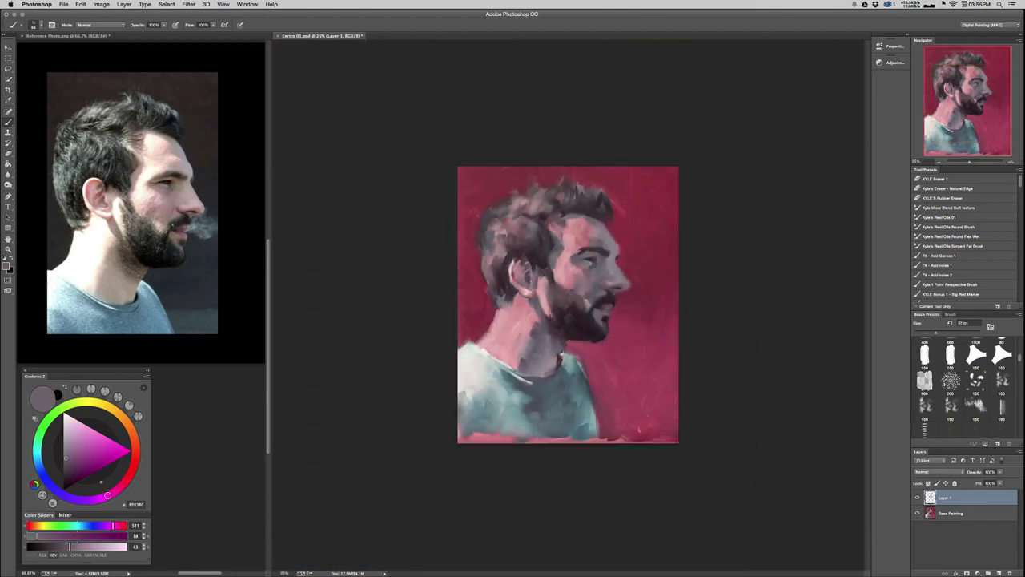
Deepen the beard around the chin with a larger brush and a dark purple sampled from it, darkened close to black.
key(super+plus)
key(super+plus)
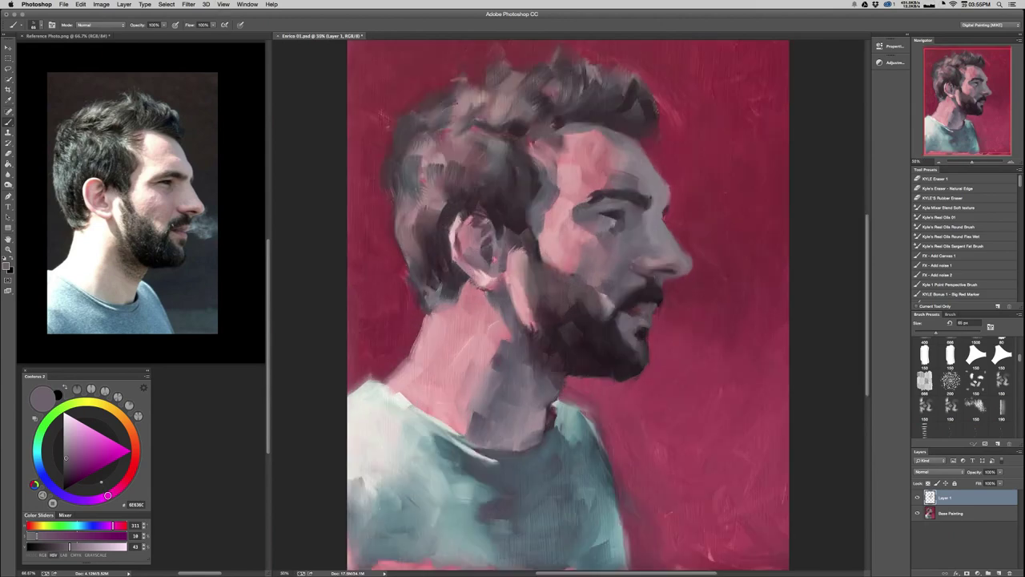
alt+click(626, 354)
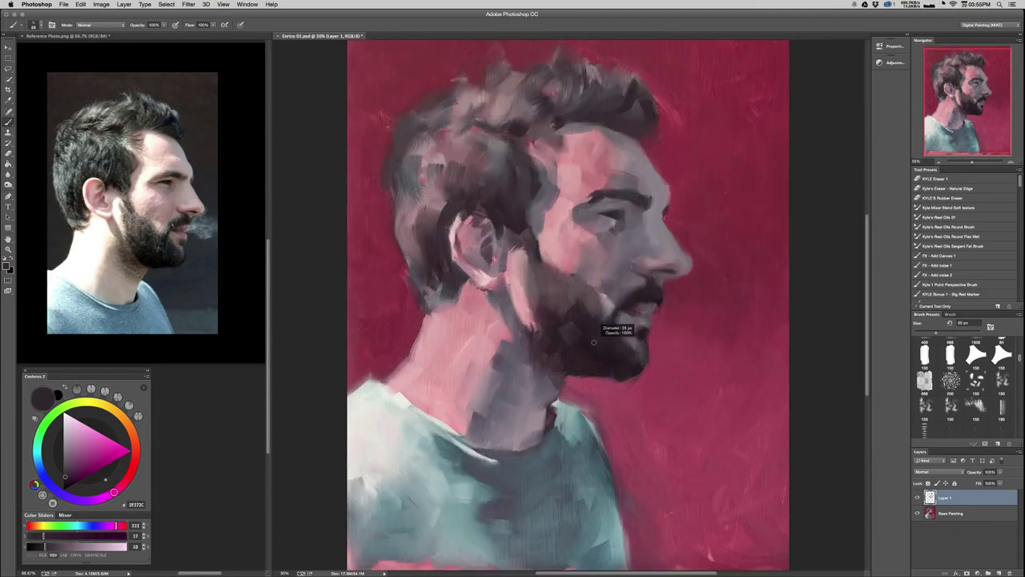
key(bracketright)
drag(640, 351, 627, 342)
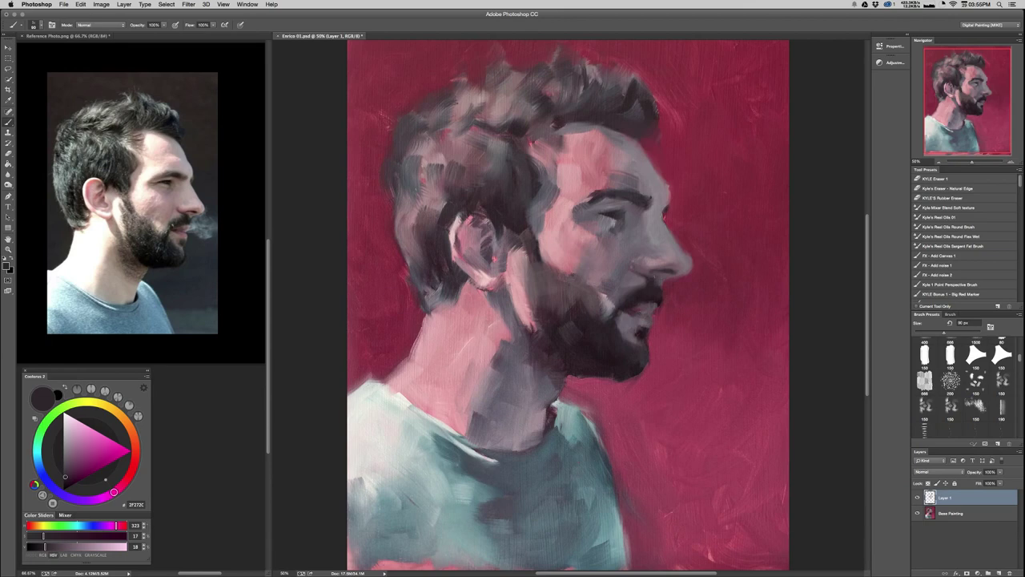
alt+click(611, 344)
drag(65, 479, 65, 484)
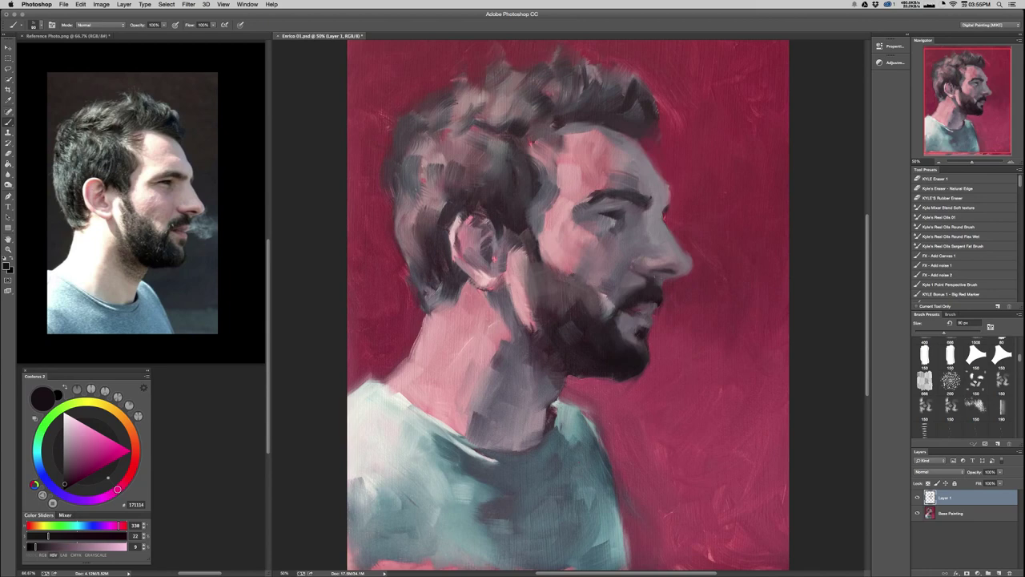
Browse the brush presets and choose a textured, broken-edged brush for the beard.
scroll(961, 385, up, 2)
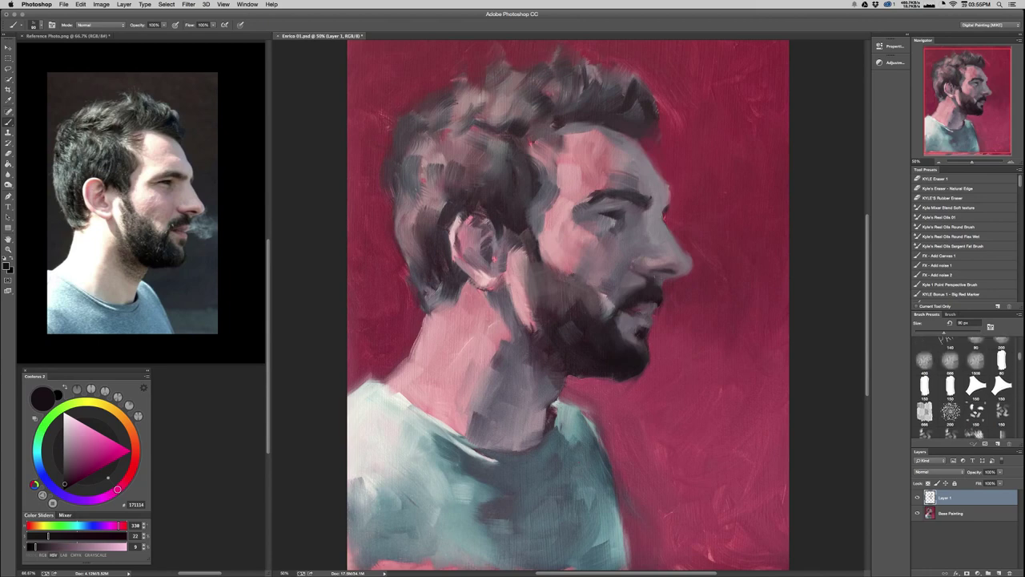
key(bracketright)
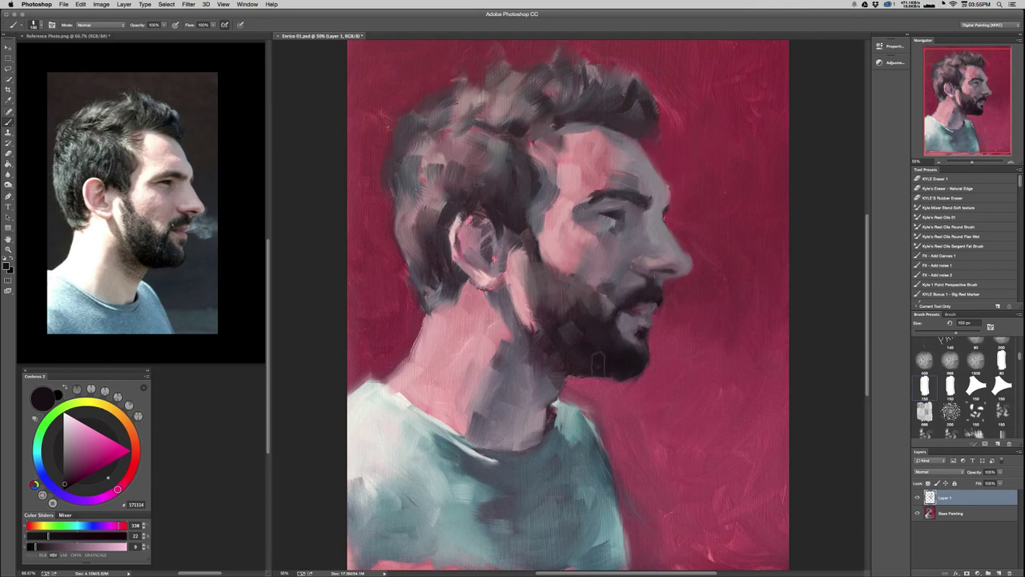
scroll(961, 384, down, 3)
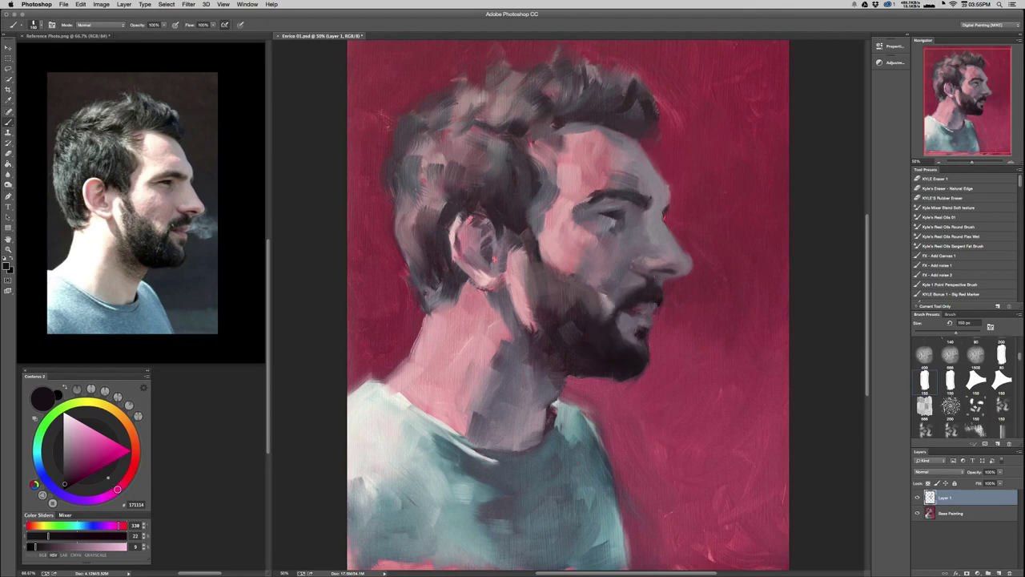
click(925, 381)
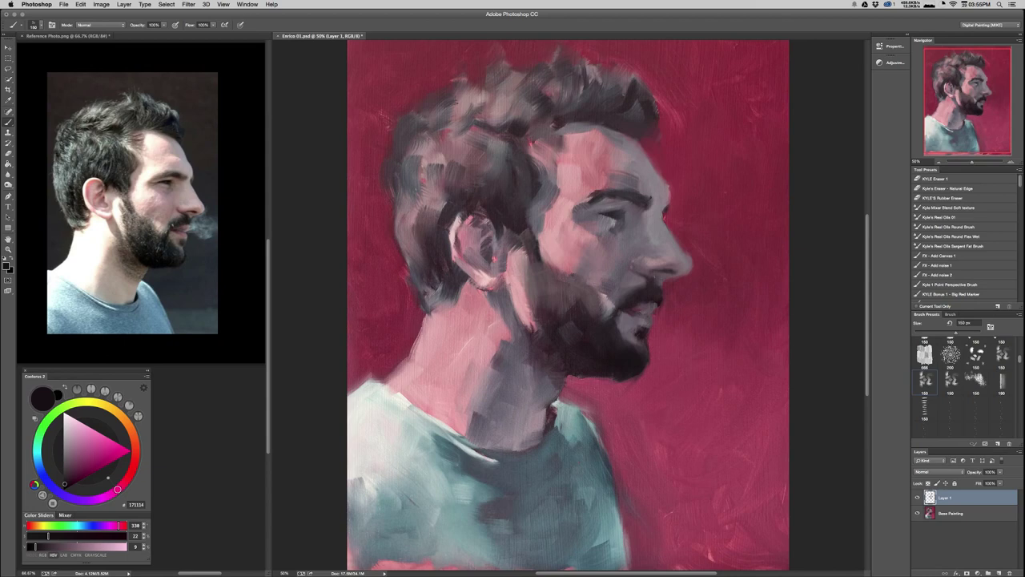
scroll(961, 384, up, 8)
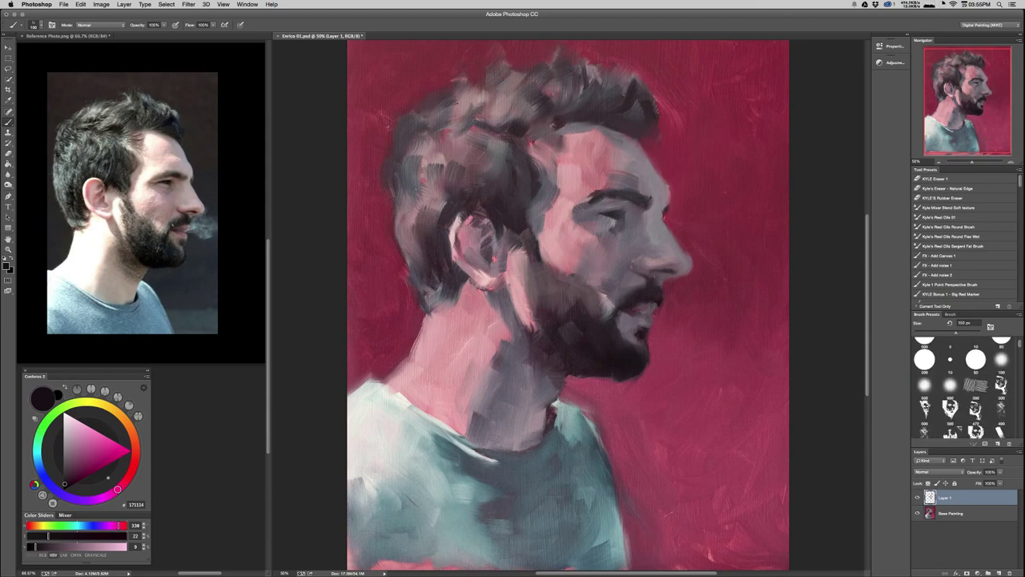
scroll(961, 384, down, 5)
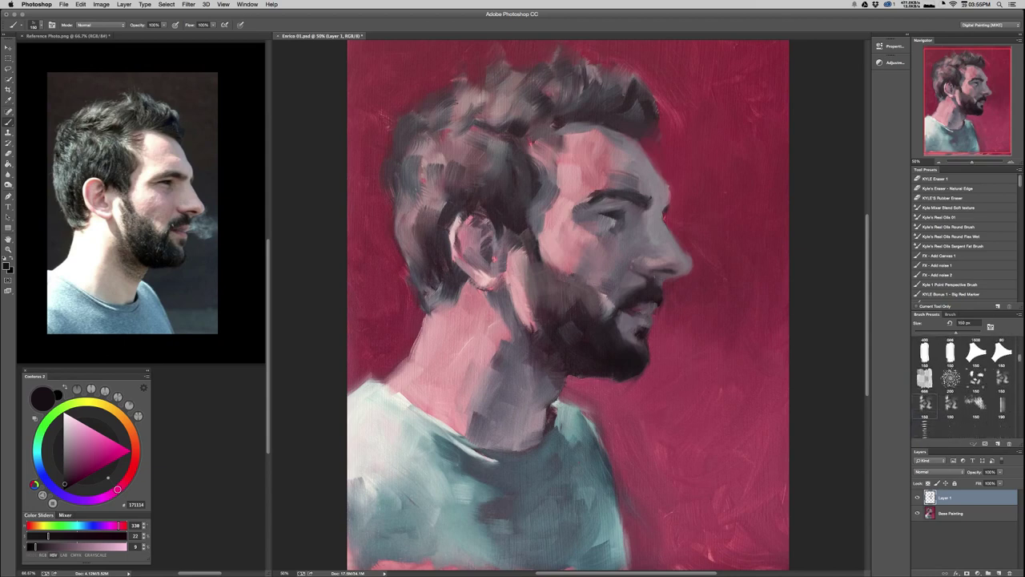
scroll(961, 384, up, 2)
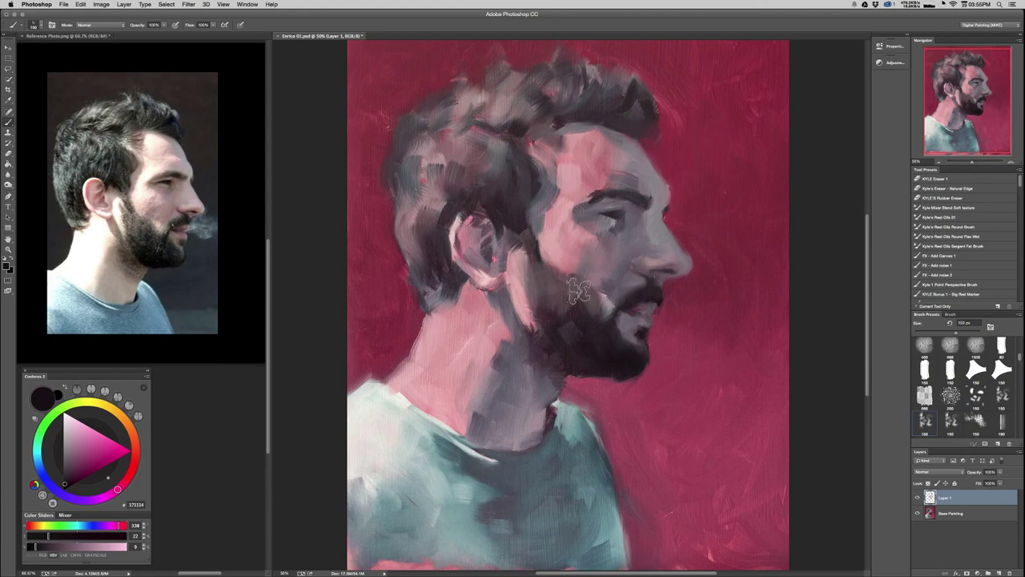
Mute the light patch beside the moustache with a greyish purple sampled near it, and compare the effect from farther out.
alt+click(610, 290)
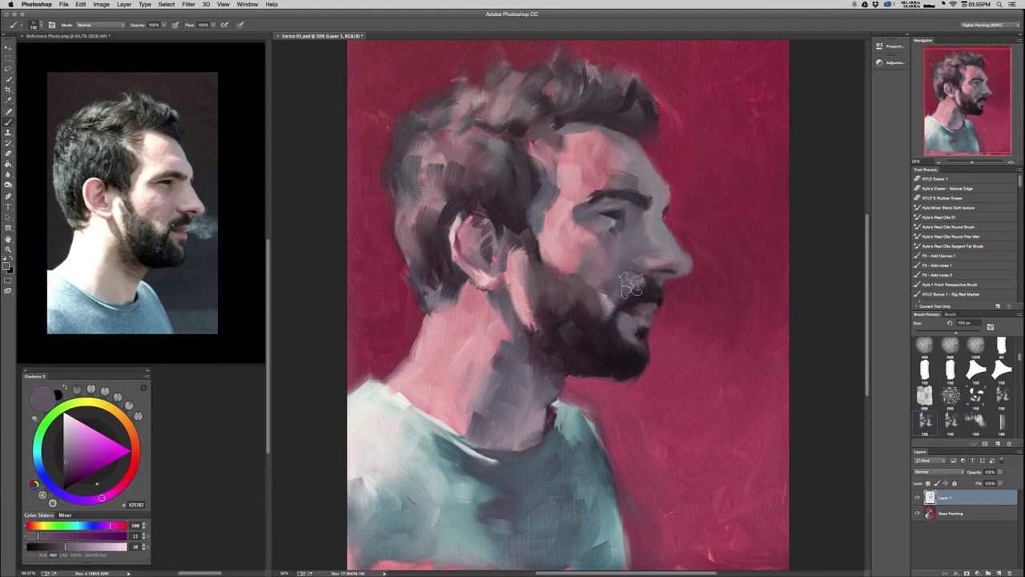
key(super+minus)
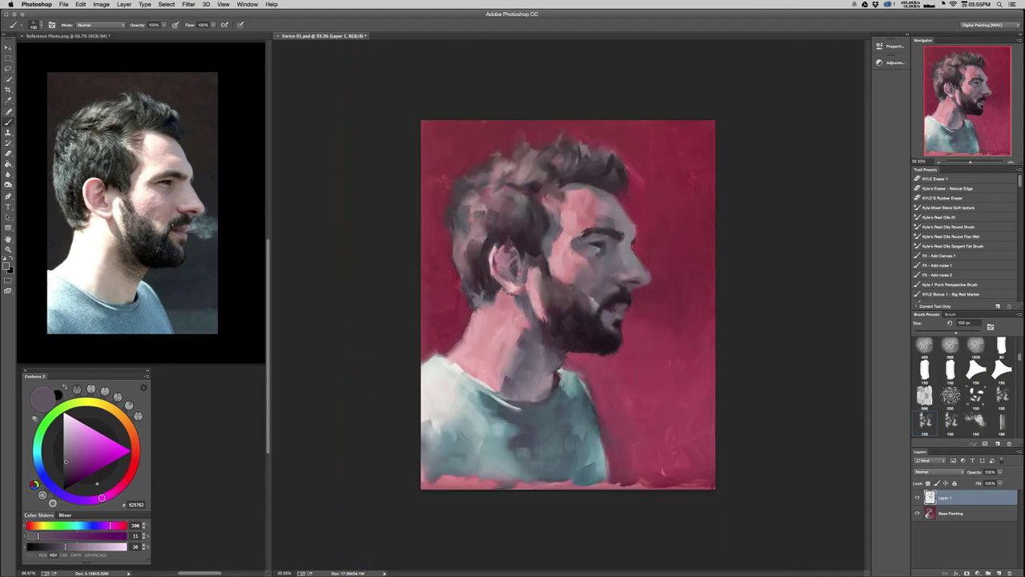
key(super+equal)
key(super+equal)
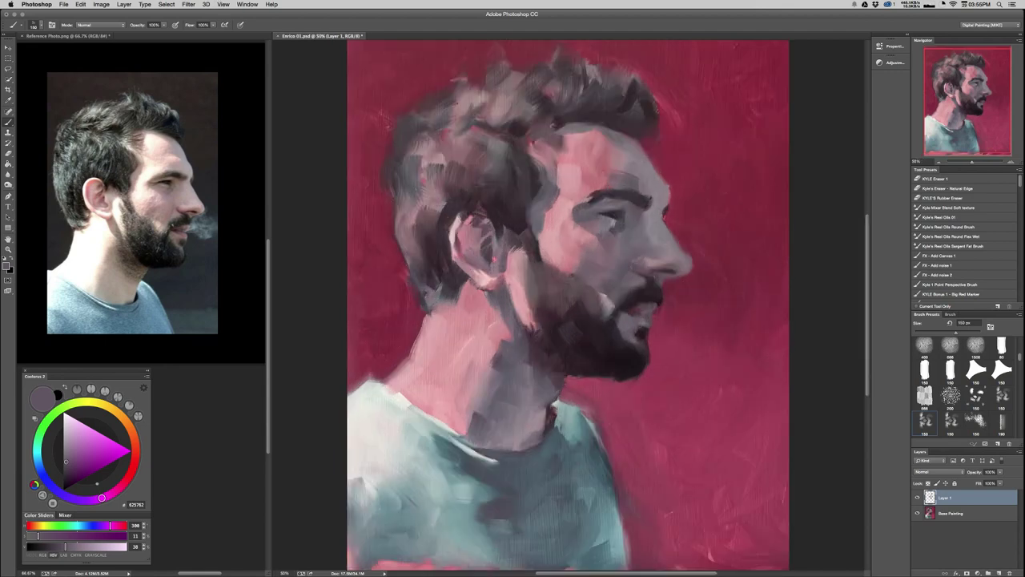
Repaint the light skin patch between moustache and beard with a smaller brush and a pale greyish pink sampled from it.
alt+click(615, 300)
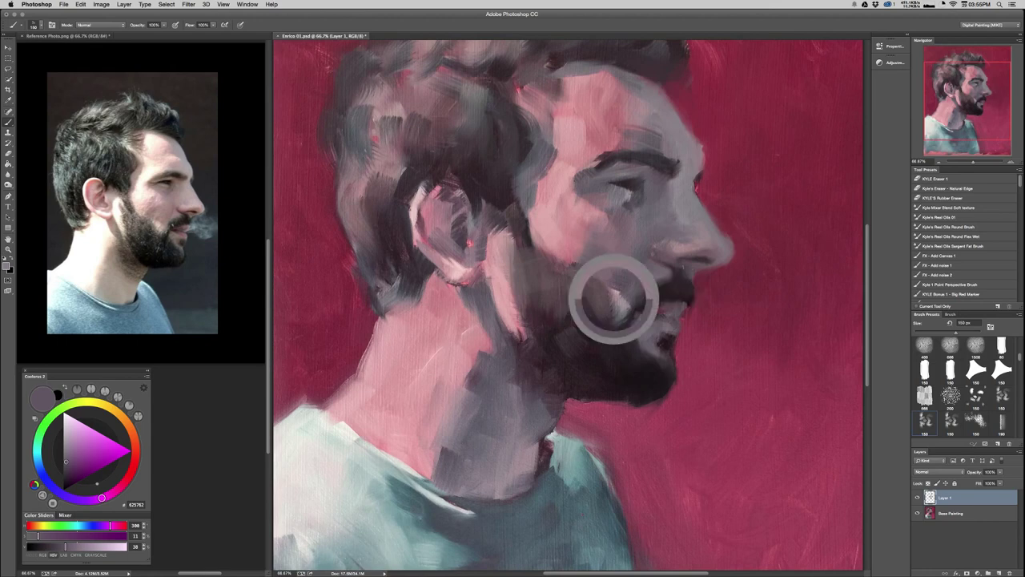
drag(597, 301, 585, 302)
drag(607, 295, 610, 315)
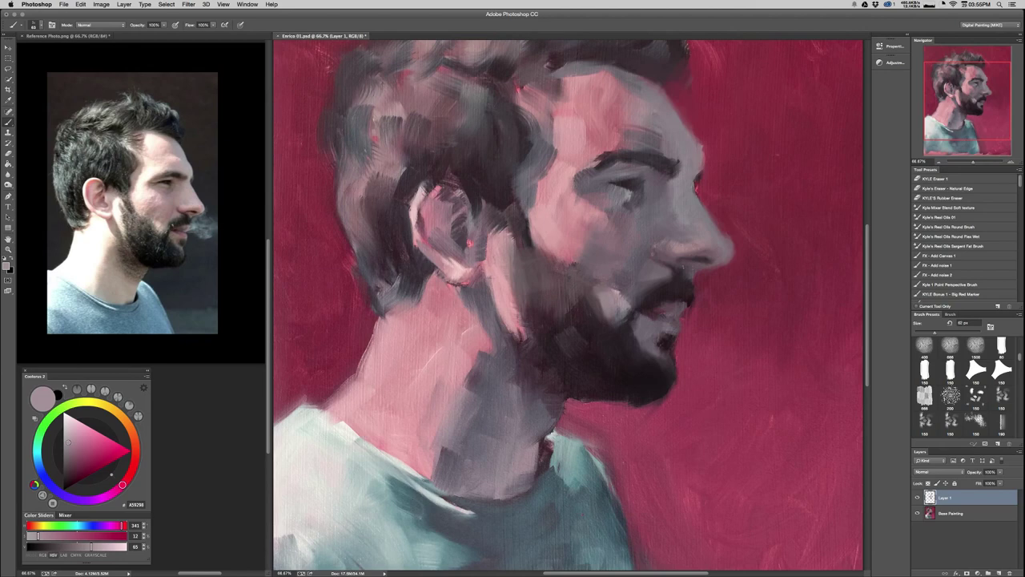
mouse_move(619, 292)
mouse_down()
mouse_move(629, 311)
mouse_move(633, 290)
mouse_move(626, 295)
mouse_up()
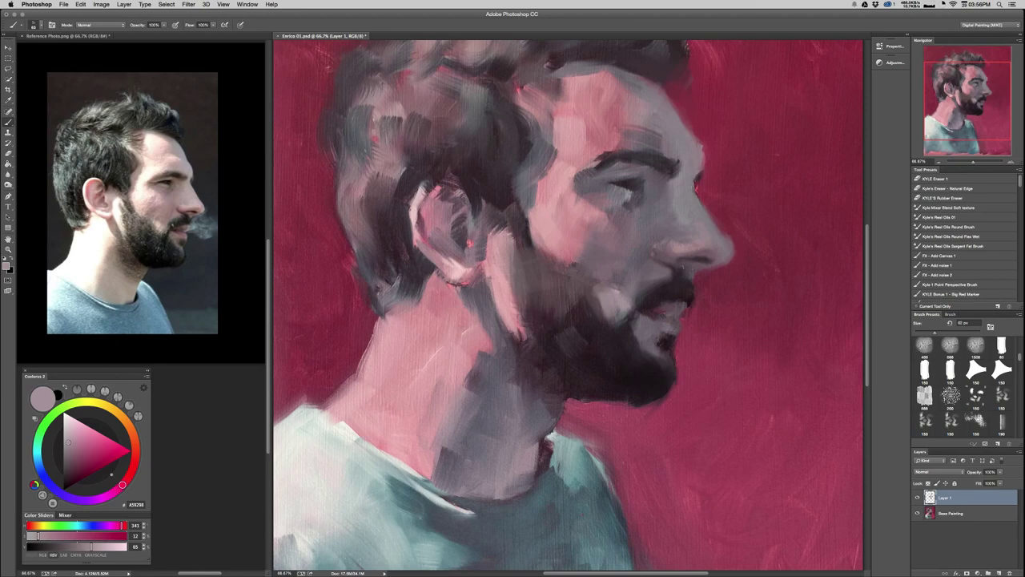
Rework the lower cheek above the beard with sampled dusty mauve and rose pinks, and check the whole portrait from farther out.
drag(657, 272, 650, 283)
key(super+z)
alt+click(469, 243)
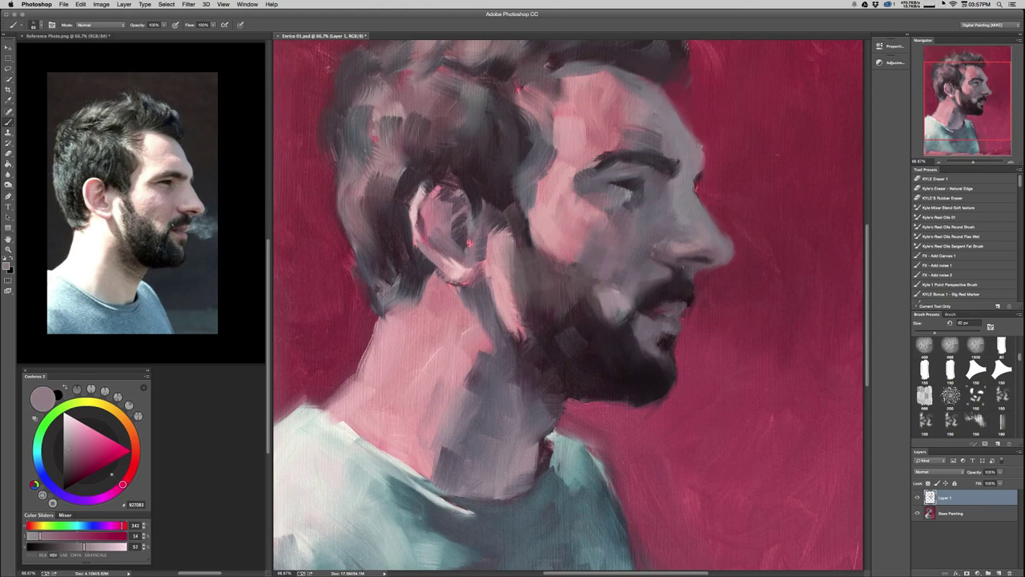
drag(594, 278, 587, 283)
alt+click(571, 236)
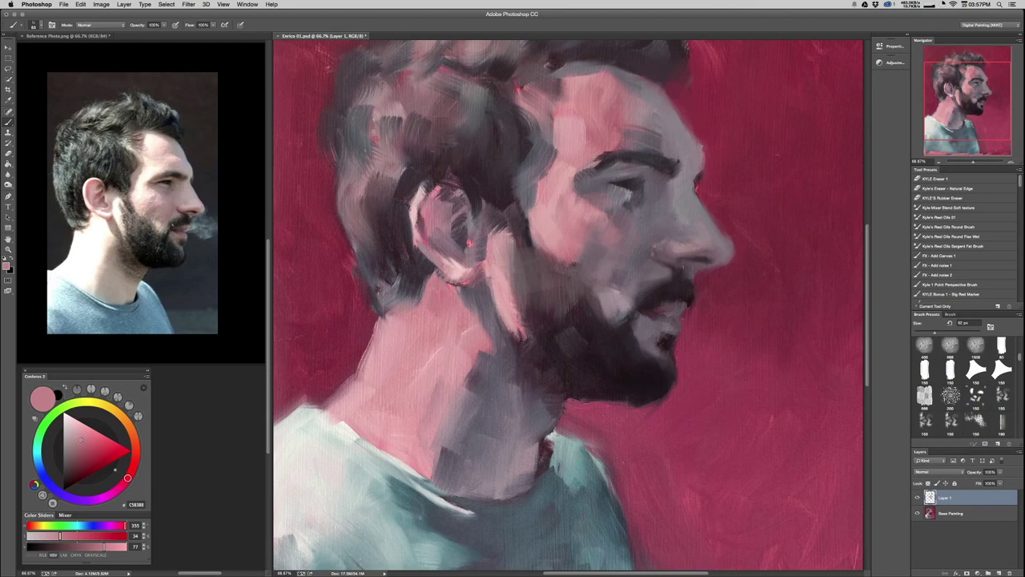
alt+click(570, 220)
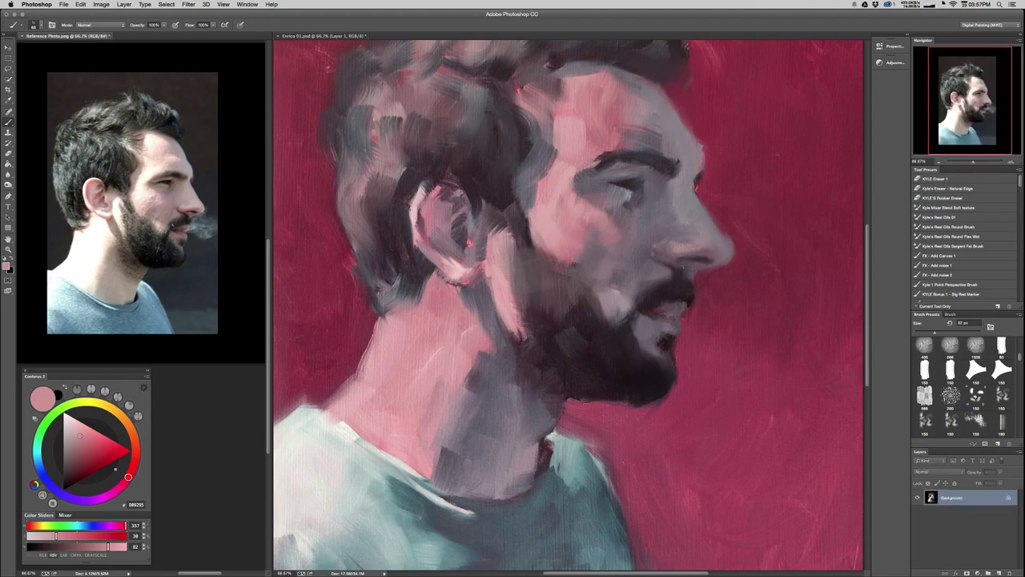
key(super+minus)
key(super+minus)
key(super+minus)
key(super+minus)
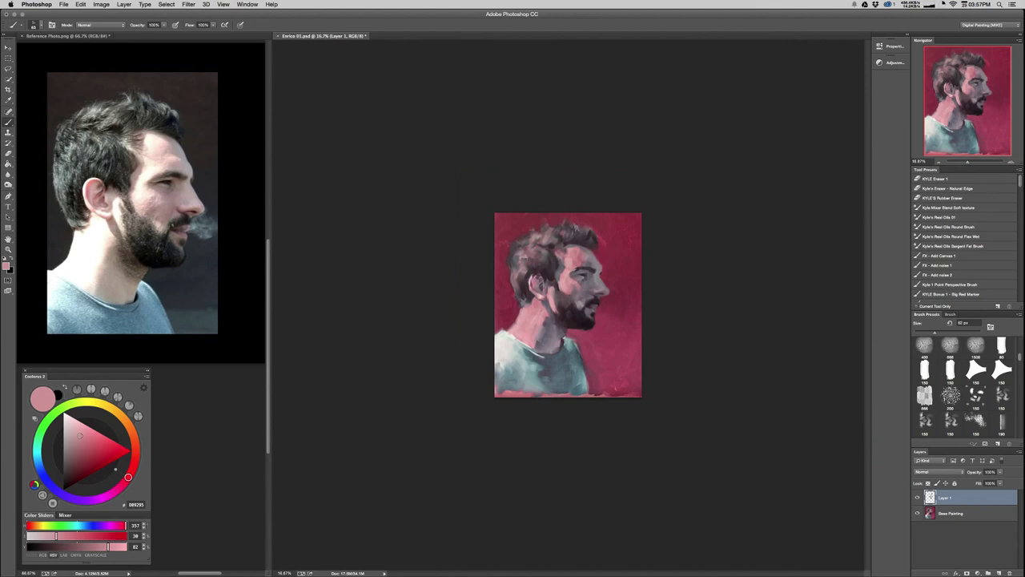
Lighten the cheek next to the sideburn with a light pink sampled from it, and enlarge the brush.
key(super+equal)
key(super+equal)
key(super+equal)
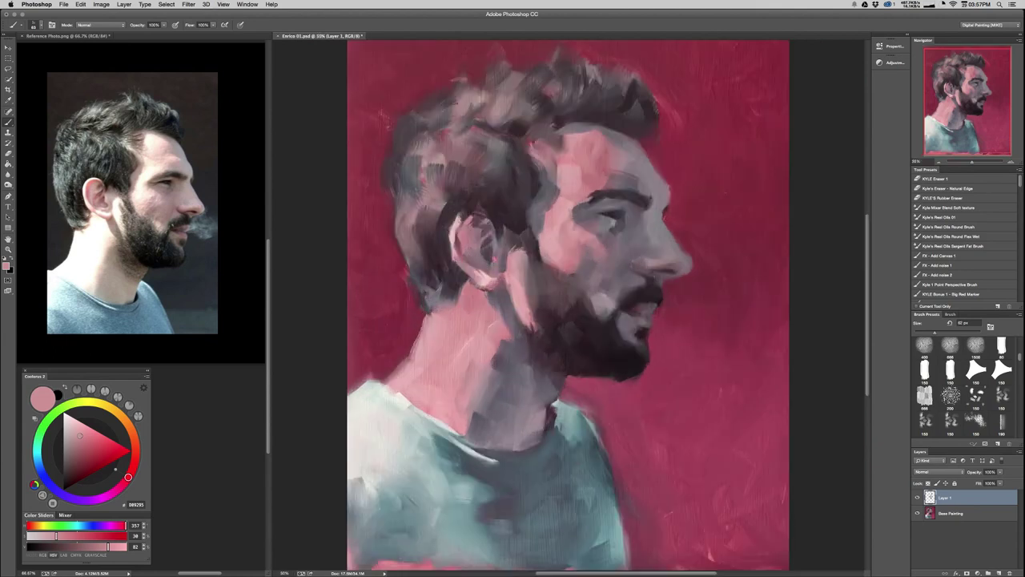
alt+click(558, 254)
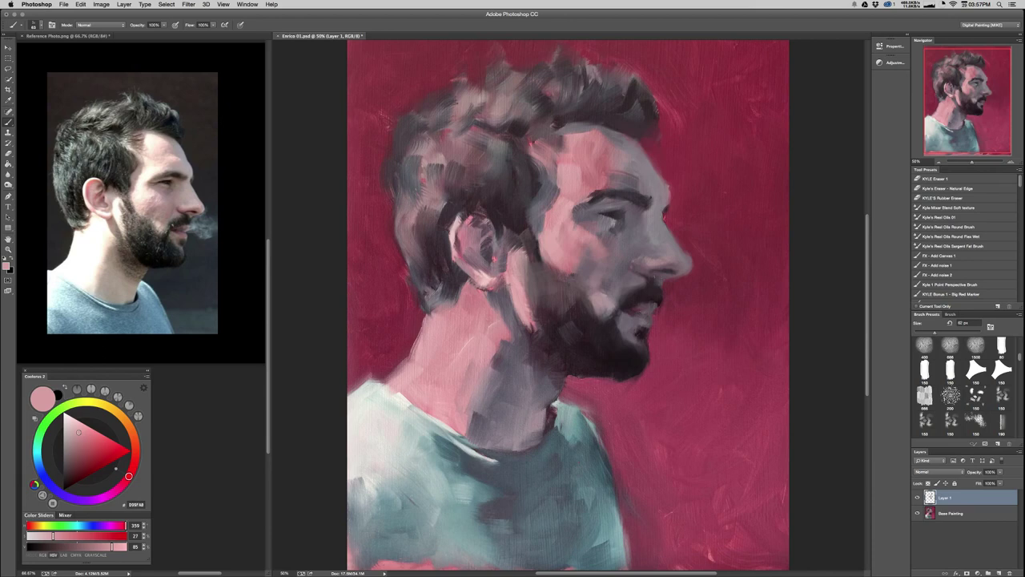
drag(559, 232, 572, 232)
Rework the cheek edge above the beard with a sampled greyish purple, darkened and shifted toward violet, and check the whole portrait from farther out.
alt+click(586, 273)
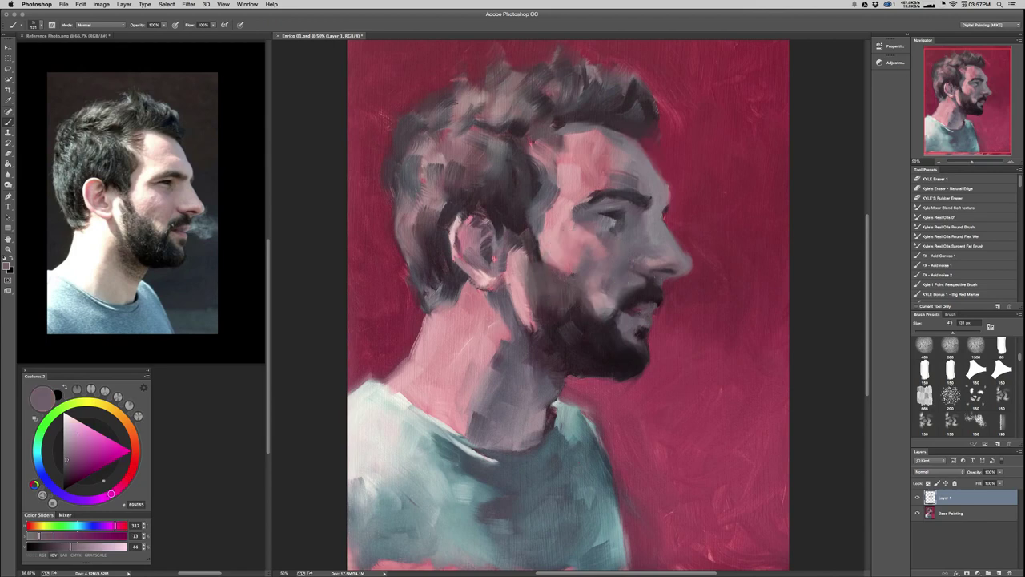
drag(111, 493, 102, 498)
drag(570, 275, 558, 275)
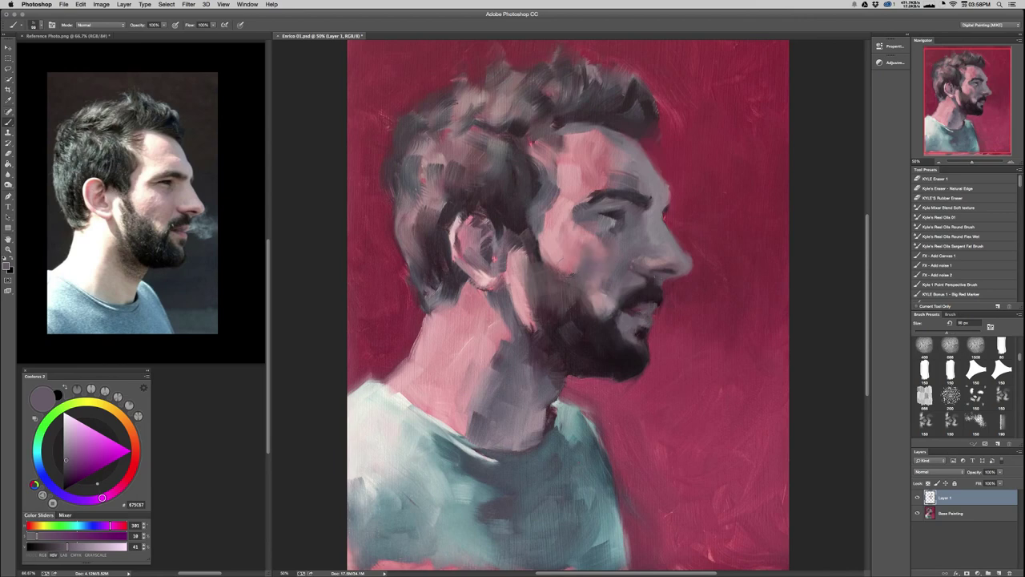
drag(66, 460, 66, 464)
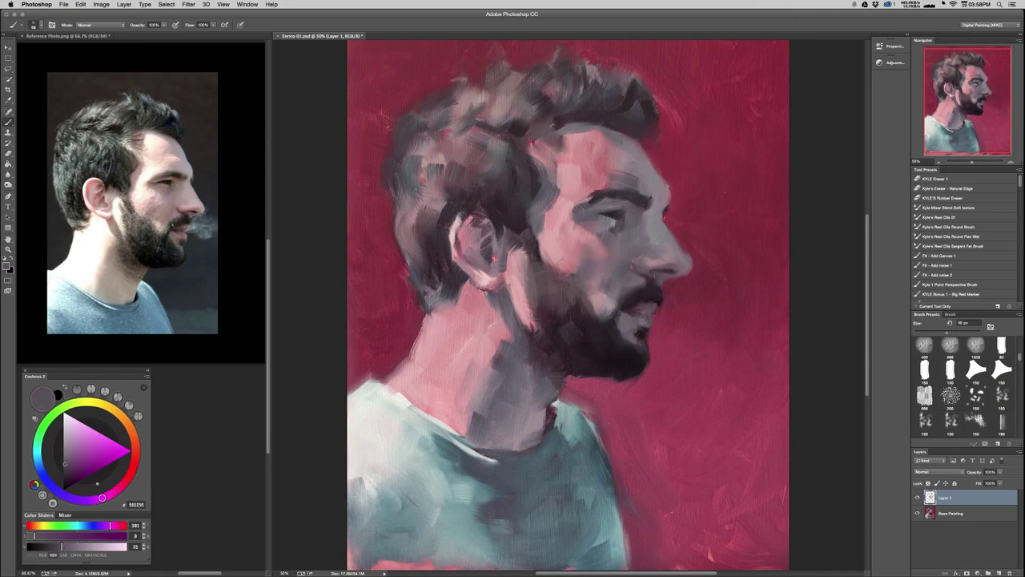
drag(102, 497, 89, 500)
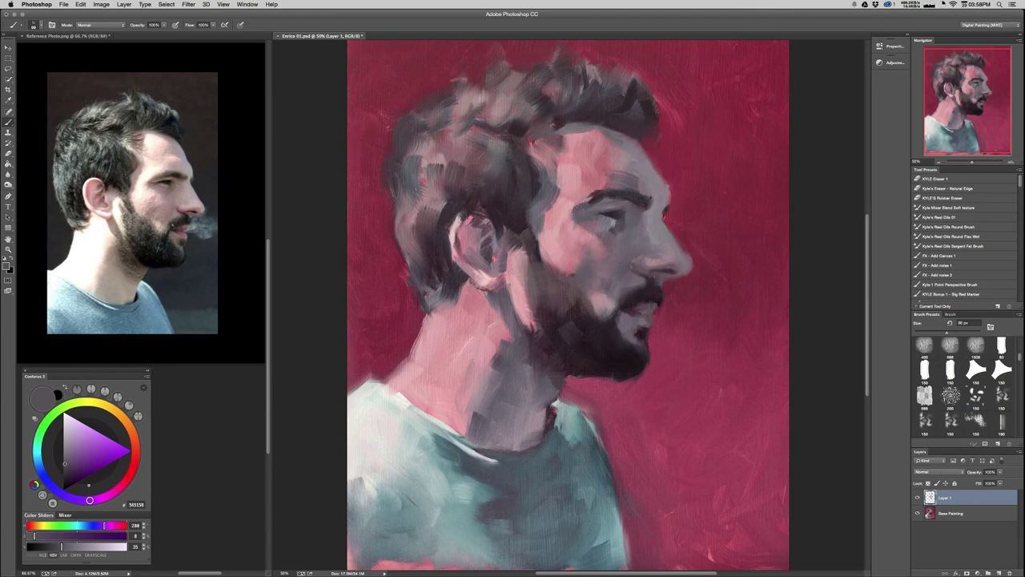
key(super+minus)
key(super+minus)
key(super+minus)
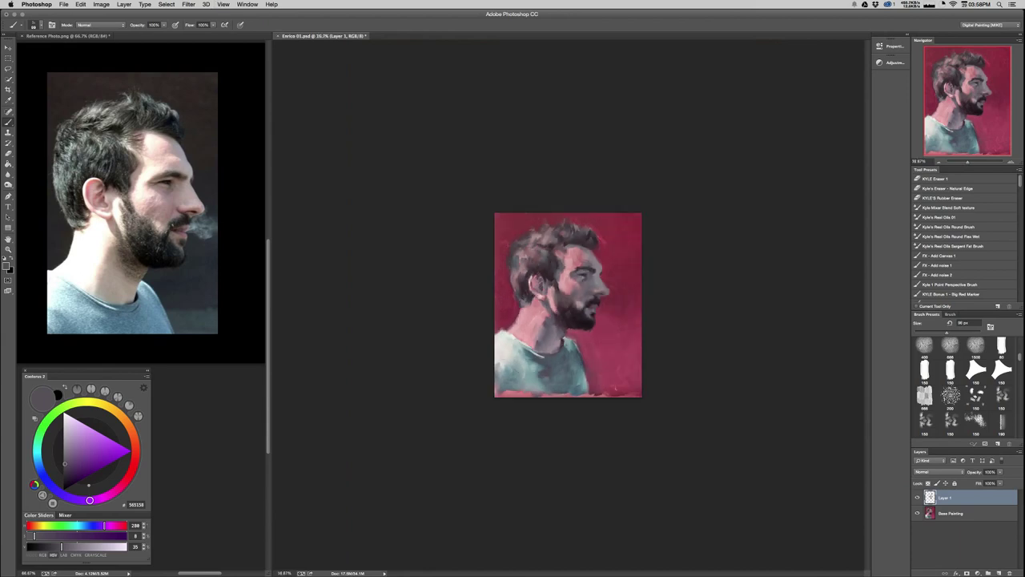
Blend the temple beside the hairline with a muted greyish purple sampled from the shaded forehead.
key(super+plus)
key(super+plus)
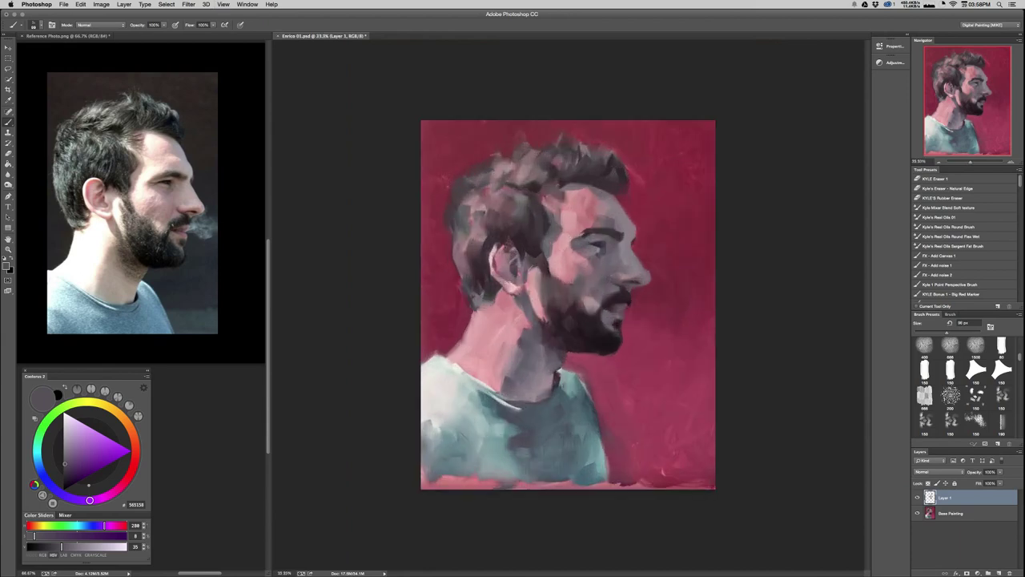
key(super+plus)
drag(632, 175, 579, 217)
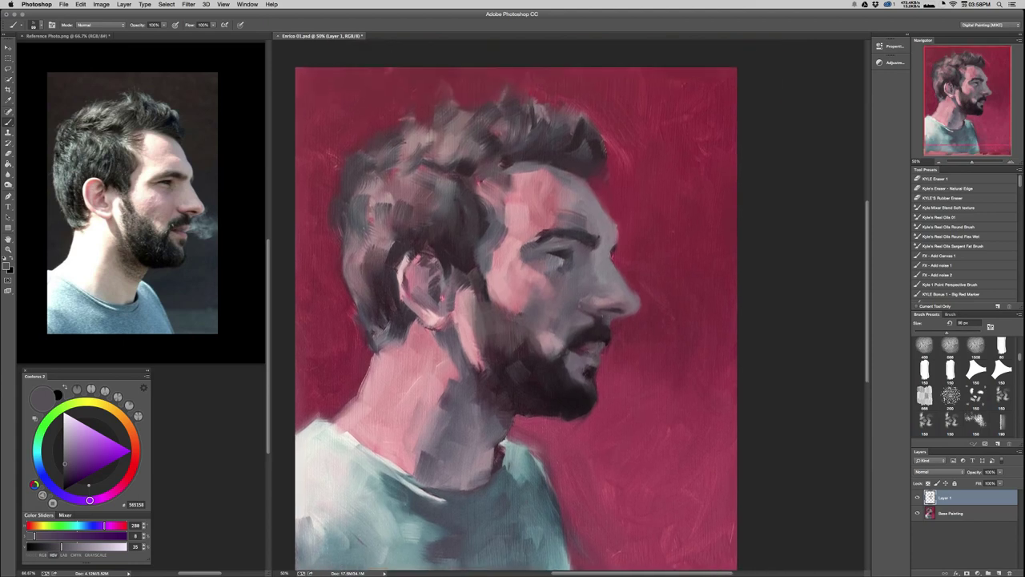
alt+click(579, 217)
drag(507, 197, 494, 197)
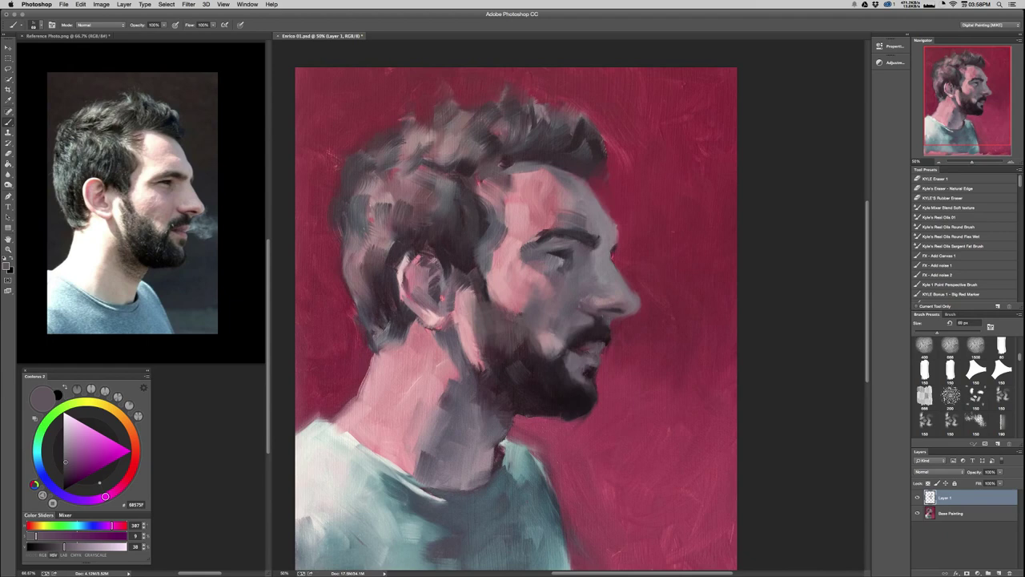
Smooth the lit part of the forehead with light pinks sampled from it, using a brush of about 87 px.
alt+click(520, 215)
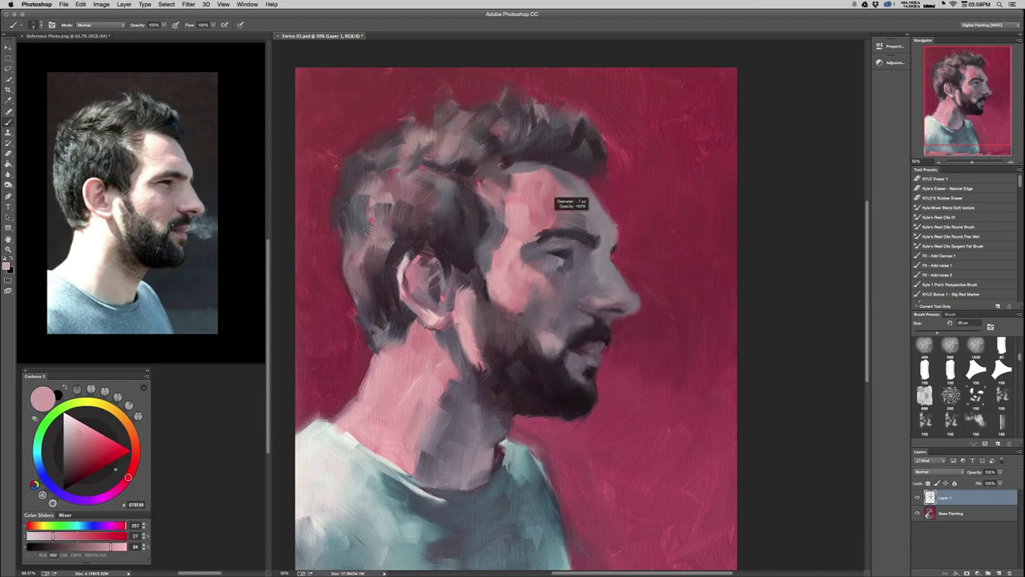
drag(550, 209, 551, 208)
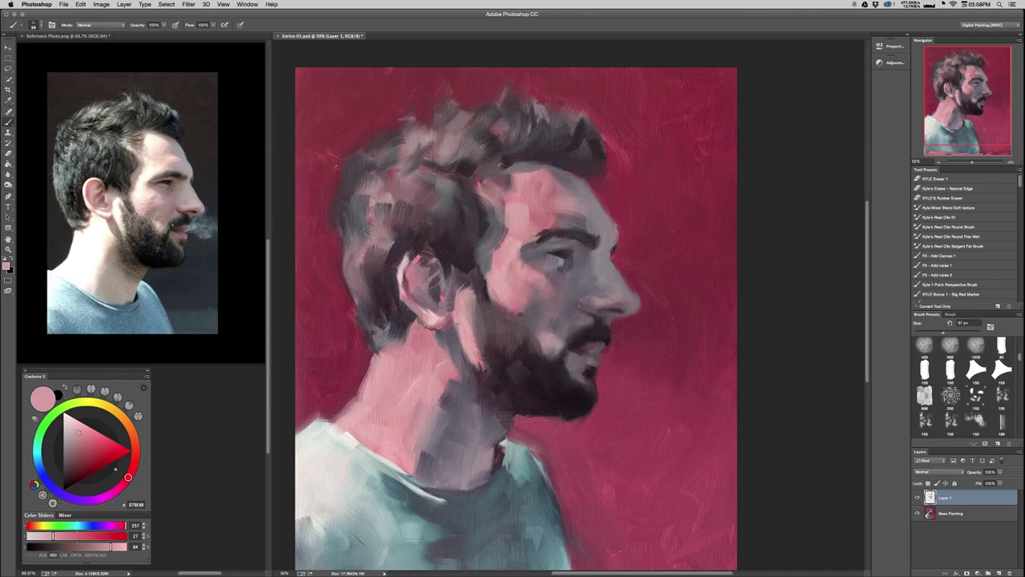
alt+click(517, 213)
mouse_move(553, 195)
mouse_down()
mouse_move(549, 174)
mouse_move(543, 210)
mouse_up()
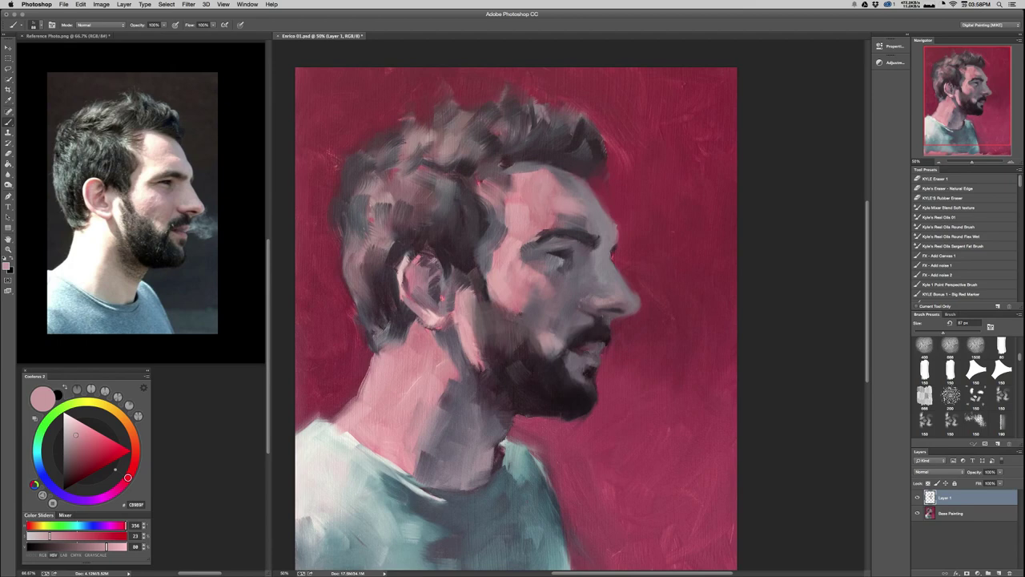
Soften the shadow edge on the forehead with a greyish purple sampled just below the hair.
alt+click(564, 178)
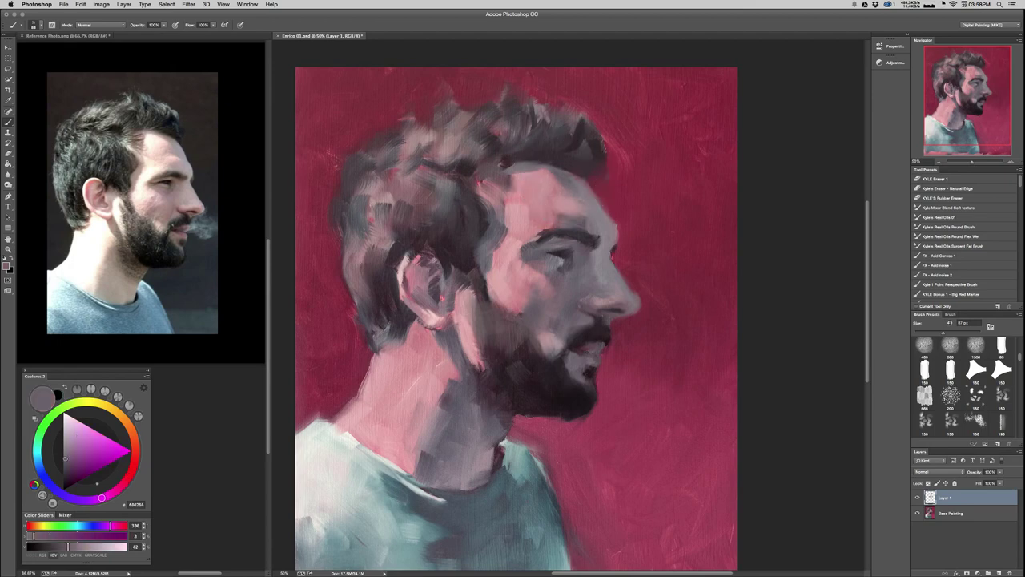
drag(577, 204, 568, 204)
drag(569, 210, 578, 210)
Rework the brow area just above the eyebrow with a muted purplish grey and a light pink sampled from the forehead.
alt+click(548, 221)
alt+click(572, 220)
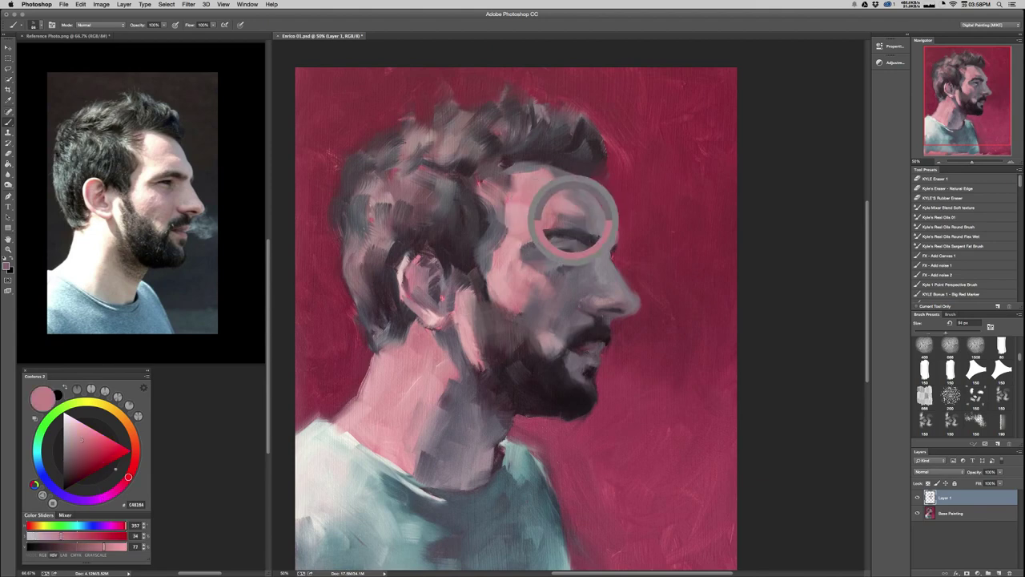
drag(108, 495, 105, 497)
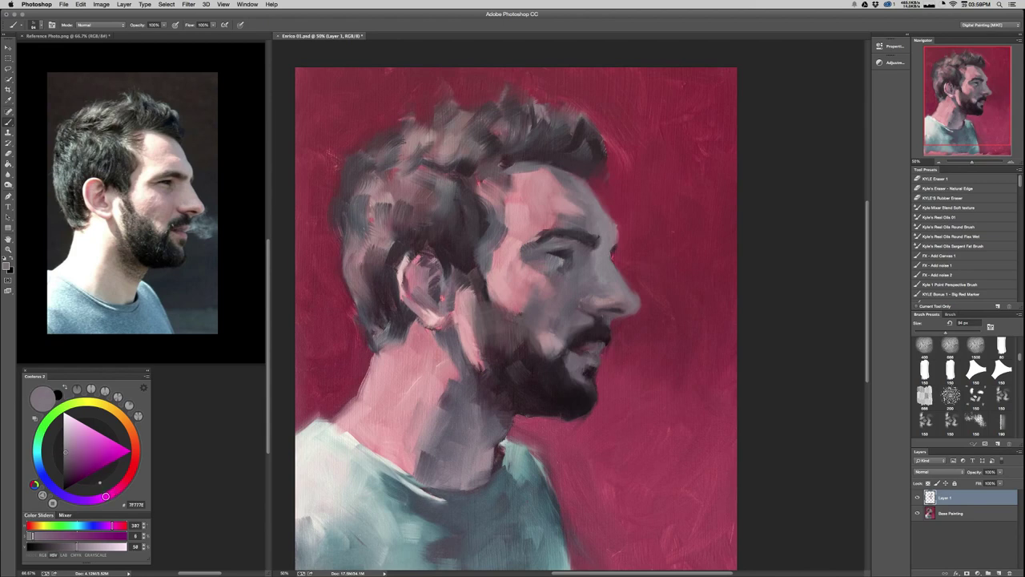
drag(574, 225, 585, 225)
alt+click(518, 216)
drag(559, 218, 567, 218)
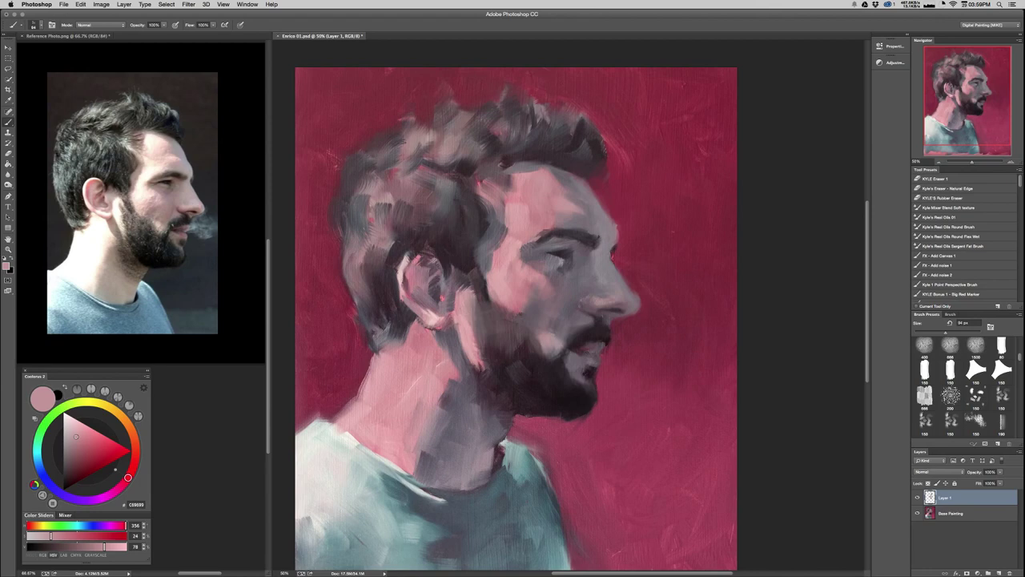
Strengthen the rear end of the eyebrow with a dark purple sampled from it, and check the YouTube live stream chat in Chrome.
alt+click(558, 232)
mouse_move(546, 243)
mouse_down()
mouse_move(520, 242)
mouse_move(544, 235)
mouse_up()
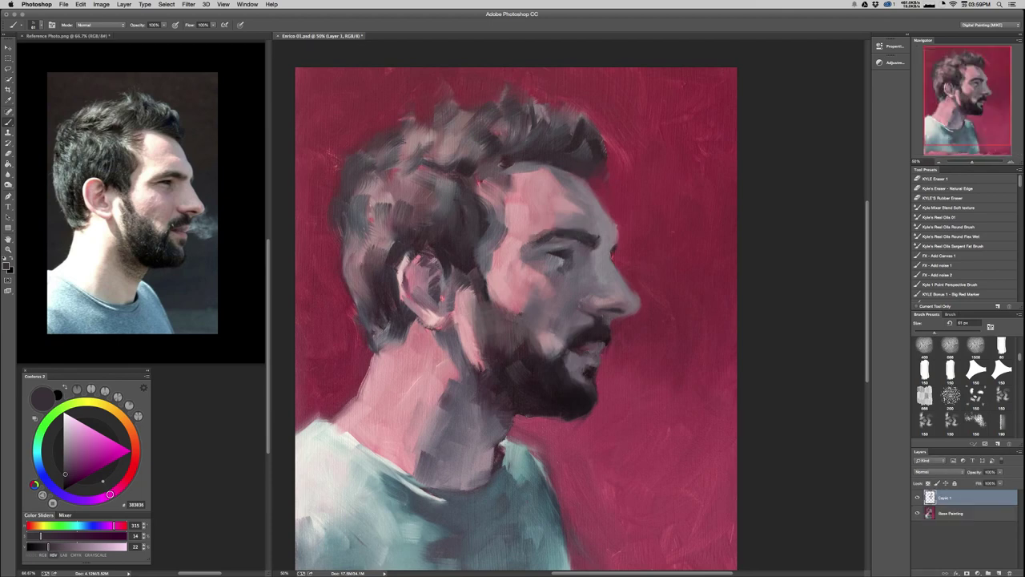
key(super+minus)
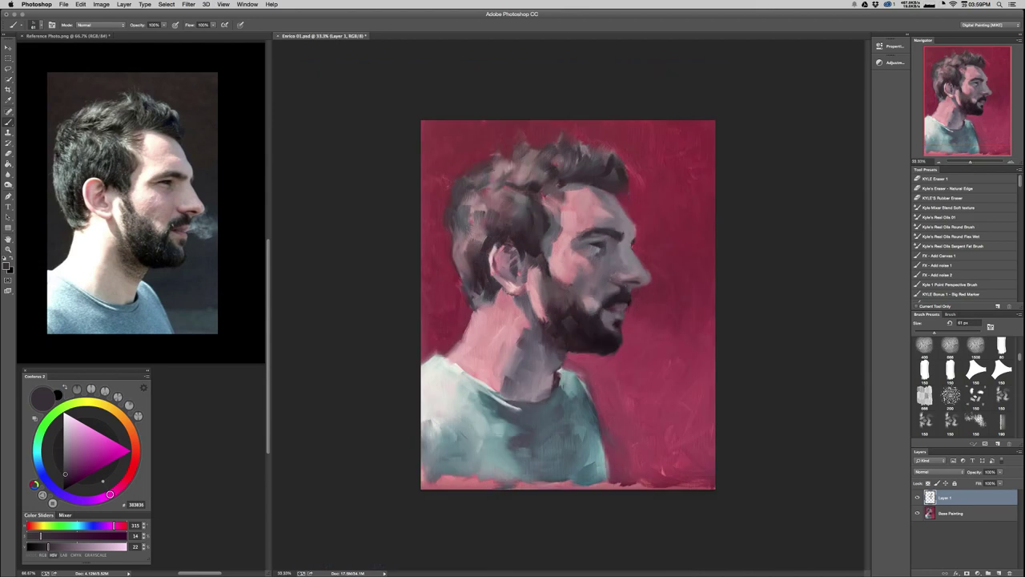
key(super+Tab)
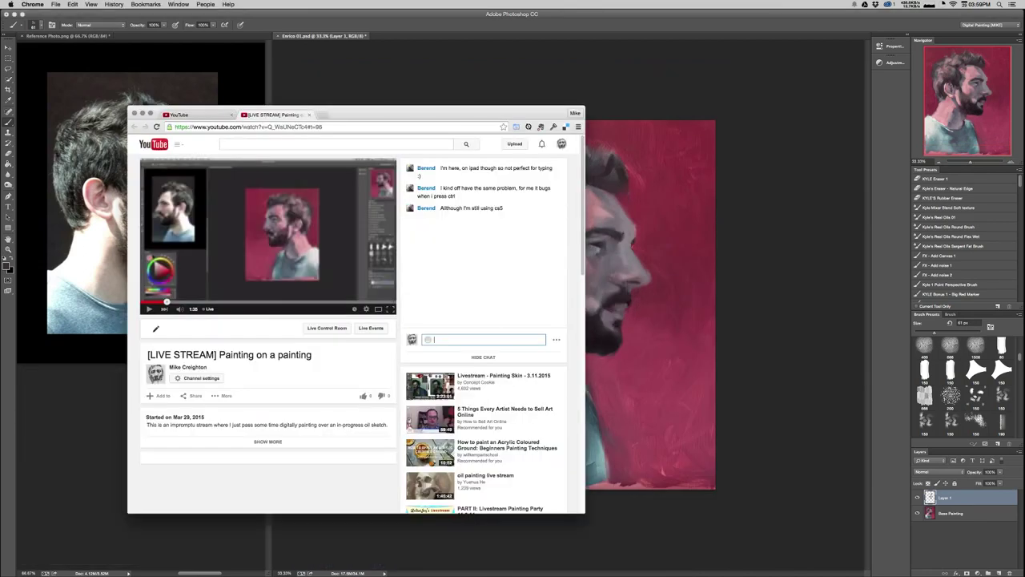
key(super+Tab)
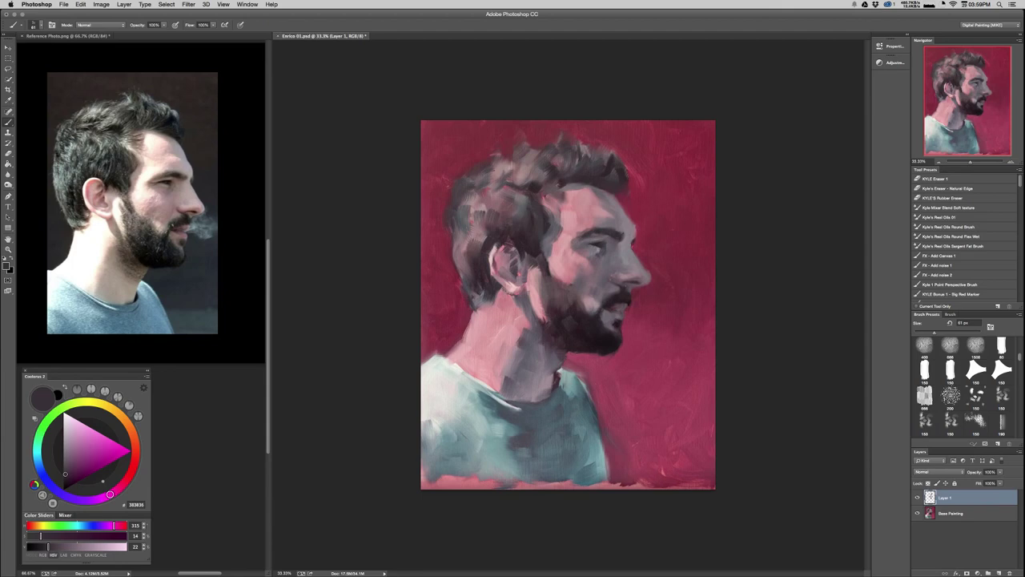
Rework the front hairline above the forehead with dark plum sampled from the hair, and undo the last stroke.
alt+click(493, 327)
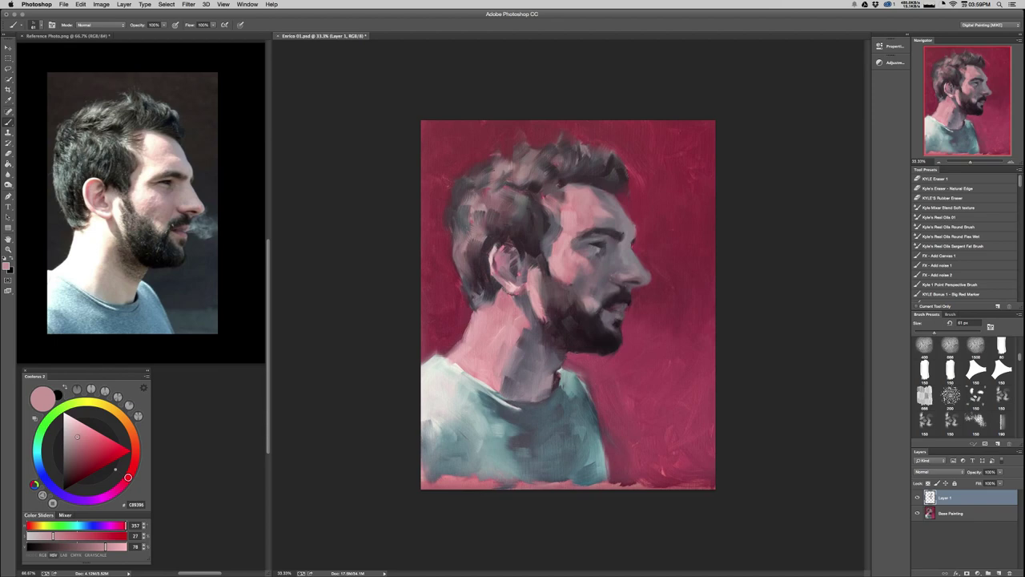
alt+click(611, 187)
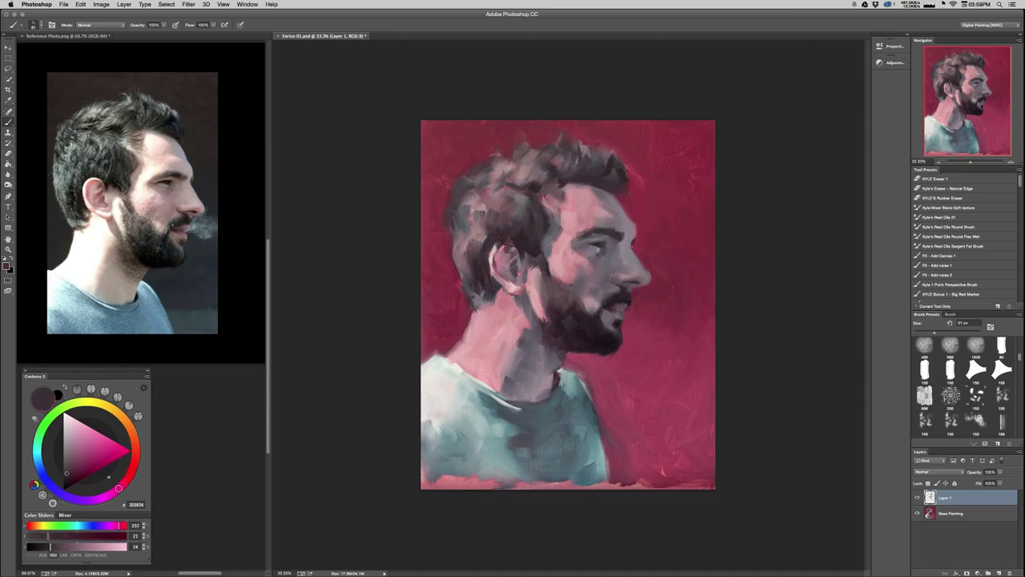
drag(612, 193, 627, 193)
alt+click(610, 185)
drag(610, 191, 602, 199)
key(super+z)
Refine the hairline edge with greyish purple and dark plum tones sampled from forehead and hair, and save the painting.
alt+click(579, 185)
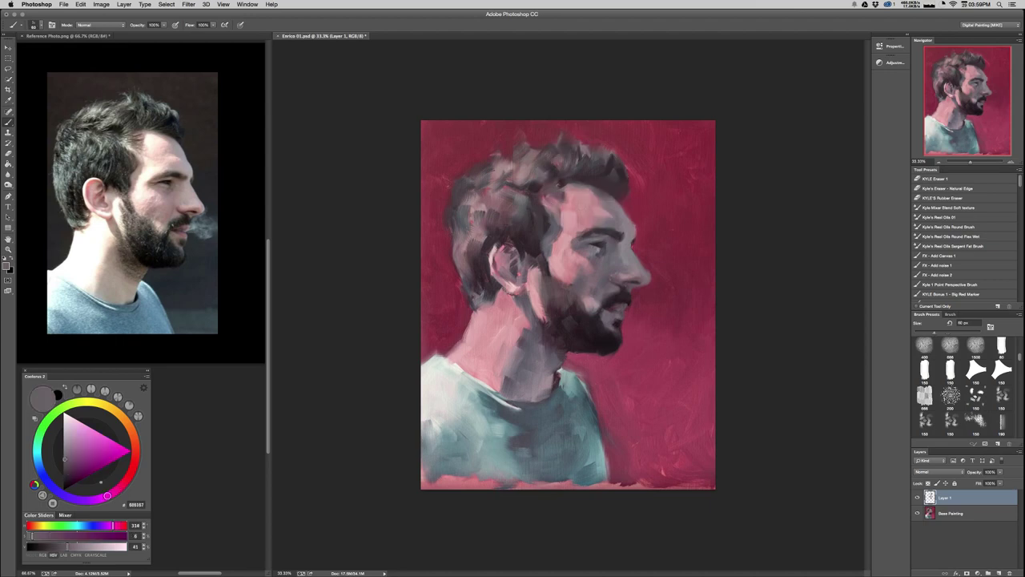
alt+click(590, 178)
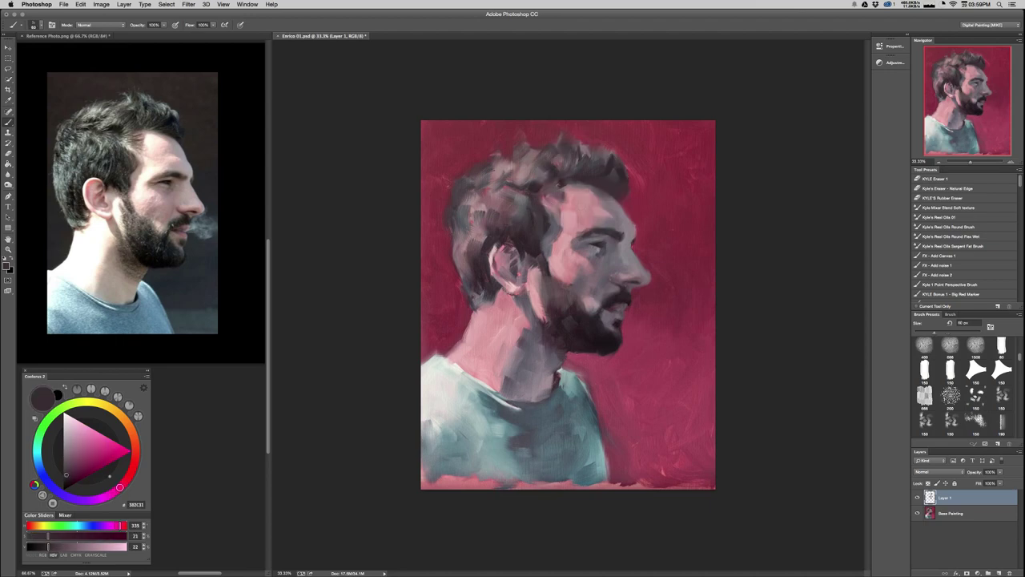
alt+click(561, 183)
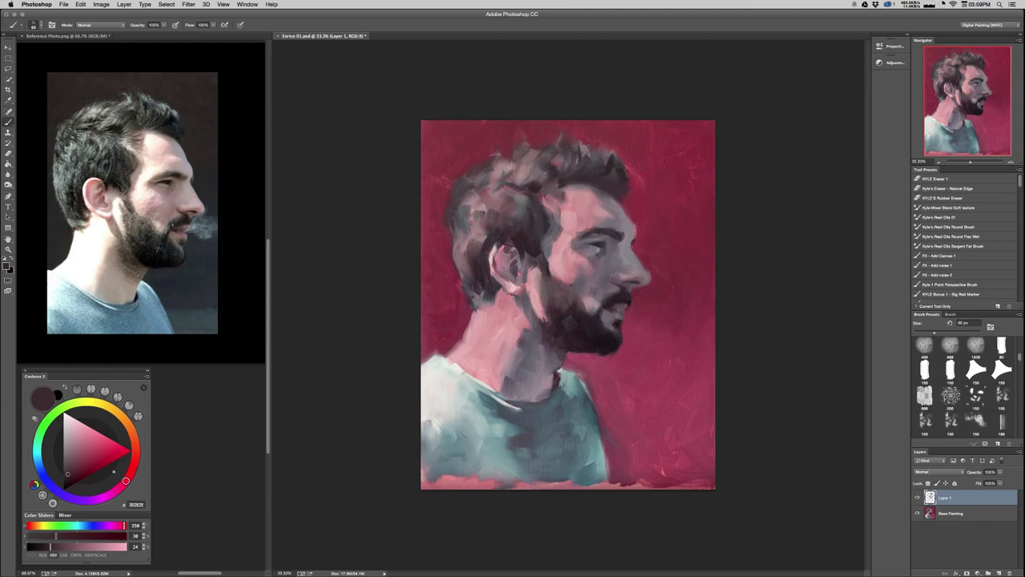
key(super+s)
key(v)
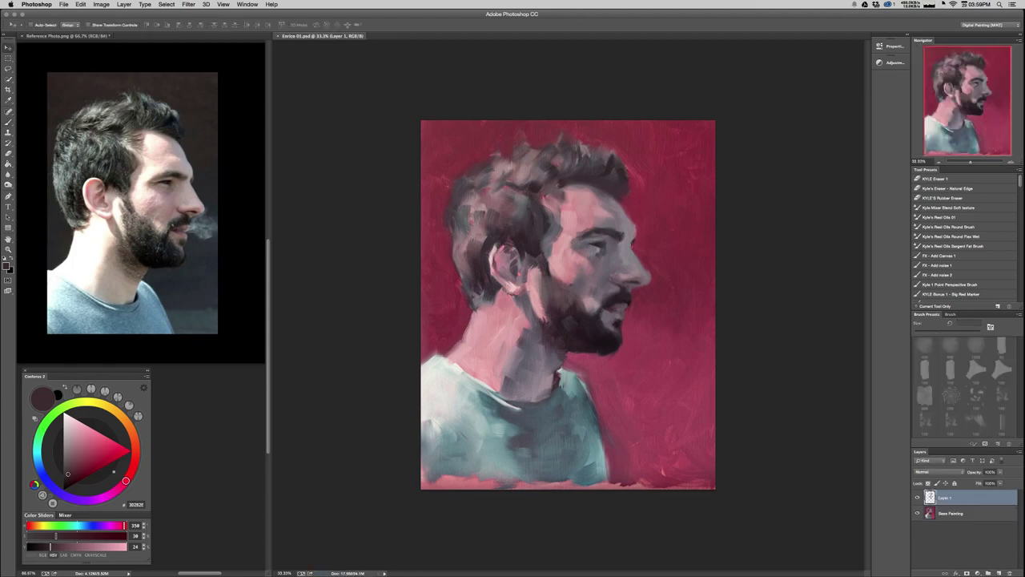
key(b)
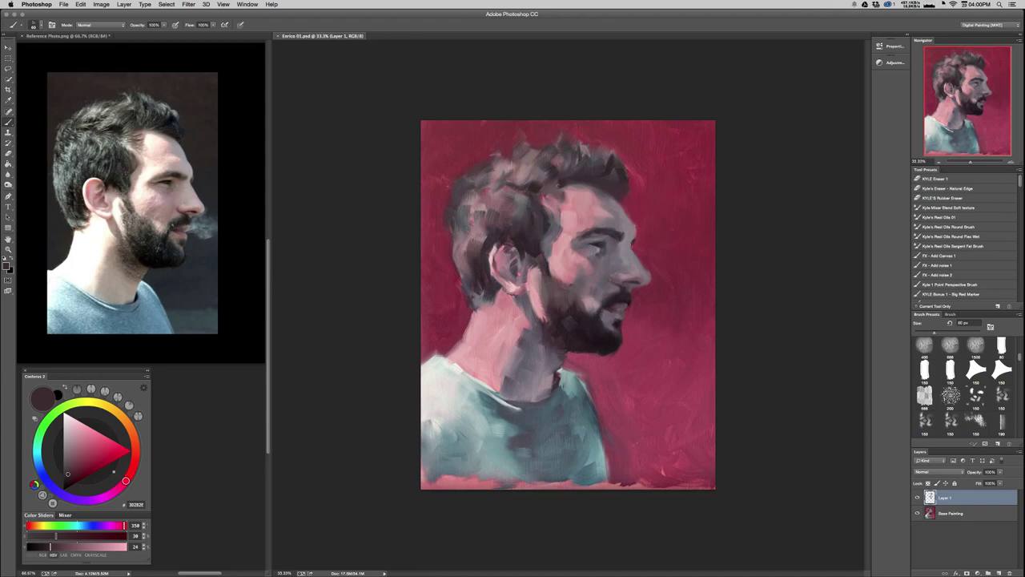
Redefine the eye with a dark plum sampled from it and a light purplish grey for the lighter accents.
alt+click(597, 244)
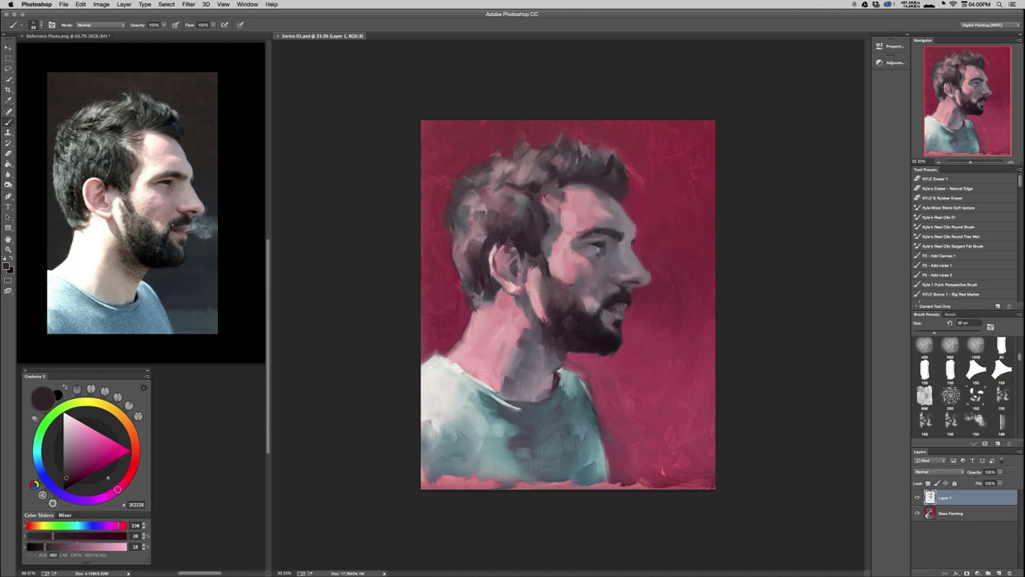
drag(585, 245, 602, 242)
alt+click(623, 243)
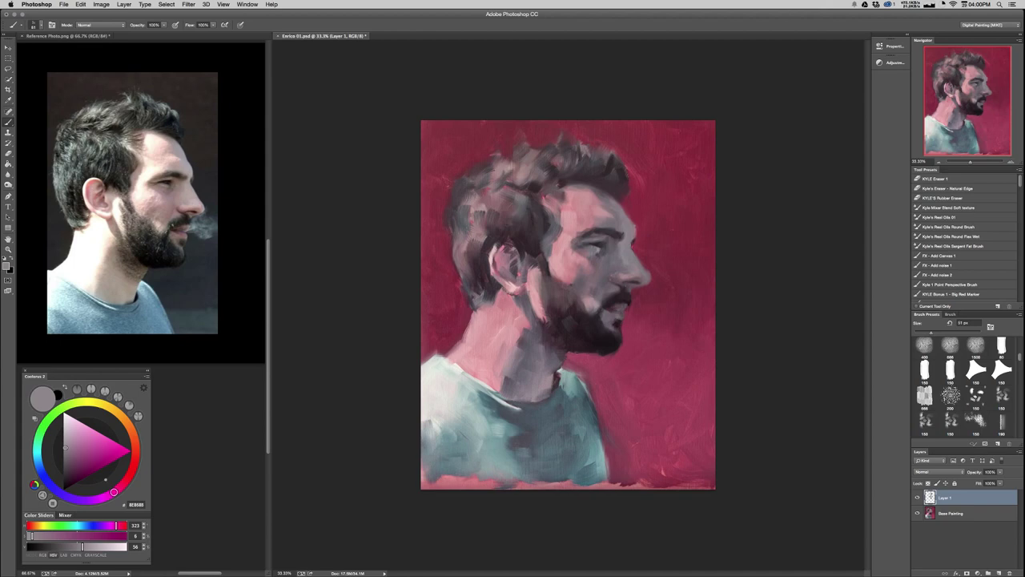
Sample the neck, cheek and under-jaw shadow colours from the reference photo to compare their tones.
key(ctrl+Tab)
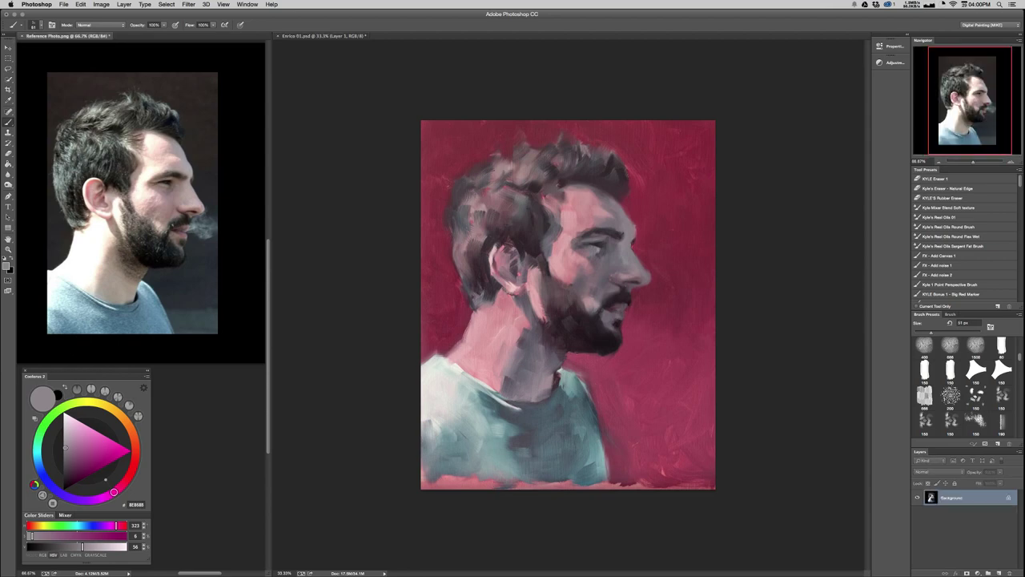
key(i)
drag(104, 247, 112, 254)
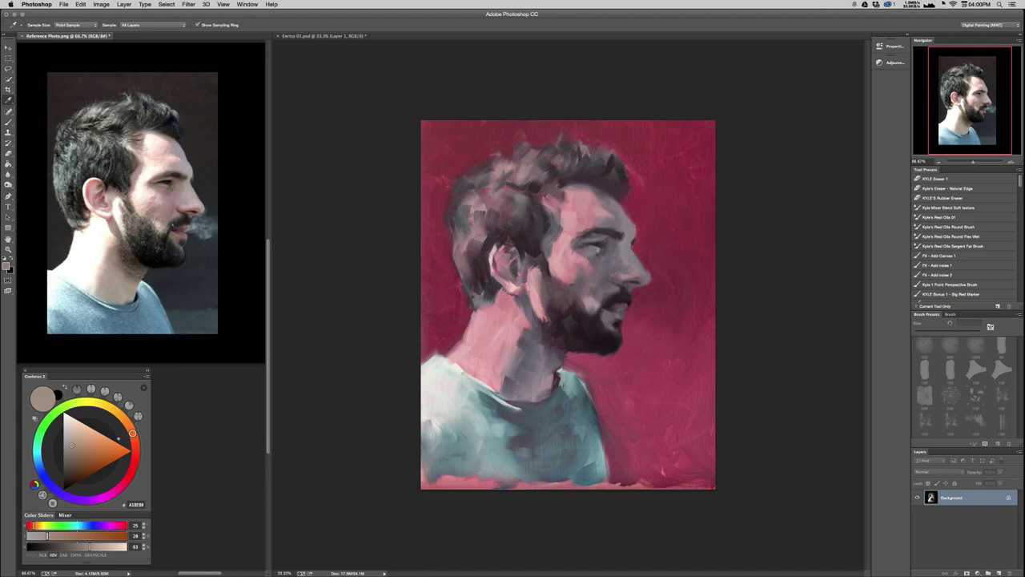
mouse_move(151, 211)
mouse_down()
mouse_move(160, 212)
mouse_move(148, 213)
mouse_up()
drag(113, 253, 112, 258)
click(132, 271)
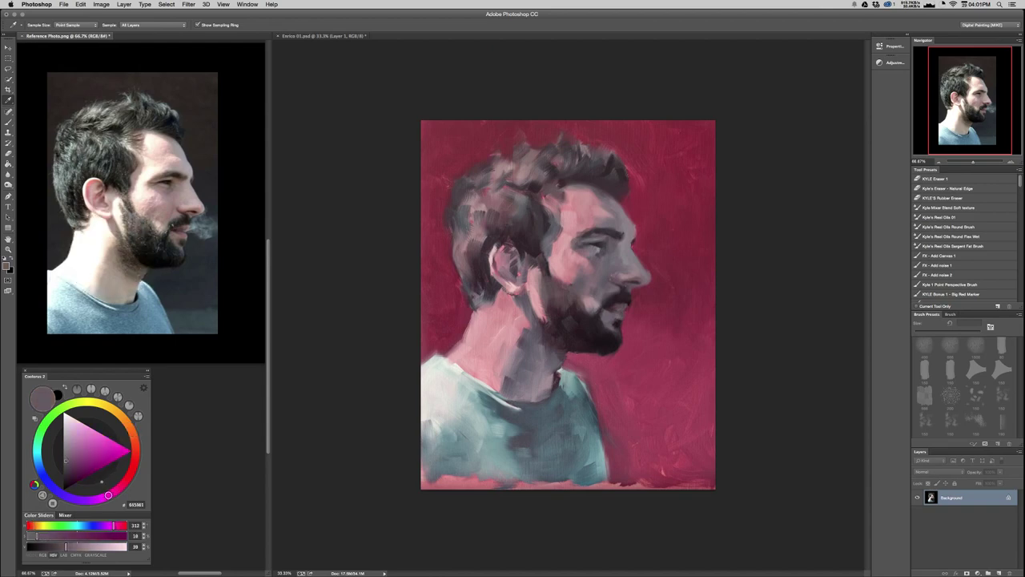
click(134, 273)
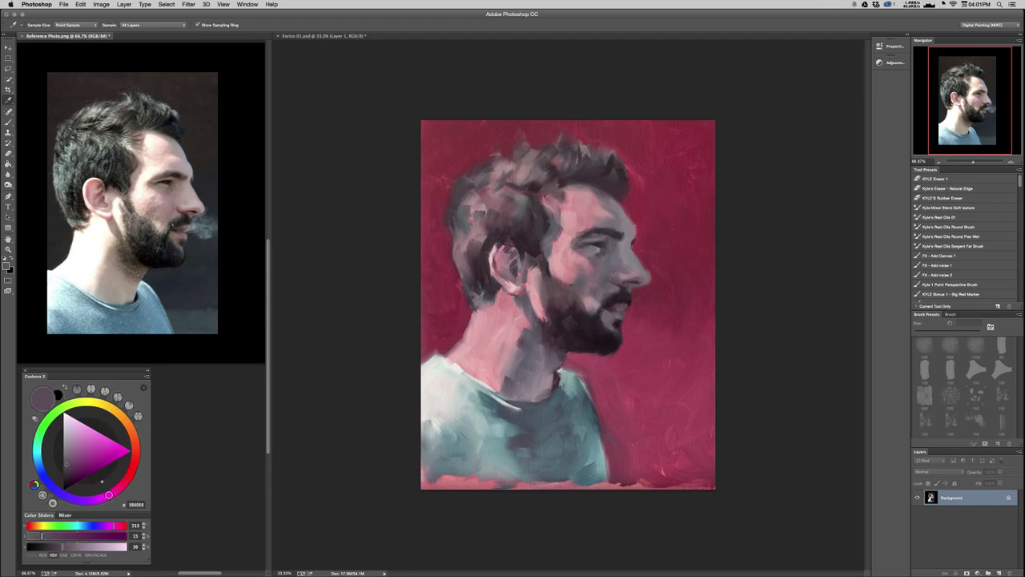
Pick a greyish violet from the beard in the reference photo as the brush colour, and return to the painting.
key(b)
key(x)
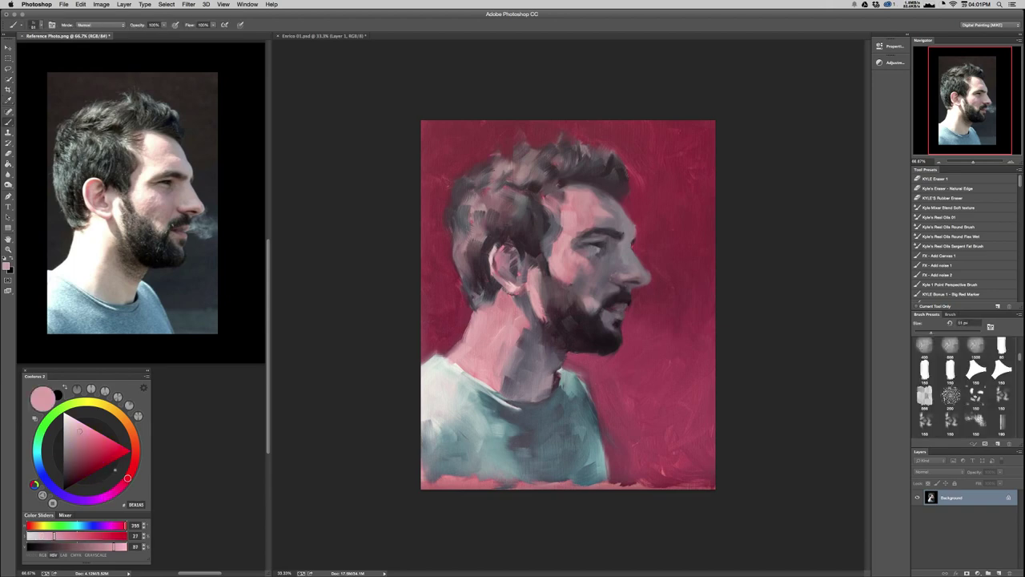
alt+click(146, 231)
alt+click(151, 239)
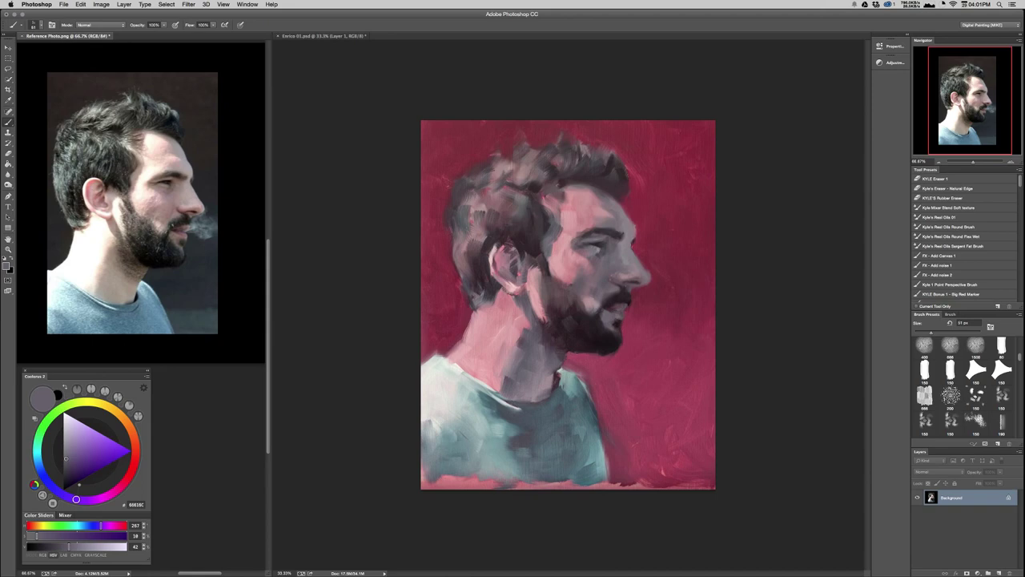
click(553, 248)
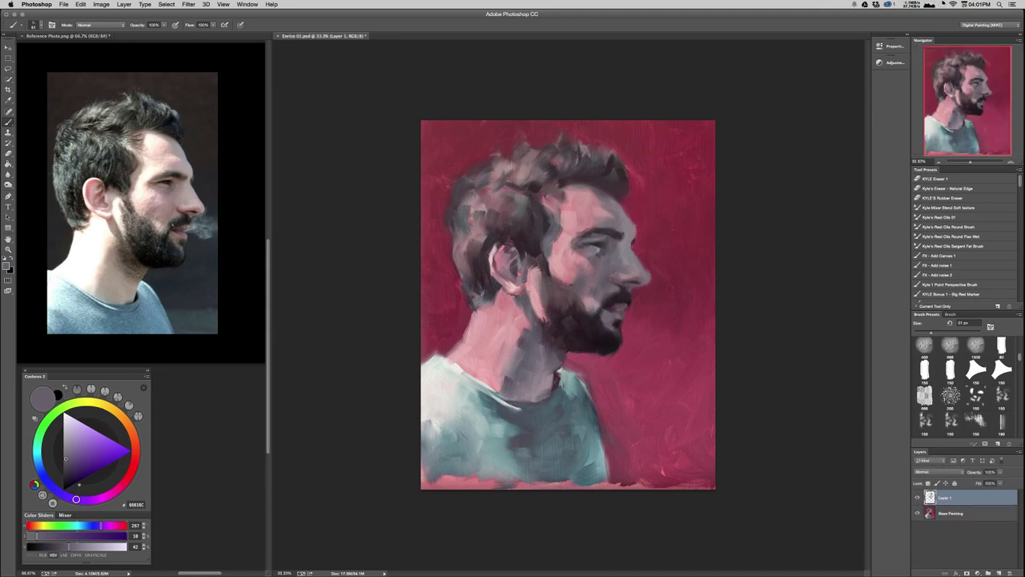
Blend the neck shadow behind the jaw with greyish violets sampled from the neck and a soft pink sampled from the jawline highlight.
drag(528, 341, 540, 341)
alt+click(535, 358)
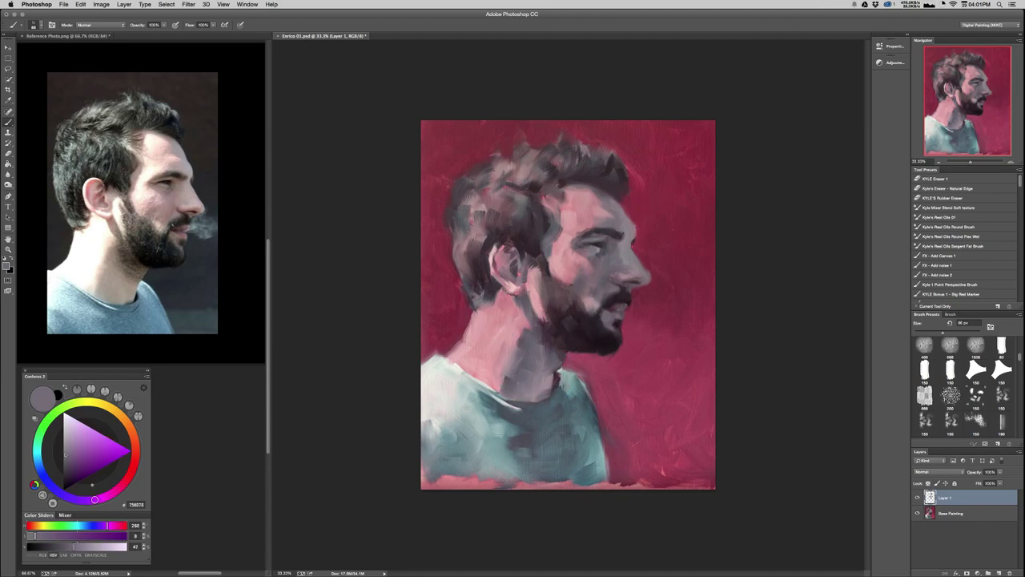
drag(545, 353, 550, 352)
alt+click(538, 301)
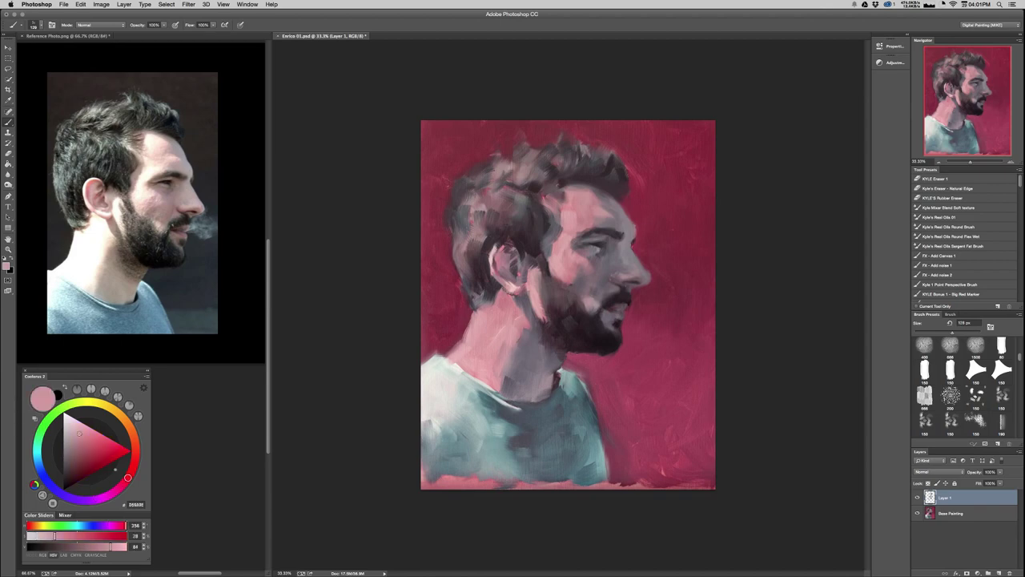
alt+click(529, 317)
alt+click(519, 304)
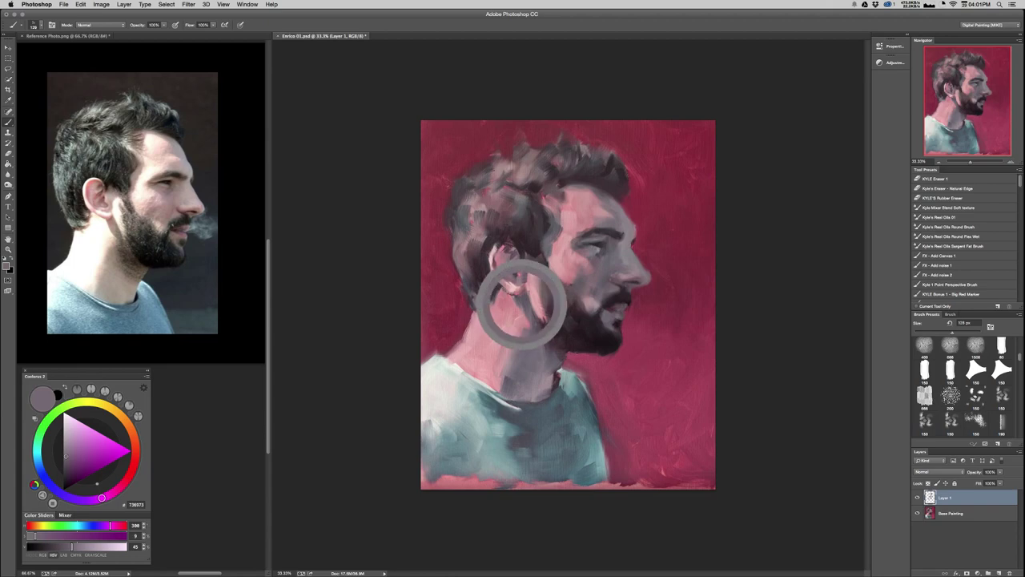
drag(524, 306, 517, 307)
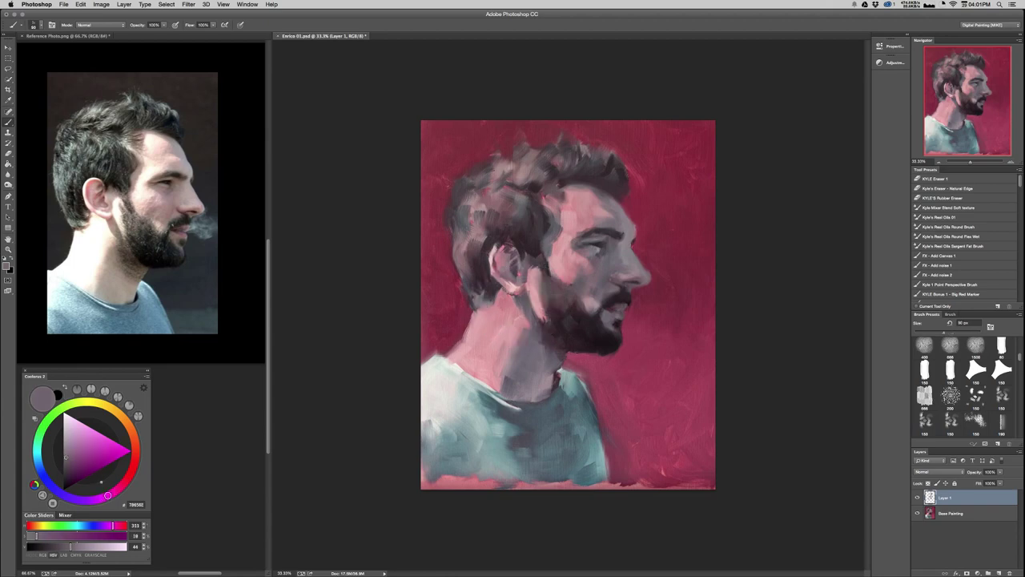
Shift the brush colour to a cooler greyish purple and deepen the neck shadow below the ear with a darker sampled tone.
drag(107, 495, 94, 499)
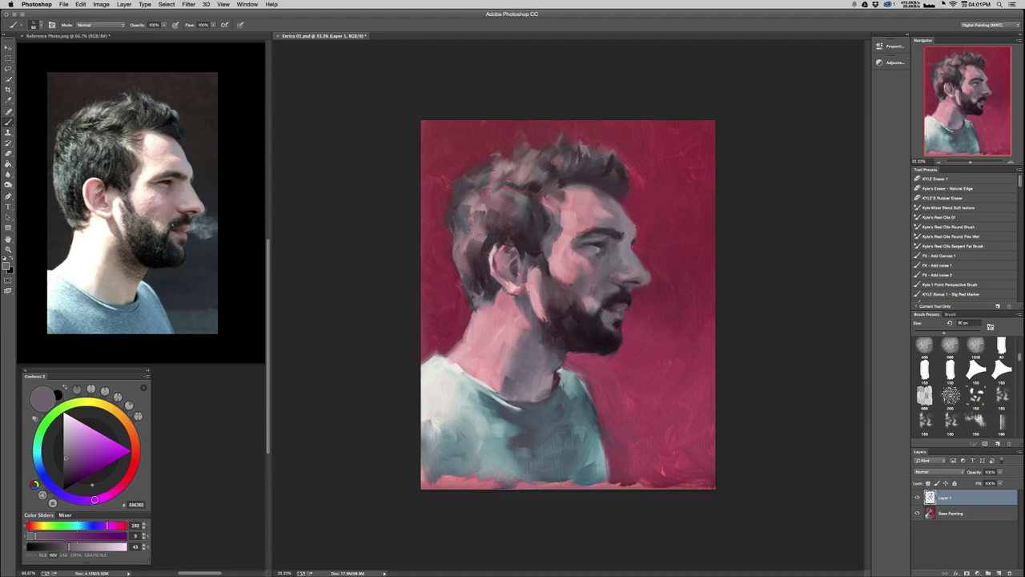
drag(69, 546, 72, 546)
mouse_move(95, 499)
mouse_down()
mouse_move(104, 525)
mouse_move(93, 499)
mouse_up()
alt+click(519, 299)
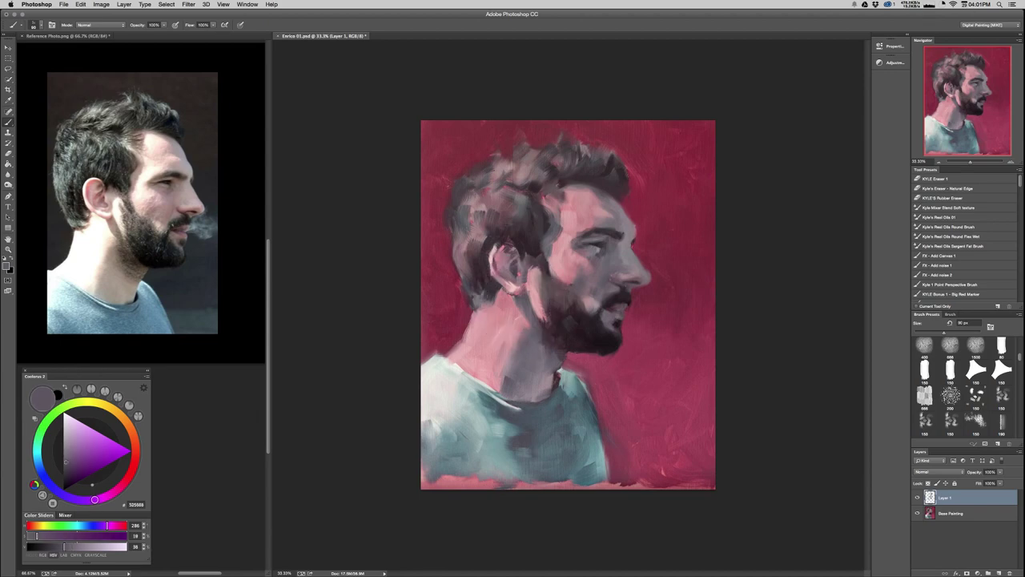
drag(529, 333, 539, 333)
Soften the edge between the lit neck and its shadow with warm pinks sampled from the neck, using a smaller brush.
alt+click(498, 330)
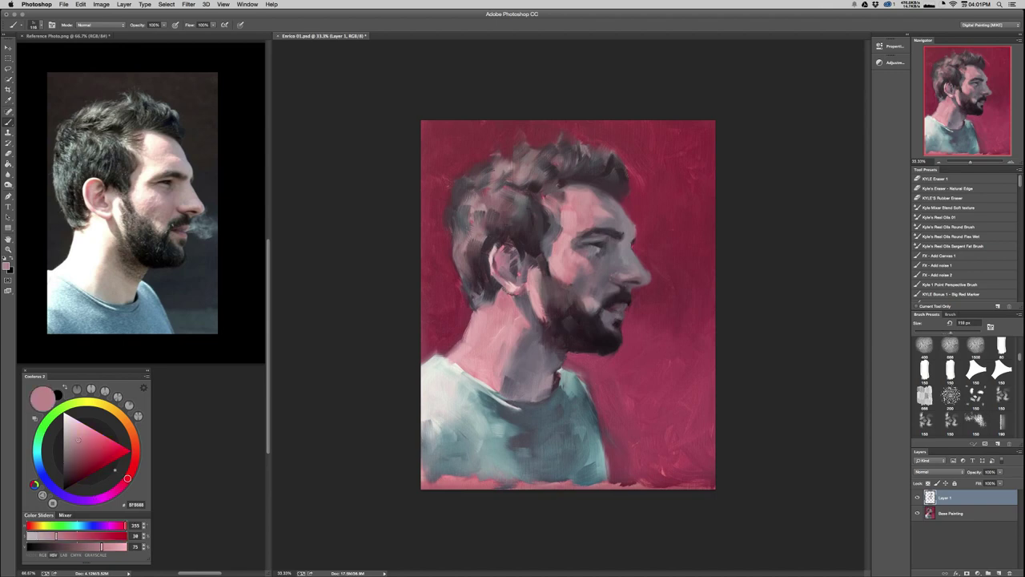
drag(521, 304, 515, 304)
alt+click(526, 325)
alt+click(505, 328)
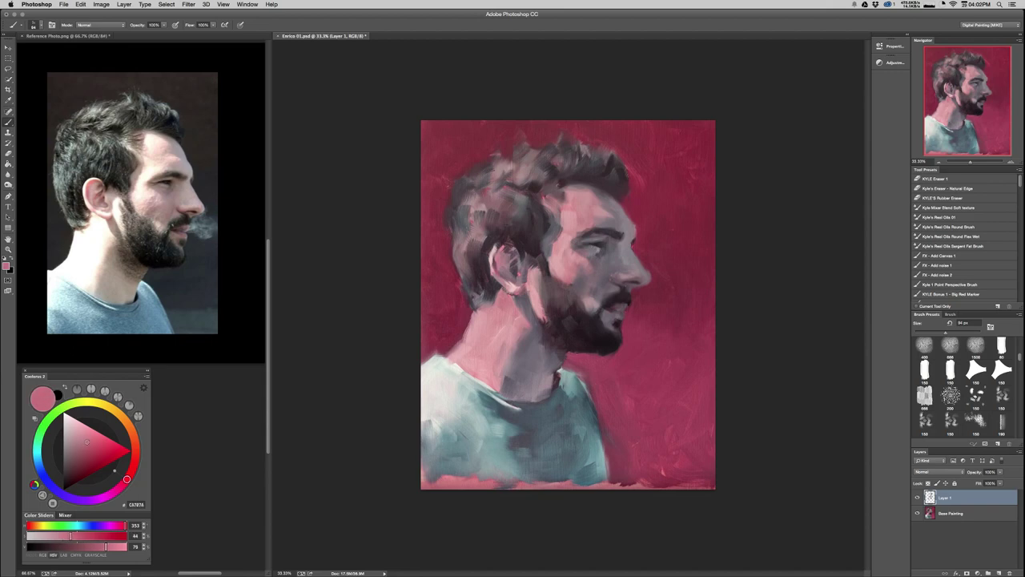
alt+click(540, 328)
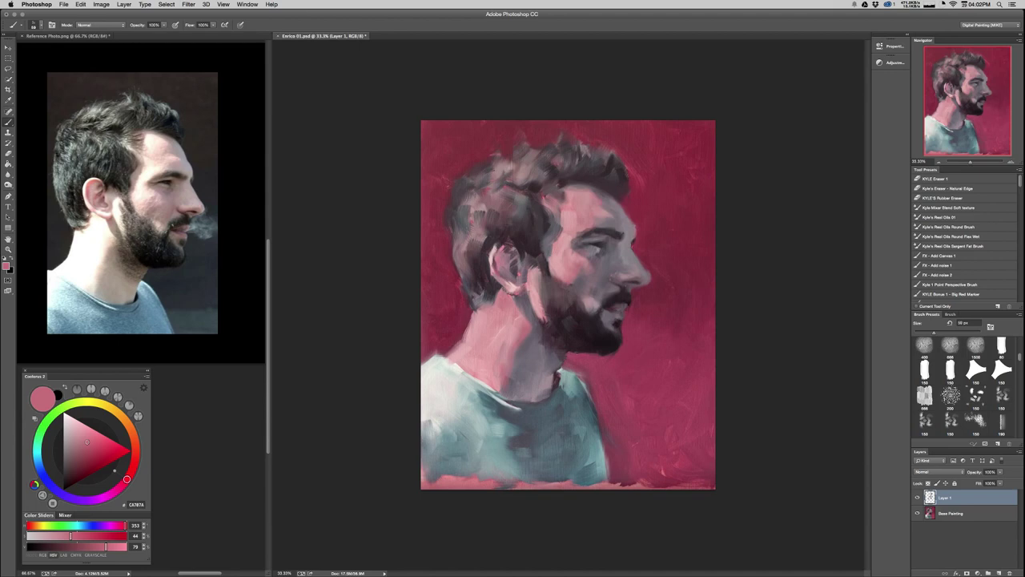
Blend the mid-neck shadow transition with a muted mauve sampled beside the ear and dusty pinks sampled from the neck.
alt+click(525, 265)
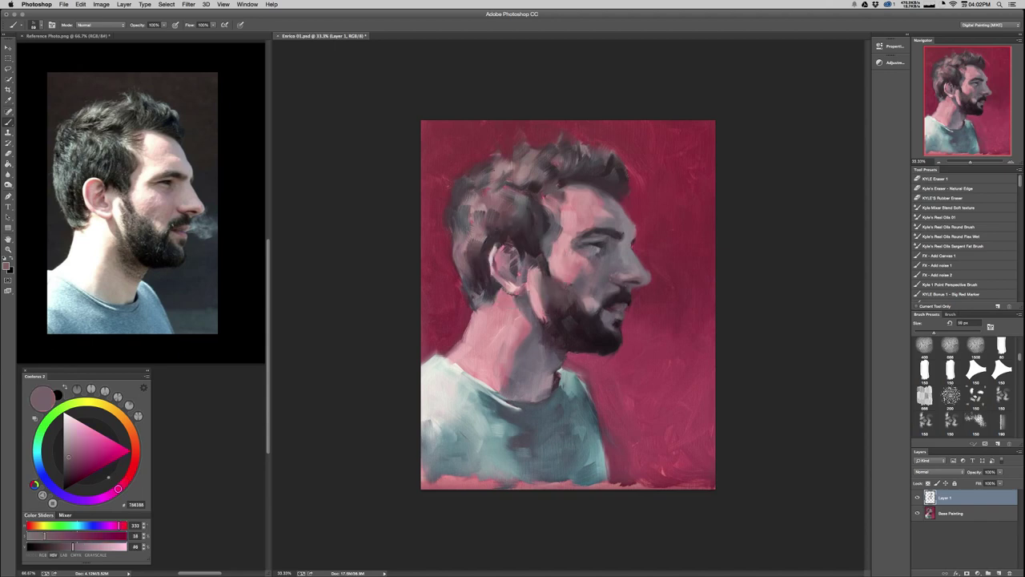
alt+click(512, 361)
drag(508, 362, 517, 362)
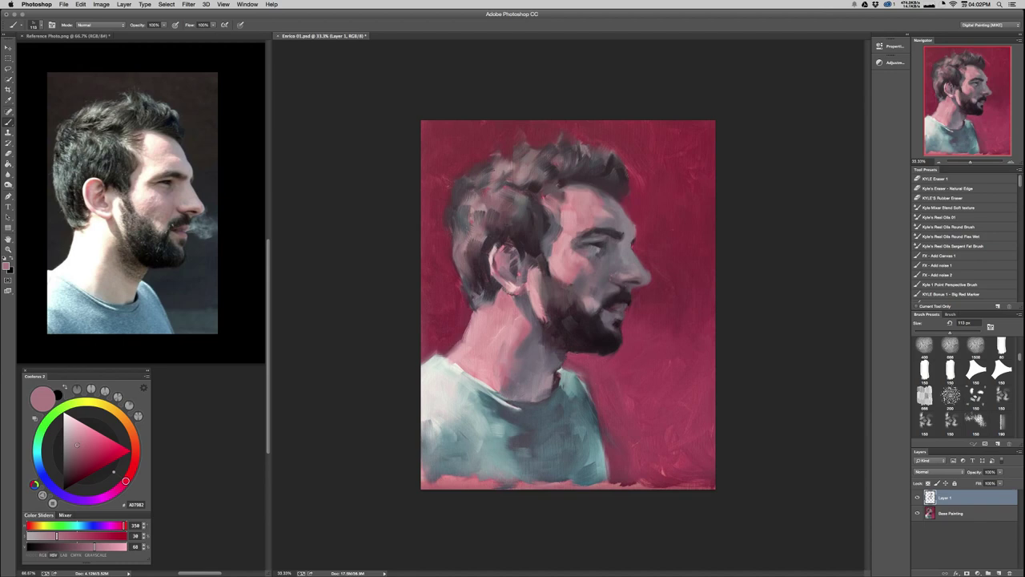
drag(523, 335, 519, 346)
alt+click(521, 339)
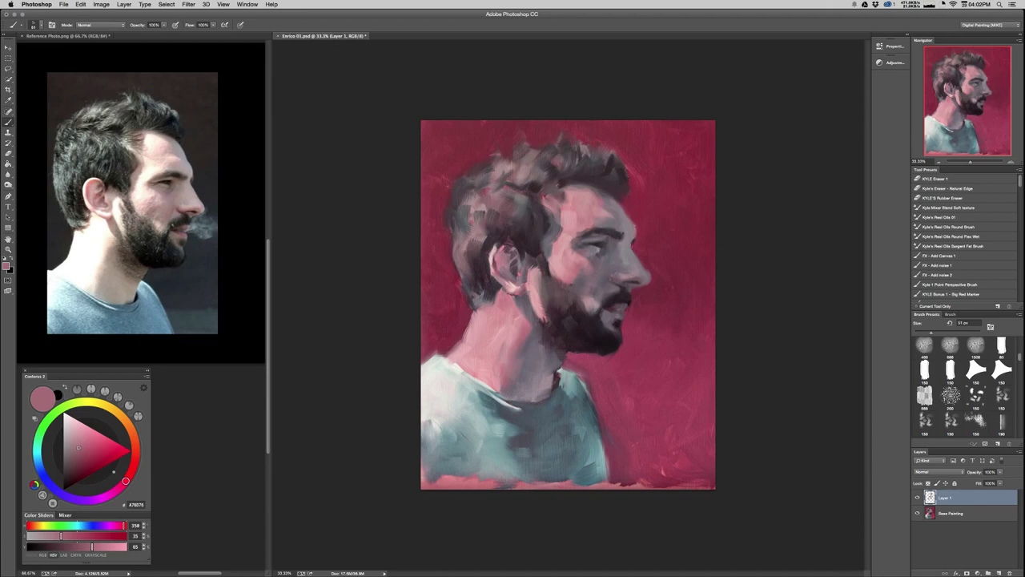
Refine the upper neck below the earlobe with rosy and light pinks from the neck and a greyish purple from its shadow.
alt+click(528, 326)
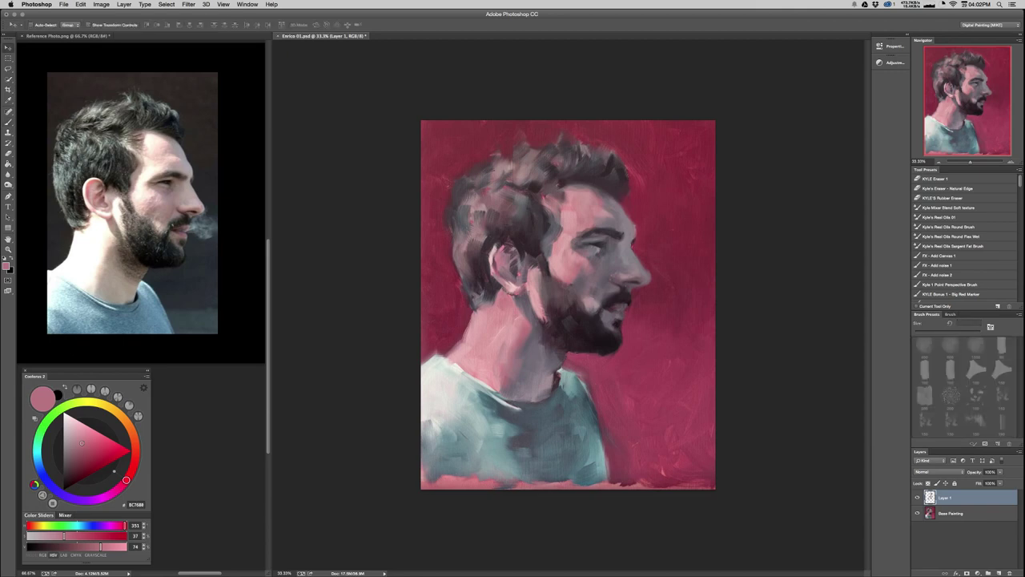
alt+click(529, 328)
drag(529, 328, 533, 327)
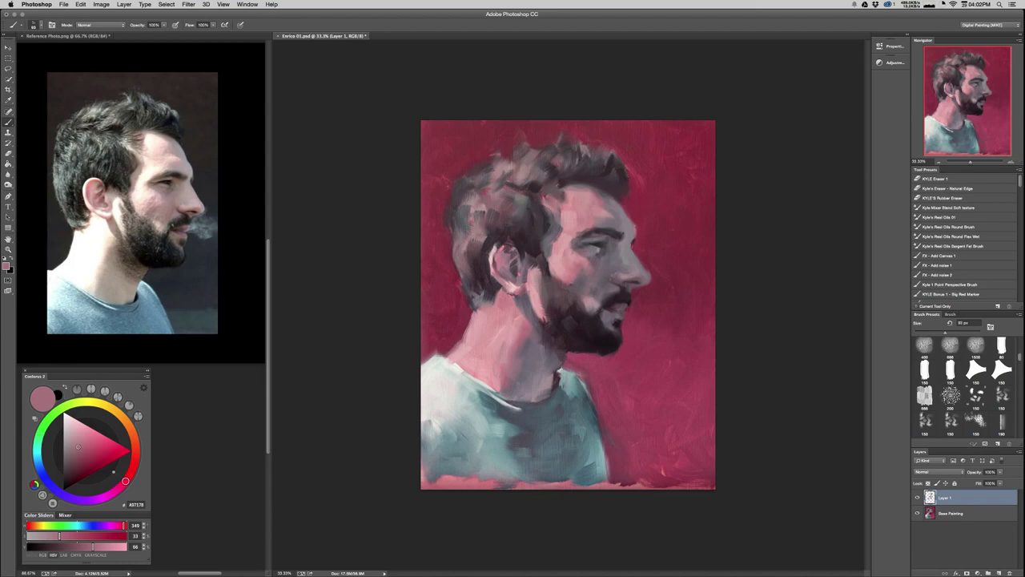
alt+click(522, 322)
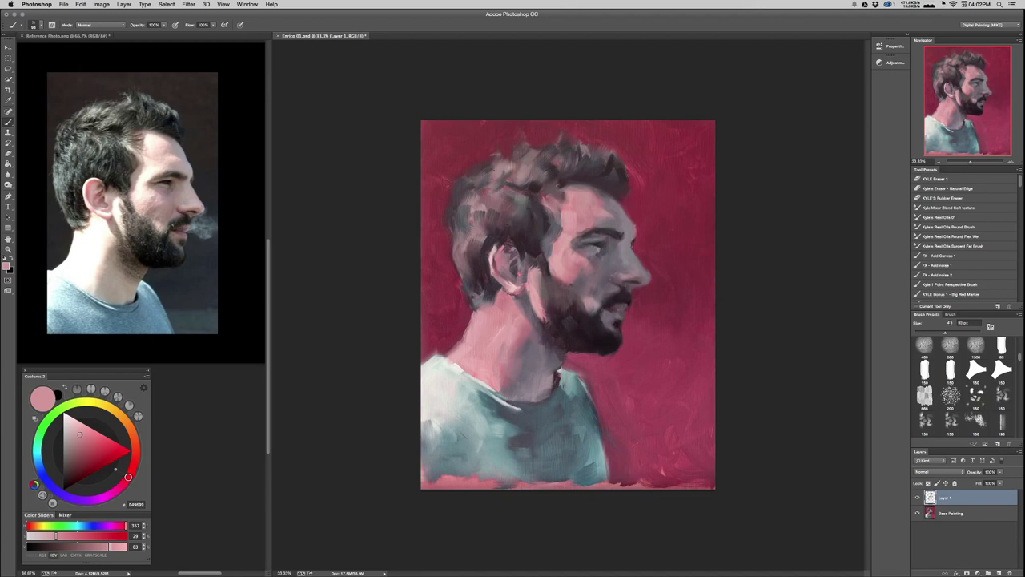
alt+click(526, 302)
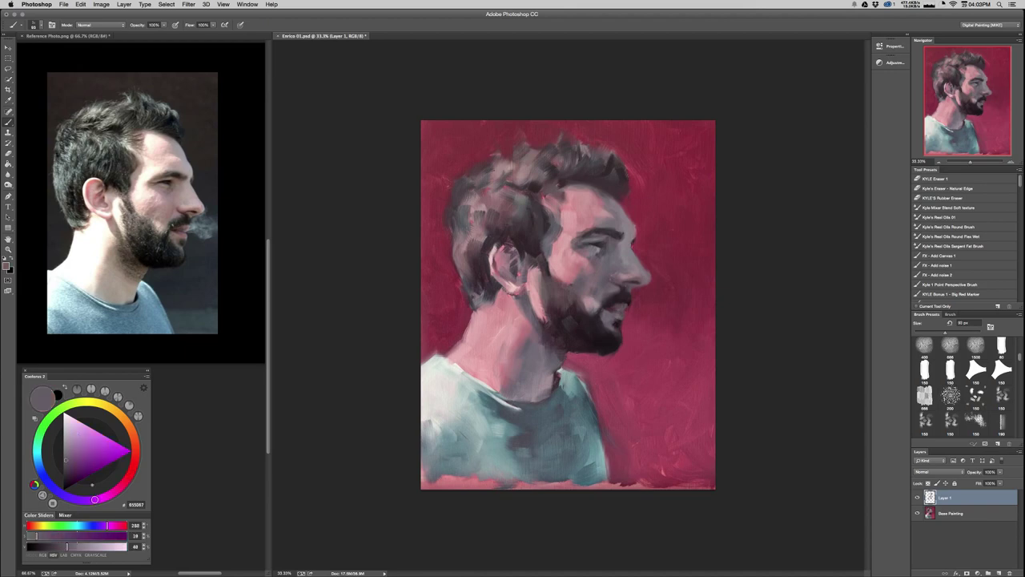
drag(523, 301, 517, 301)
Rework the area between ear and sideburn with muted mauves, a dark plum from the beard and a light pink.
alt+click(522, 265)
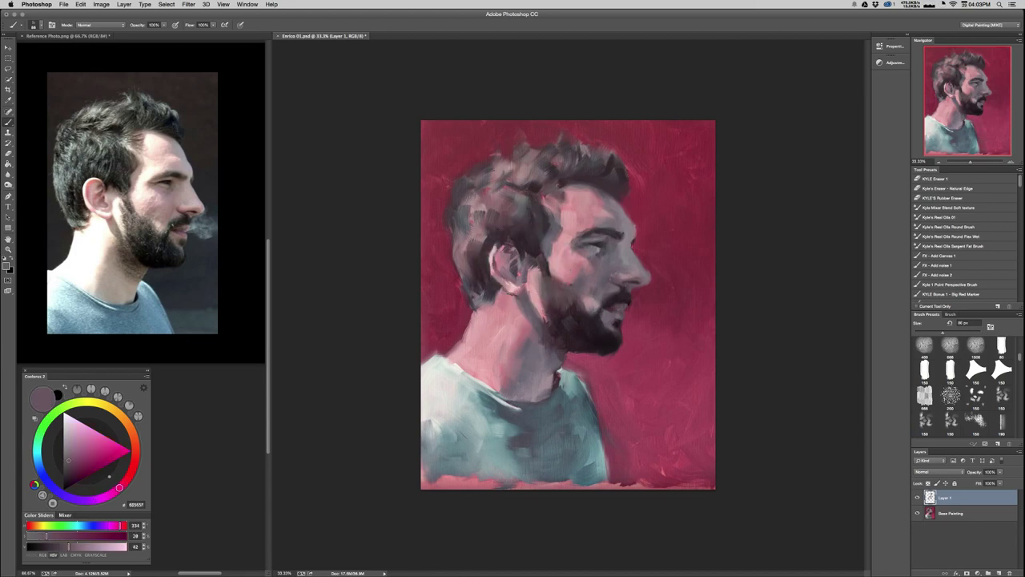
alt+click(522, 263)
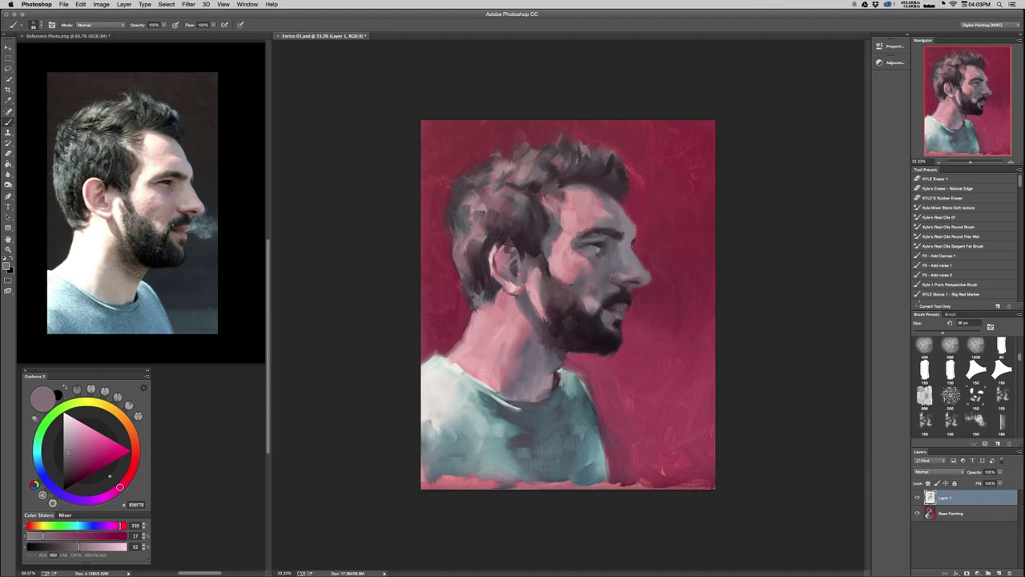
alt+click(547, 289)
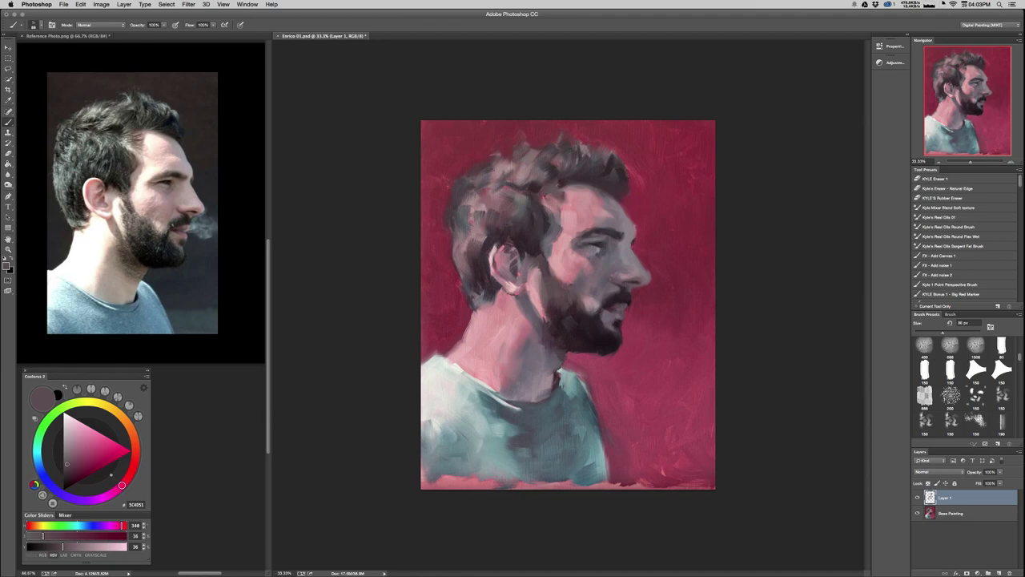
alt+click(554, 265)
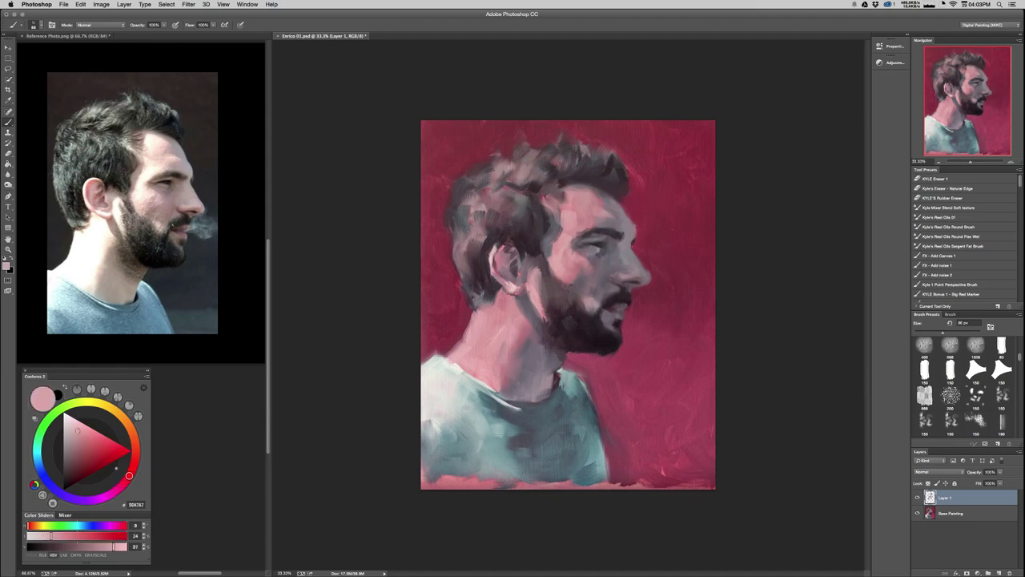
drag(551, 246, 551, 256)
Check the whole portrait at a reduced size, and touch up the upper neck with pinks sampled from it.
key(super+minus)
key(super+minus)
key(super+minus)
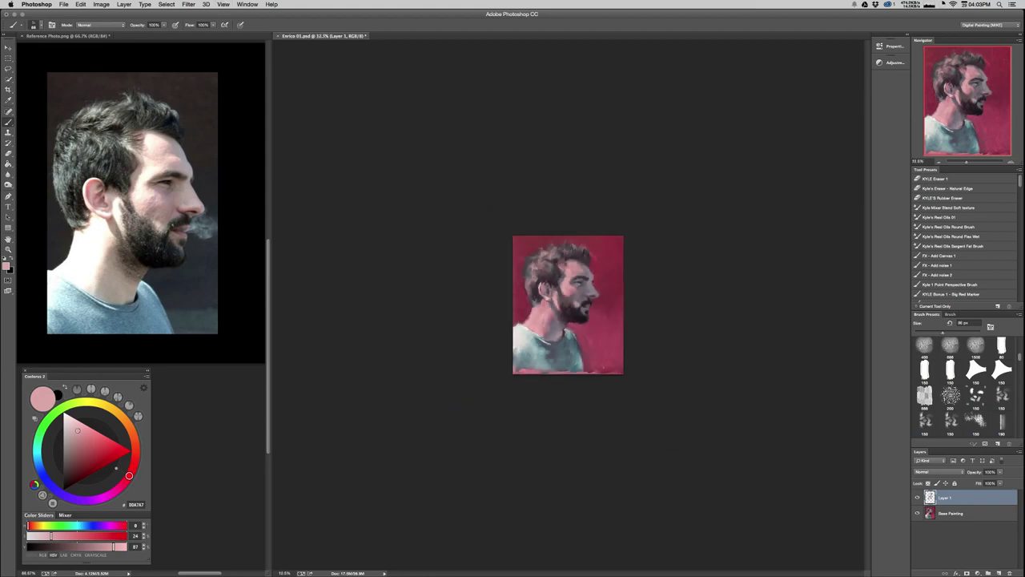
key(super+plus)
key(super+plus)
key(super+plus)
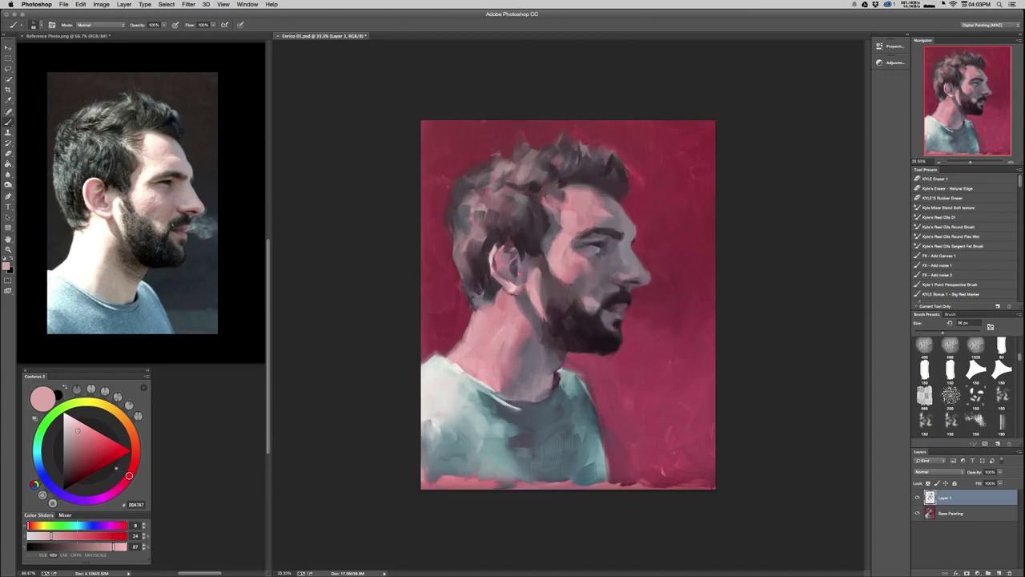
alt+click(515, 318)
alt+click(509, 325)
drag(515, 319, 517, 317)
Lighten the brush to a paler pink and brighten the lit part of the neck below the ear.
click(79, 434)
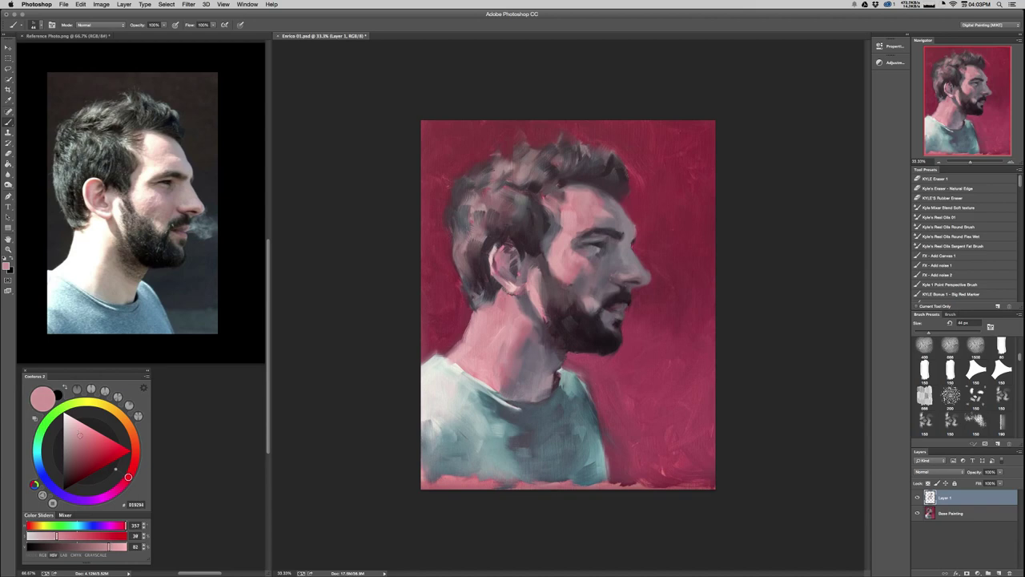
click(78, 433)
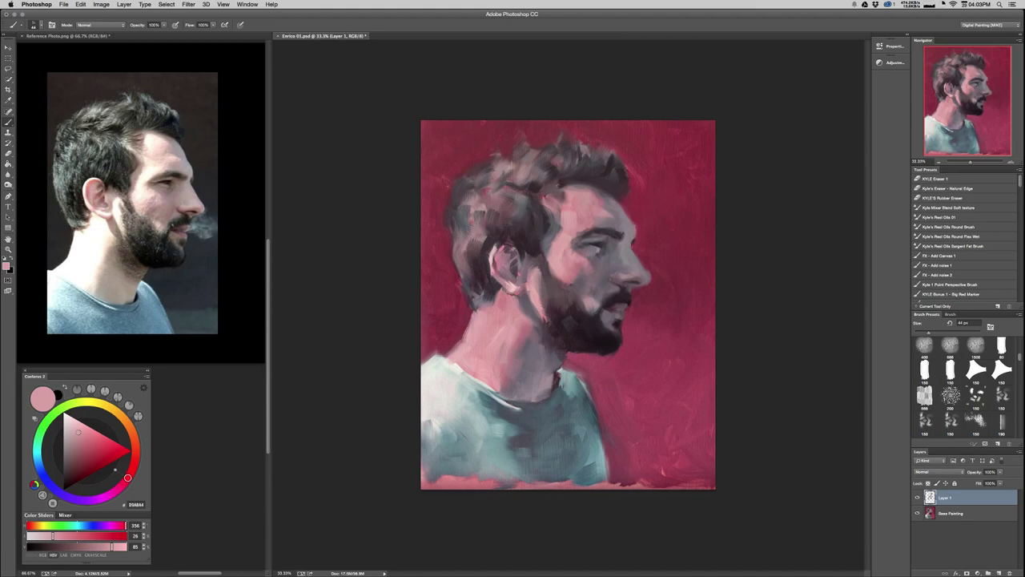
drag(506, 309, 519, 310)
alt+click(511, 316)
Define the earlobe's lower edge with a dark plum sampled from the hair behind it and a dusty pink from the lobe.
key(super+equal)
alt+click(453, 275)
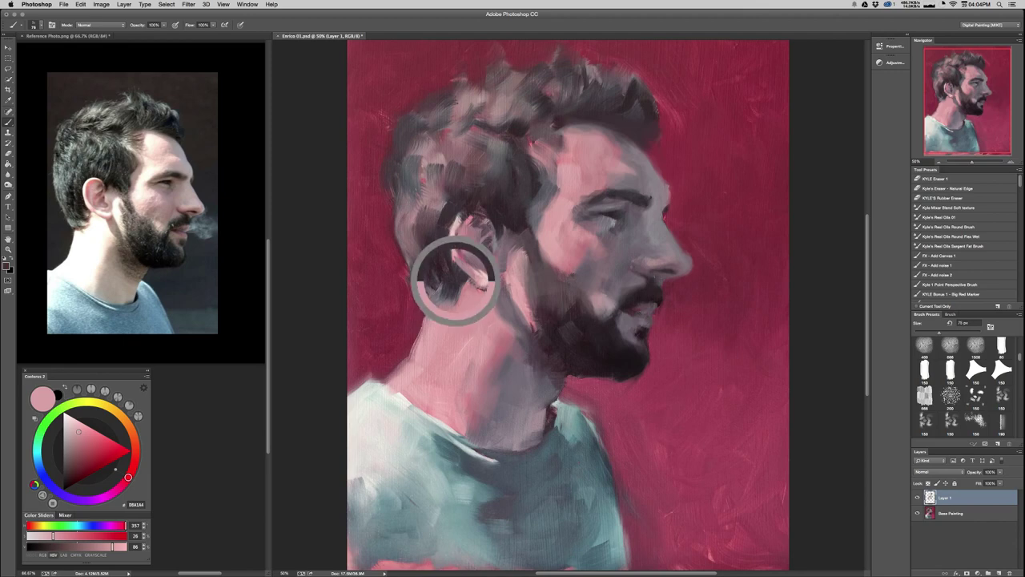
drag(490, 285, 487, 285)
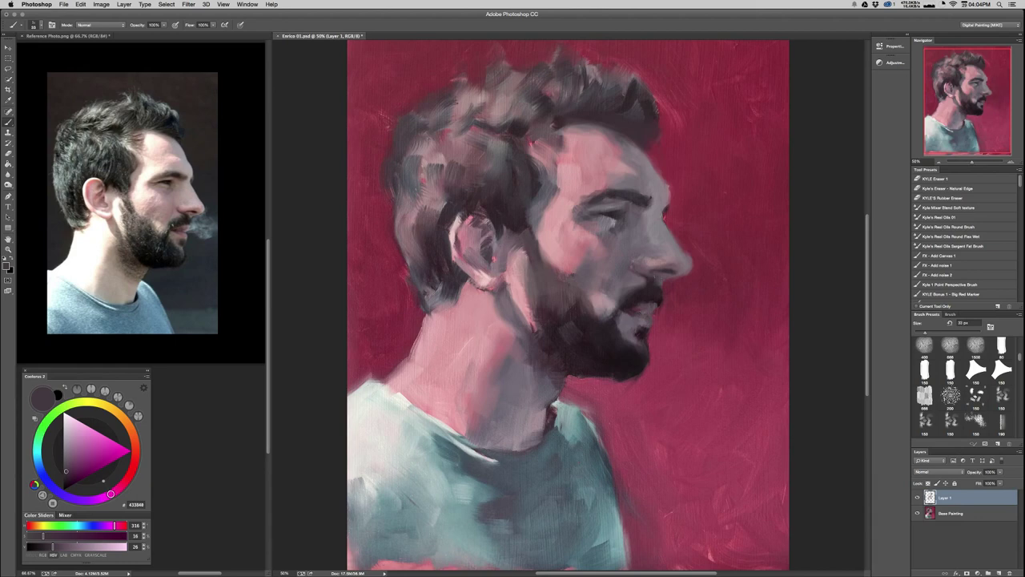
alt+click(484, 284)
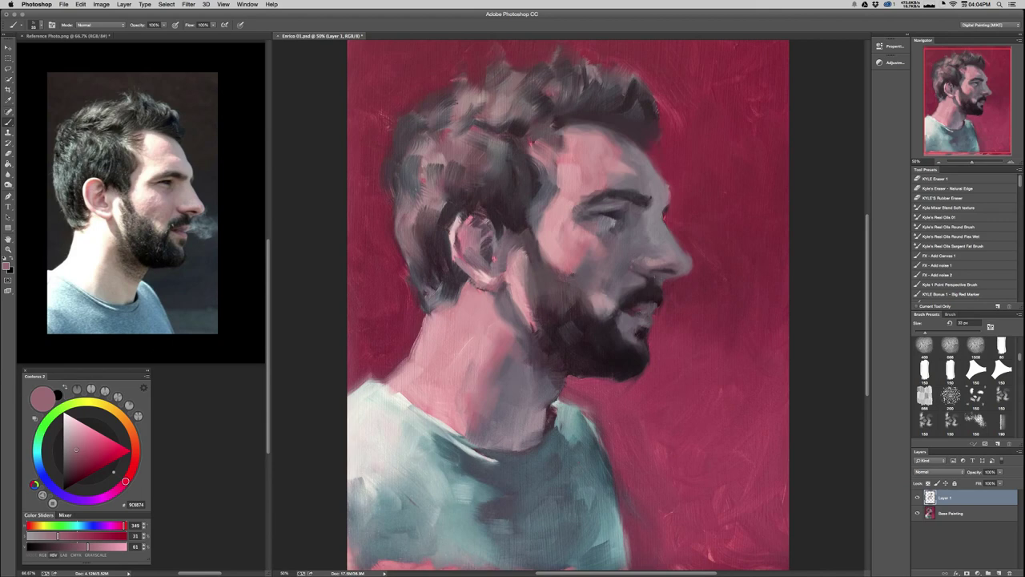
Review the portrait at a reduced size, and blend the neck beside the jaw with a dusty pink sampled from the neck.
key(super+minus)
key(super+minus)
key(super+minus)
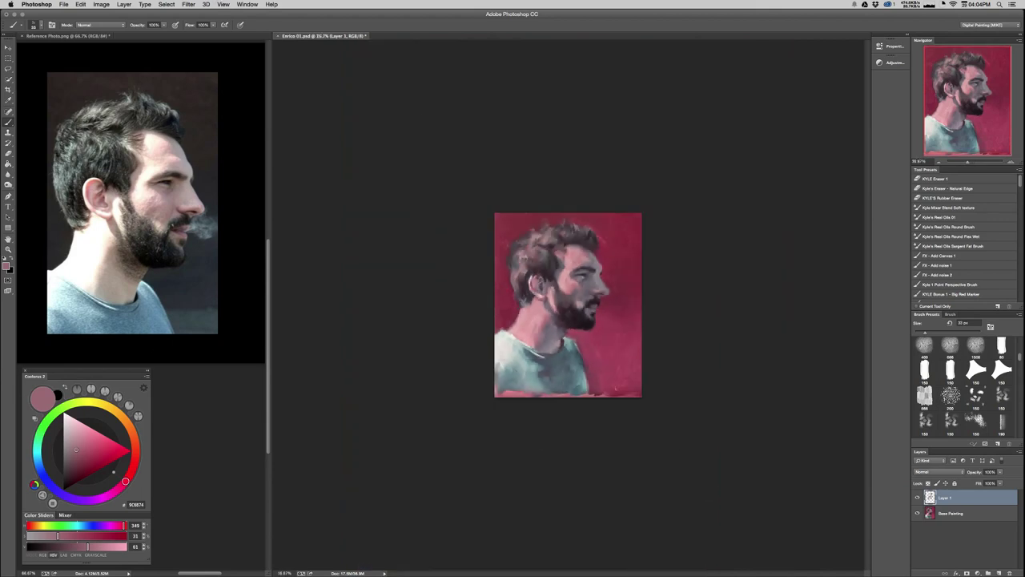
key(z)
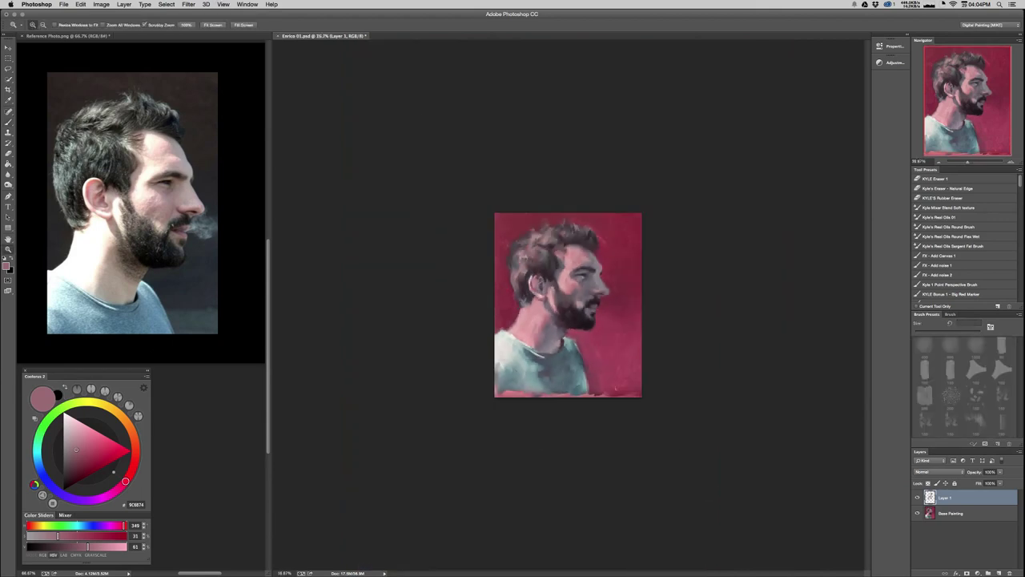
key(super+plus)
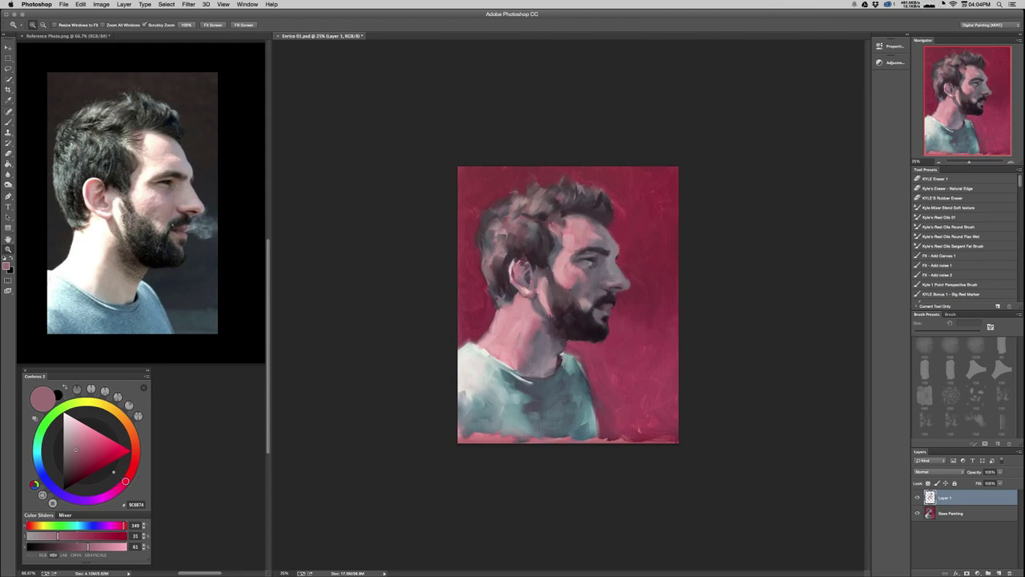
key(super+plus)
key(super+plus)
key(b)
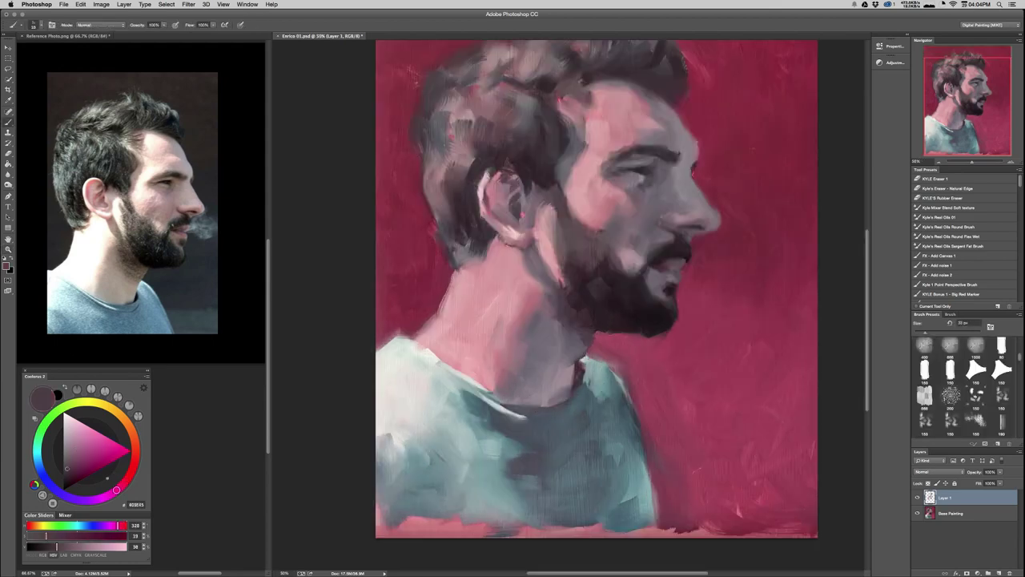
alt+click(542, 288)
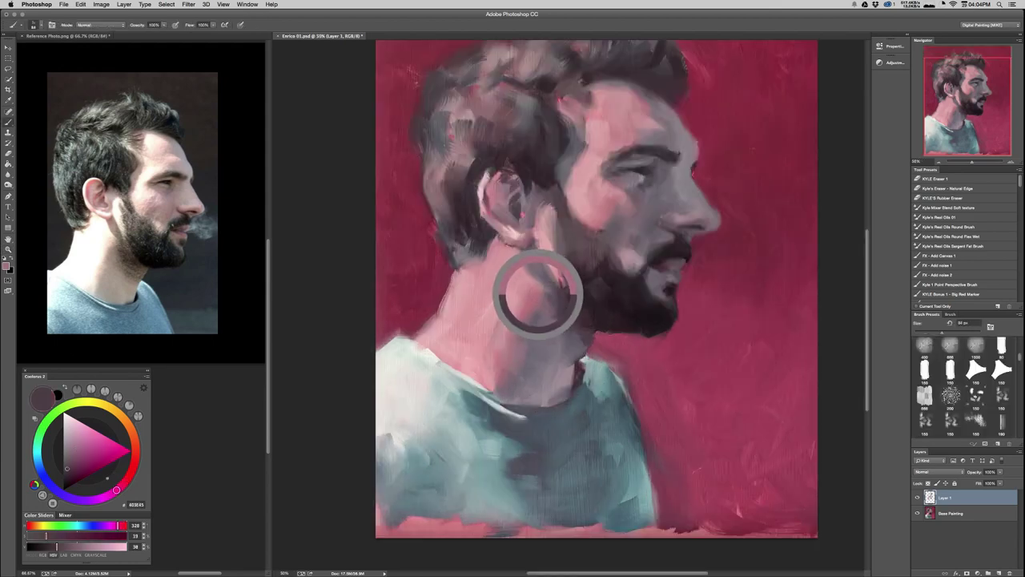
drag(557, 298, 551, 298)
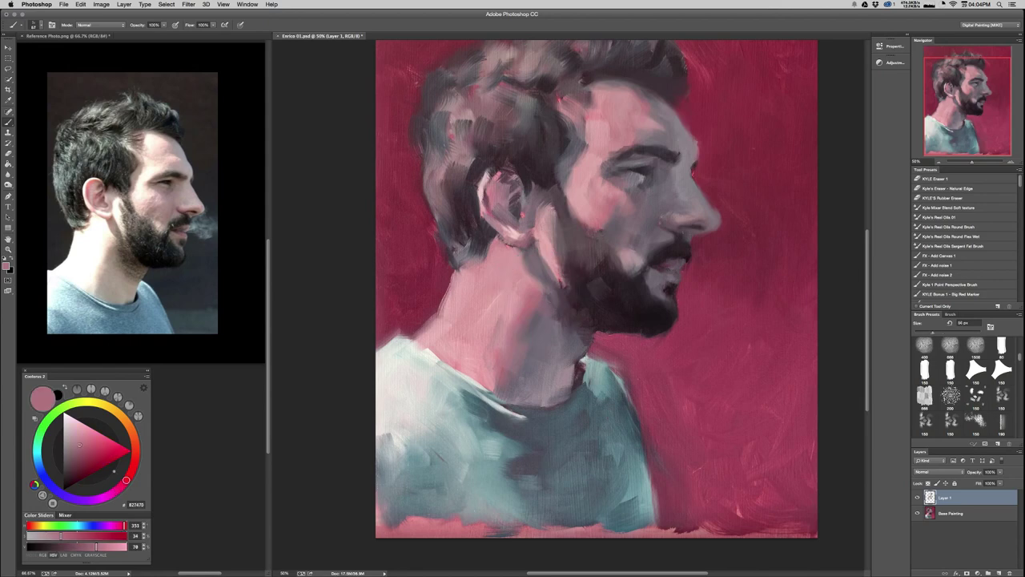
Undo the last two strokes, and rework the beard's edge against the neck with dark plum from the beard and grey-violet from the neck.
key(super+grave)
key(super+grave)
key(super+alt+z)
key(super+alt+z)
alt+click(573, 302)
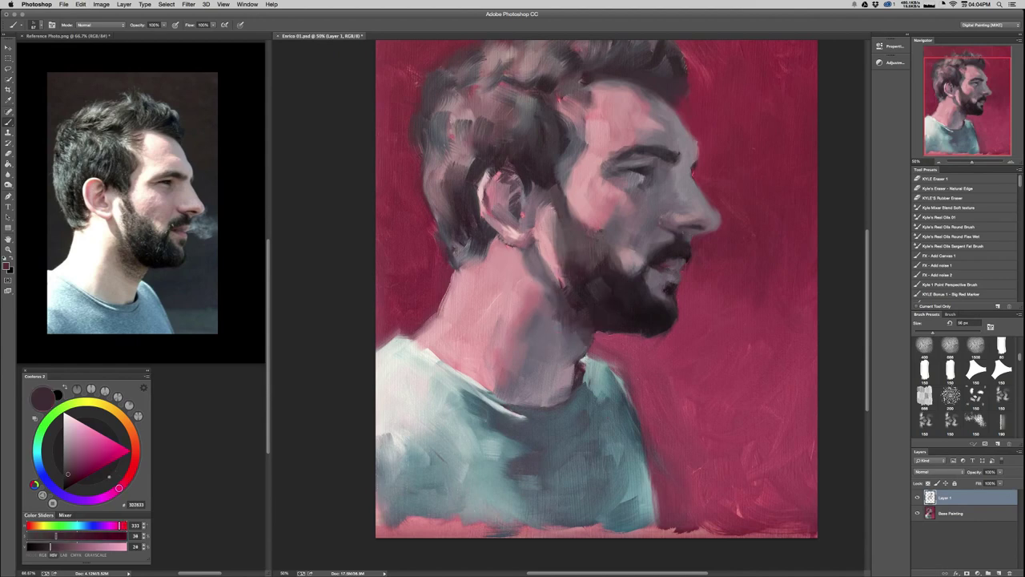
alt+click(581, 291)
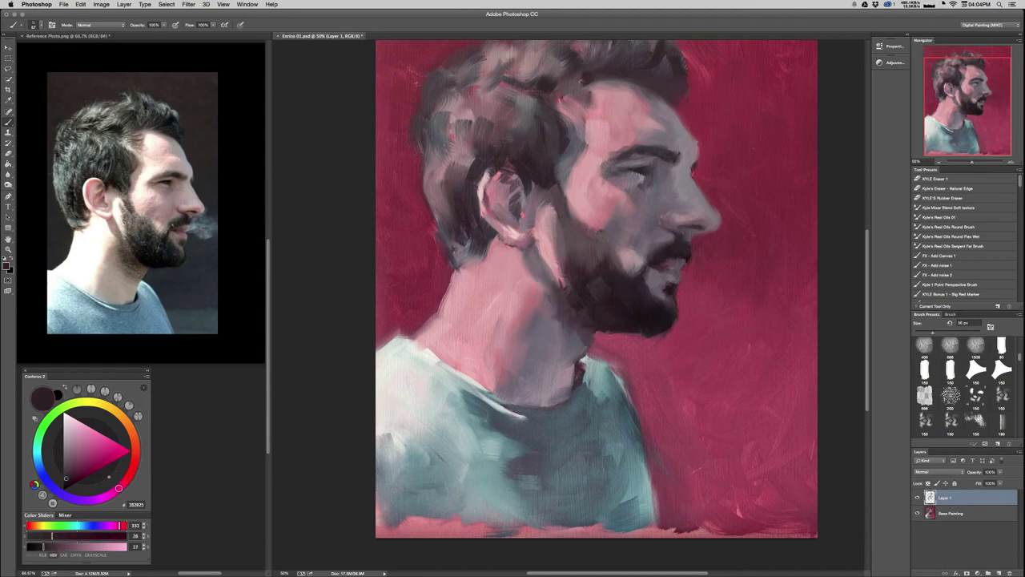
drag(551, 301, 558, 329)
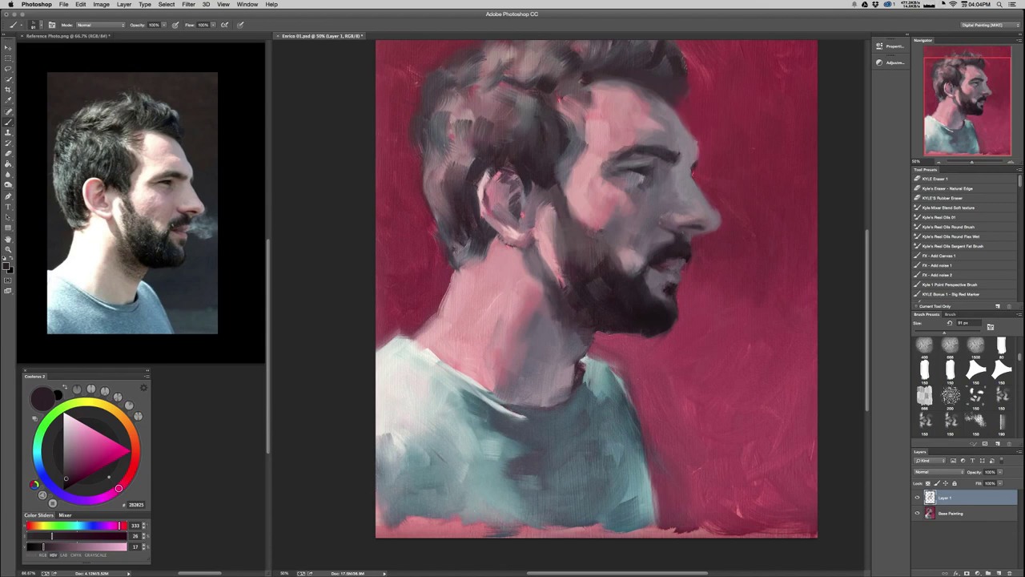
alt+click(547, 311)
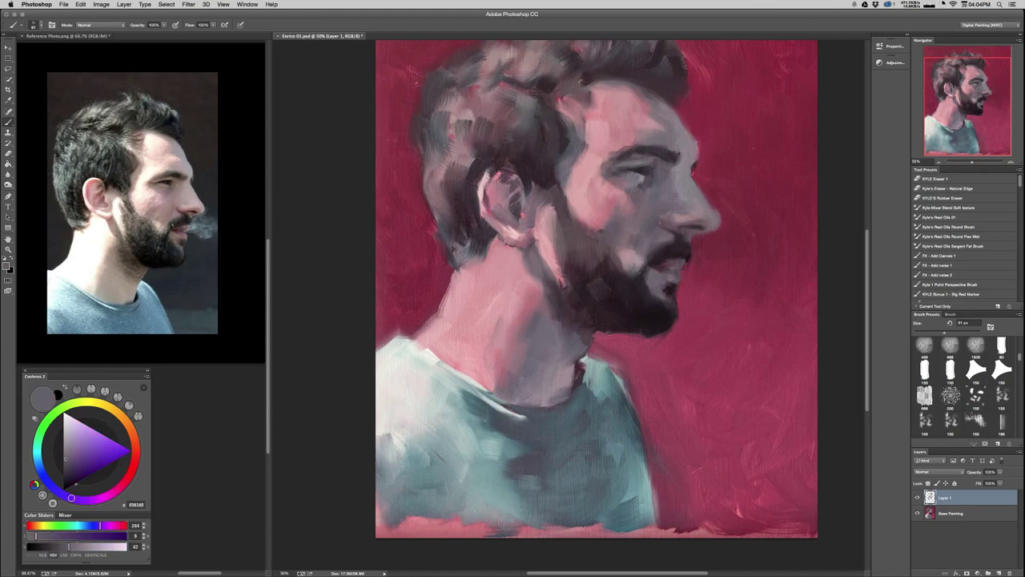
drag(587, 329, 594, 334)
Check the stream chat in Chrome, and define the beard's underside below the jaw with a near-black sampled from the chin.
key(super+Tab)
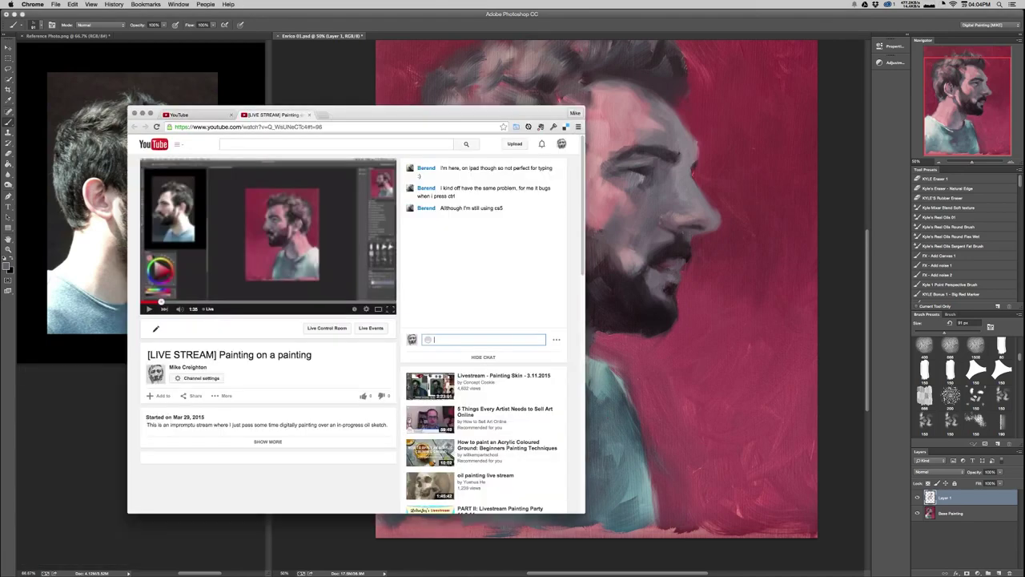
key(super+Tab)
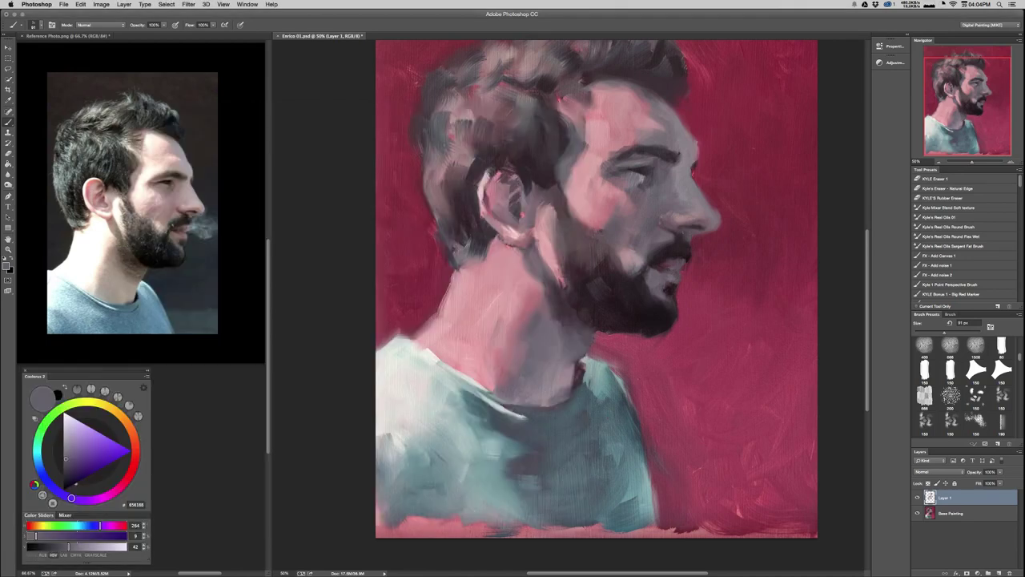
alt+click(643, 331)
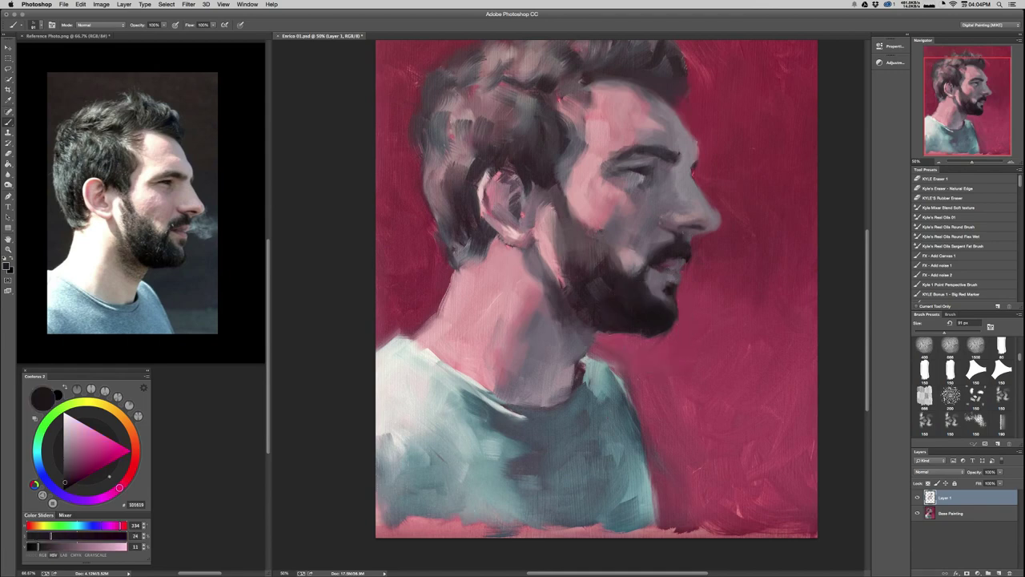
drag(595, 331, 626, 337)
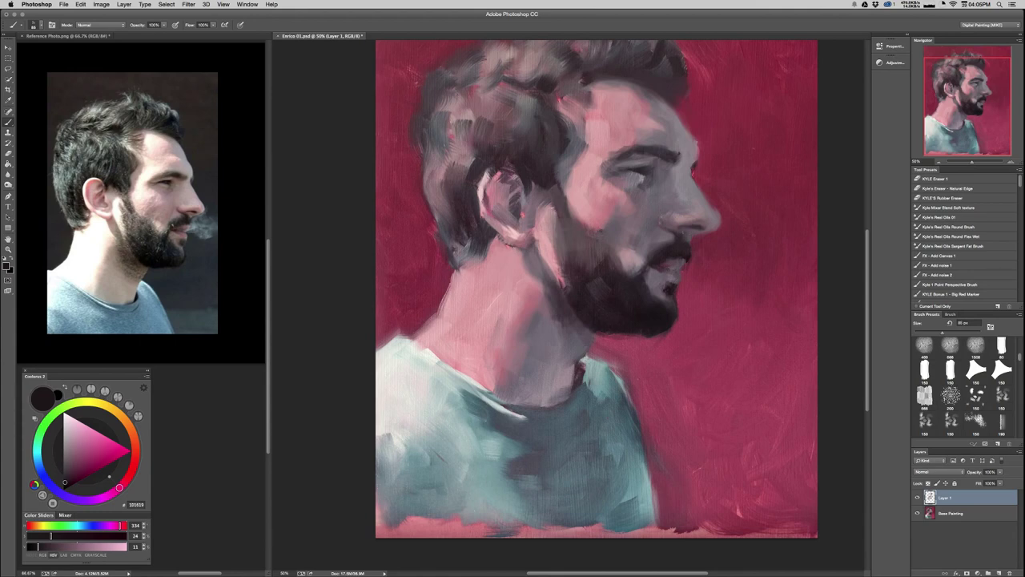
alt+click(588, 261)
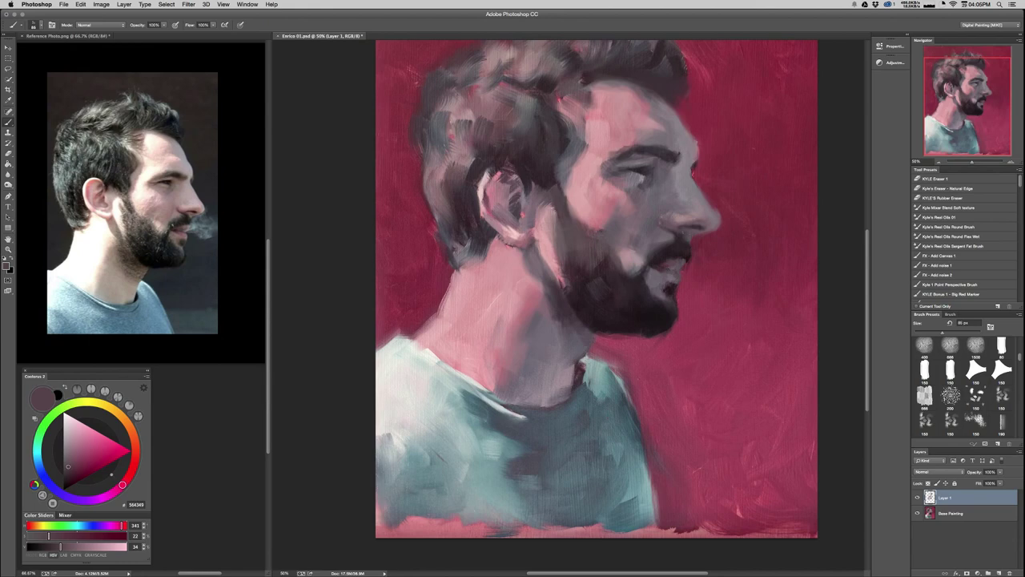
Review the whole portrait at several reduced sizes and flipped upside down, checking its overall shapes and values against the reference photo.
key(super+minus)
key(super+minus)
key(super+minus)
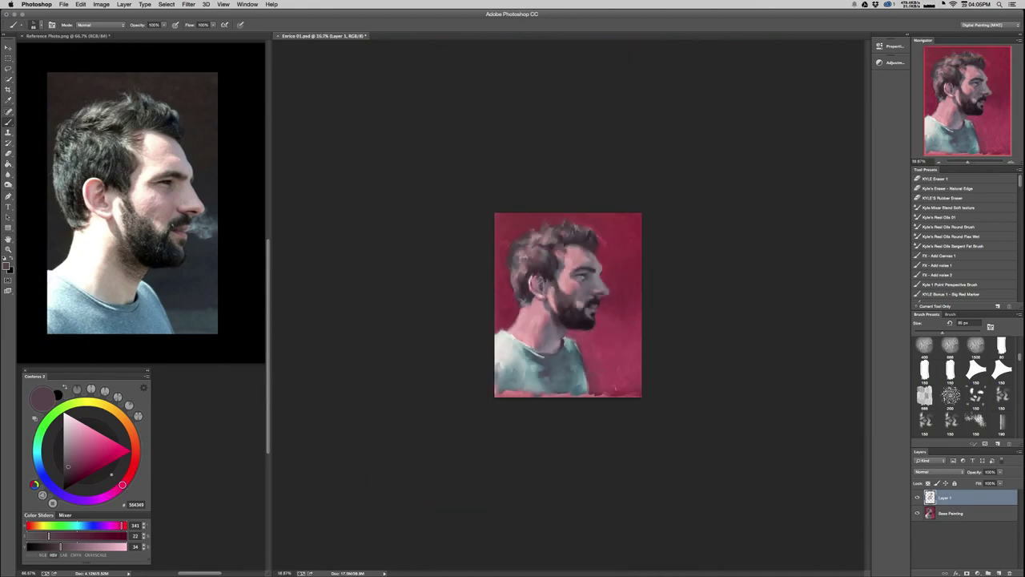
key(super+plus)
key(super+plus)
key(super+plus)
key(super+minus)
key(super+minus)
key(super+minus)
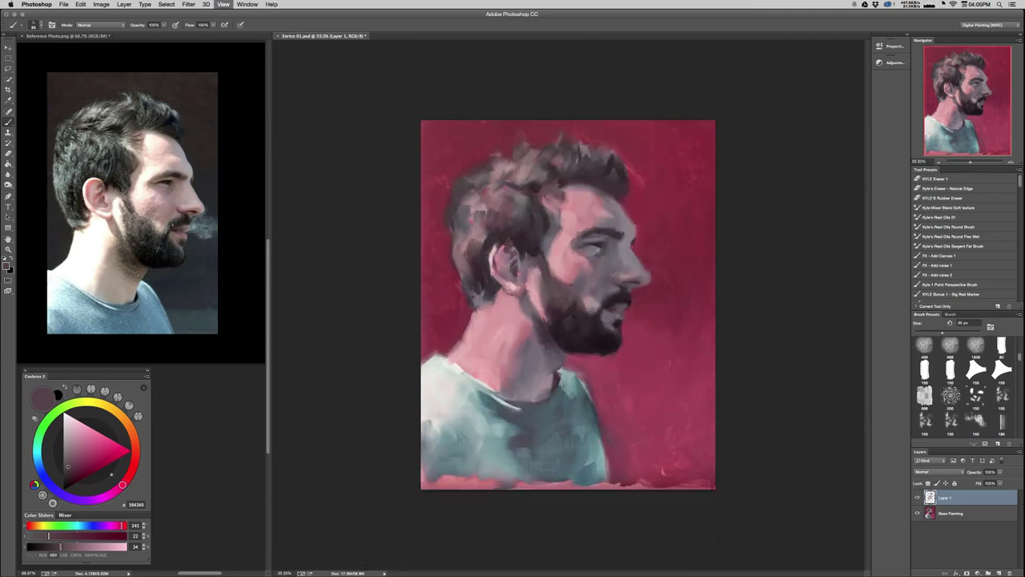
key(F3)
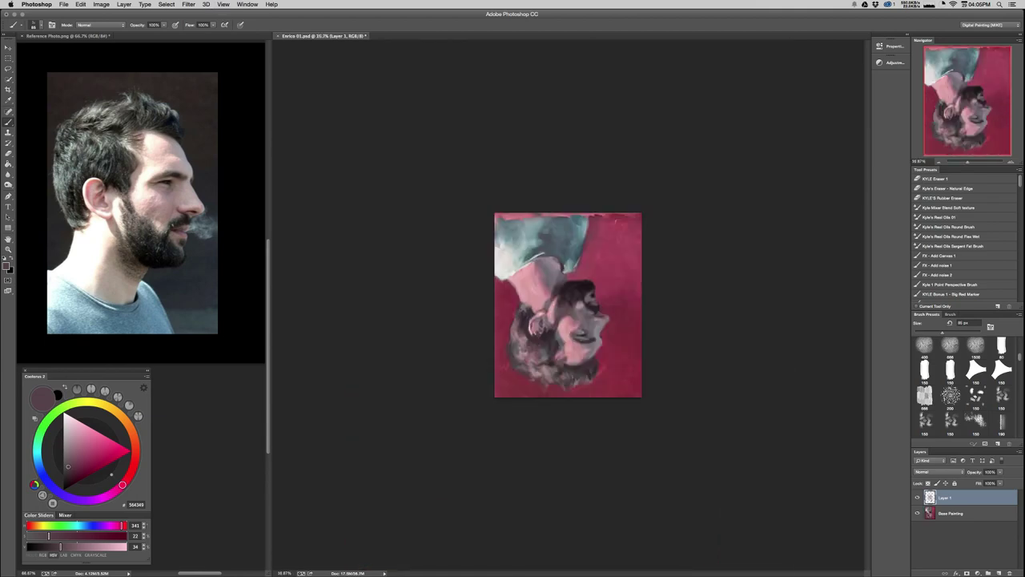
key(ctrl+Tab)
key(F3)
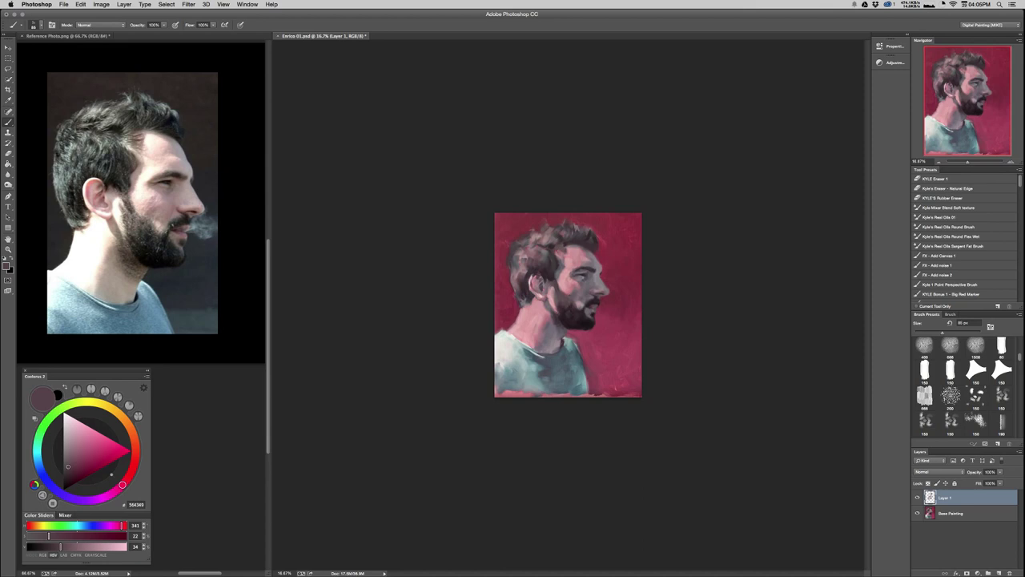
key(super+plus)
key(super+plus)
key(super+plus)
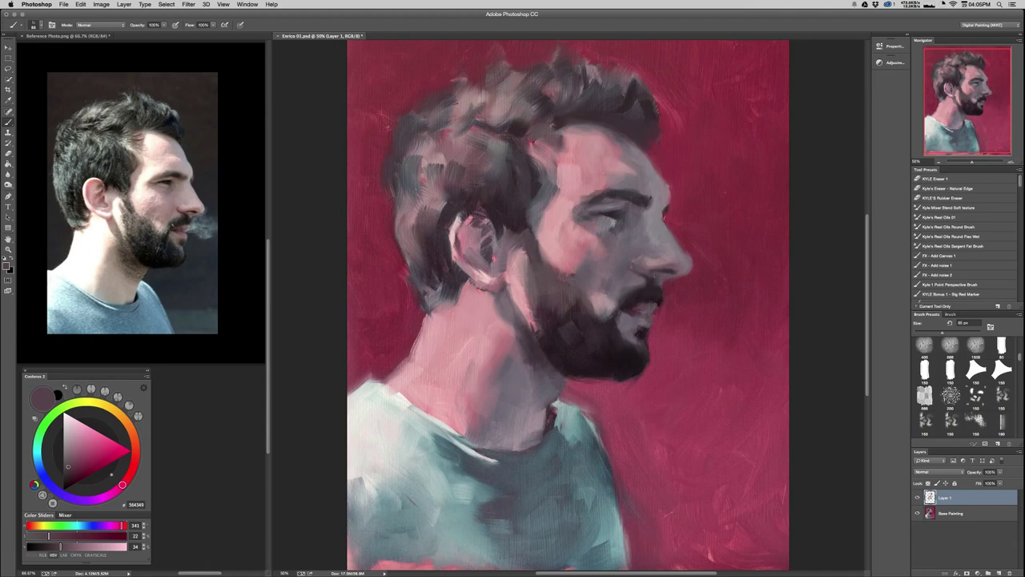
Deepen the hair above the ear and the sideburn beside it with dark plums sampled from the beard and sideburn.
drag(566, 281, 560, 318)
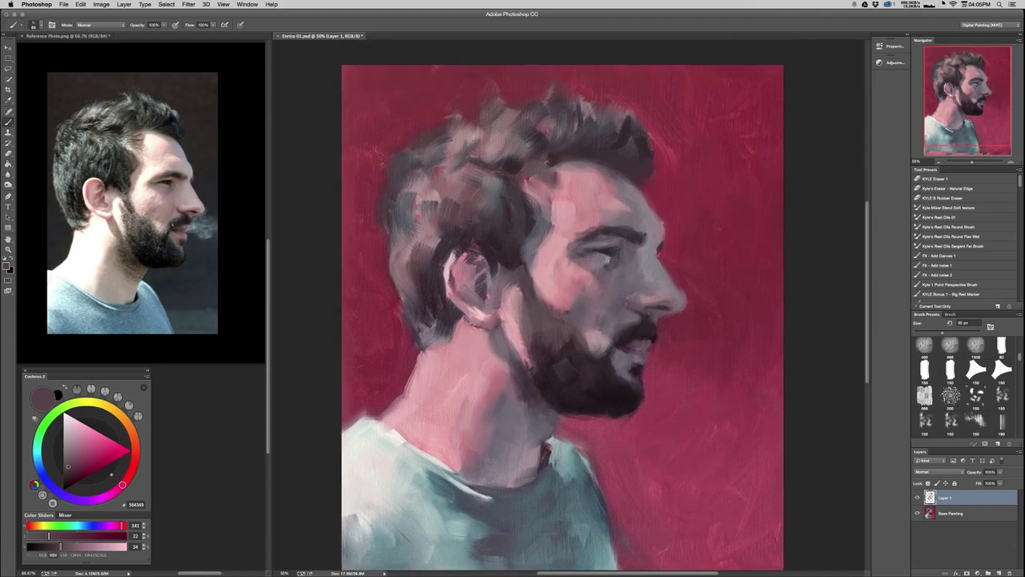
alt+click(561, 365)
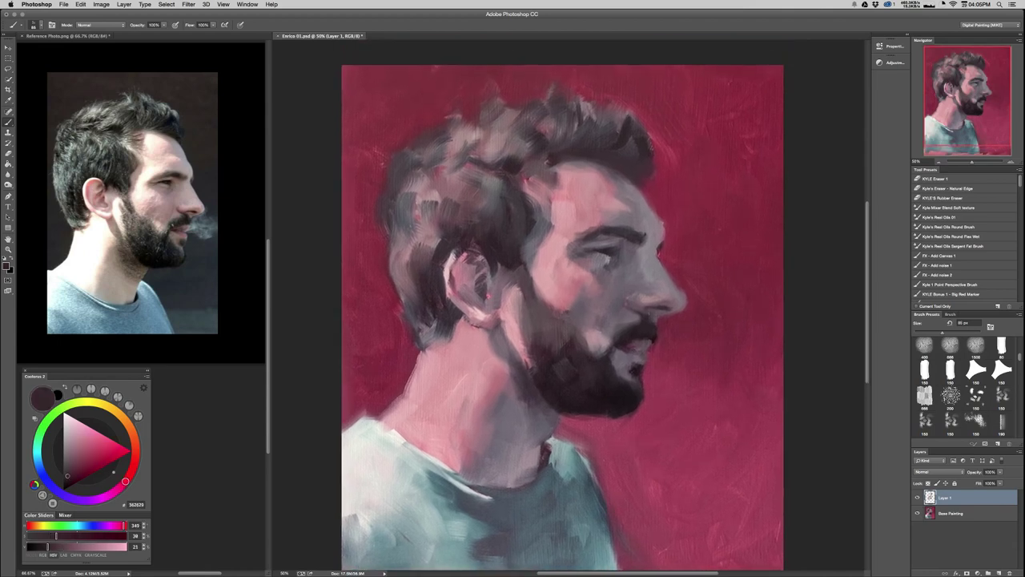
mouse_move(485, 164)
mouse_down()
mouse_move(522, 146)
mouse_move(511, 138)
mouse_up()
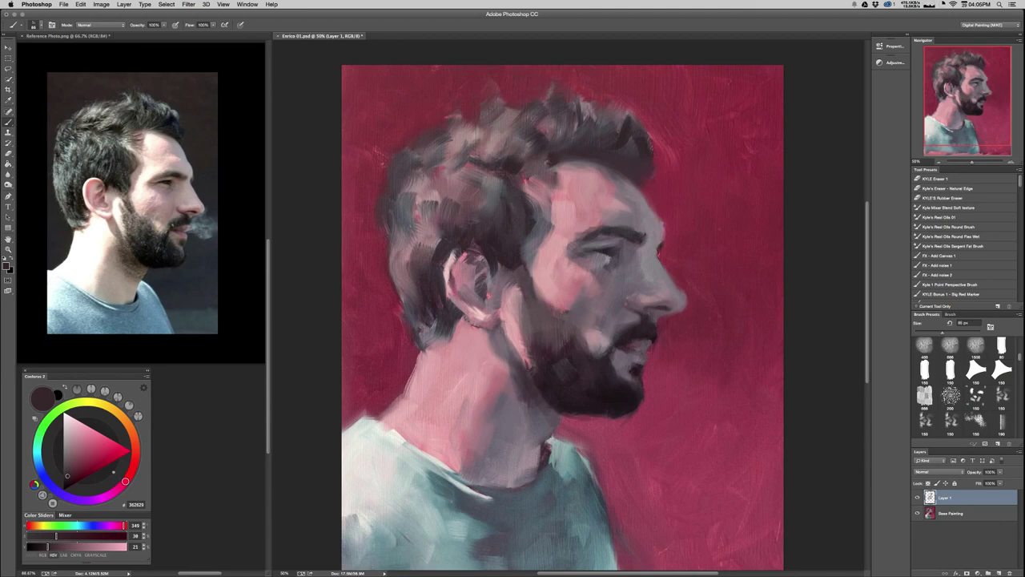
alt+click(499, 251)
drag(497, 264, 492, 285)
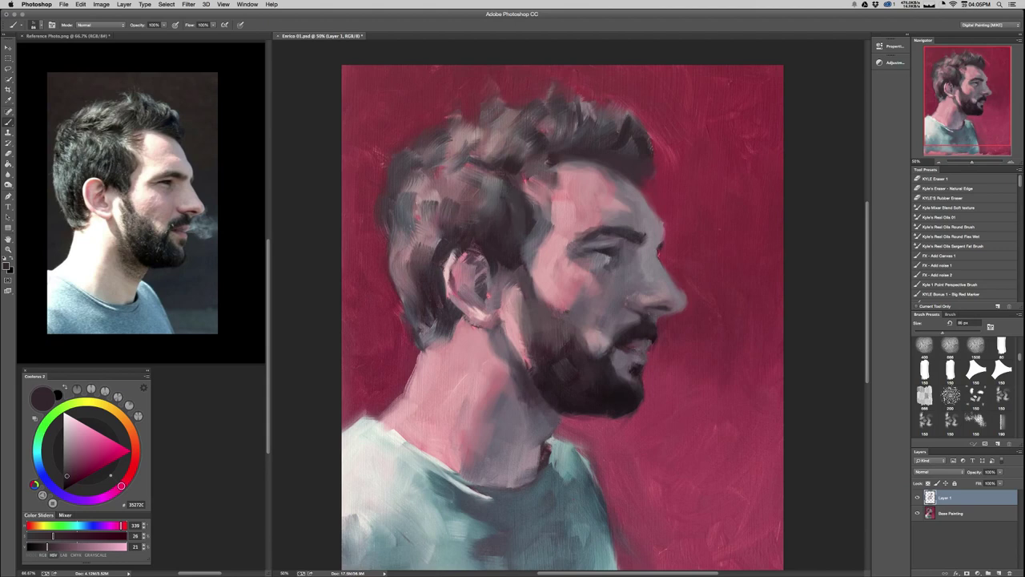
alt+click(492, 203)
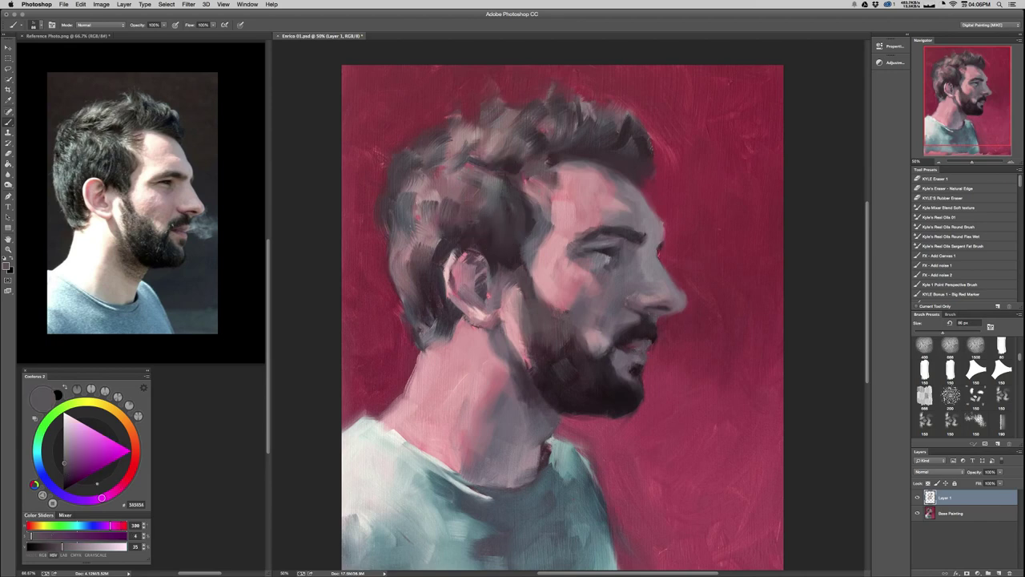
Check the portrait at a reduced size, and refine the forehead's outer contour below the hairline with crimson sampled from the background.
key(super+minus)
key(super+minus)
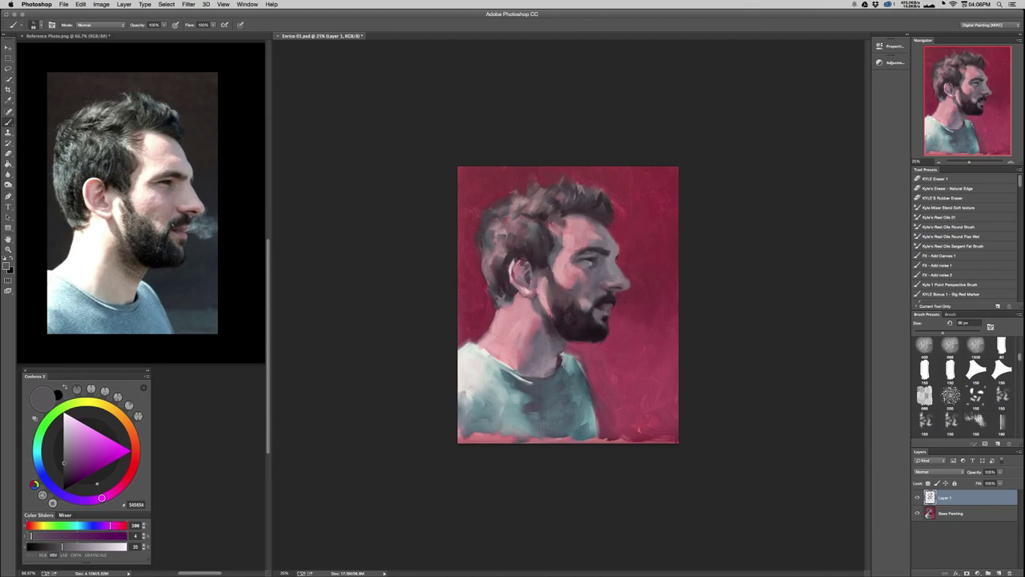
key(super+plus)
key(super+plus)
alt+click(671, 171)
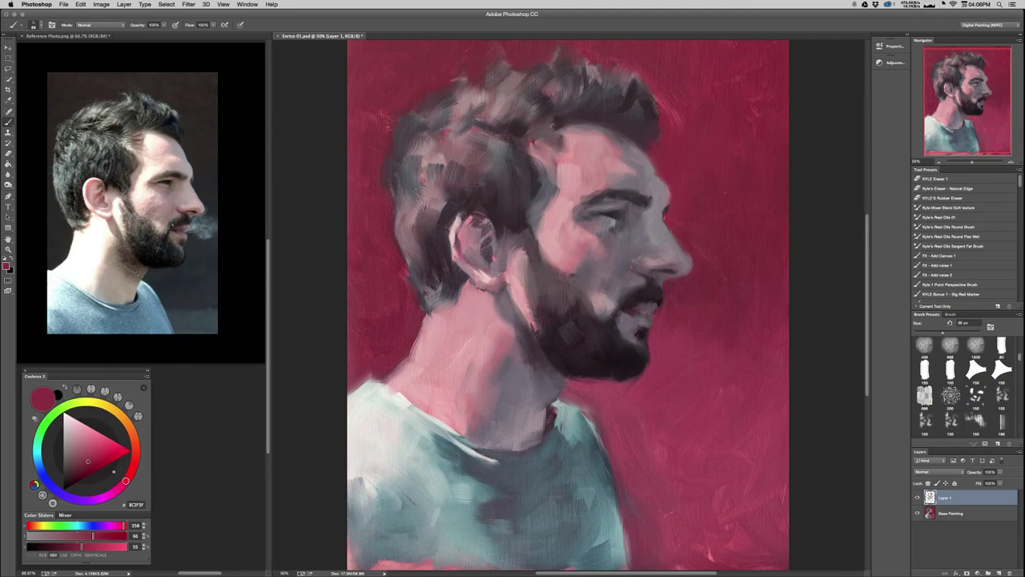
drag(661, 159, 657, 159)
alt+click(650, 175)
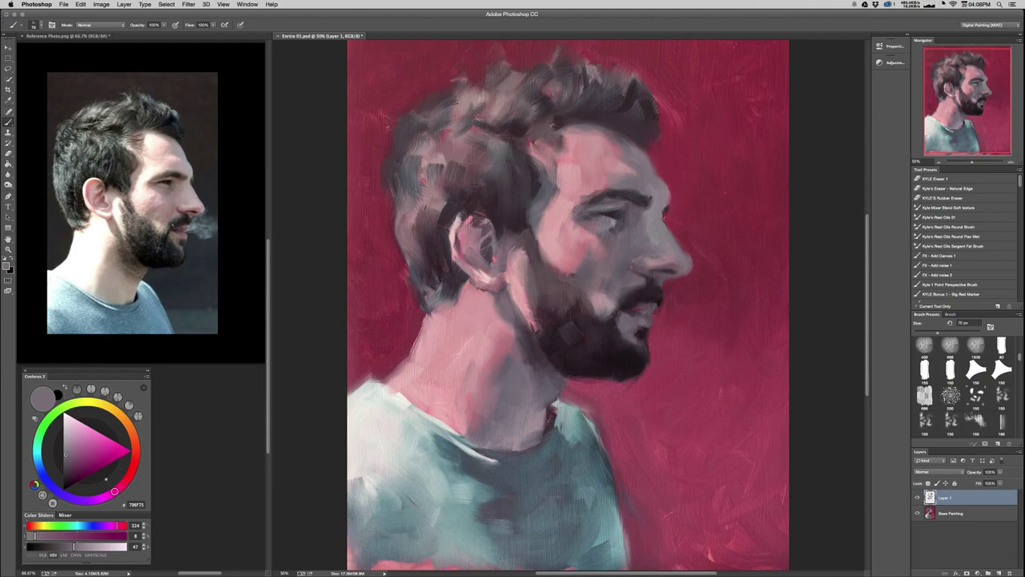
alt+click(677, 160)
drag(656, 153, 645, 153)
alt+click(626, 130)
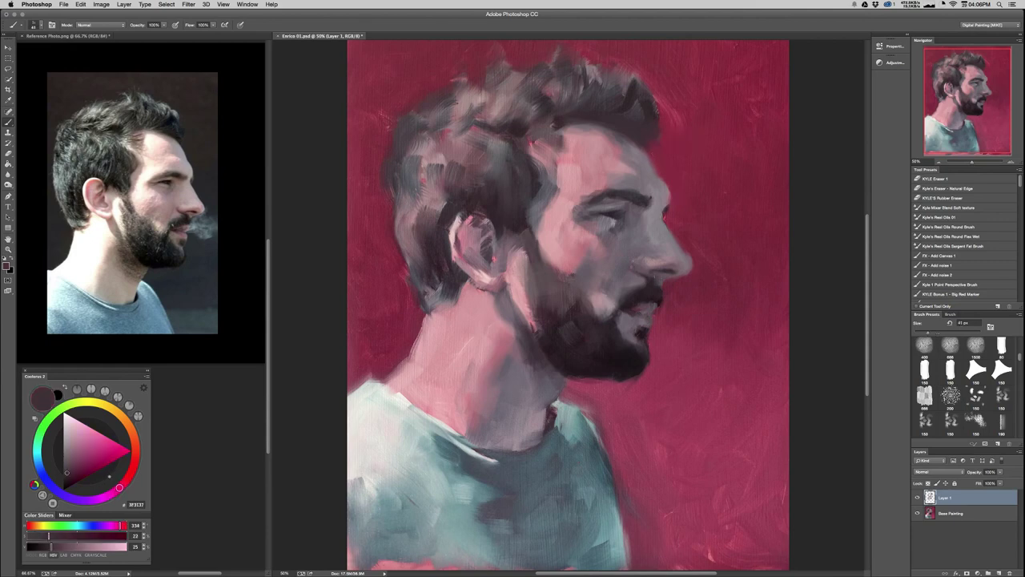
Shift a mauve sampled from the forehead to a cooler violet, and paint the skin between the brow and the nose bridge.
alt+click(643, 155)
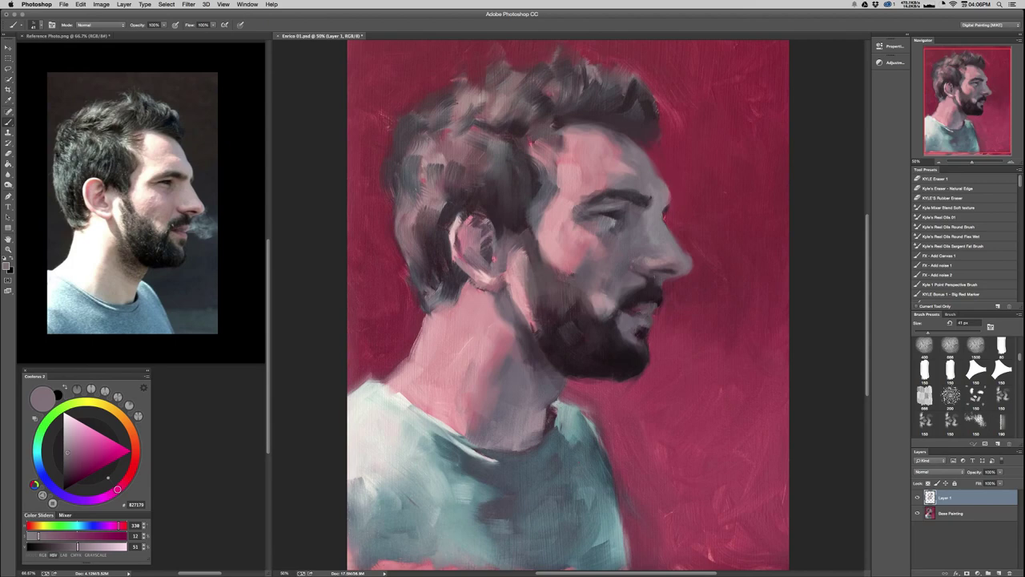
drag(117, 488, 80, 500)
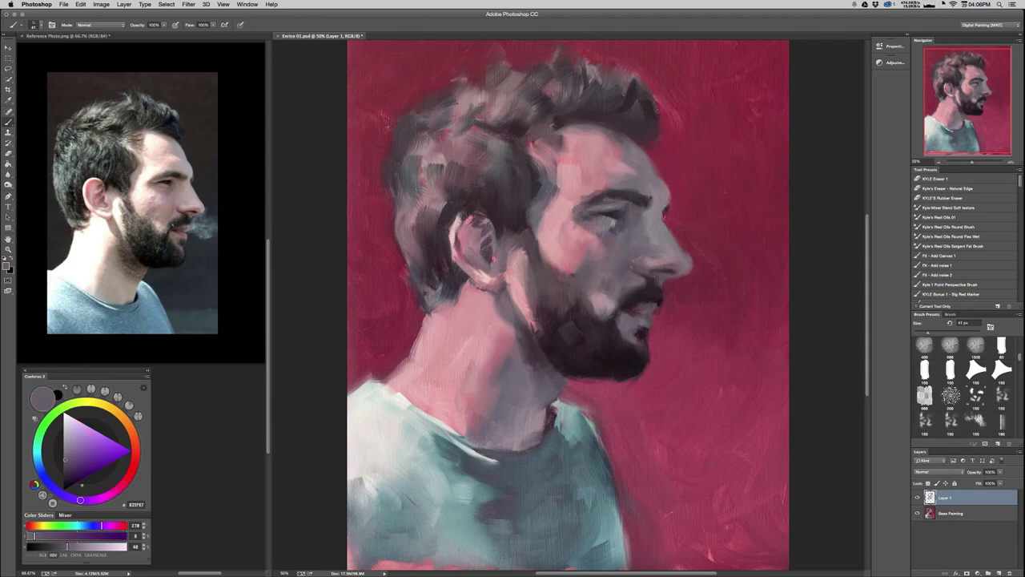
drag(639, 210, 650, 209)
key(super+minus)
key(super+minus)
key(super+minus)
key(super+minus)
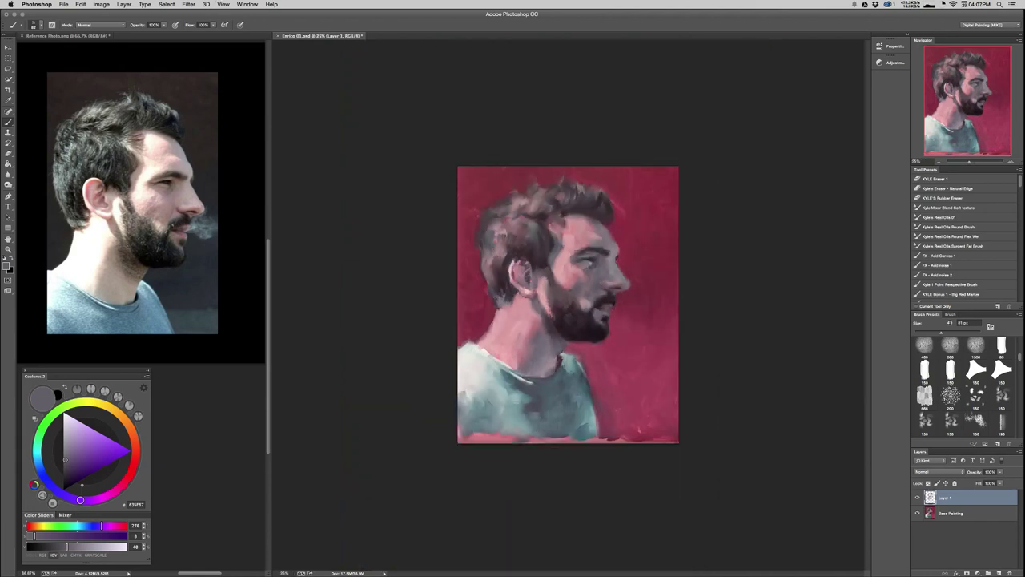
Soften the shaded skin below the eye with a grey-violet sampled from the cheek.
key(super+plus)
key(super+plus)
key(super+plus)
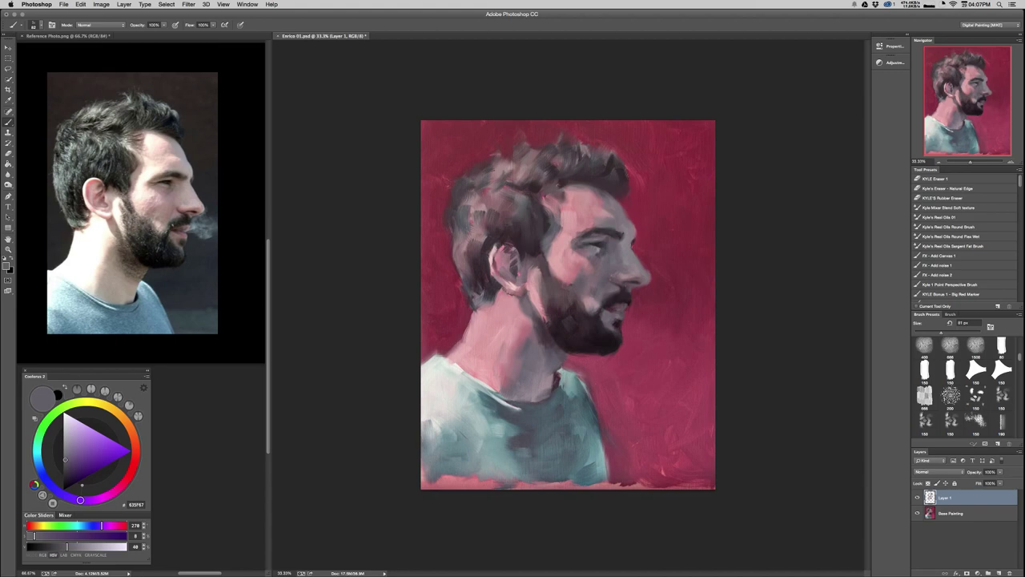
alt+click(613, 258)
drag(612, 250, 622, 249)
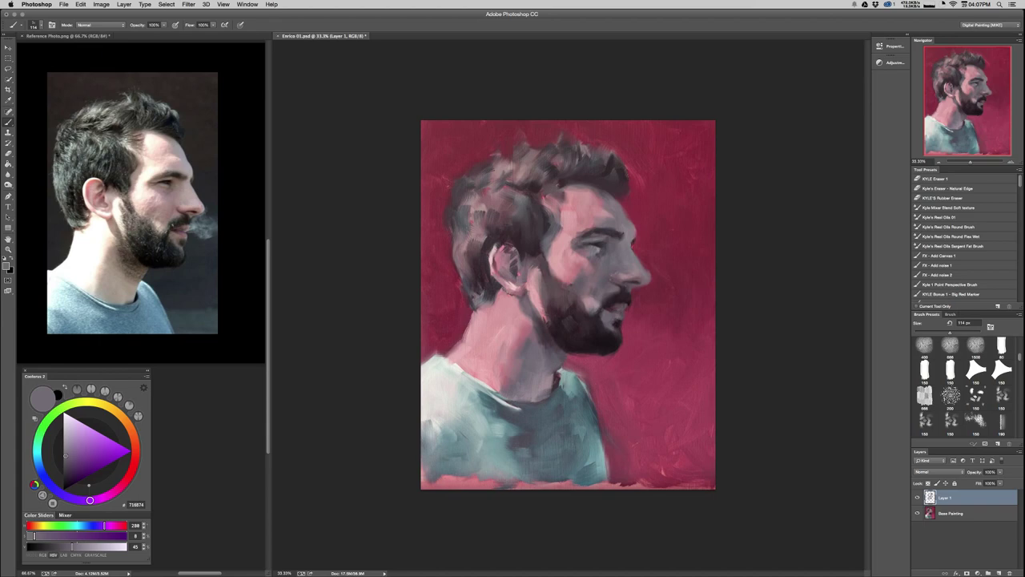
Blend the forehead above the eyebrow with a pale pink and muted mauves sampled from the surrounding skin.
alt+click(601, 212)
alt+click(608, 214)
mouse_move(607, 214)
mouse_down()
mouse_move(595, 215)
mouse_move(618, 220)
mouse_up()
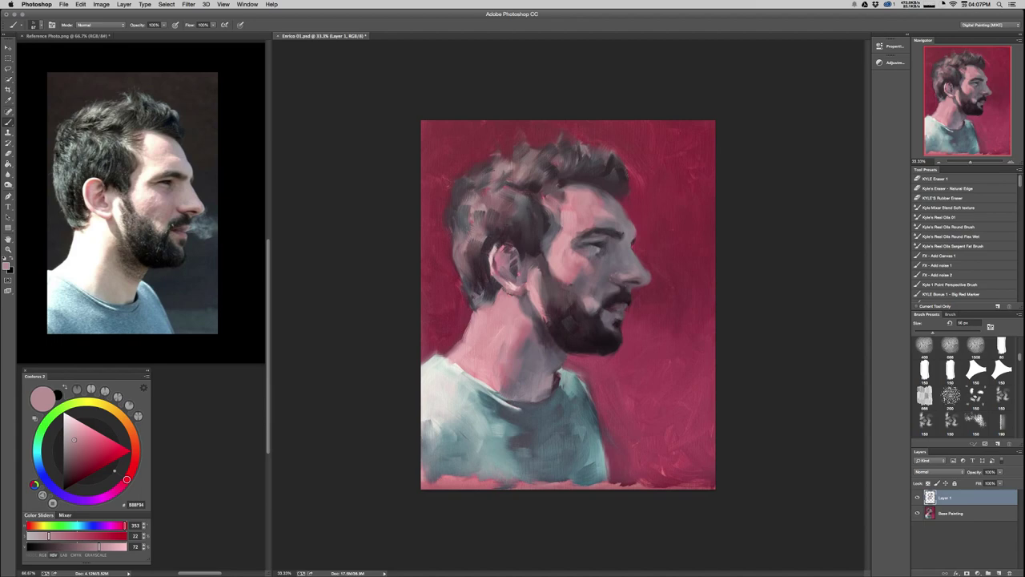
alt+click(612, 225)
alt+click(614, 225)
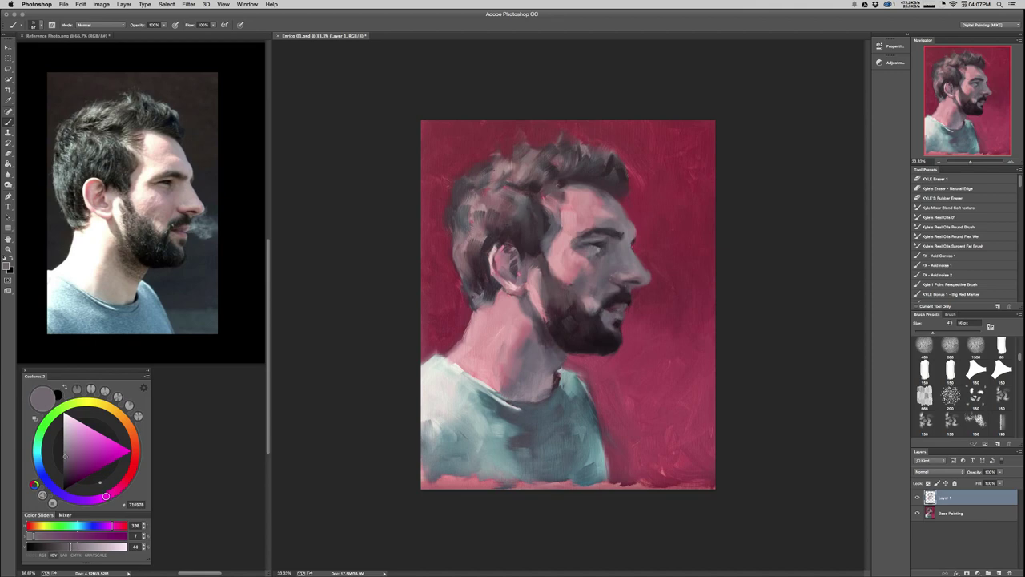
alt+click(614, 206)
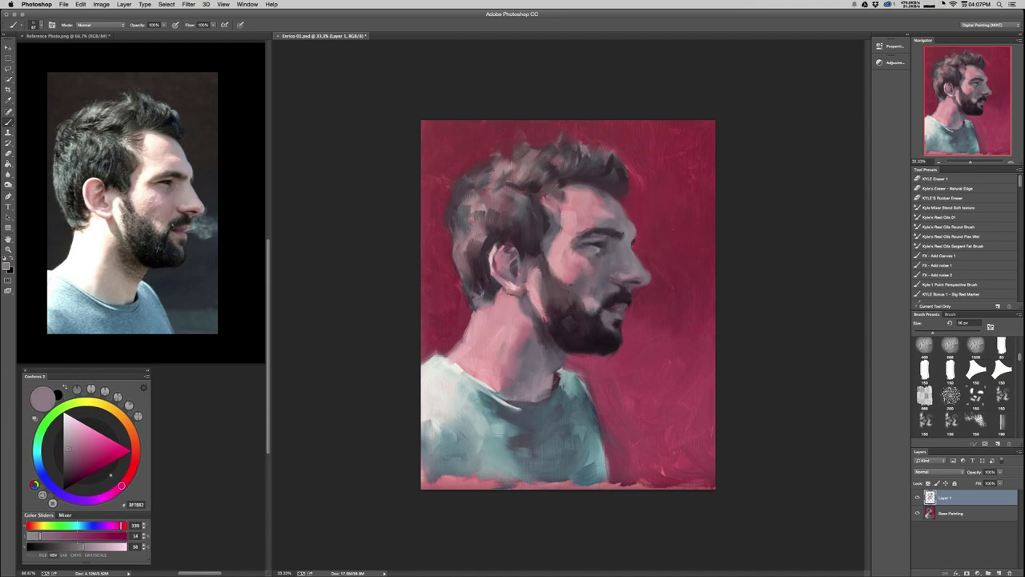
alt+click(610, 204)
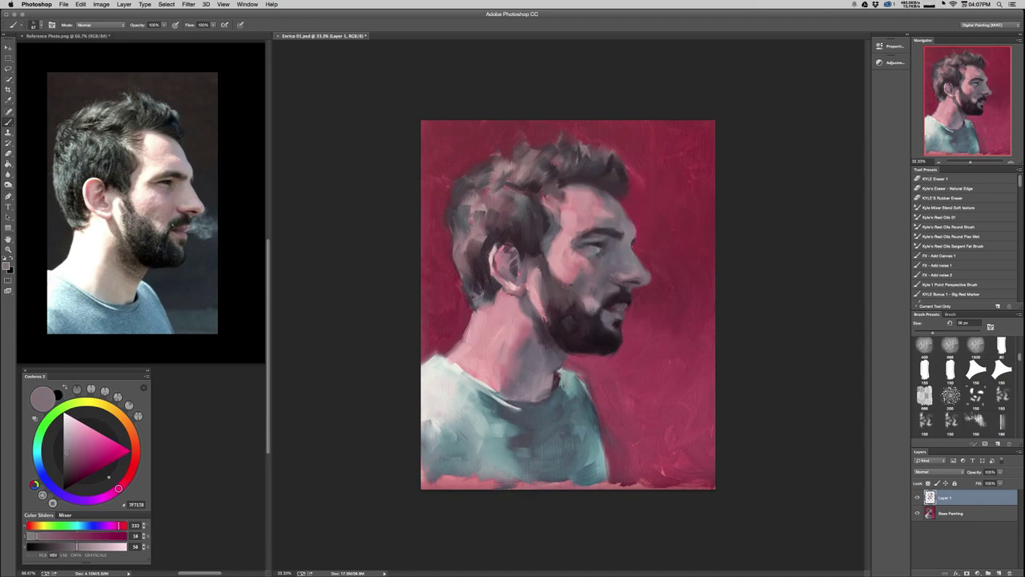
Refine the nose's contour and tip with crimson sampled from the background and muted greys and pinks sampled from the nose.
alt+click(602, 237)
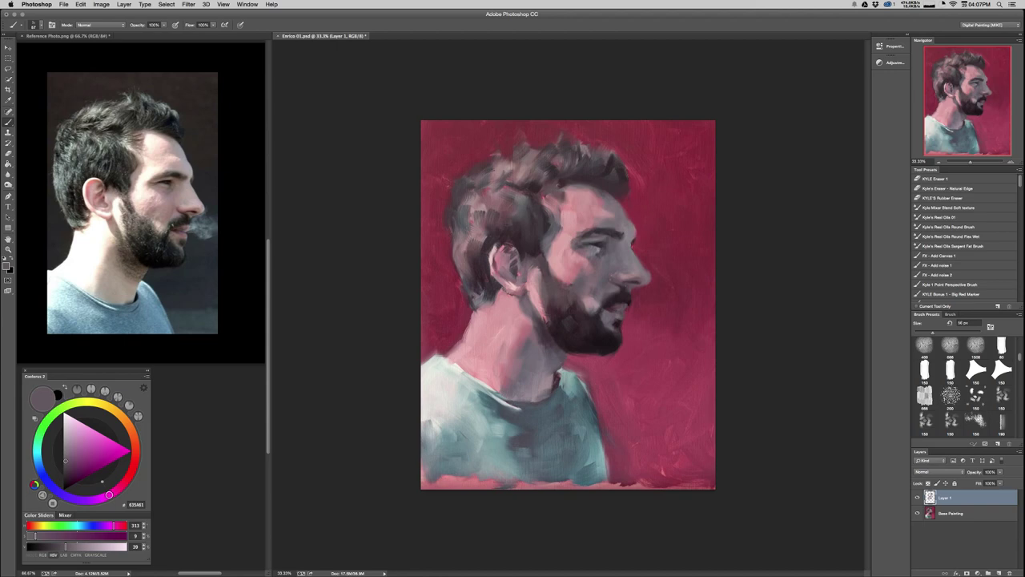
alt+click(647, 247)
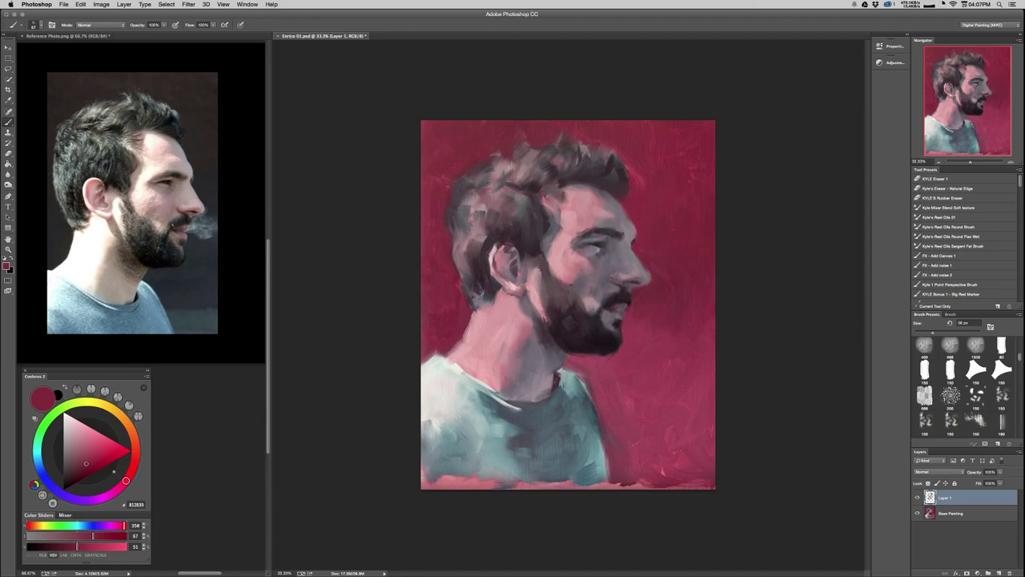
alt+click(635, 266)
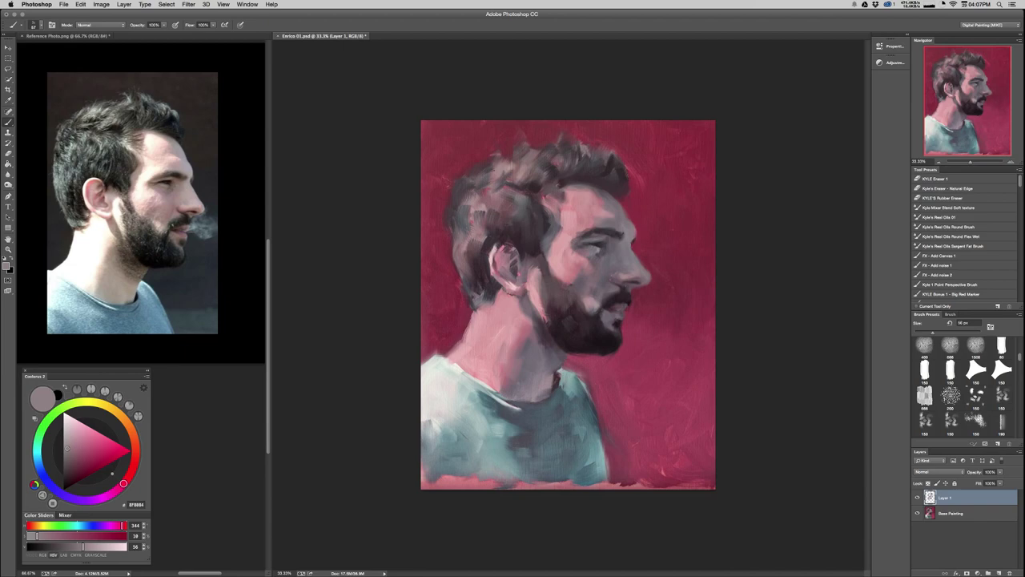
alt+click(625, 275)
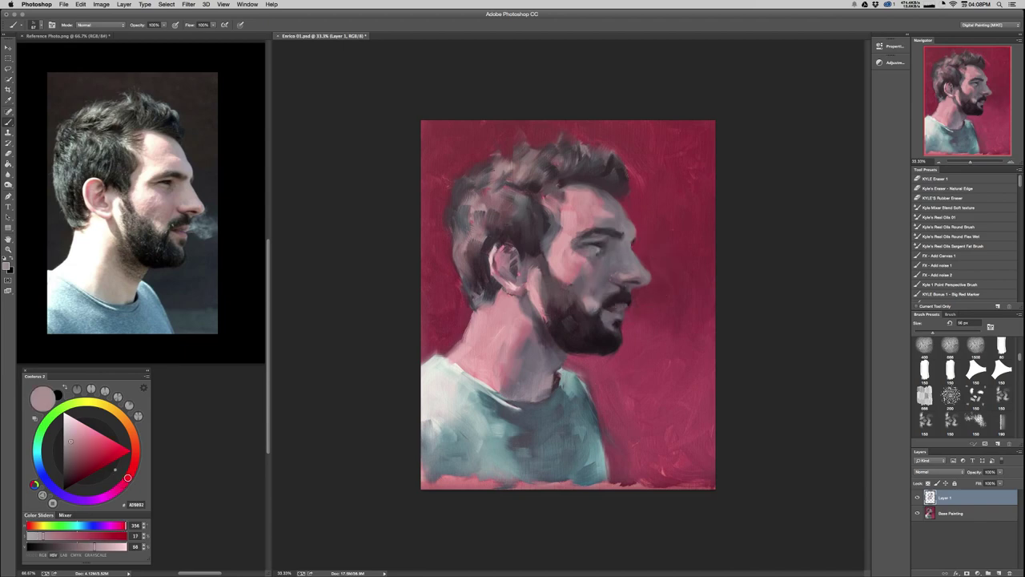
drag(648, 272, 649, 273)
drag(650, 273, 641, 273)
alt+click(631, 279)
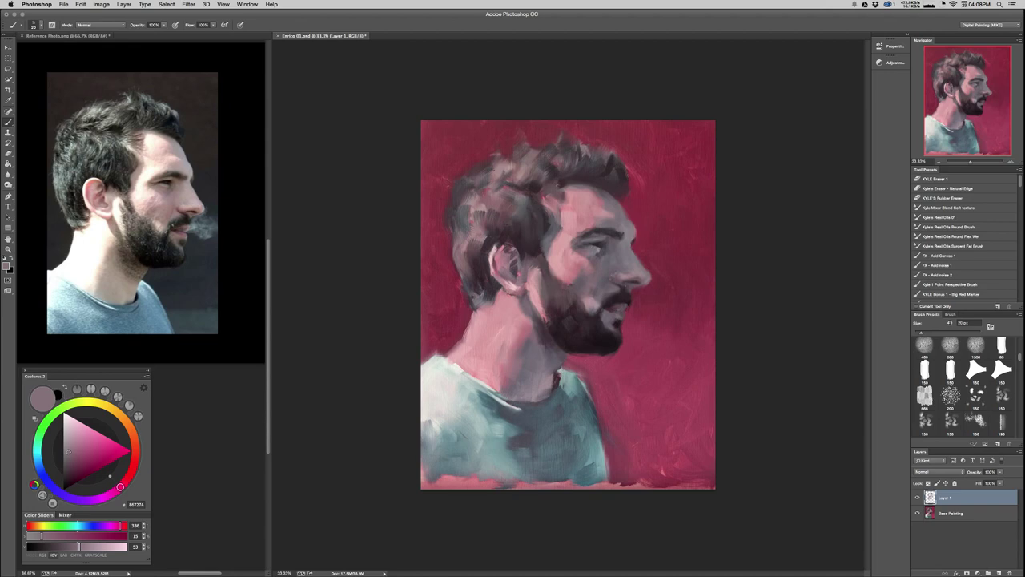
Paint the ear's upper outer rim with a pale pink highlight, and sample a dark mauve from the inner ear.
alt+click(480, 256)
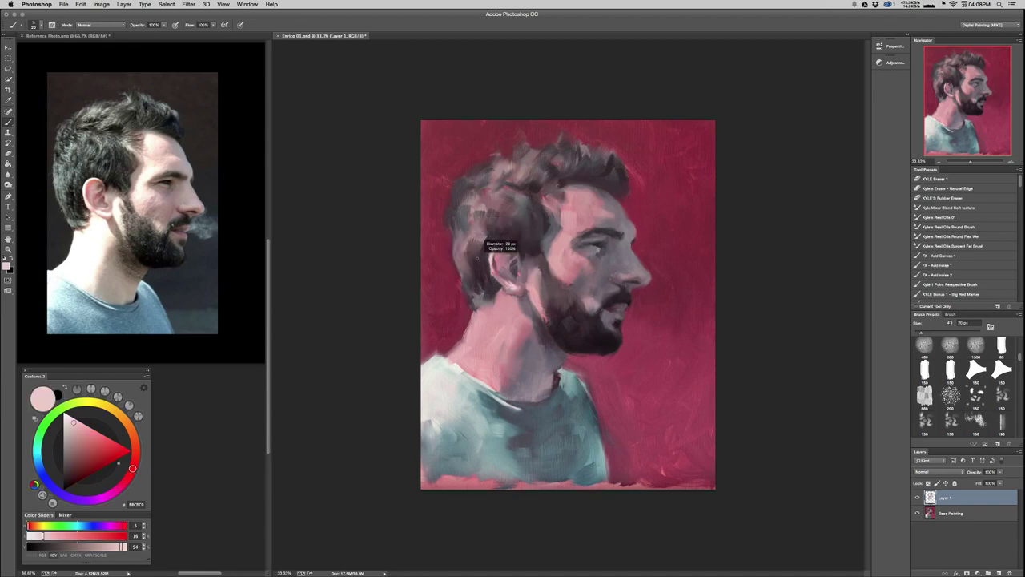
mouse_move(477, 258)
mouse_down()
mouse_move(499, 278)
mouse_move(512, 244)
mouse_up()
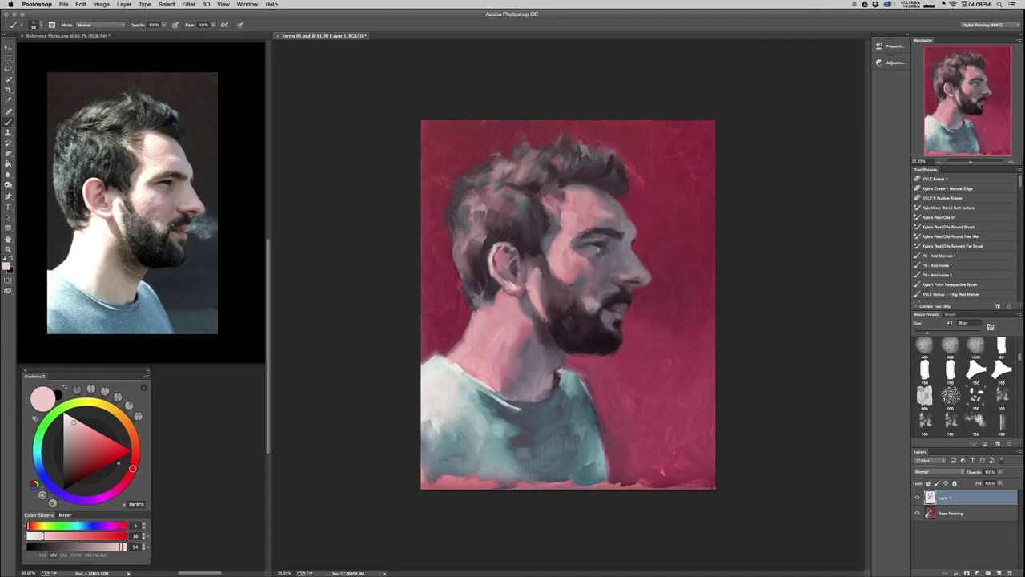
alt+click(517, 255)
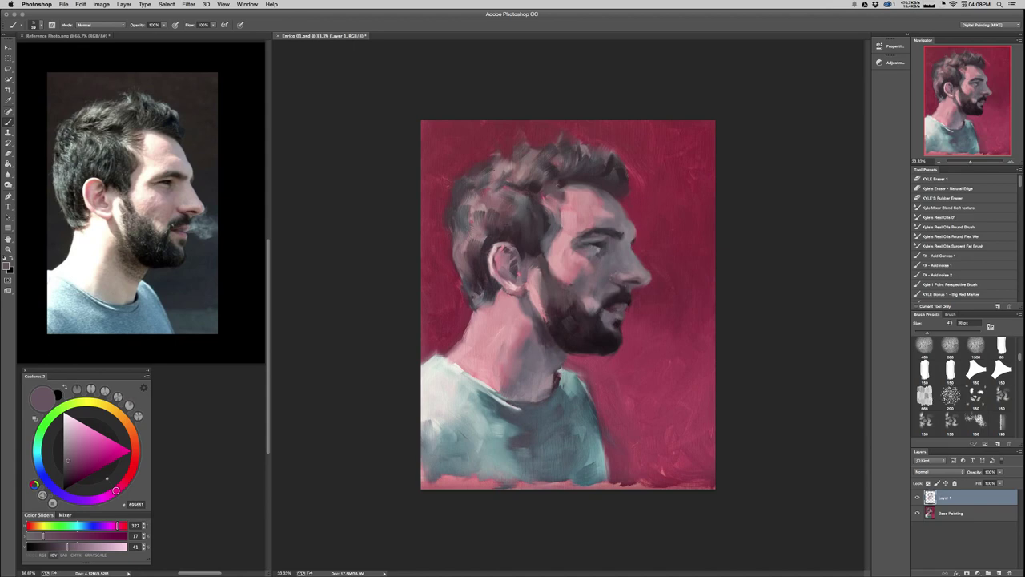
Lighten a crimson sampled from the ear to a dusty rose, and paint the upper inner fold of the ear.
alt+click(518, 273)
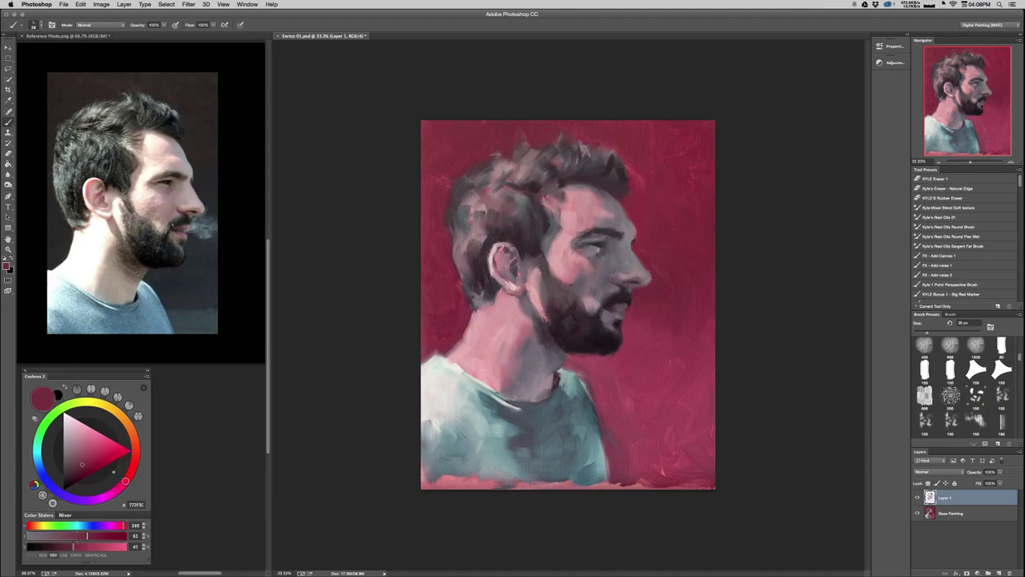
drag(126, 482, 83, 453)
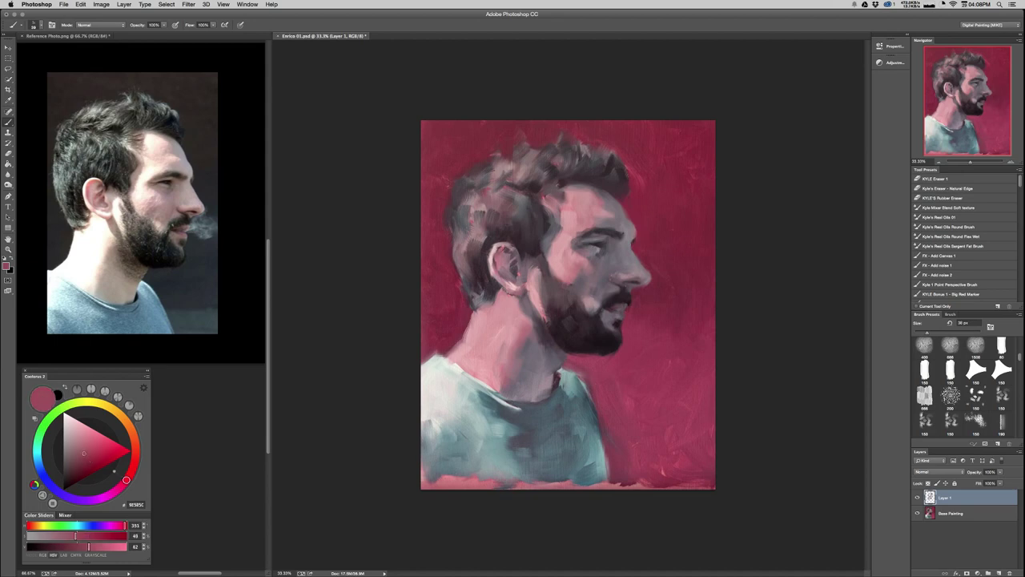
drag(498, 258, 515, 238)
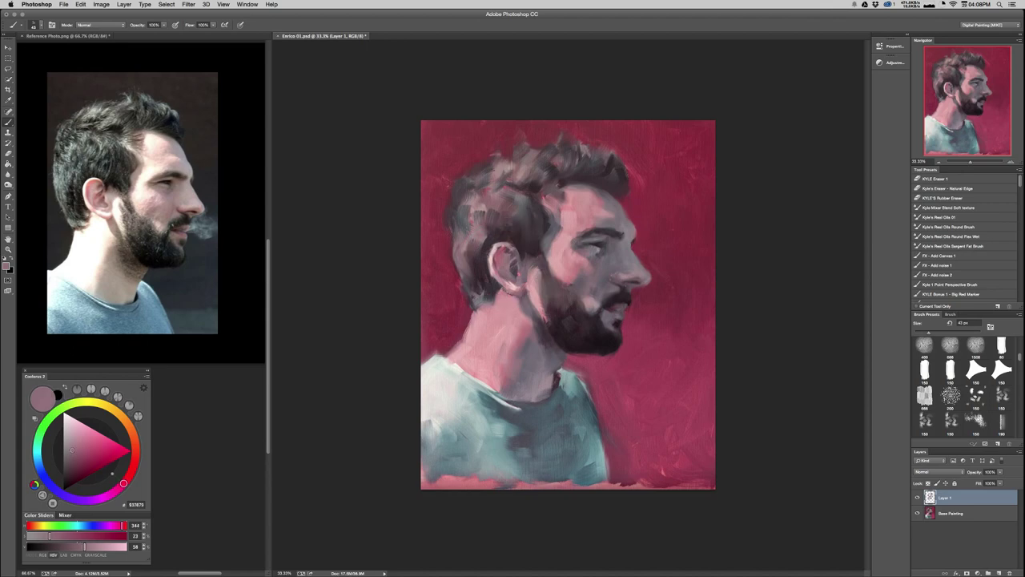
alt+click(508, 250)
drag(503, 259, 510, 256)
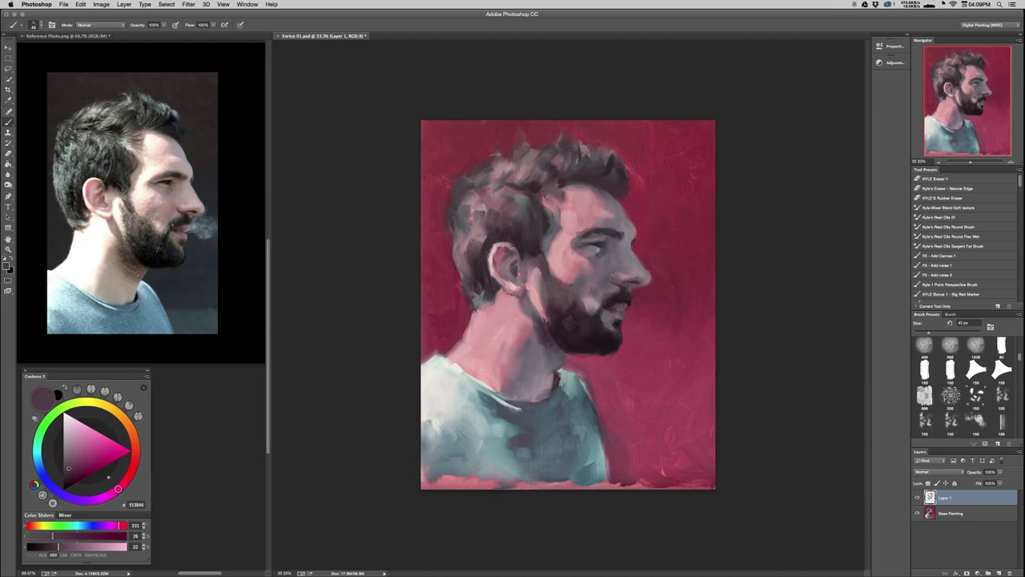
Model the ear's central hollow with dusty pink and dark mauves sampled from the ear.
alt+click(503, 282)
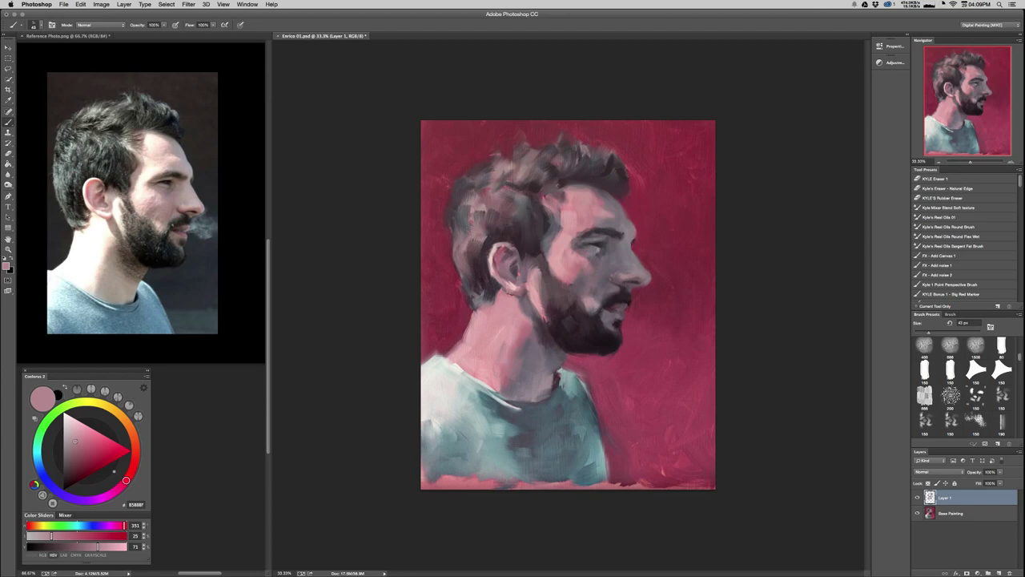
alt+click(514, 268)
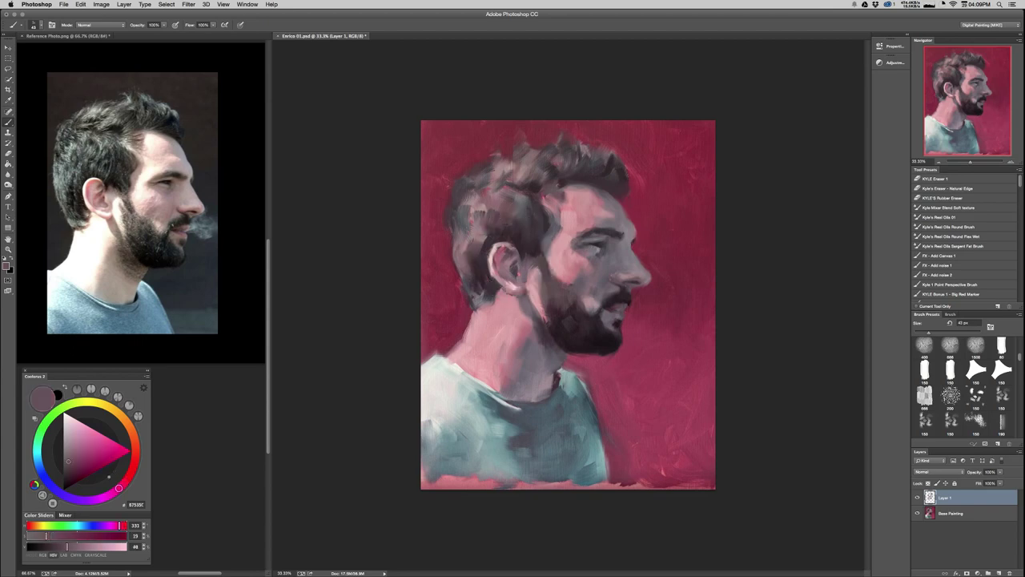
alt+click(515, 265)
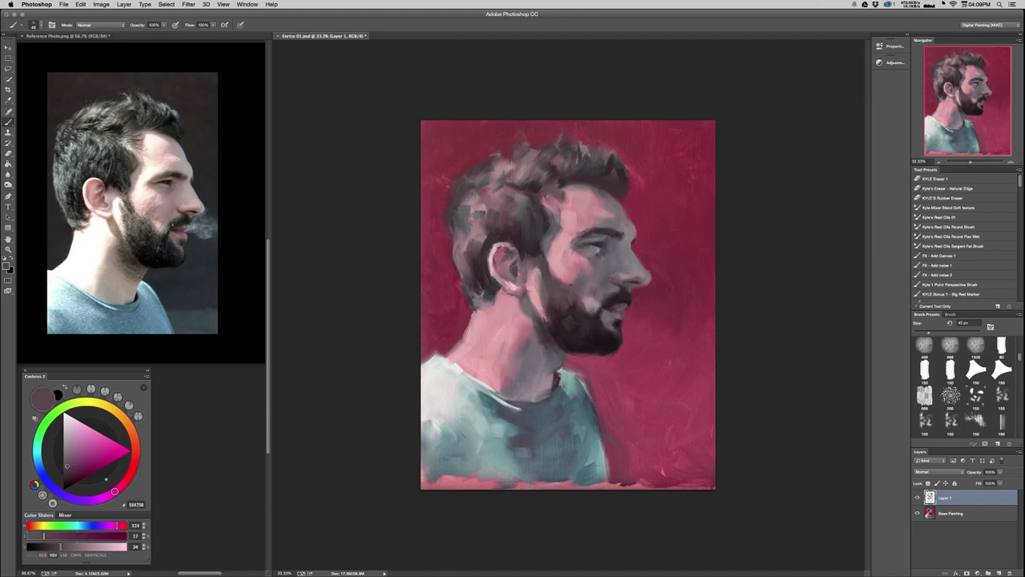
alt+click(507, 266)
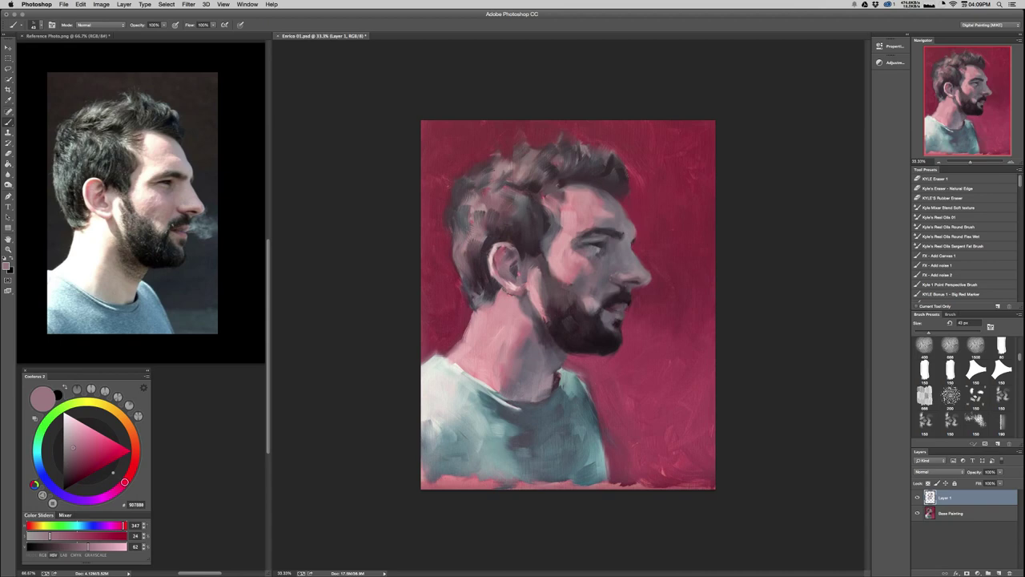
alt+click(513, 255)
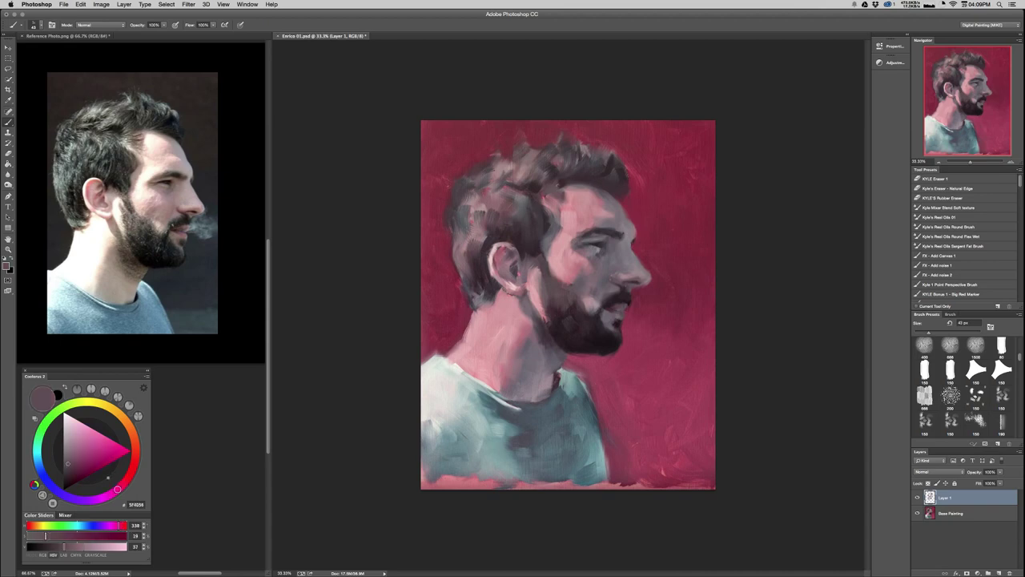
Blend the ear's upper fold into its shaded hollow with sampled greyish pinks, a warmer rose and deep violet.
alt+click(509, 245)
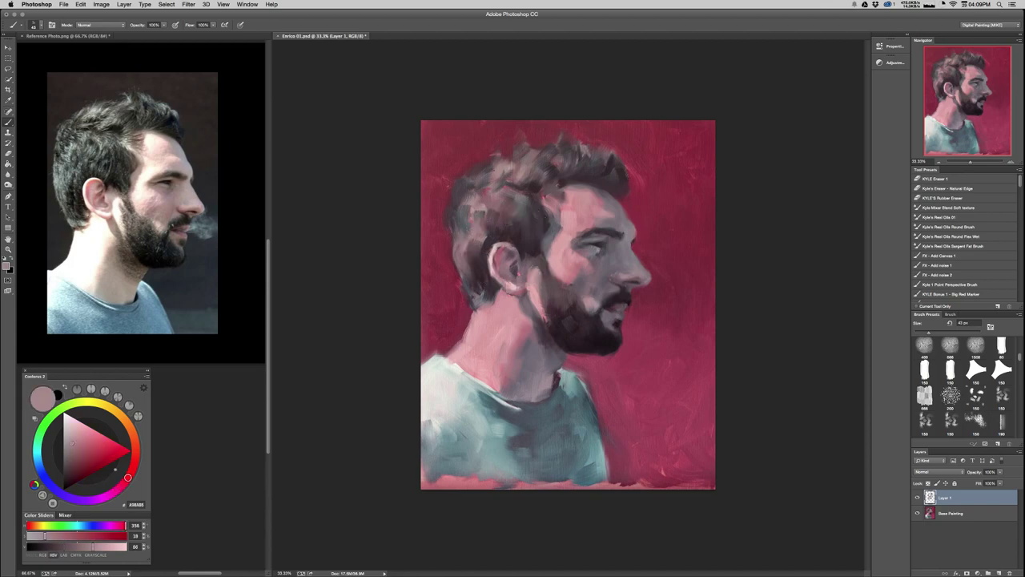
alt+click(515, 272)
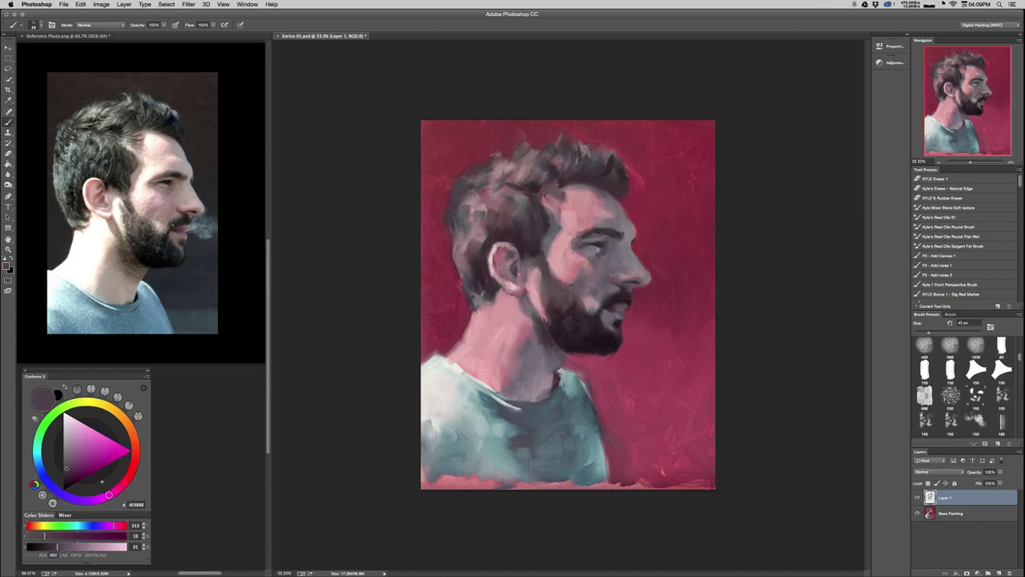
alt+click(511, 276)
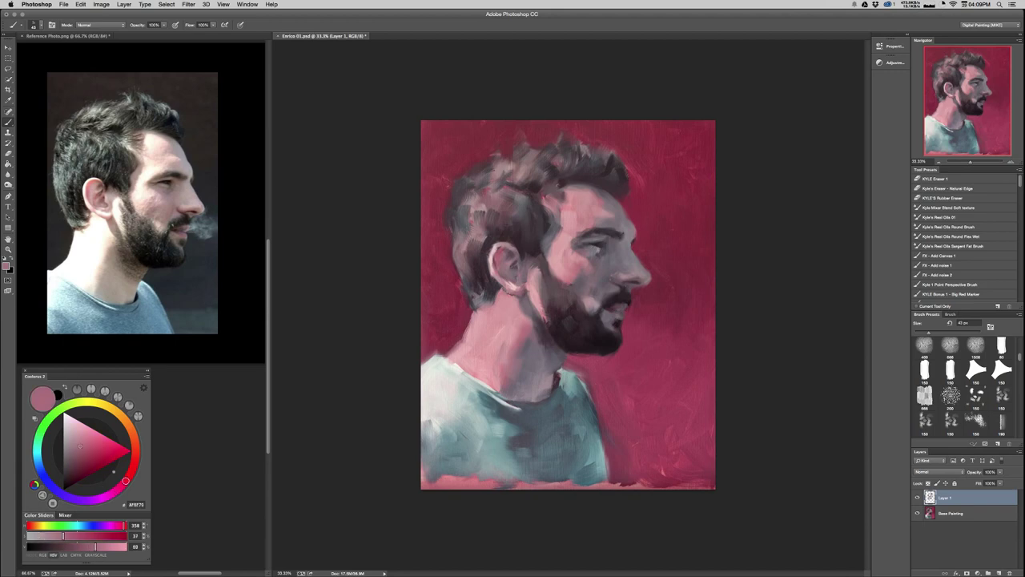
alt+click(514, 251)
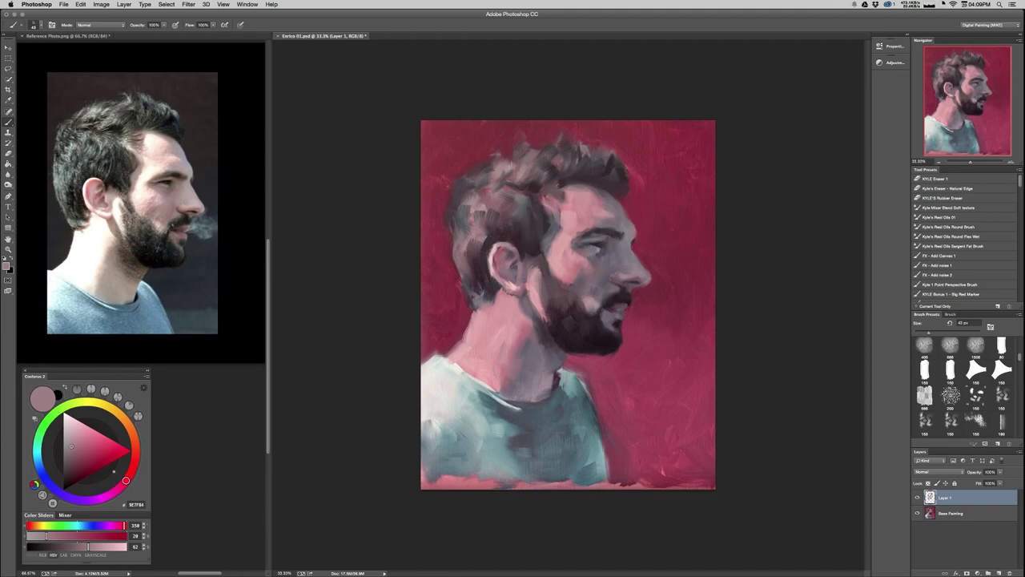
alt+click(514, 269)
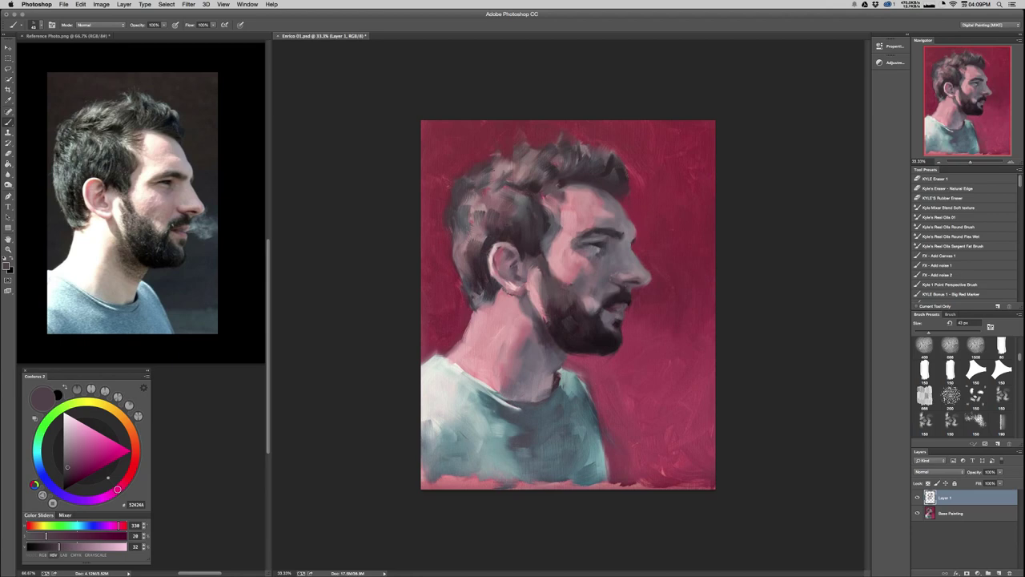
Refine the front of the inner ear with a smaller brush, using grey-mauves and rose sampled from the ear.
alt+click(519, 261)
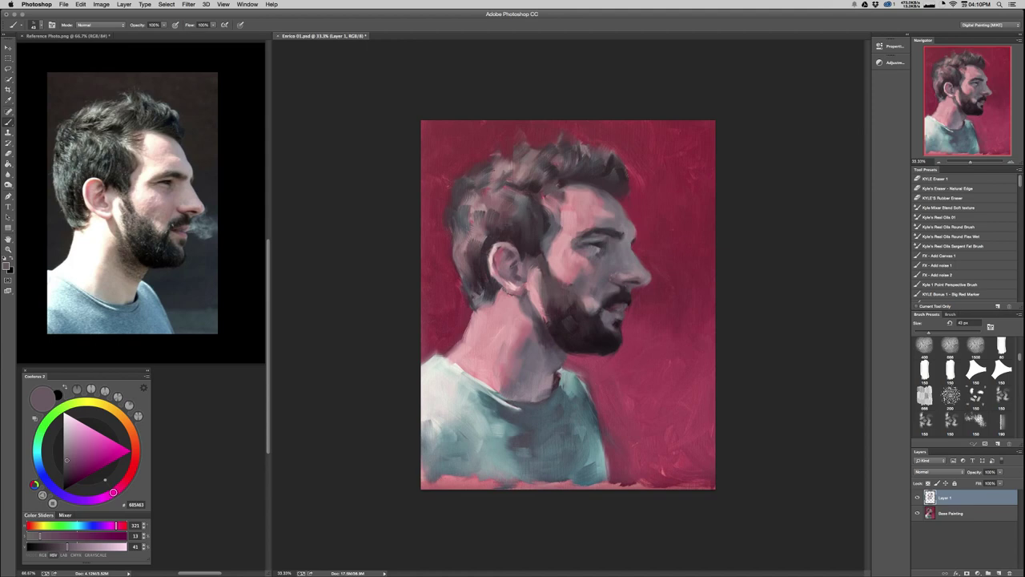
alt+click(517, 260)
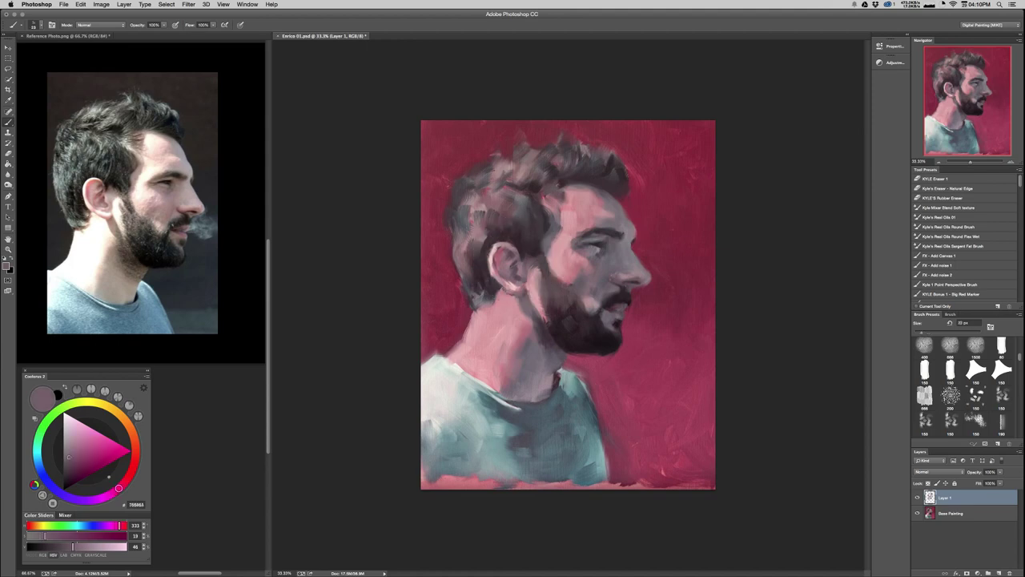
alt+click(521, 269)
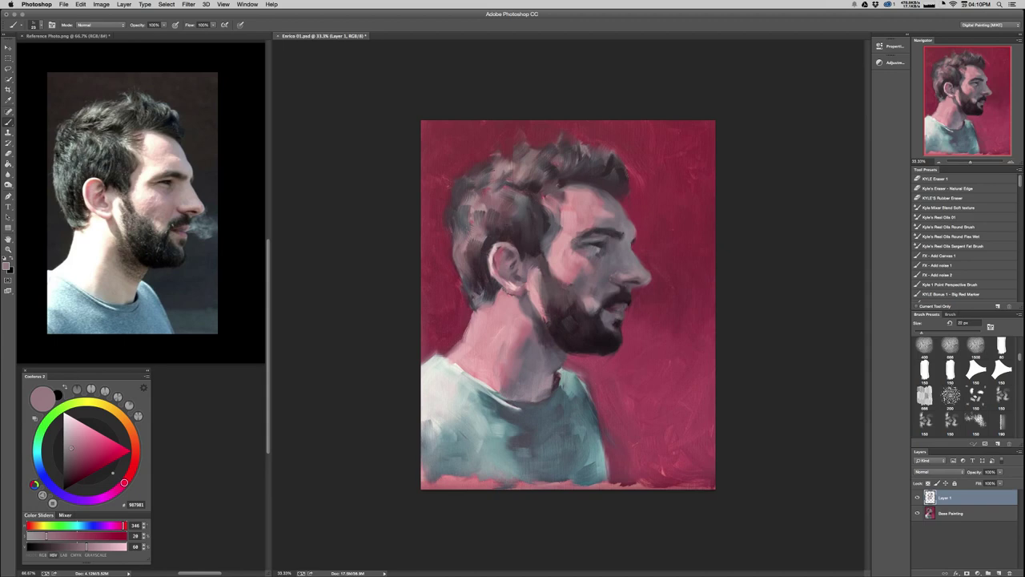
alt+click(498, 260)
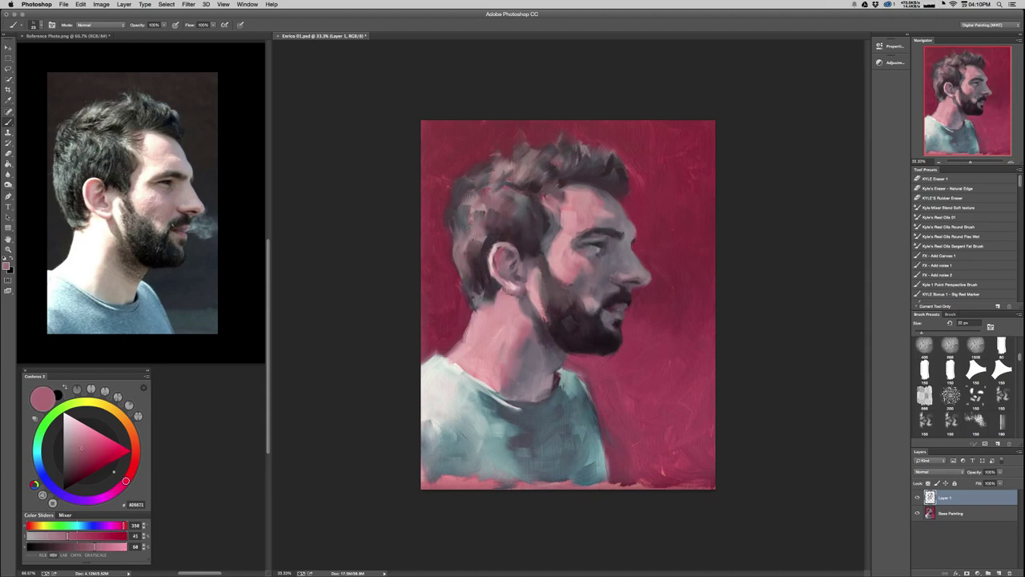
alt+click(519, 293)
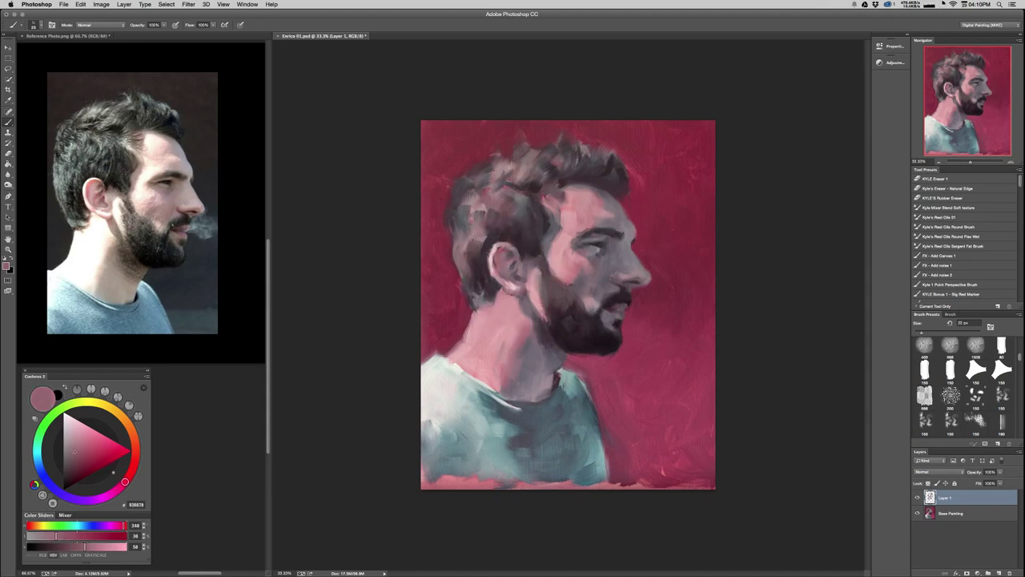
Soften the lower ear and earlobe with desaturated rose tones and pale pink sampled from the surrounding skin.
alt+click(512, 276)
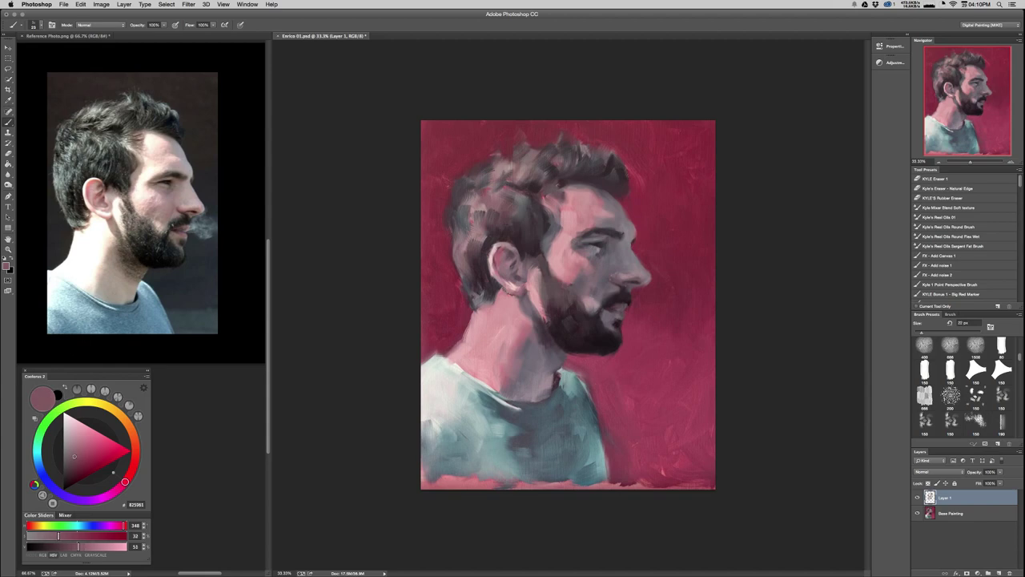
alt+click(520, 273)
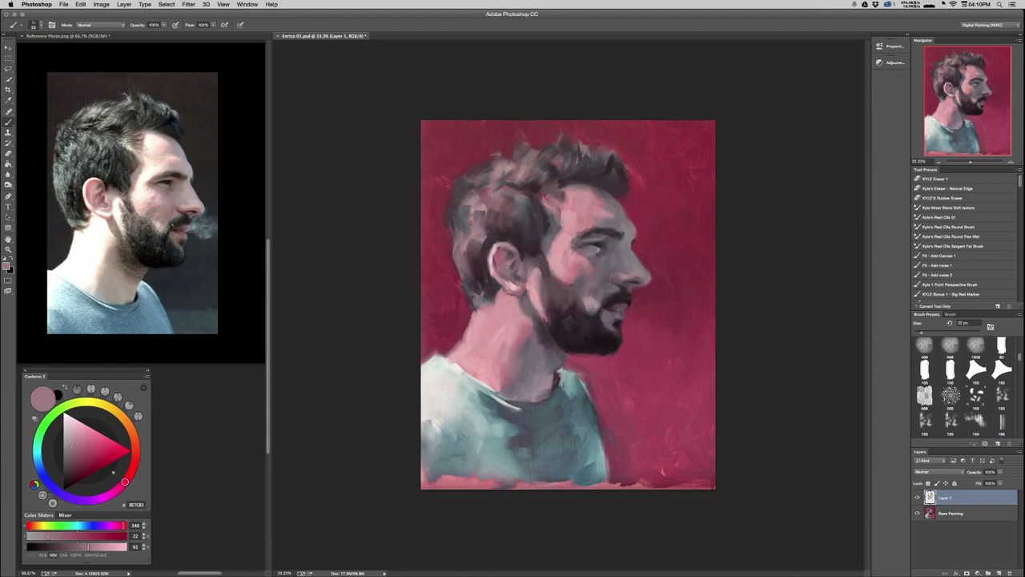
drag(73, 446, 70, 445)
alt+click(518, 289)
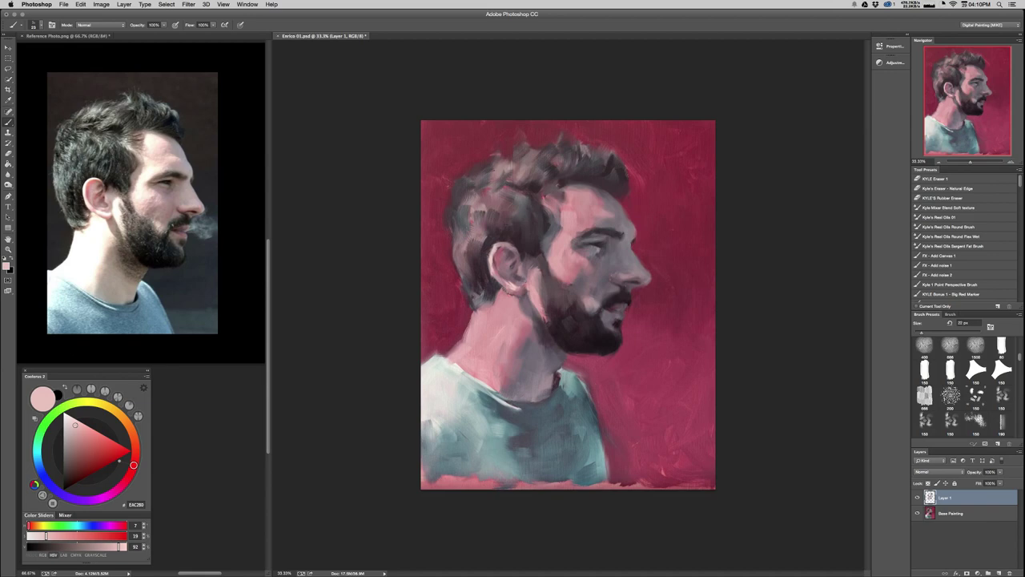
alt+click(526, 275)
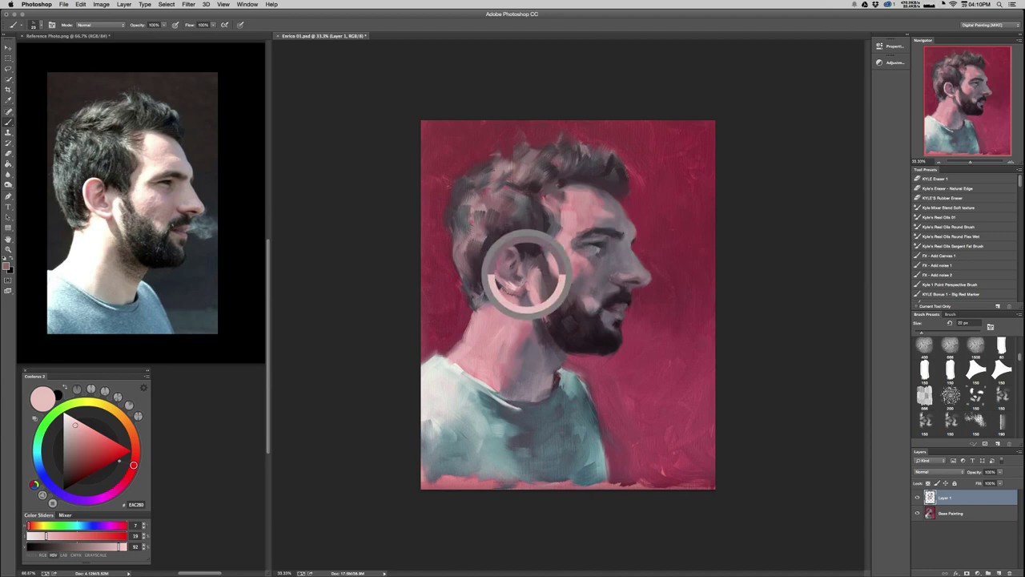
drag(528, 275, 522, 285)
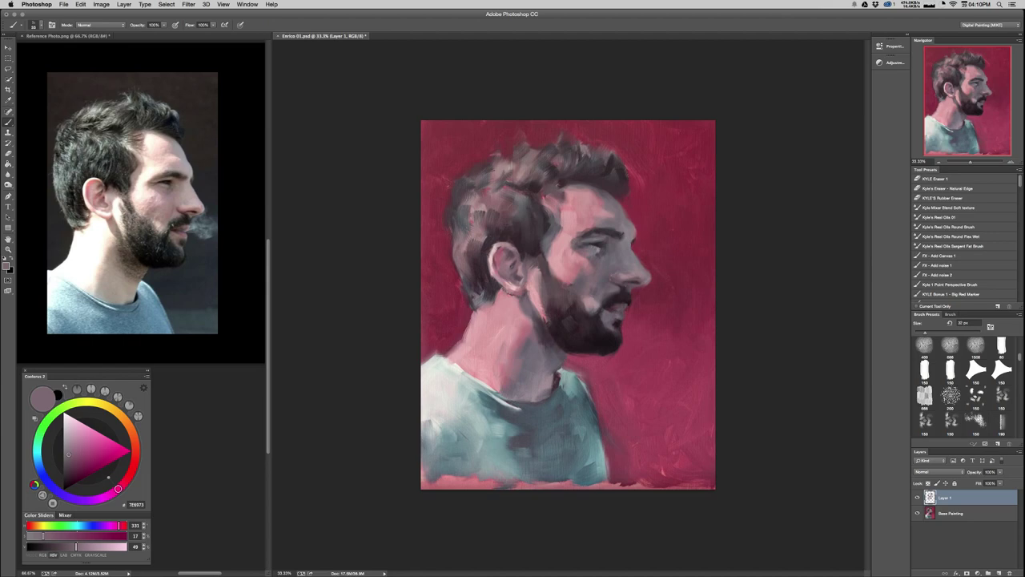
Refine the ear's rear rim and inner fold with rose, pale pink and mauve sampled from the ear, shifting the mauve towards purple.
alt+click(494, 264)
alt+click(495, 264)
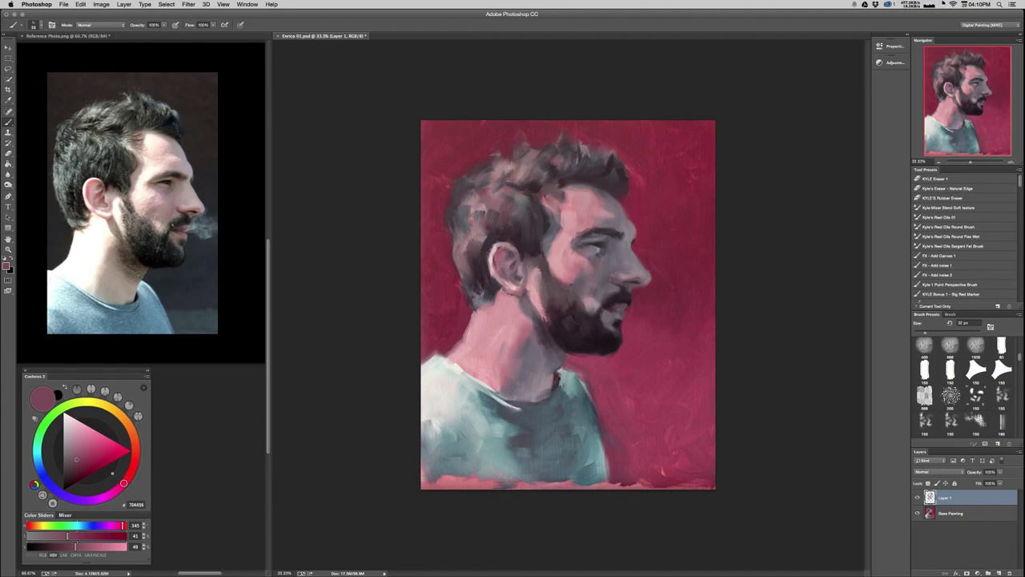
alt+click(504, 257)
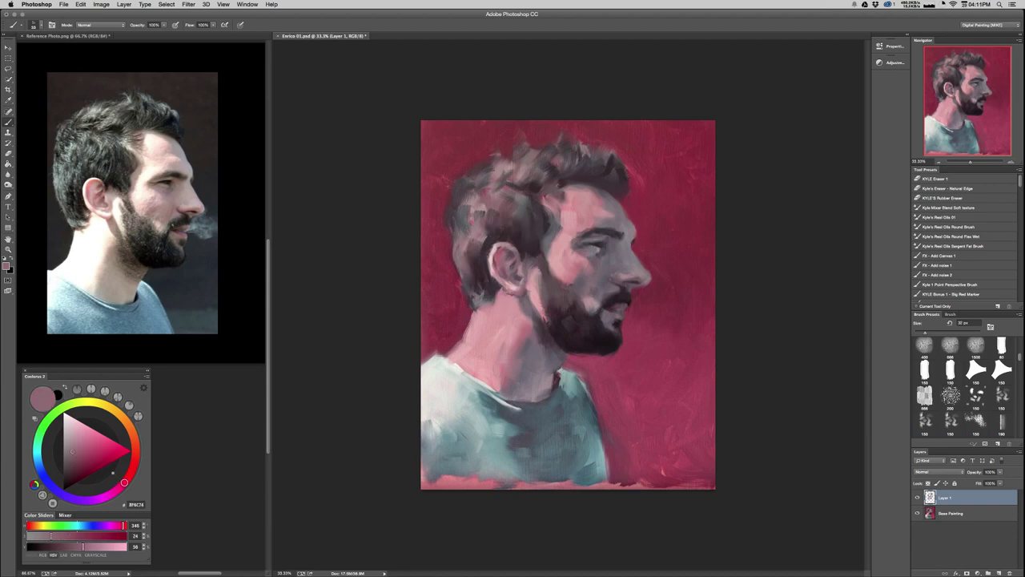
alt+click(509, 262)
alt+click(497, 261)
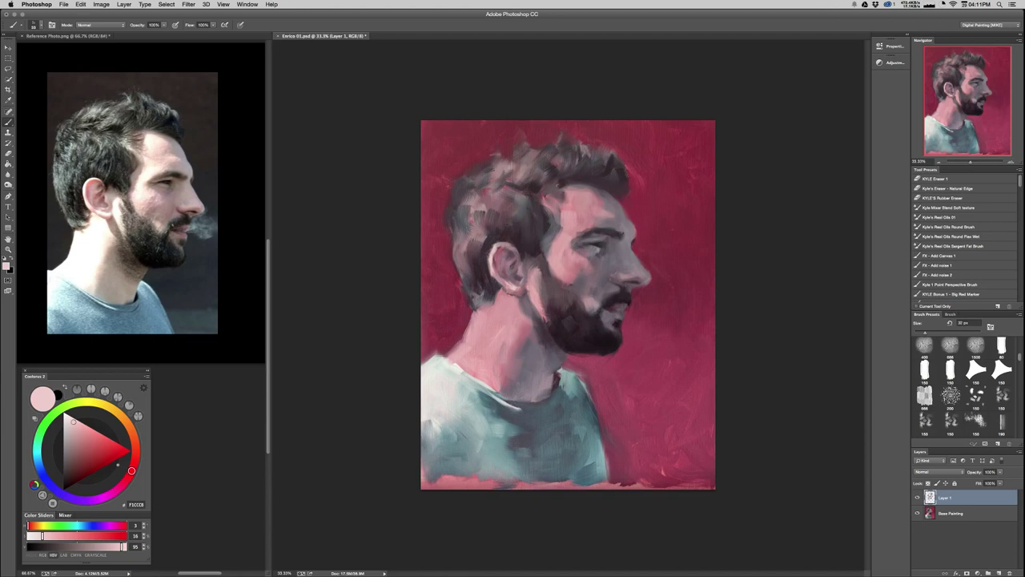
alt+click(501, 262)
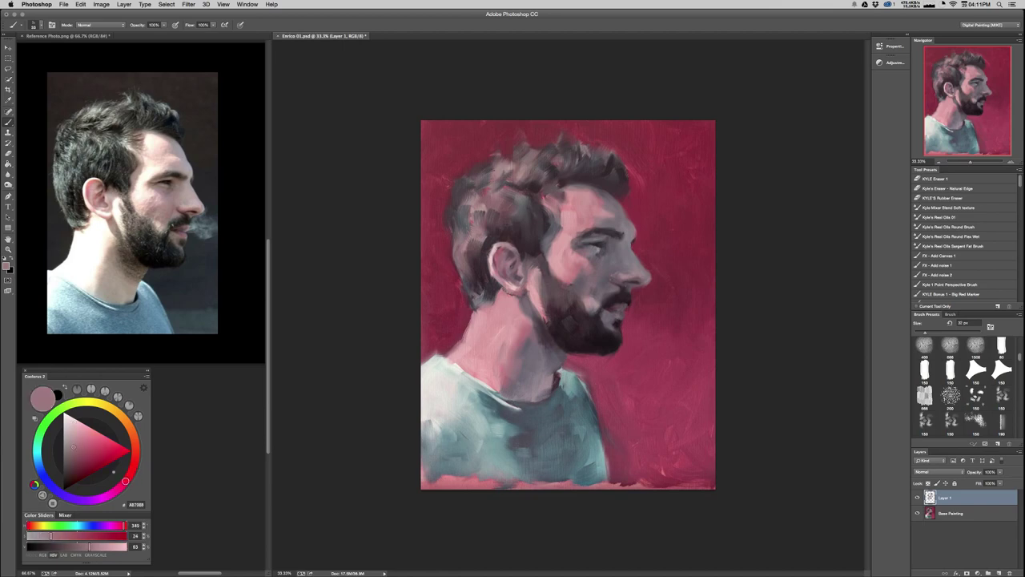
drag(125, 480, 104, 497)
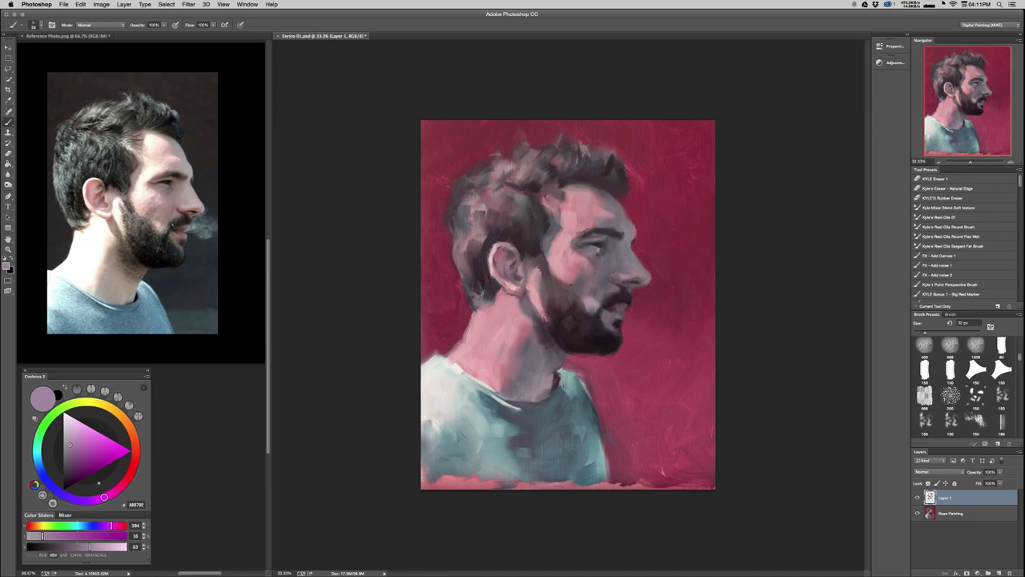
Check the live stream's chat in Chrome and return to the painting in Photoshop.
key(super+Tab)
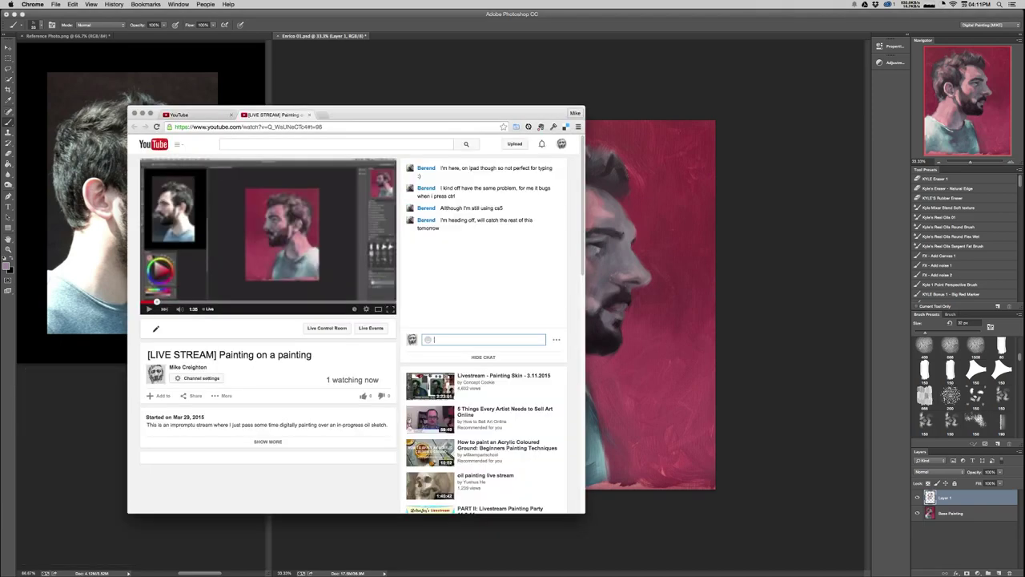
key(super+Tab)
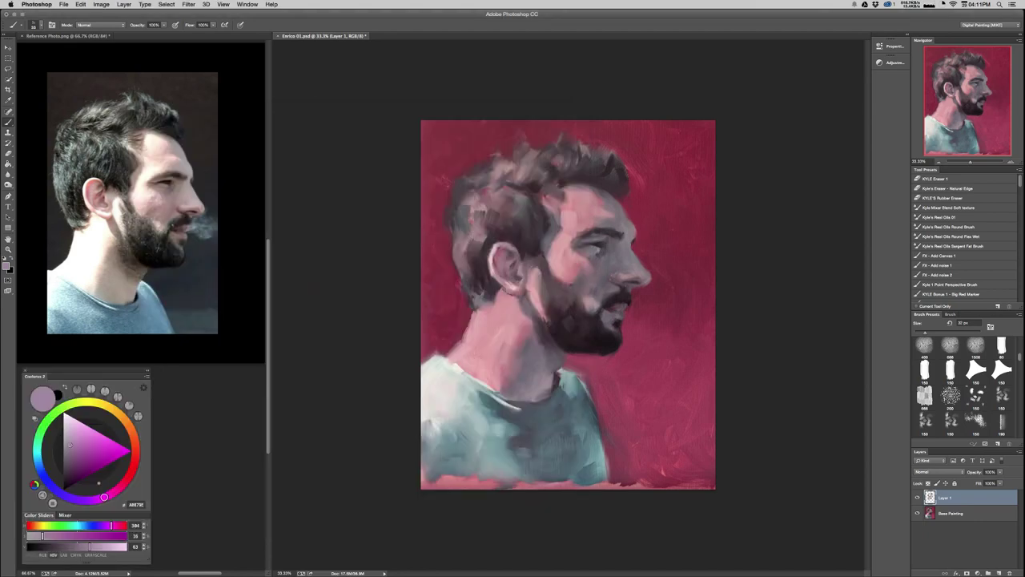
Blend the ear's rear rim and lower lobe with dusty rose, pale pink and greyish pink sampled from the ear.
alt+click(502, 268)
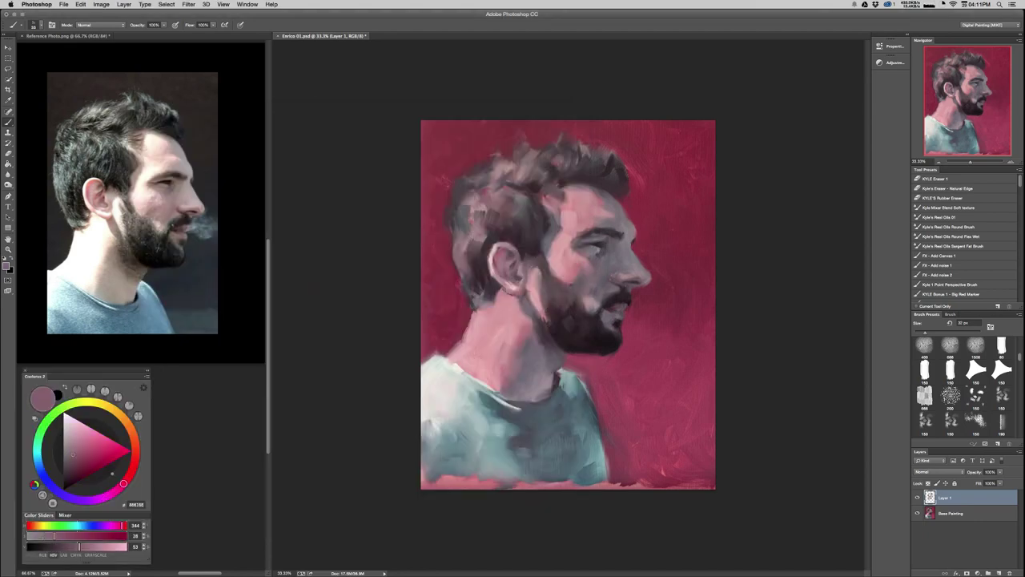
alt+click(496, 252)
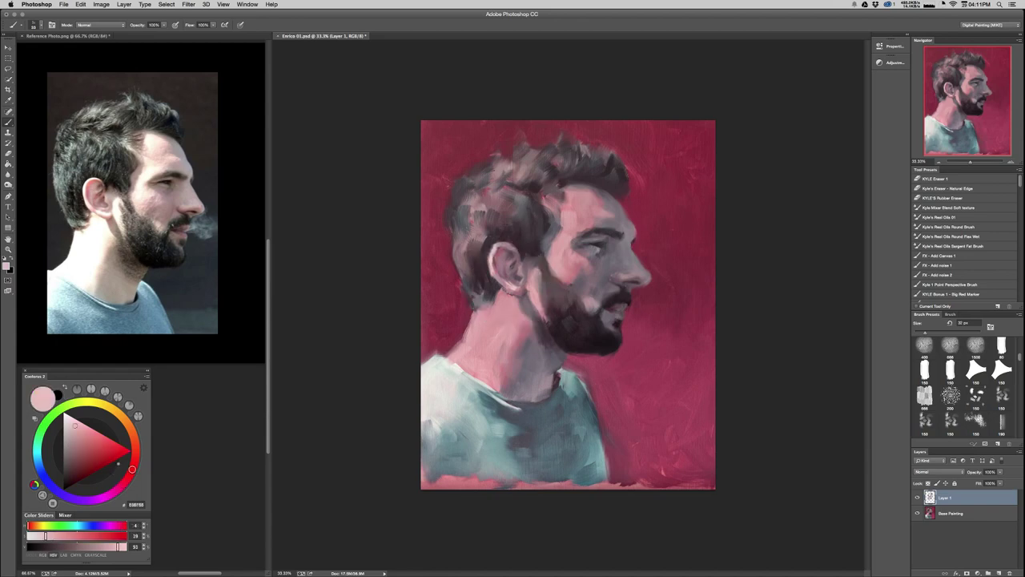
drag(508, 281, 518, 282)
alt+click(517, 285)
alt+click(526, 283)
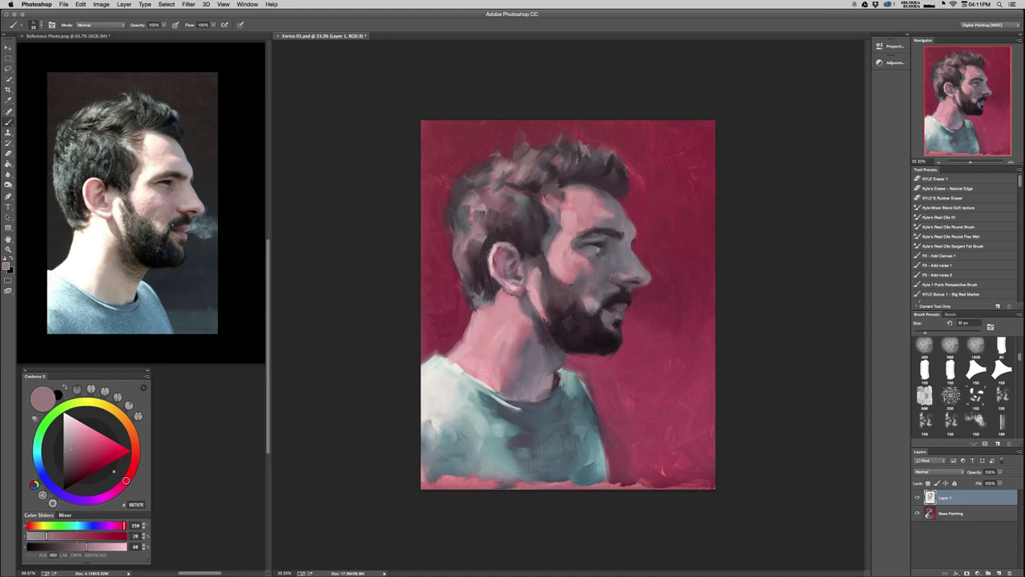
alt+click(508, 277)
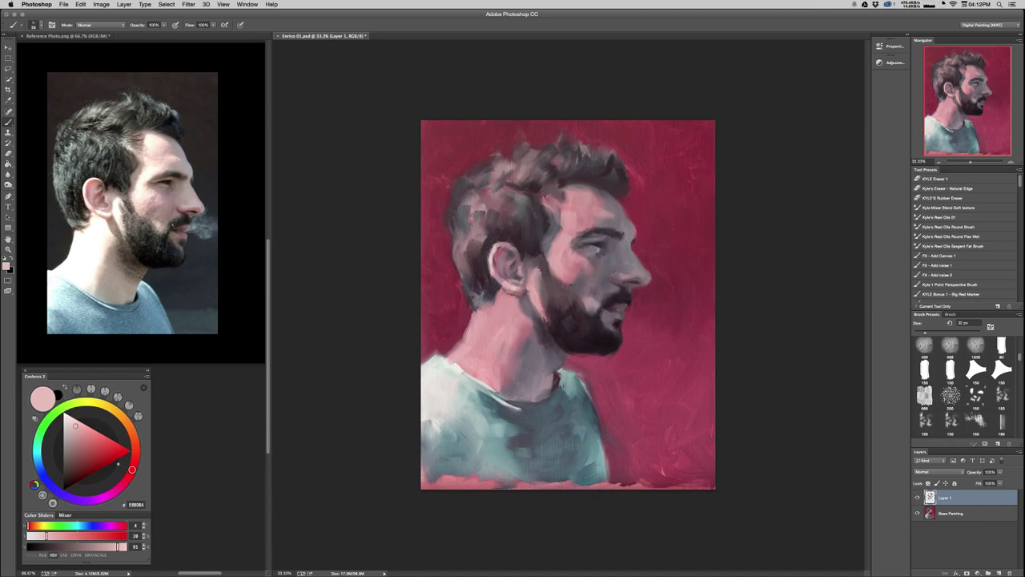
Define the ear's upper front edge against the hair with dark plums and a muted mauve sampled nearby.
alt+click(521, 247)
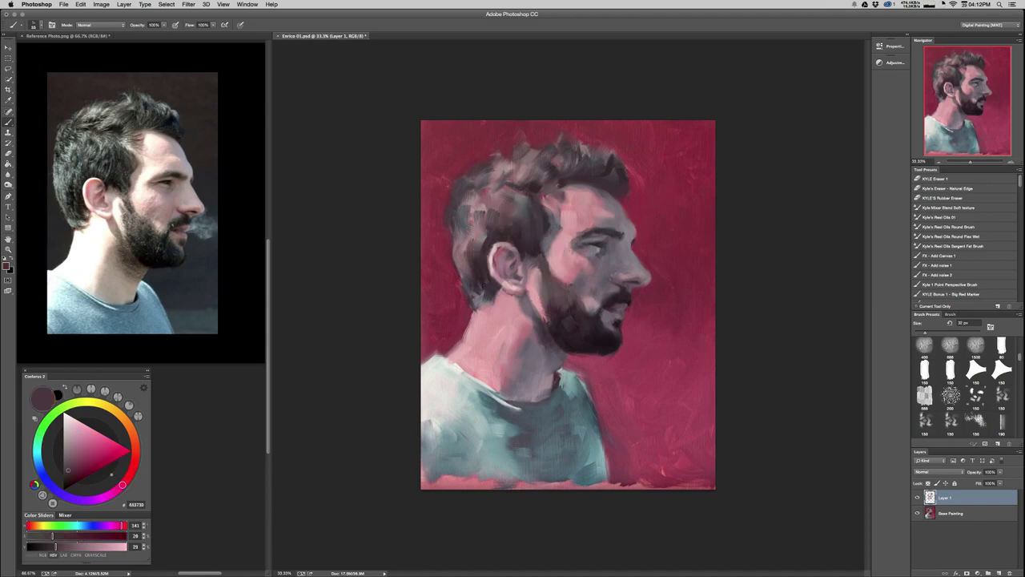
alt+click(515, 253)
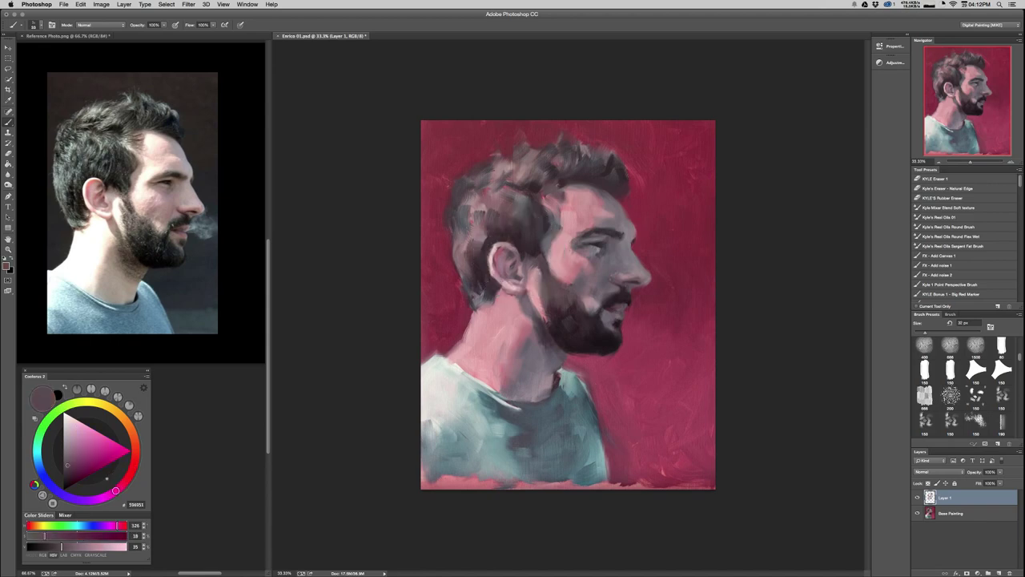
alt+click(523, 254)
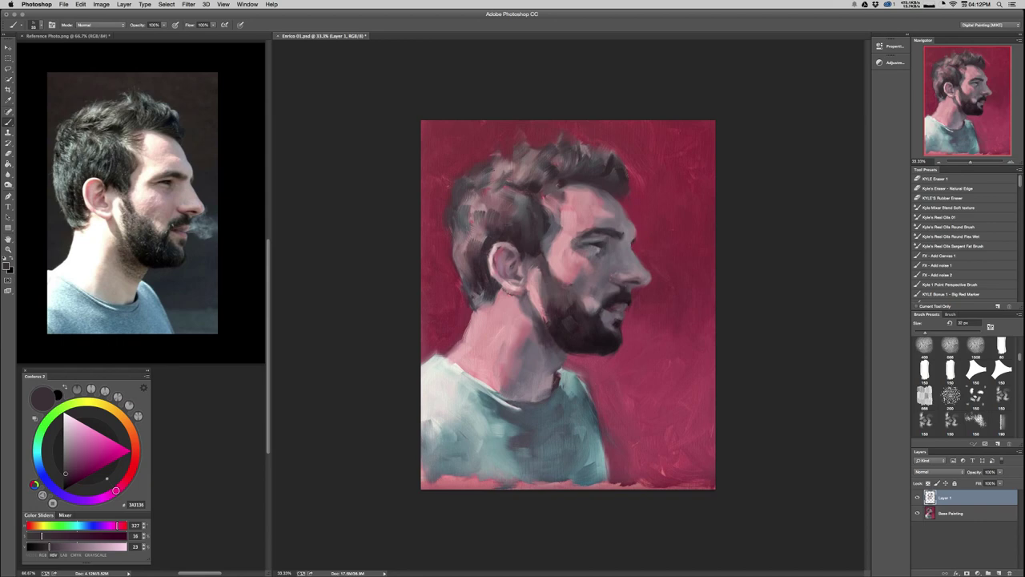
alt+click(522, 256)
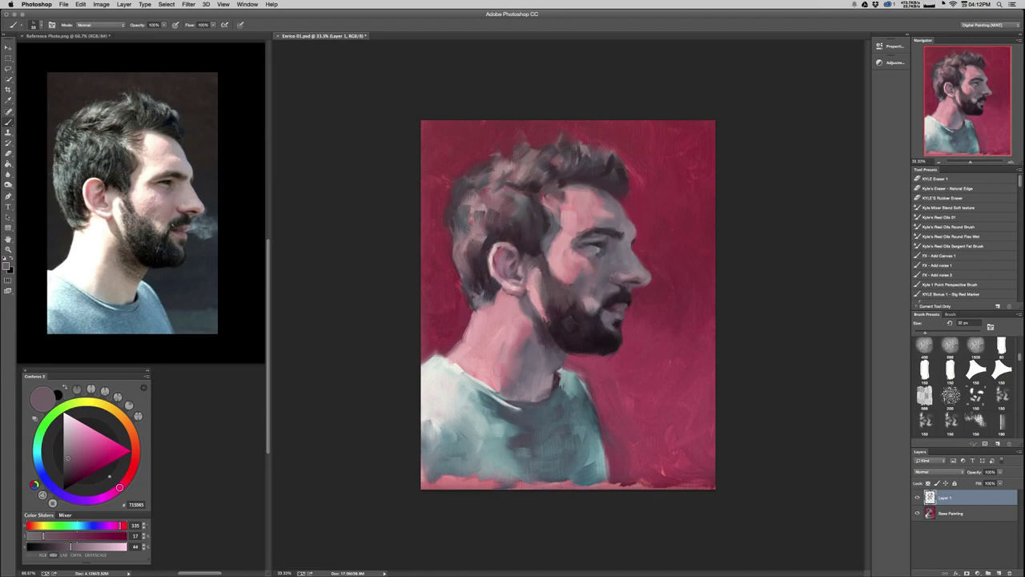
Deepen the hair above the ear and the sideburn with sampled dark plums and softer greyish mauves.
alt+click(525, 232)
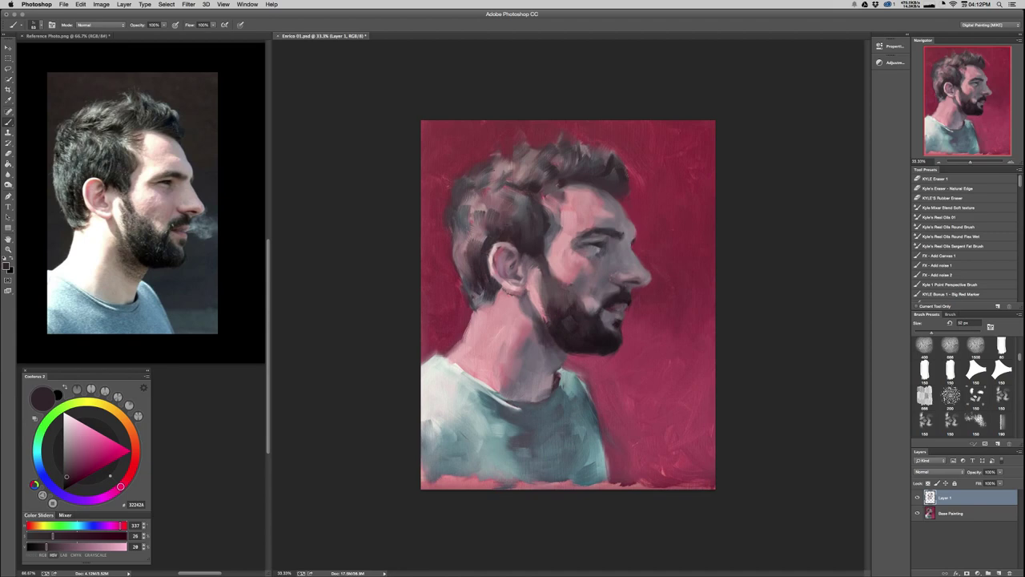
alt+click(528, 230)
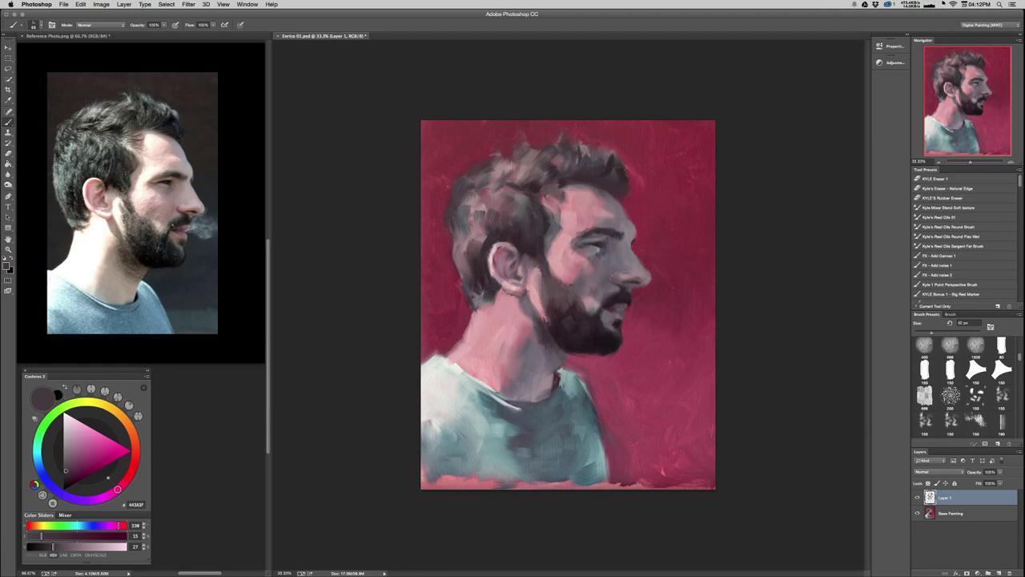
alt+click(549, 289)
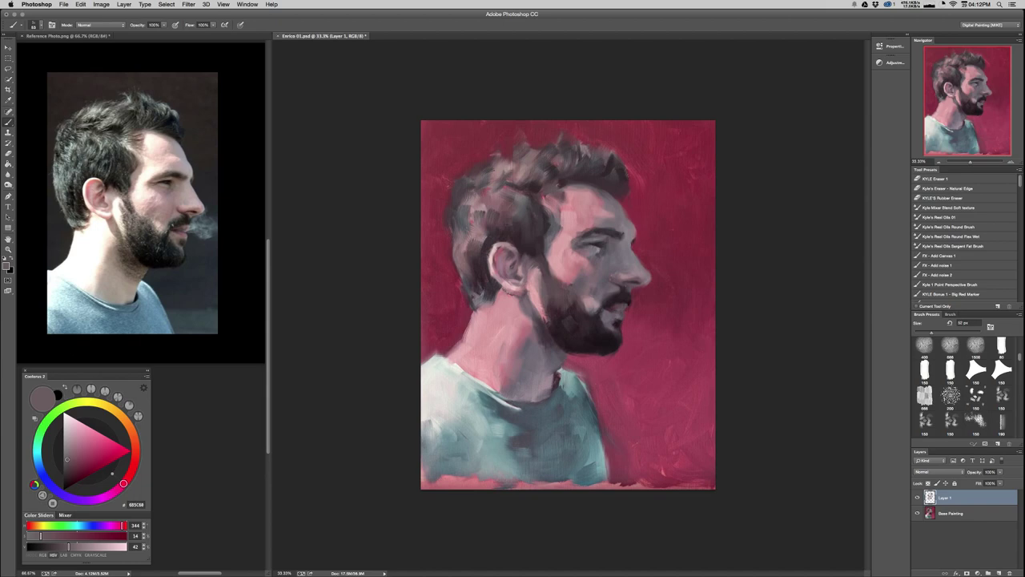
alt+click(532, 276)
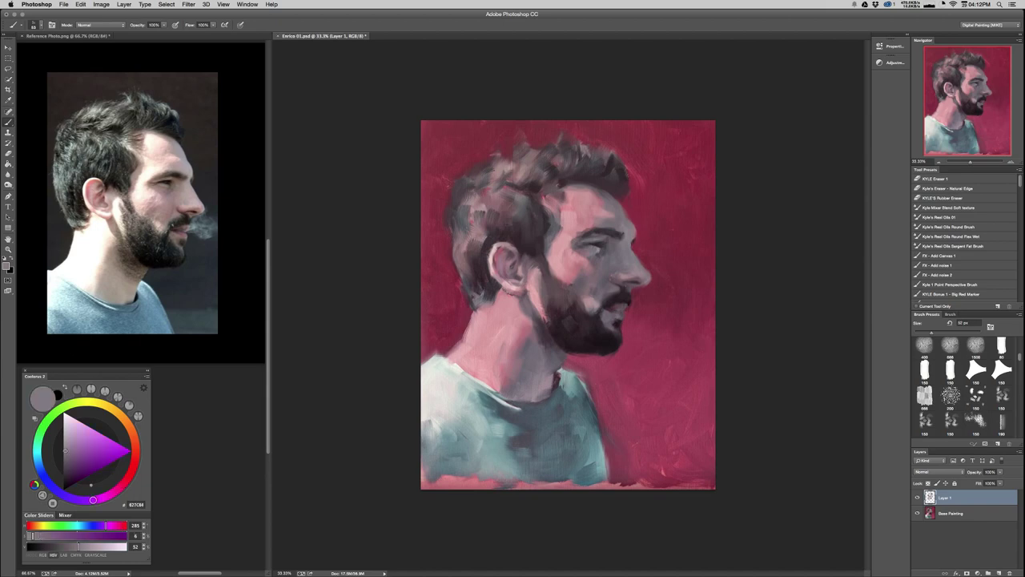
Smooth the hair at the back of the head and the nape with a larger brush, using greyish mauve and sampled skin pinks.
drag(465, 294, 470, 299)
drag(458, 270, 468, 289)
alt+click(465, 246)
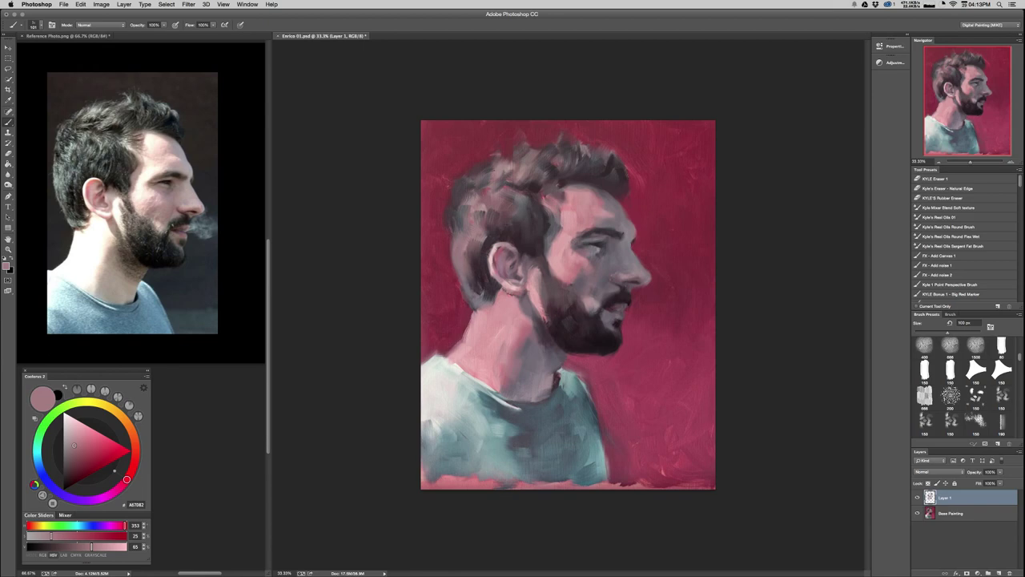
alt+click(496, 290)
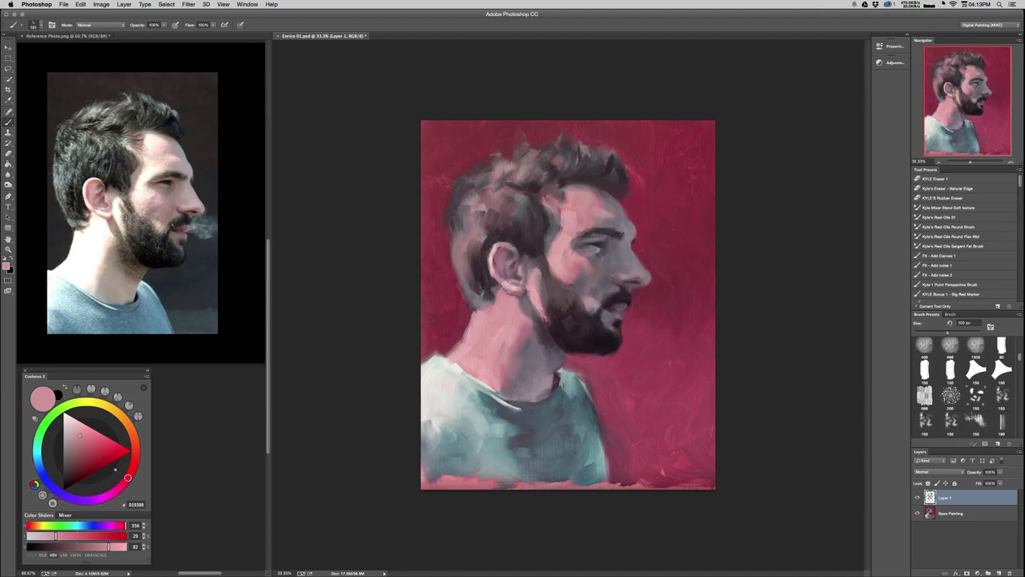
drag(494, 291, 490, 303)
key(super+minus)
key(super+minus)
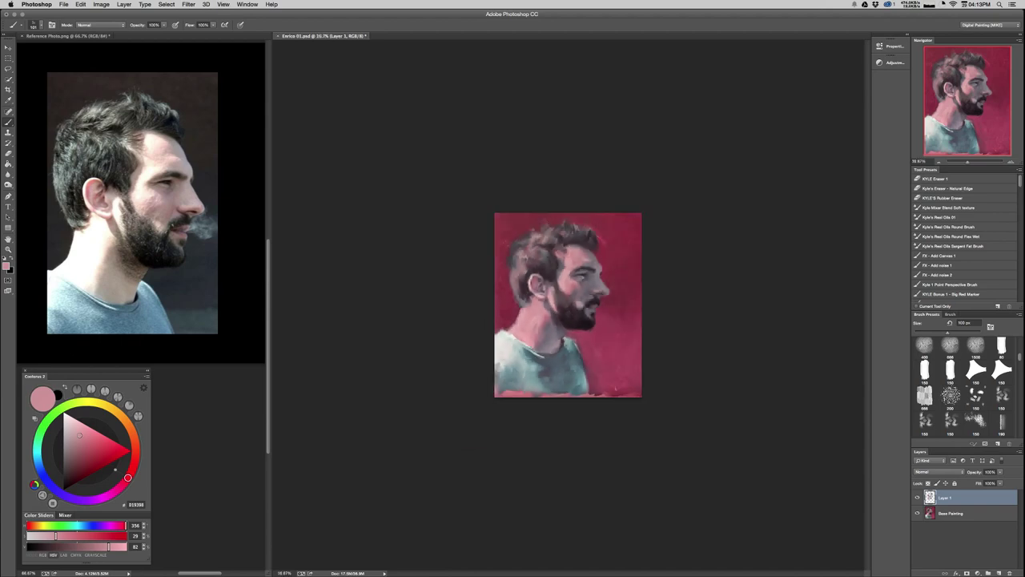
key(super+plus)
key(super+plus)
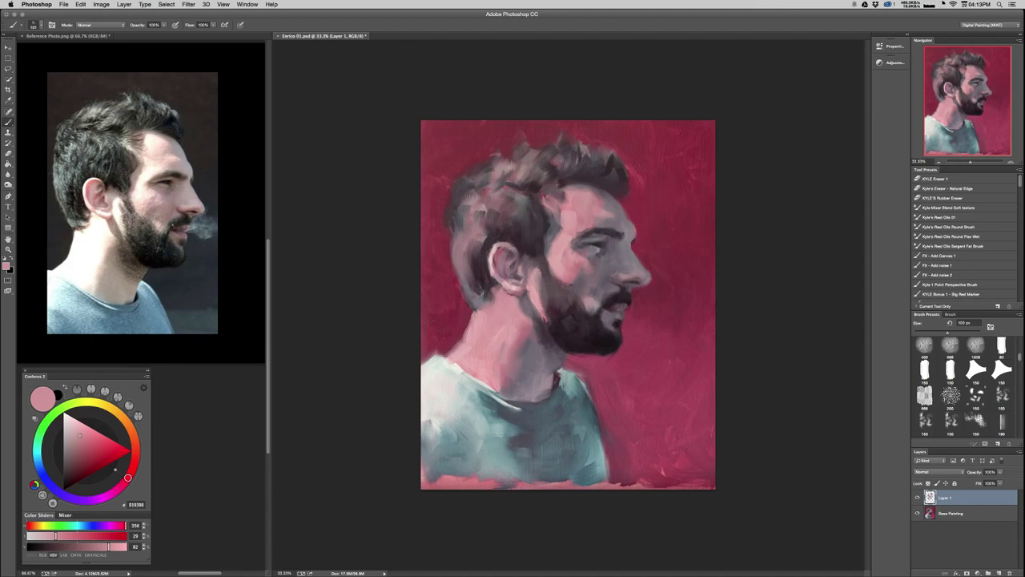
Darken the sideburn and the beard beside the ear with a smaller brush, using dark plums sampled from the hair.
alt+click(538, 322)
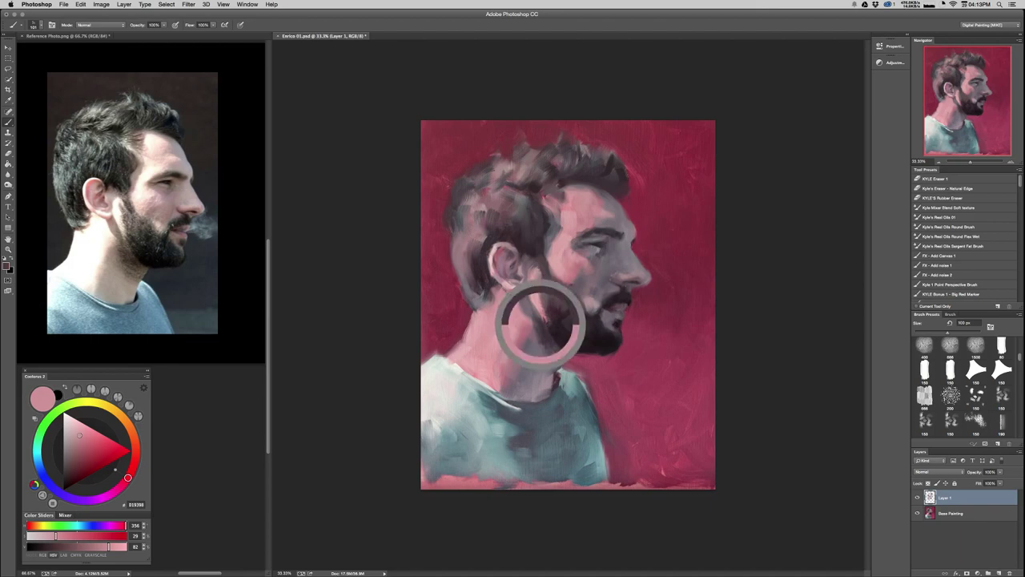
drag(509, 297, 518, 297)
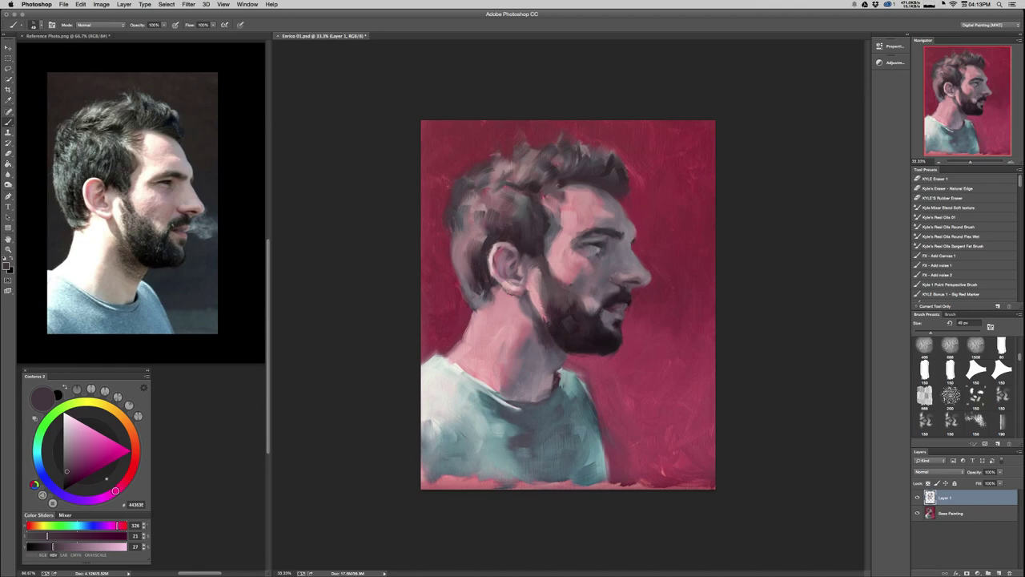
alt+click(537, 254)
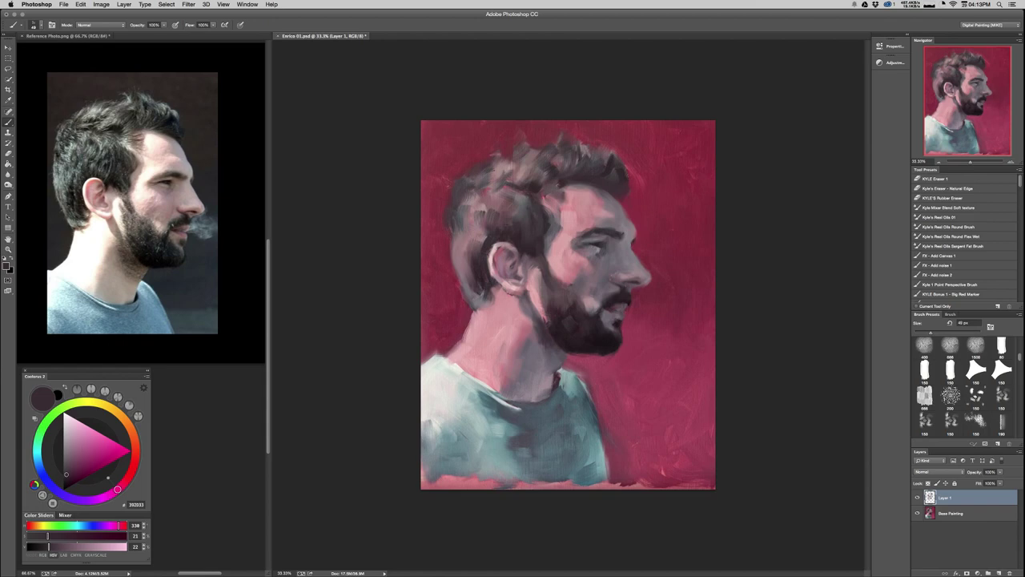
alt+click(550, 240)
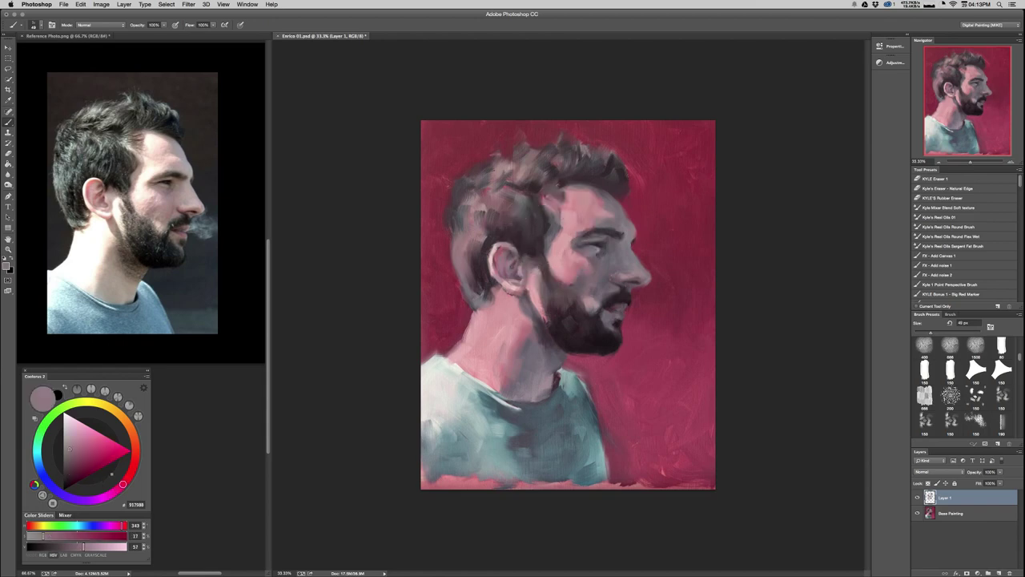
drag(545, 224, 545, 237)
key(super+grave)
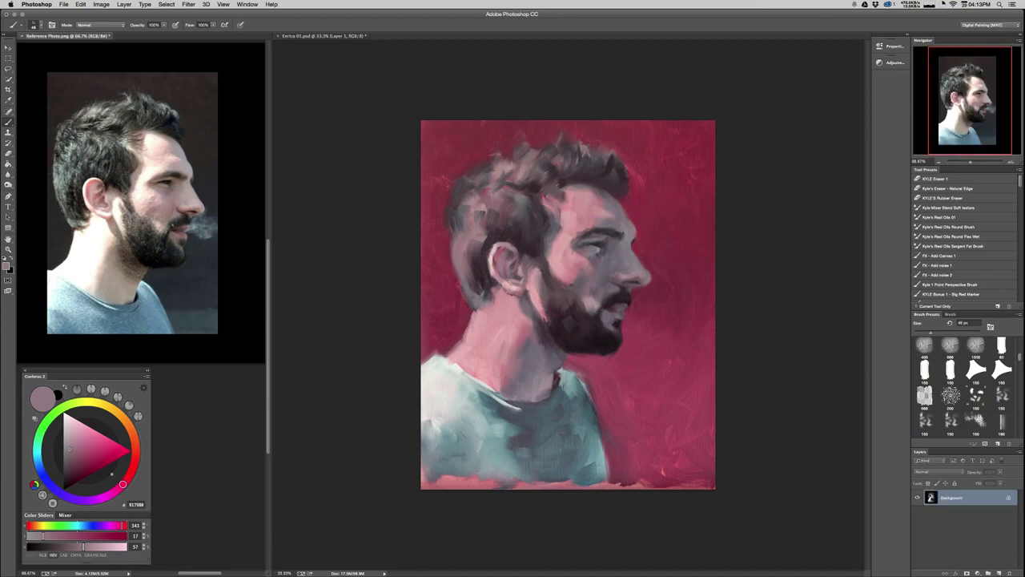
key(super+grave)
key(super+z)
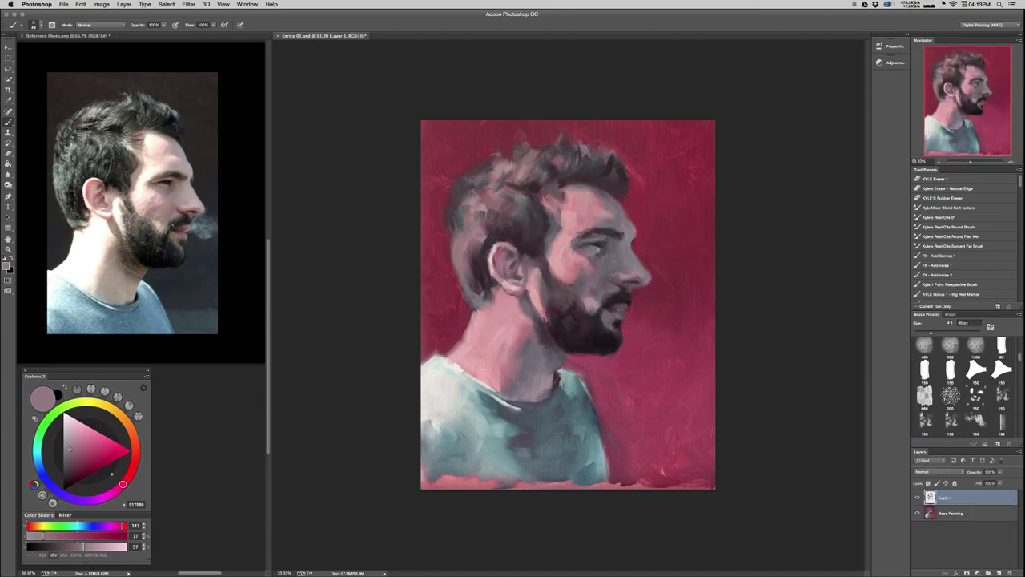
Soften the front hairline and temple with greyish mauves, and blend the forehead beside them with sampled rose pinks.
alt+click(560, 228)
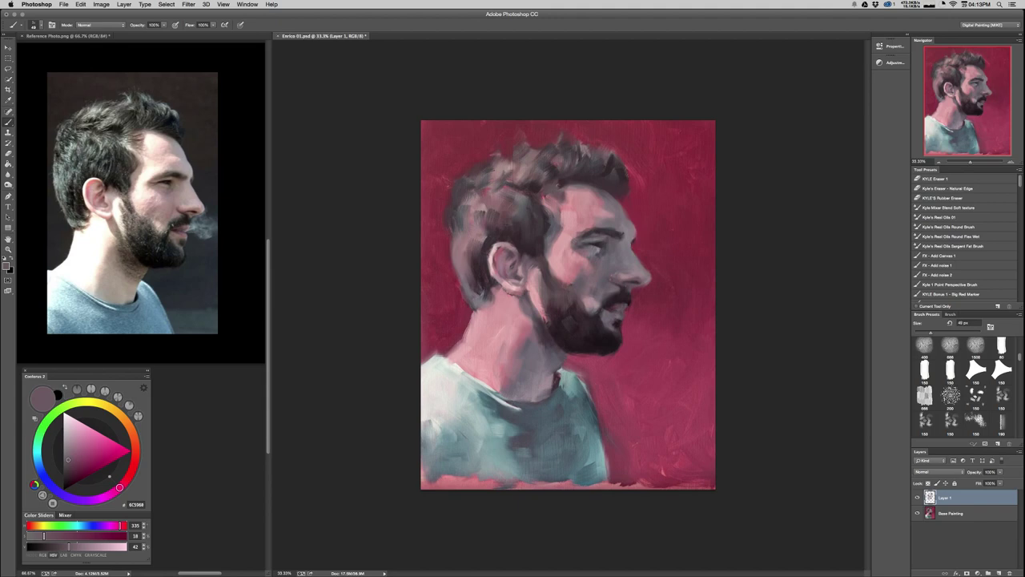
drag(582, 180, 586, 184)
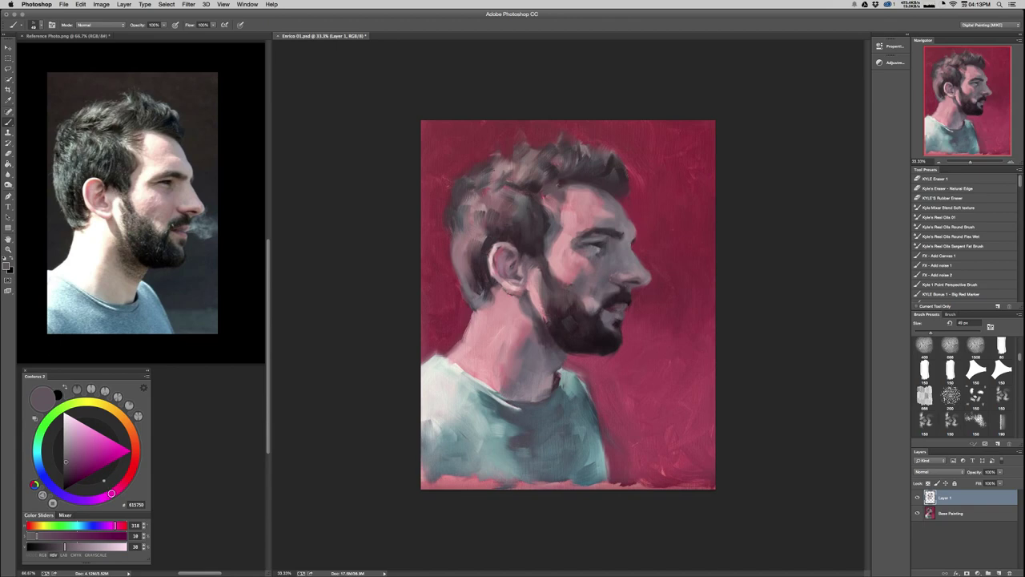
alt+click(589, 219)
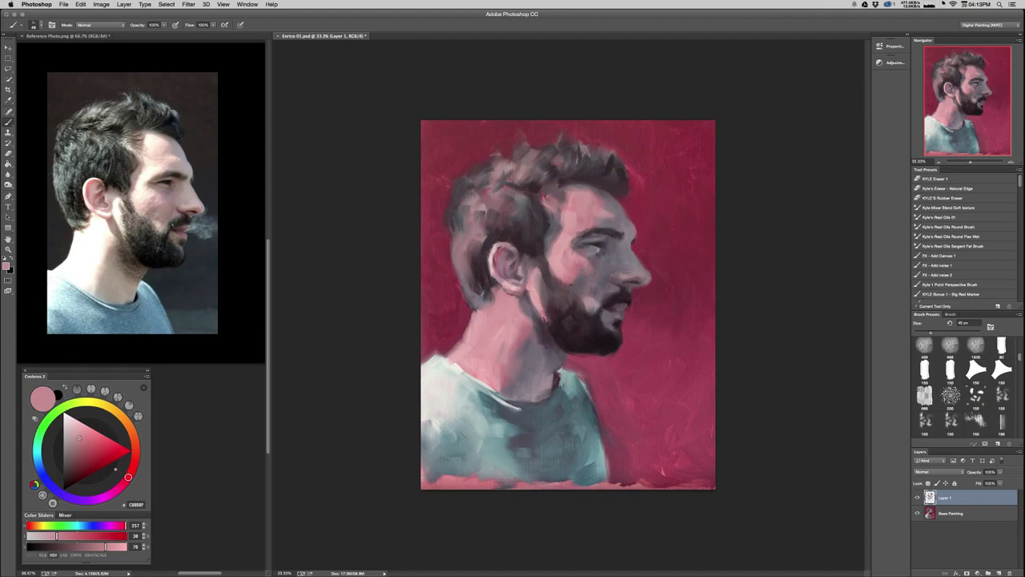
alt+click(591, 225)
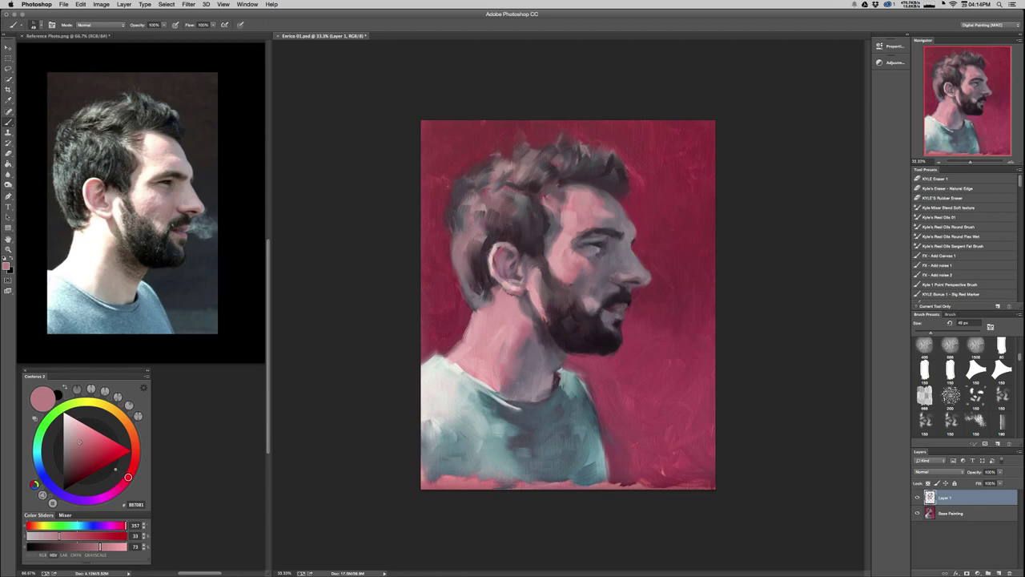
Blend the cheek below the eye with greyish mauve, rose pink and grey sampled from the face.
alt+click(580, 275)
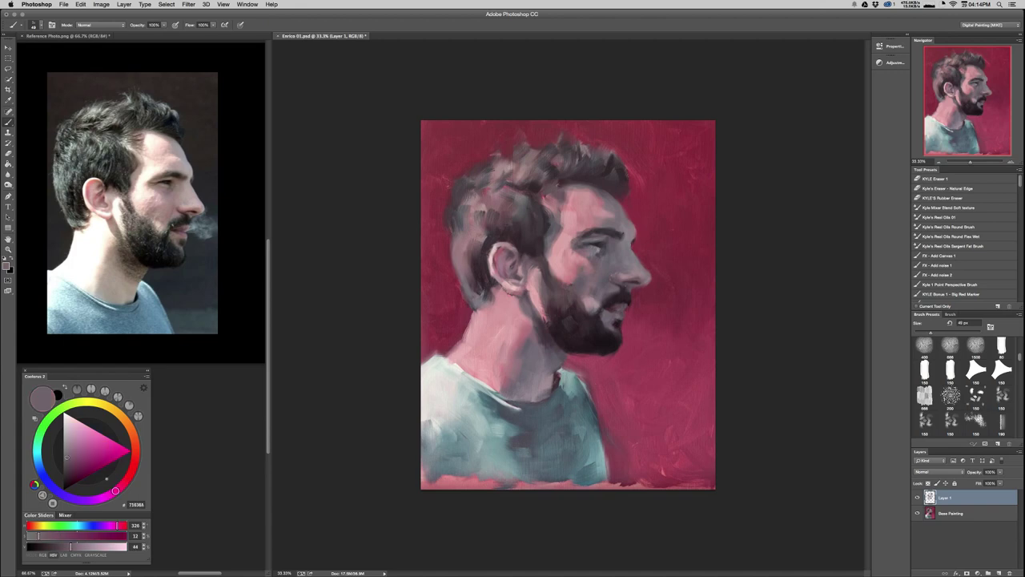
alt+click(583, 259)
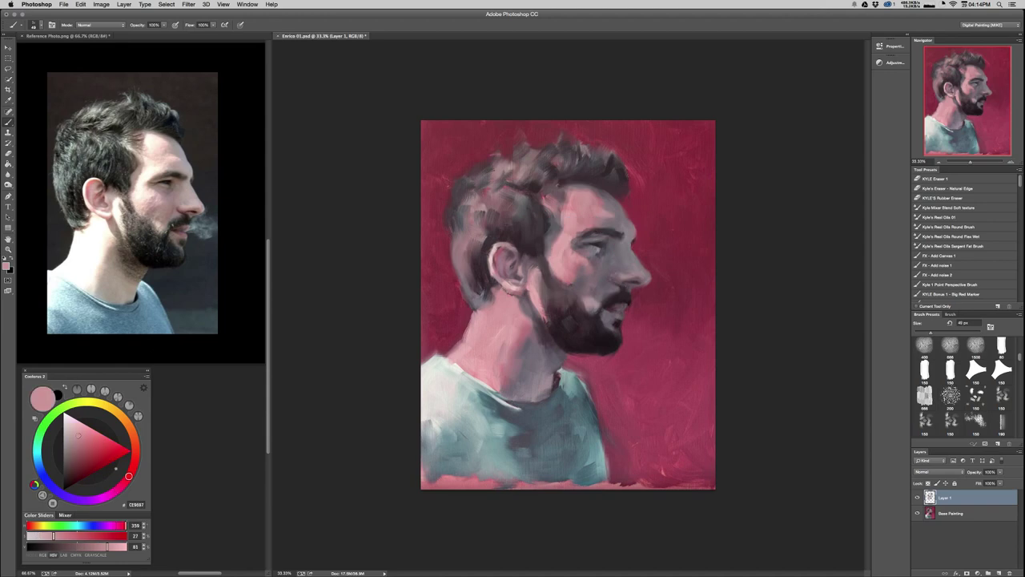
alt+click(595, 249)
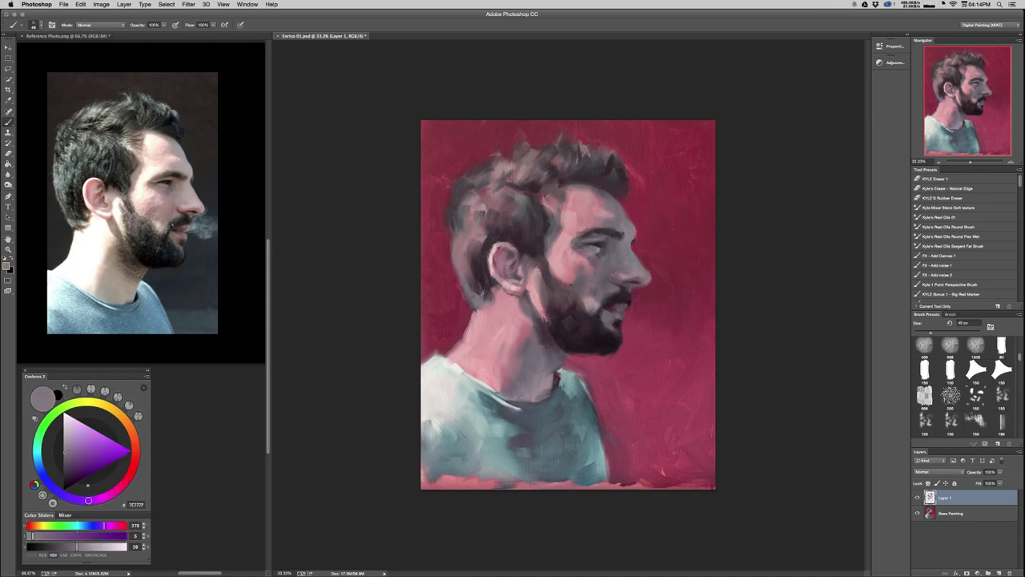
Darken the eyebrow and the upper eyelid crease with a smaller brush, using dark plums sampled from the beard and brow.
alt+click(594, 335)
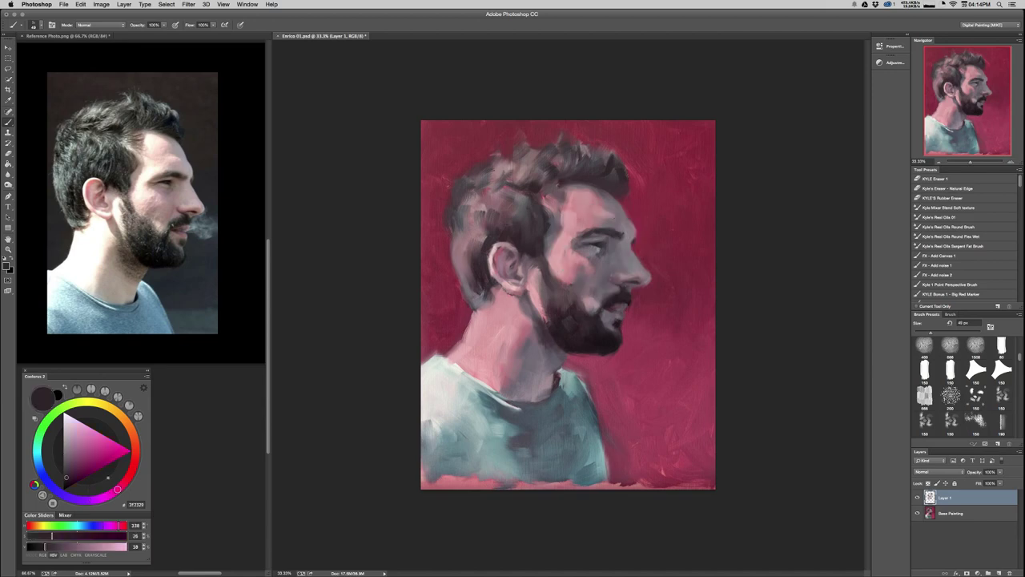
key(super+plus)
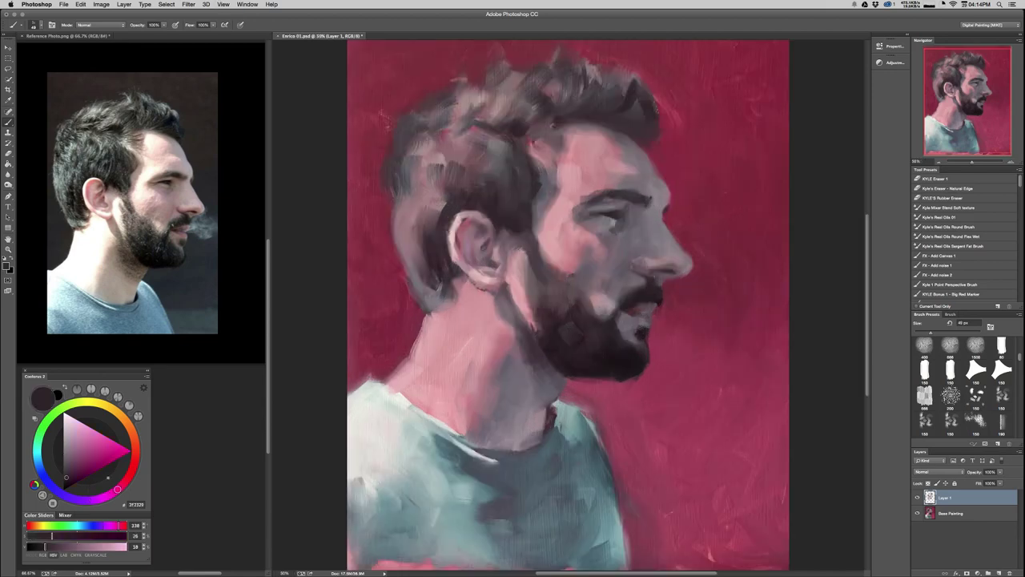
drag(610, 213, 603, 213)
alt+click(594, 200)
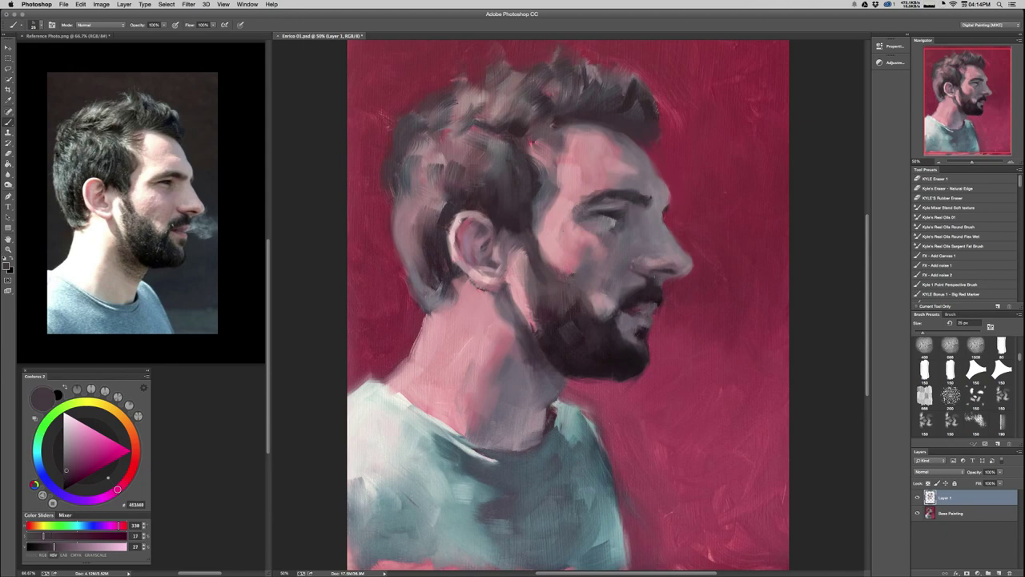
alt+click(609, 195)
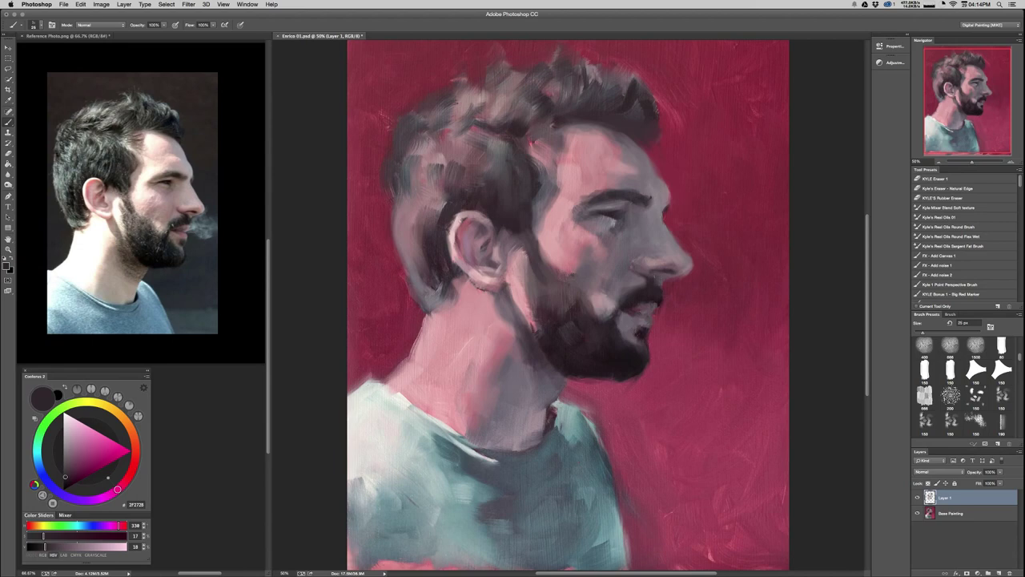
Soften the outer end of the eyebrow and the upper eyelid with sampled mauves, light pink and grey.
alt+click(587, 204)
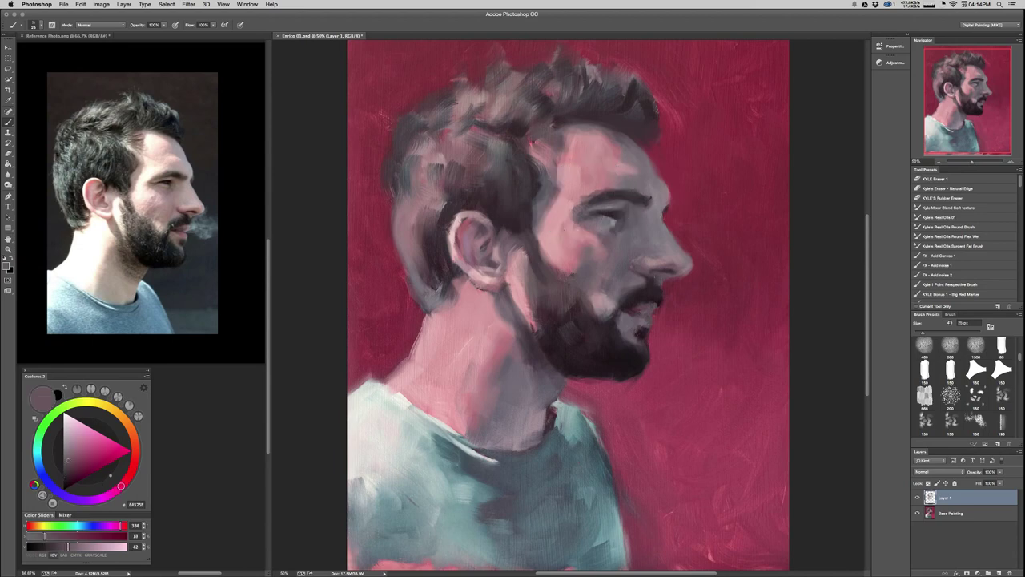
drag(585, 203, 593, 204)
alt+click(570, 199)
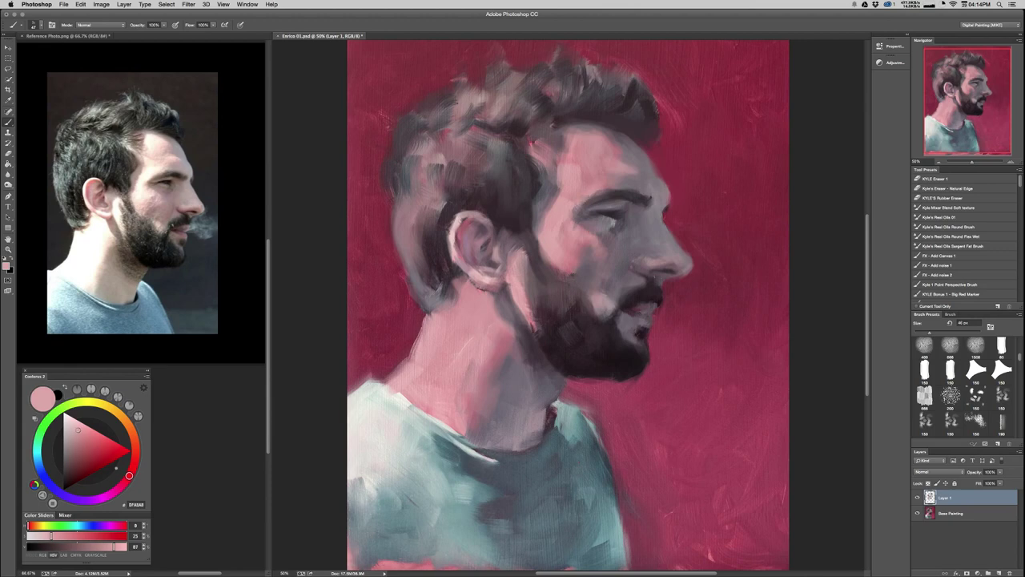
alt+click(599, 207)
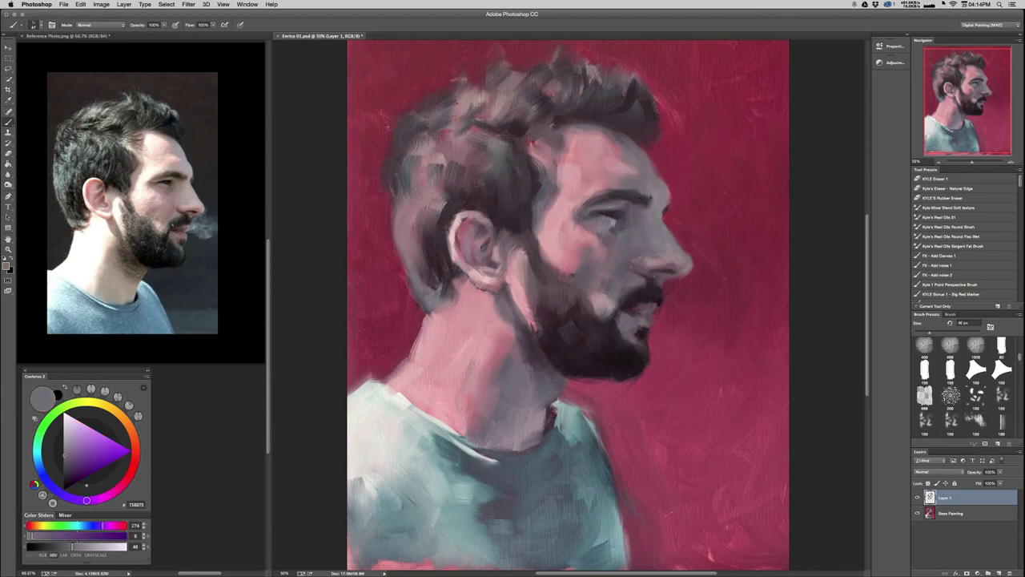
alt+click(588, 206)
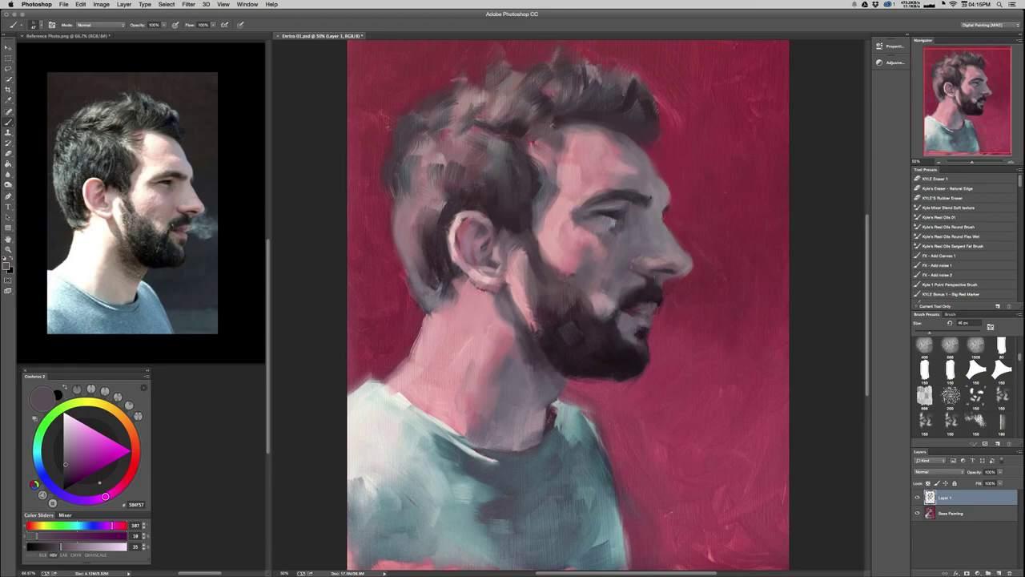
Compare the portrait with Layer 1 hidden and shown, from a distance and close up, leaving the layer visible.
key(super+minus)
key(super+minus)
key(super+minus)
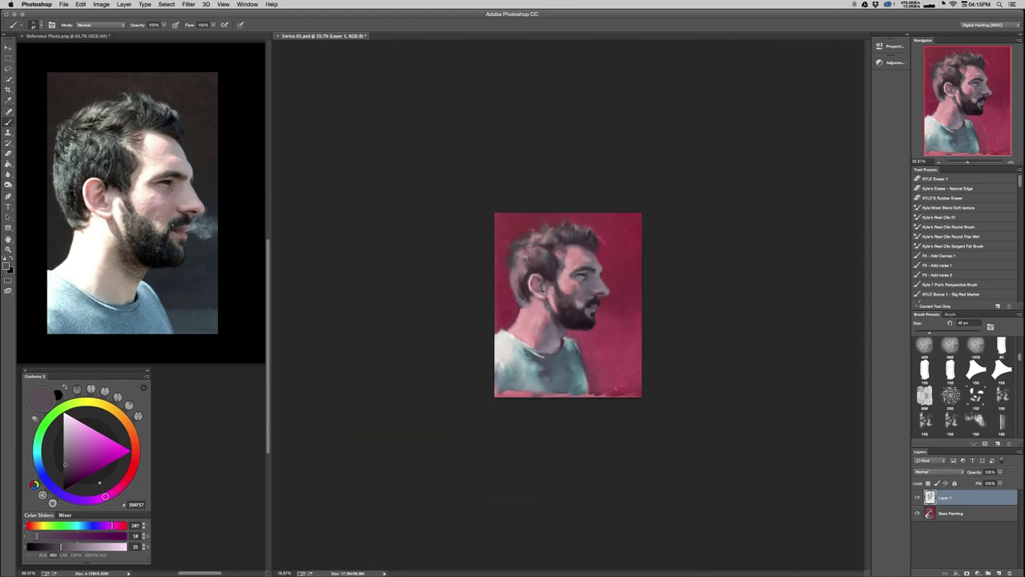
key(super+plus)
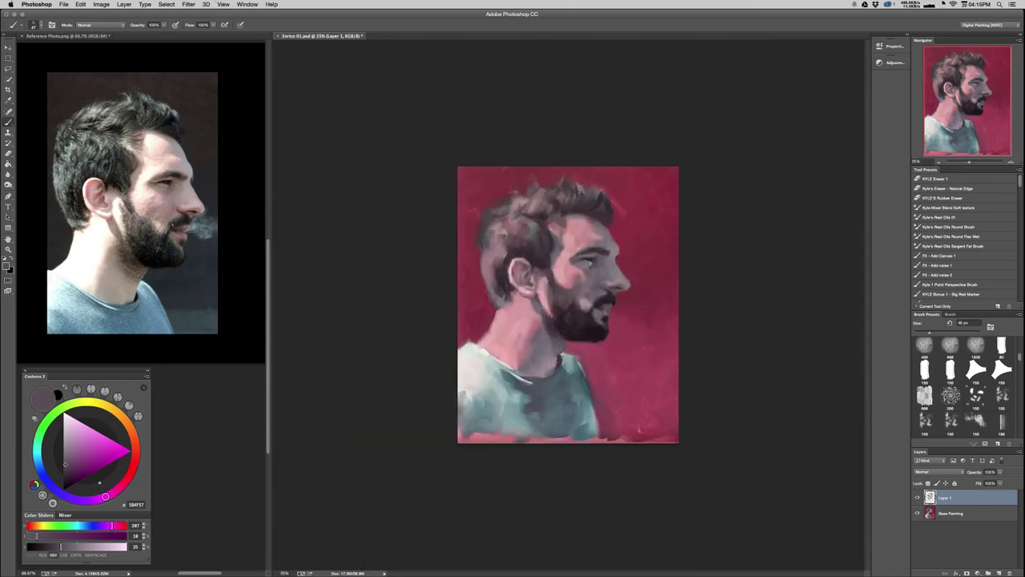
click(917, 497)
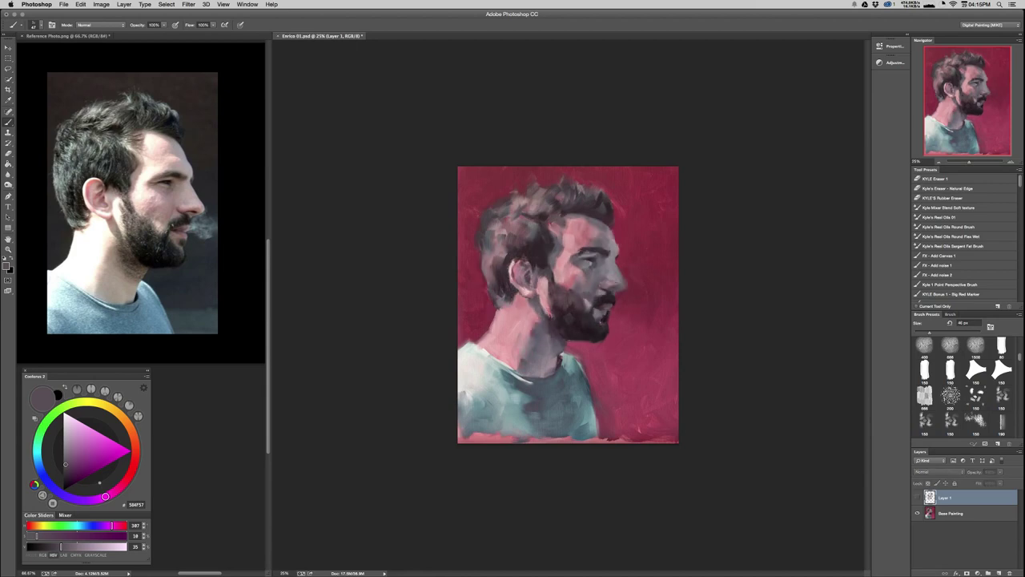
key(super+comma)
key(super+comma)
key(super+comma)
key(super+comma)
key(super+equal)
key(super+equal)
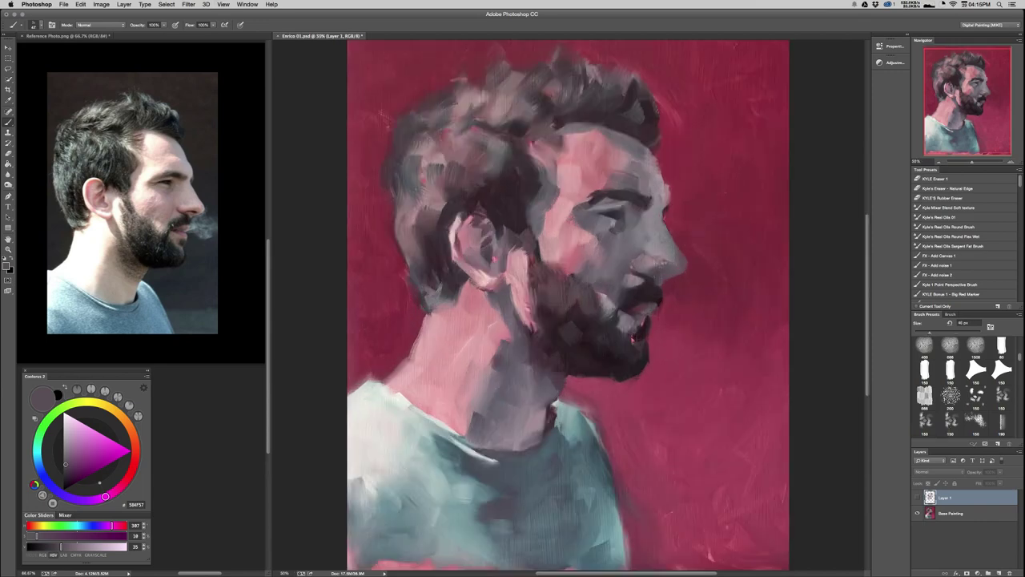
key(super+minus)
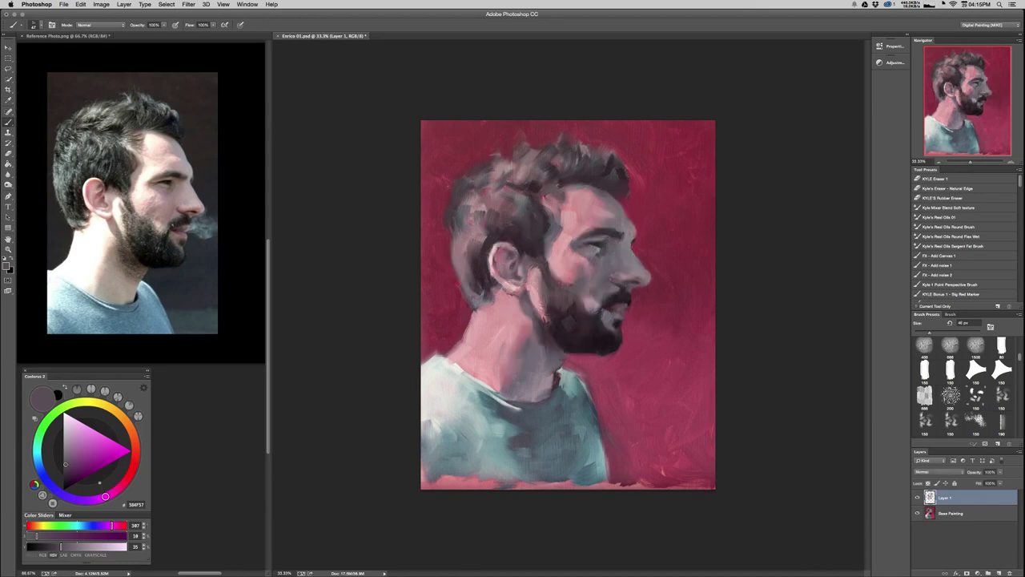
Deepen the hair behind the ear and at the nape with a larger brush, using sampled dark plum and greyish pink.
alt+click(478, 278)
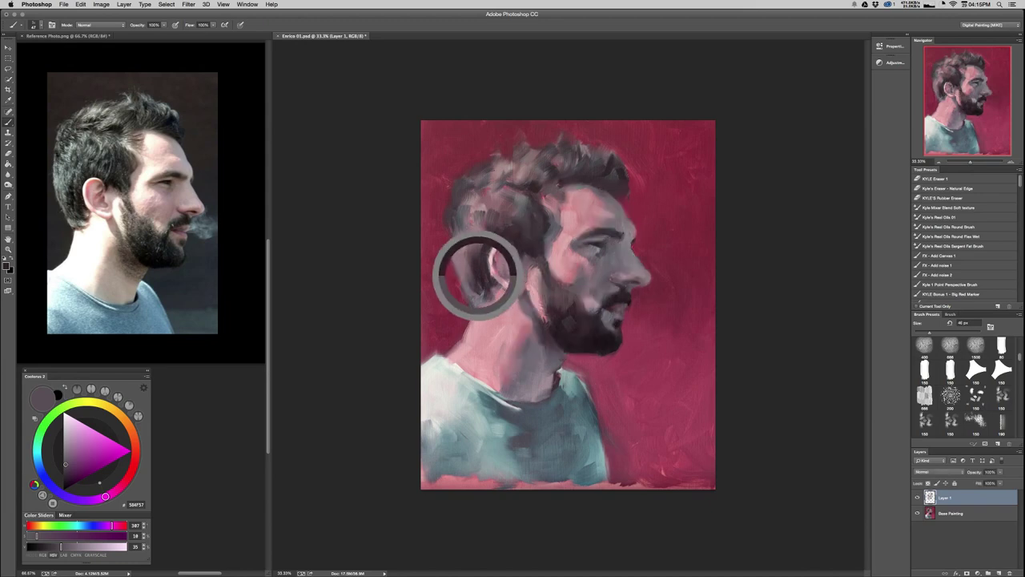
drag(464, 261, 483, 301)
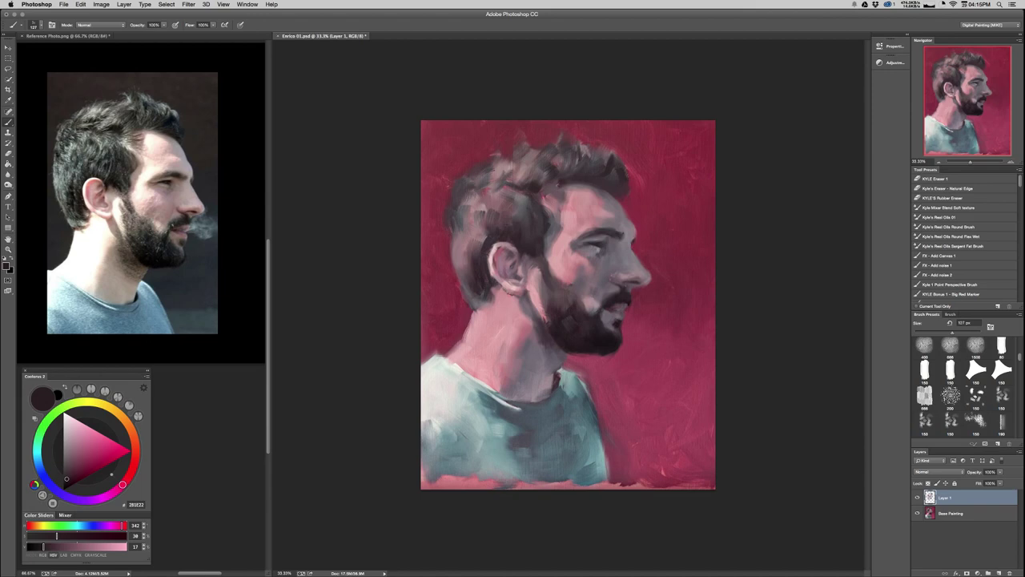
alt+click(482, 230)
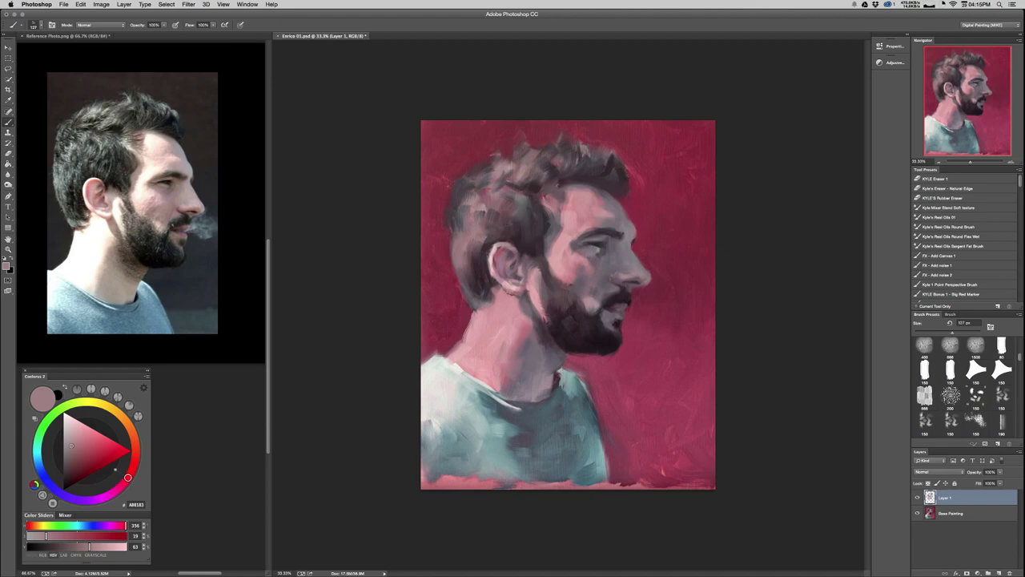
Paint dark strokes into the hair on top of the head, using a darkened version of the plum sampled from the hair.
alt+click(456, 205)
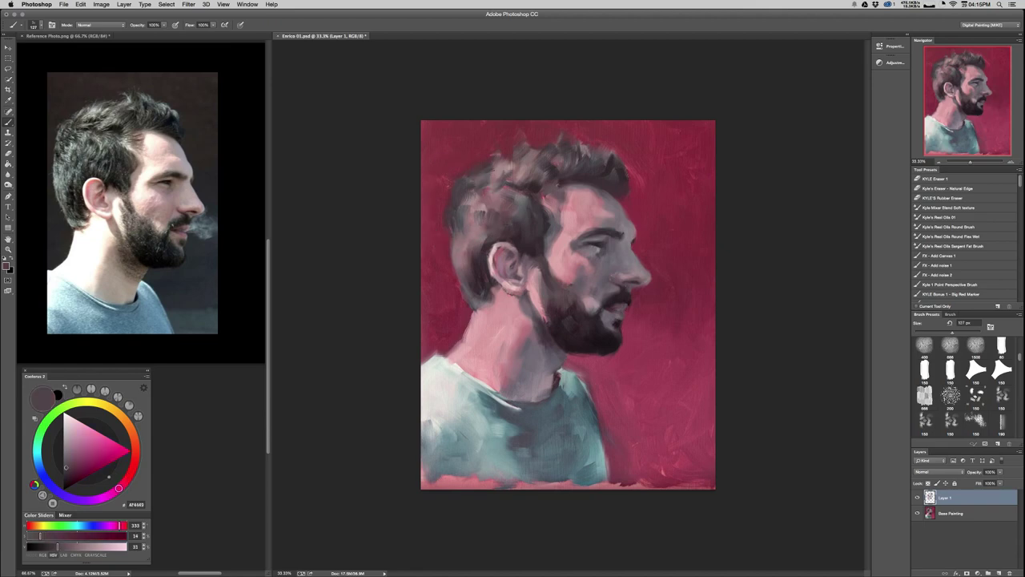
click(66, 475)
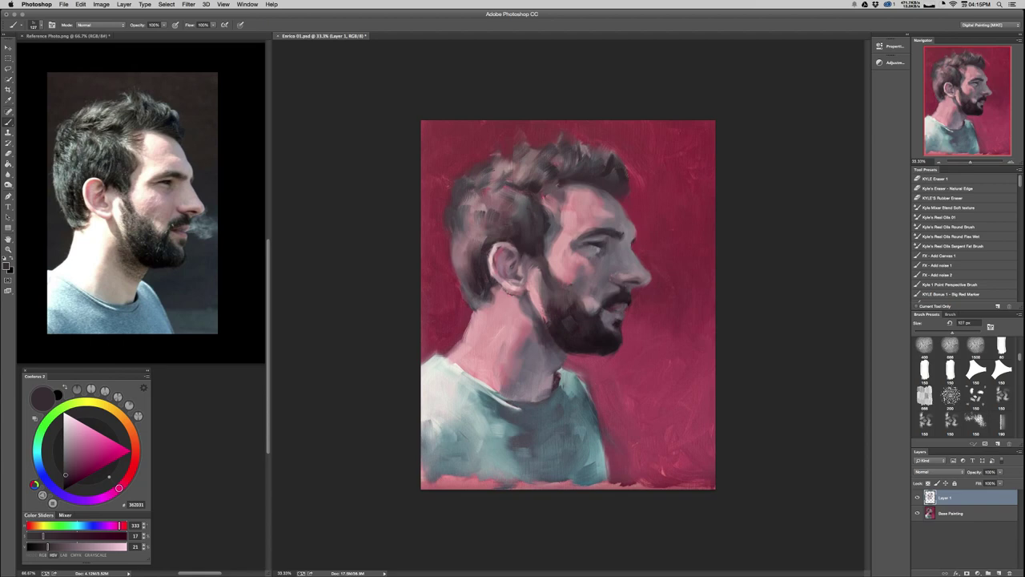
drag(572, 154, 555, 155)
Check the live stream's chat in Chrome and return to Photoshop.
key(super+Tab)
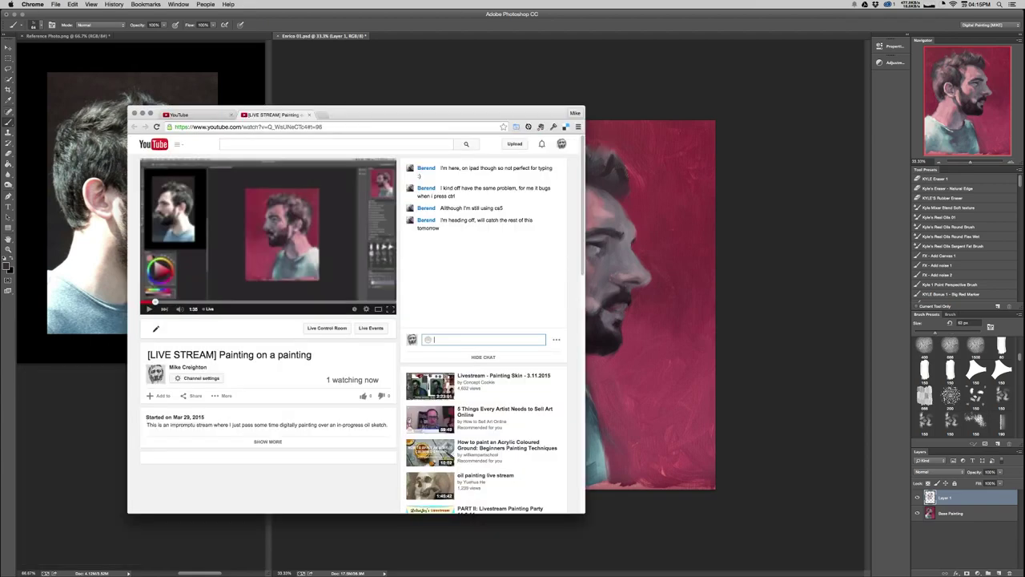
key(super+Tab)
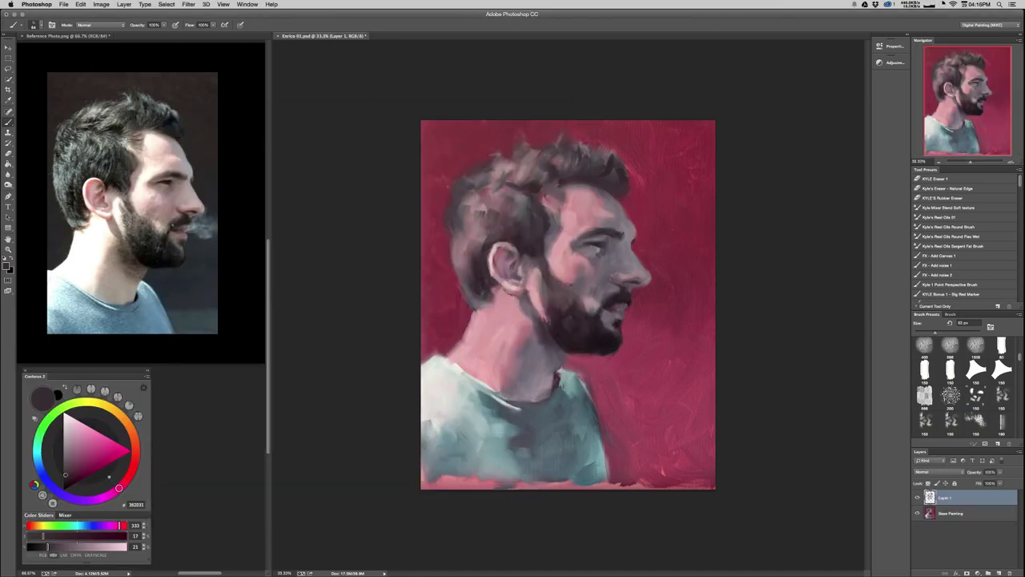
Add lighter greyish pink strokes to the tufts on top of the head and above the forehead.
alt+click(523, 170)
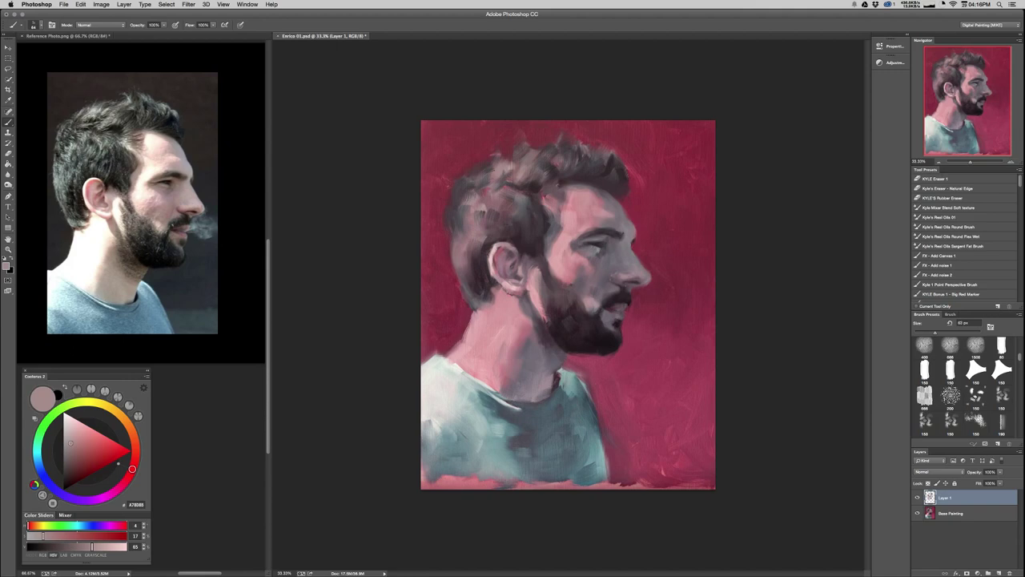
drag(557, 145, 549, 149)
mouse_move(613, 155)
mouse_down()
mouse_move(622, 172)
mouse_move(600, 163)
mouse_up()
Rework the hair between the crown and the temple with sampled dark plum and a softer grey.
alt+click(535, 190)
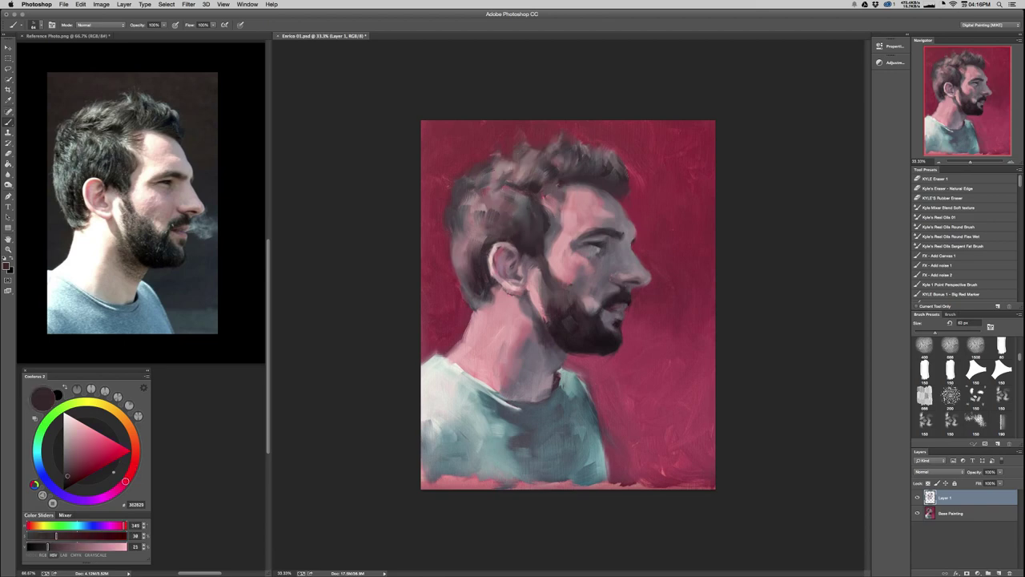
drag(514, 182, 523, 185)
alt+click(521, 197)
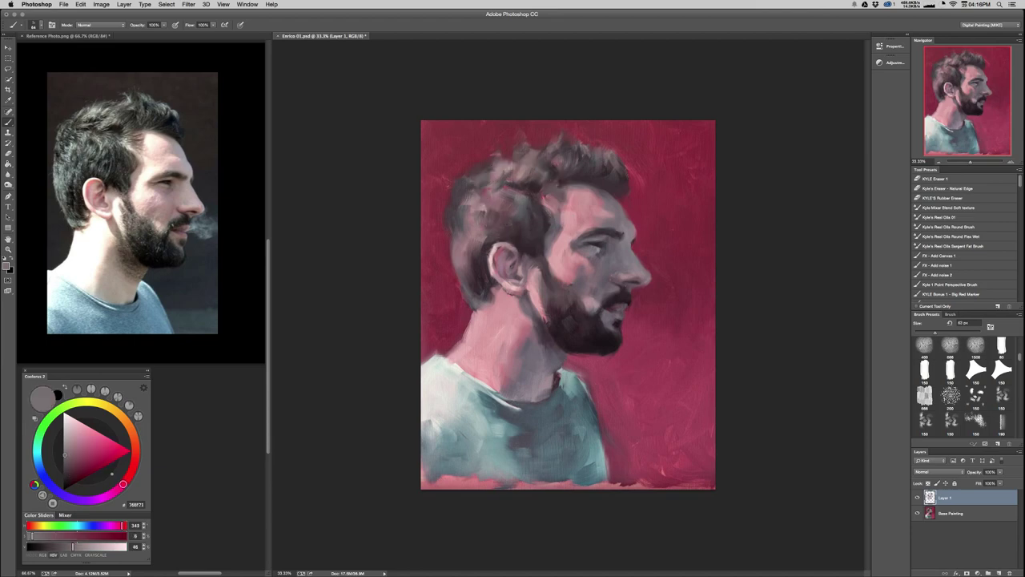
drag(528, 194, 542, 214)
Smooth the hair on the side and back edge of the head with sampled greyish pinks and dark plums.
alt+click(481, 204)
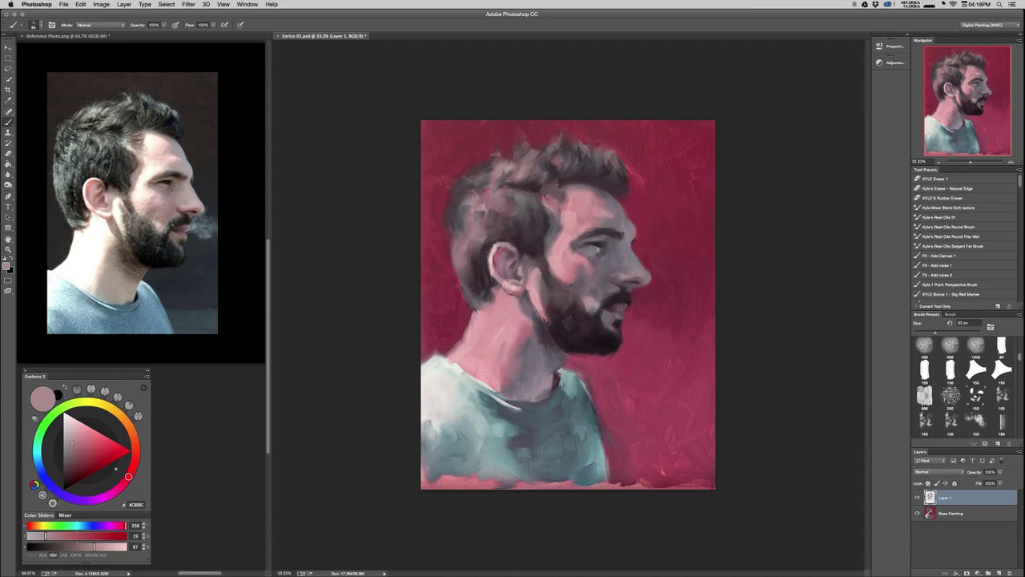
alt+click(484, 201)
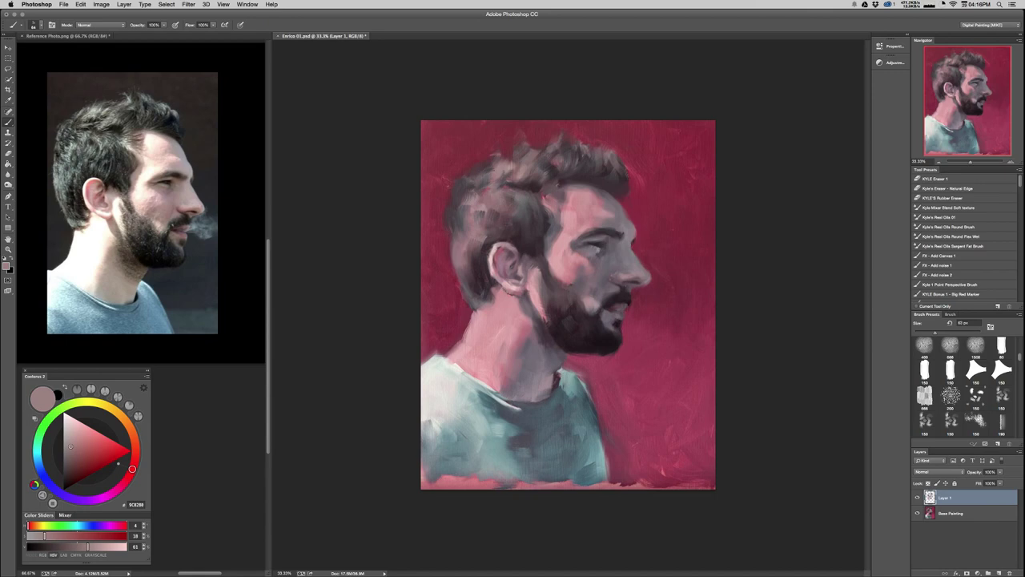
alt+click(526, 229)
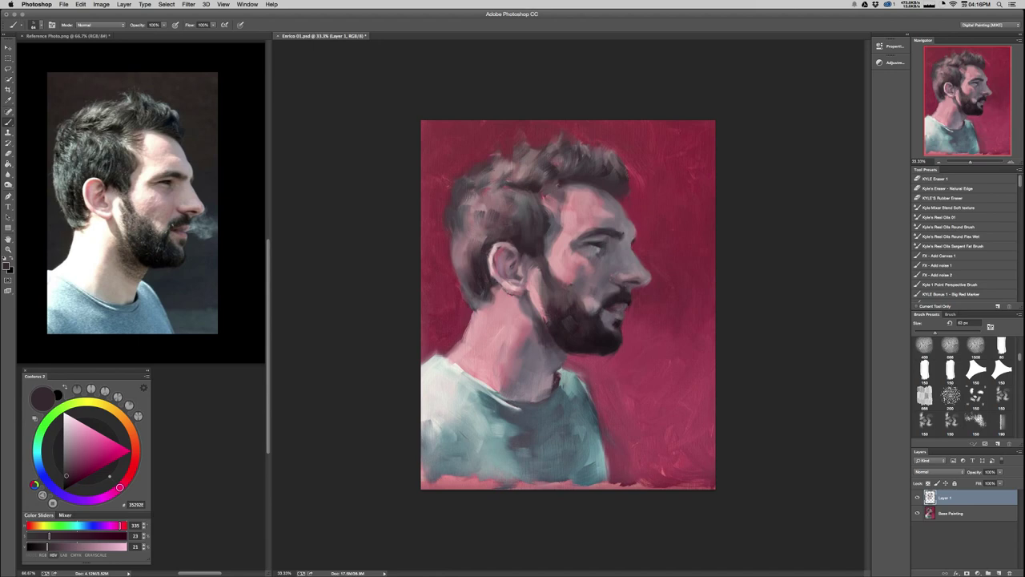
alt+click(472, 225)
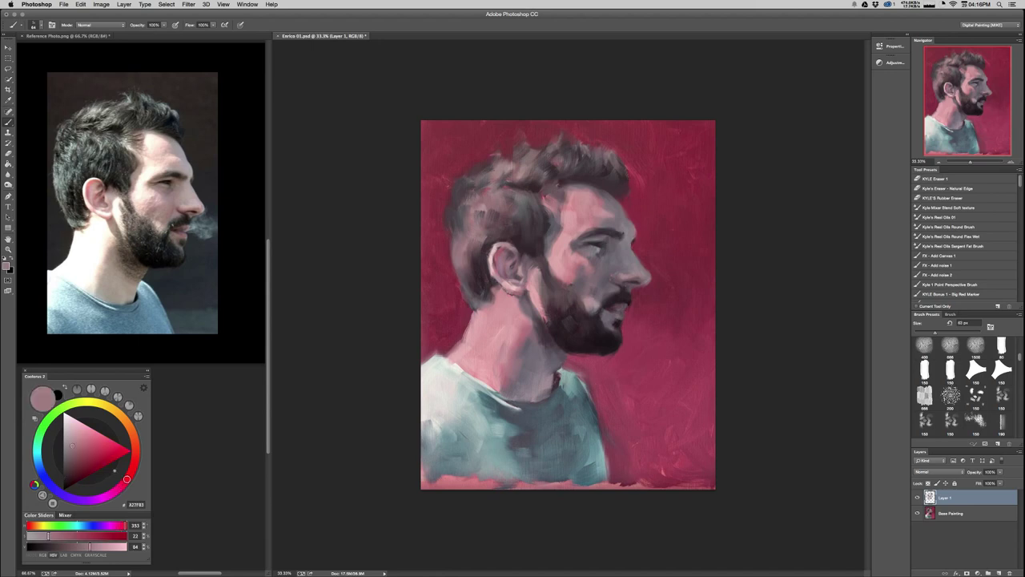
mouse_move(457, 195)
mouse_down()
mouse_move(450, 209)
mouse_move(456, 195)
mouse_up()
alt+click(454, 214)
mouse_move(451, 224)
mouse_down()
mouse_move(450, 246)
mouse_move(456, 237)
mouse_up()
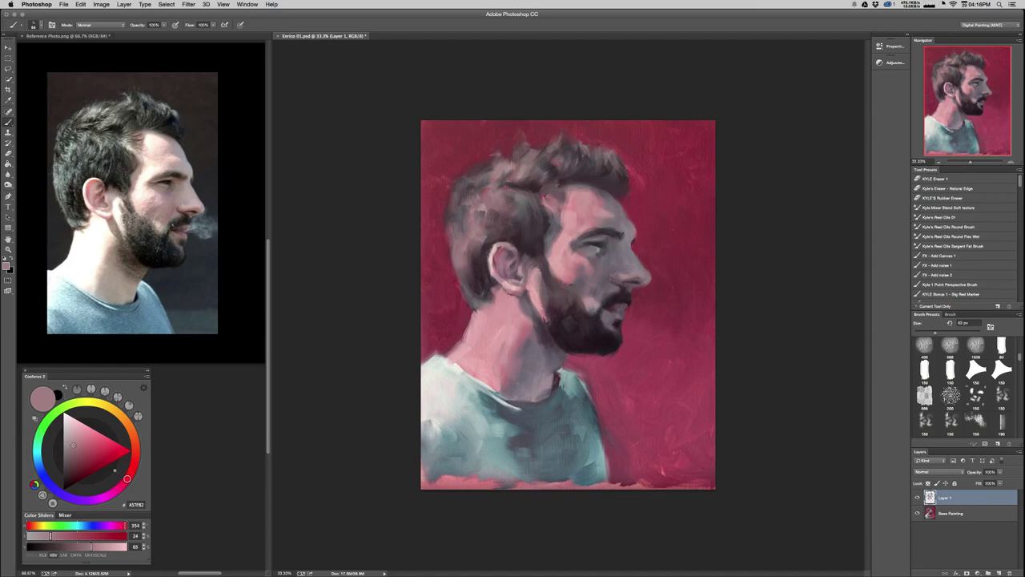
Blend the hair behind and above the ear with sampled dark plum and greyish pink, shifting the dark tone towards violet.
alt+click(480, 254)
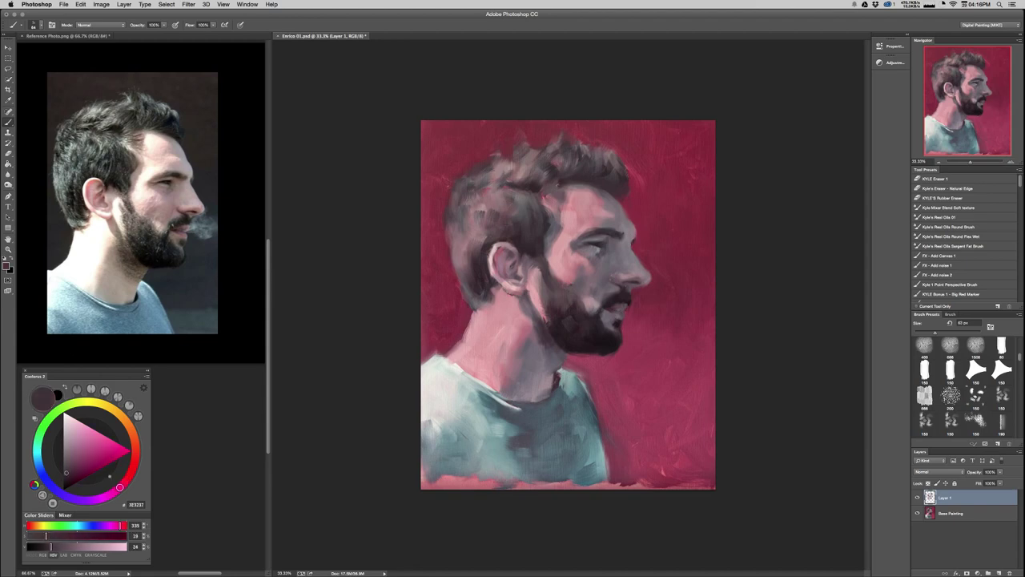
alt+click(459, 245)
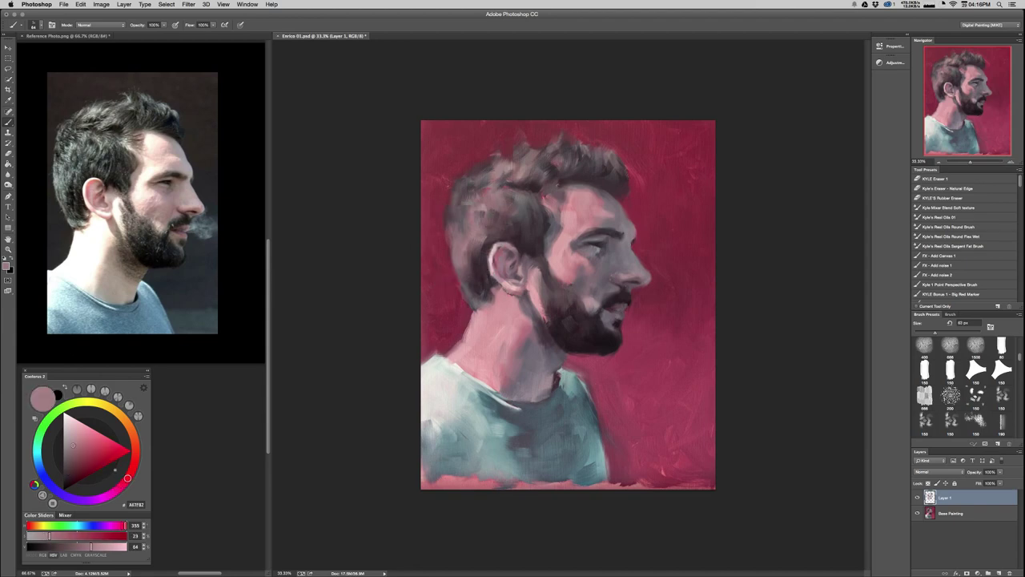
alt+click(454, 231)
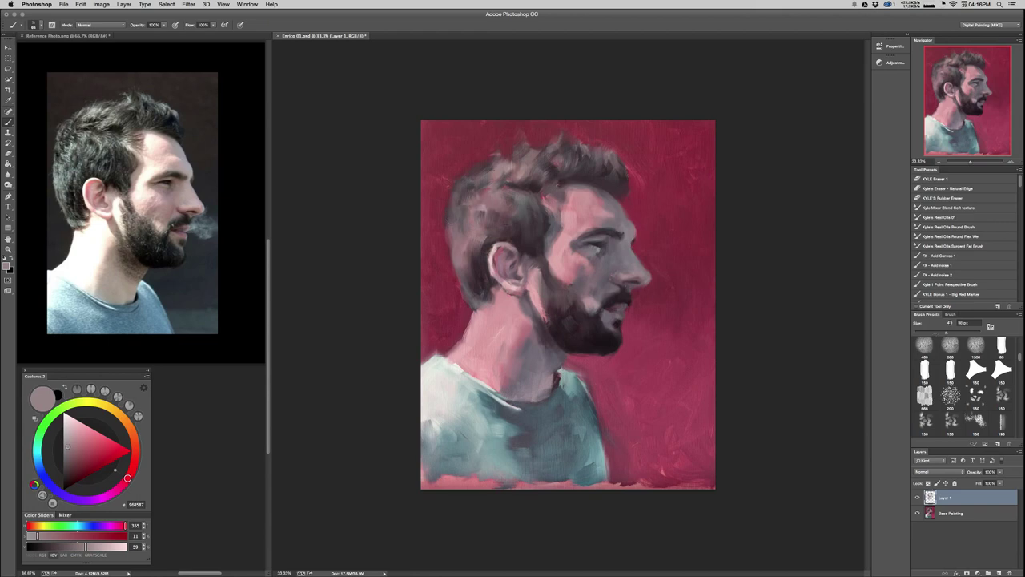
alt+click(489, 249)
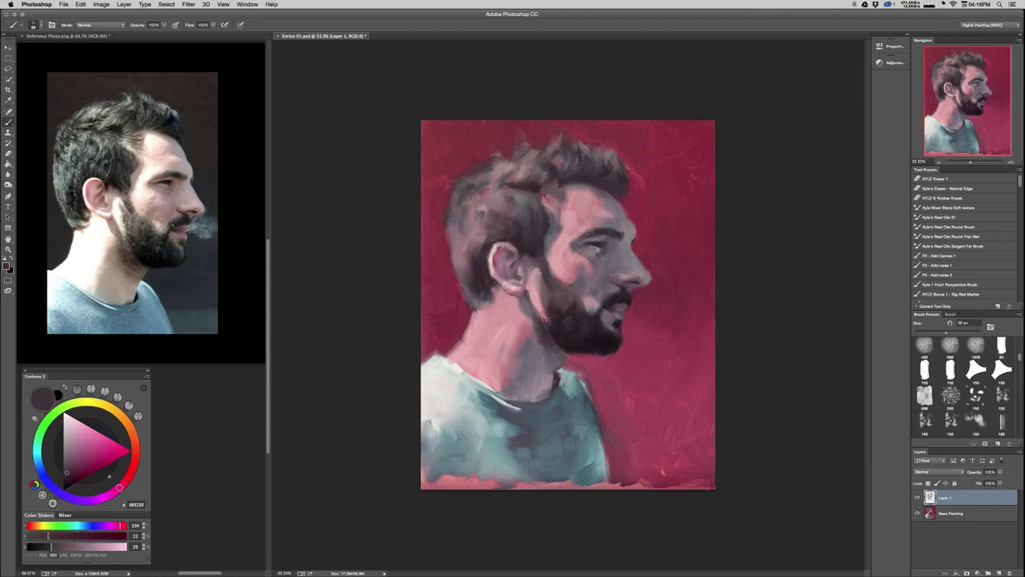
drag(483, 232, 481, 242)
drag(119, 487, 86, 500)
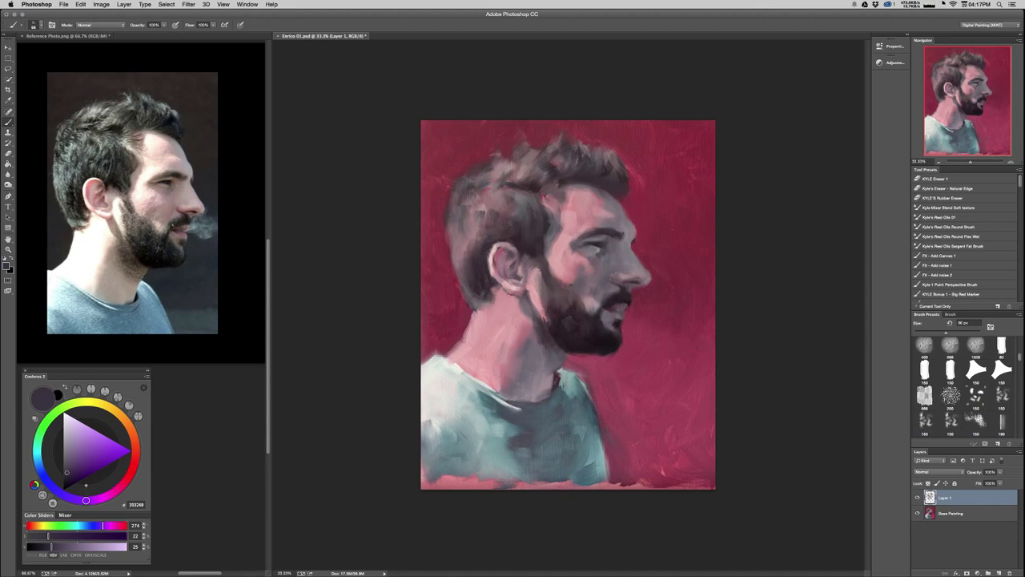
Refine the hair between the ear and the temple hairline with sampled neutral greys, dark plum and a light greyish pink.
alt+click(522, 217)
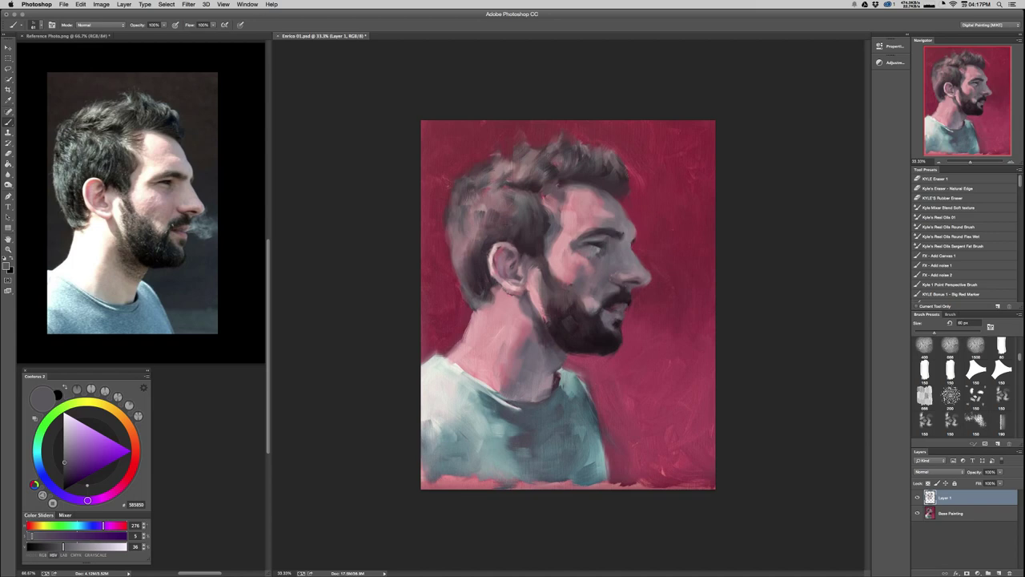
alt+click(485, 248)
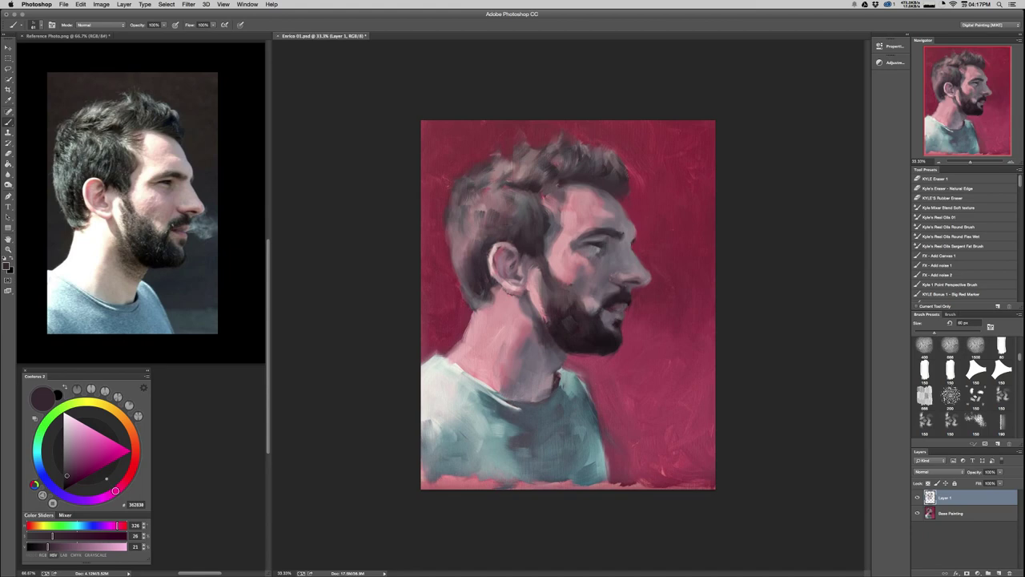
alt+click(534, 205)
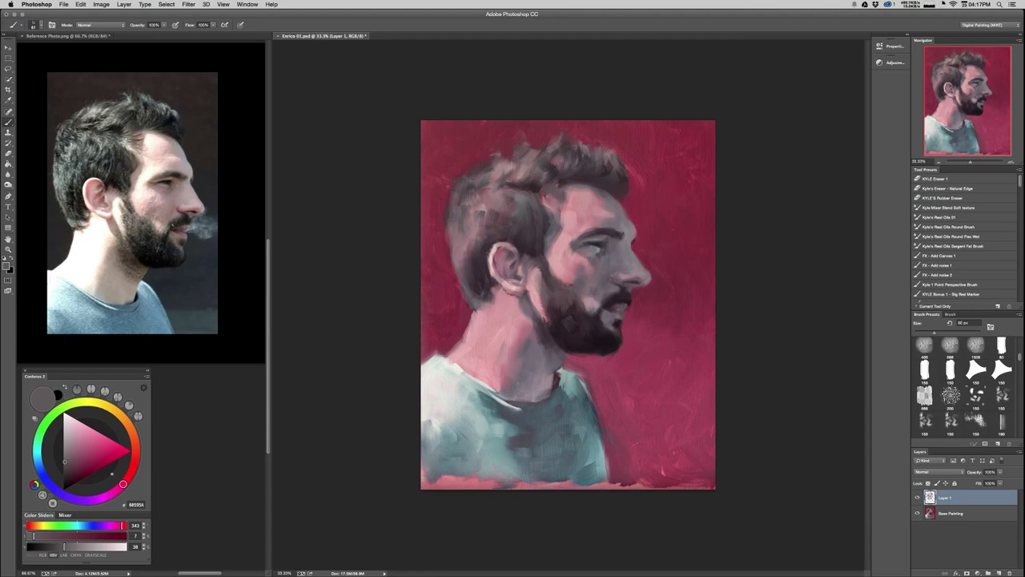
alt+click(525, 197)
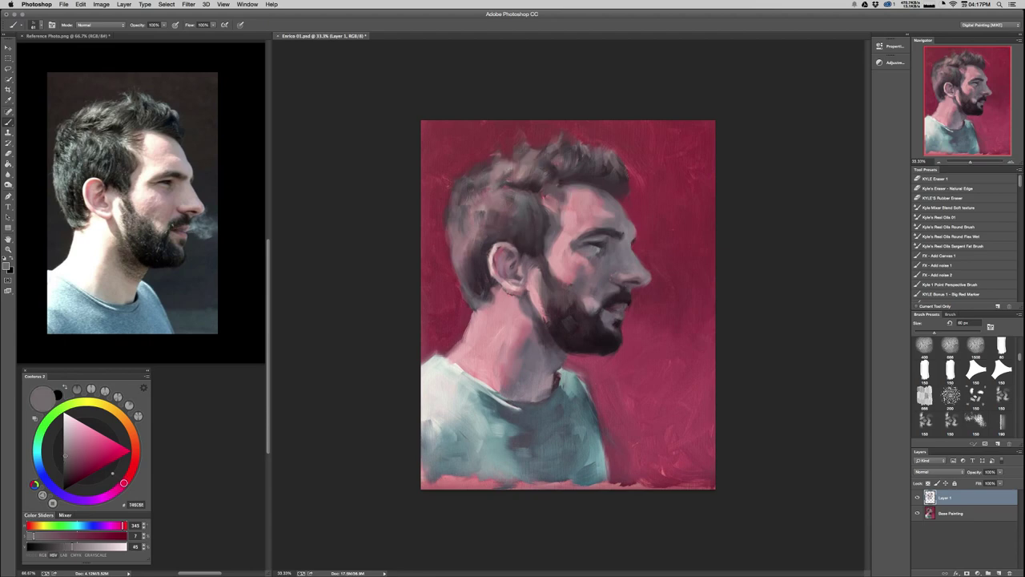
drag(521, 190, 537, 189)
alt+click(539, 187)
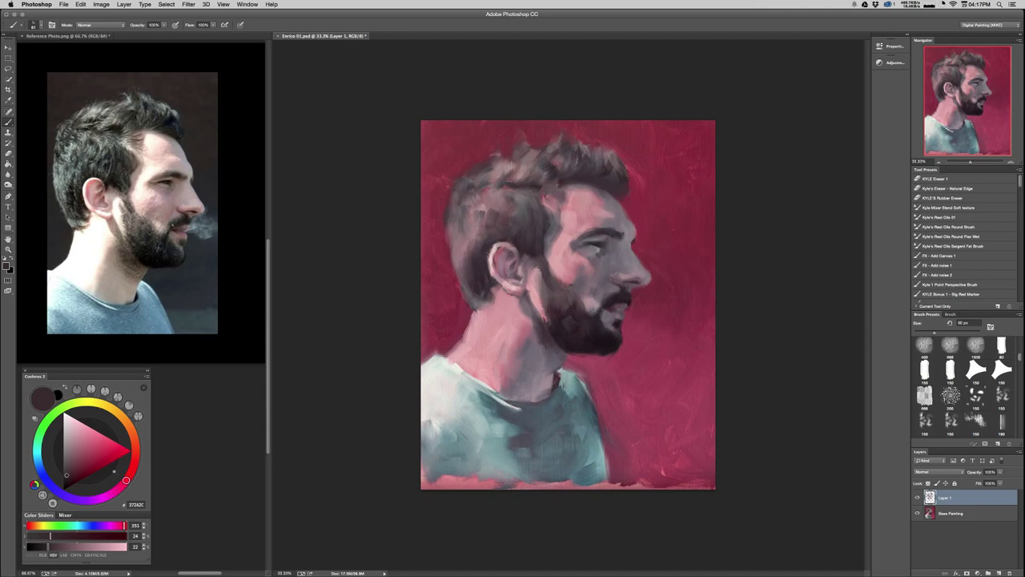
alt+click(482, 207)
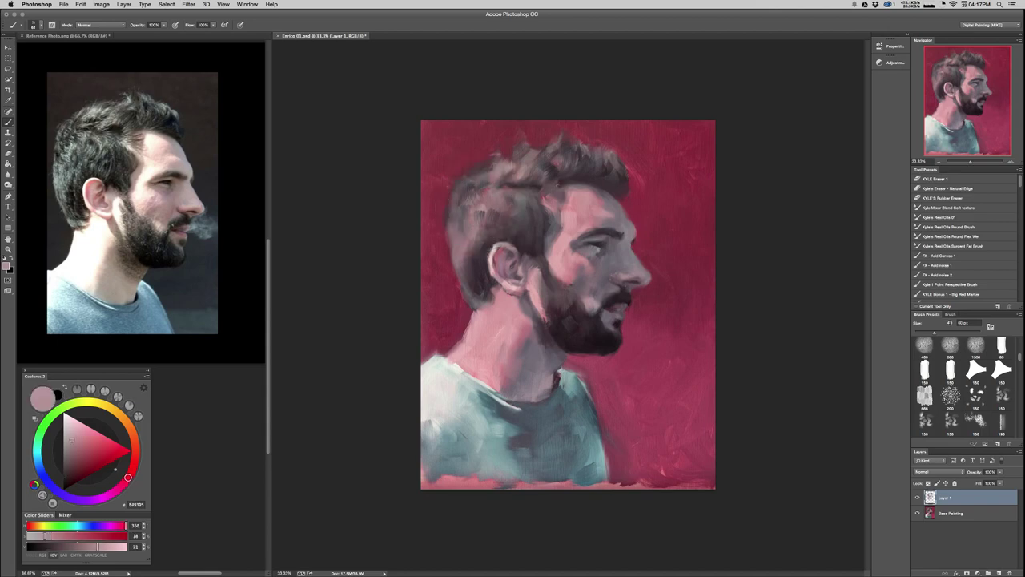
drag(548, 190, 545, 191)
Rework the back edge of the beard along the jaw with sampled light pink, muted rose and dark plum.
alt+click(540, 306)
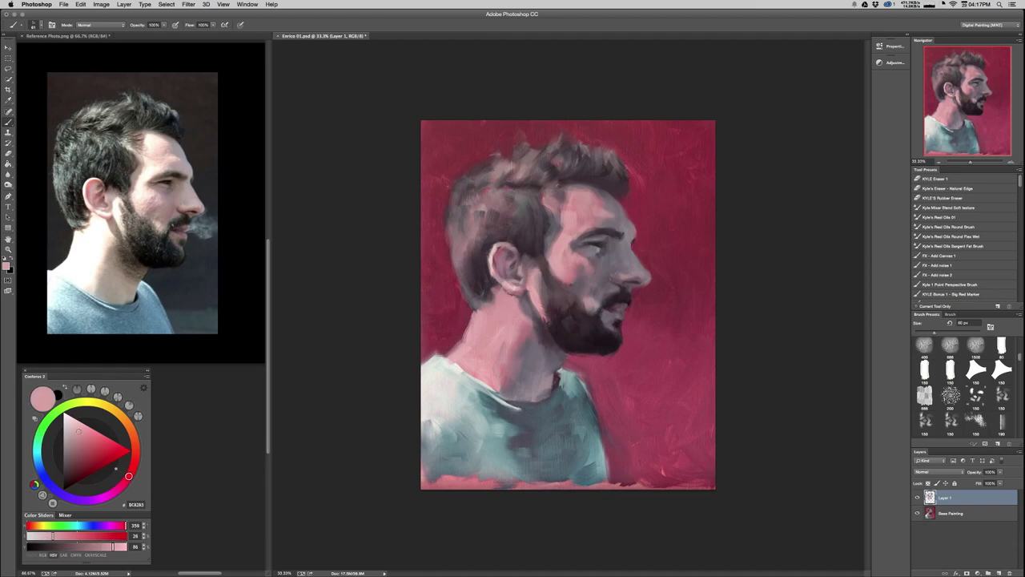
alt+click(530, 334)
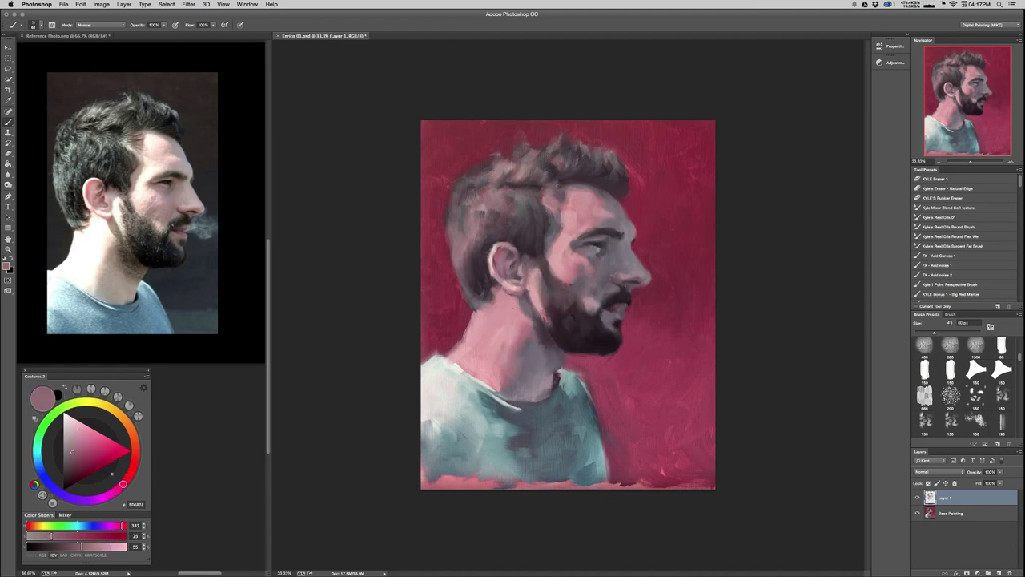
drag(540, 311, 546, 318)
alt+click(564, 330)
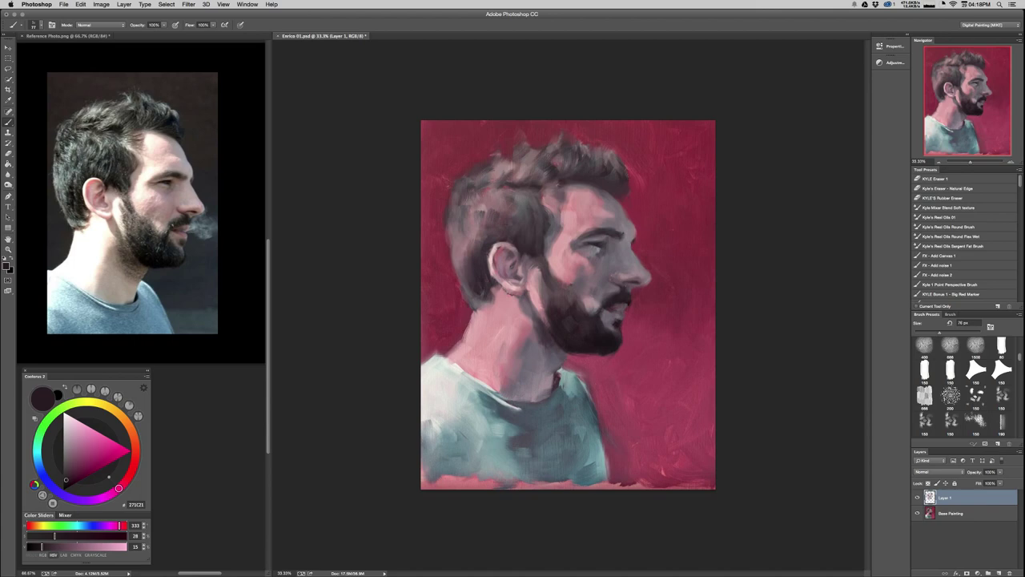
Define the edge of the sideburn in front of the ear with sampled light pink and a greyish mauve.
alt+click(535, 298)
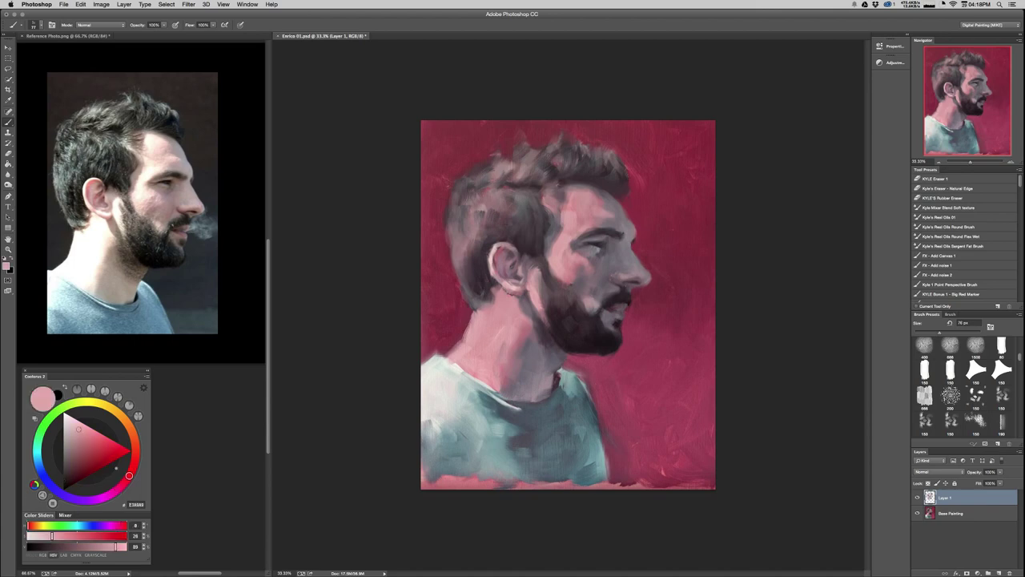
drag(544, 275, 544, 275)
mouse_move(544, 283)
mouse_down()
mouse_move(545, 293)
mouse_move(553, 286)
mouse_move(543, 286)
mouse_up()
alt+click(544, 293)
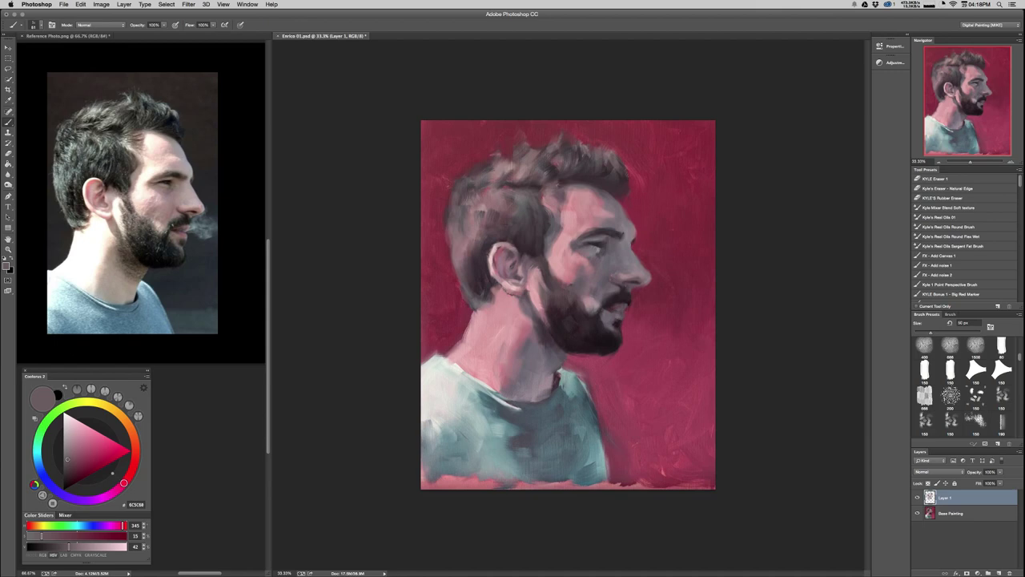
Soften the upper edge of the beard into the cheek with sampled greyish mauves and pinks.
alt+click(579, 283)
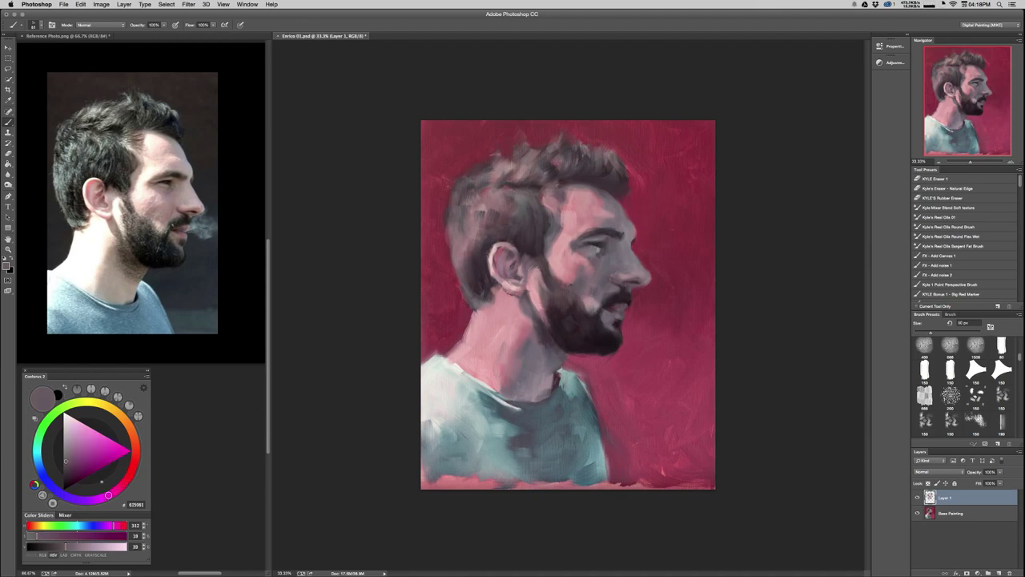
alt+click(571, 277)
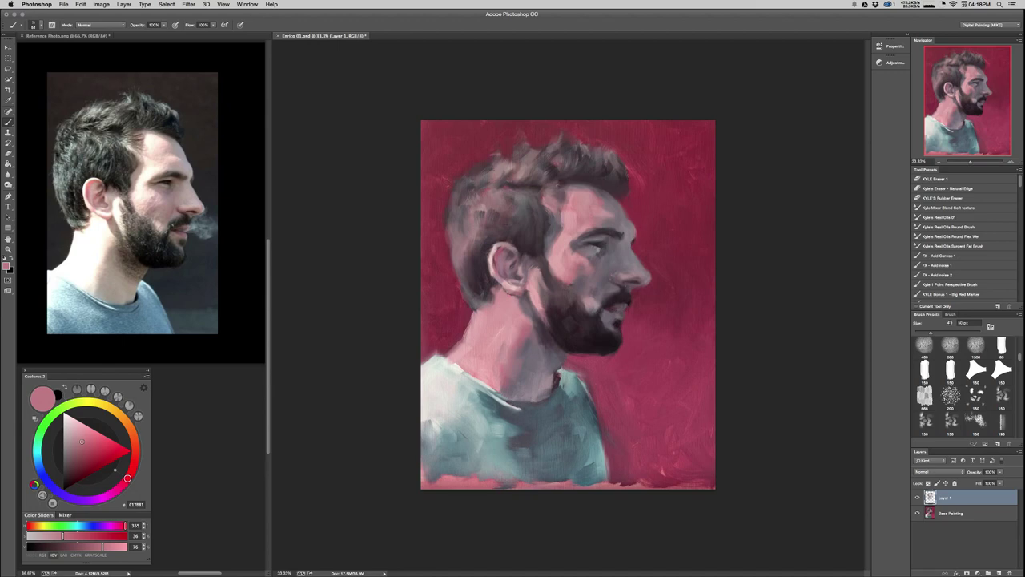
alt+click(582, 284)
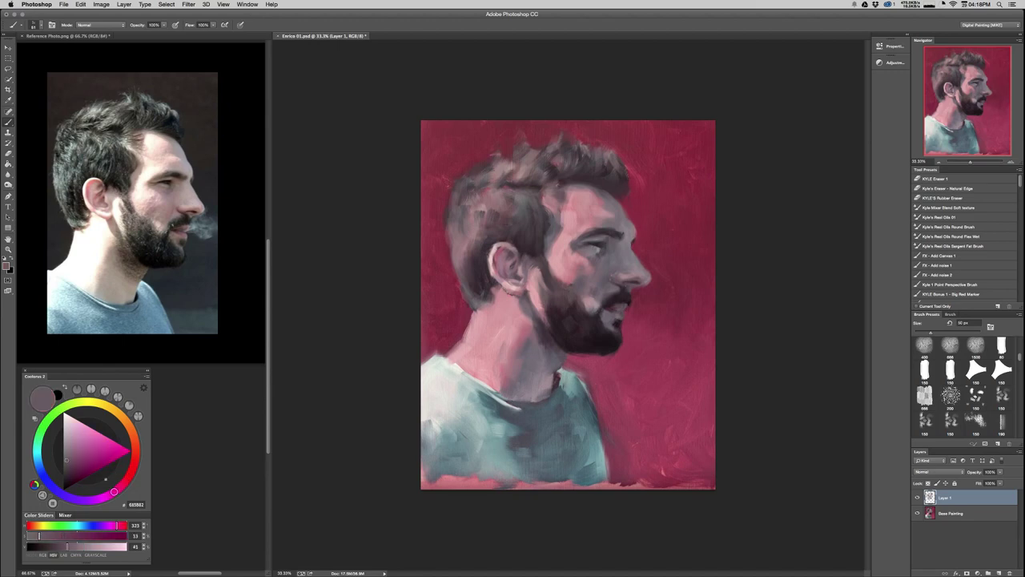
alt+click(591, 272)
drag(582, 285, 587, 285)
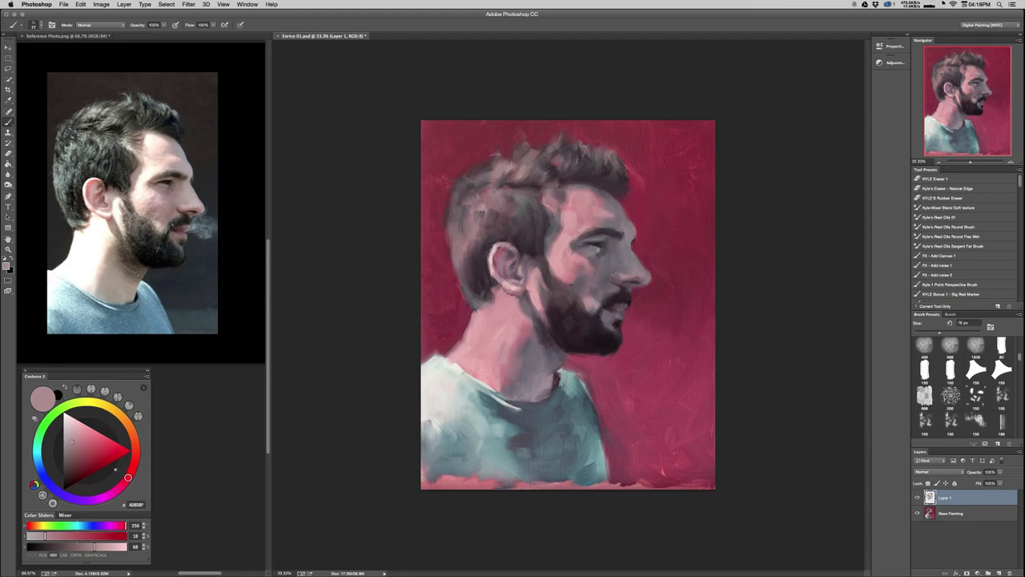
Blend the lower cheek between the beard and the nose with sampled muted mauve and dusty rose.
alt+click(595, 296)
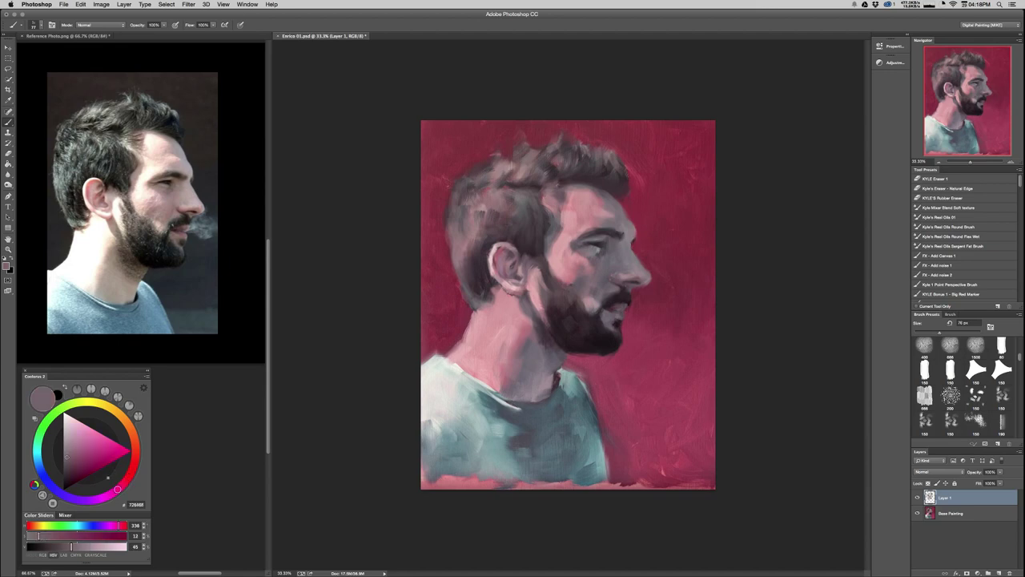
alt+click(590, 272)
alt+click(579, 273)
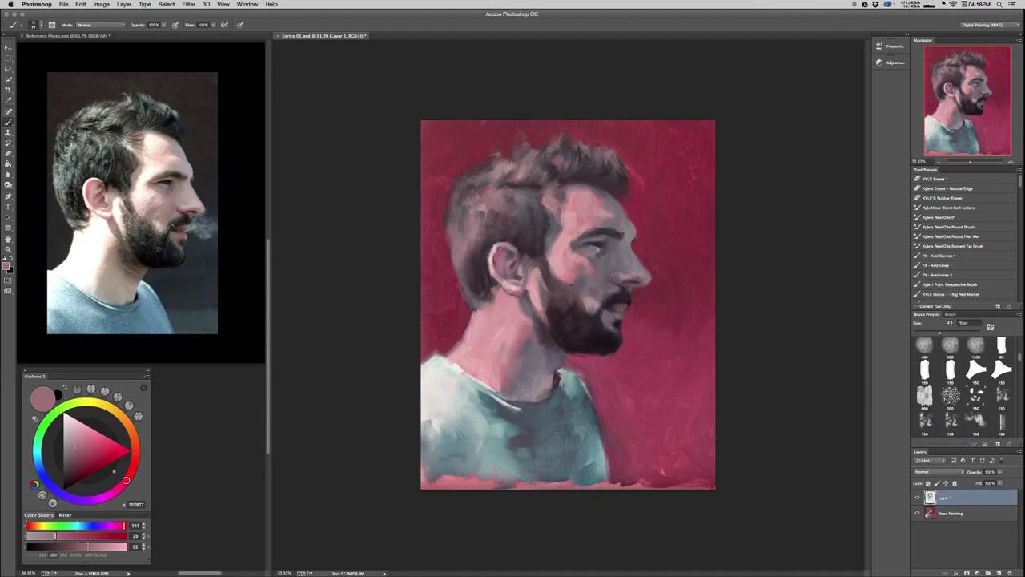
alt+click(605, 281)
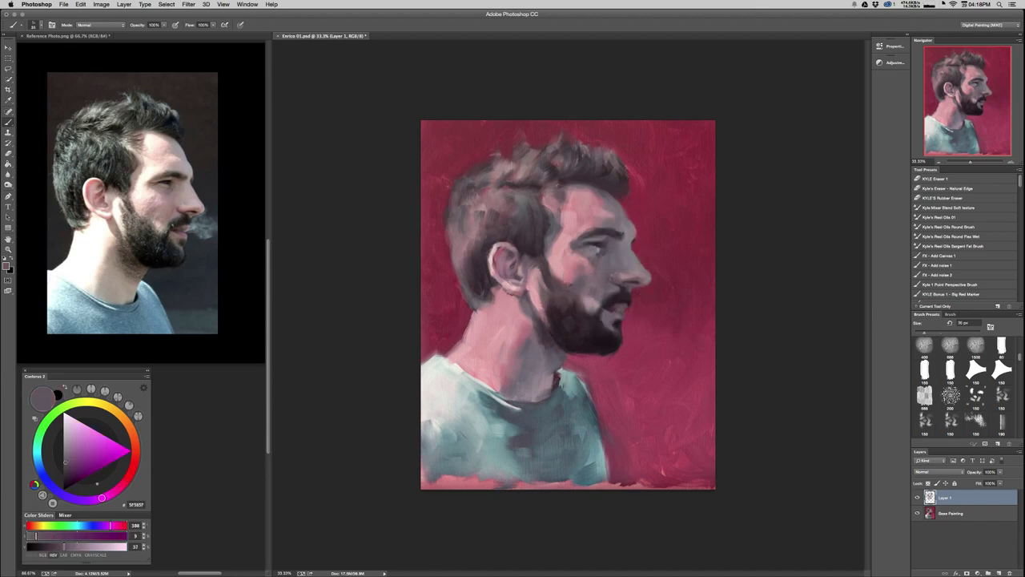
Sample dark mauve and plum tones around the nostril and moustache and refine the shadow beneath the nose.
key(super+minus)
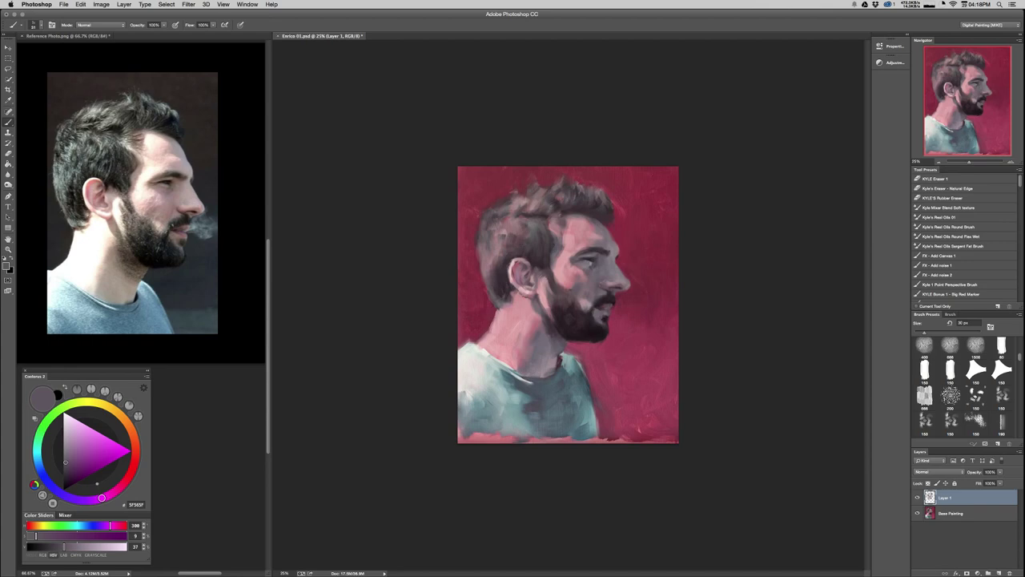
key(super+plus)
key(super+plus)
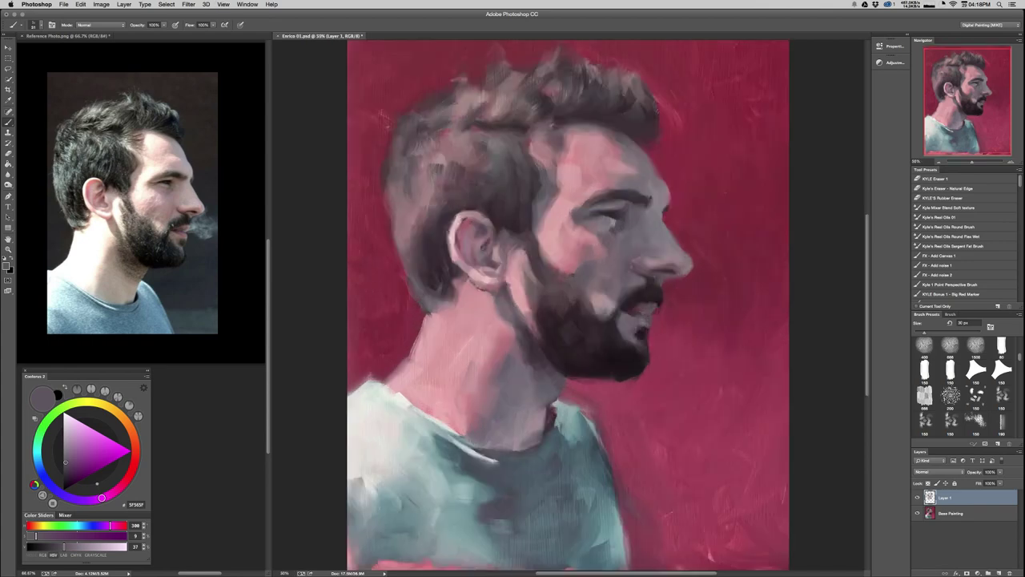
alt+click(643, 273)
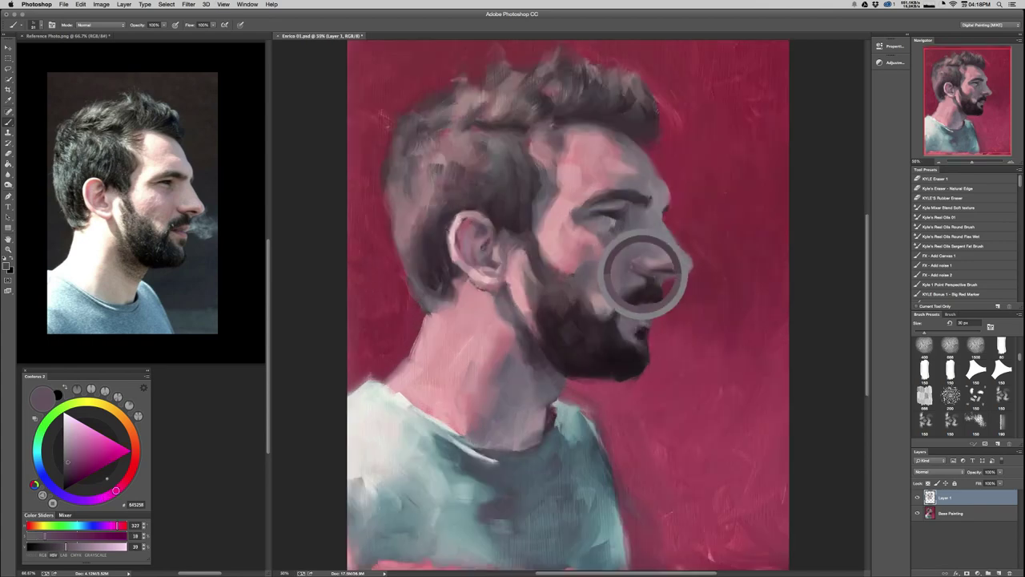
alt+click(636, 271)
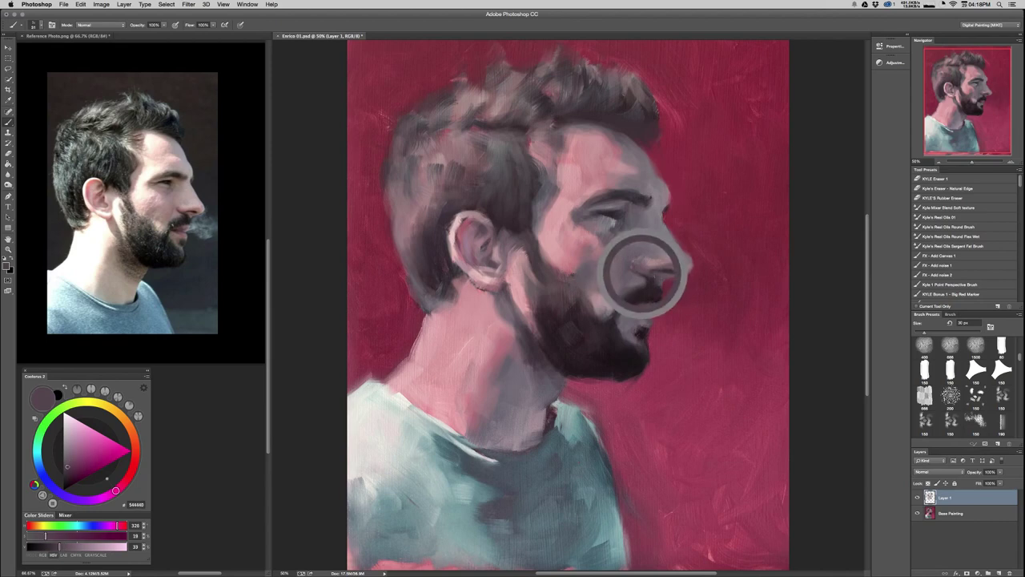
alt+click(637, 310)
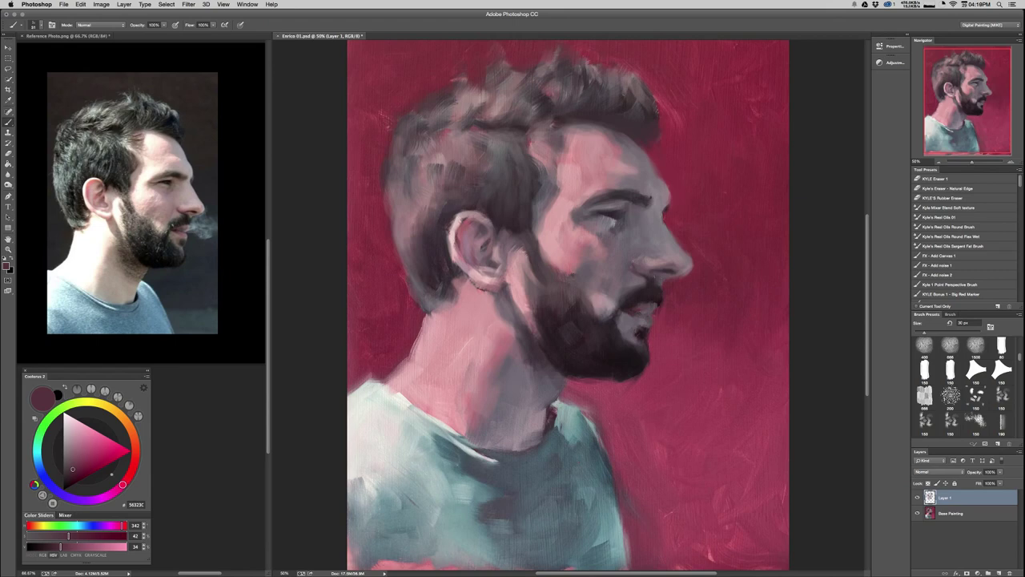
alt+click(637, 280)
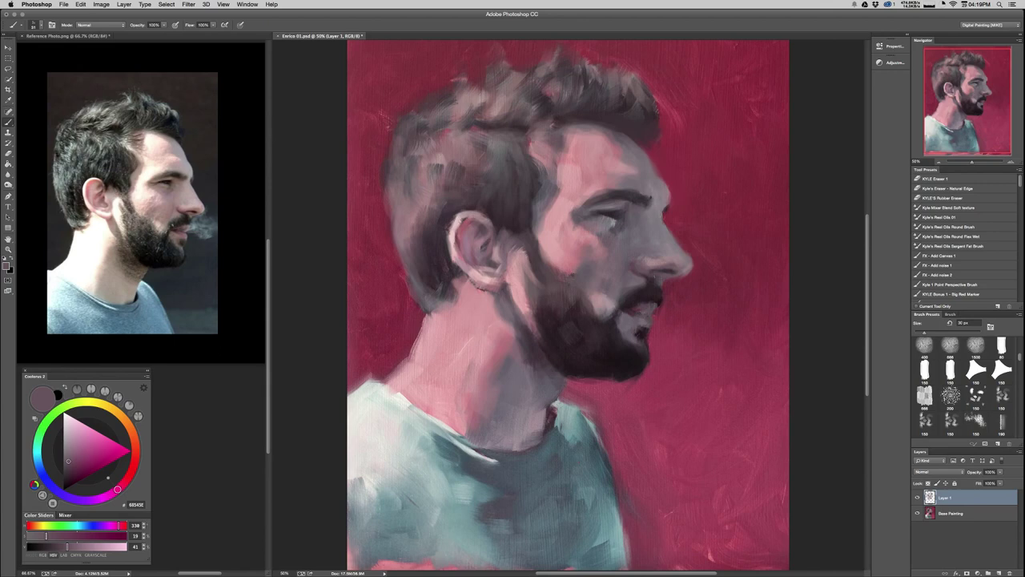
Model the nose tip and nostril wing with lighter greyish pinks sampled from the nose and the eye area.
alt+click(653, 264)
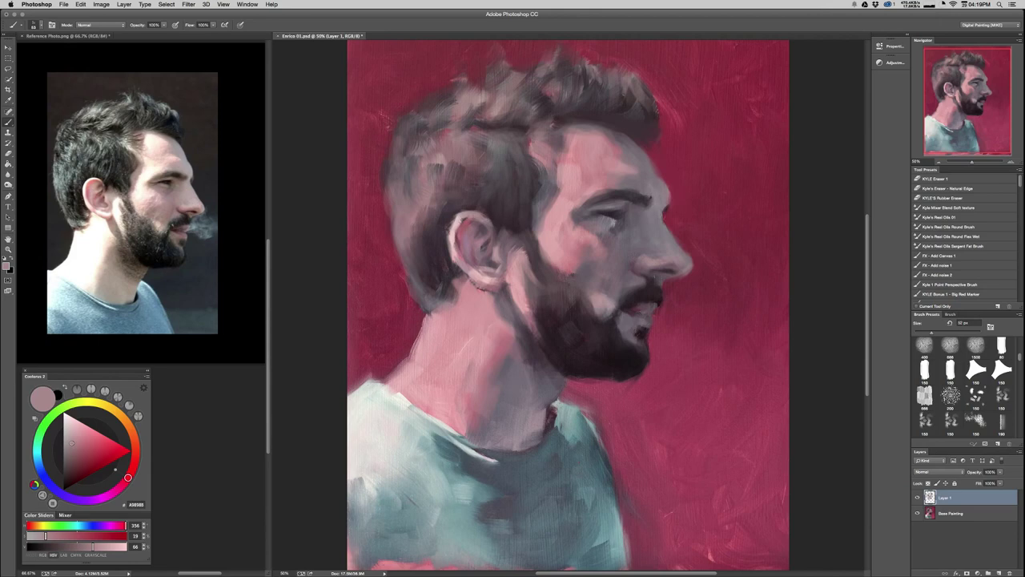
alt+click(614, 224)
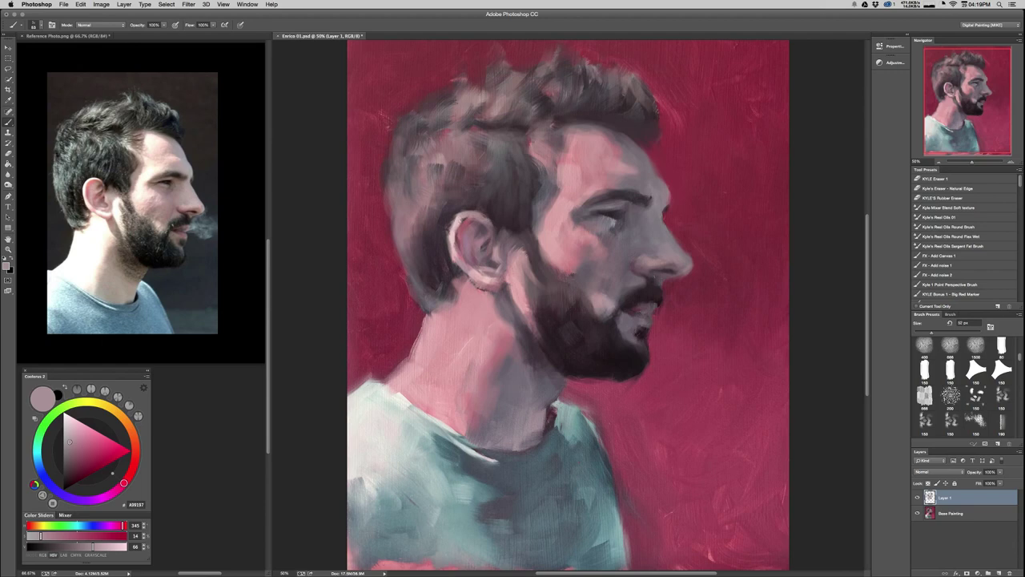
alt+click(660, 261)
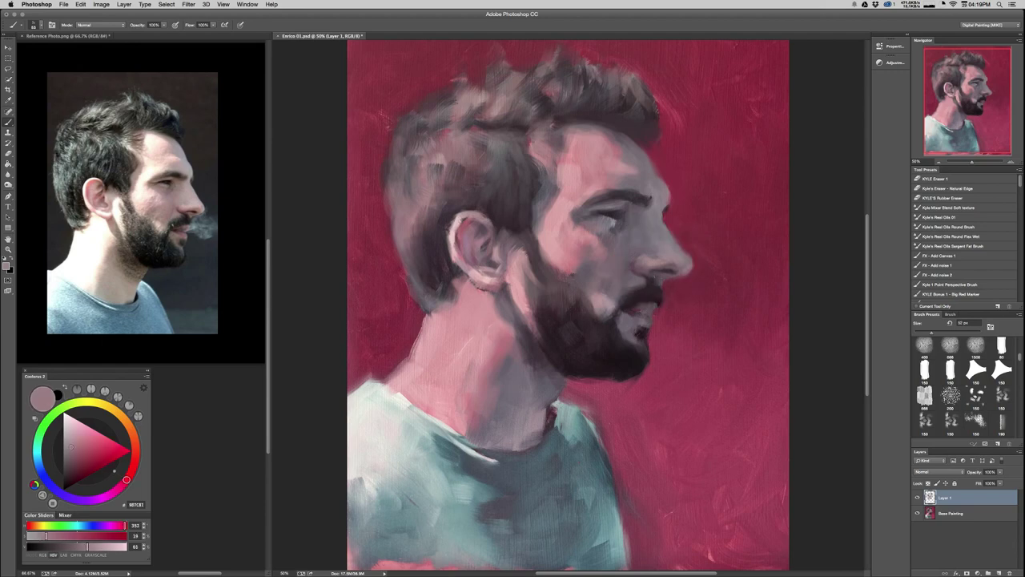
alt+click(656, 263)
drag(676, 262, 670, 263)
drag(70, 443, 69, 442)
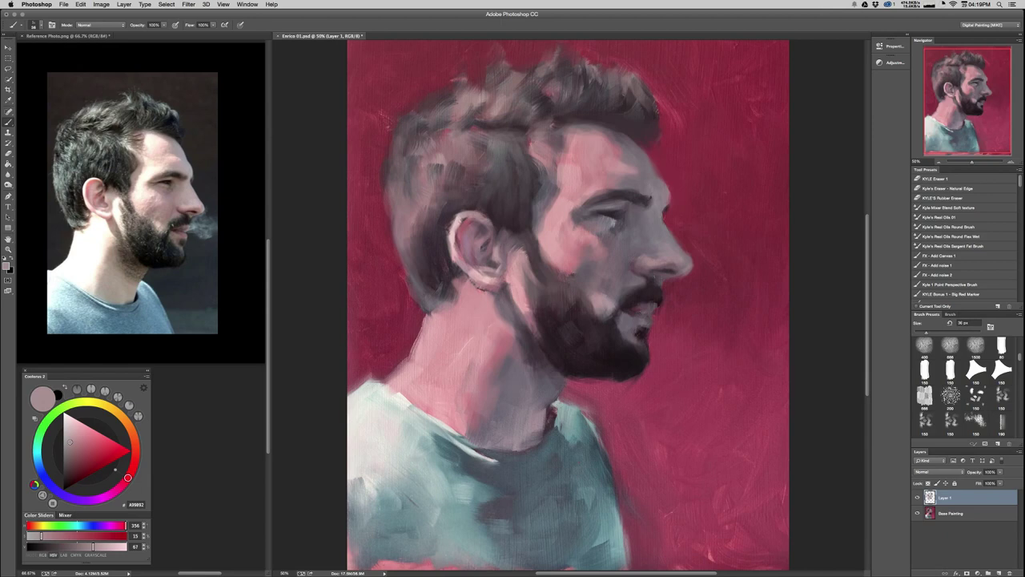
Sample a muted mauve from the jaw below the ear and brush it onto the neck near the hairline.
key(super+minus)
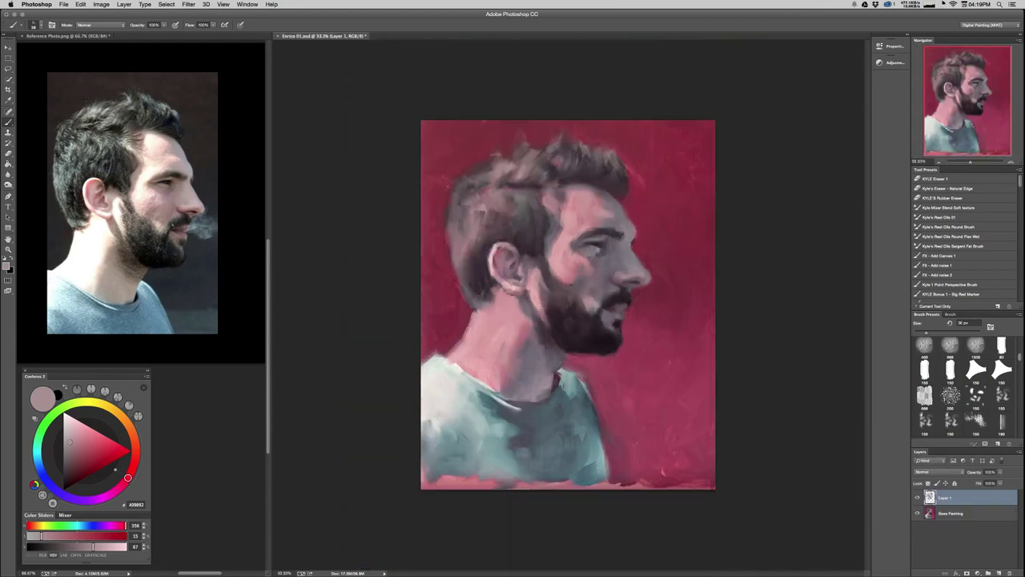
key(super+minus)
key(super+minus)
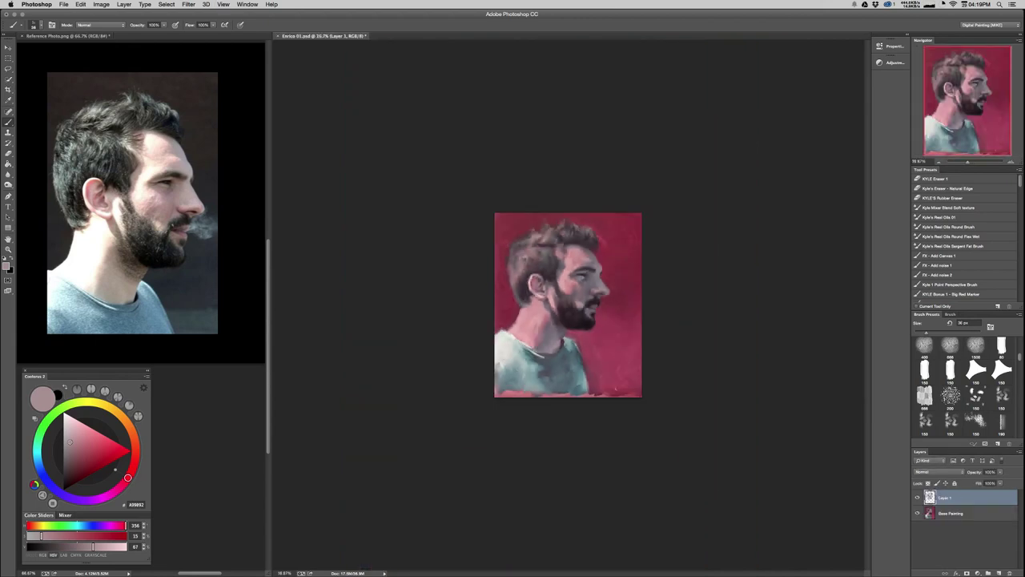
key(super+plus)
key(super+plus)
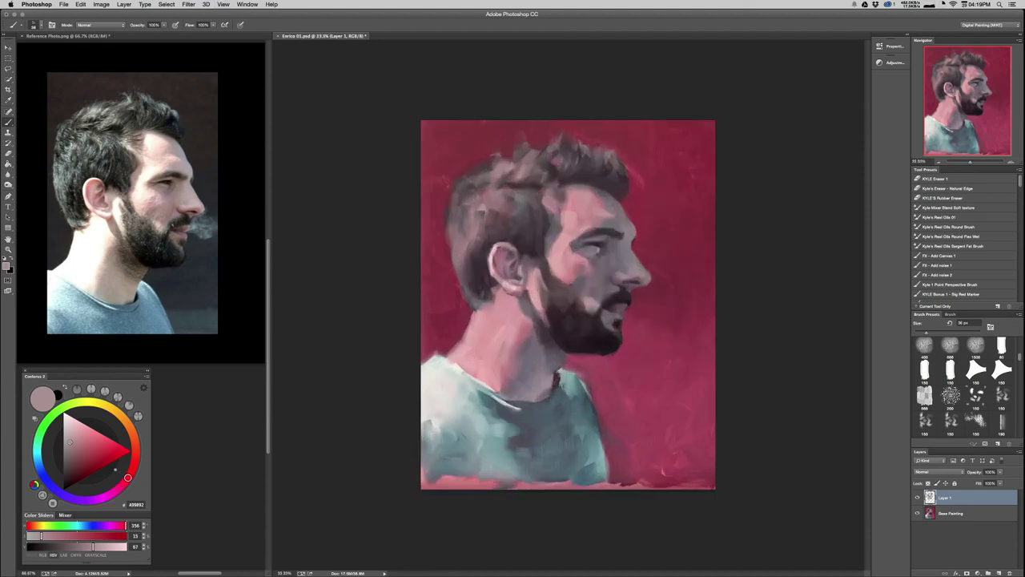
alt+click(527, 311)
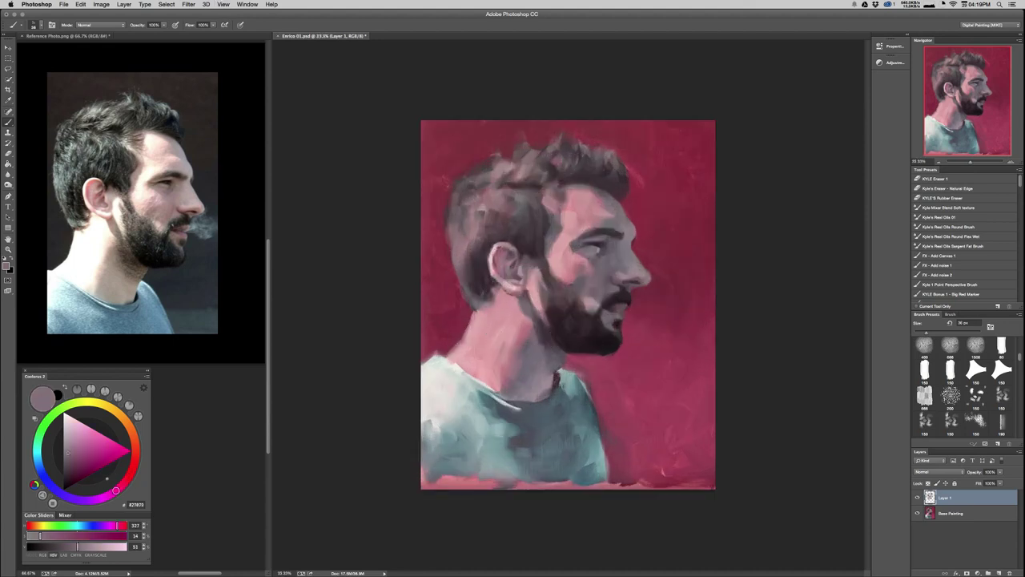
key(super+plus)
drag(476, 309, 481, 308)
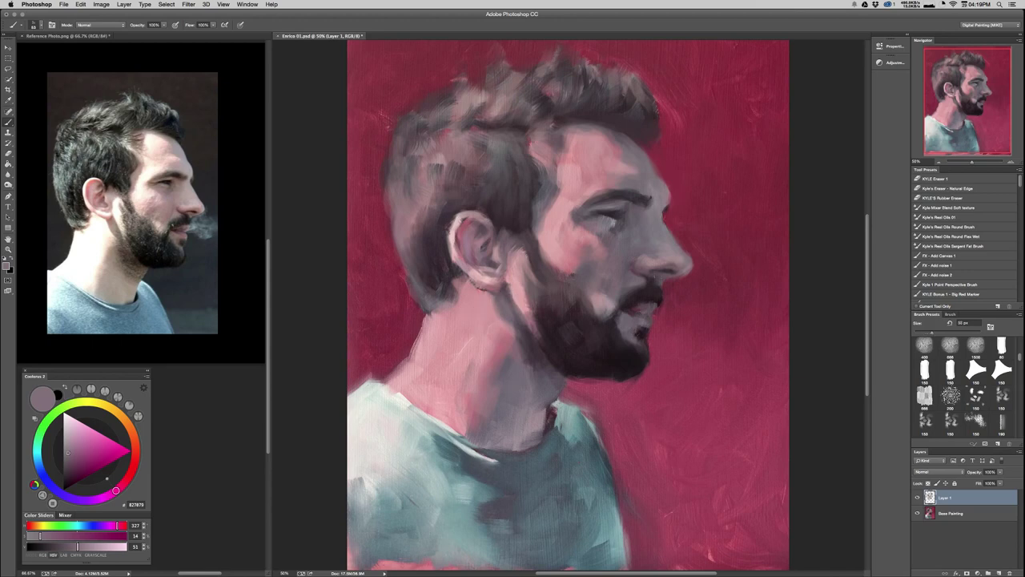
Paint the shadow beneath the earlobe with dark purple-grey tones sampled from the beard edge and jaw.
alt+click(530, 322)
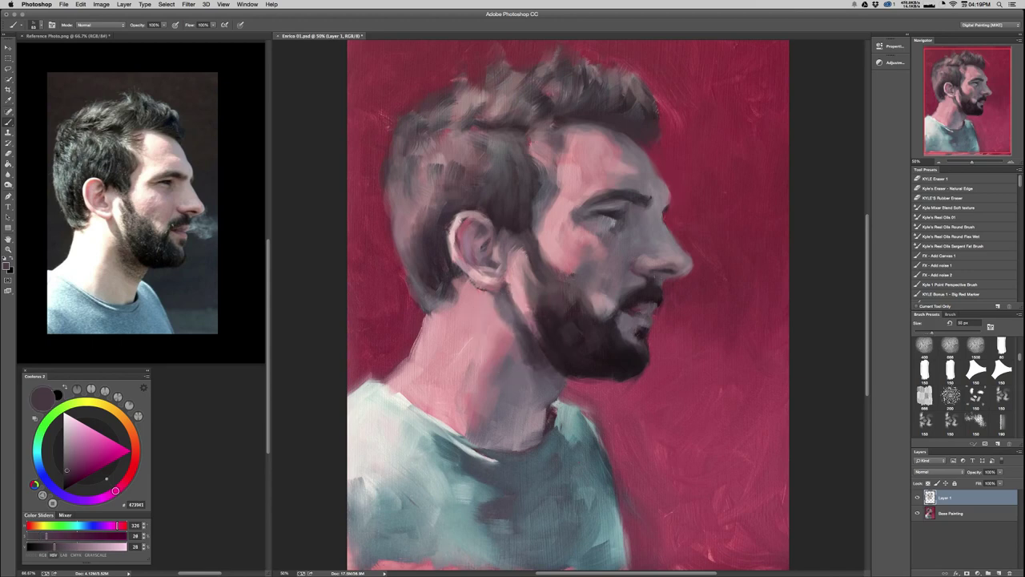
alt+click(499, 298)
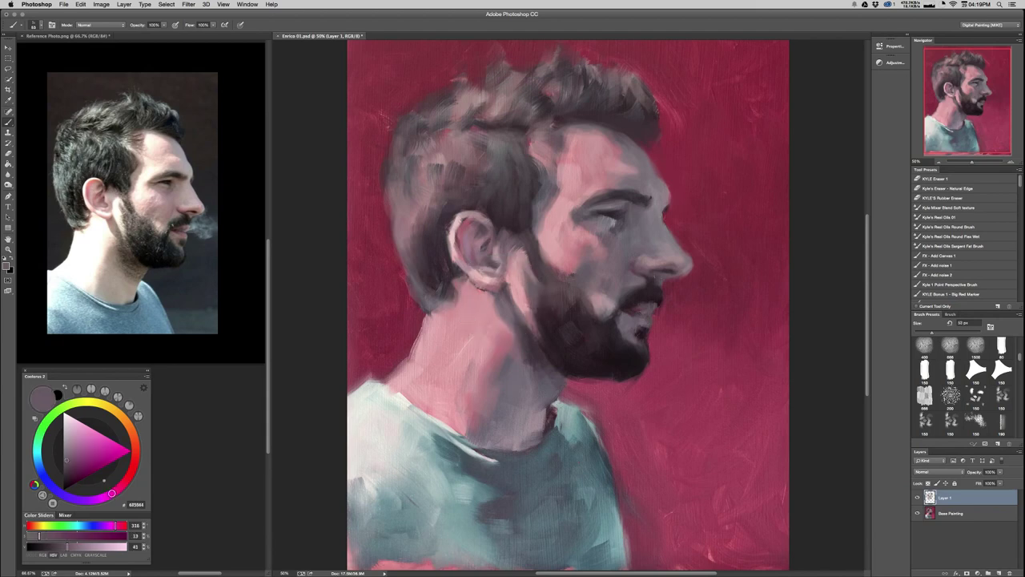
drag(482, 295, 473, 295)
alt+click(496, 293)
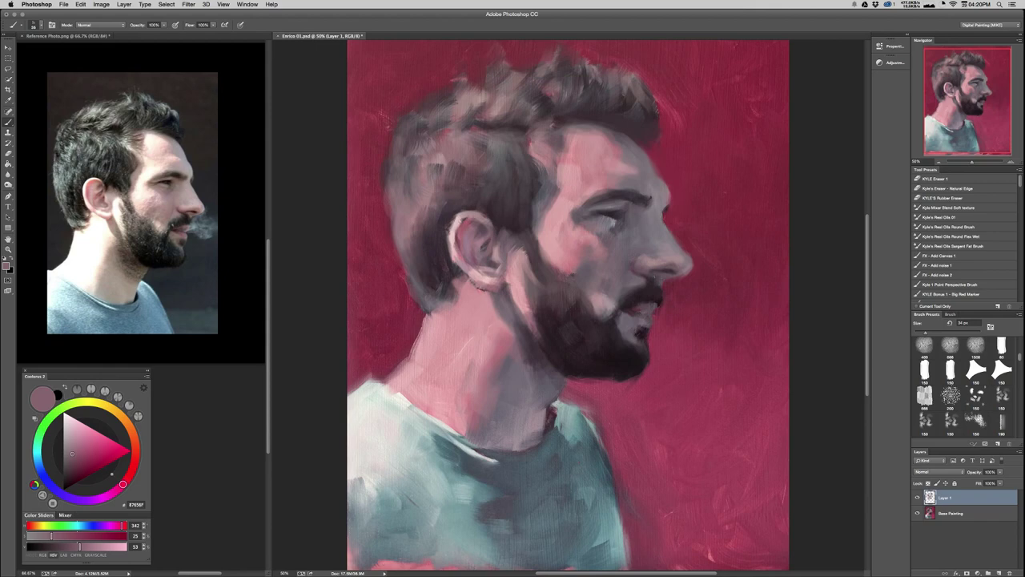
Refine the earlobe's lower edge with pinks sampled from the lobe, the ear rim and the neck just below.
alt+click(490, 289)
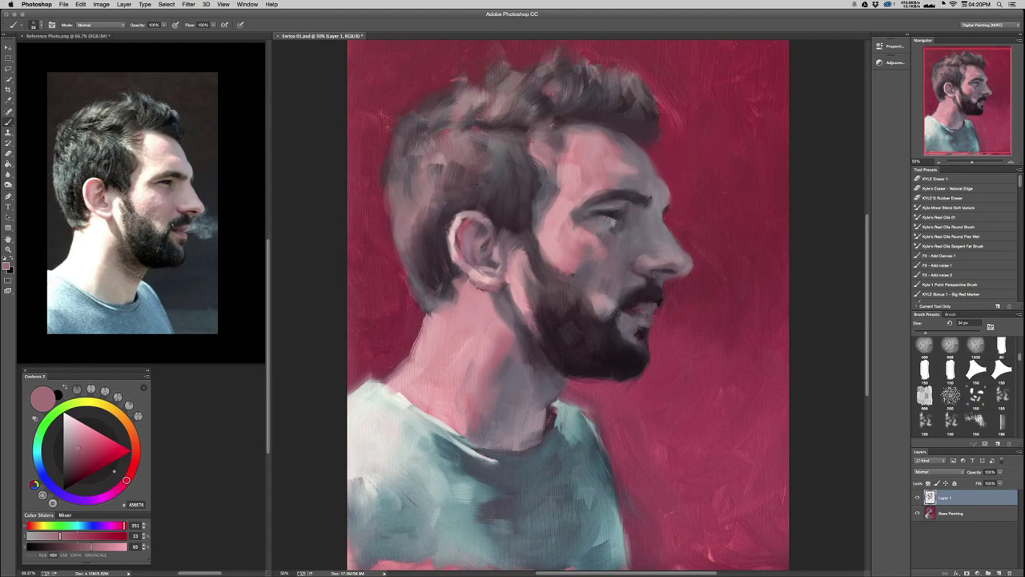
alt+click(458, 243)
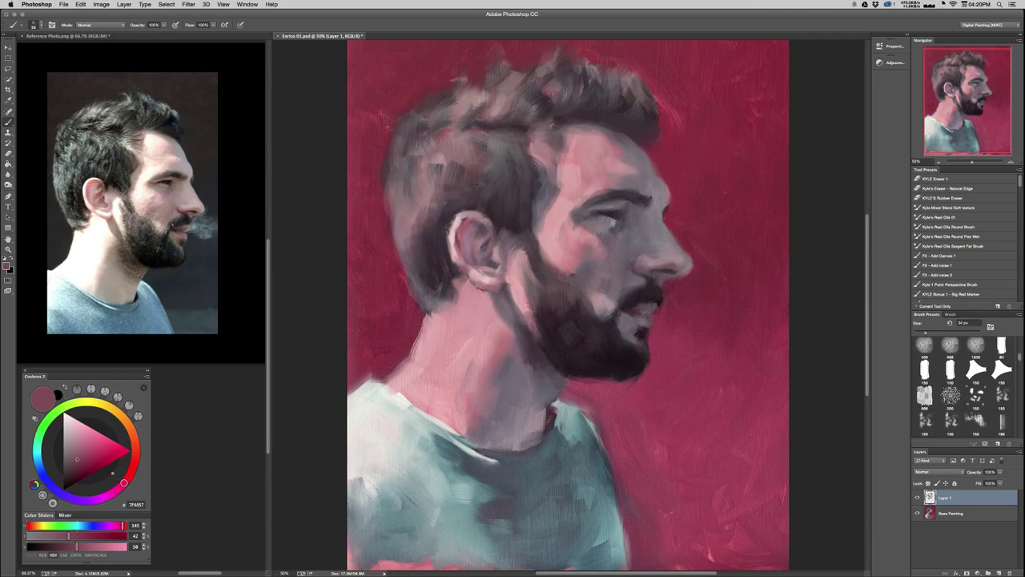
alt+click(471, 297)
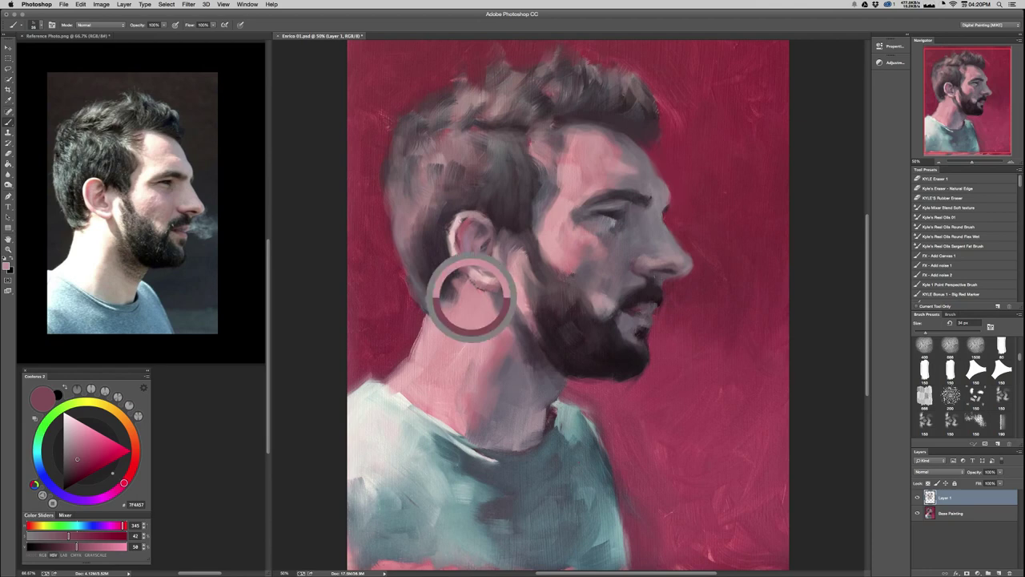
drag(471, 281, 479, 288)
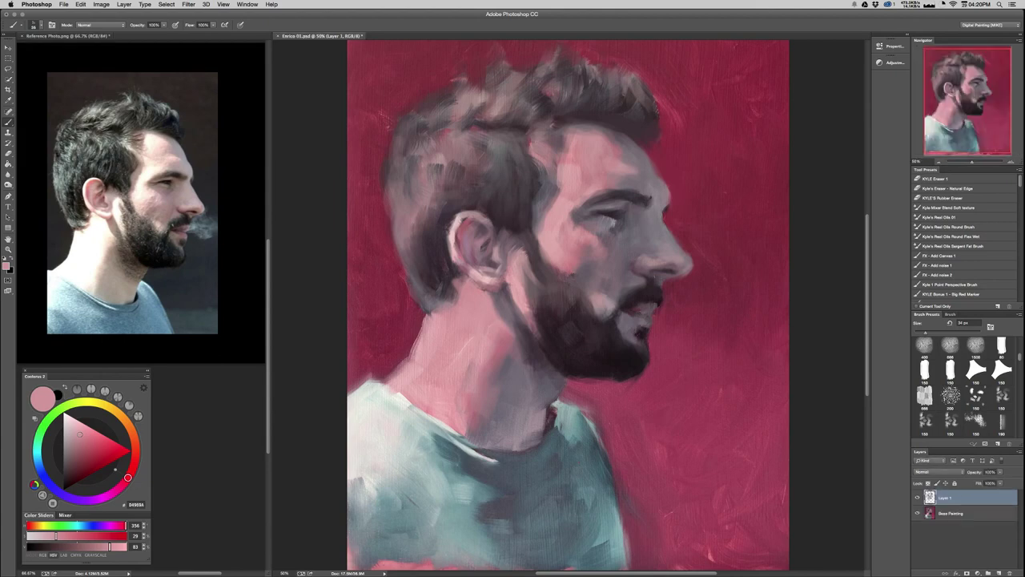
Sample a muted mauve from the lower cheek and soften the cheek's transition into the beard.
key(super+minus)
key(super+minus)
key(super+minus)
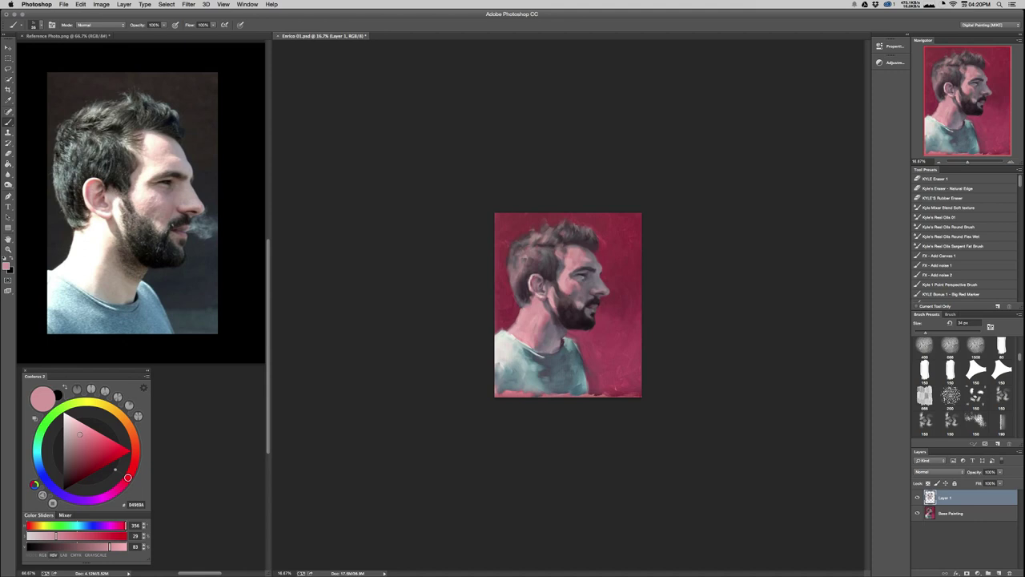
key(super+plus)
key(super+plus)
key(super+plus)
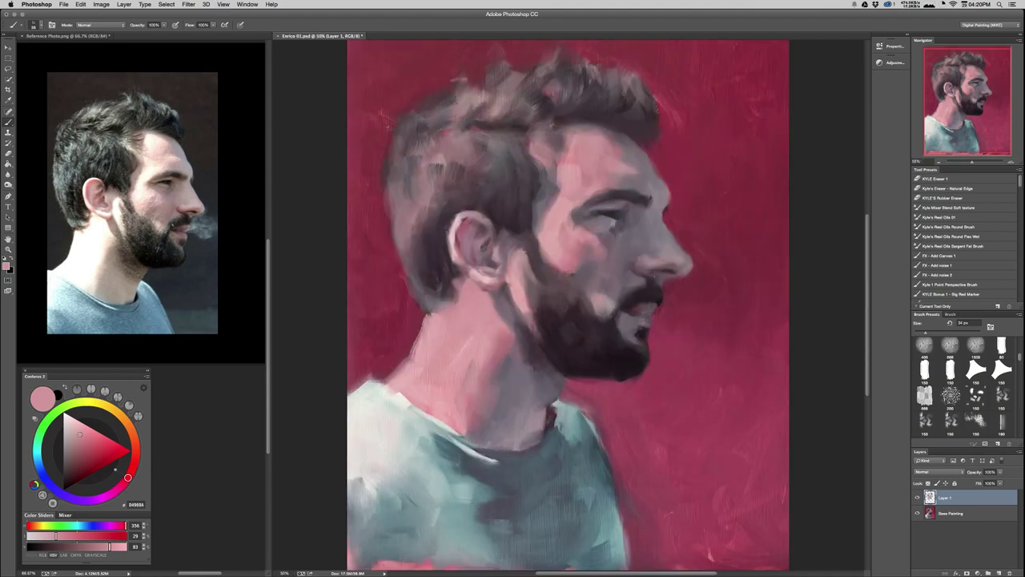
alt+click(602, 276)
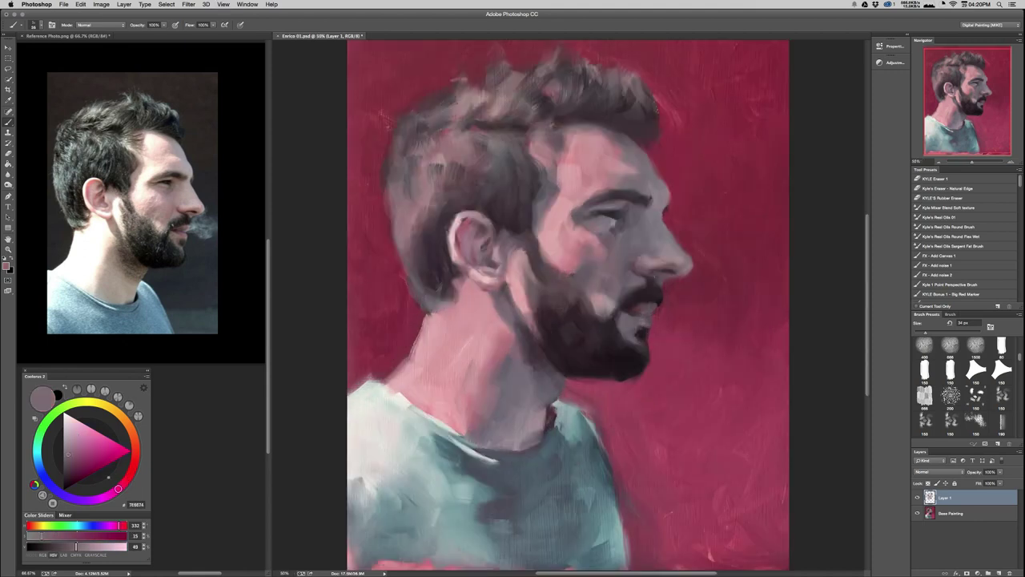
alt+click(602, 277)
Paint light pinks on the skin strip in front of the ear and the earlobe, and reddish pink inside the upper ear.
alt+click(514, 284)
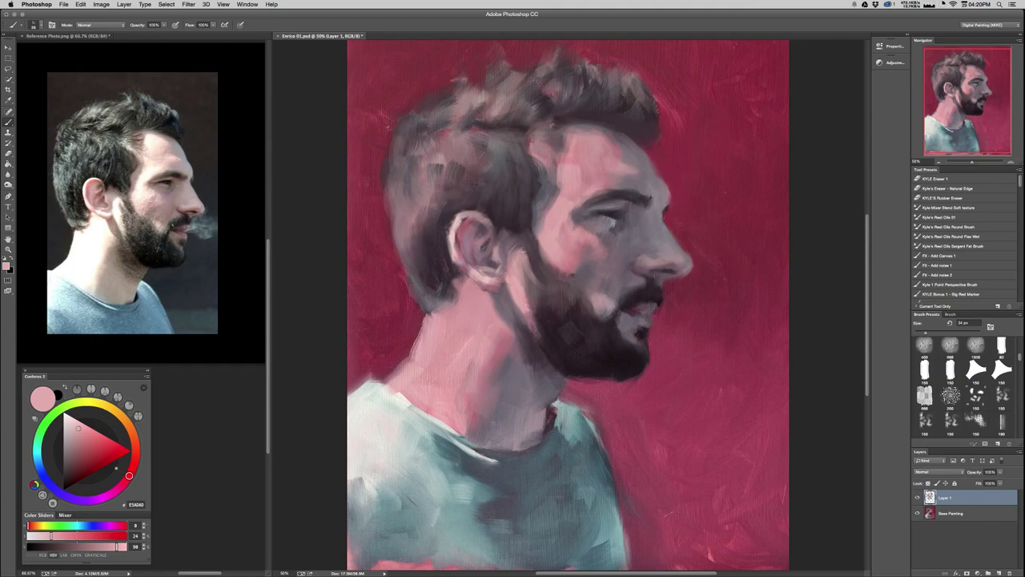
alt+click(504, 268)
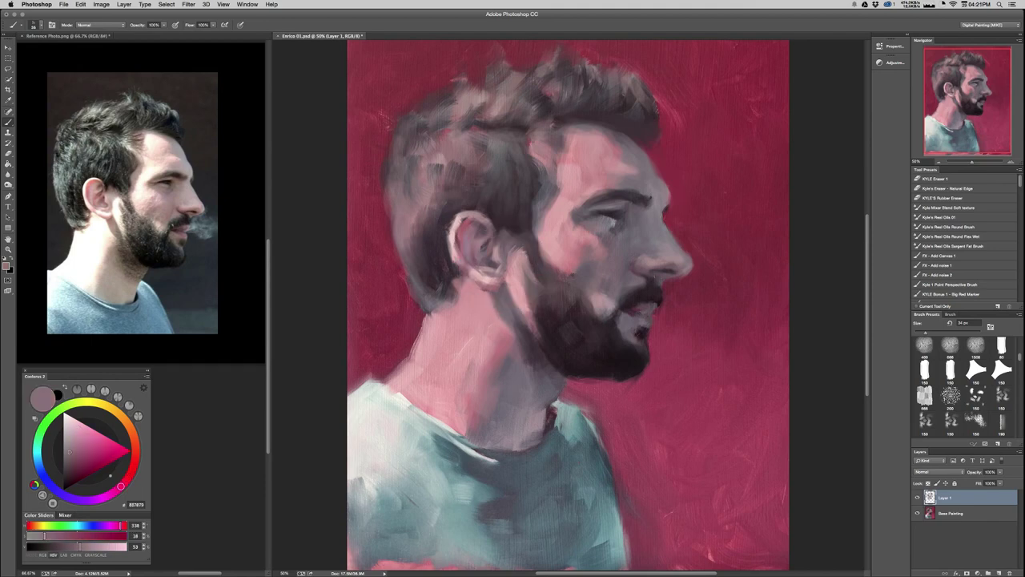
alt+click(488, 277)
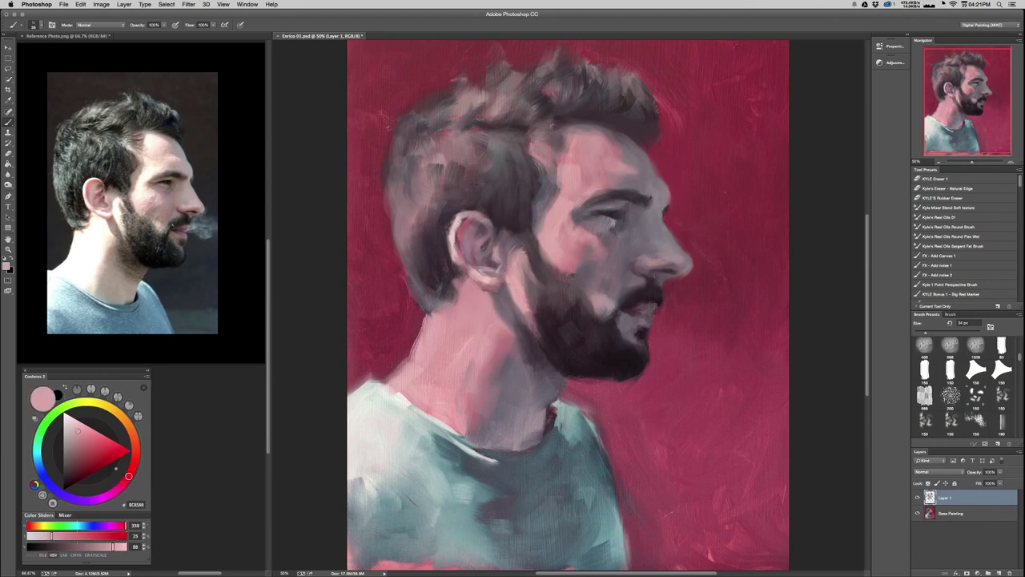
alt+click(517, 285)
drag(517, 256, 517, 255)
alt+click(487, 280)
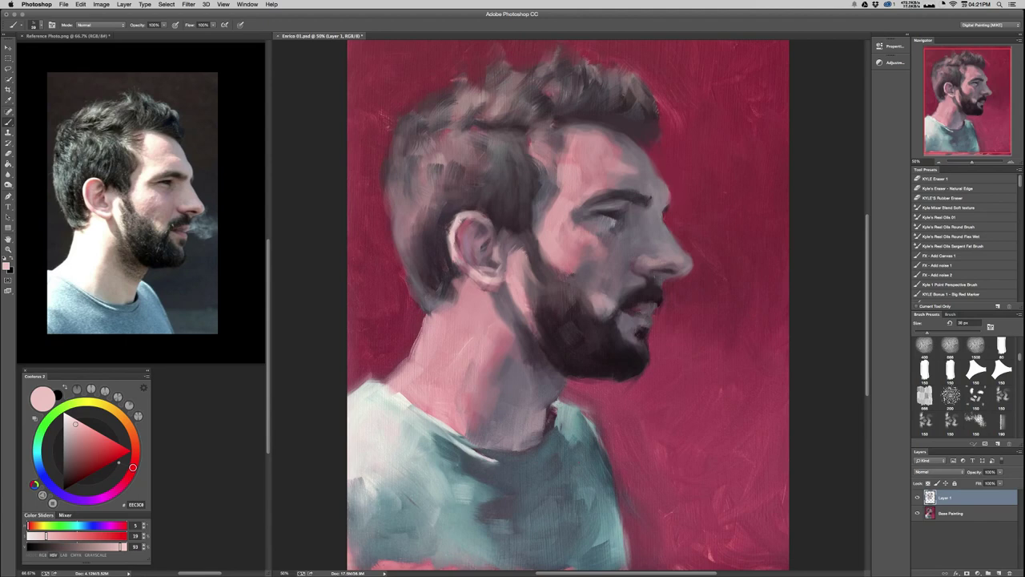
alt+click(464, 226)
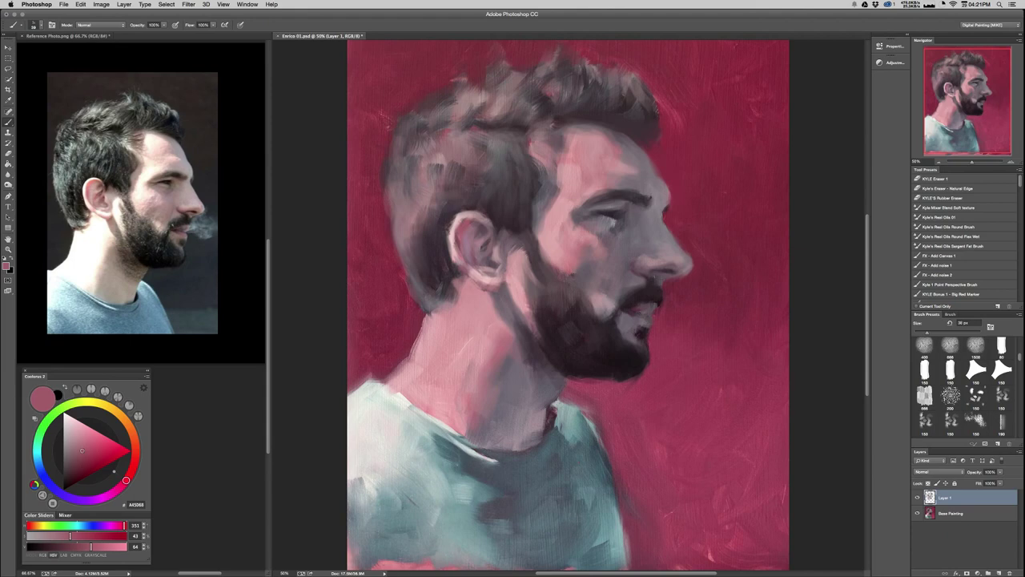
alt+click(459, 233)
Sample a dark purple-grey from the jaw's lower edge and paint the shadow running from behind the jaw onto the neck.
key(super+minus)
key(super+minus)
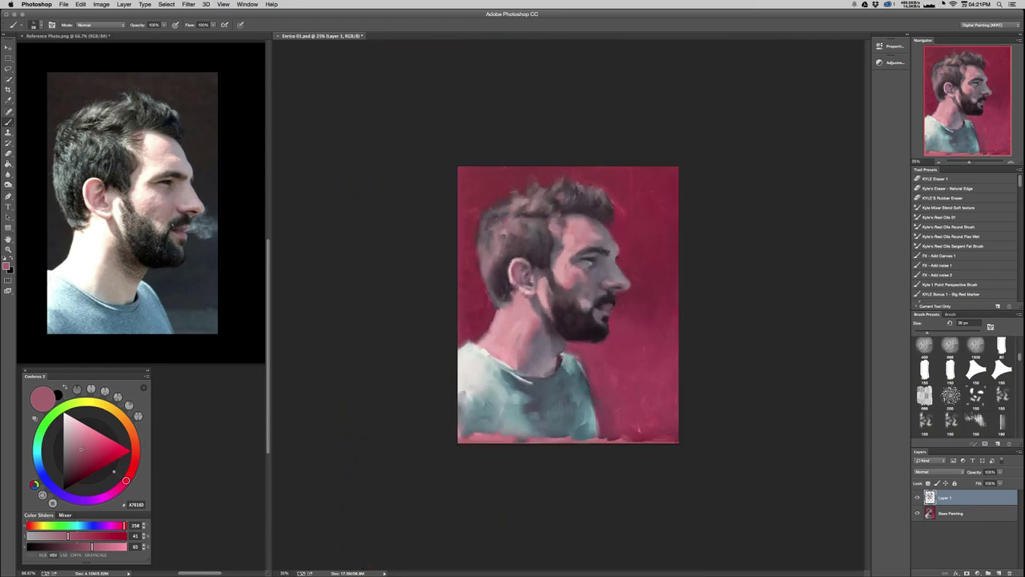
key(super+plus)
key(super+minus)
key(super+minus)
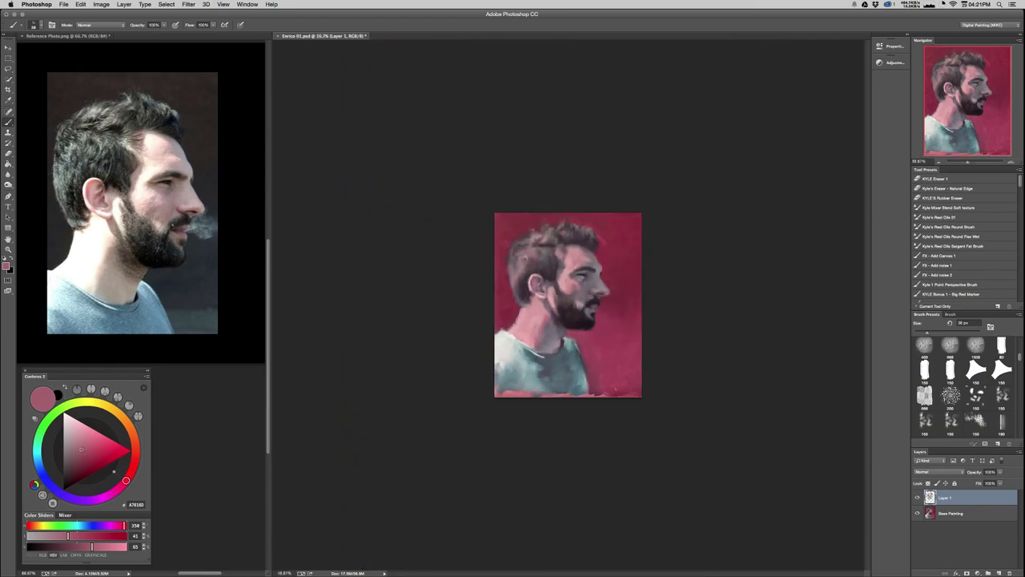
key(super+plus)
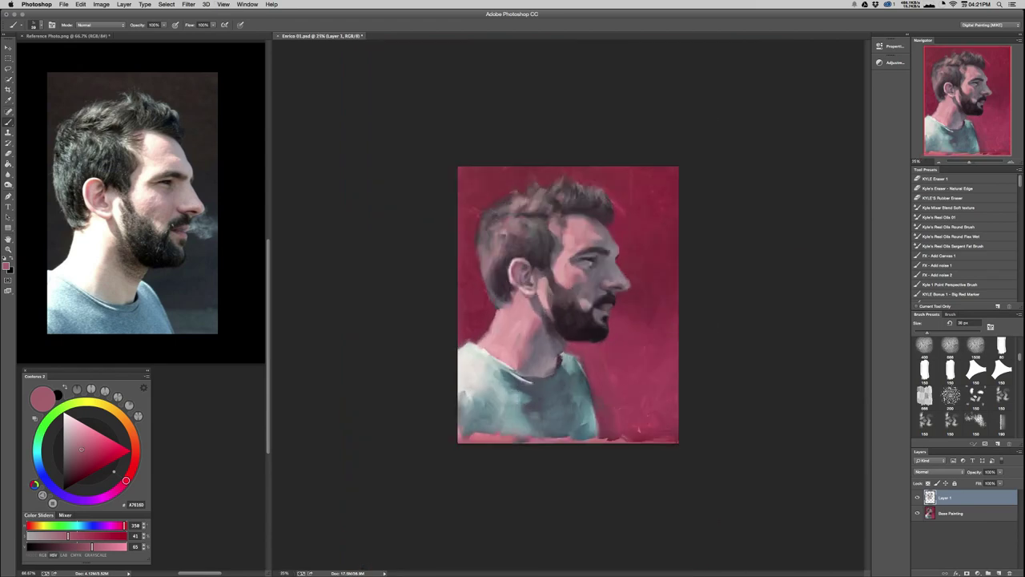
key(super+plus)
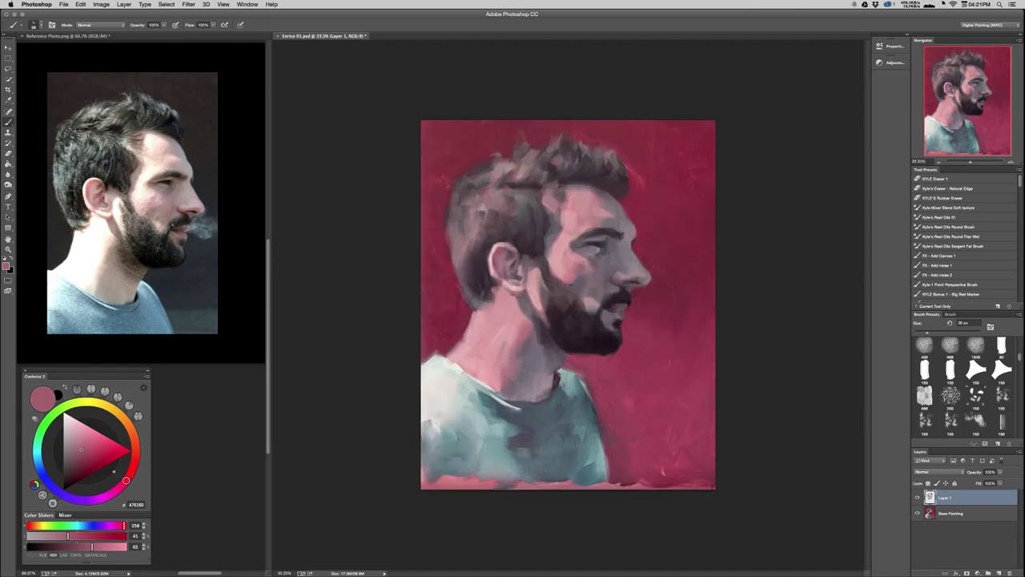
alt+click(537, 331)
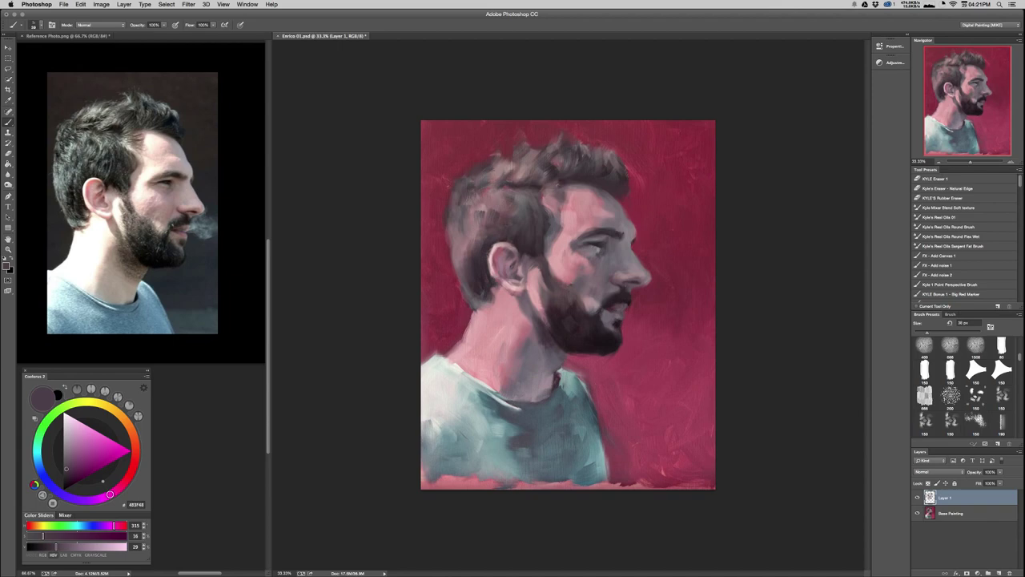
drag(512, 315, 543, 335)
Blend the front of the neck into the beard's underside with grey-purples sampled from the neck and a near-black sampled from the beard.
alt+click(550, 375)
alt+click(550, 375)
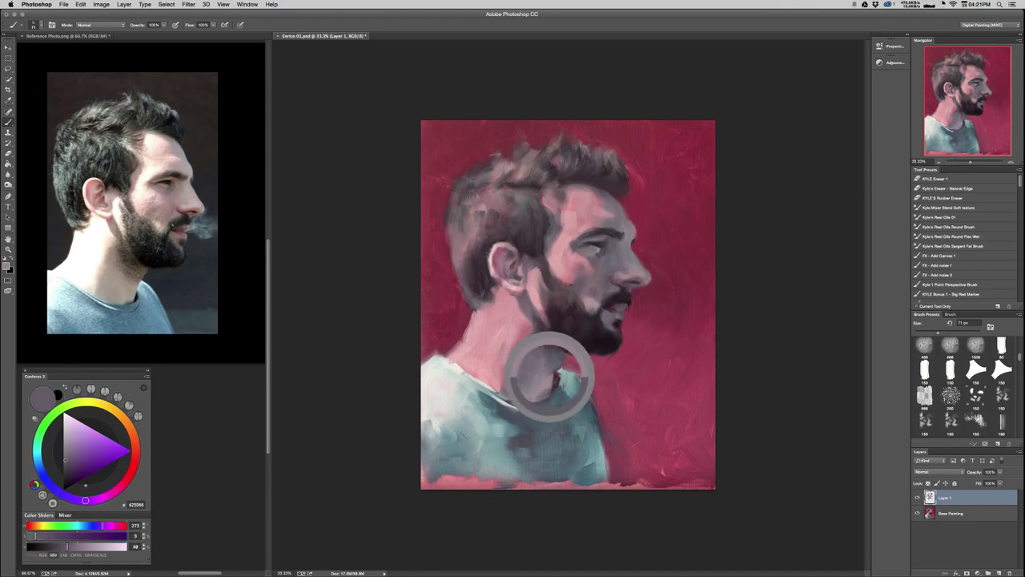
alt+click(552, 358)
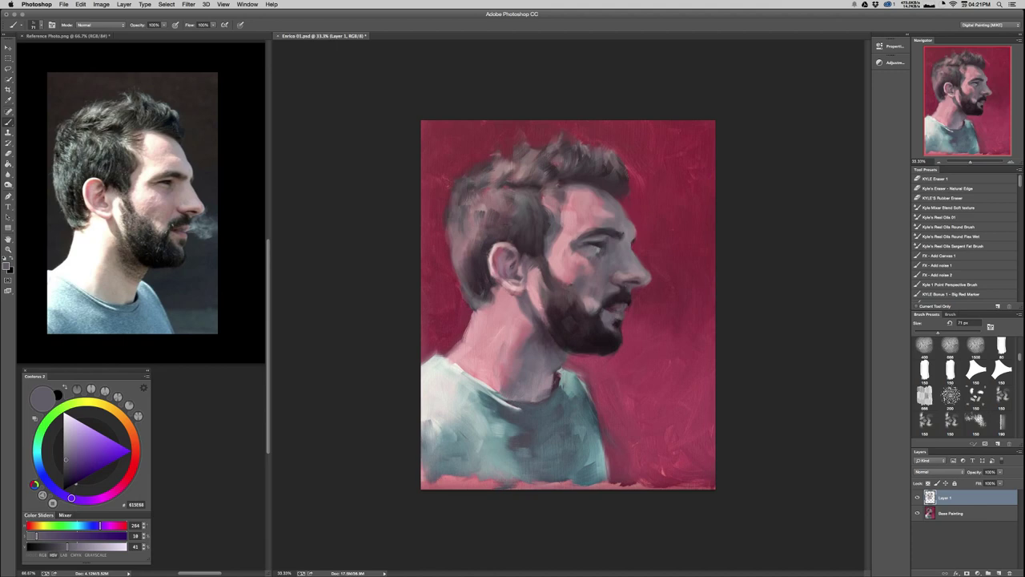
alt+click(576, 339)
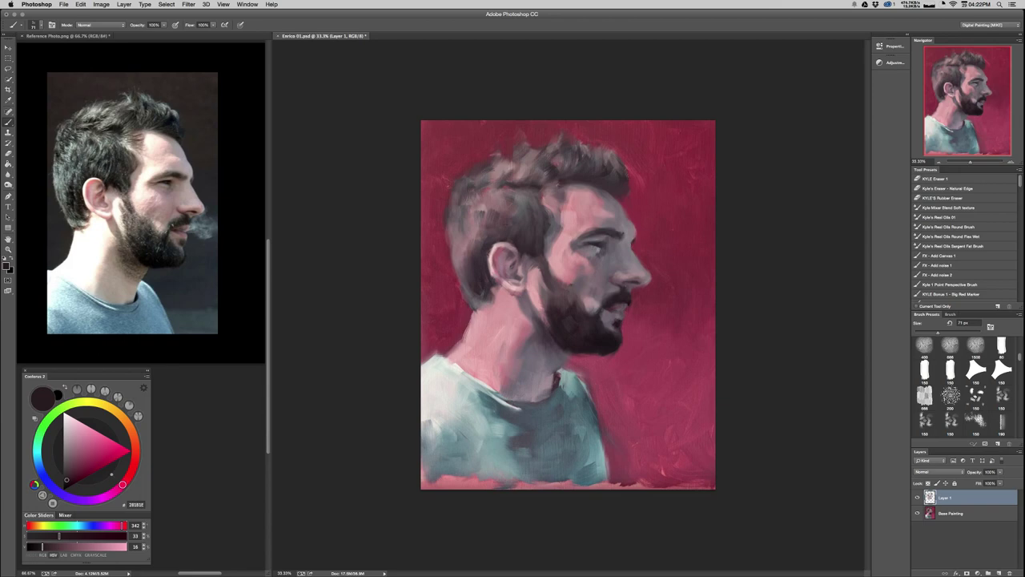
Refine the front edge of the shirt collar with sampled teal-grey and off-white, and clean the background beside it with sampled crimson.
alt+click(565, 375)
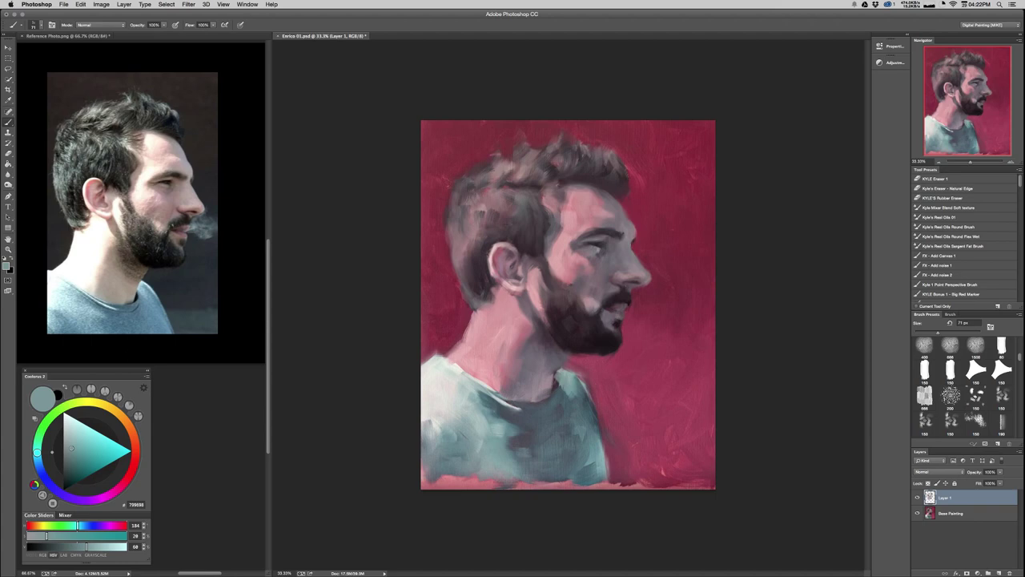
alt+click(563, 370)
drag(562, 371, 562, 372)
alt+click(504, 402)
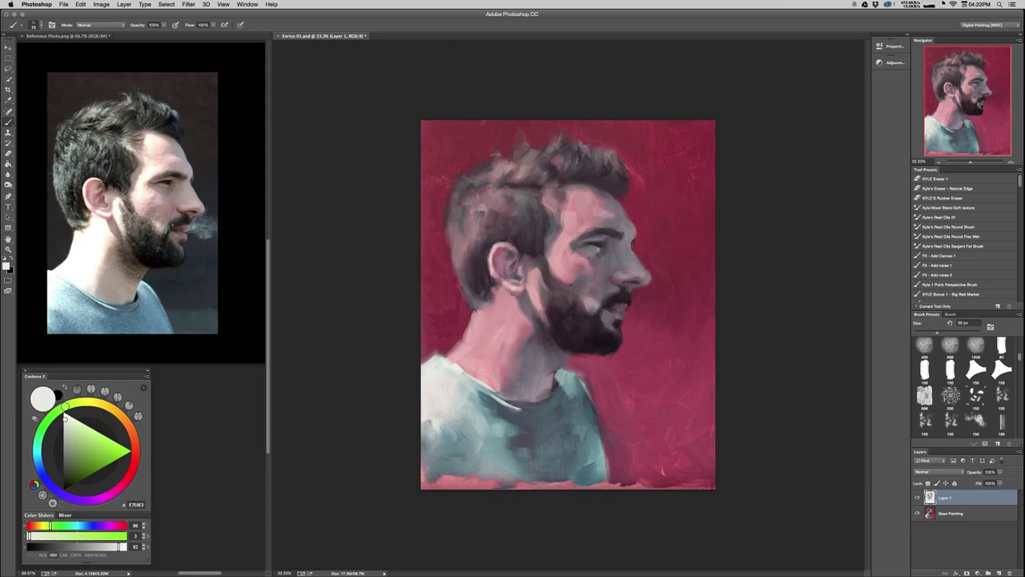
drag(570, 358, 562, 358)
alt+click(591, 377)
drag(596, 359, 599, 357)
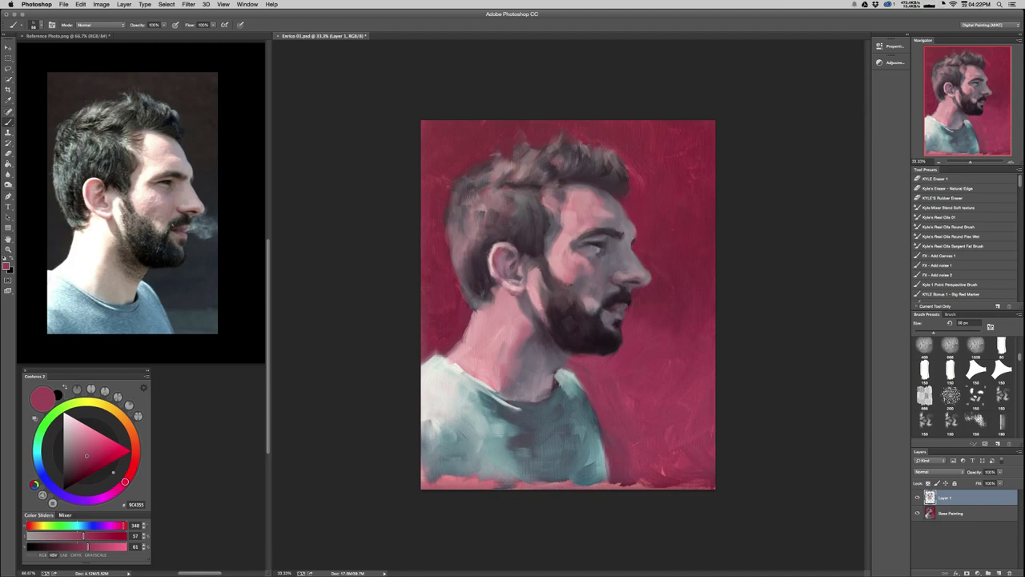
Paint the shirt's shaded areas along the collar with muted dark teals sampled from the shirt.
alt+click(551, 390)
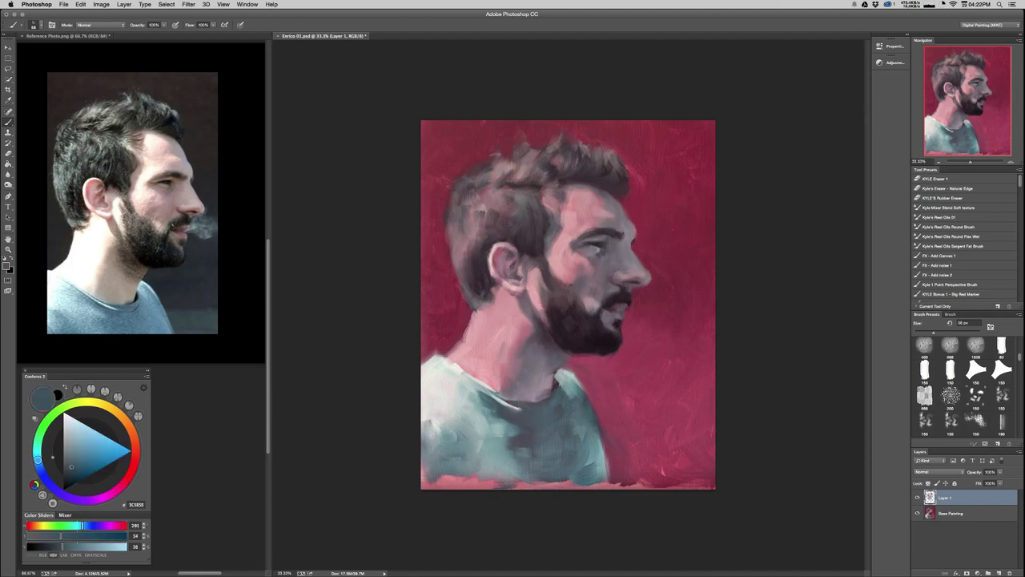
alt+click(583, 399)
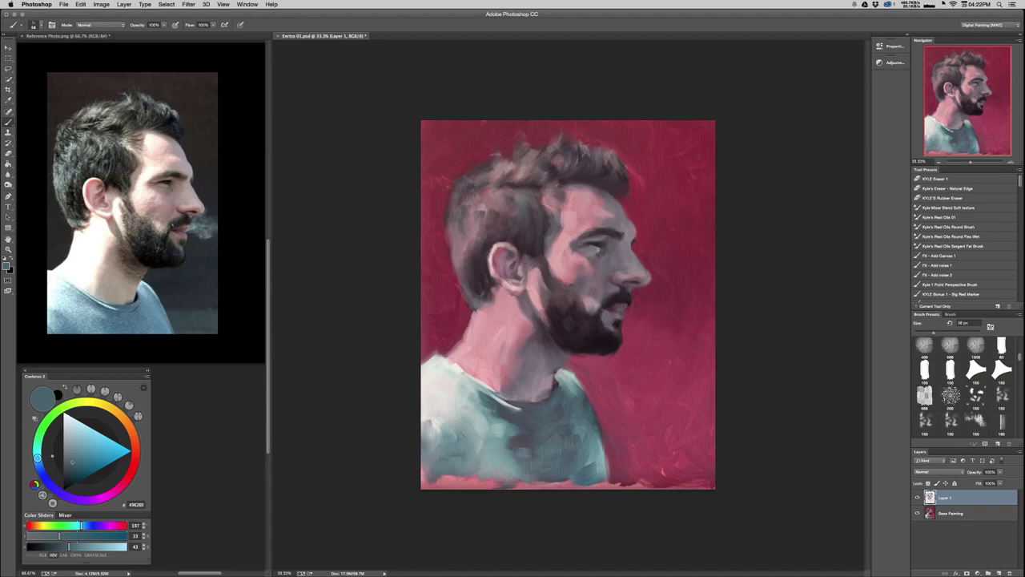
alt+click(485, 394)
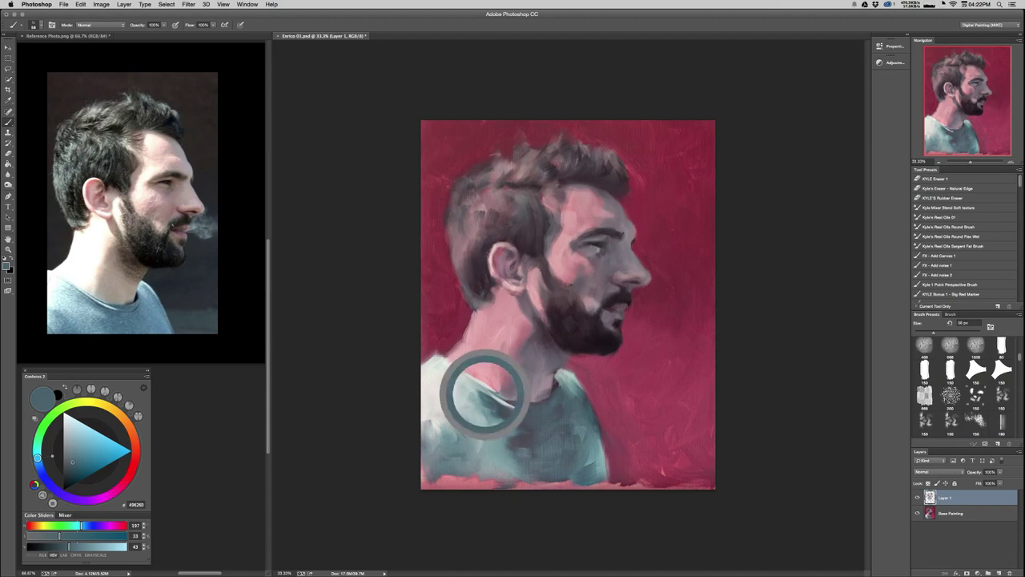
mouse_move(447, 369)
mouse_down()
mouse_move(491, 395)
mouse_move(475, 393)
mouse_up()
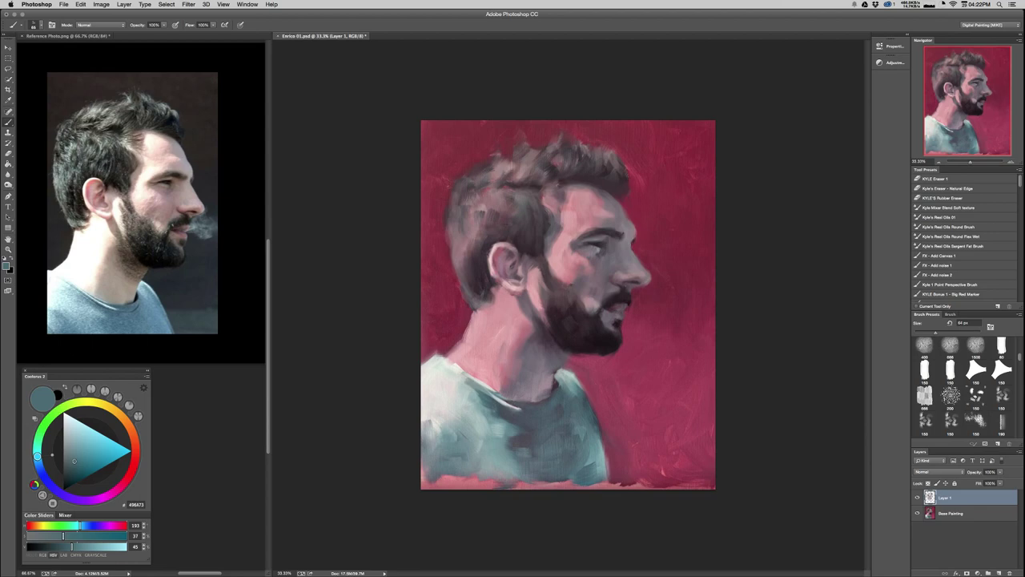
Sample a warm off-white from the shoulder and paint light strokes on the shirt below the back of the collar.
key(super+minus)
key(super+minus)
key(super+minus)
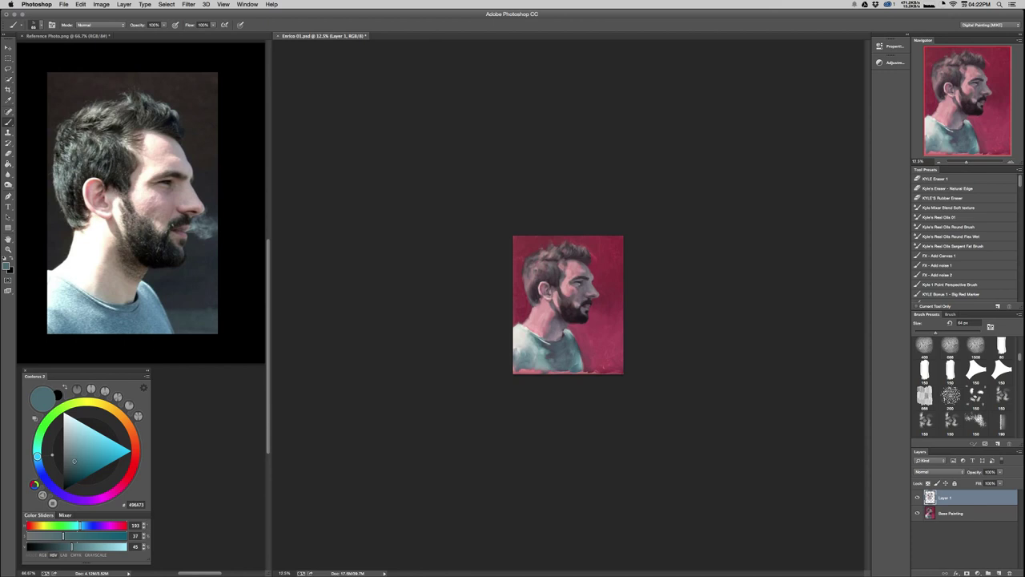
key(super+equal)
key(super+equal)
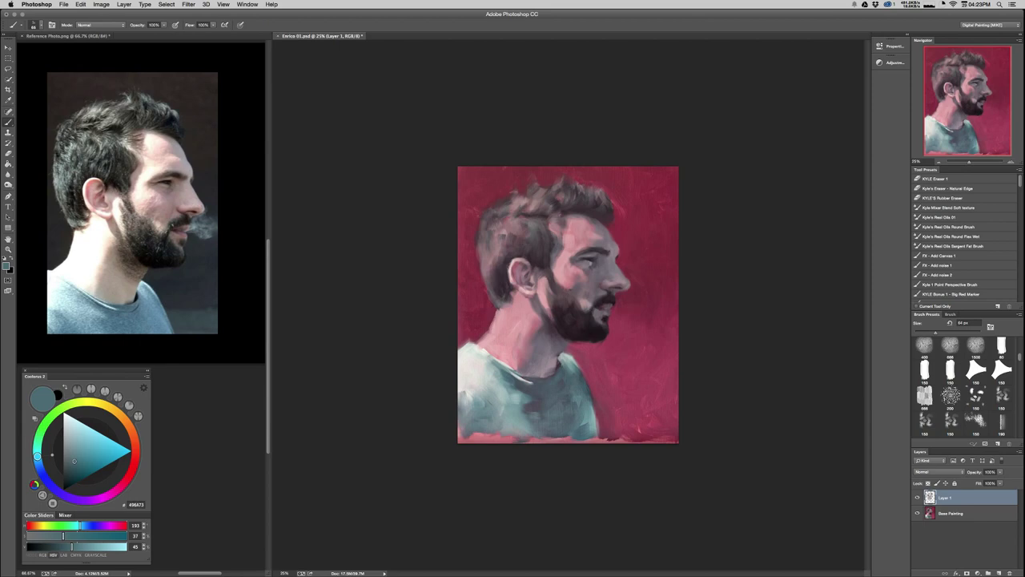
alt+click(486, 351)
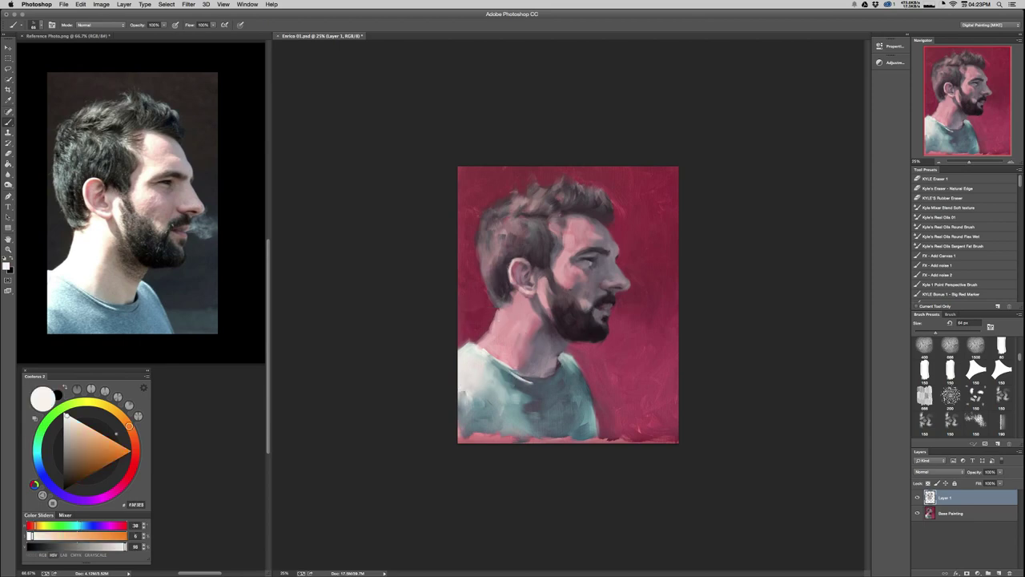
drag(498, 318, 506, 319)
drag(488, 360, 495, 375)
Sample a dusty pink from the hair, shift it to a pale lavender, and paint soft highlights across the back and side hair.
alt+click(489, 261)
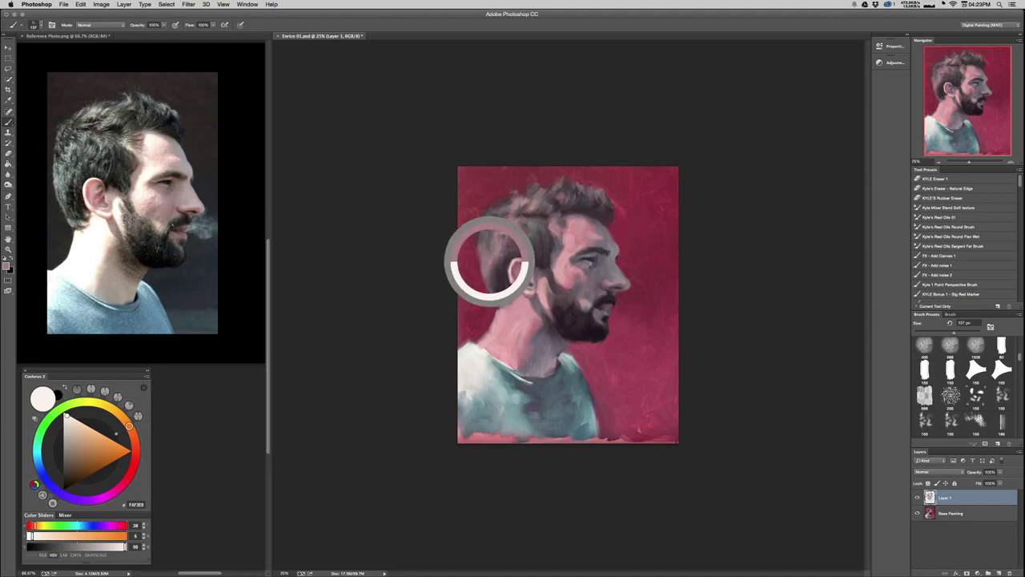
alt+click(501, 231)
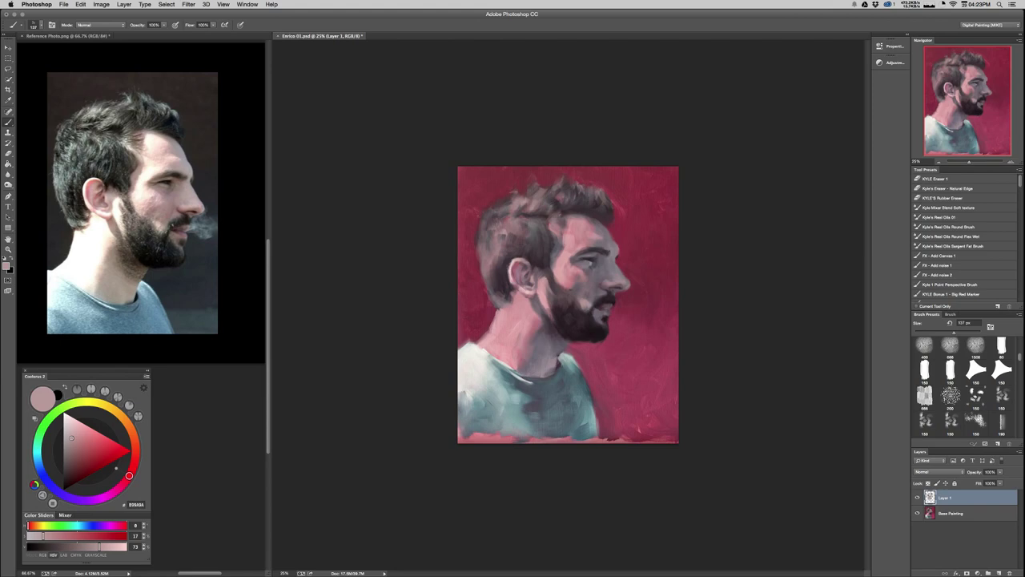
drag(129, 476, 105, 497)
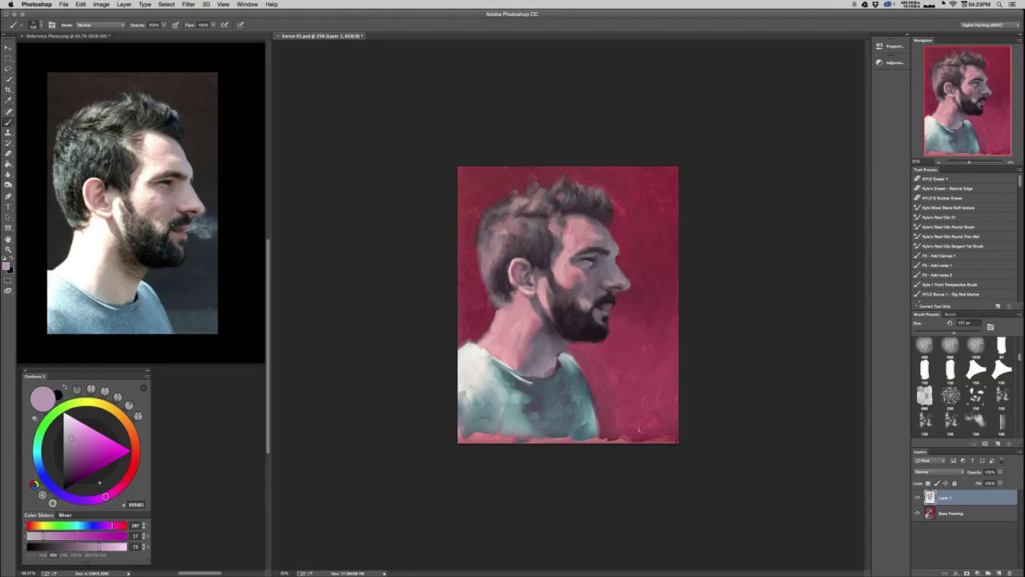
drag(105, 496, 88, 500)
click(67, 439)
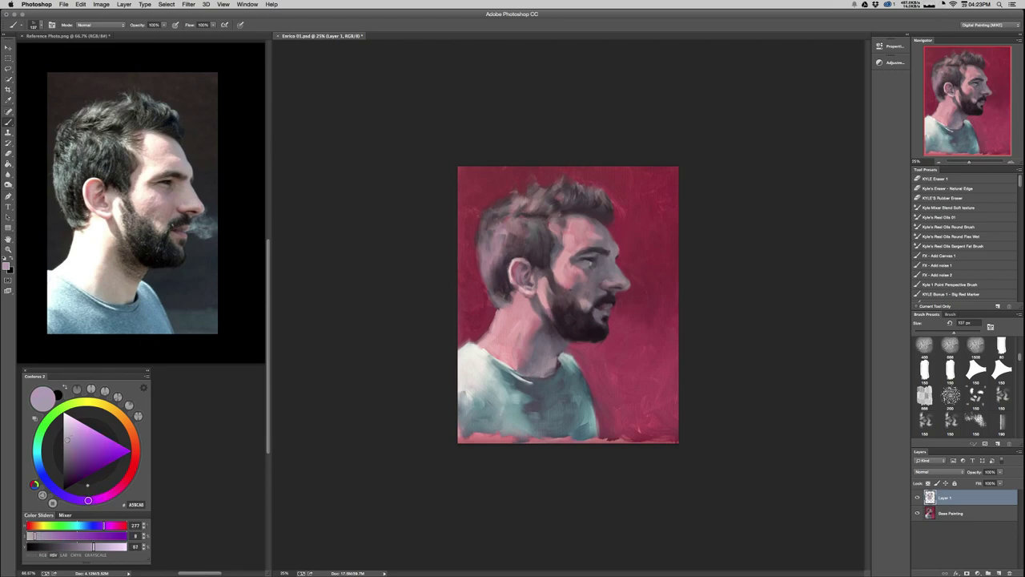
drag(512, 242, 509, 250)
drag(497, 202, 493, 203)
drag(540, 228, 537, 241)
key(super+Tab)
key(super+Tab)
key(super+Tab)
key(super+Tab)
Deepen the beard and jaw shadow with dark purples sampled from the jaw's lower edge and the beard.
alt+click(556, 332)
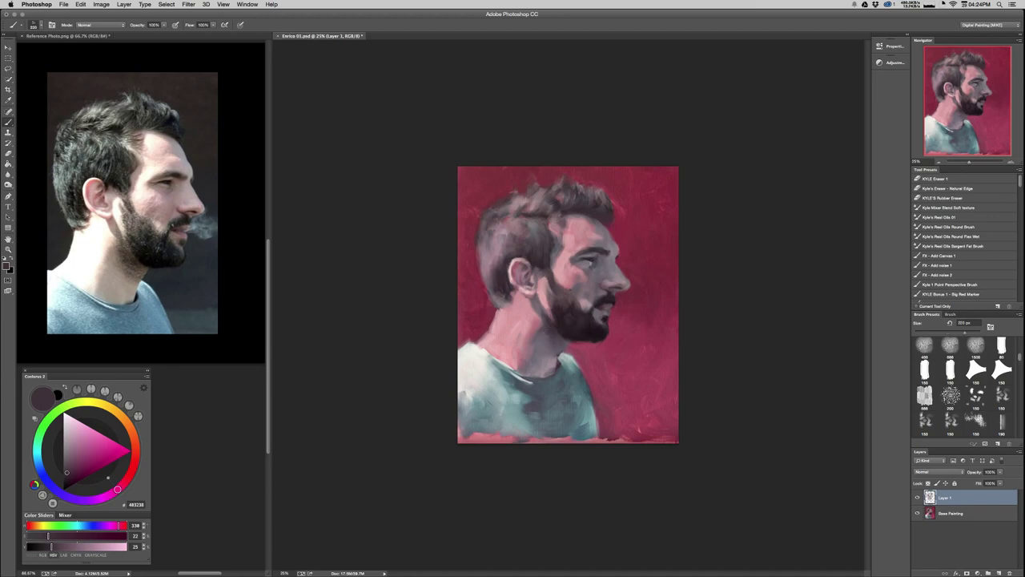
drag(521, 326, 512, 325)
alt+click(574, 323)
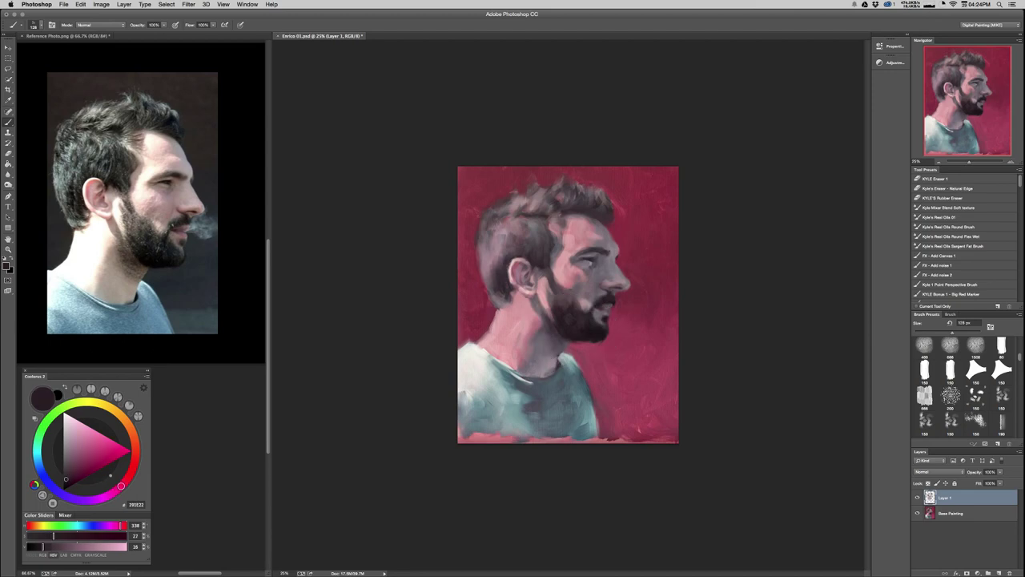
Paint the dark shadow inside the front of the shirt collar and touch up the beard with dark purples sampled from both areas.
key(super+equal)
key(super+equal)
scroll(567, 304, down, 3)
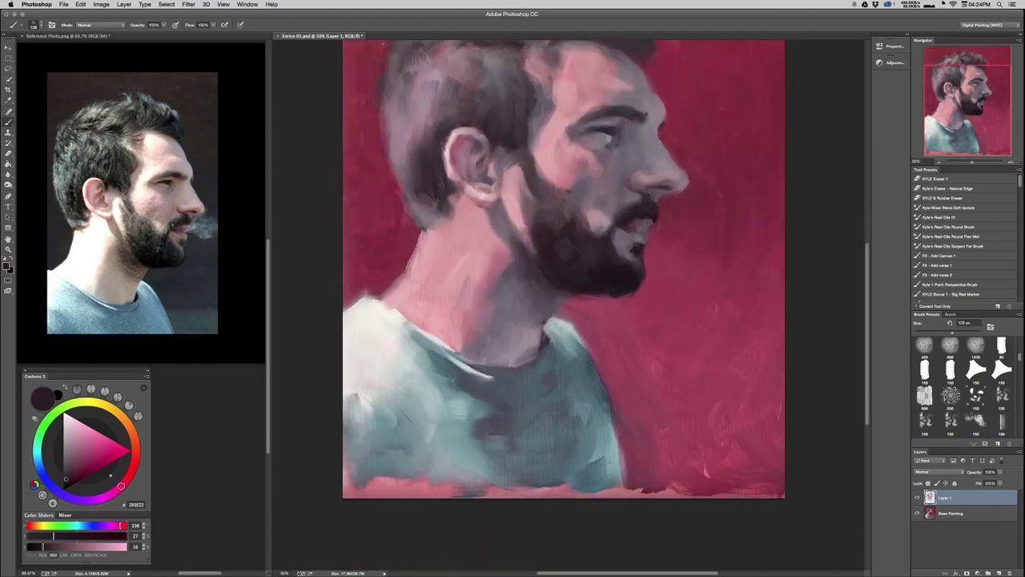
alt+click(544, 342)
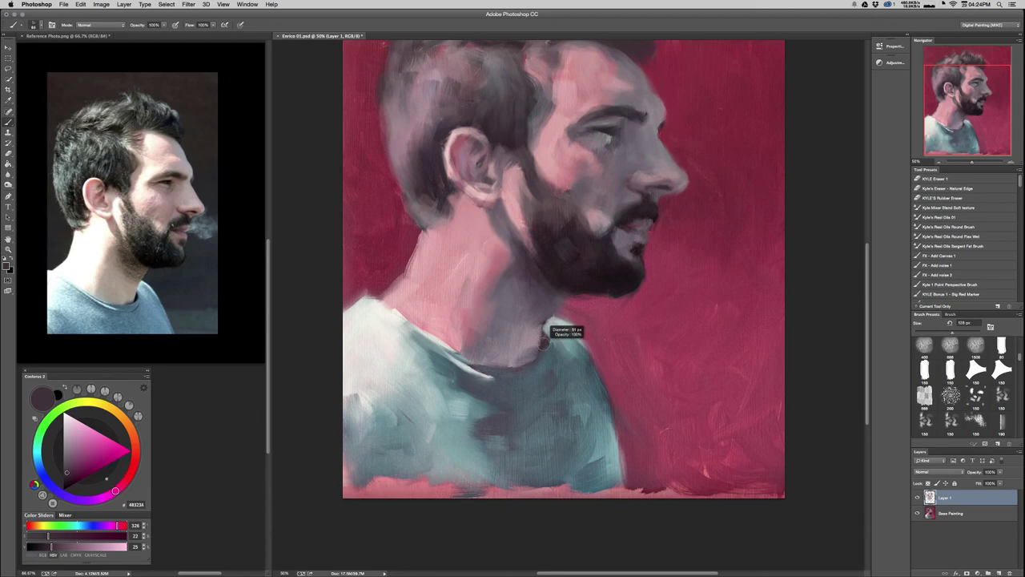
drag(543, 342, 543, 343)
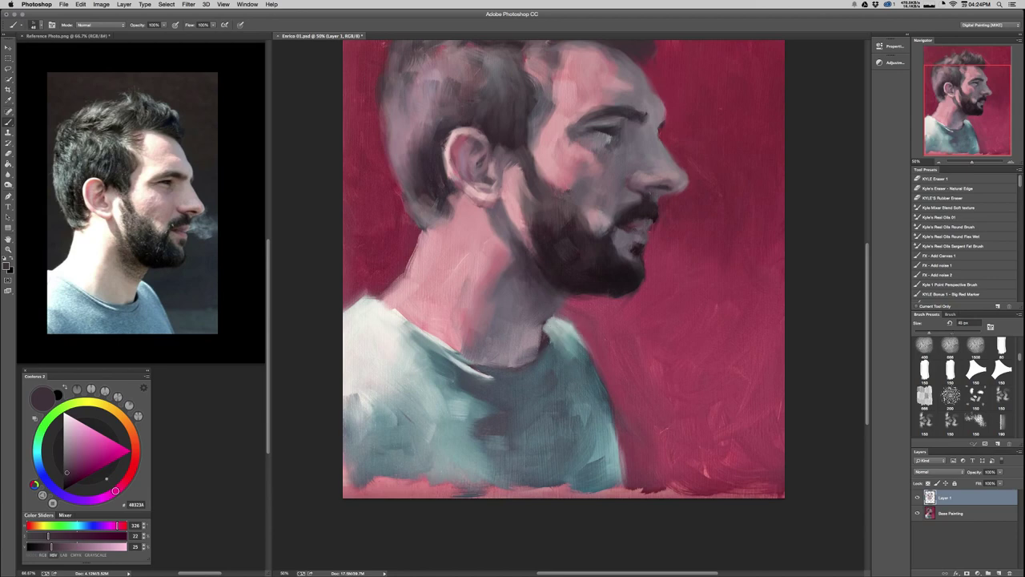
alt+click(595, 289)
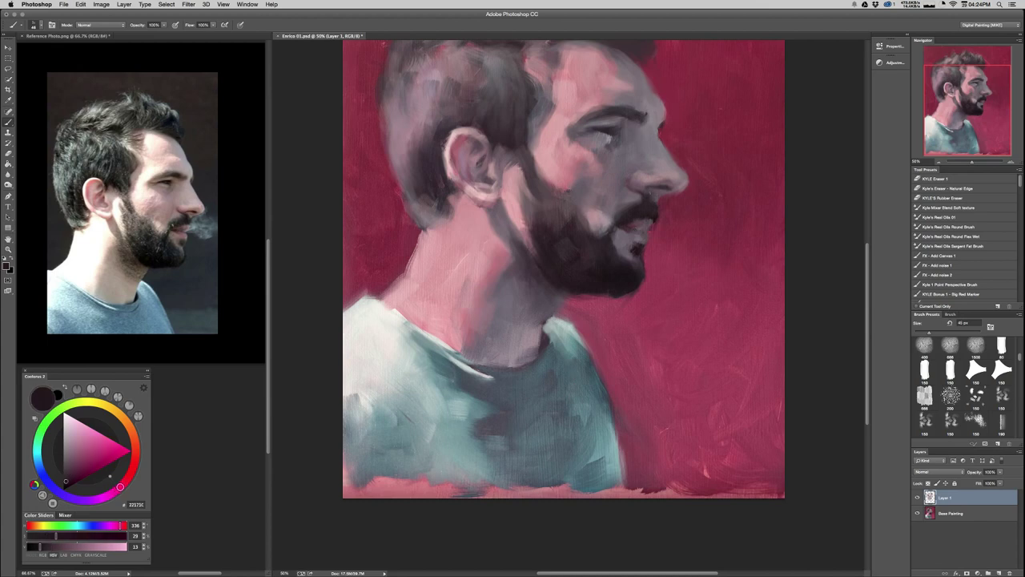
alt+click(574, 243)
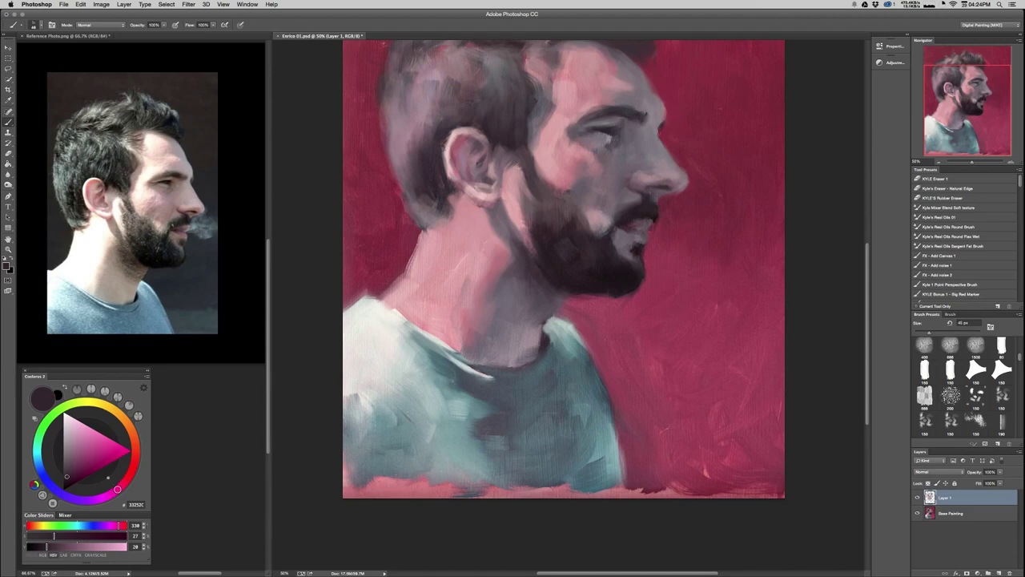
alt+click(539, 344)
drag(546, 345, 541, 344)
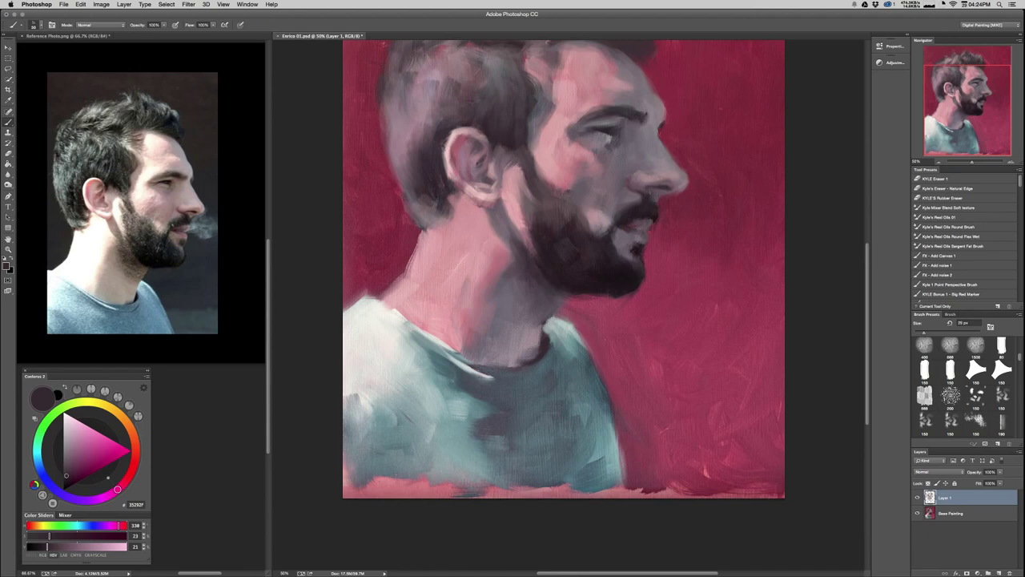
Sample muted mauves from the lower front of the neck, shift them slightly pinker and darker, and blend the skin above the collar.
alt+click(531, 352)
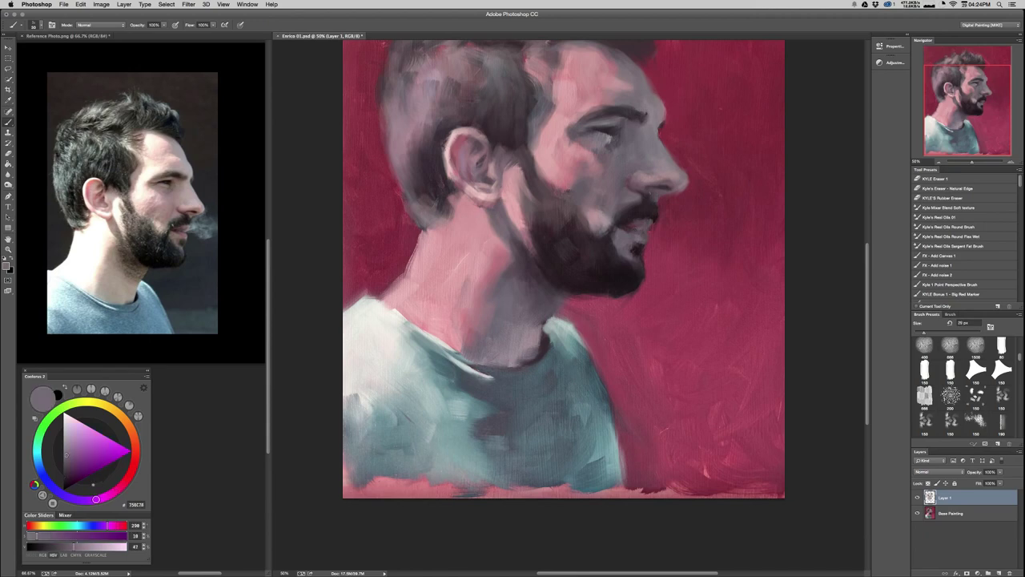
alt+click(531, 341)
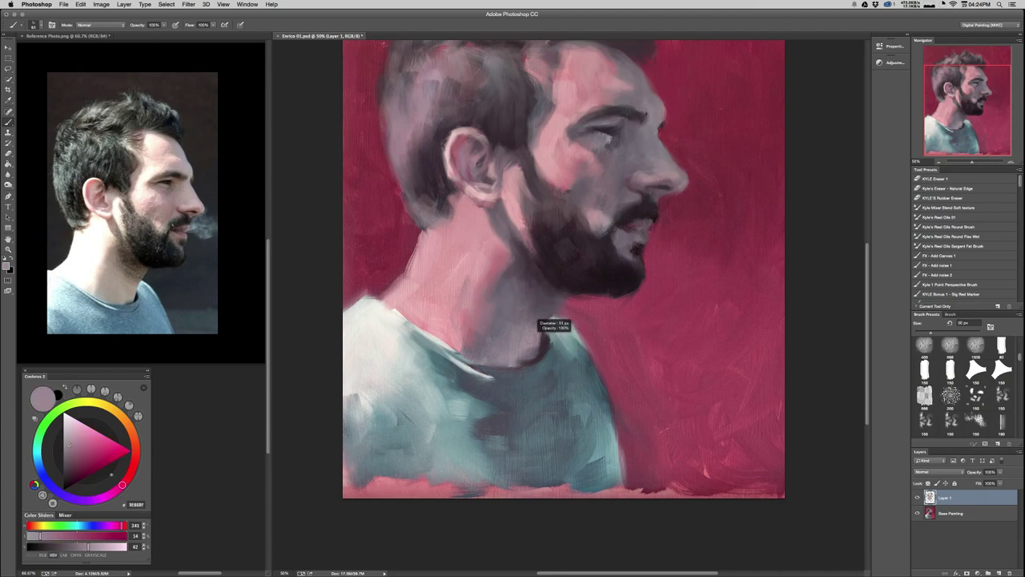
drag(540, 334, 541, 343)
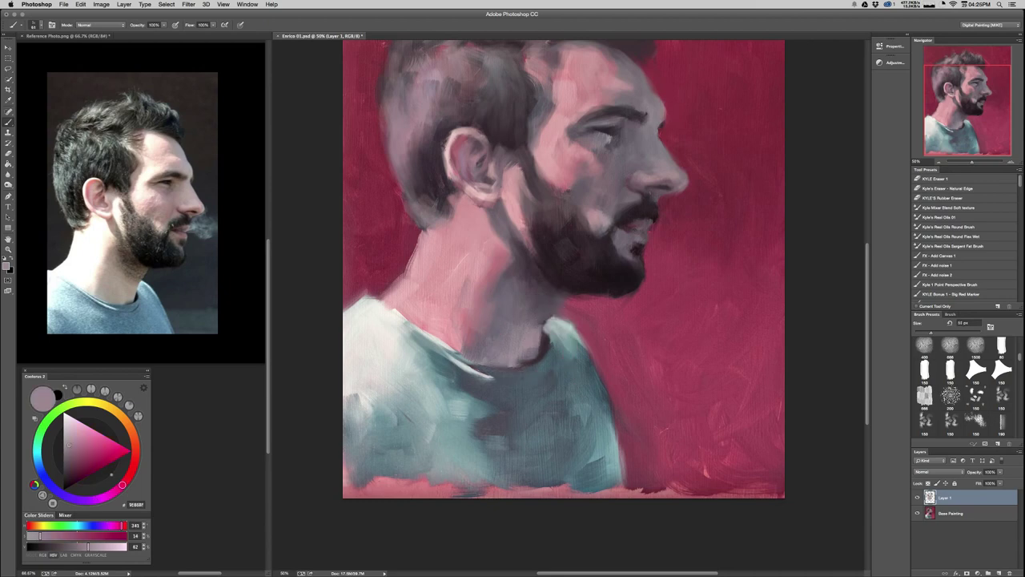
alt+click(524, 345)
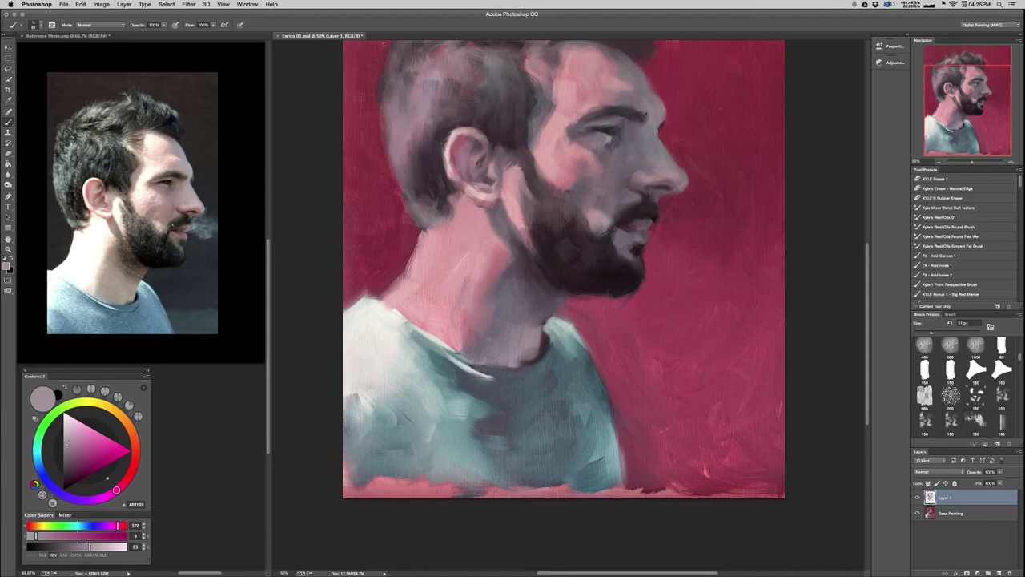
drag(116, 489, 121, 486)
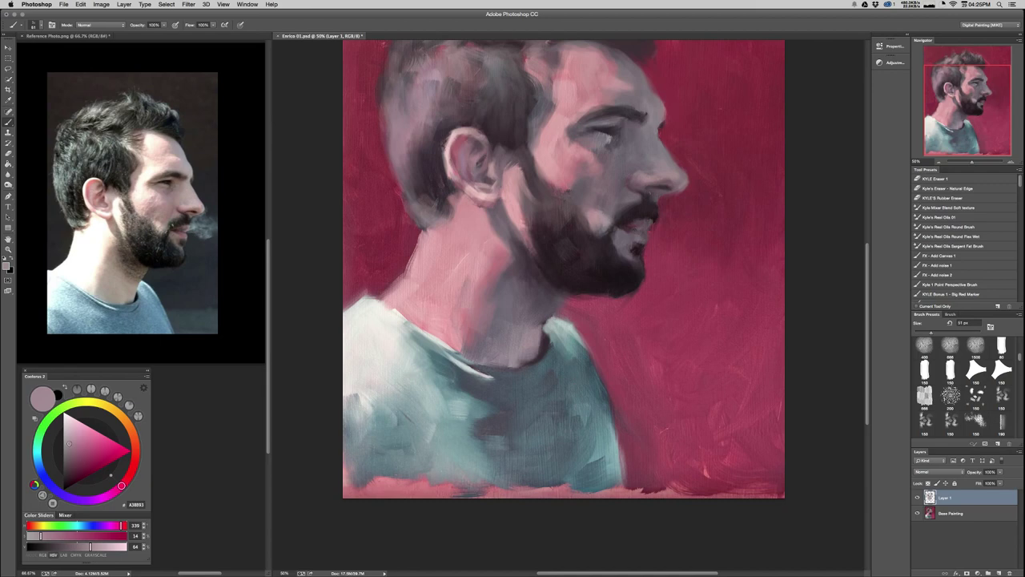
drag(121, 485, 118, 488)
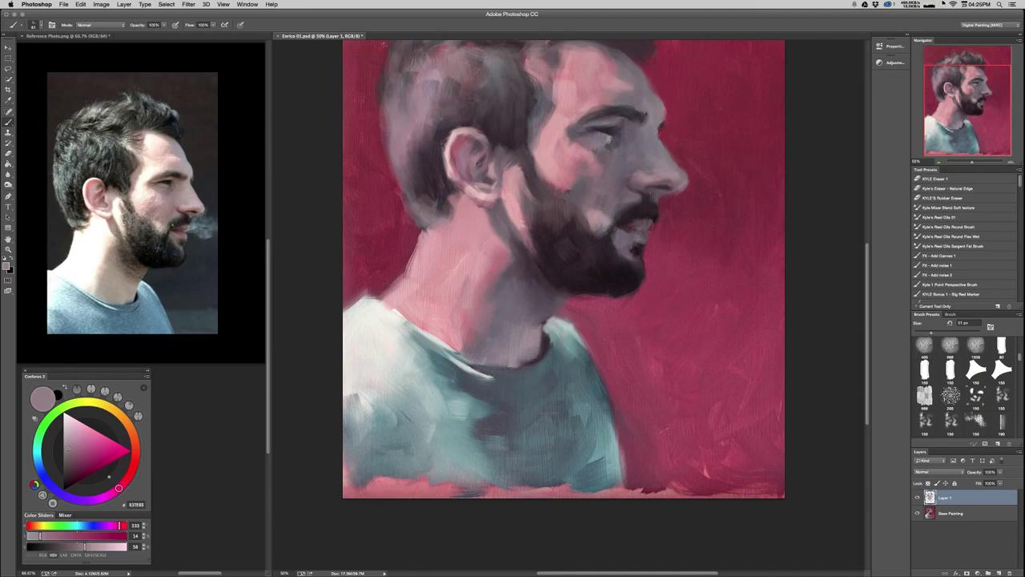
Sample teals from the front of the shirt collar, shift the colour to a muted blue-grey, and rework the collar's front edge.
alt+click(558, 344)
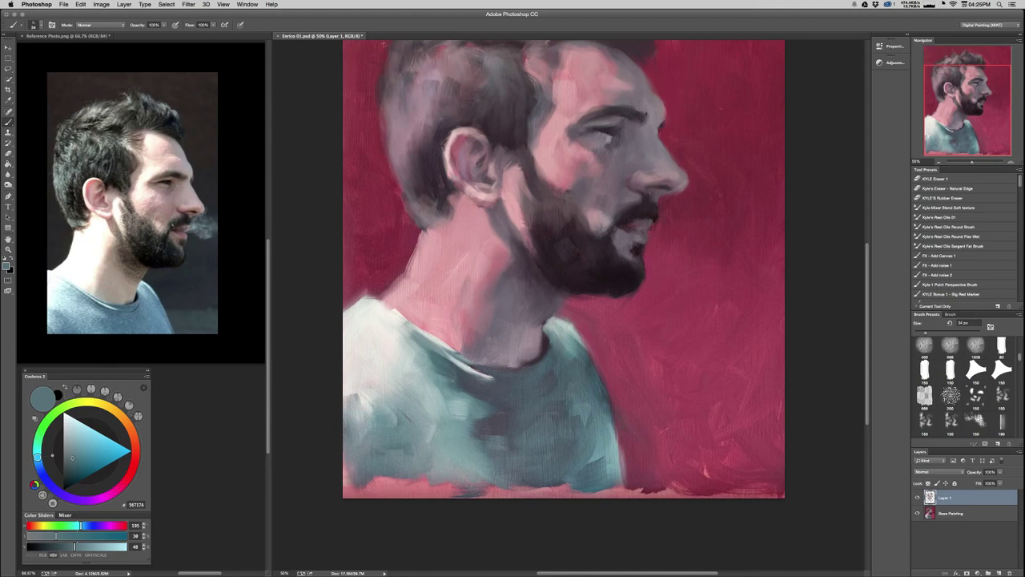
alt+click(554, 340)
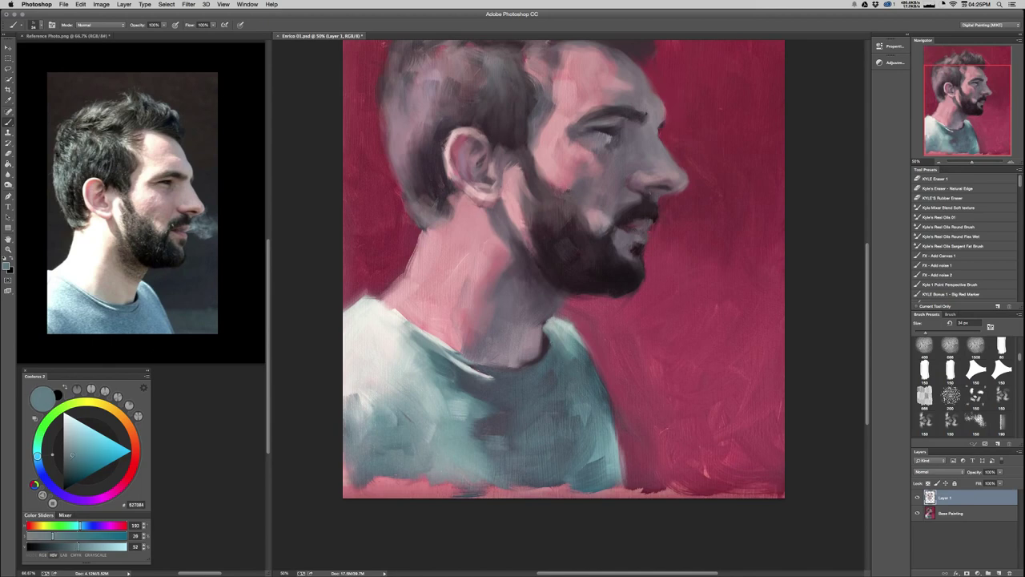
alt+click(569, 350)
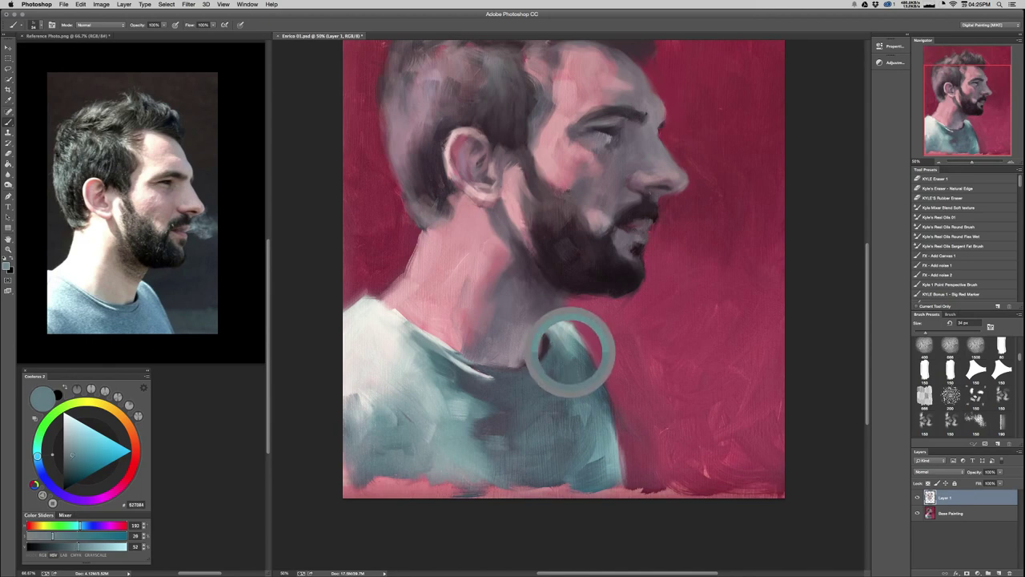
drag(569, 385, 567, 405)
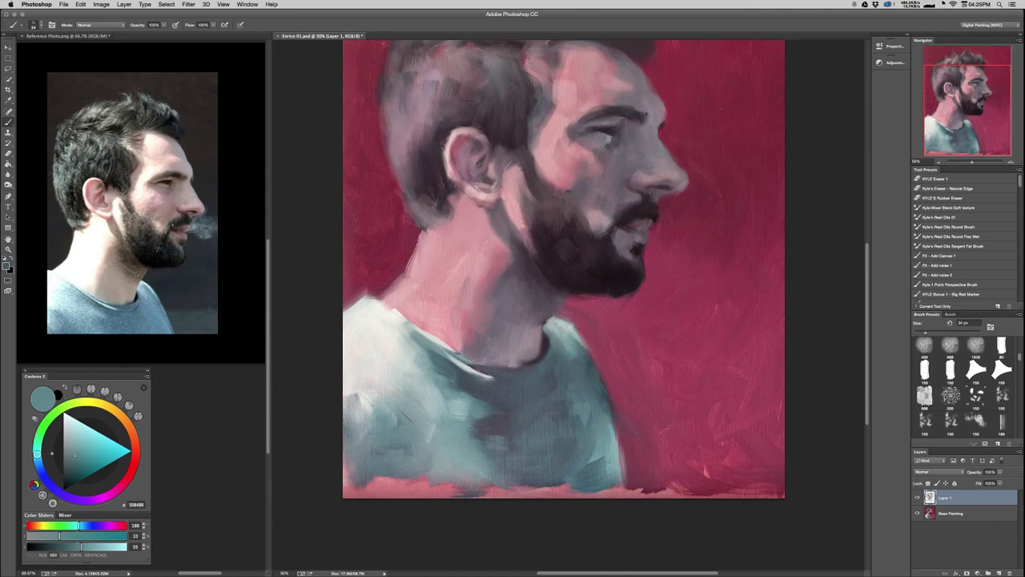
drag(70, 456, 68, 455)
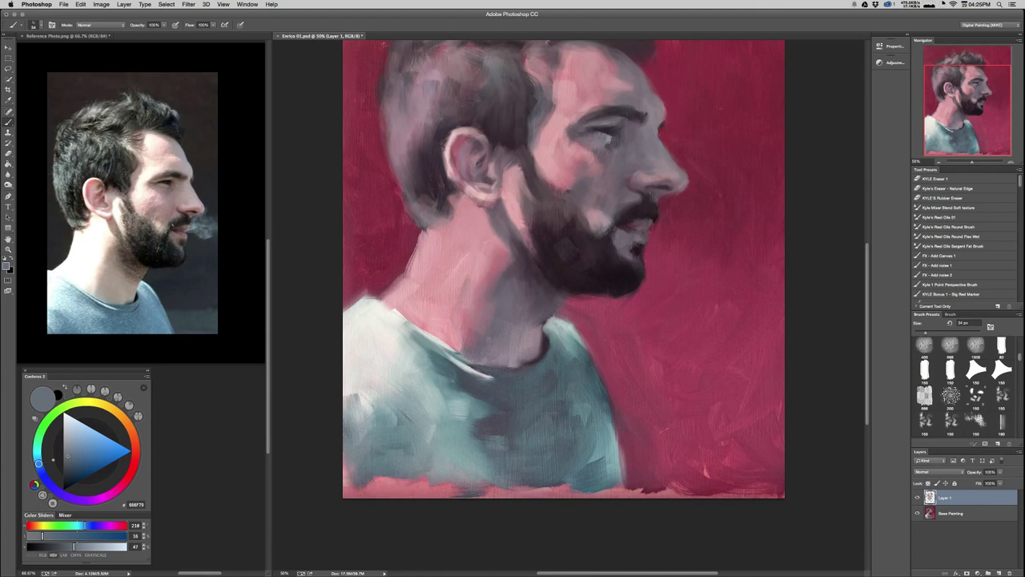
drag(68, 456, 65, 449)
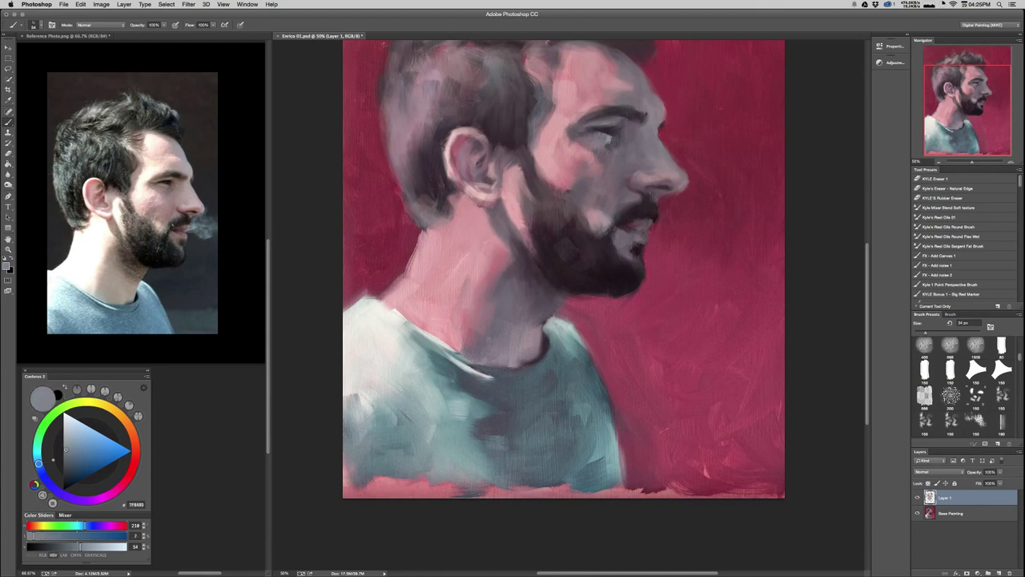
Paint a dark purple shadow line along the front collar band, using the colour sampled from inside the collar.
drag(556, 351, 557, 352)
alt+click(548, 351)
drag(556, 353, 550, 353)
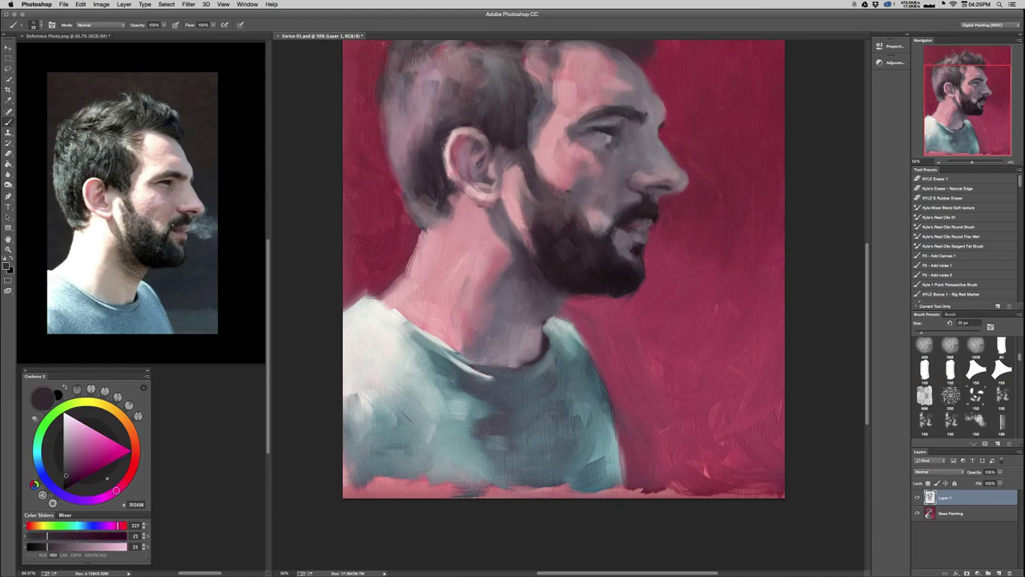
drag(554, 365, 545, 378)
Refine the boundary between the neck base and the collar with mauve, dark purple and pink sampled from the neck and collar.
alt+click(503, 360)
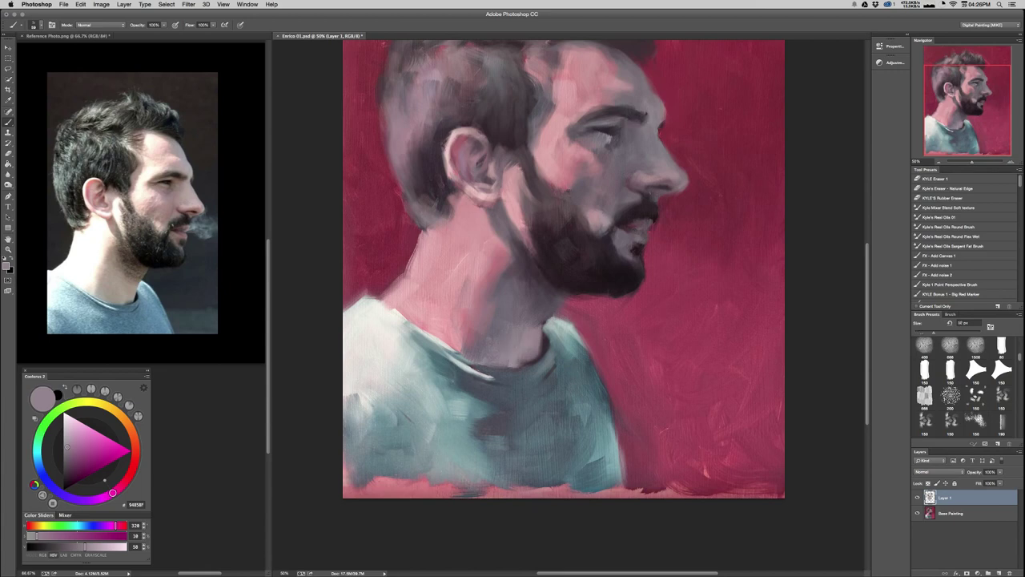
drag(502, 369, 514, 369)
alt+click(484, 373)
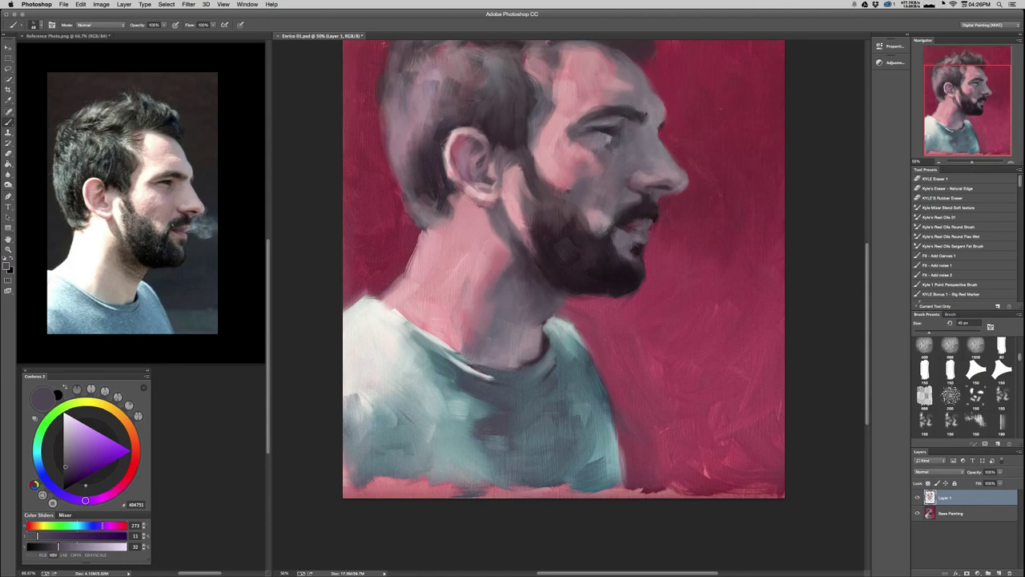
alt+click(490, 362)
alt+click(469, 331)
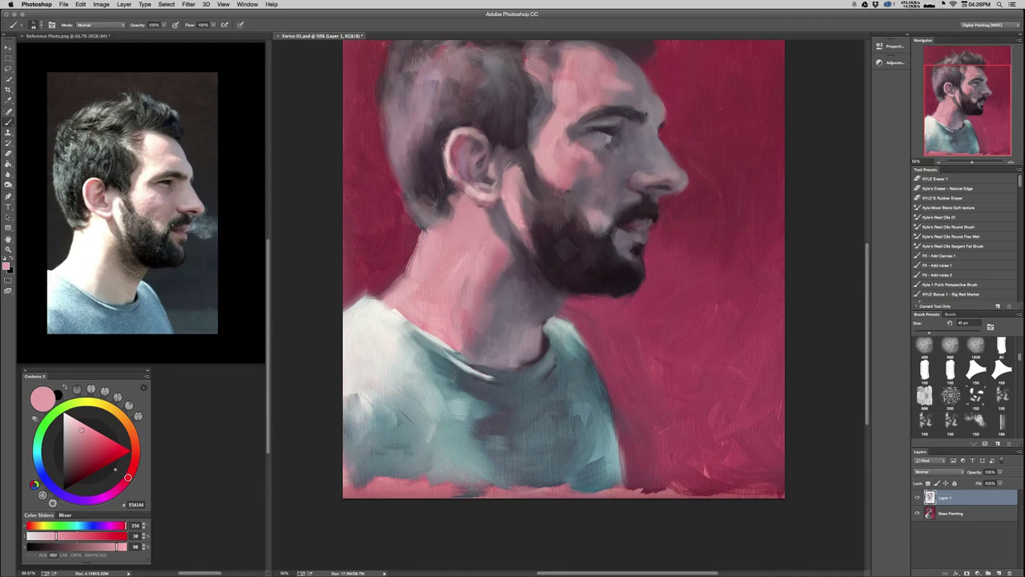
Soften the front collar band and front shoulder of the shirt with dark blue and teal sampled from the shirt.
alt+click(550, 357)
alt+click(543, 375)
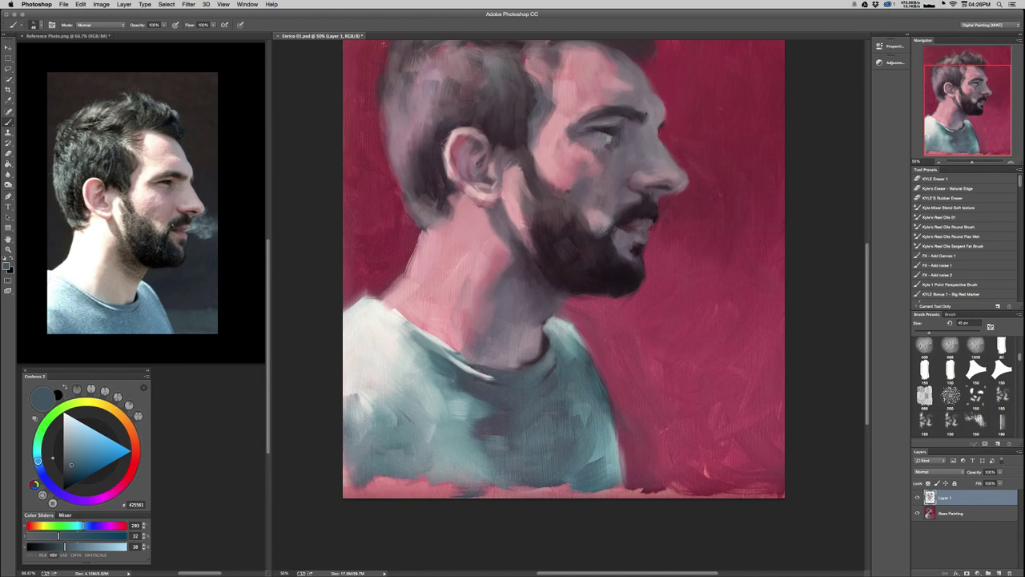
drag(556, 351, 563, 351)
alt+click(564, 346)
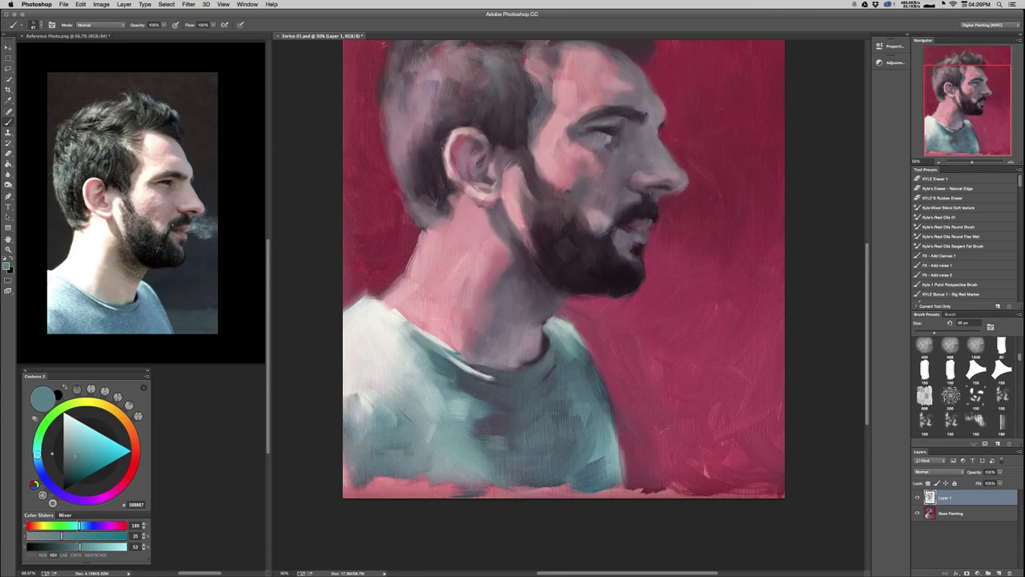
drag(567, 364, 588, 364)
Examine the whole portrait at a reduced size to judge the overall values.
key(super+minus)
key(super+minus)
key(super+minus)
key(super+minus)
key(super+equal)
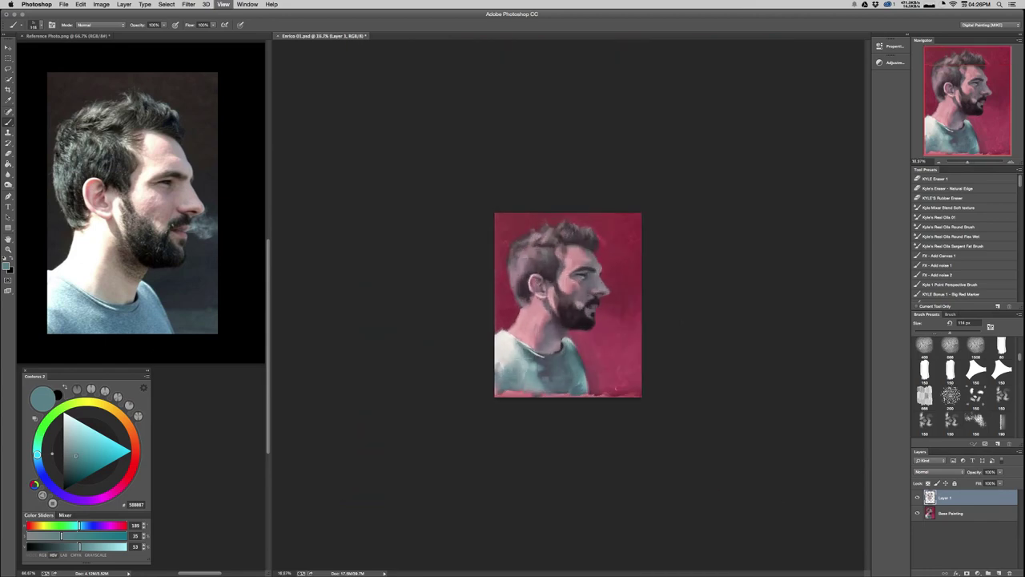
key(super+equal)
key(super+equal)
key(super+equal)
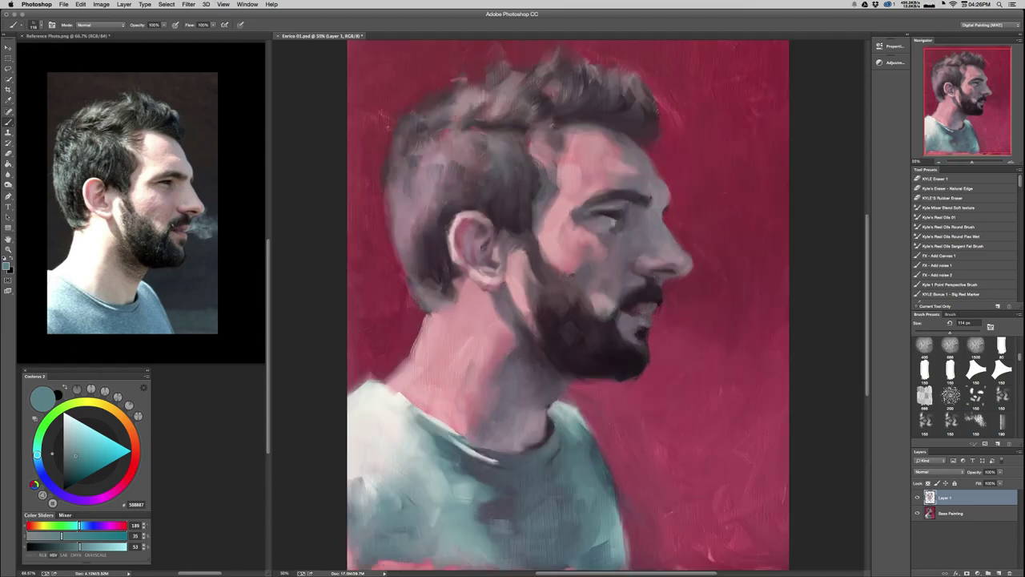
Smooth the lower front of the neck beside the collar with mauves sampled from the neck.
alt+click(541, 436)
mouse_move(546, 430)
mouse_down()
mouse_move(525, 431)
mouse_move(503, 300)
mouse_up()
key(super+equal)
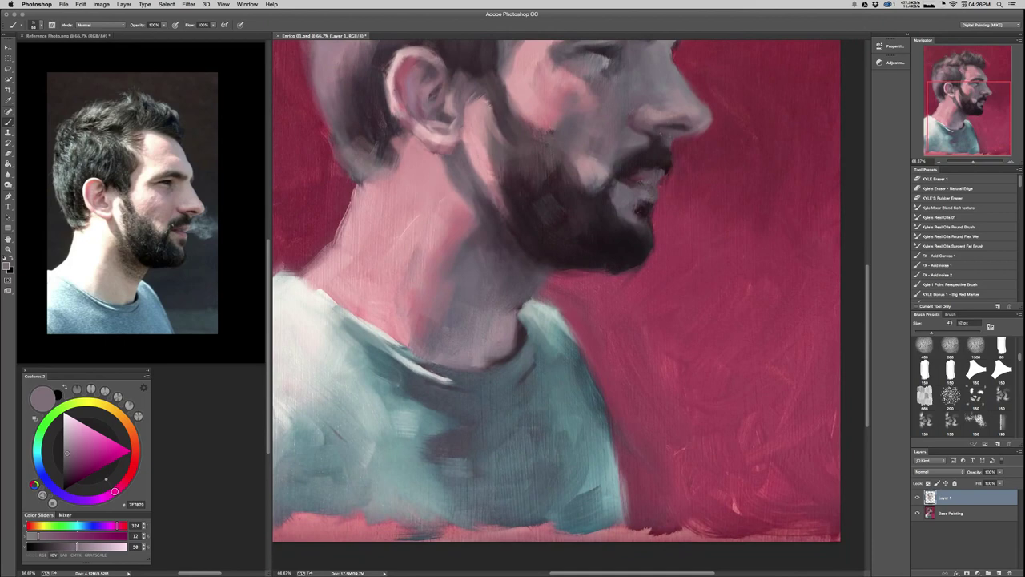
alt+click(507, 342)
drag(508, 341, 500, 341)
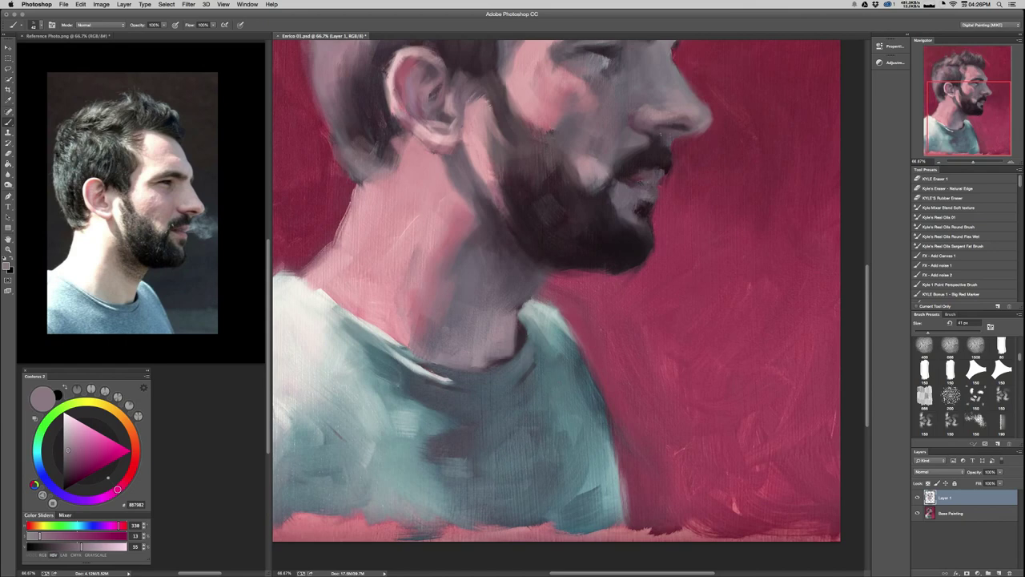
Sharpen the dark inner shadow and edge of the front collar with dark purple, mauve and grey-teal sampled from around it.
alt+click(499, 361)
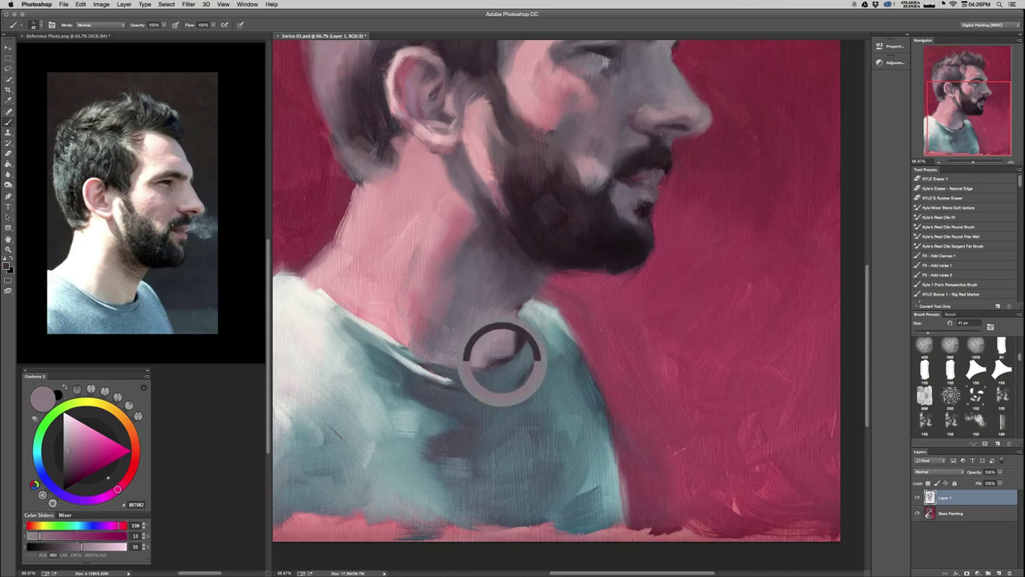
drag(510, 362, 507, 361)
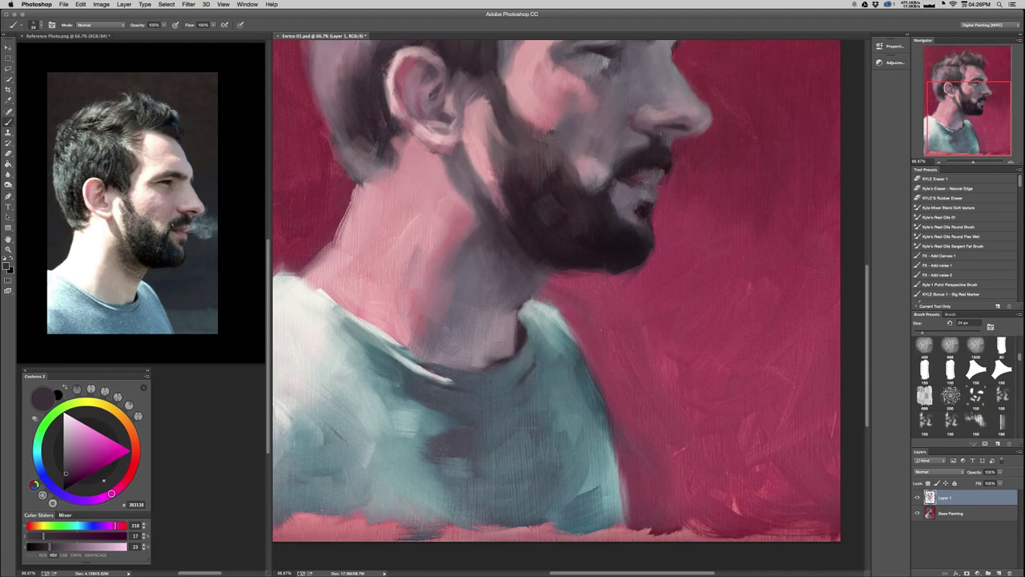
alt+click(521, 341)
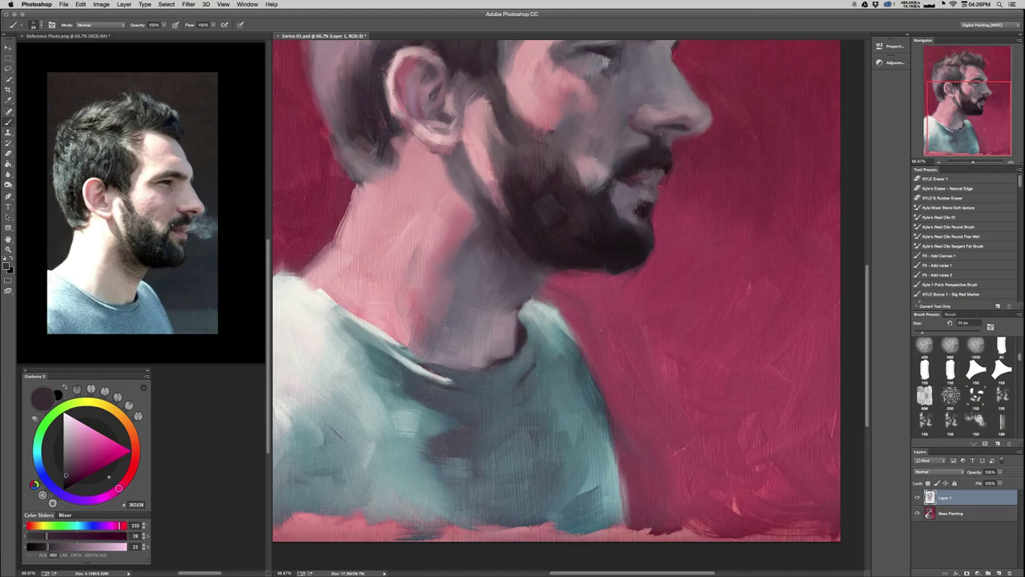
alt+click(509, 338)
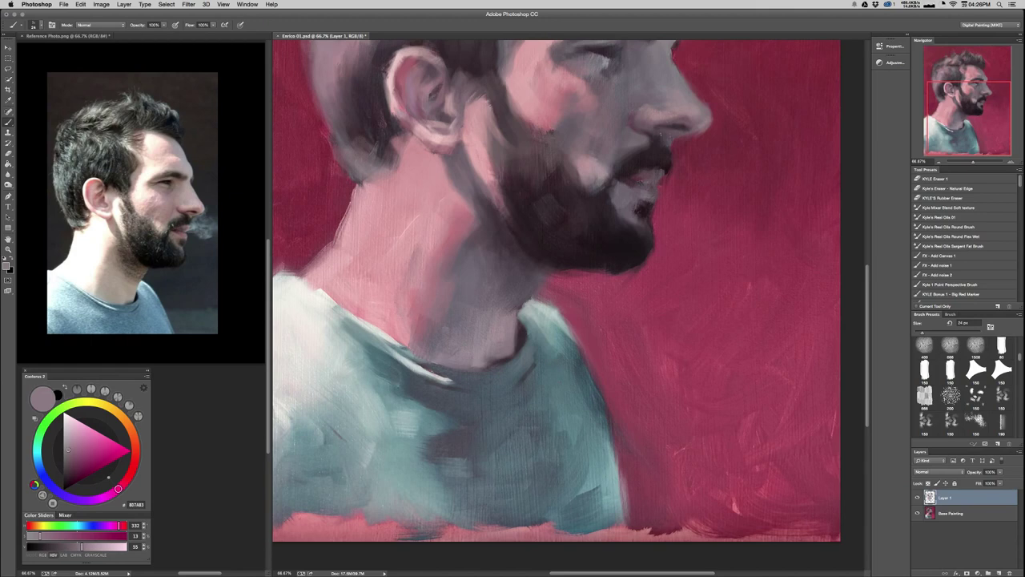
alt+click(520, 338)
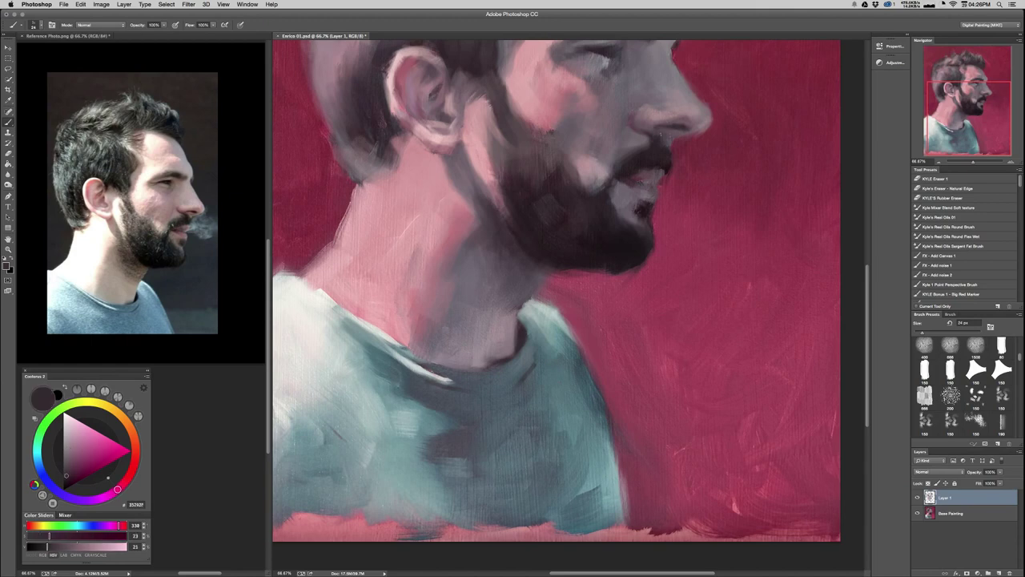
alt+click(531, 324)
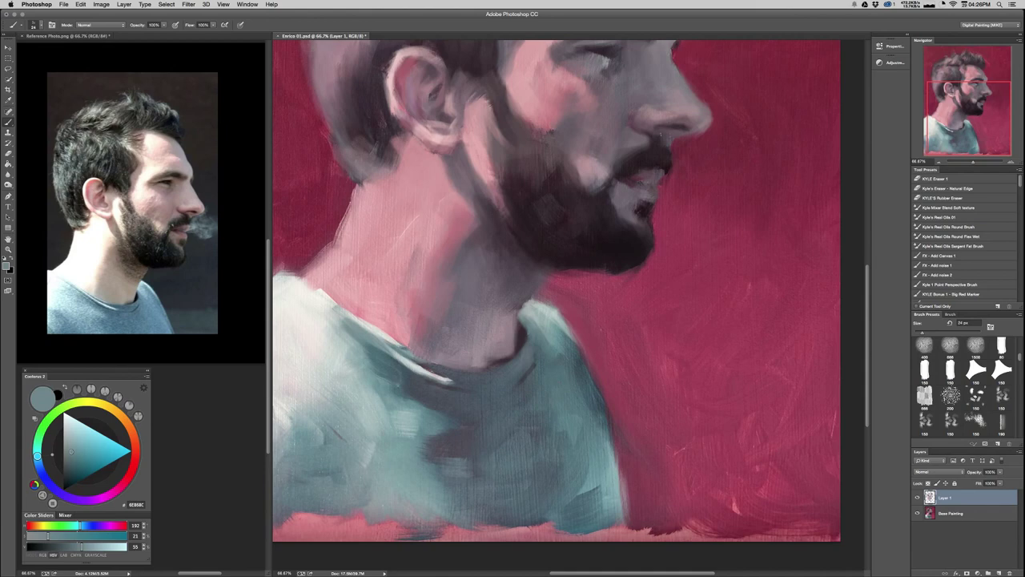
alt+click(513, 337)
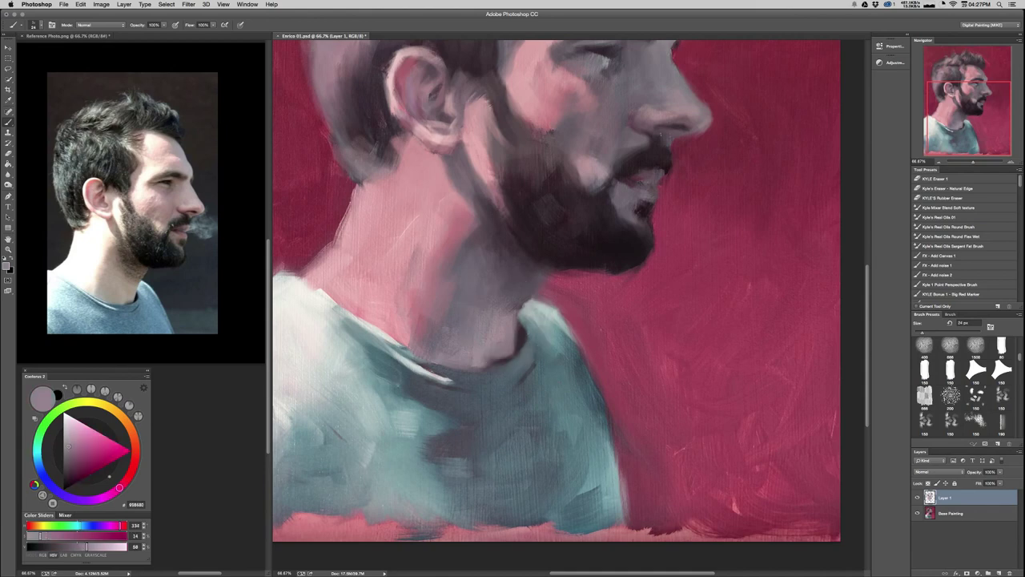
Sample a dark purple from the neck's front edge, shift it toward violet, and blend the neck shadow with mauves sampled from the neck.
alt+click(520, 300)
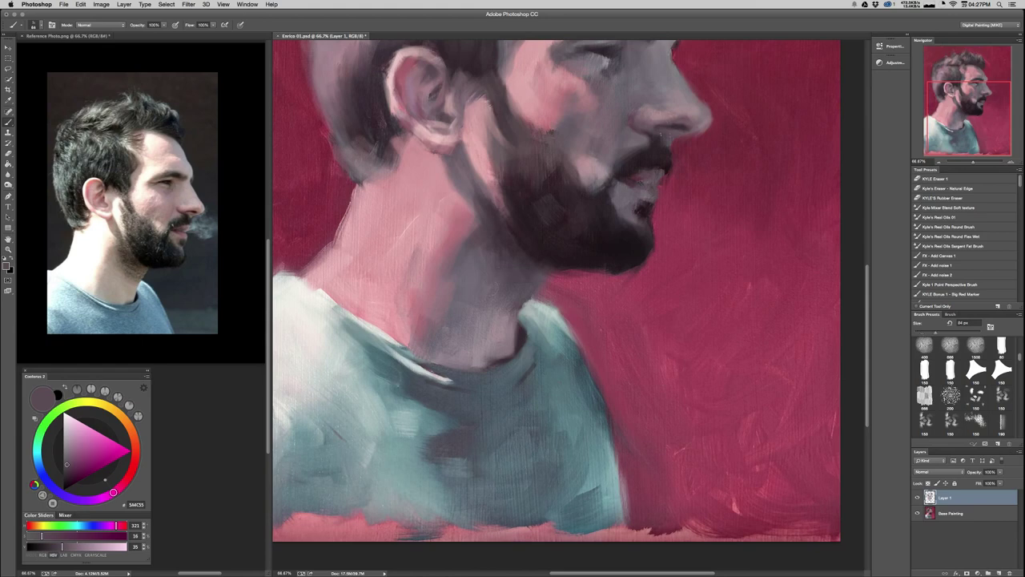
drag(113, 492, 102, 498)
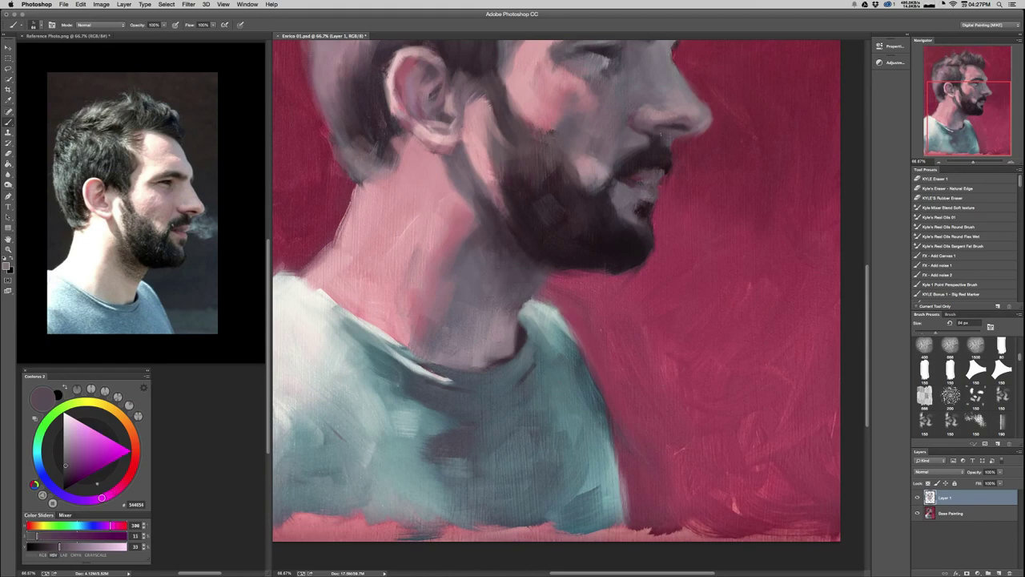
drag(512, 321, 491, 358)
alt+click(492, 357)
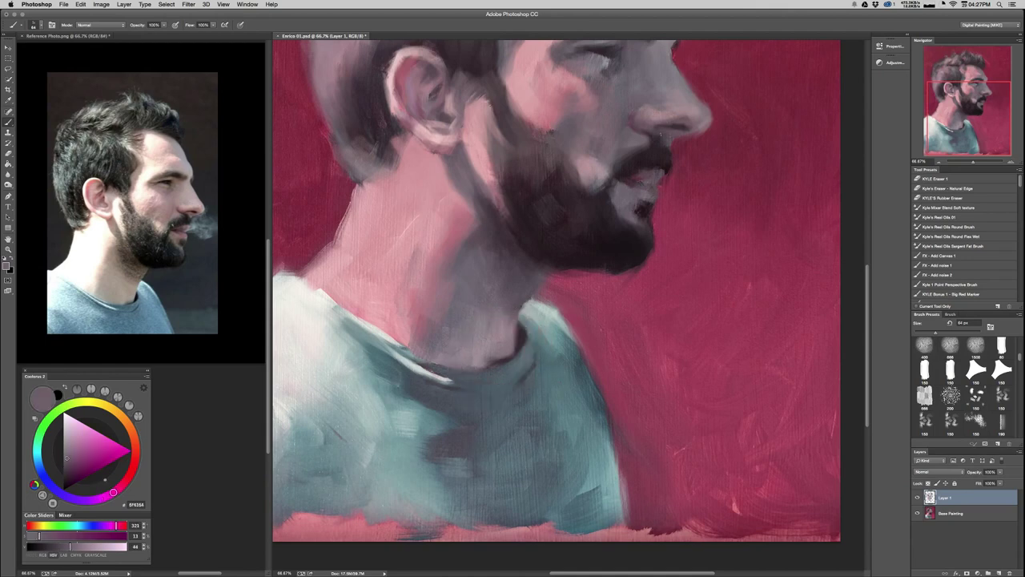
alt+click(469, 366)
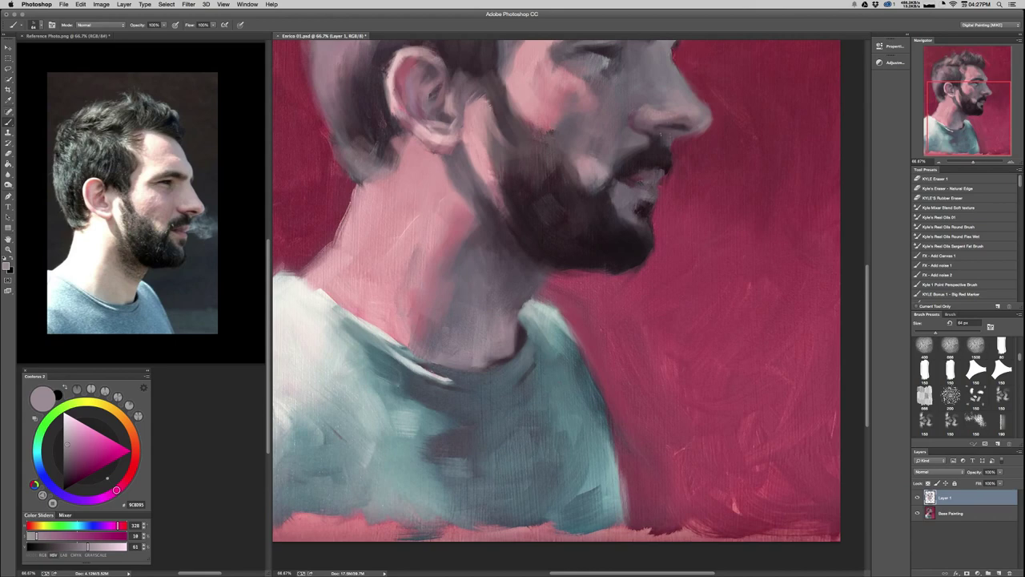
alt+click(445, 318)
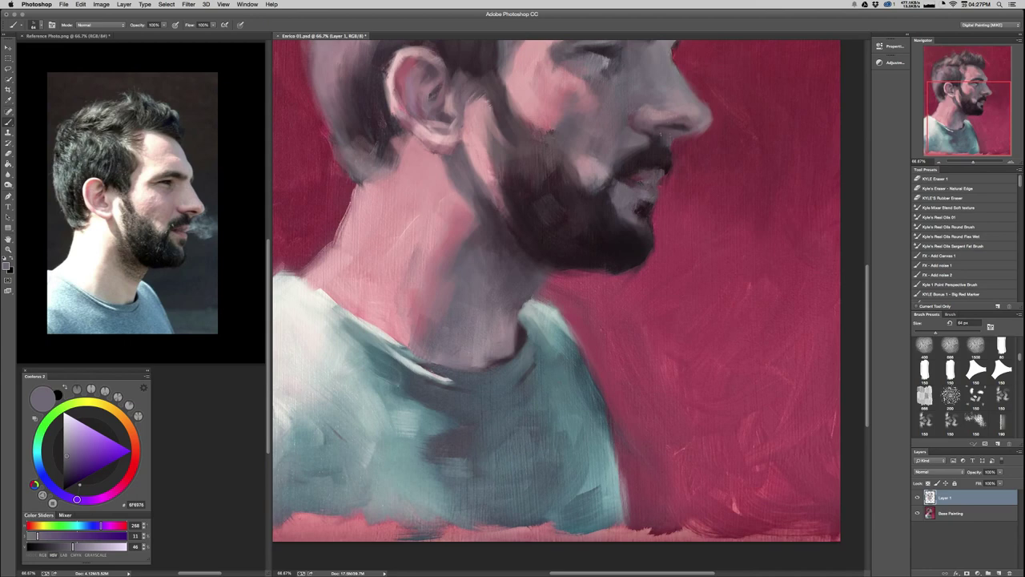
key(super+minus)
key(super+minus)
key(super+minus)
key(super+minus)
key(super+minus)
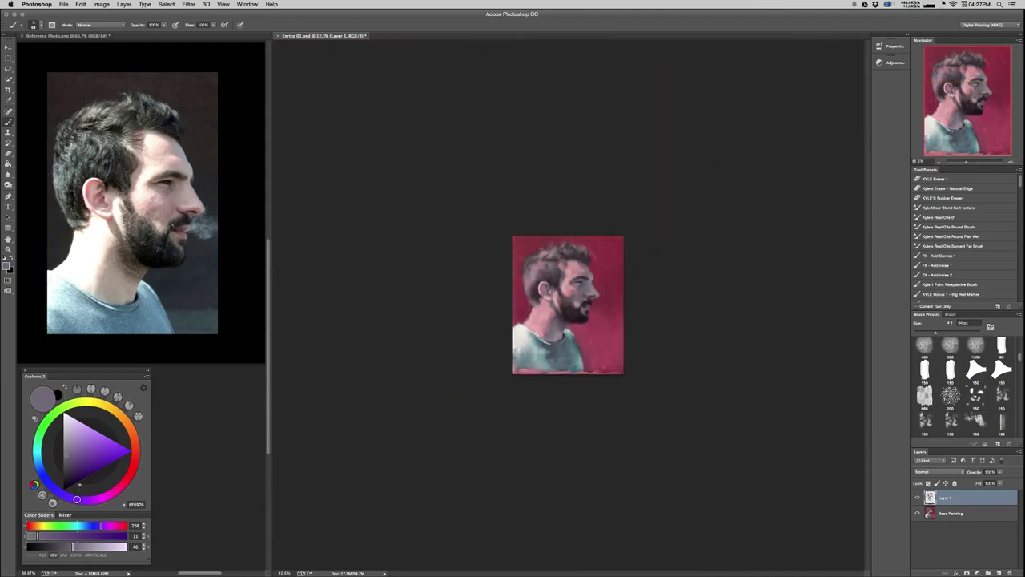
Refine the front of the neck above the collar with a dark plum and mauves sampled from around it.
key(z)
drag(568, 333, 669, 332)
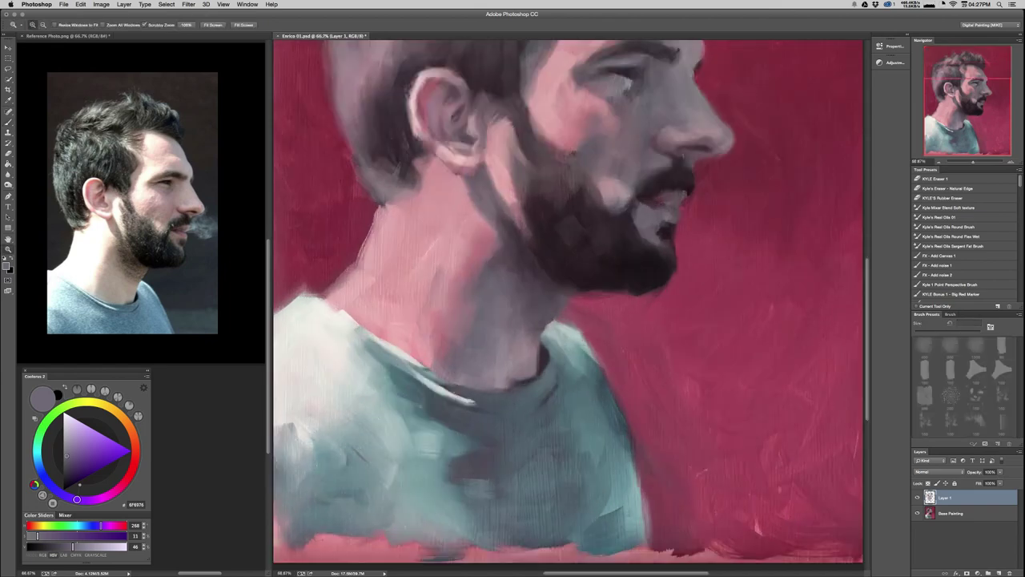
click(543, 356)
key(b)
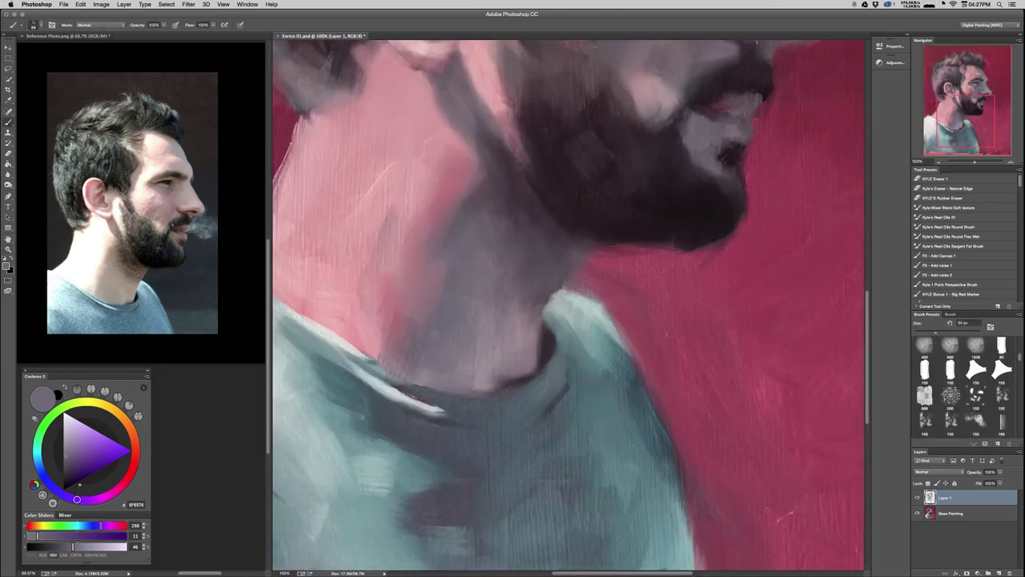
alt+click(548, 341)
drag(524, 330, 525, 330)
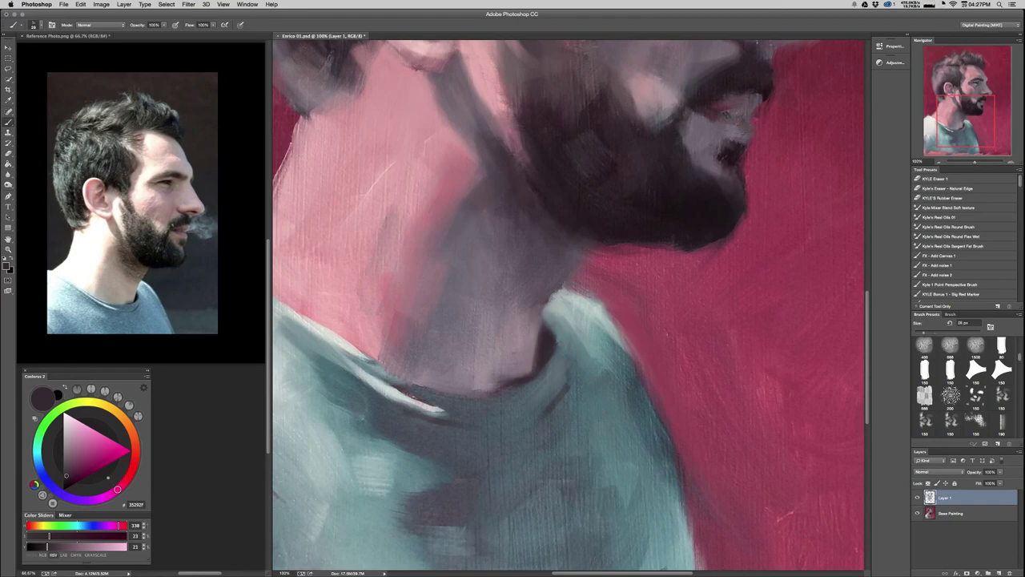
alt+click(522, 356)
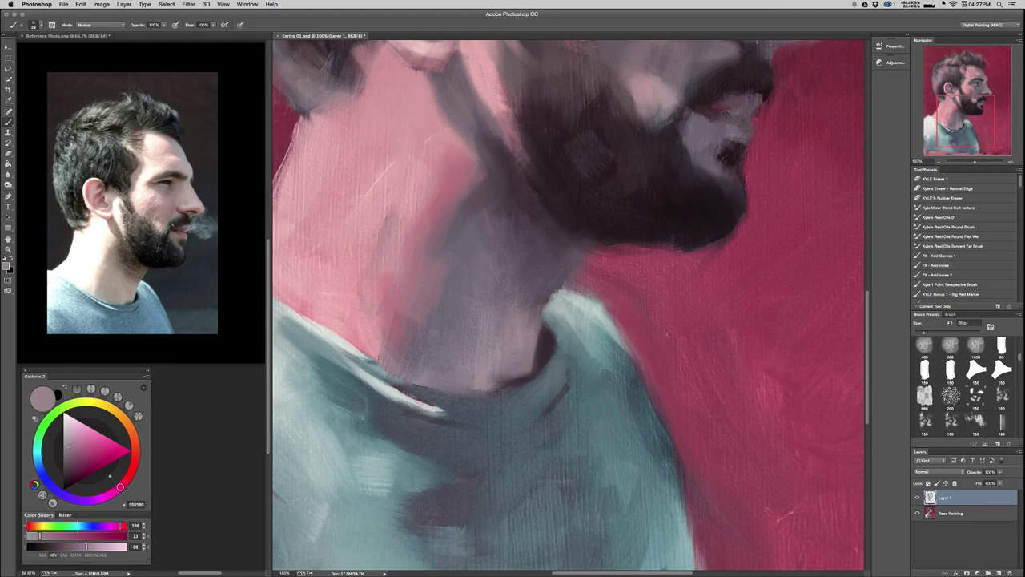
drag(540, 311, 535, 335)
alt+click(521, 348)
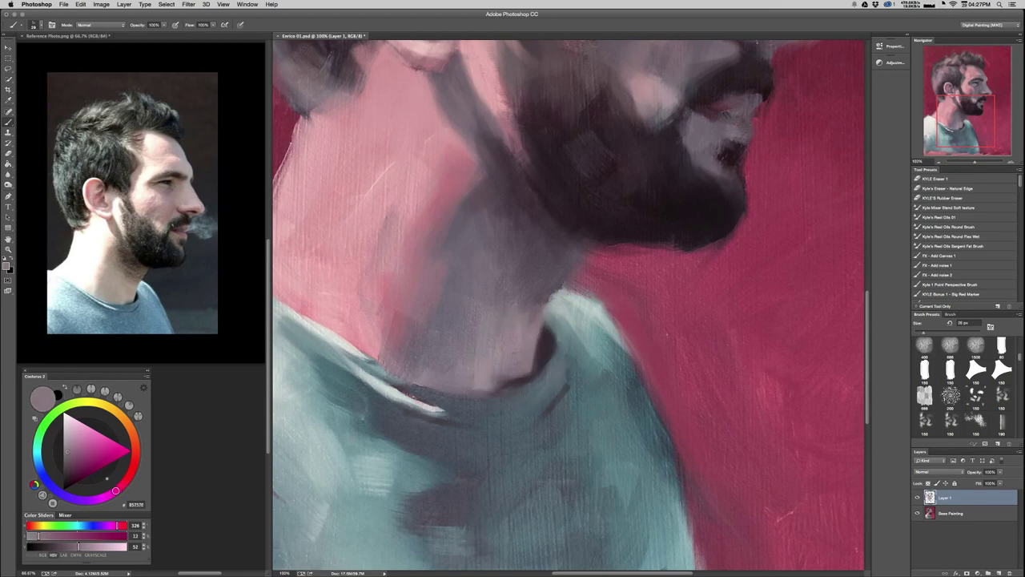
drag(502, 309, 508, 309)
Examine the reworked neck and collar against the whole portrait at a reduced size.
key(super+minus)
key(super+minus)
key(super+minus)
key(super+minus)
key(super+minus)
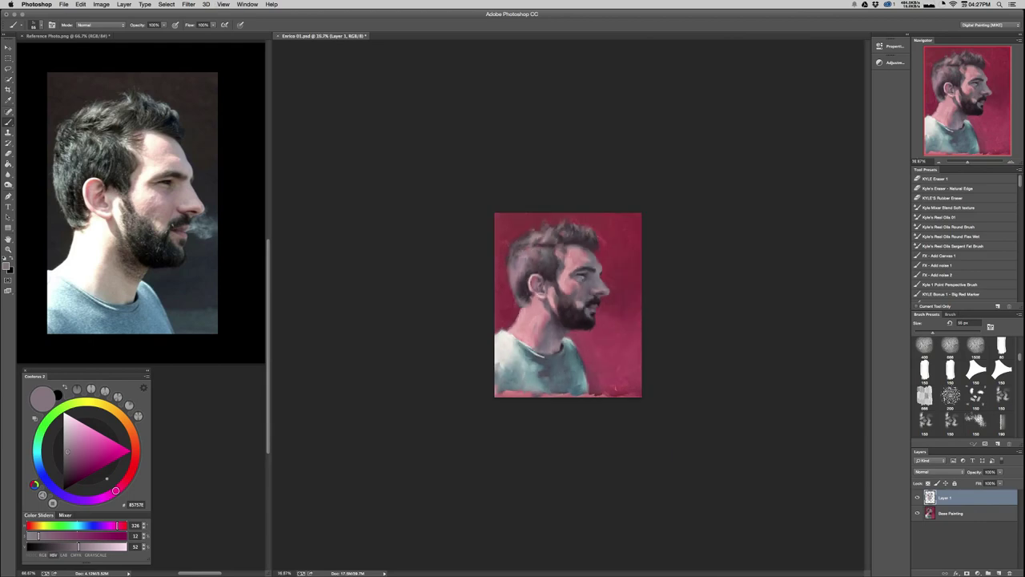
key(super+plus)
key(super+plus)
key(super+plus)
Touch up the shadow where the neck meets the front collar with dark purple and mauve tones sampled from the neck and collar edge.
drag(567, 328, 571, 281)
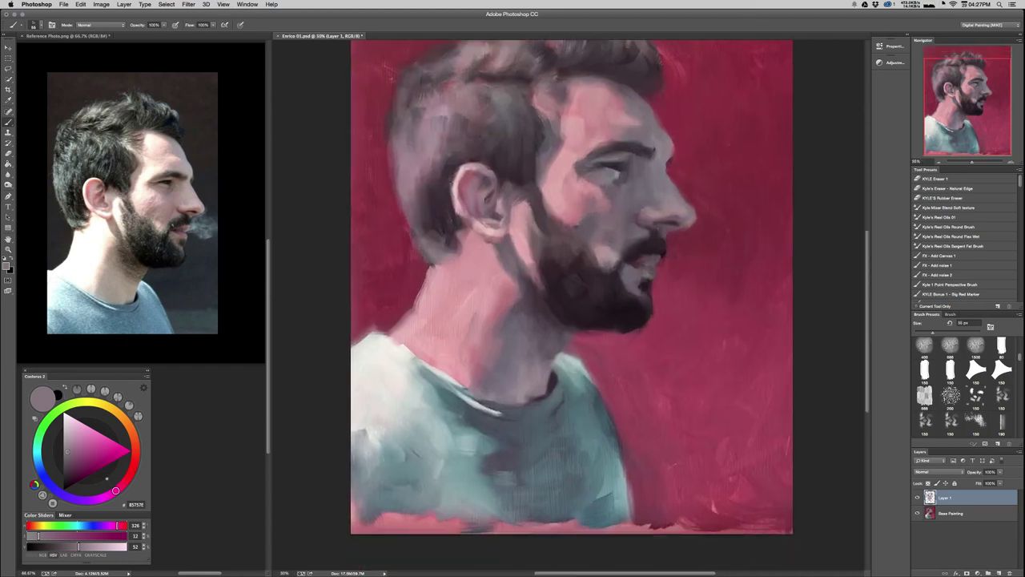
key(super+plus)
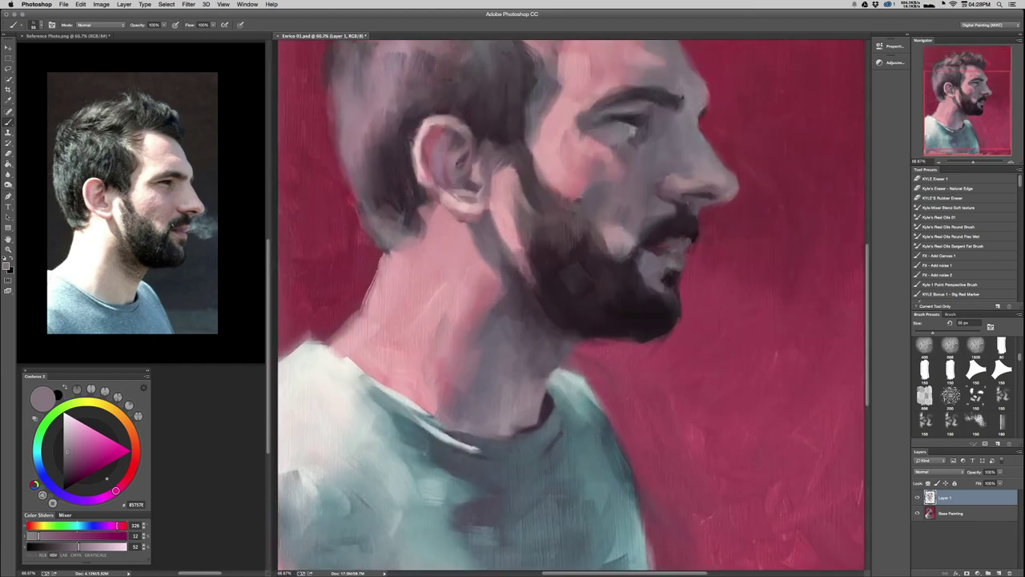
scroll(571, 305, down, 2)
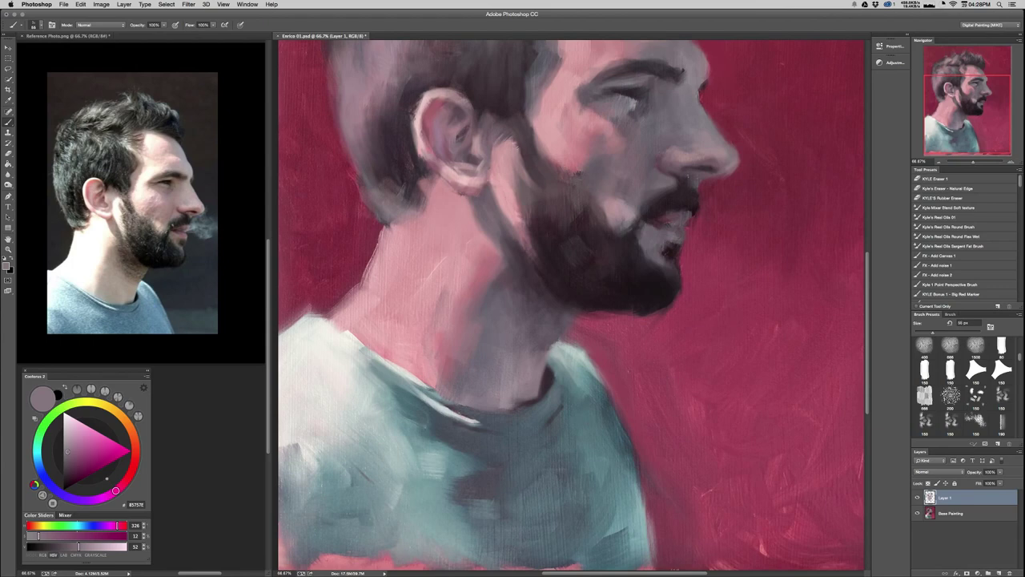
alt+click(545, 387)
drag(533, 400, 524, 400)
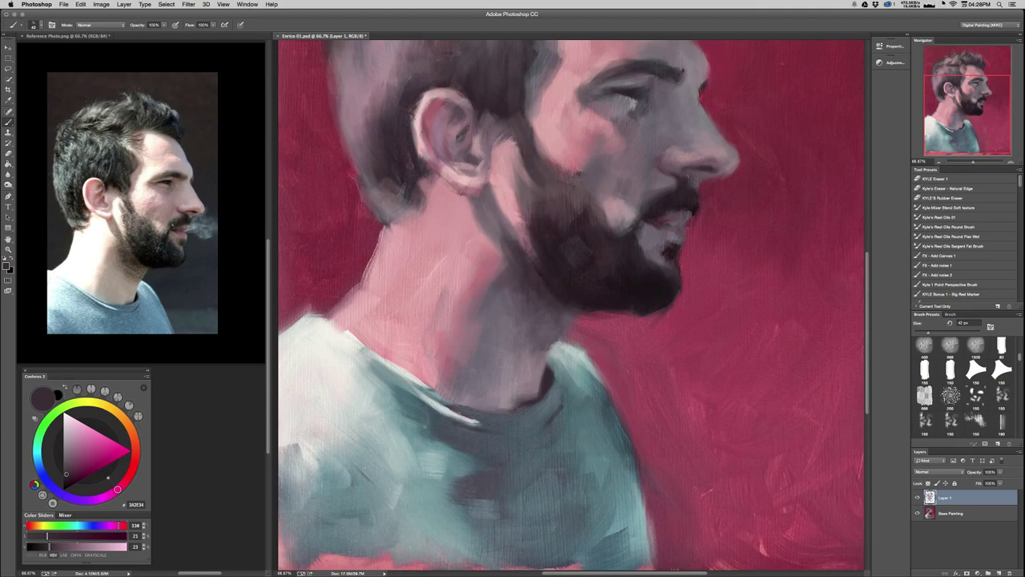
alt+click(521, 407)
drag(521, 406, 517, 404)
alt+click(539, 348)
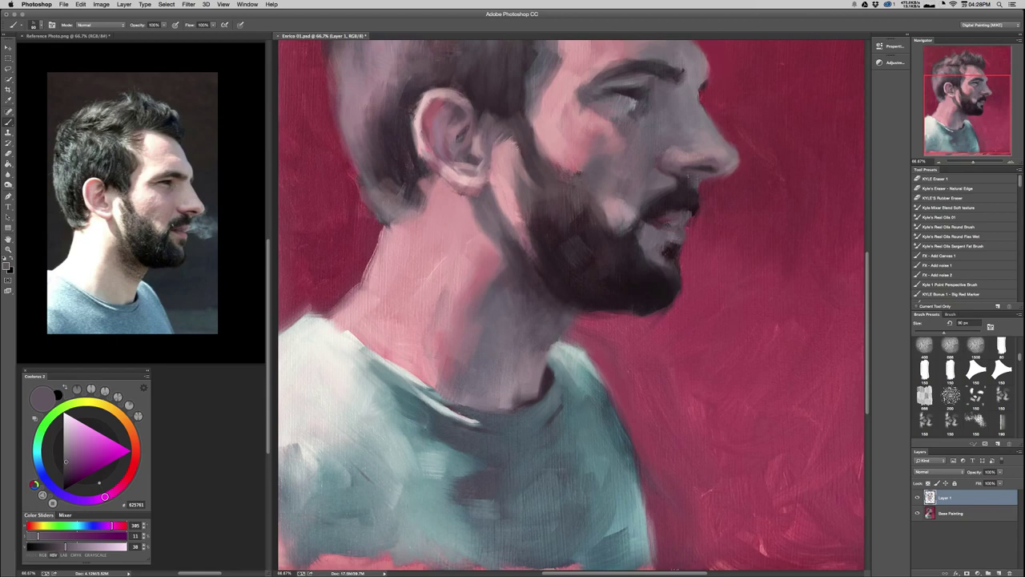
alt+click(507, 287)
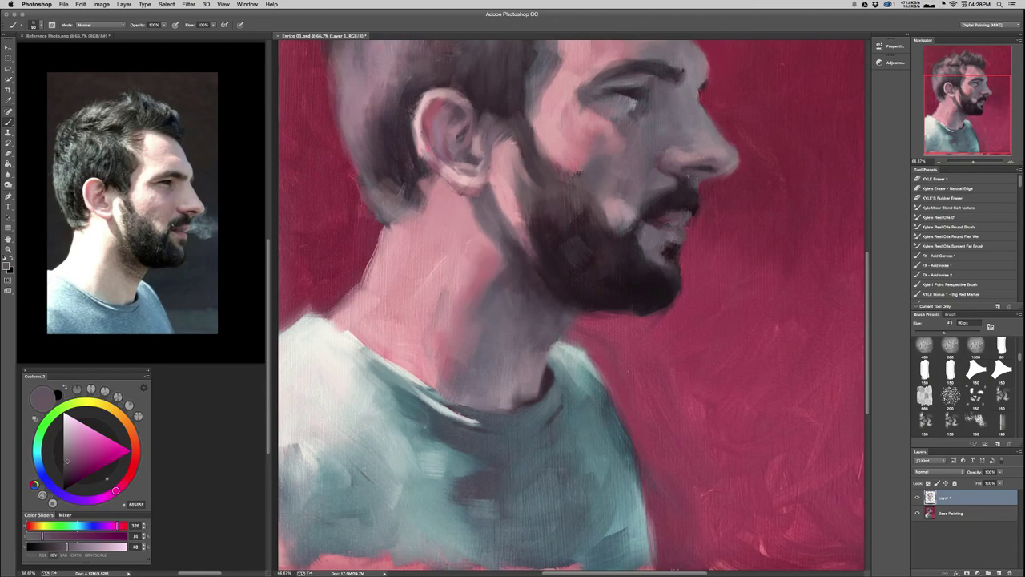
Check the whole portrait at thumbnail size and save the painting.
key(super+minus)
key(super+minus)
key(super+minus)
key(super+minus)
key(super+minus)
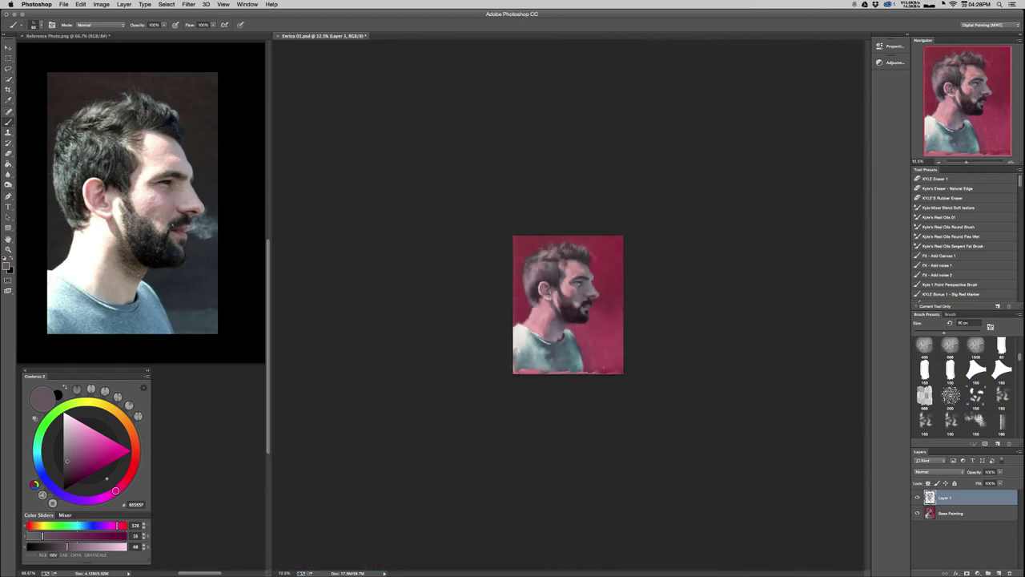
key(super+s)
Mirror both the reference photo and the painting horizontally.
key(ctrl+Tab)
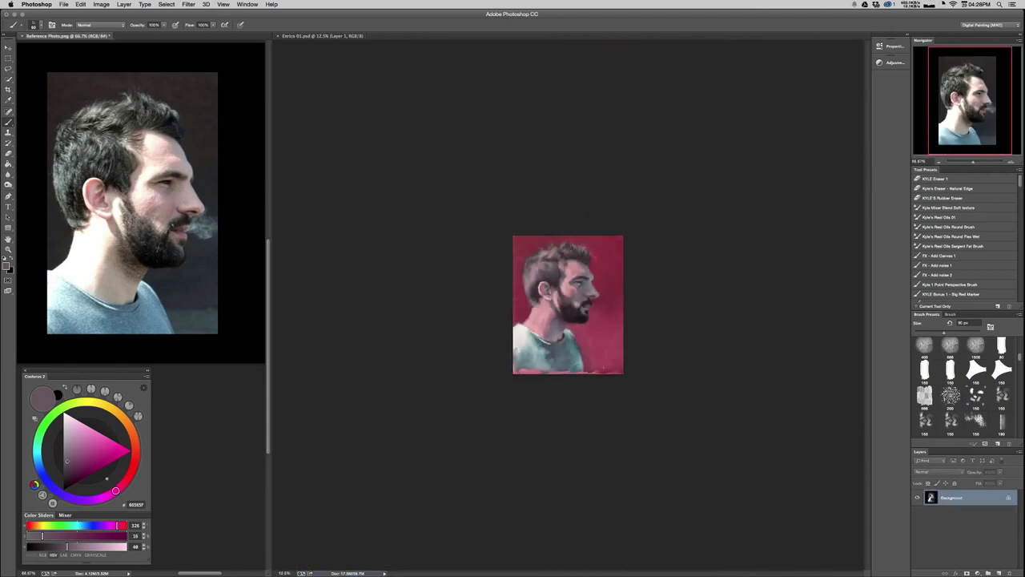
key(super+shift+h)
key(ctrl+Tab)
key(super+shift+h)
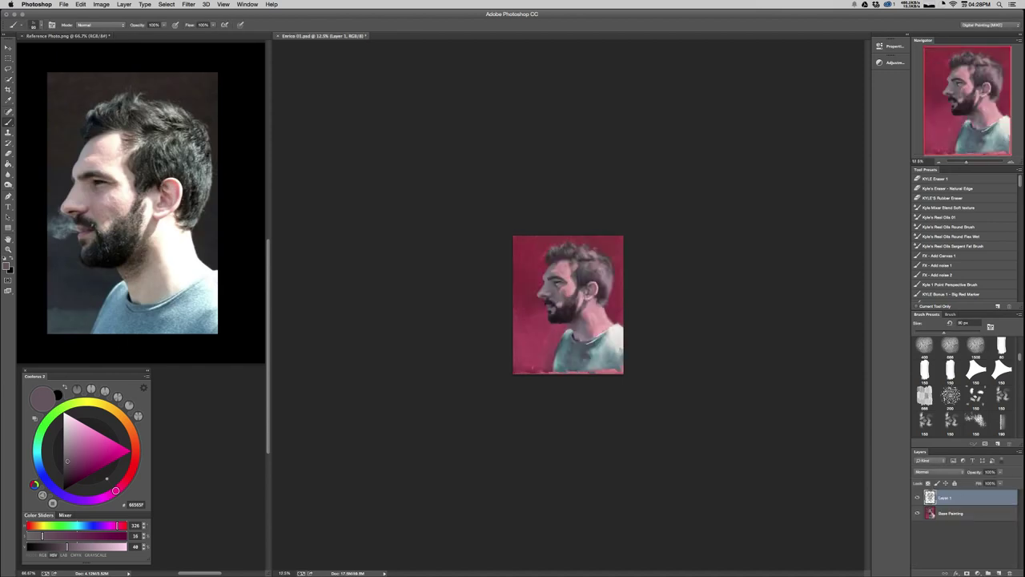
Add a new layer and place the two-line text "BACK IN 5 MINUTES" on the red background beside the shirt.
key(super+plus)
key(super+plus)
key(super+plus)
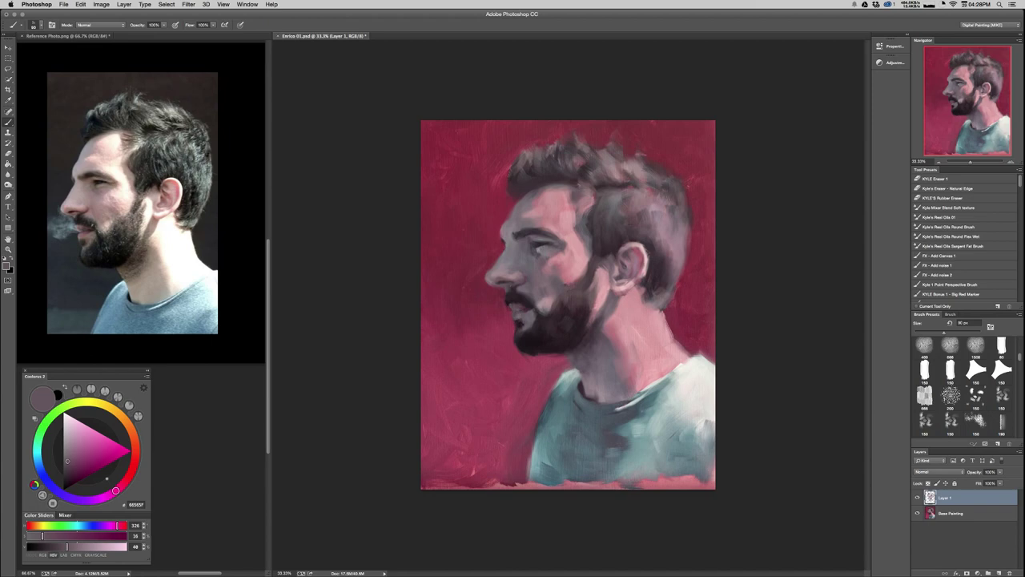
click(997, 573)
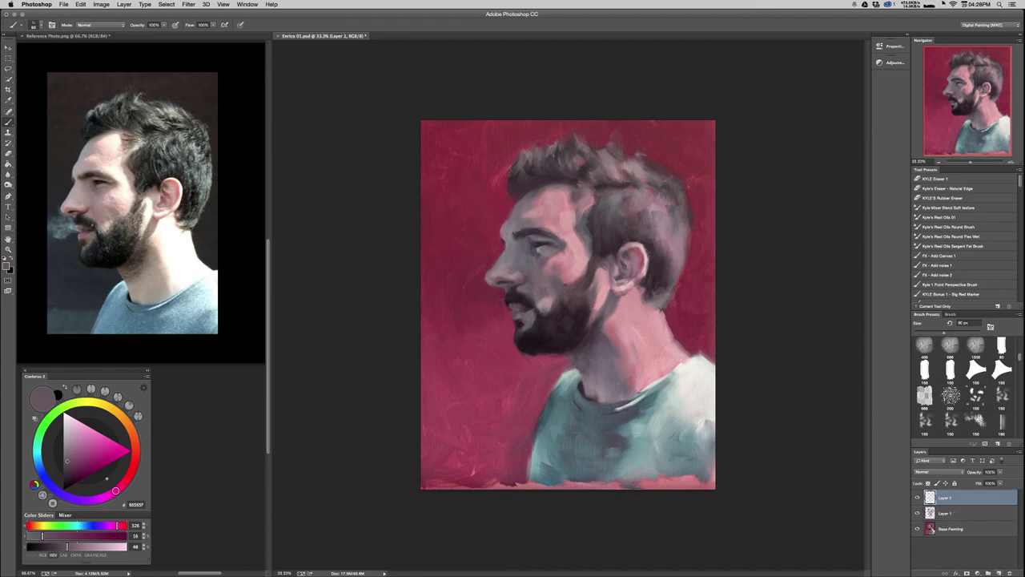
key(super+plus)
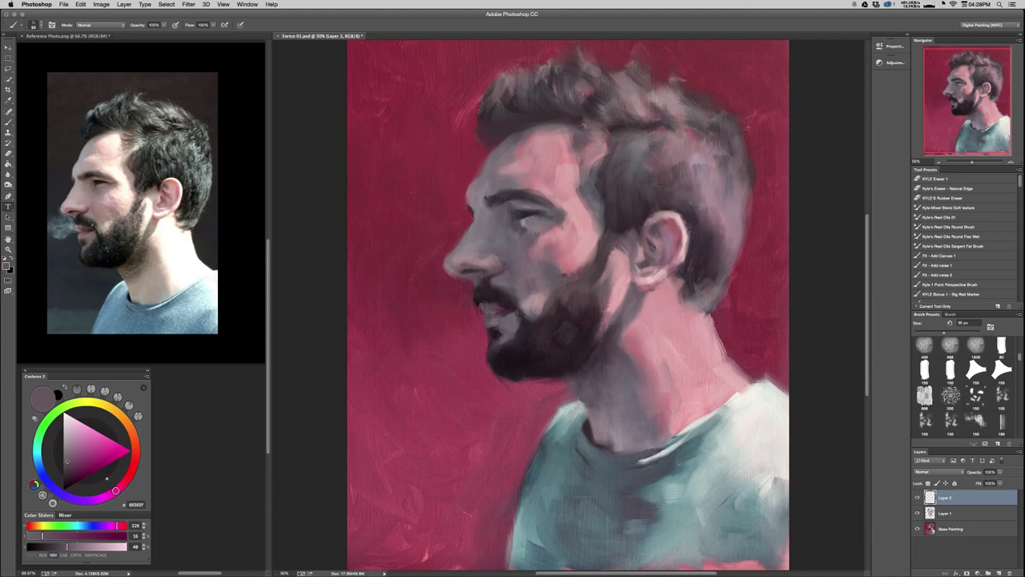
click(8, 207)
click(382, 437)
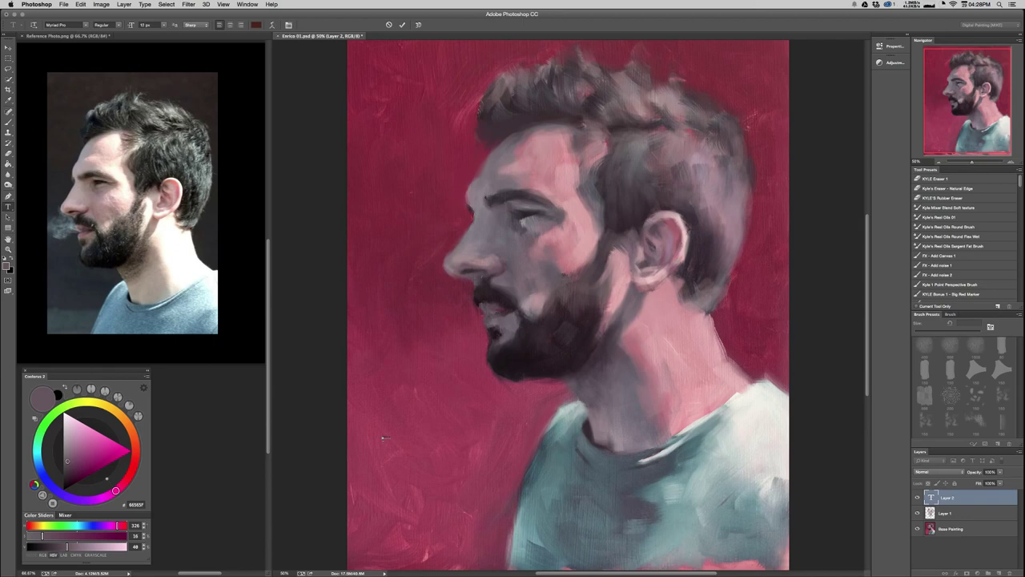
key(super+Return)
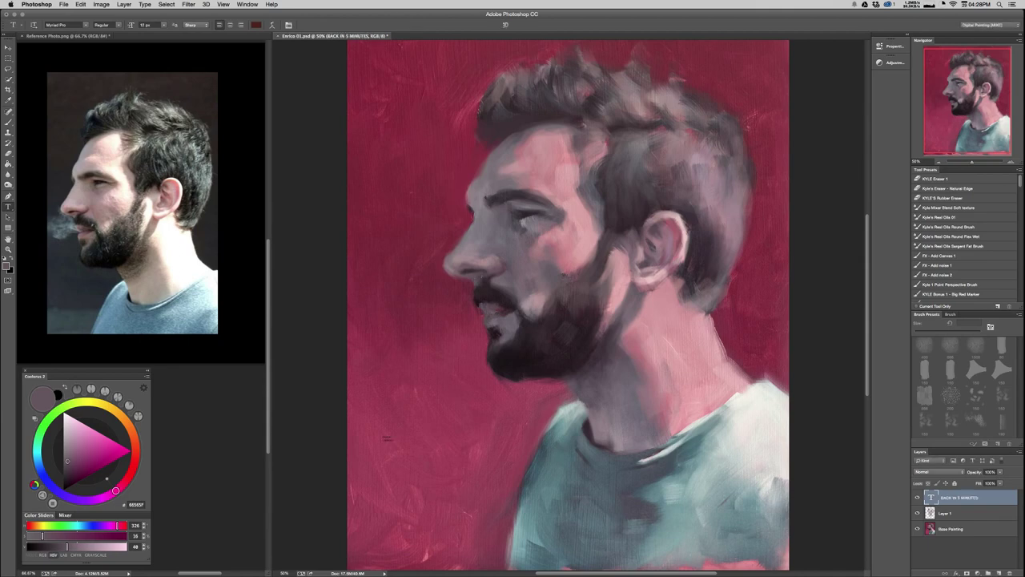
Enlarge the text with Free Transform so it spans the lower red background up to the shirt.
key(v)
key(super+t)
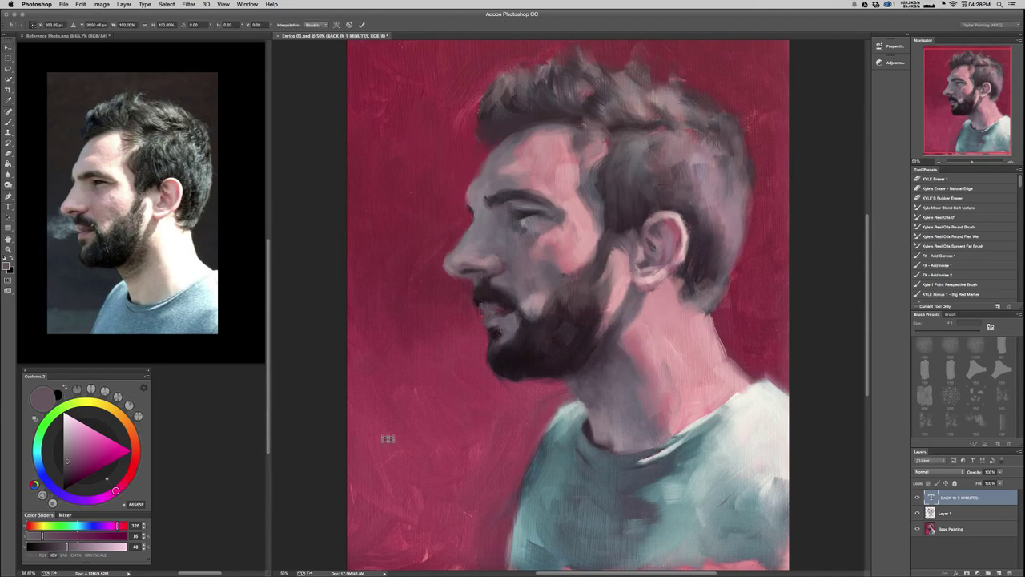
drag(387, 438, 507, 505)
key(Return)
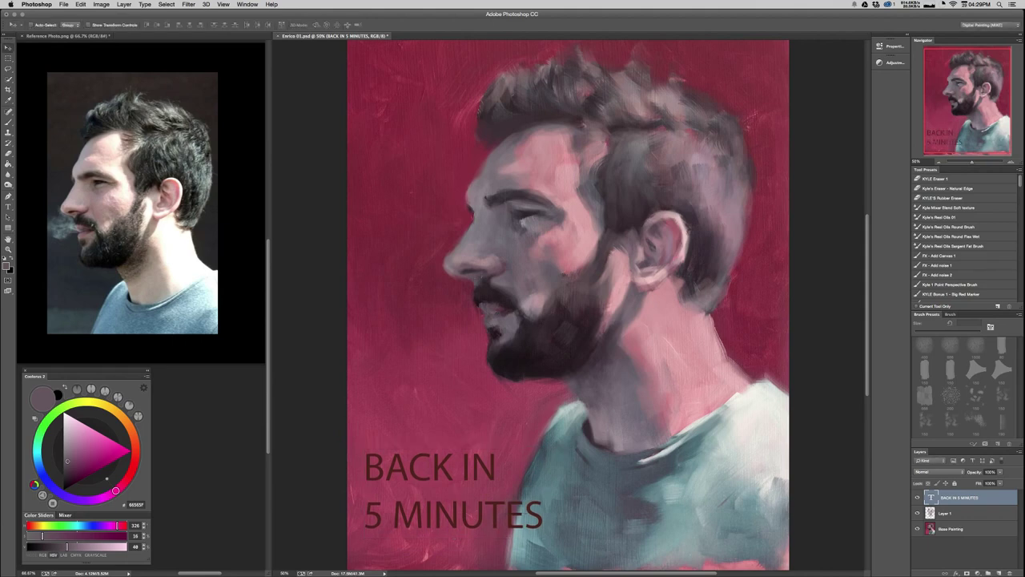
click(6, 265)
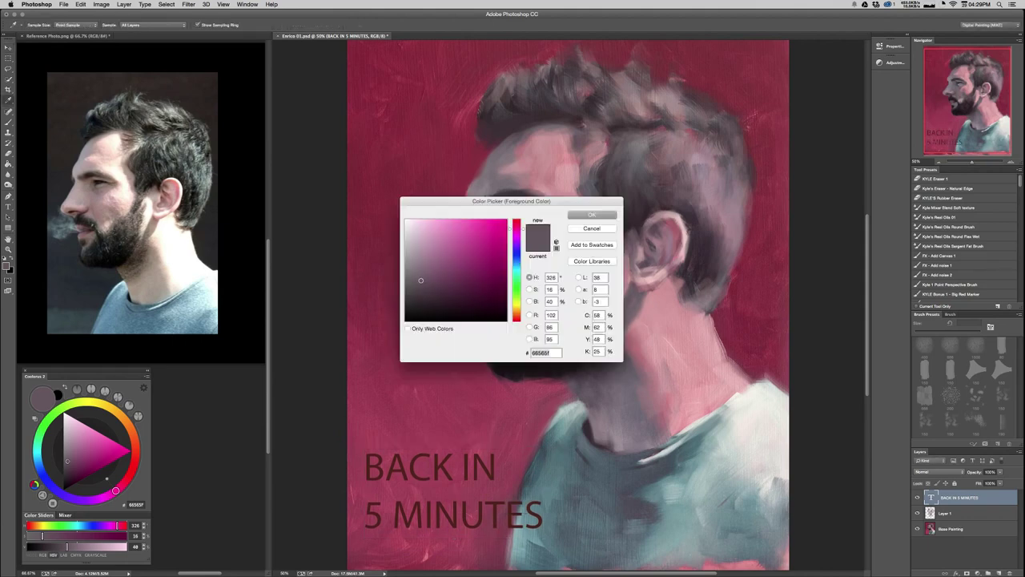
click(475, 286)
click(485, 303)
key(Escape)
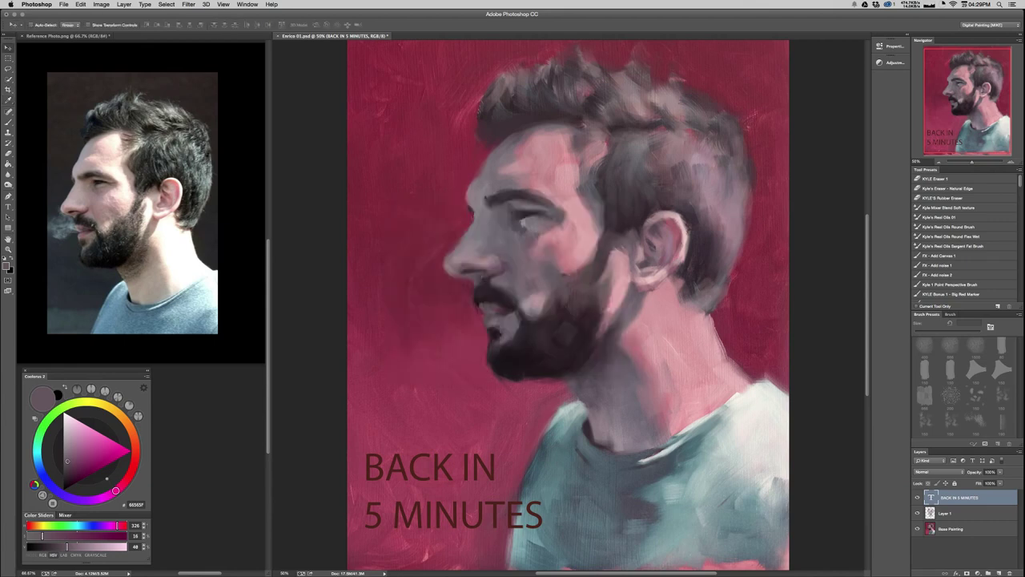
Recolour the text with an off-white sampled from the lit shoulder of the shirt.
key(t)
click(254, 25)
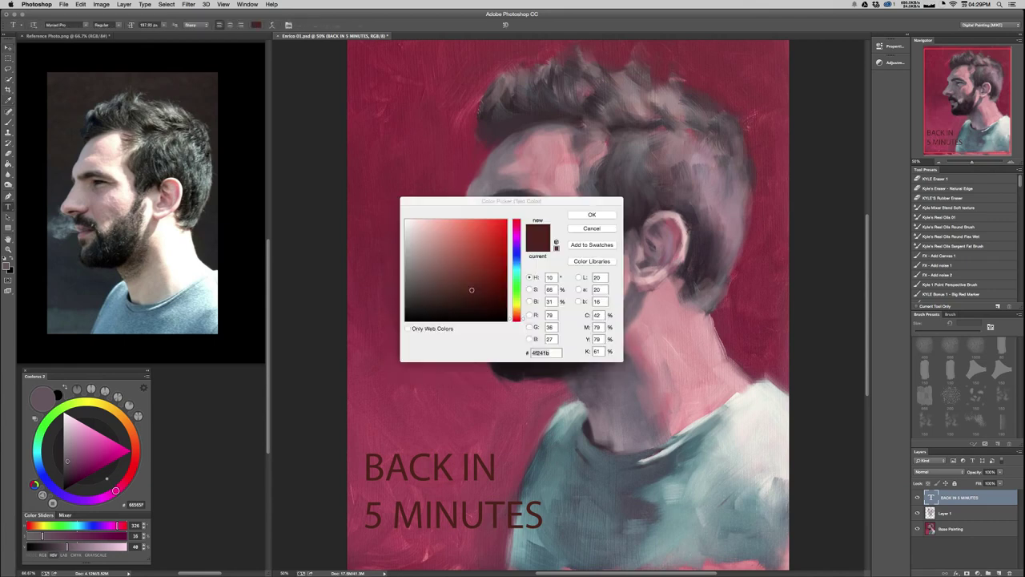
drag(476, 234, 416, 223)
click(767, 404)
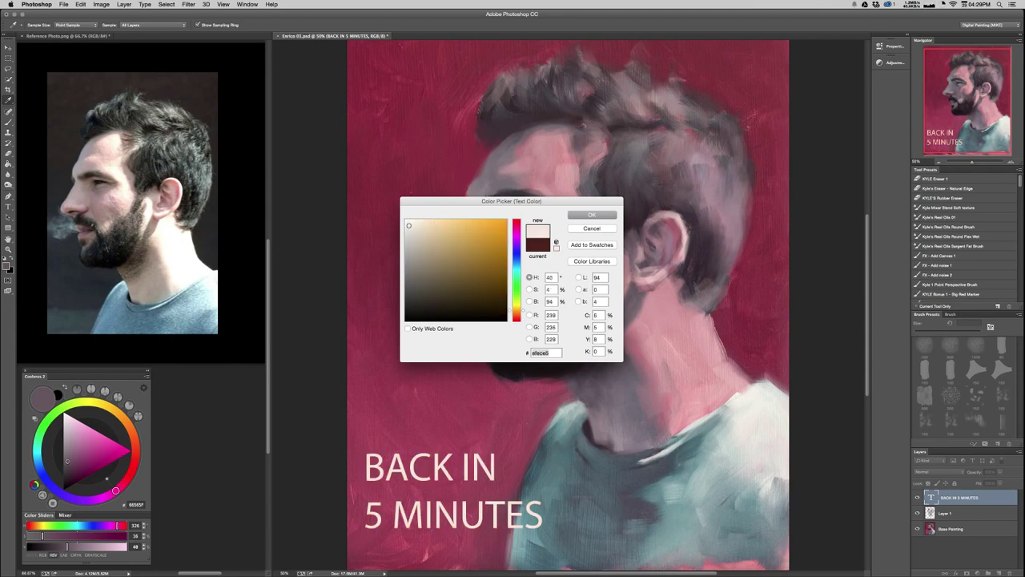
key(Return)
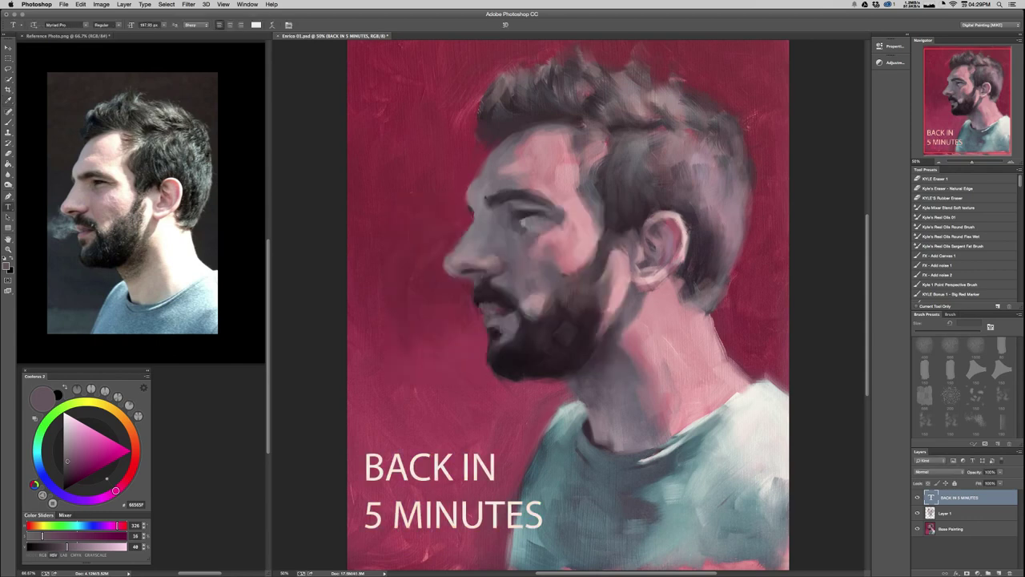
Set the text's font to Gotham HTF in the Bold style.
click(85, 25)
mouse_move(87, 6)
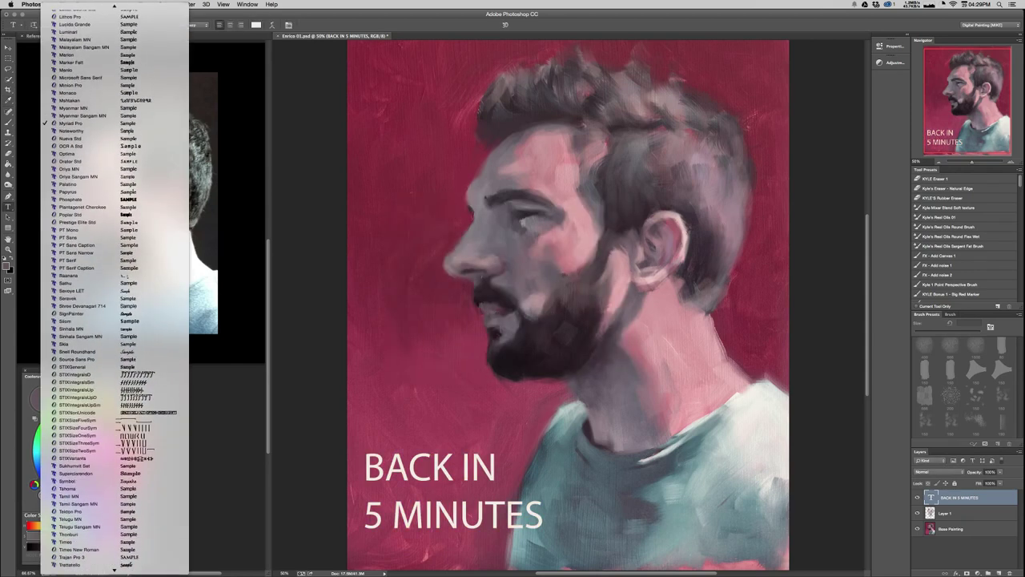
key(Escape)
click(66, 25)
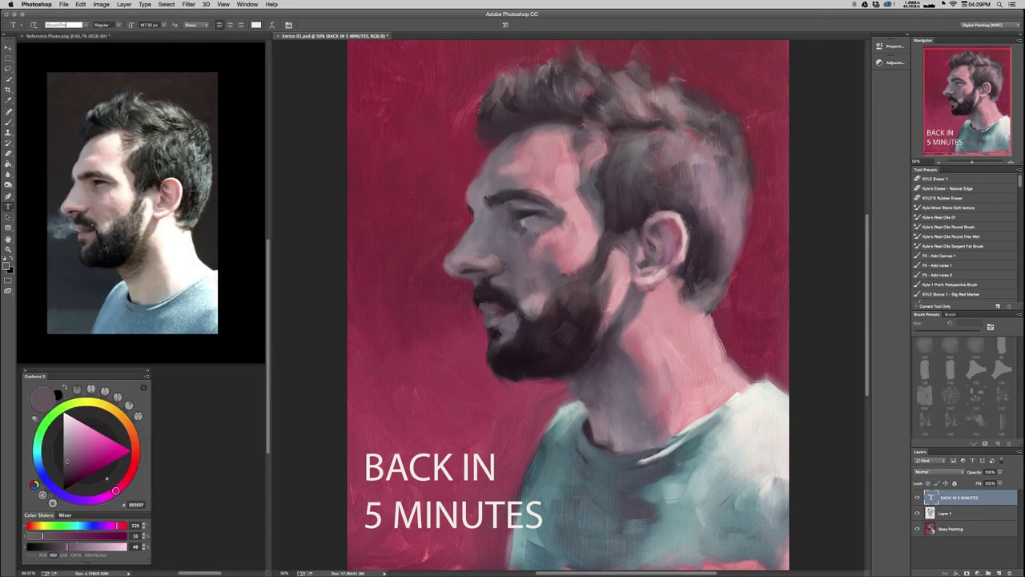
double_click(65, 25)
text(Gotham HTF)
key(Return)
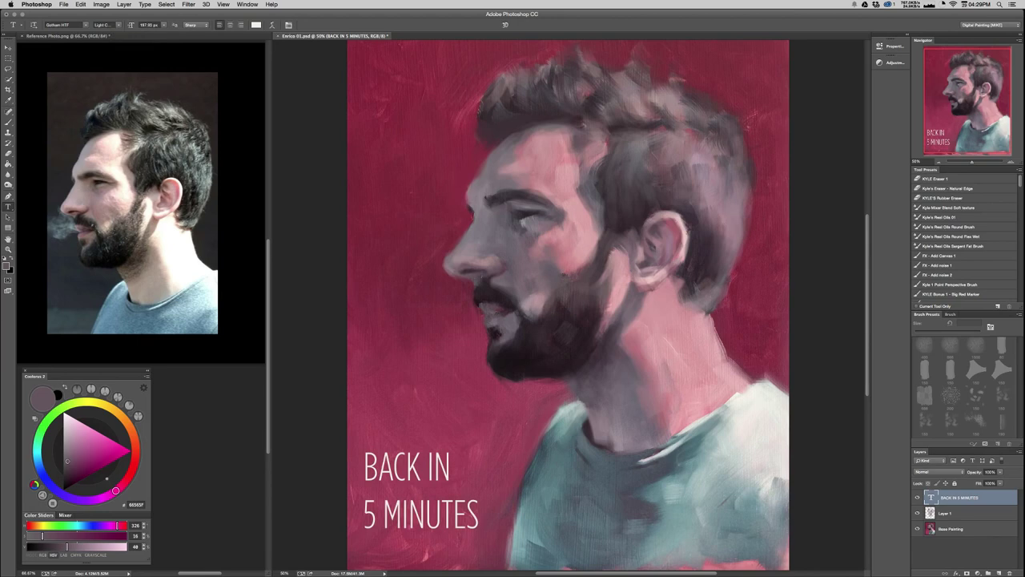
click(118, 25)
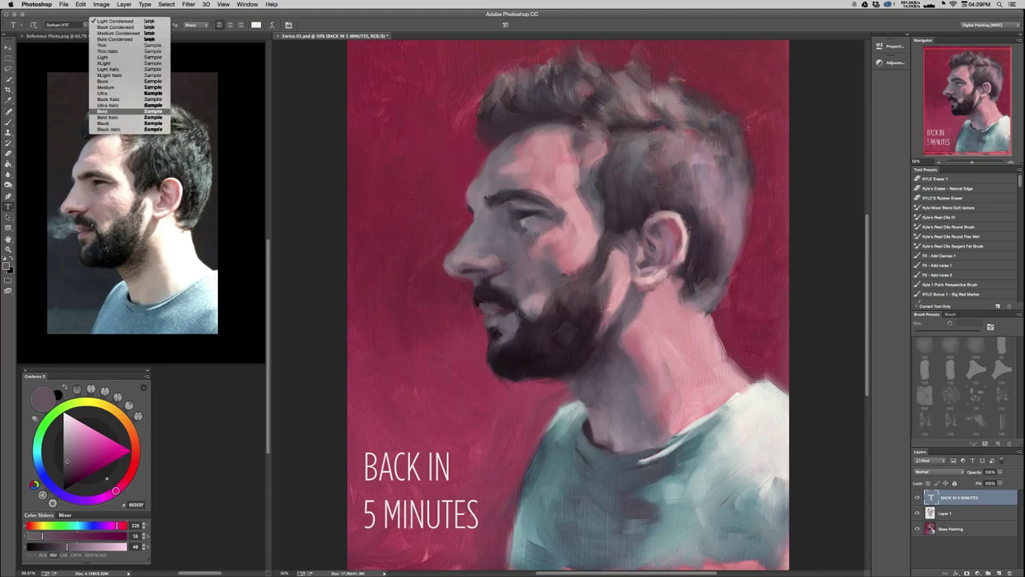
click(113, 110)
Reposition the text over the lower part of the painting and scale it down slightly.
key(v)
drag(544, 498, 544, 510)
drag(499, 478, 494, 437)
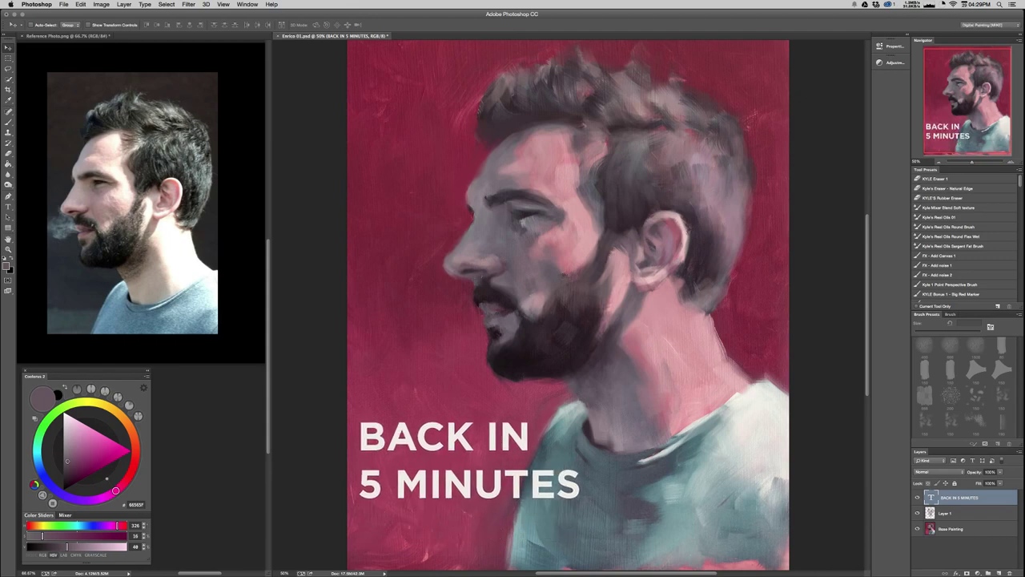
key(ctrl+t)
mouse_move(580, 504)
mouse_down()
mouse_move(571, 500)
mouse_move(569, 510)
mouse_up()
key(Return)
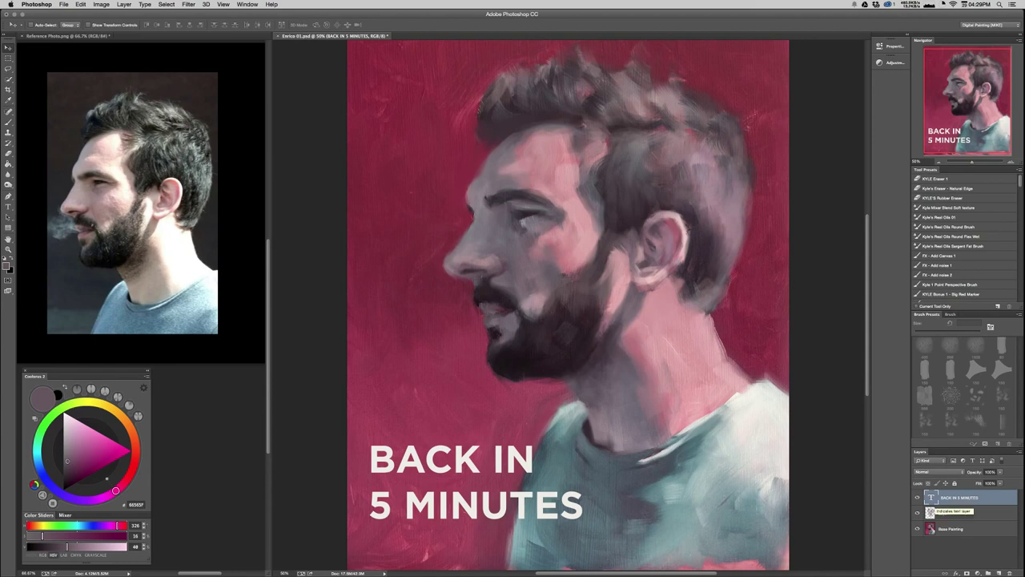
Switch to Chrome to check the live stream page and its chat, and return to Photoshop.
key(super+Tab)
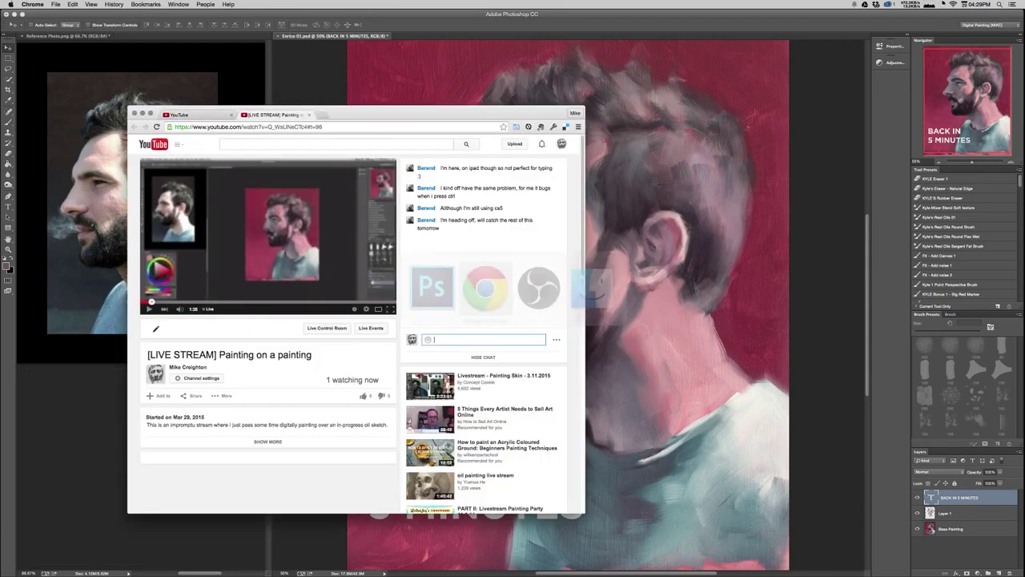
key(super+Tab)
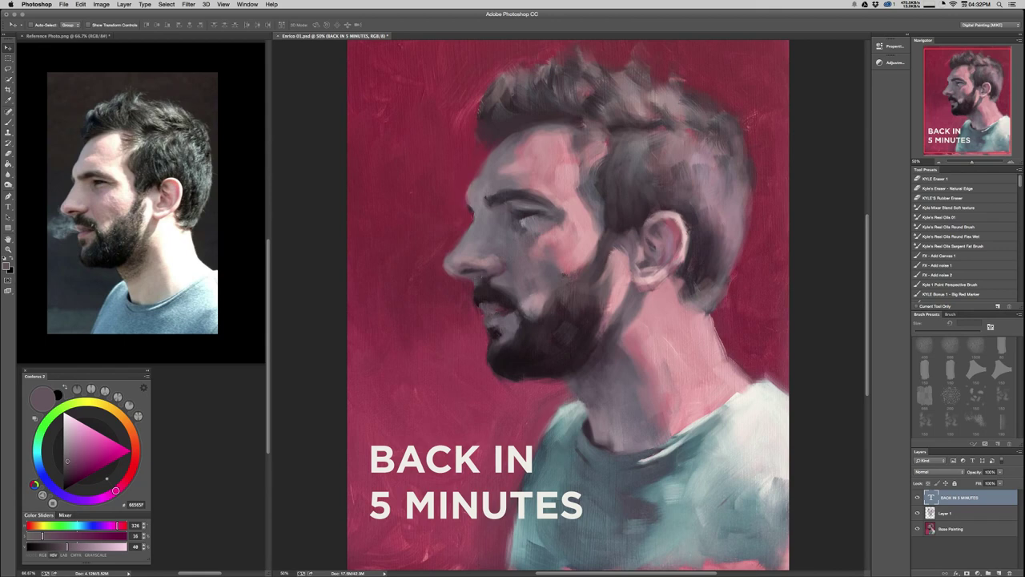
Hide the BACK IN 5 MINUTES text layer, make Layer 1 active and save the painting.
click(917, 498)
click(961, 513)
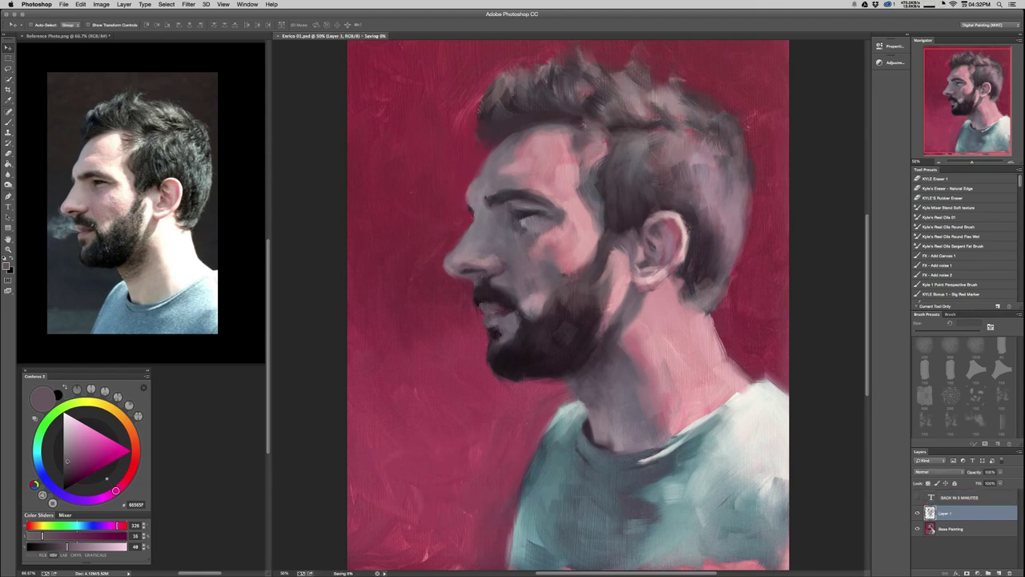
key(super+minus)
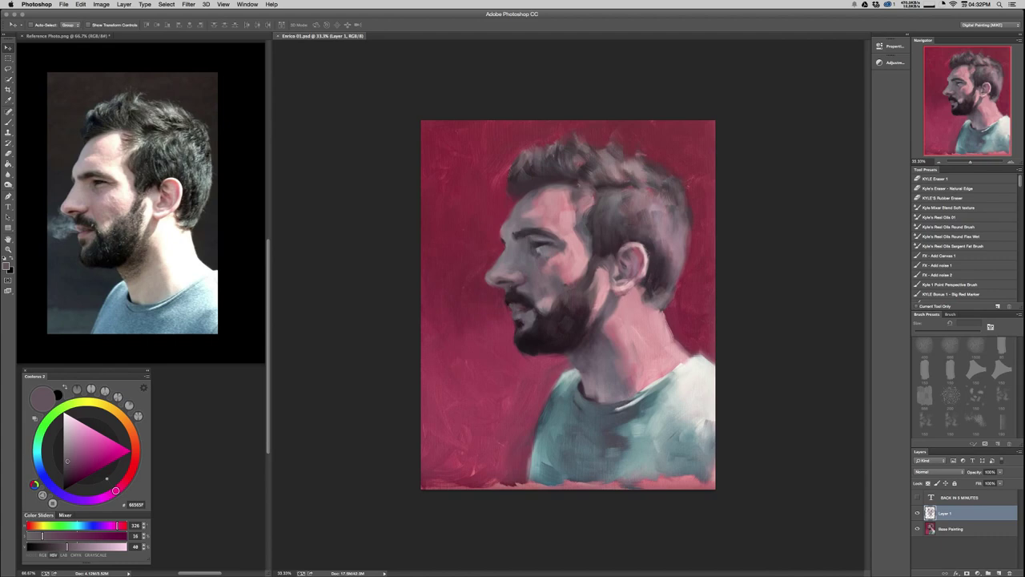
Tone down the light patch below the eye on Layer 1 with sampled greys, using a brush of about 40 px.
key(z)
click(543, 253)
click(561, 293)
click(563, 295)
click(564, 298)
key(b)
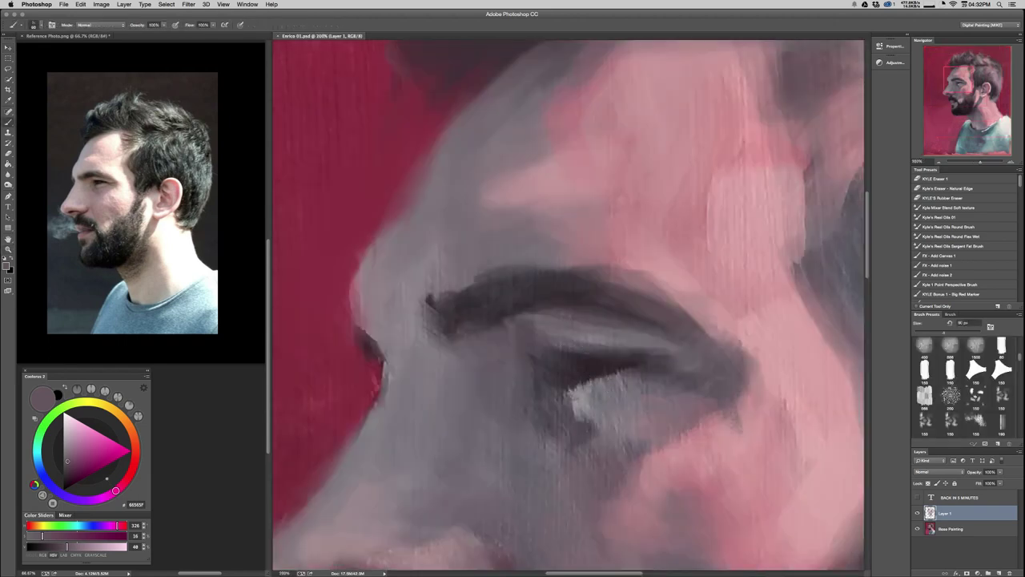
key(super+minus)
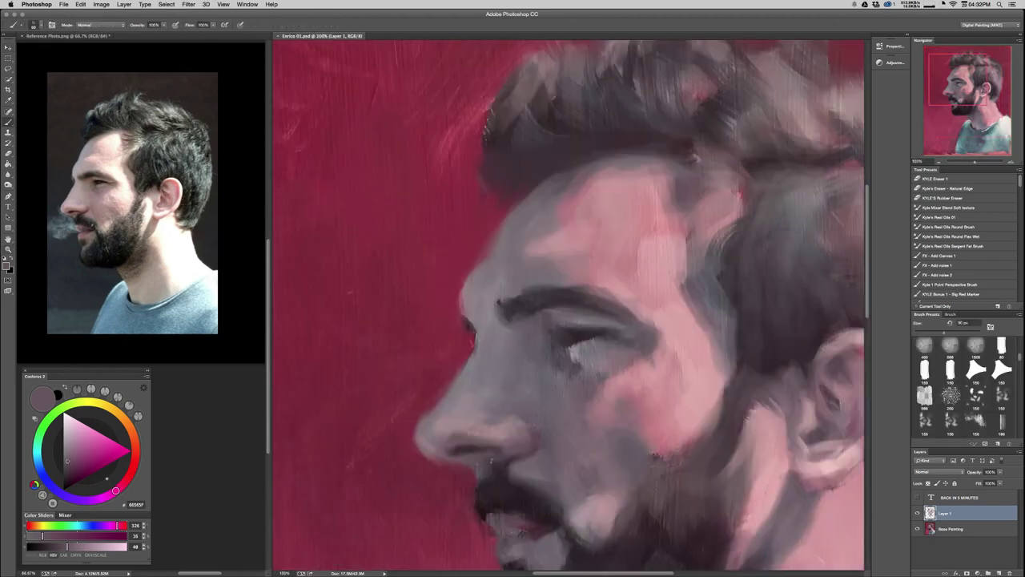
alt+click(574, 354)
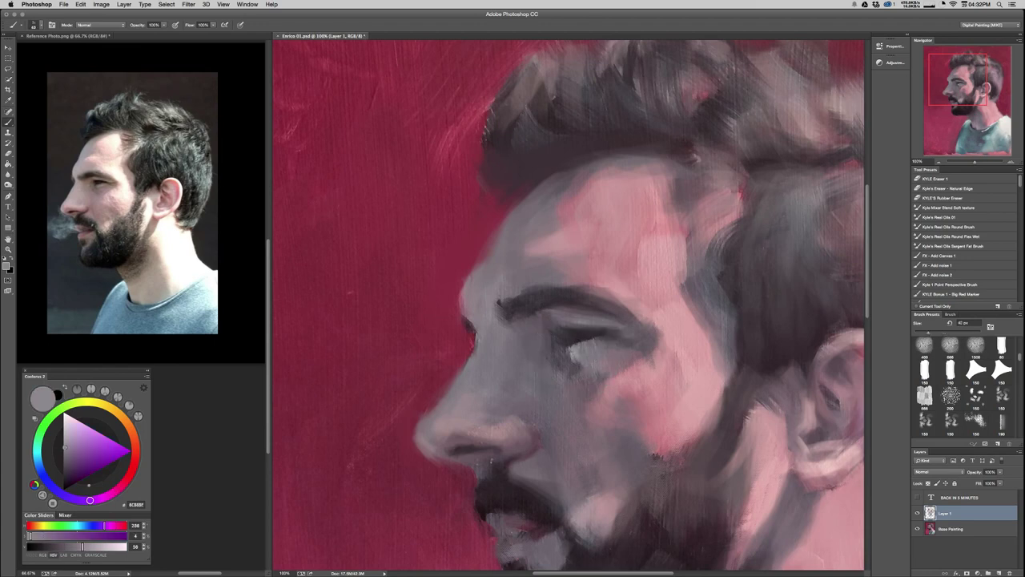
alt+click(576, 387)
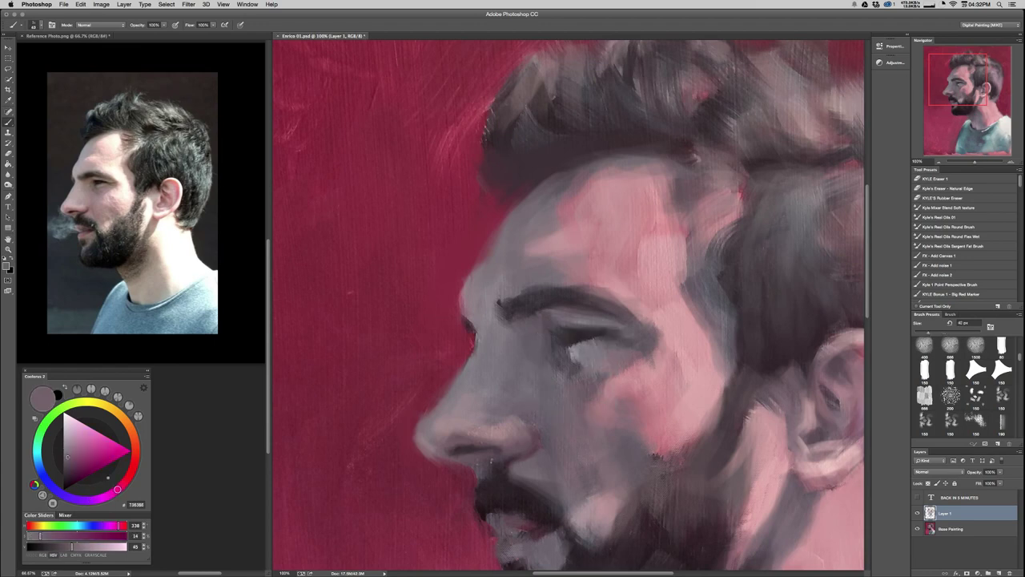
drag(564, 347, 561, 347)
Paint a thin dark accent at the inner end of the eye with a dark plum sampled from the lash line.
alt+click(553, 334)
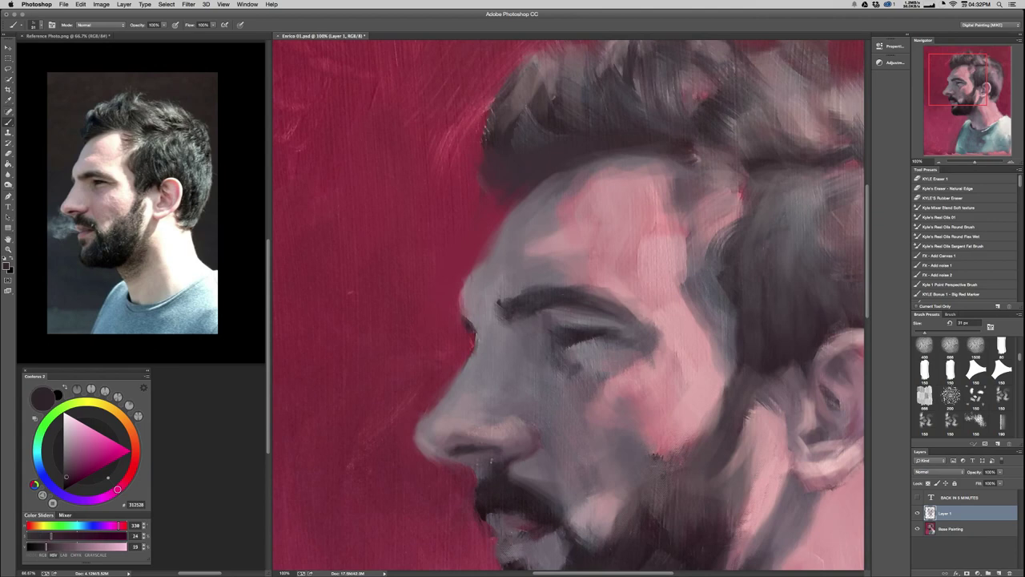
drag(553, 333, 553, 333)
key(x)
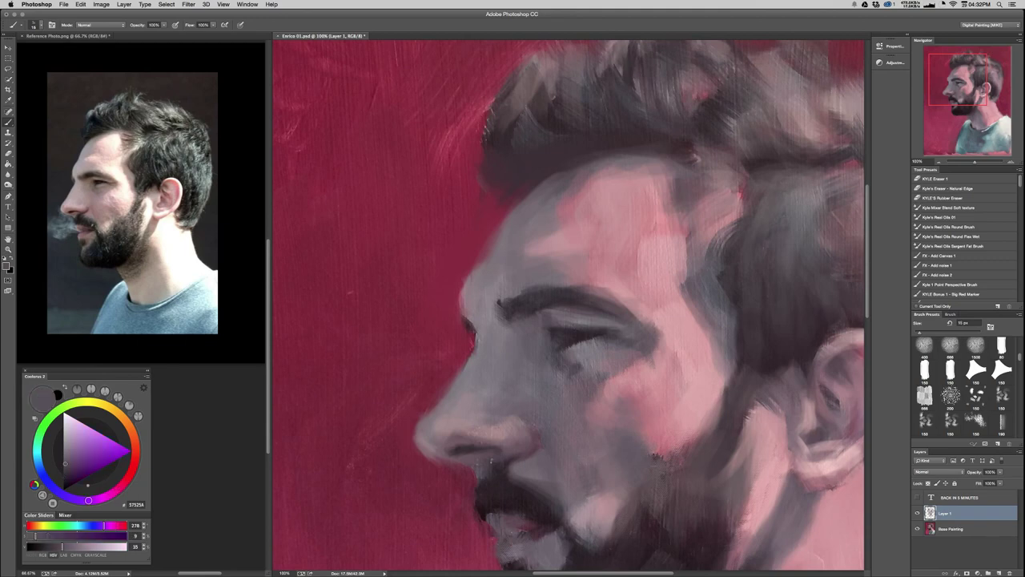
Refine the upper eyelid and lash line with sampled purple-greys and dark plum, using small brushes between 14 and 27 px.
alt+click(491, 473)
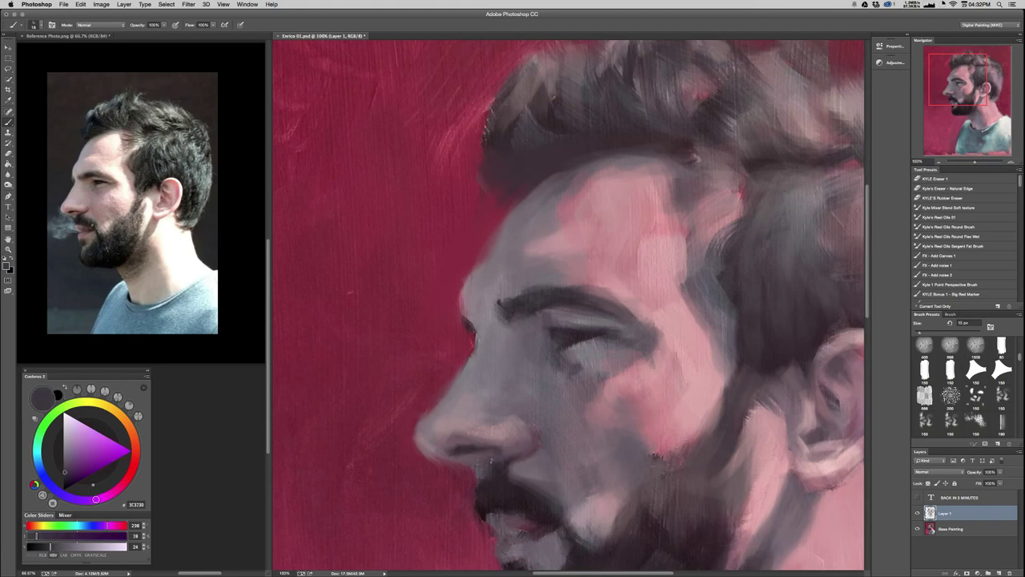
alt+click(593, 323)
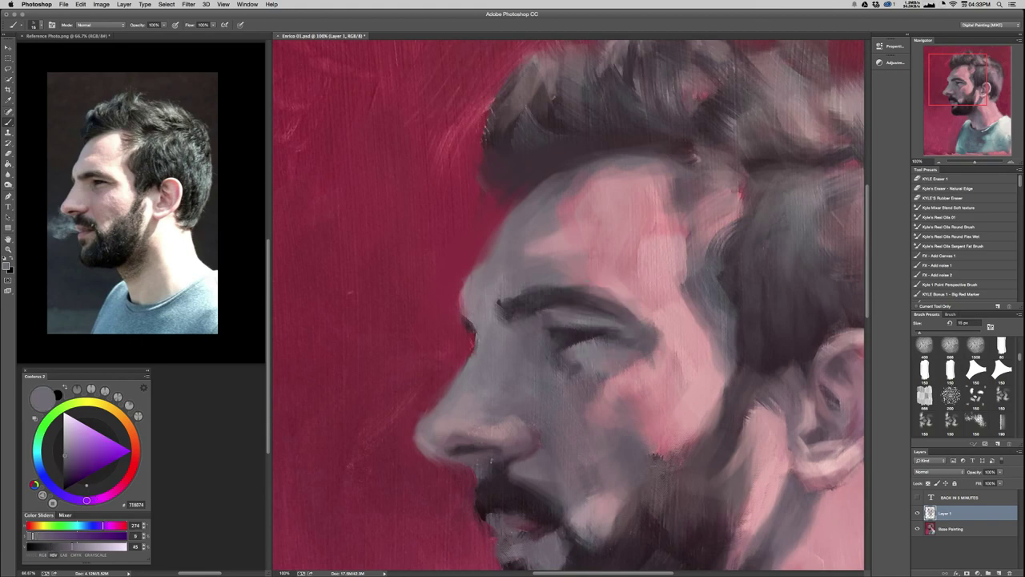
alt+click(600, 320)
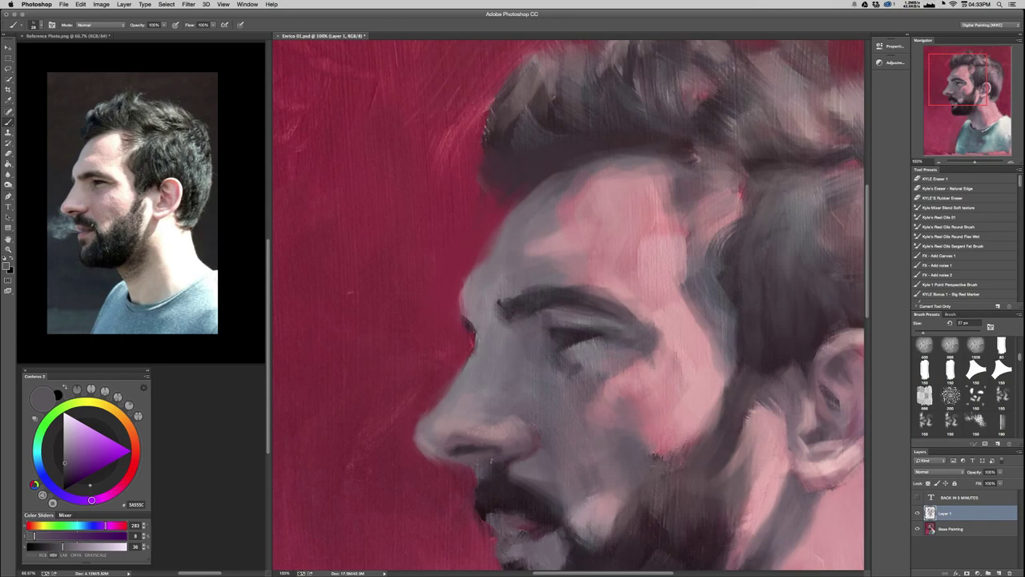
alt+click(592, 343)
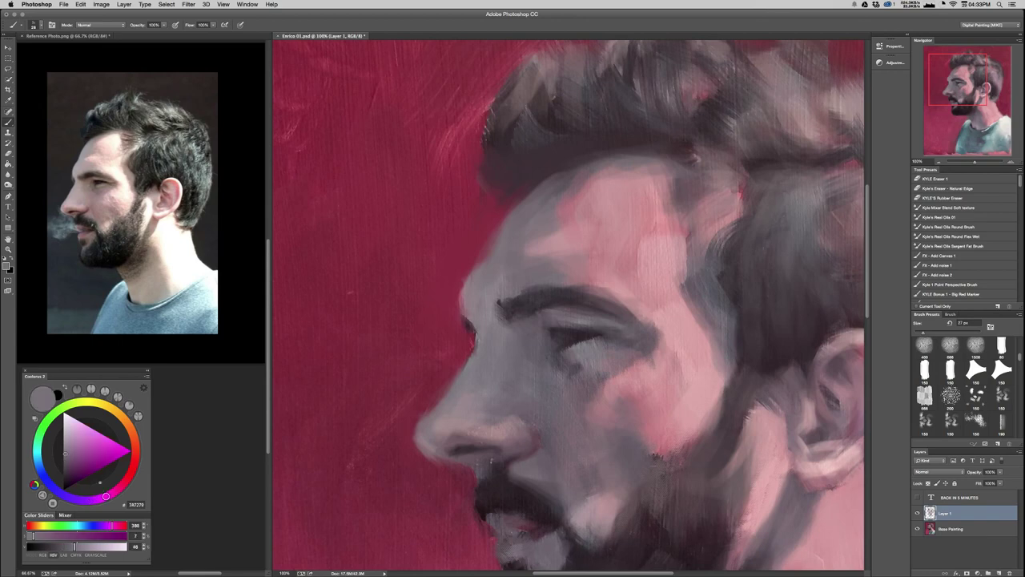
alt+click(583, 335)
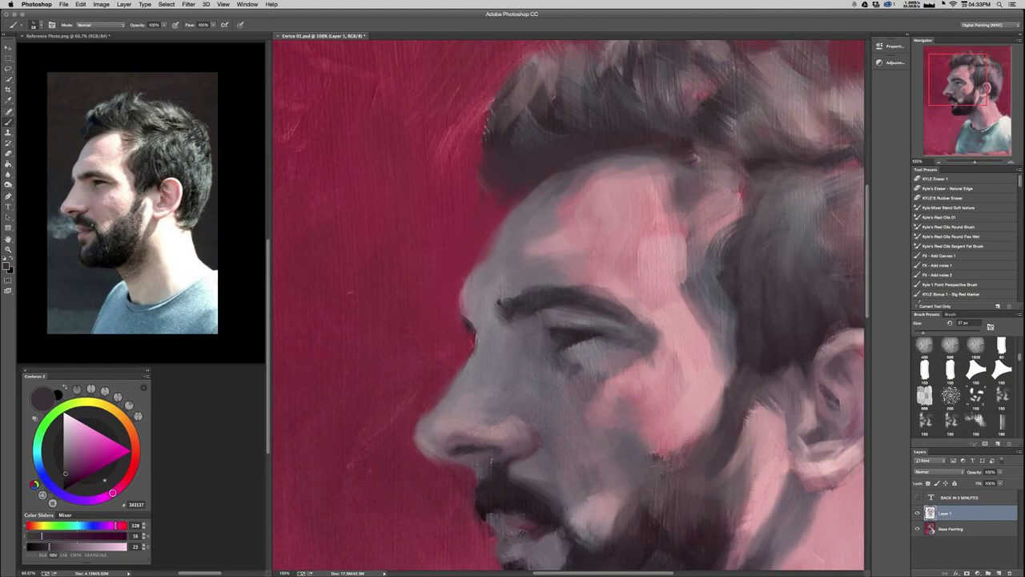
alt+click(597, 337)
drag(589, 338, 584, 338)
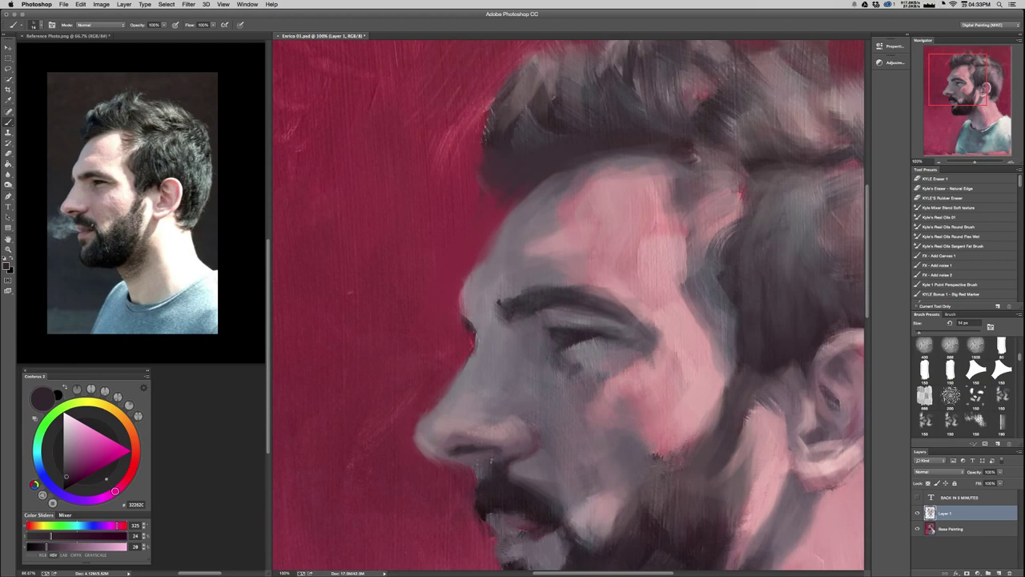
Reshape the dark eye opening and blend the skin around it with tones sampled from the eye and its lower shadow.
key(super+minus)
key(super+minus)
key(super+minus)
key(super+minus)
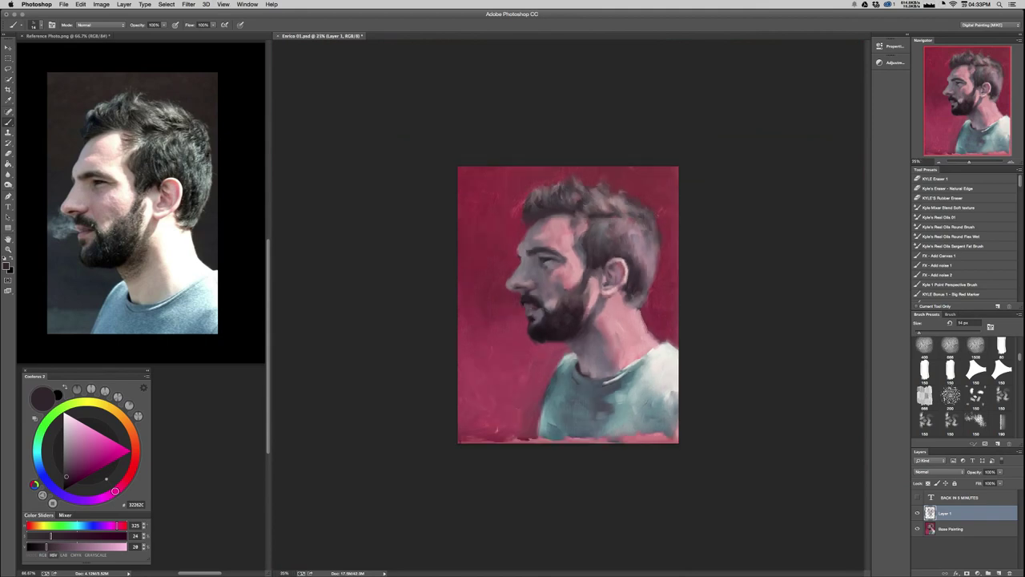
key(super+plus)
key(super+plus)
key(super+plus)
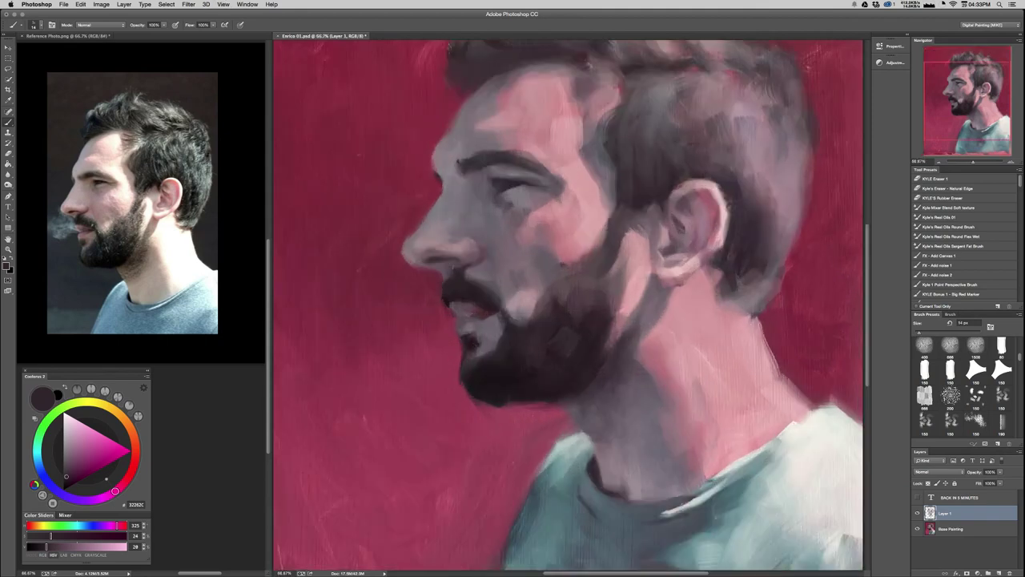
key(super+plus)
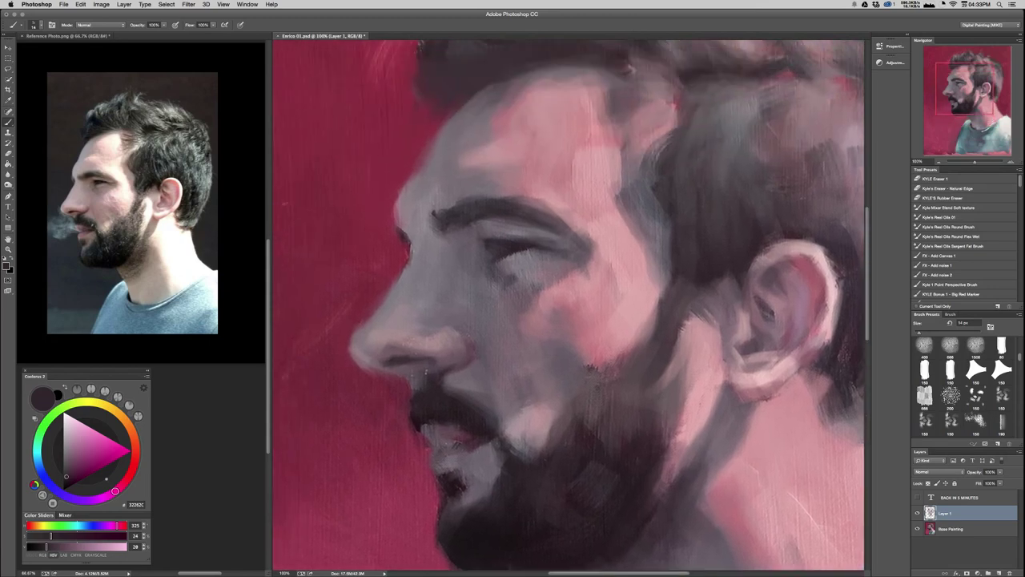
alt+click(515, 248)
drag(517, 254, 535, 250)
alt+click(495, 276)
drag(463, 253, 470, 253)
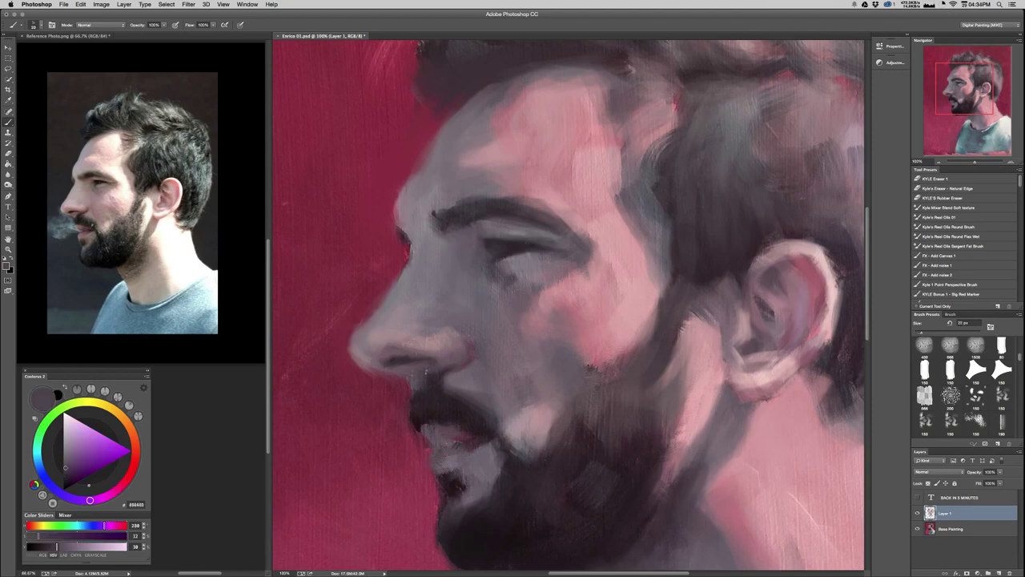
alt+click(490, 242)
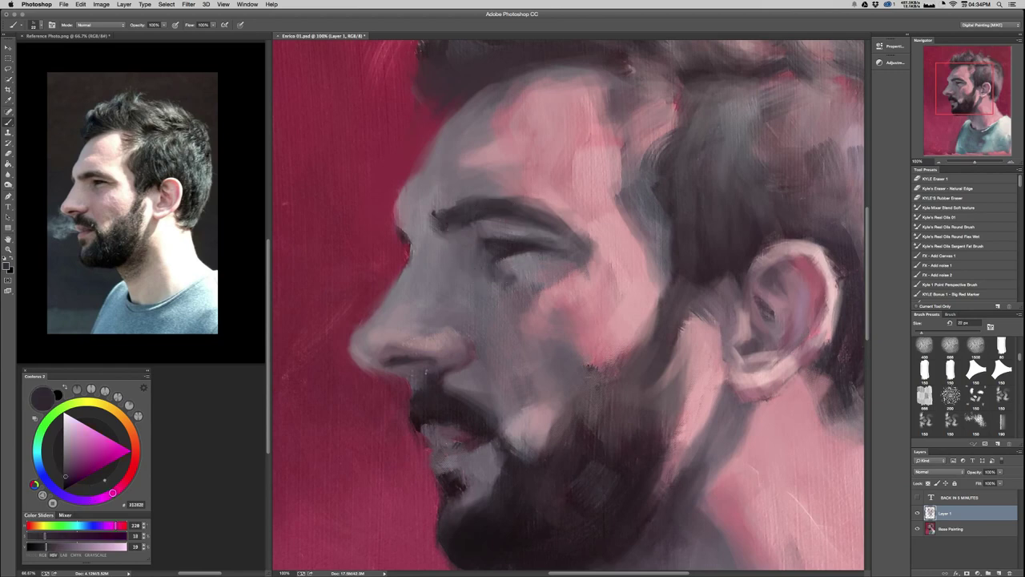
Soften the upper edge of the pink cheek patch below the eye with sampled mauve tones and a 22 px brush.
key(super+minus)
key(super+minus)
key(super+minus)
key(super+minus)
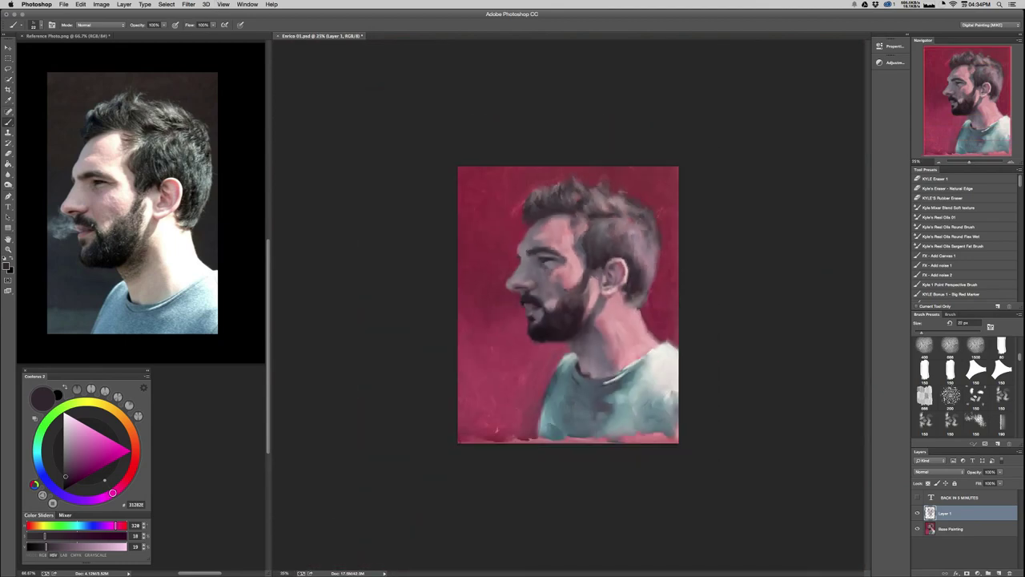
key(super+equal)
key(super+equal)
key(super+equal)
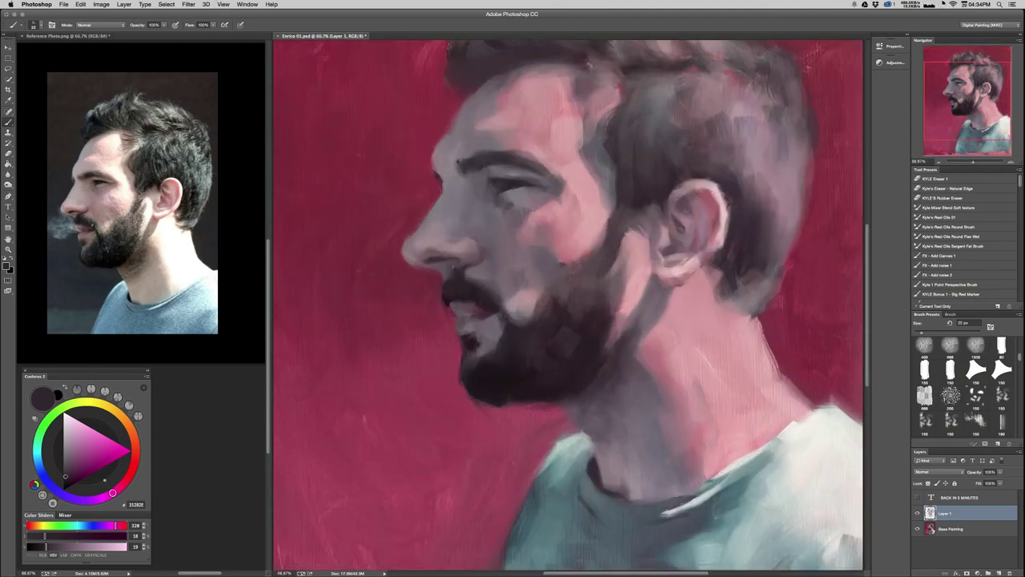
alt+click(533, 203)
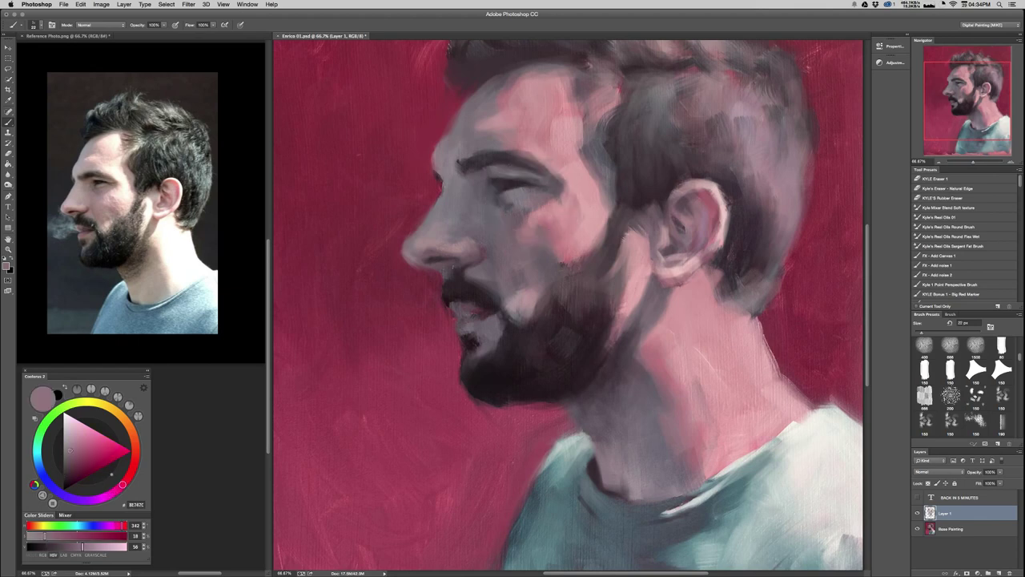
alt+click(452, 266)
alt+click(506, 198)
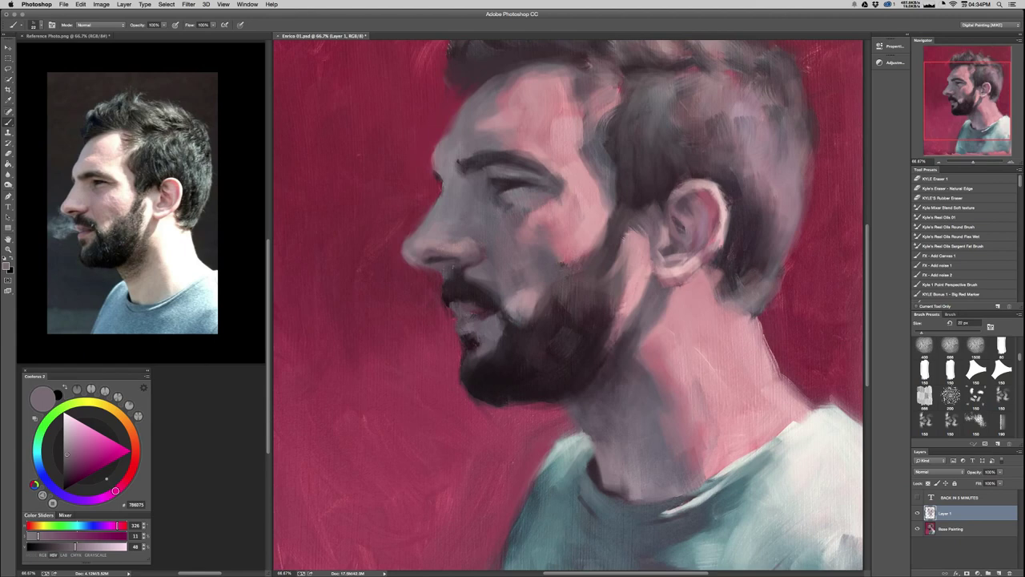
Blend the shadow under the eye with purple-greys sampled around the eye and from the base of the nose.
alt+click(503, 205)
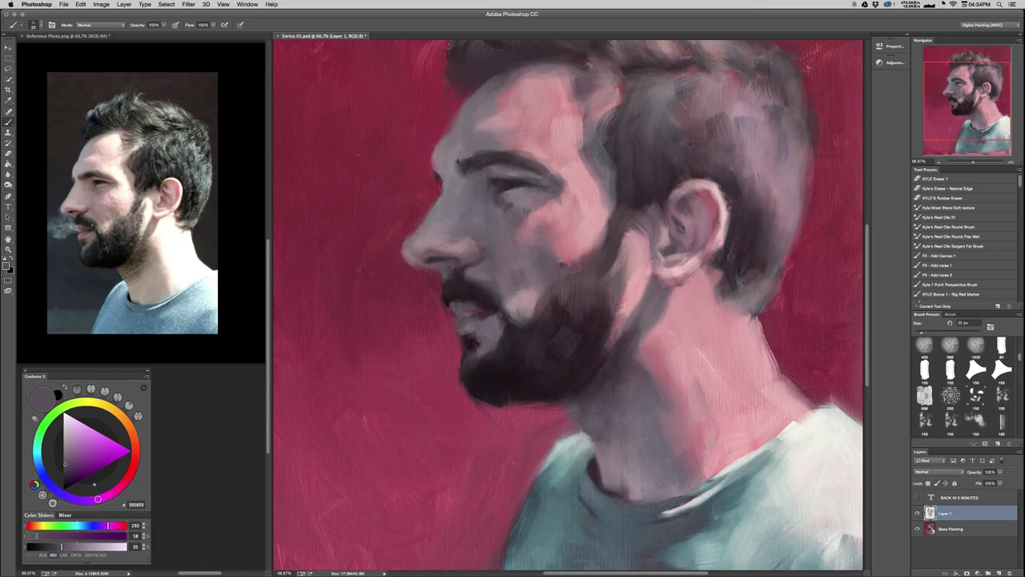
alt+click(509, 206)
alt+click(488, 210)
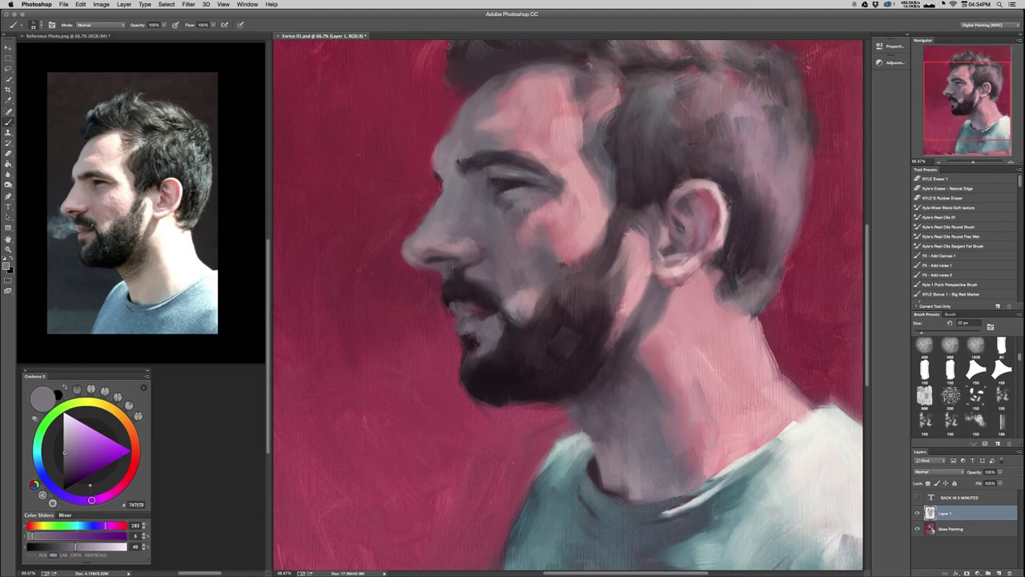
alt+click(453, 267)
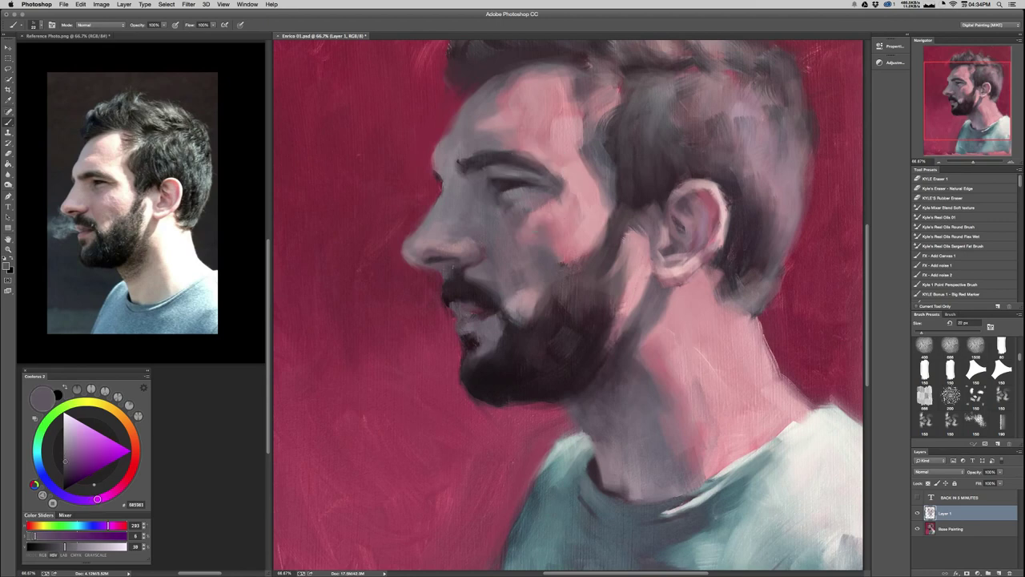
alt+click(452, 266)
Sample the crimson background behind the head, and a purple-grey from the upper eyelid for touching up the eye area.
key(super+minus)
key(super+minus)
key(super+minus)
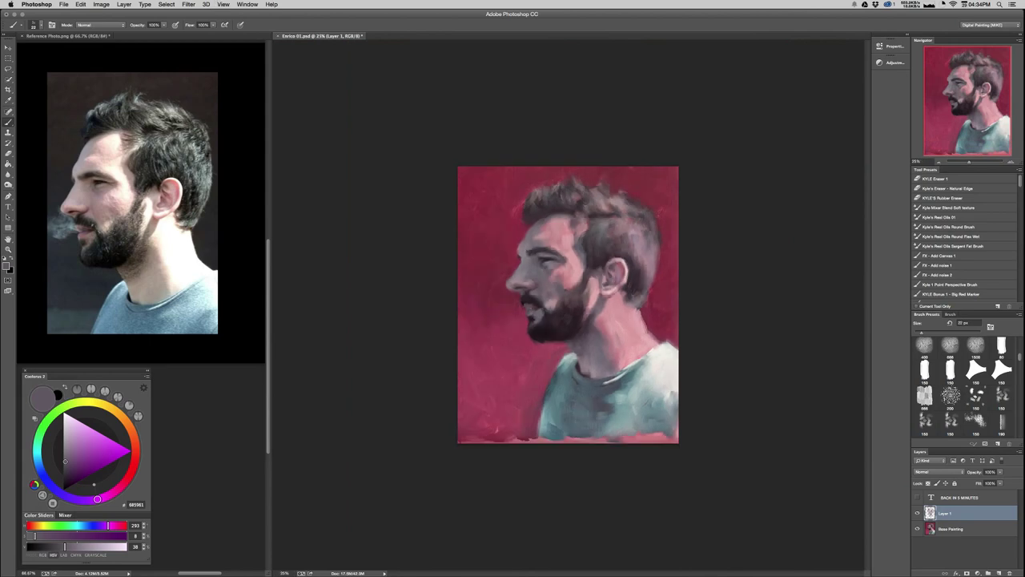
alt+click(664, 210)
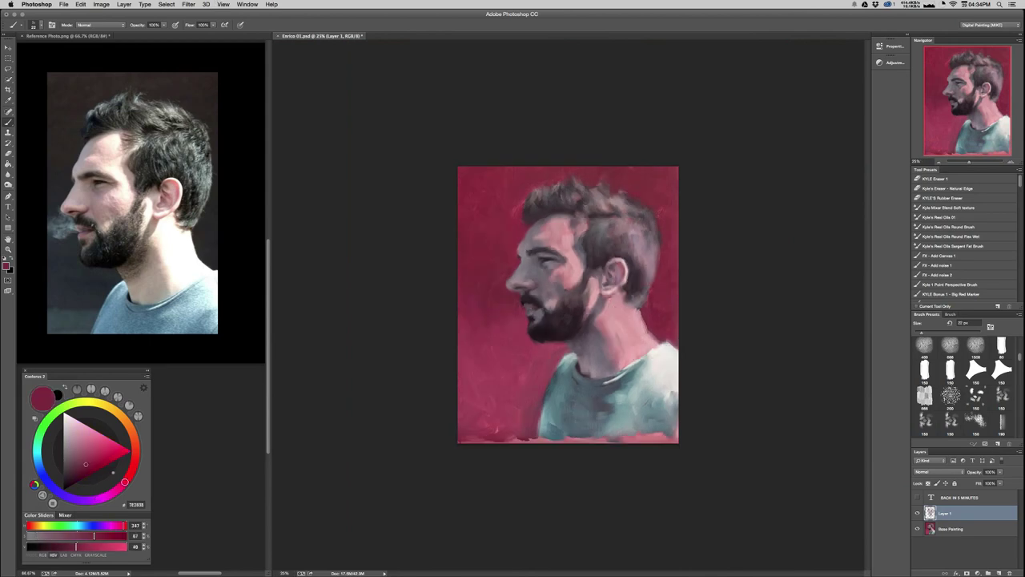
key(super+plus)
key(super+plus)
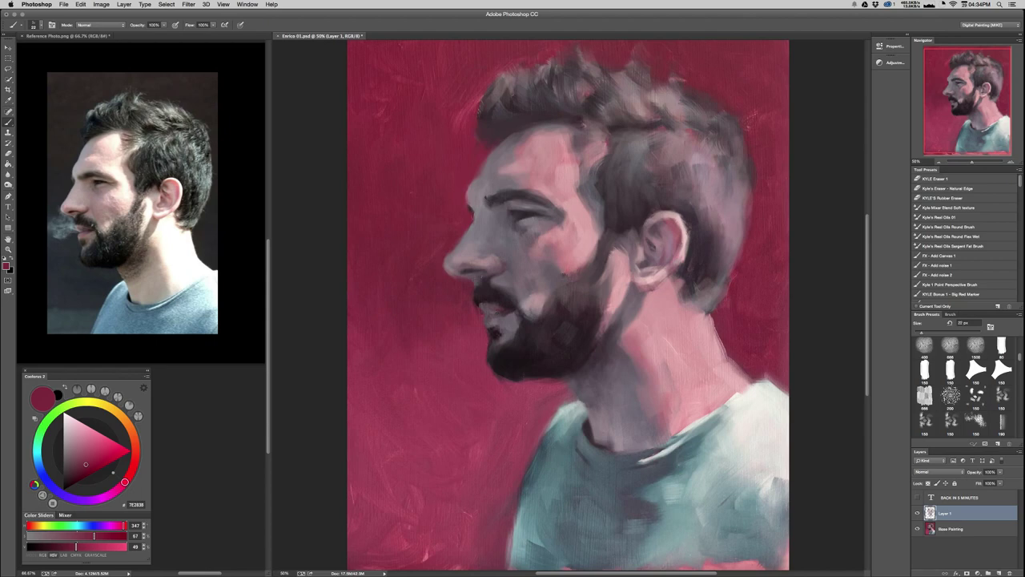
key(super+plus)
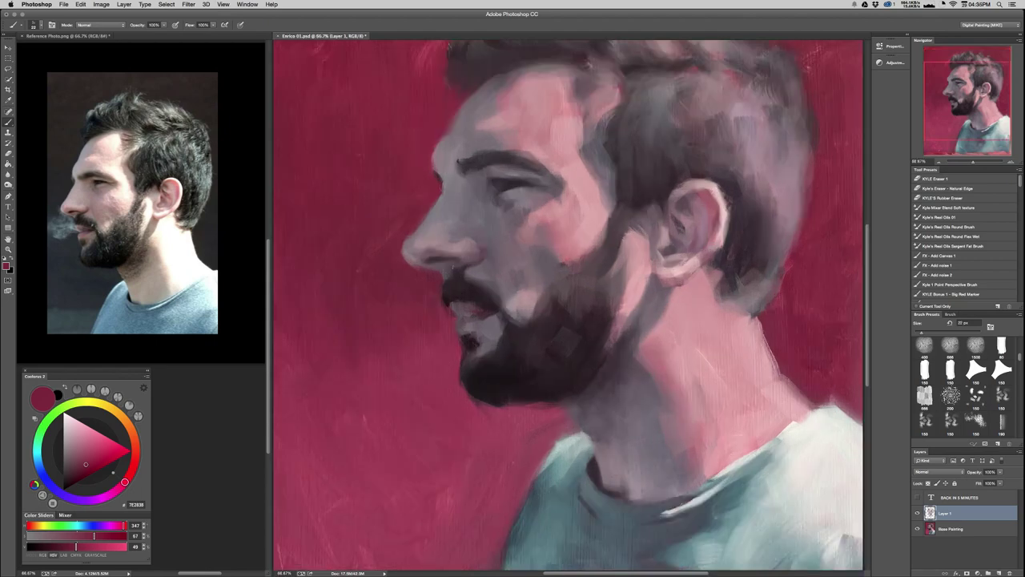
alt+click(522, 176)
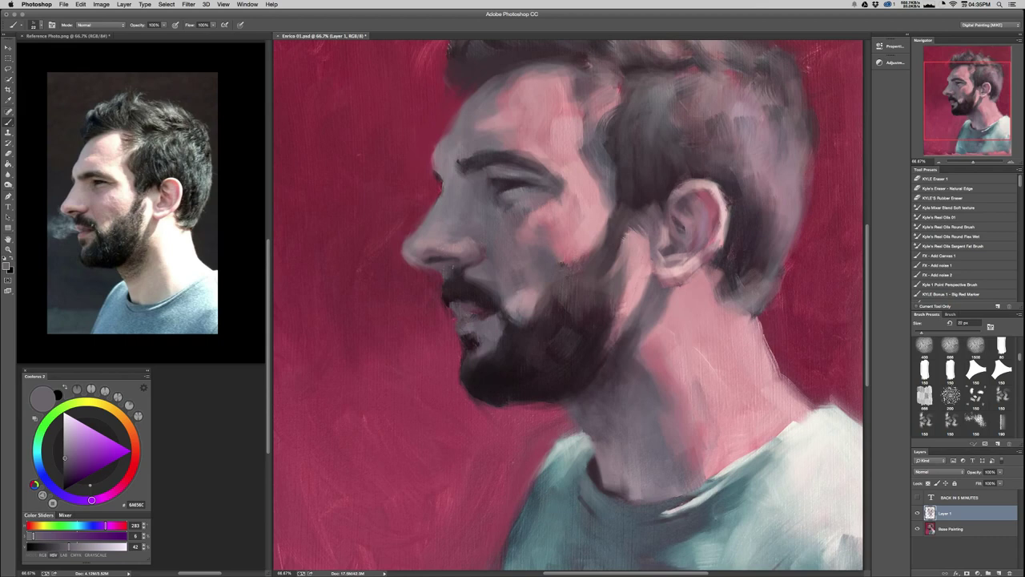
Sample the dark tone of the moustache as the painting colour and review the whole portrait.
key(super+minus)
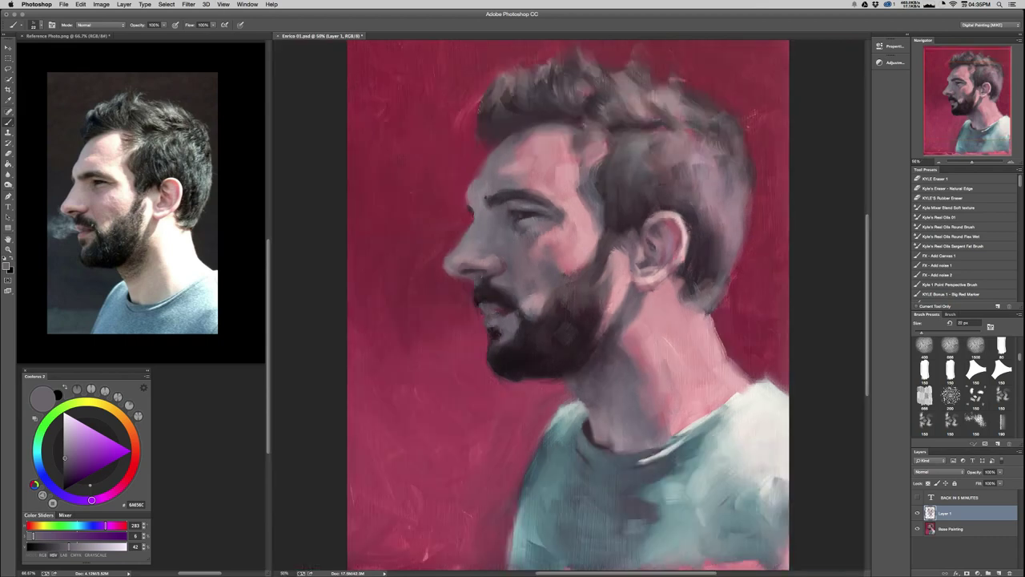
key(super+minus)
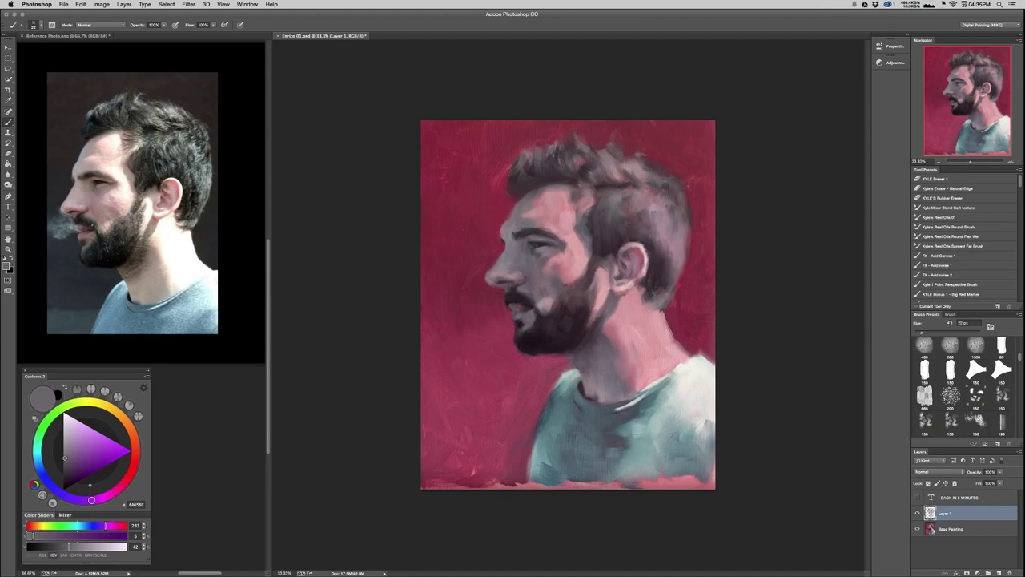
alt+click(507, 297)
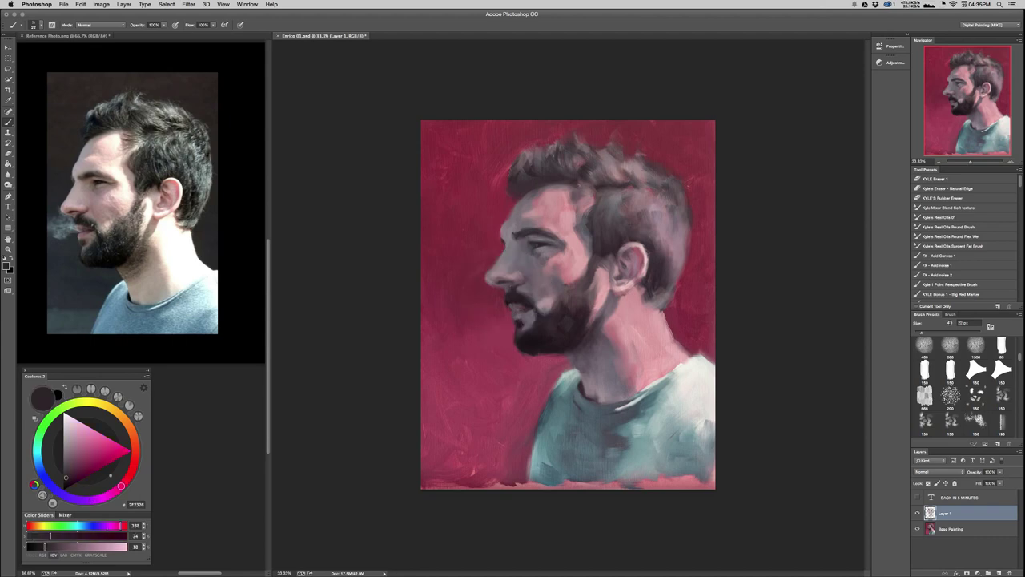
key(super+minus)
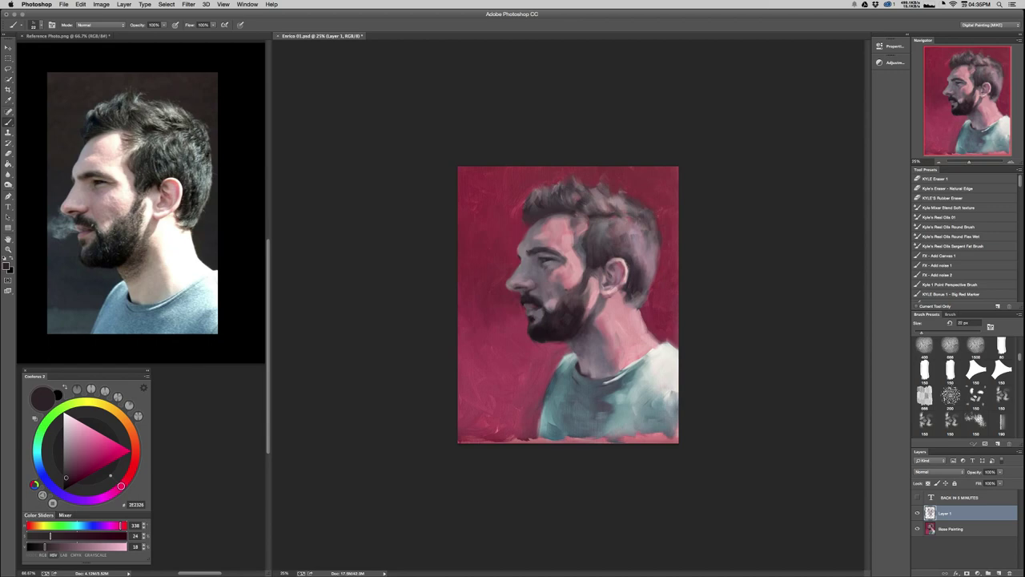
Add a new layer above Layer 1, check the live stream chat in Chrome, and return to the Photoshop painting.
key(super+plus)
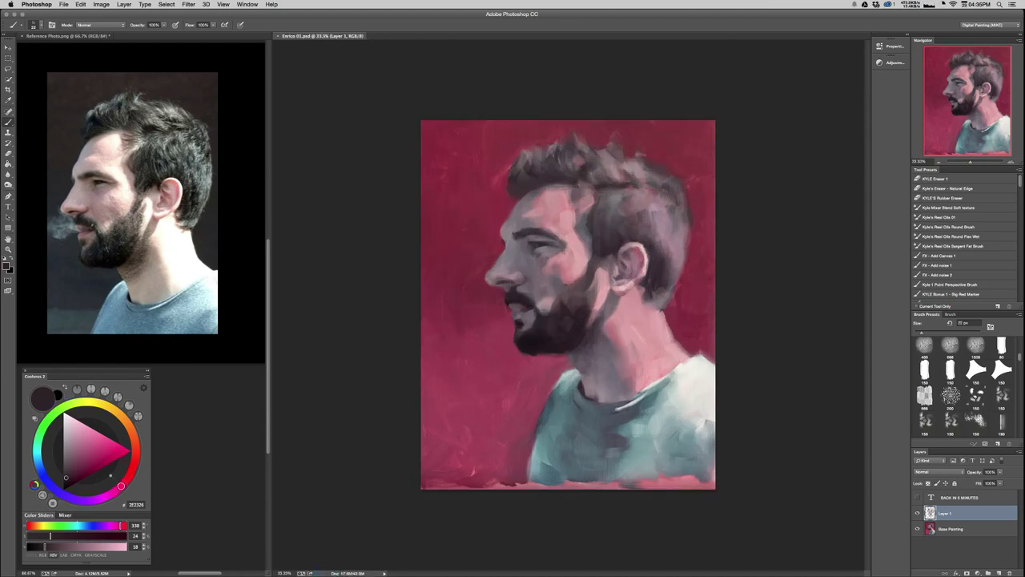
key(super+alt+shift+n)
key(super+Tab)
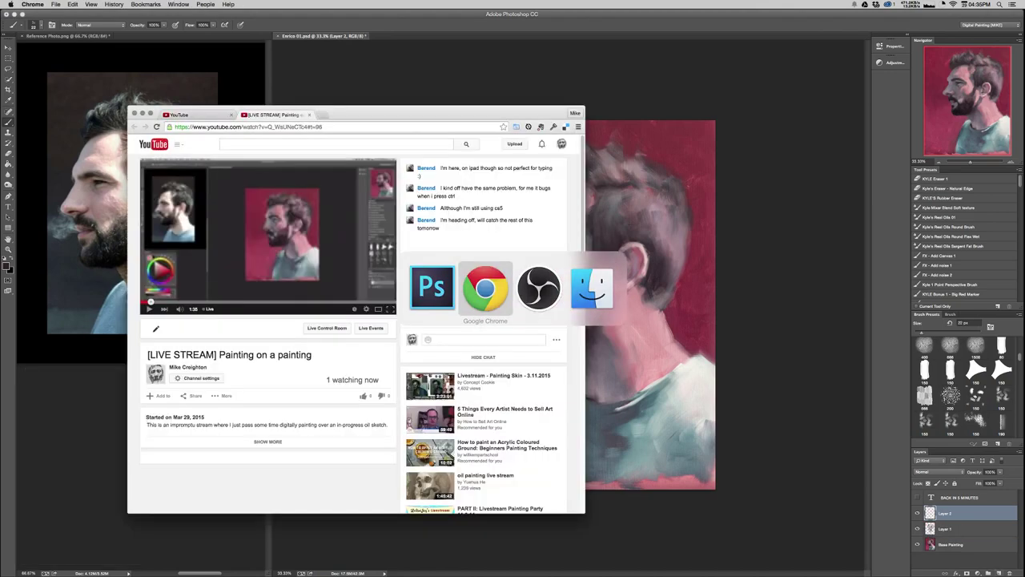
key(super+Tab)
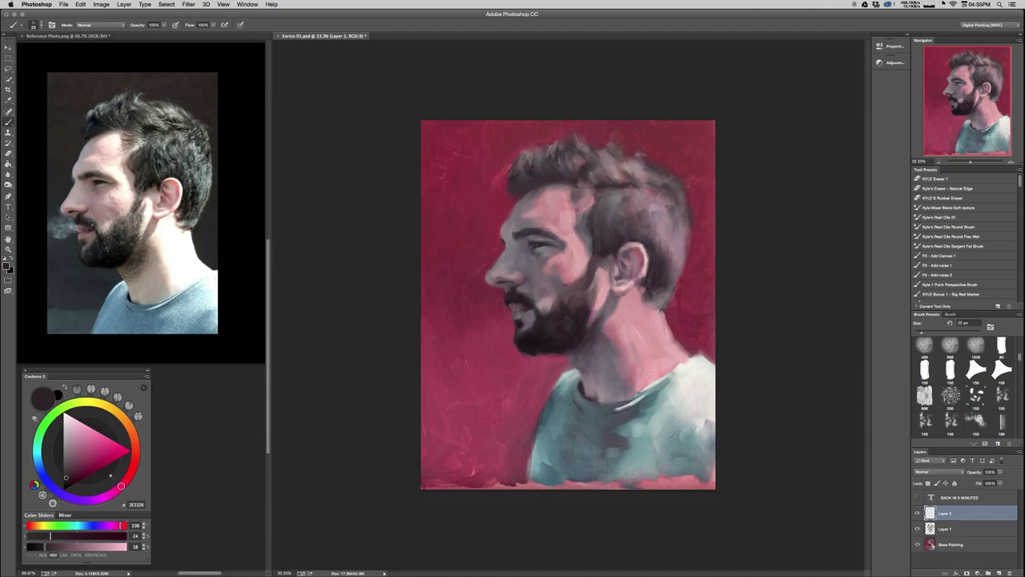
Lighten the neck below the ear using a textured brush preset and a paler version of the sampled neck pink.
alt+click(650, 335)
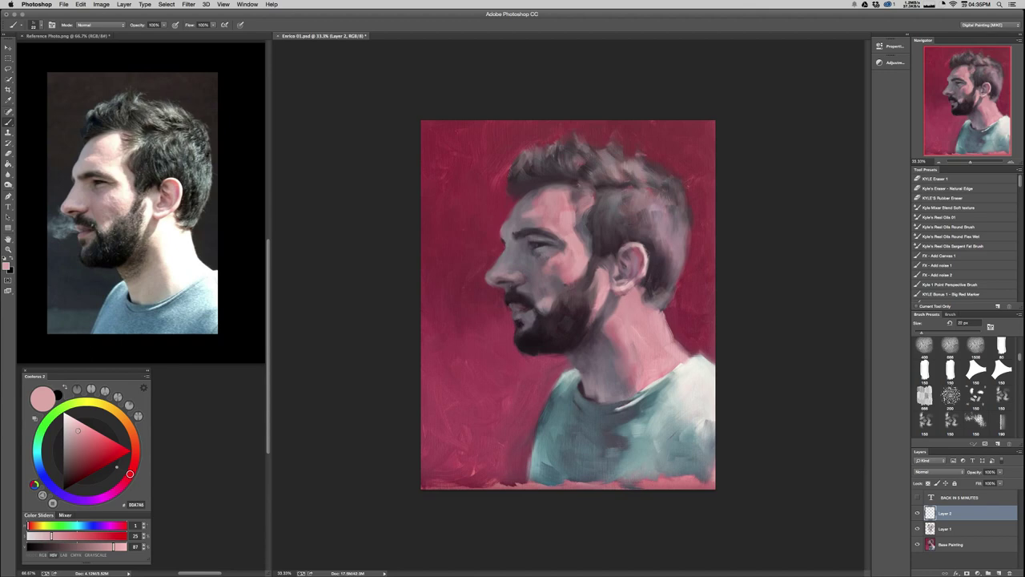
click(926, 422)
alt+click(660, 331)
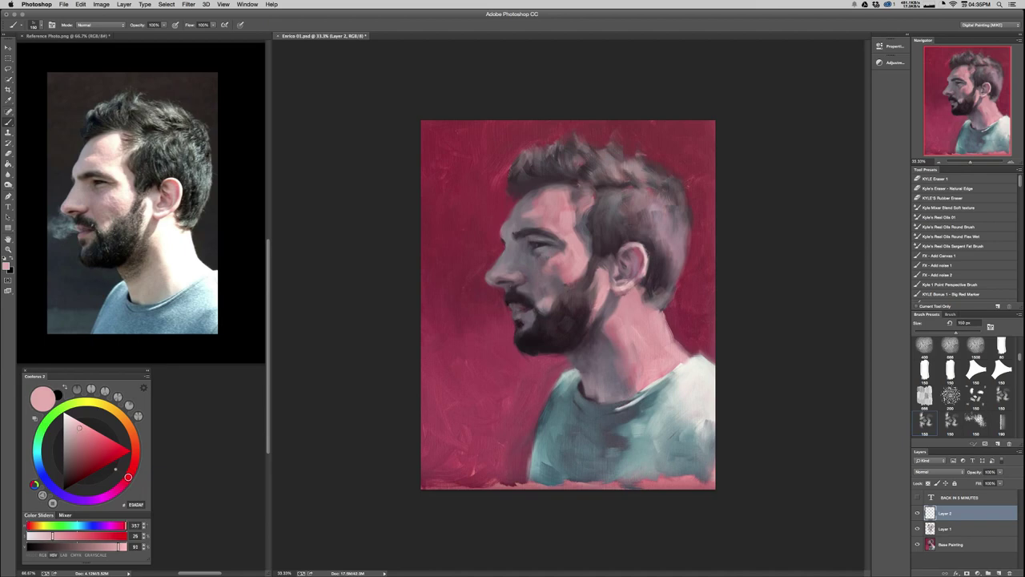
drag(79, 428, 70, 420)
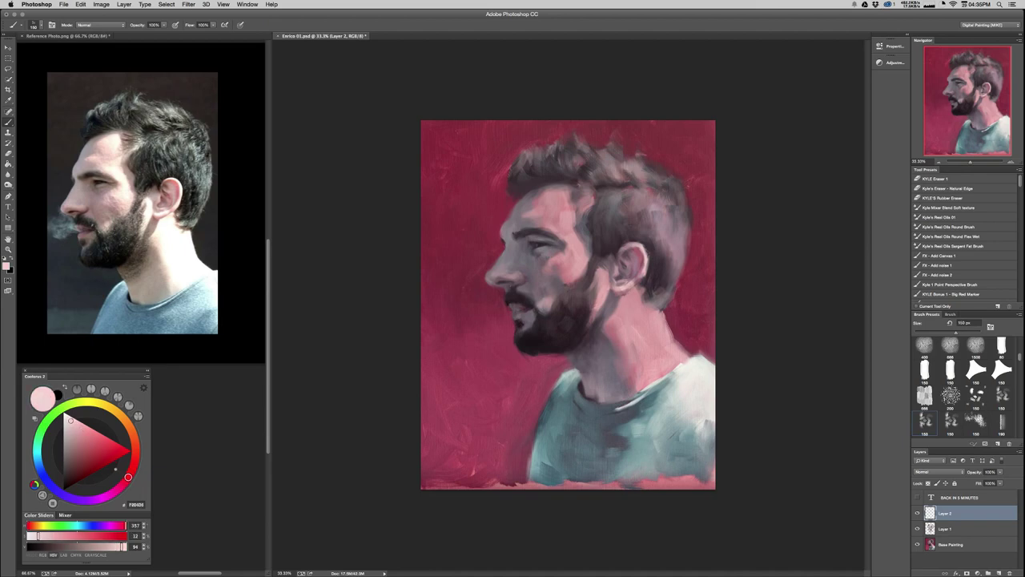
mouse_move(650, 318)
mouse_down()
mouse_move(663, 354)
mouse_move(675, 350)
mouse_up()
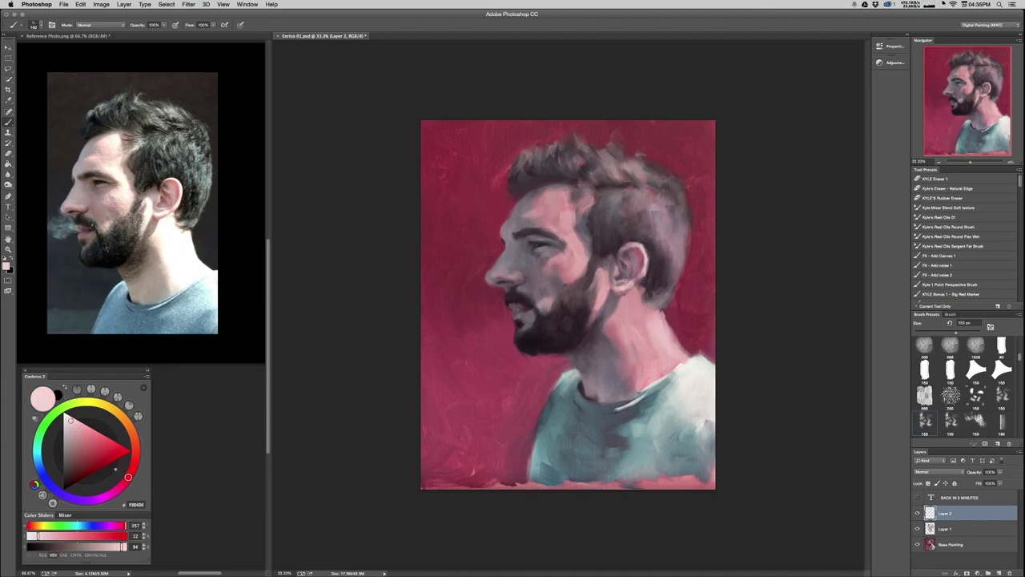
key(super+z)
mouse_move(624, 307)
mouse_down()
mouse_move(639, 306)
mouse_move(633, 330)
mouse_up()
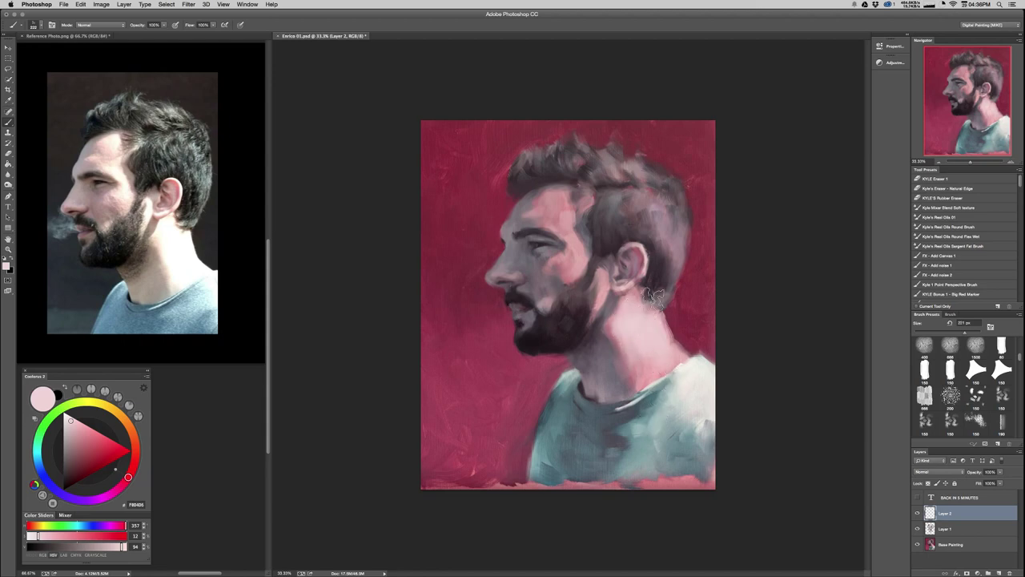
mouse_move(639, 304)
mouse_down()
mouse_move(627, 303)
mouse_move(636, 298)
mouse_up()
drag(620, 302, 617, 313)
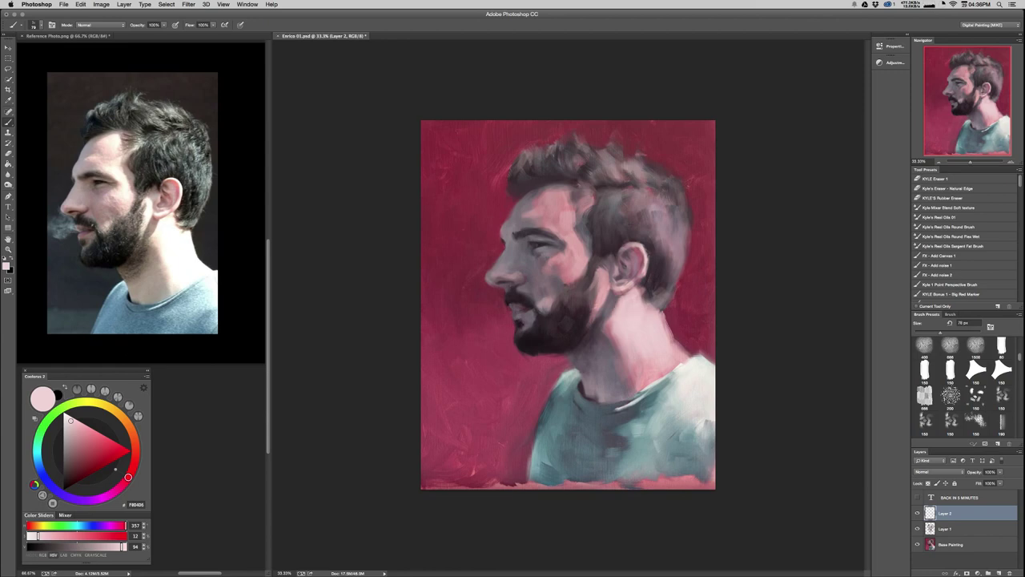
Extend the pale pink highlights to the base of the neck along the shirt and to the lit cheek.
drag(638, 365, 644, 366)
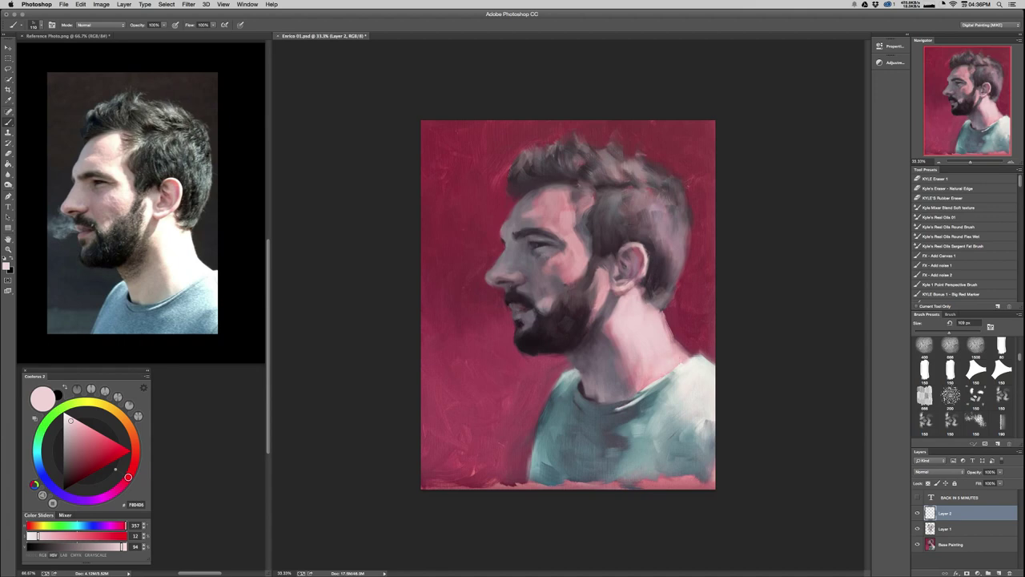
drag(677, 350, 688, 356)
drag(560, 271, 599, 286)
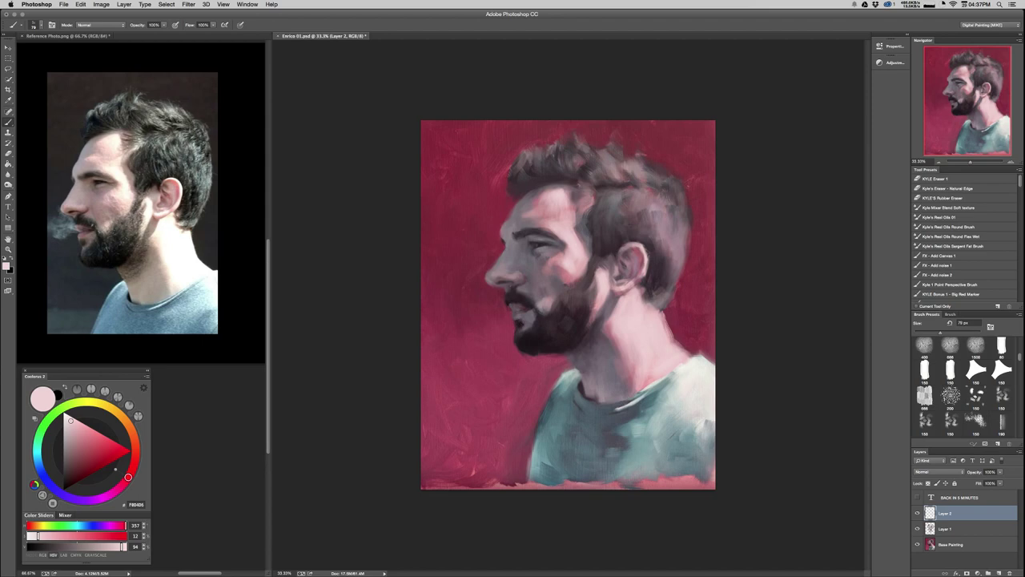
Refine the back contour of the neck by alternating crimson sampled from the background with pale pink sampled from the skin.
alt+click(681, 322)
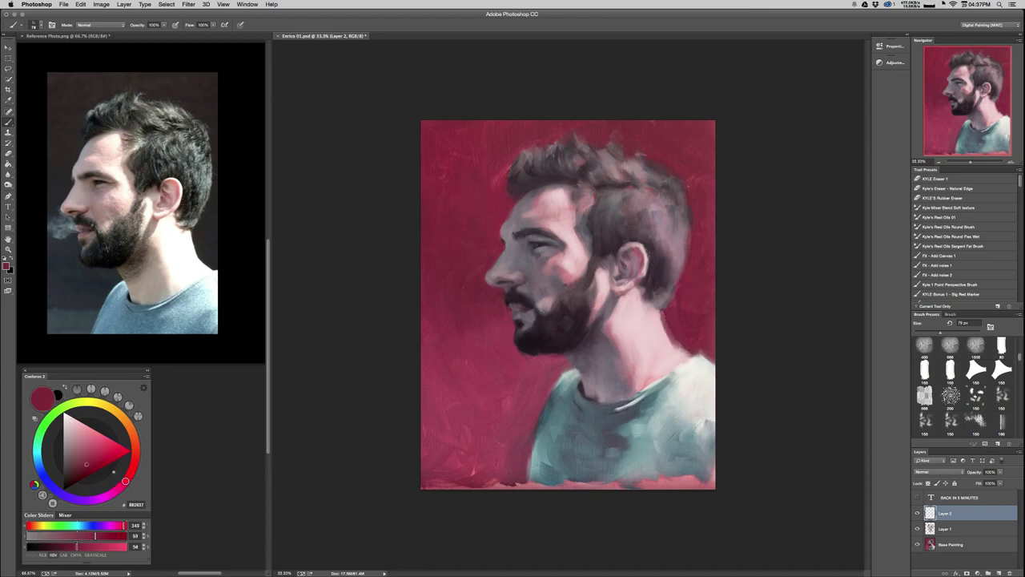
alt+click(646, 327)
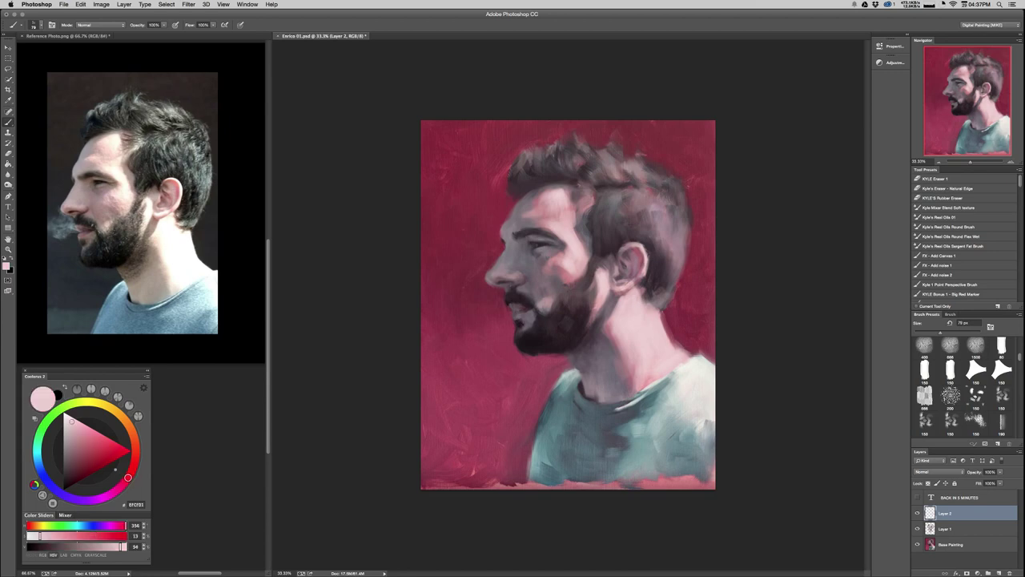
drag(662, 318, 672, 344)
alt+click(682, 338)
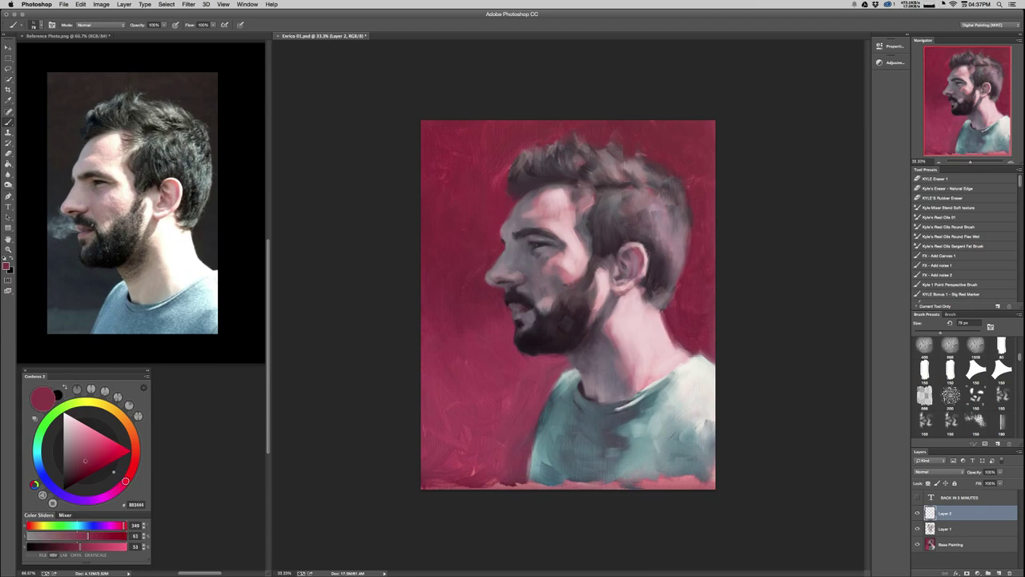
alt+click(667, 353)
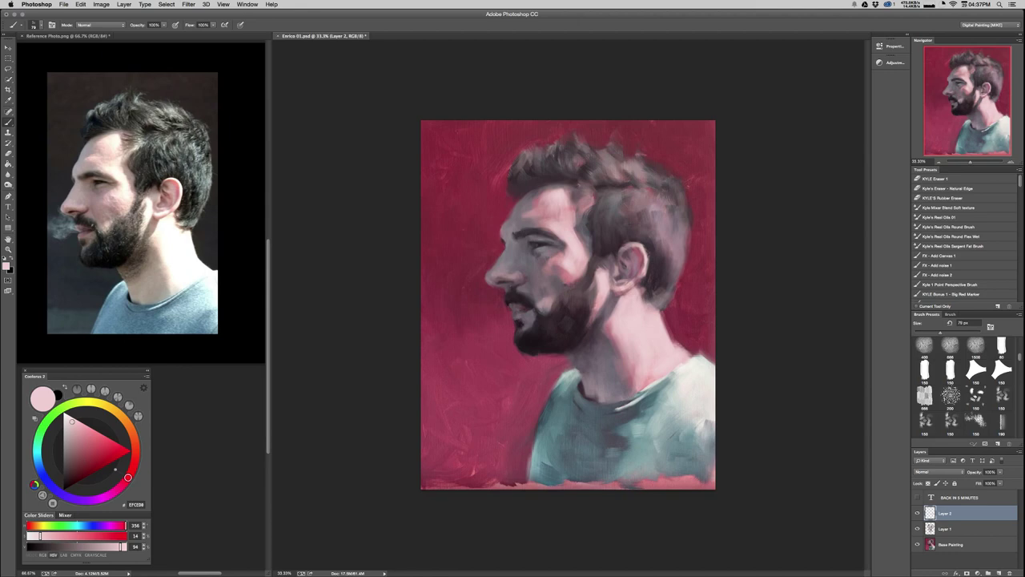
alt+click(677, 342)
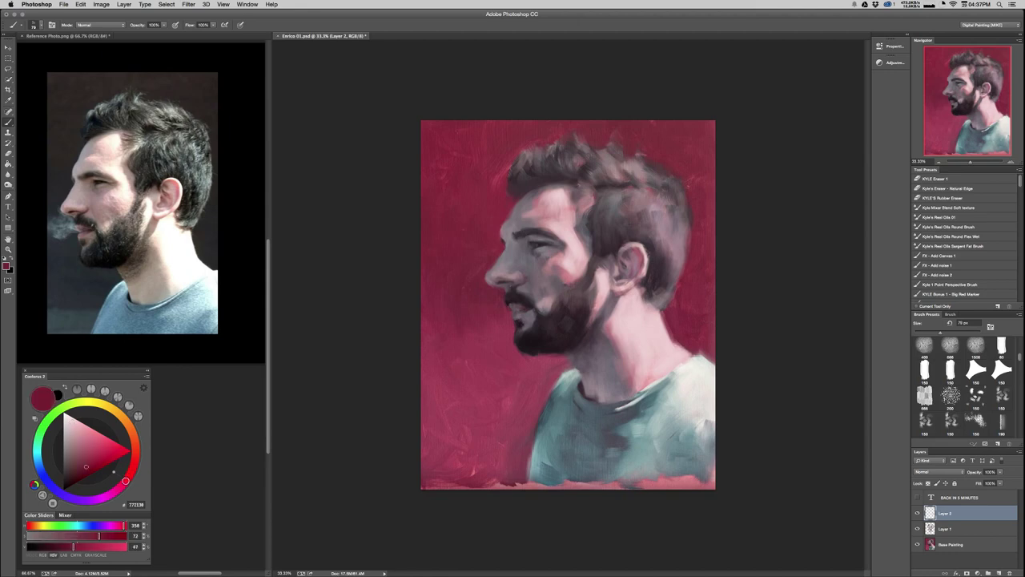
alt+click(666, 352)
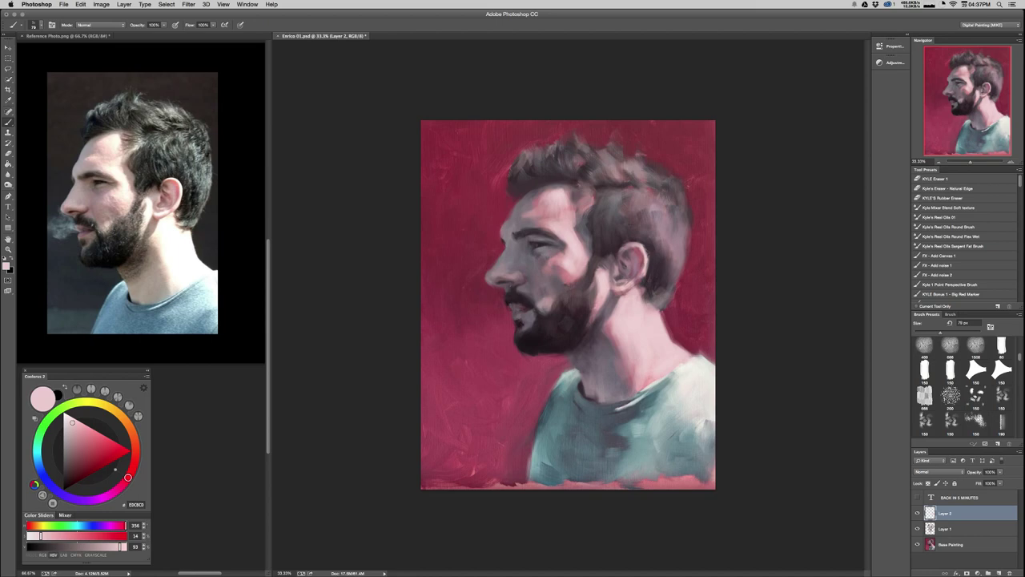
Clean up the shirt's shoulder edge where it meets the neck, using sampled shirt, skin and background tones.
alt+click(695, 361)
drag(693, 358, 715, 363)
alt+click(672, 352)
alt+click(696, 343)
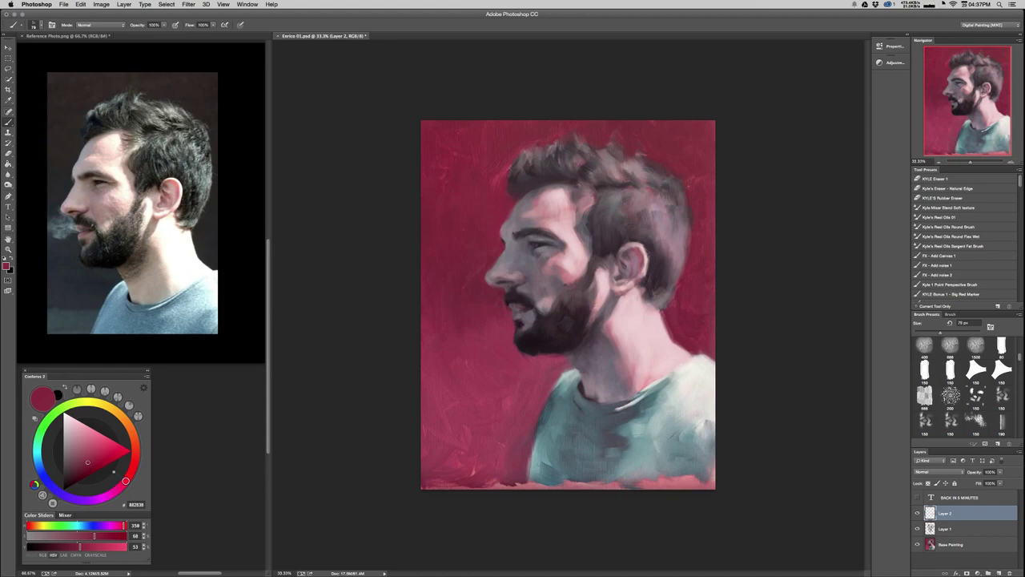
key(super+minus)
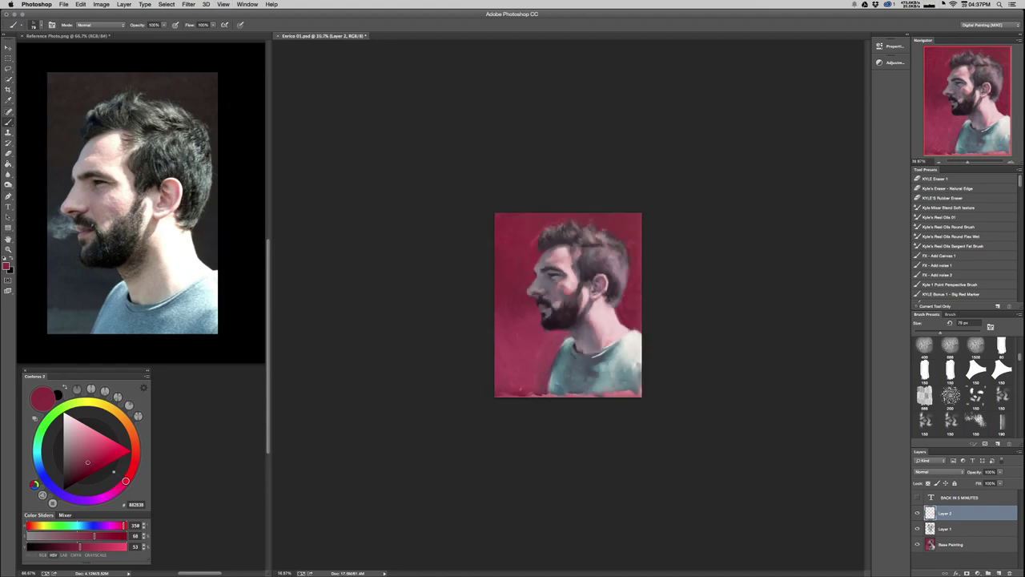
Paint near-white pink highlights on the ear's outer rim, the skin in front of the ear, and the neck below it.
key(super+plus)
key(super+plus)
key(super+plus)
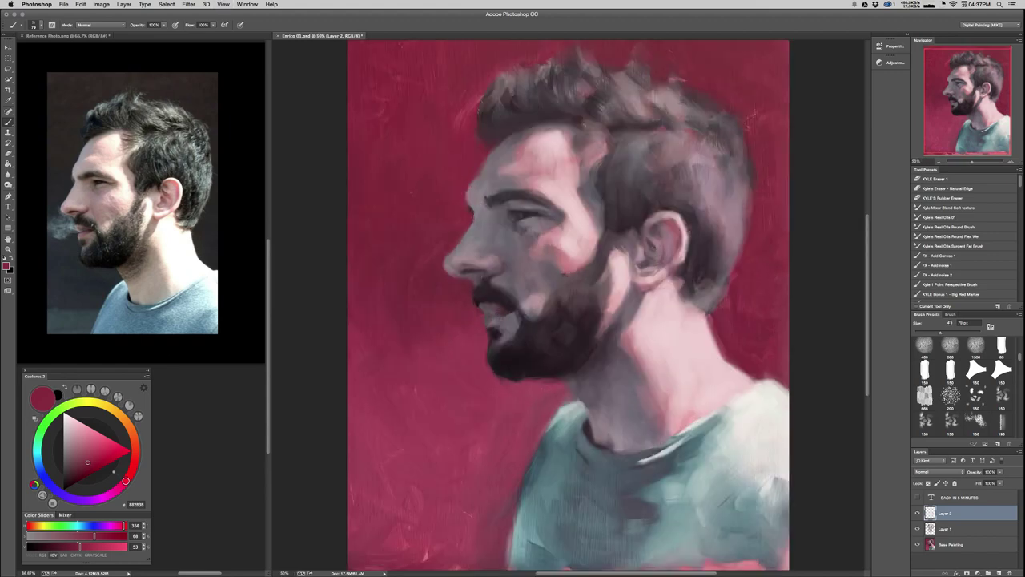
alt+click(558, 137)
drag(71, 422, 67, 418)
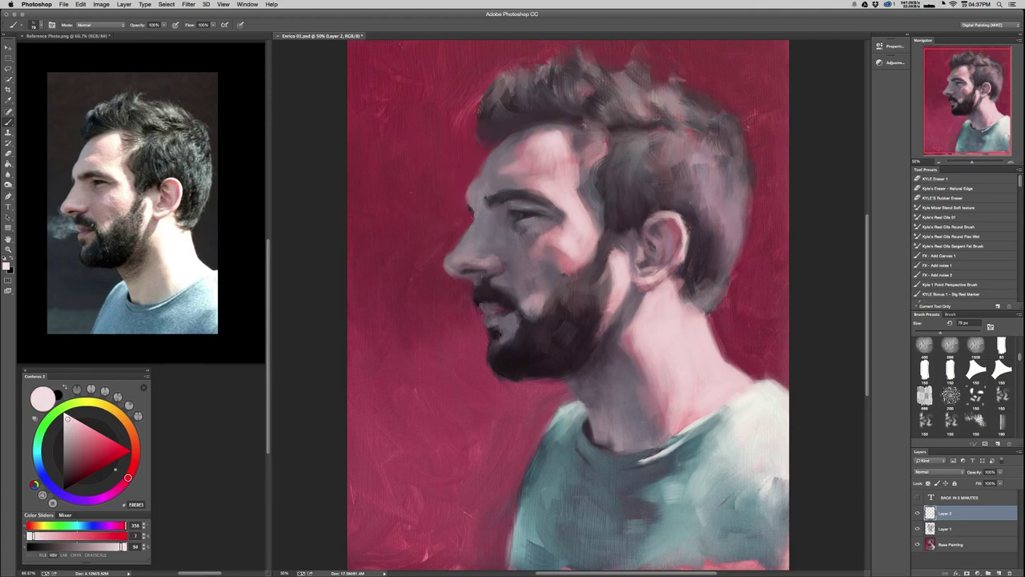
mouse_move(686, 223)
mouse_down()
mouse_move(673, 212)
mouse_move(689, 245)
mouse_up()
drag(618, 248, 621, 255)
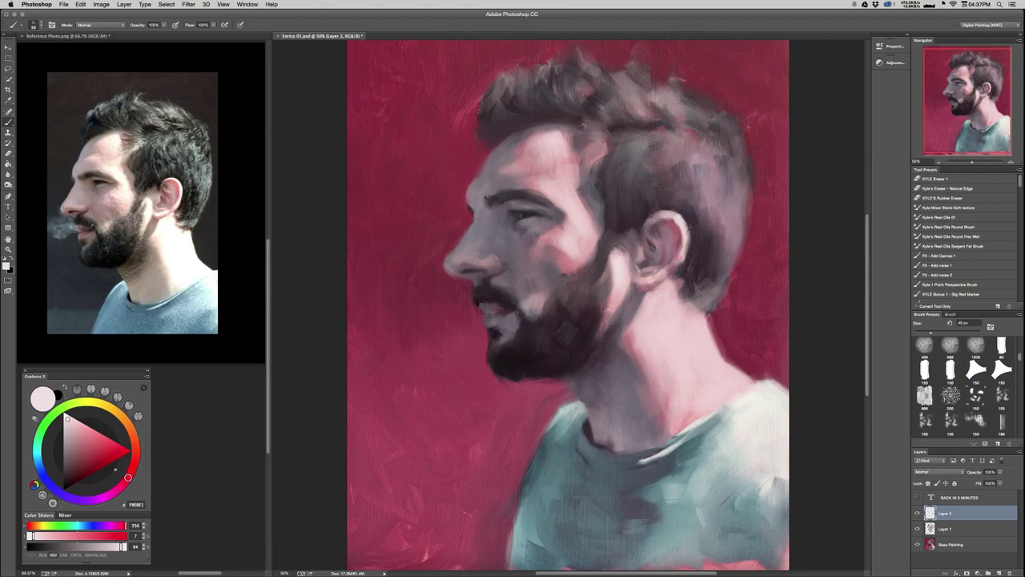
drag(667, 322, 682, 321)
mouse_move(685, 307)
mouse_down()
mouse_move(687, 318)
mouse_move(680, 304)
mouse_up()
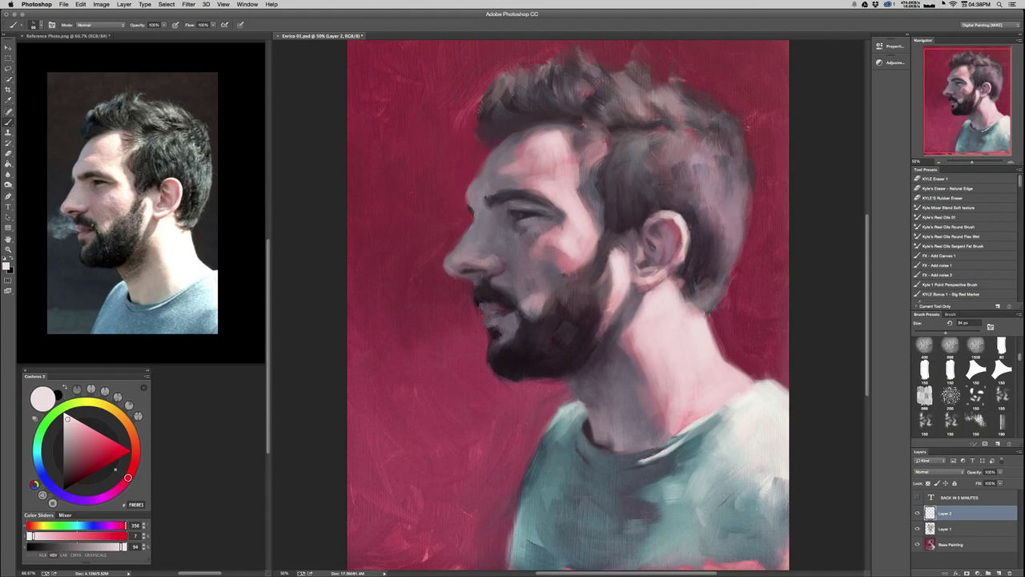
Brighten the forehead with the pale pink and soften the front edge of the light using a sampled rose and a smaller brush.
drag(565, 134, 560, 164)
ctrl+alt+click(530, 157)
alt+click(519, 153)
ctrl+alt+click(529, 170)
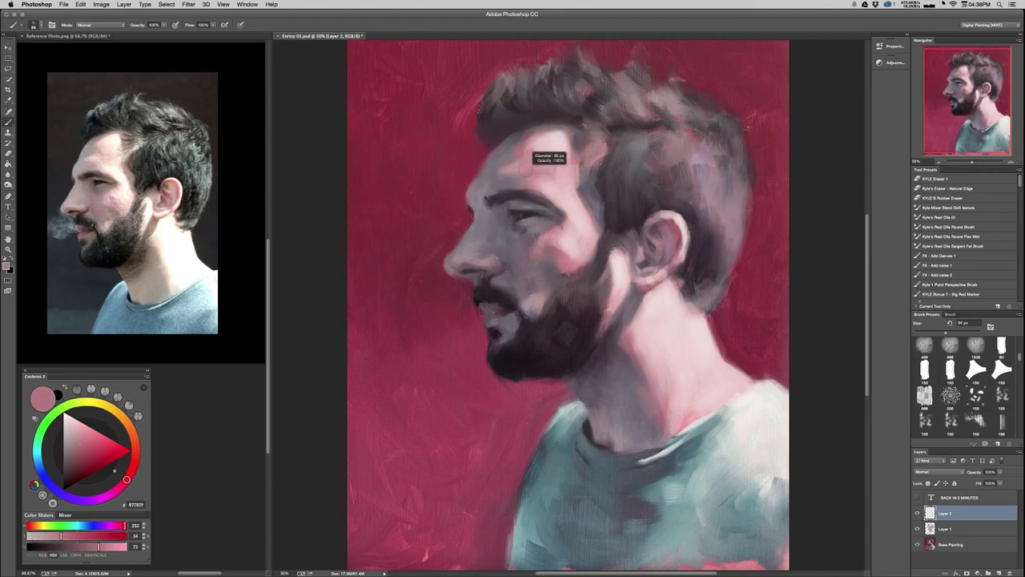
ctrl+alt+click(531, 152)
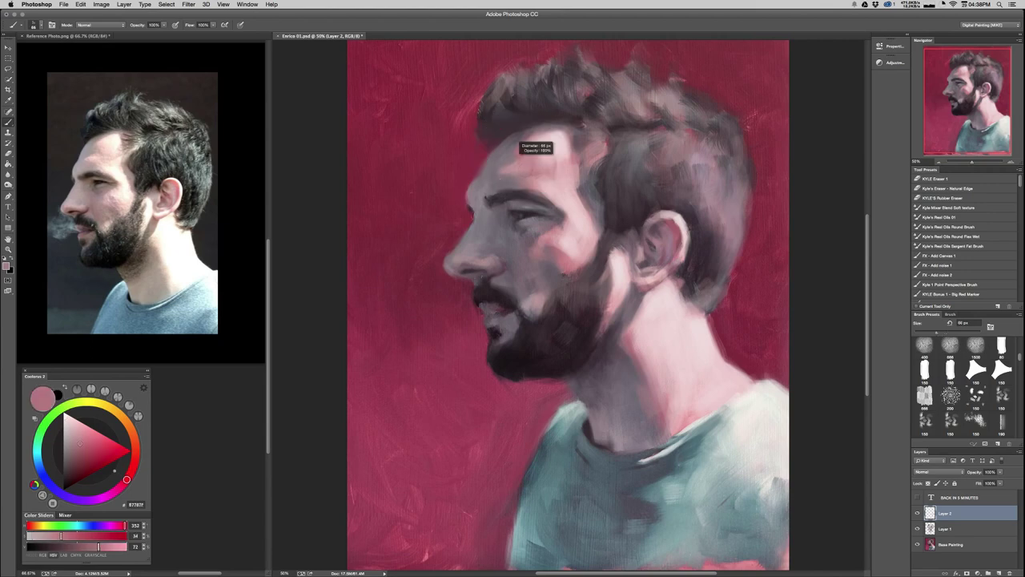
drag(519, 156, 508, 156)
Blend the forehead's light and shadow transition with sampled pale pink and grey-mauve, checking the result on the whole portrait.
alt+click(538, 158)
alt+click(548, 152)
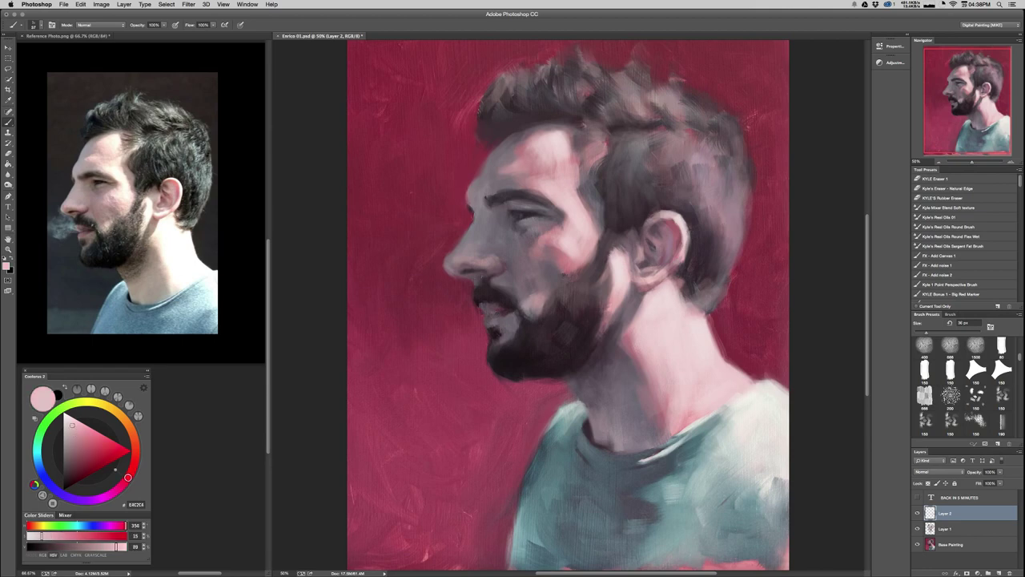
alt+click(514, 160)
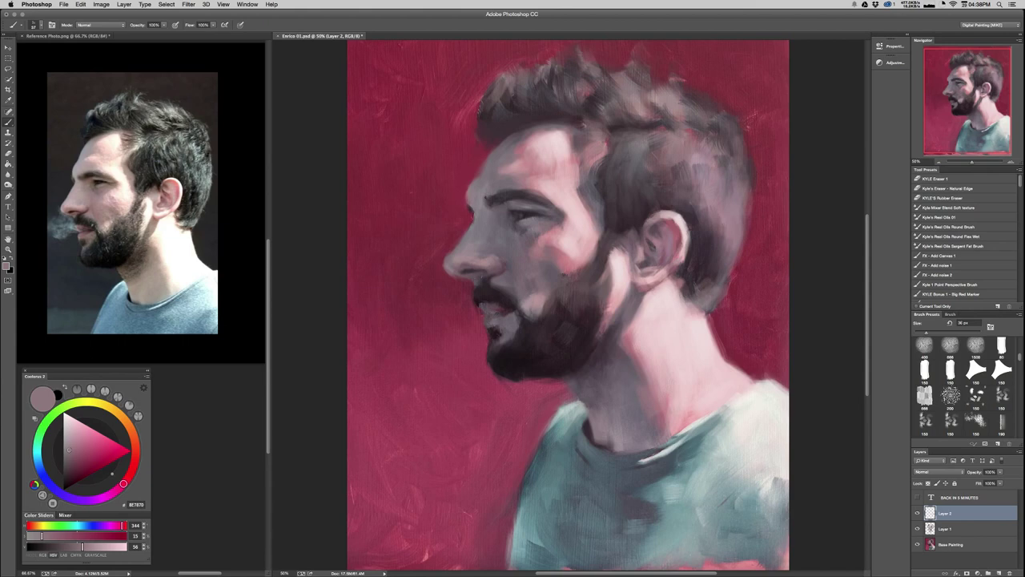
drag(530, 155, 539, 158)
key(super+minus)
key(super+minus)
key(super+minus)
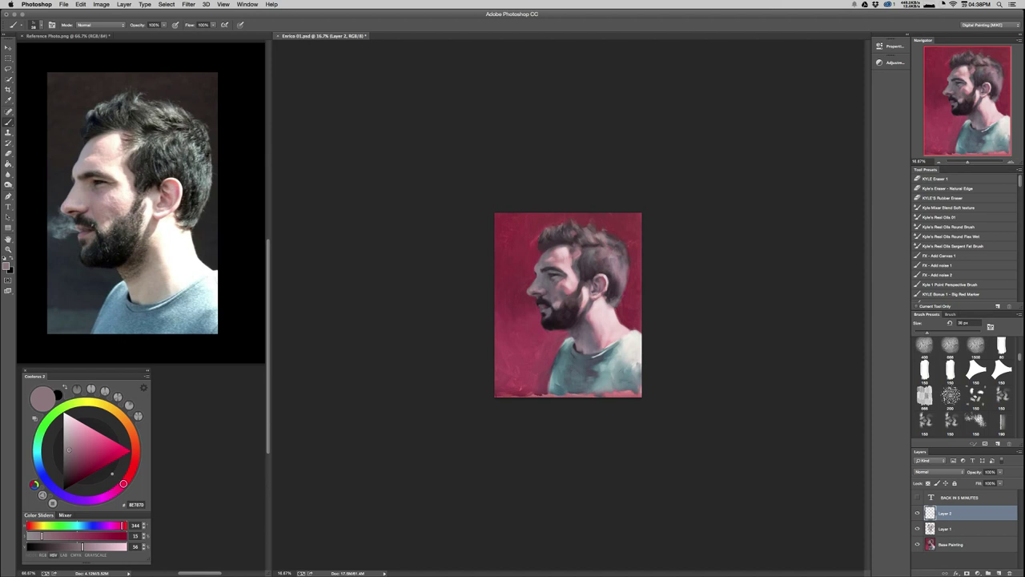
Soften the shadow edge on the neck below the jaw with rose sampled from the cheek and pale pink from the neck.
key(z)
key(super+plus)
key(super+plus)
key(super+plus)
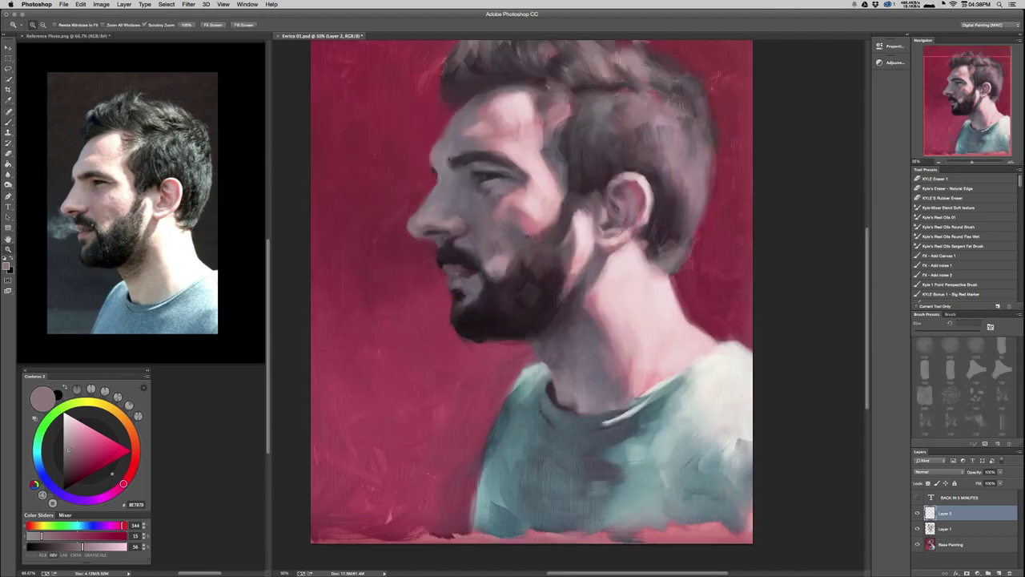
key(b)
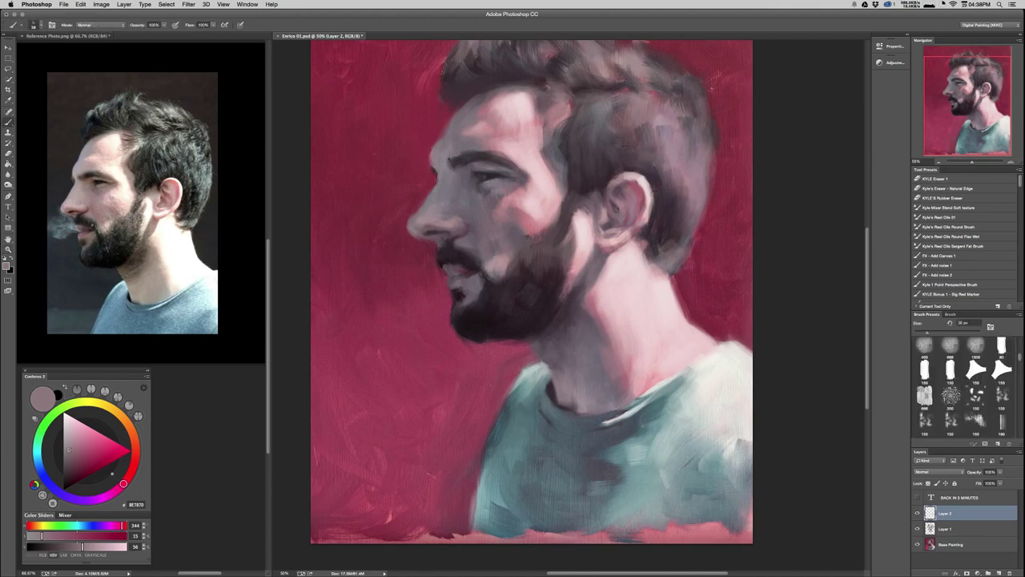
alt+click(511, 200)
drag(587, 305, 601, 305)
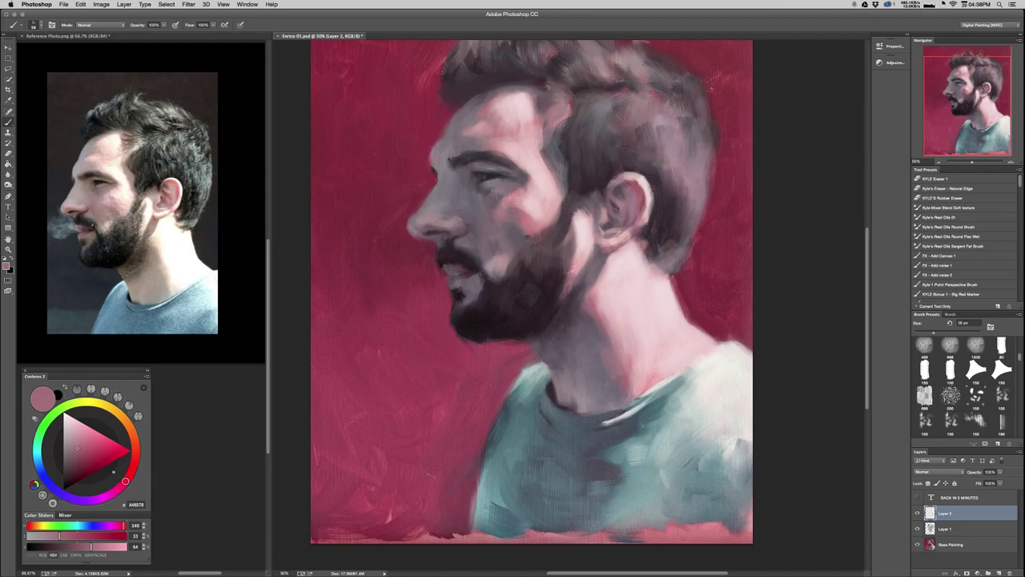
alt+click(606, 277)
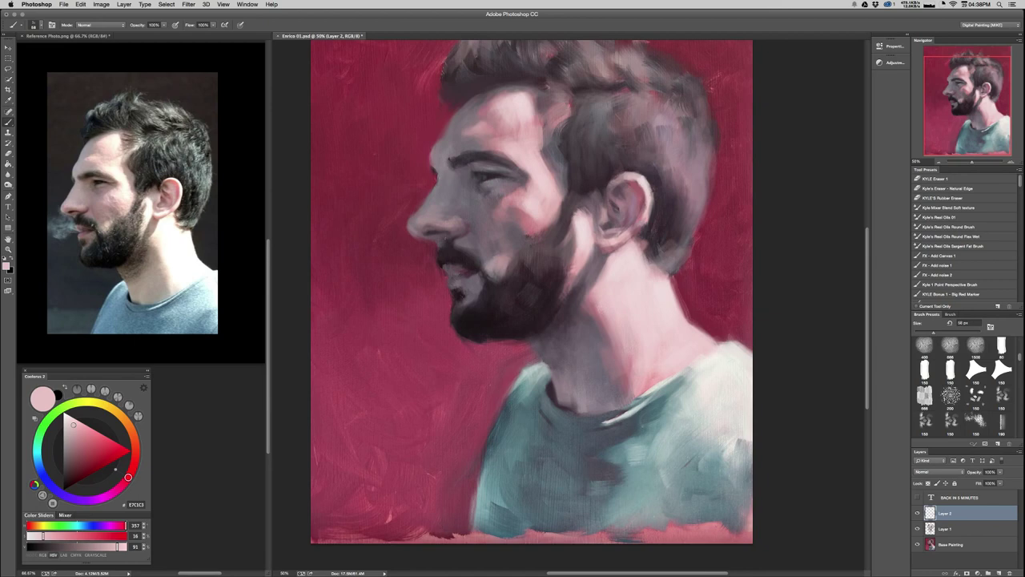
key(super+minus)
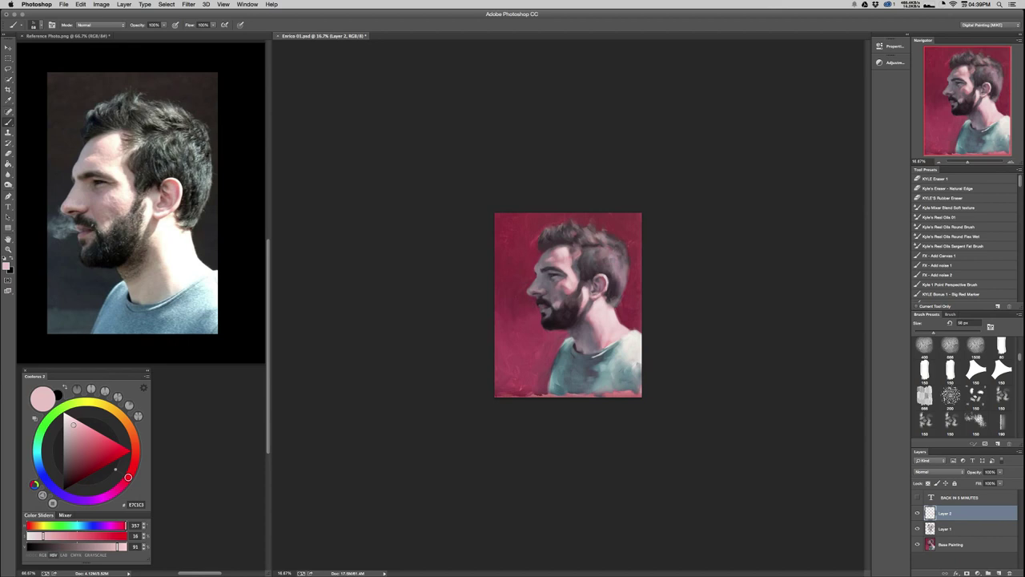
key(super+equal)
key(super+equal)
key(super+equal)
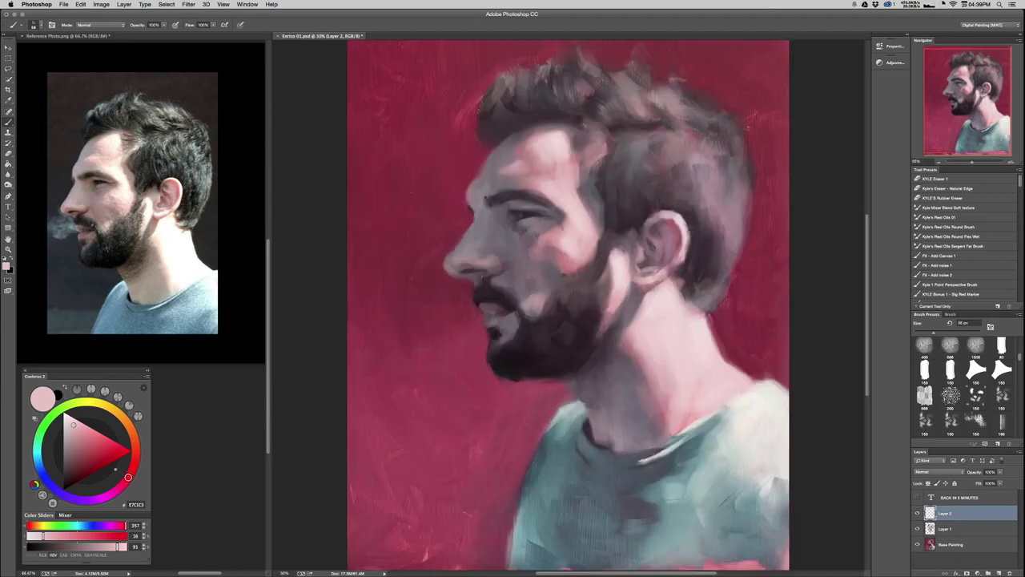
key(super+equal)
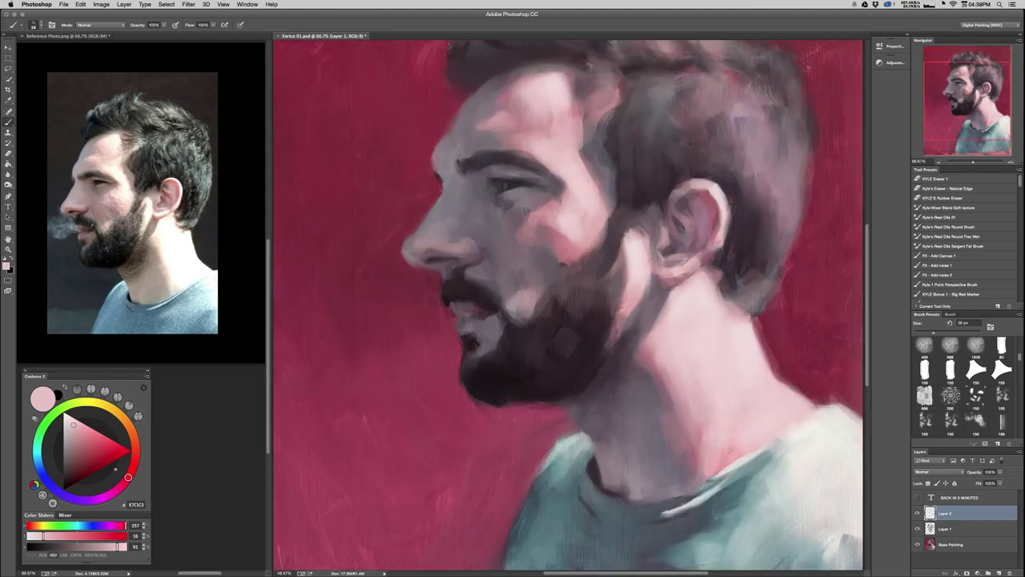
Soften the shadowed cheek beside the moustache with sampled grey-mauve and a larger brush, checking the tones on the whole portrait.
alt+click(488, 293)
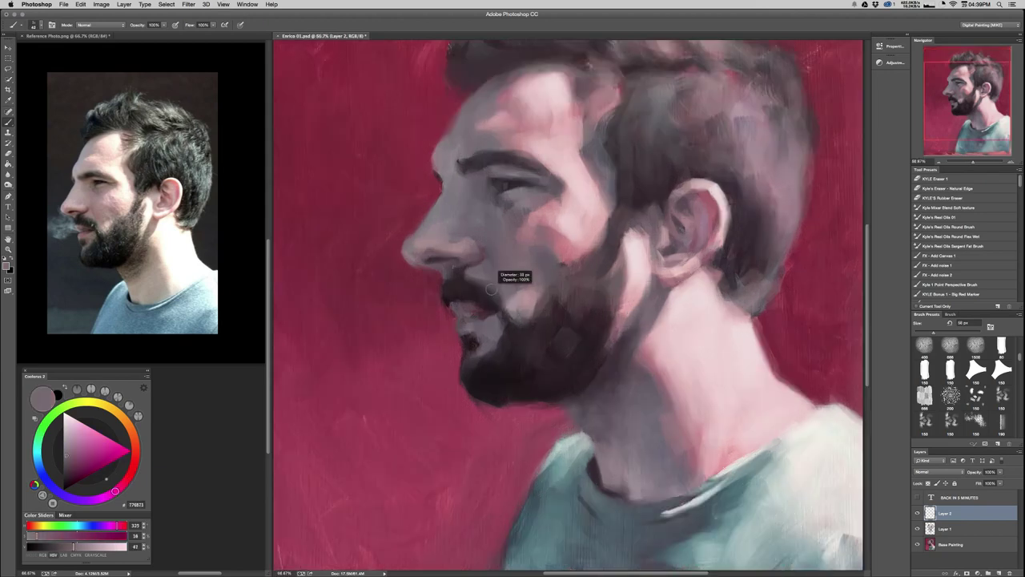
key(bracketright)
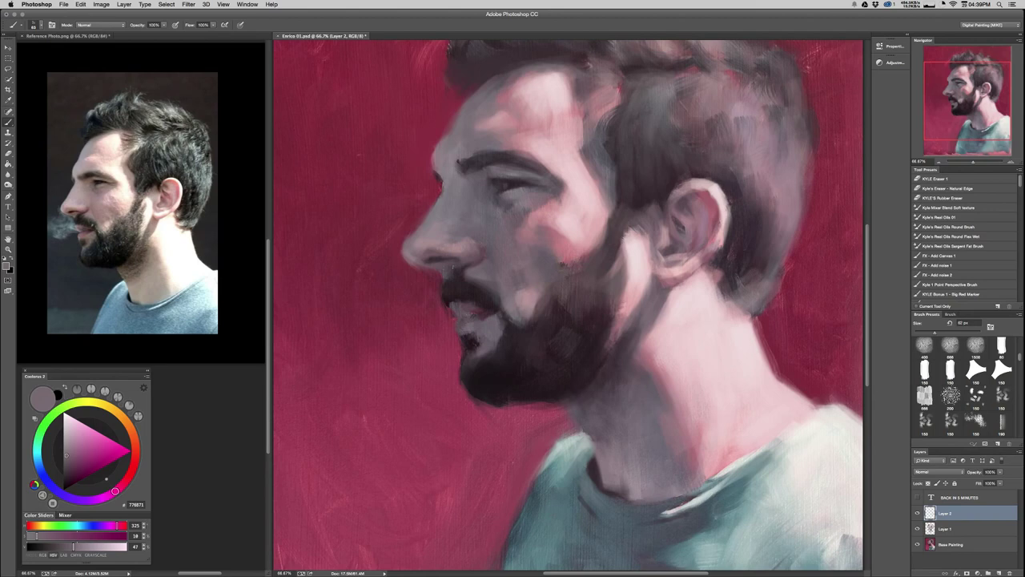
key(ctrl+minus)
key(ctrl+minus)
key(ctrl+minus)
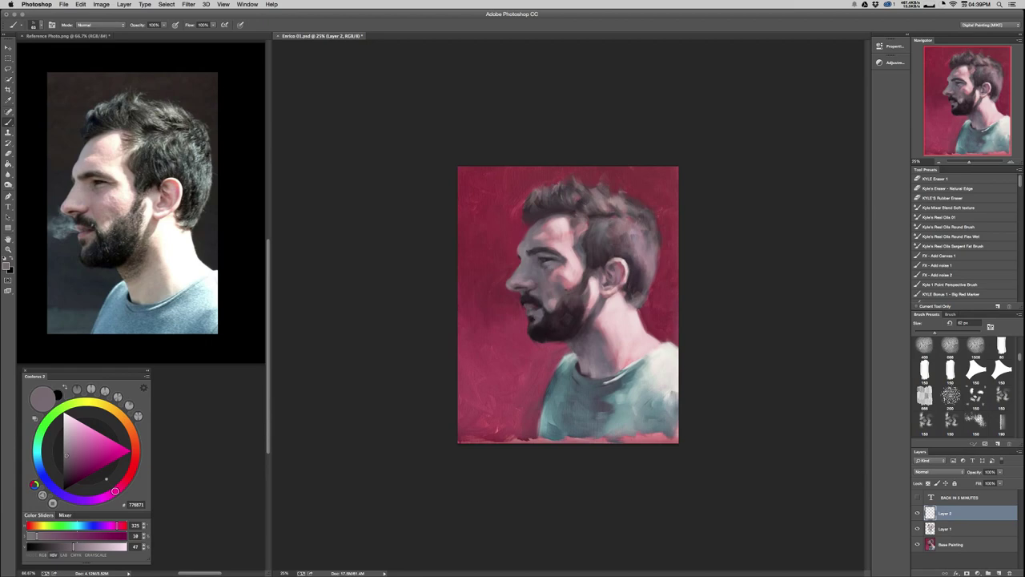
alt+click(634, 261)
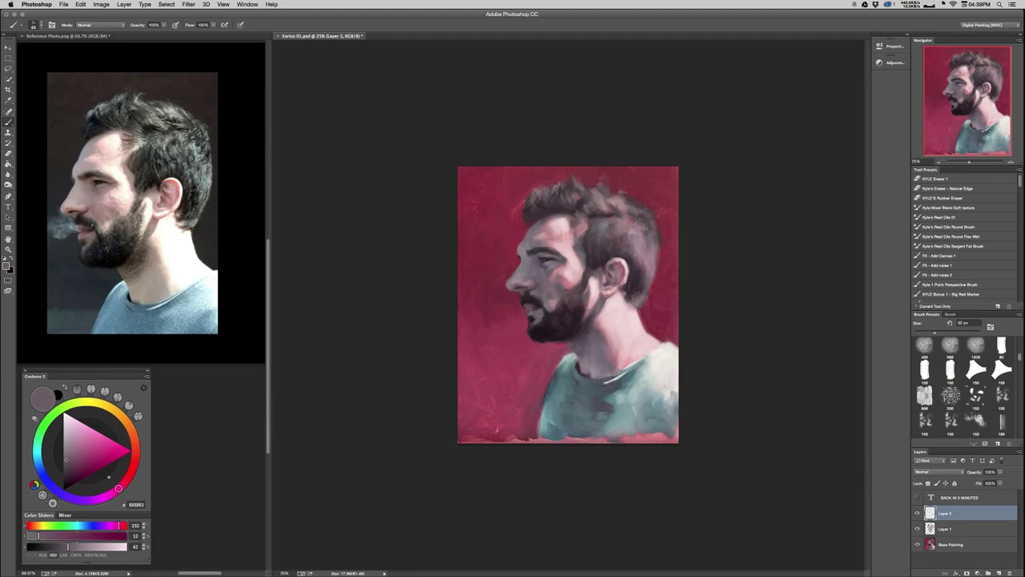
key(ctrl+minus)
key(ctrl+minus)
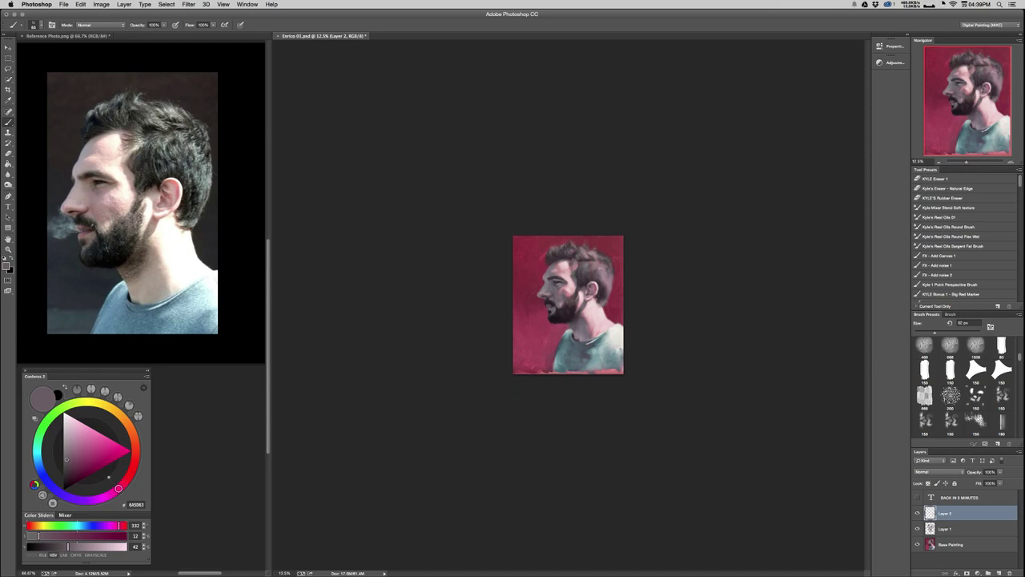
key(ctrl+plus)
key(ctrl+plus)
key(ctrl+plus)
key(ctrl+plus)
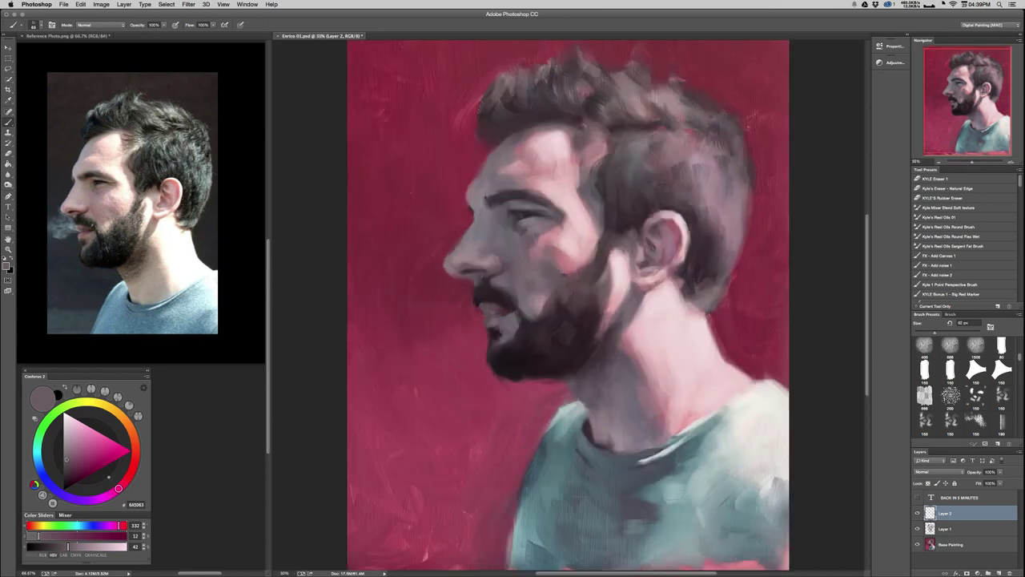
Blend the beard's upper edge into the lower cheek using sampled dark plum, grey-mauve and dusty rose.
alt+click(567, 293)
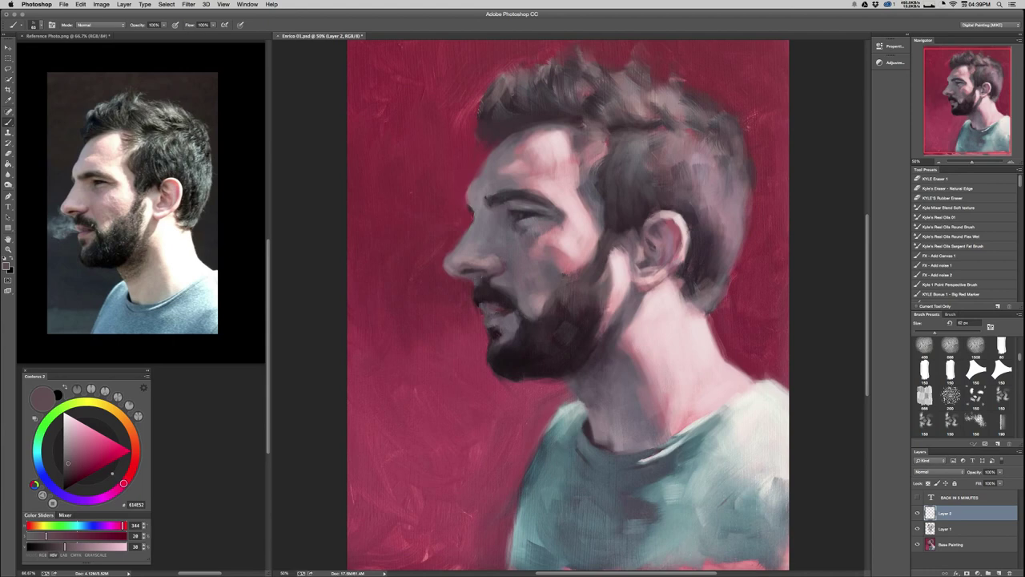
alt+click(567, 299)
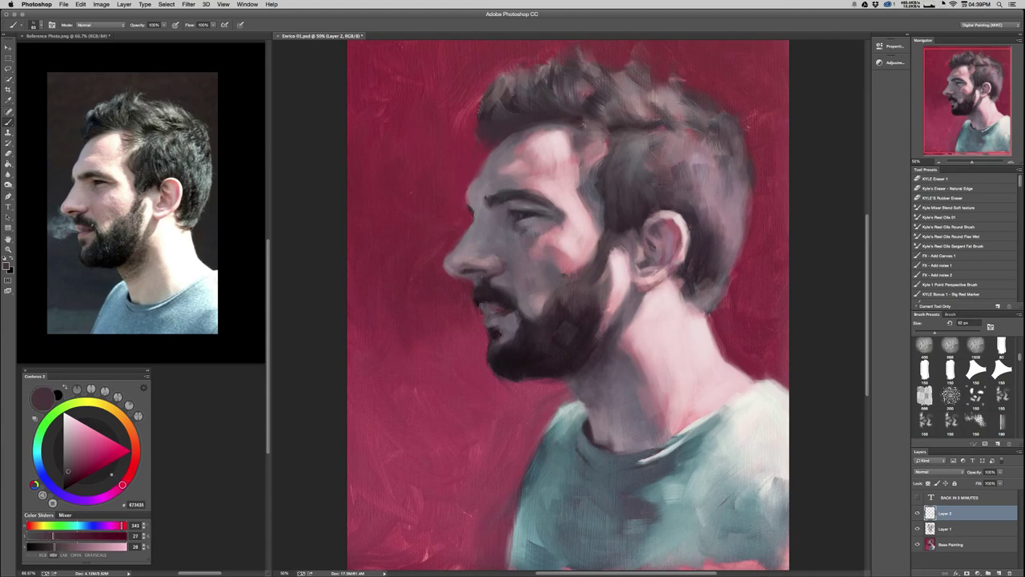
alt+click(545, 290)
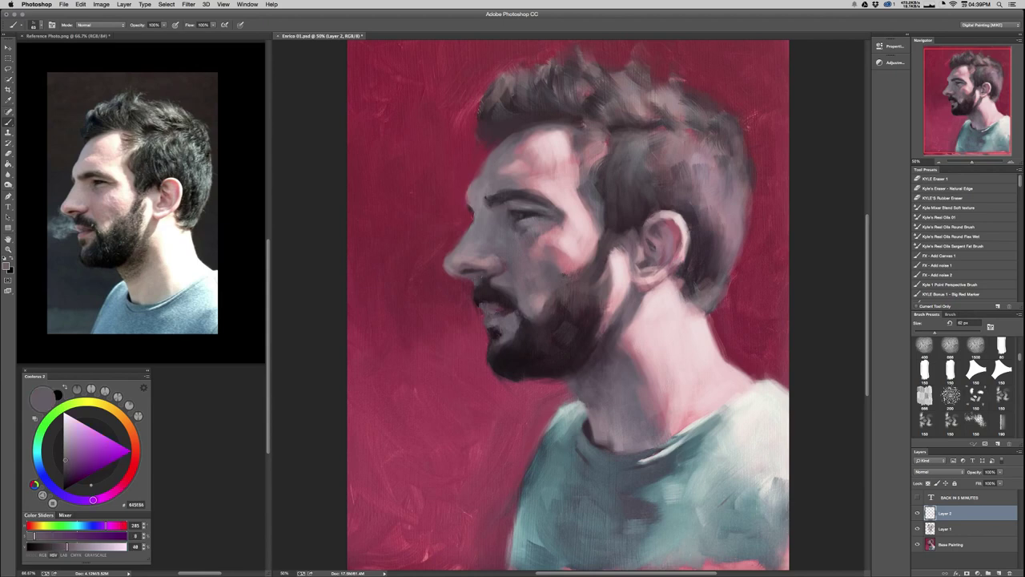
alt+click(540, 308)
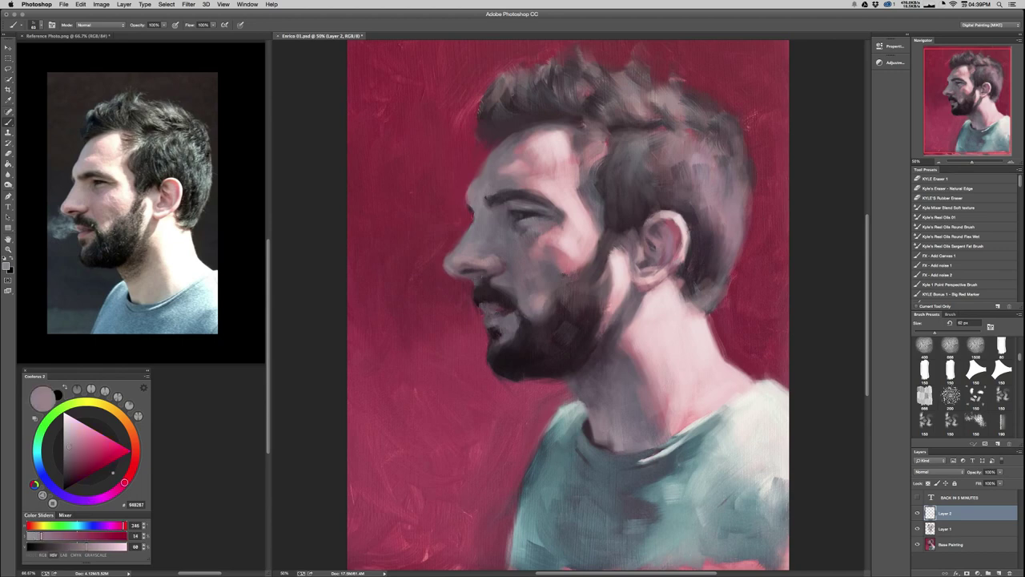
alt+click(542, 306)
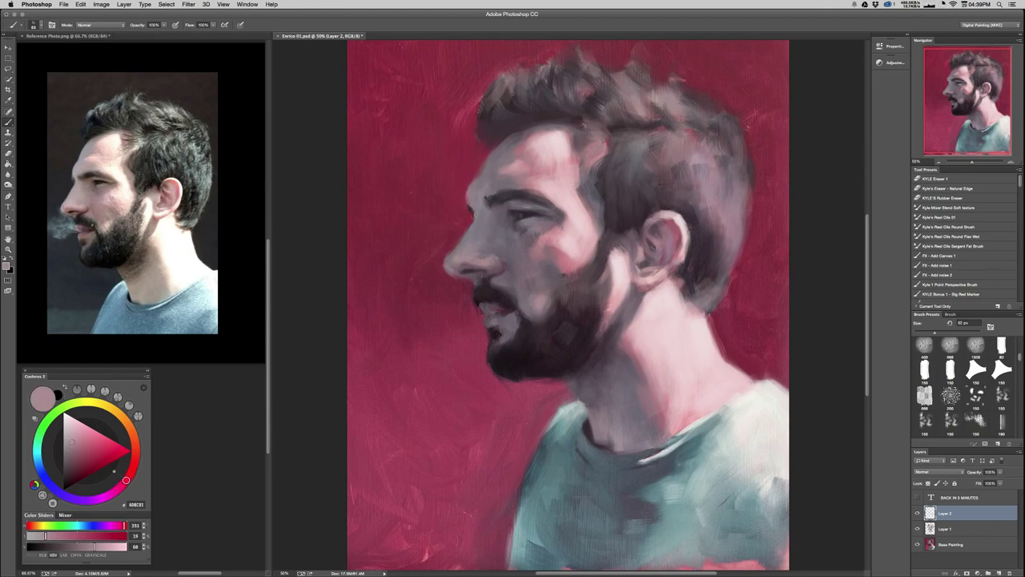
Darken and even out the beard along the jaw with near-black plum sampled from its darkest areas.
alt+click(578, 302)
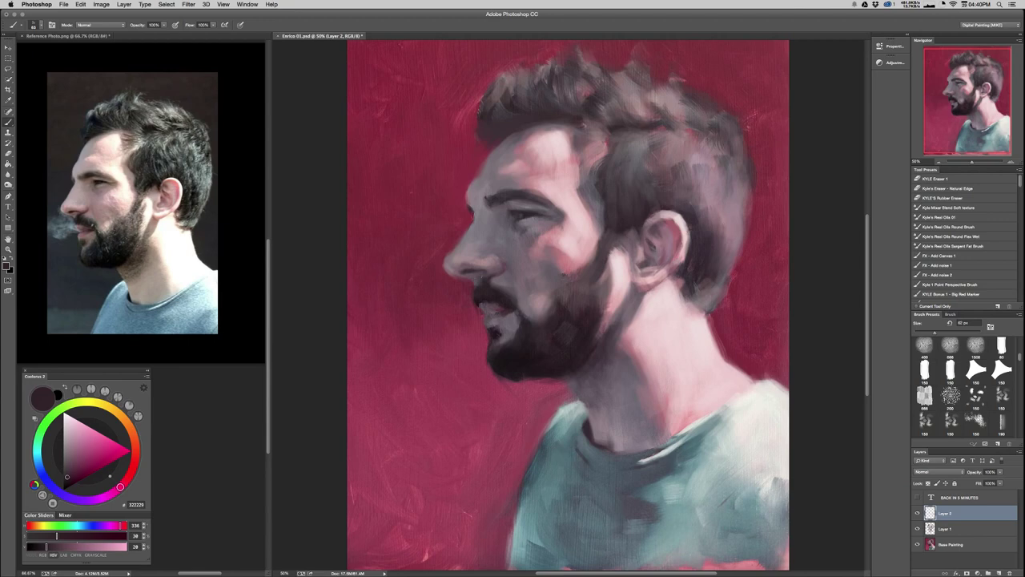
alt+click(573, 326)
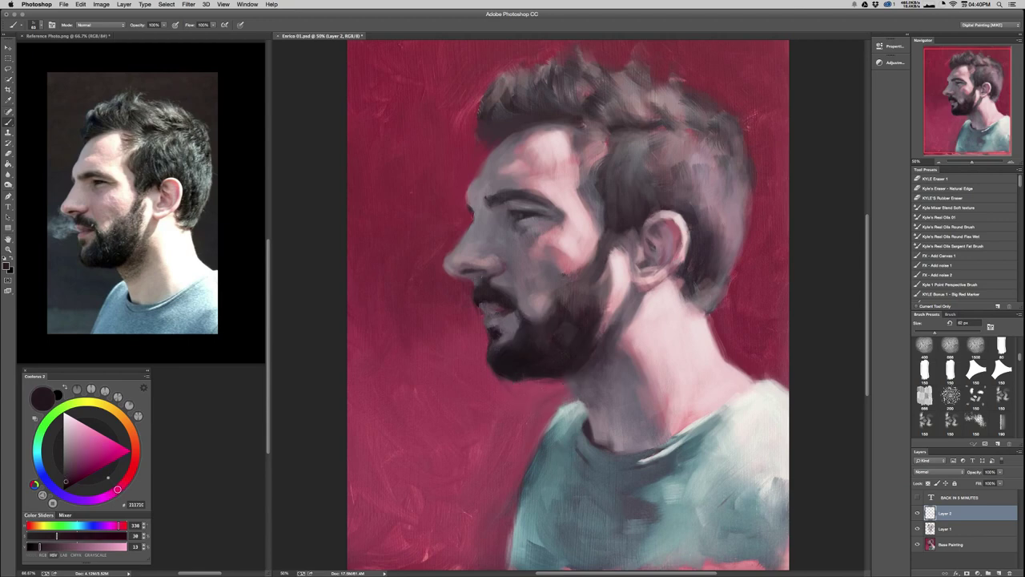
alt+click(573, 328)
alt+click(550, 357)
Refine the beard edge around the lower lip and mouth corner with sampled plum tones and a smaller brush, checking the whole portrait.
drag(501, 329, 506, 334)
alt+click(503, 316)
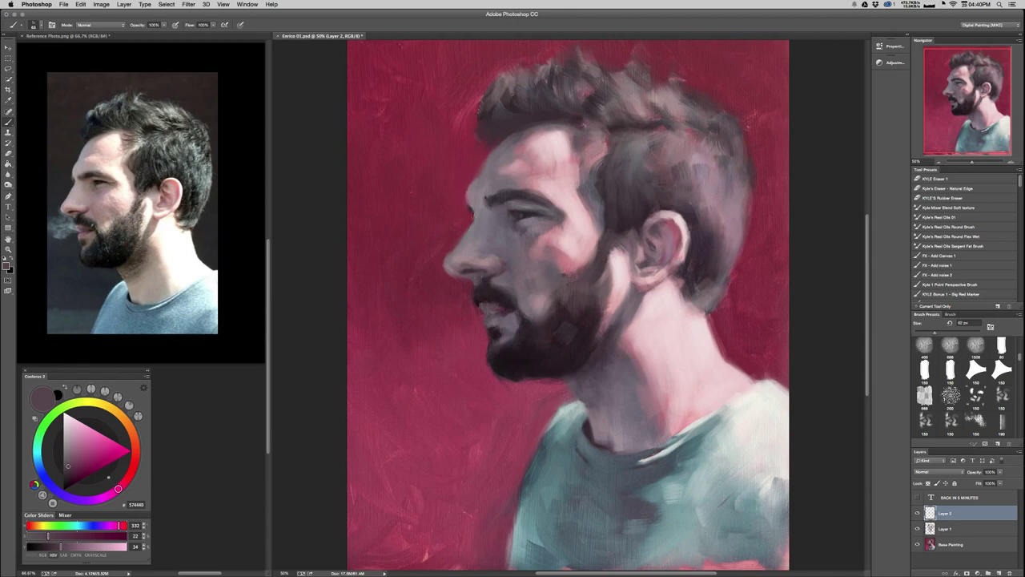
drag(495, 322, 496, 322)
alt+click(508, 313)
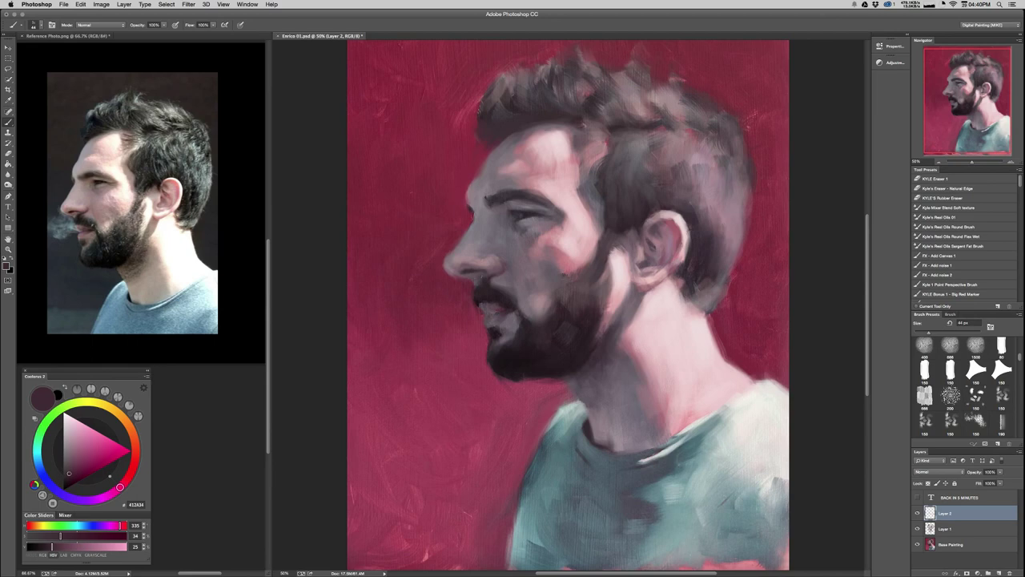
key(super+minus)
key(super+minus)
key(super+minus)
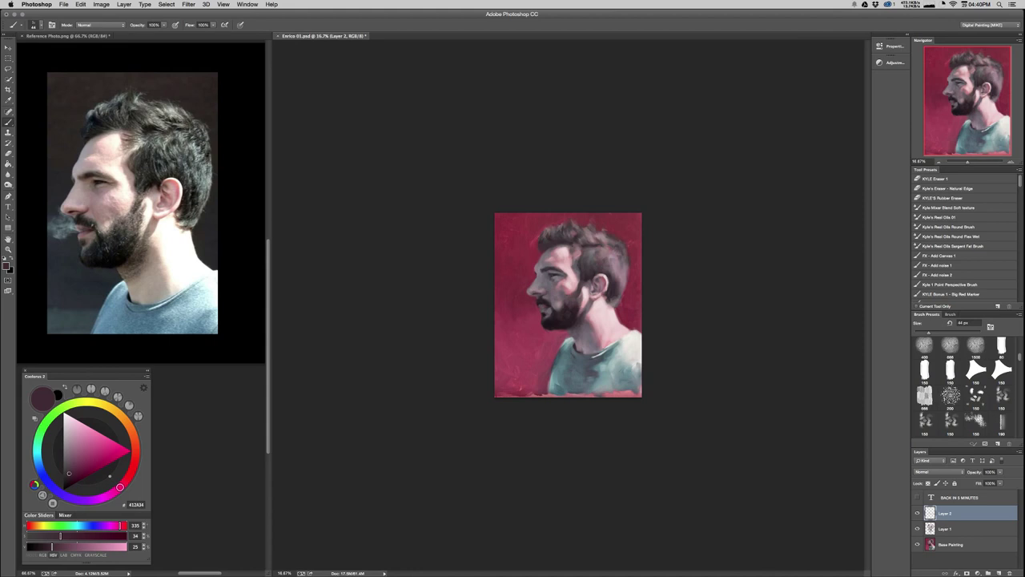
key(super+plus)
key(super+plus)
key(super+plus)
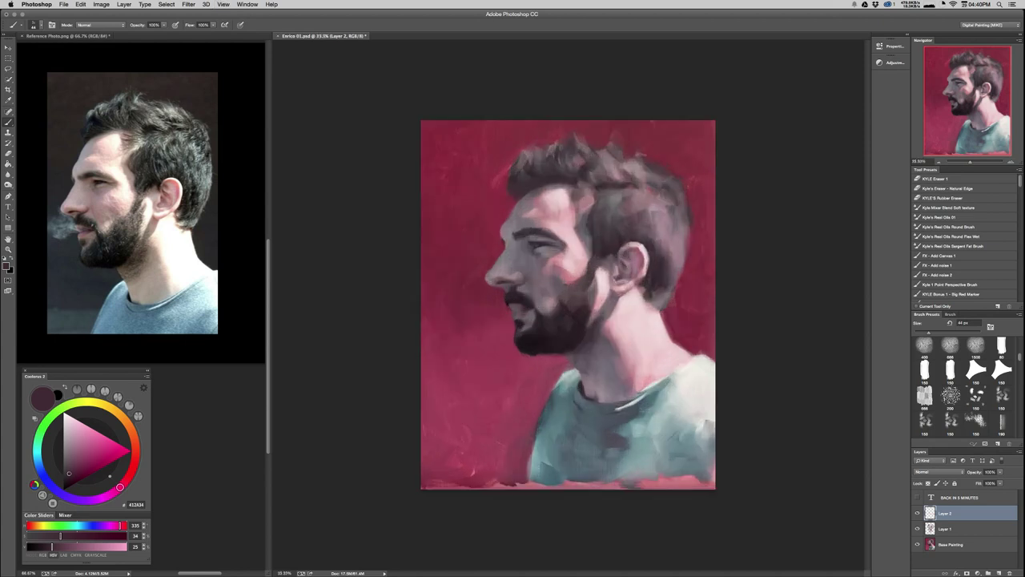
Soften the lower edge of the cheek's light patch with sampled pinks and a cooler, greyer mauve-pink.
alt+click(572, 258)
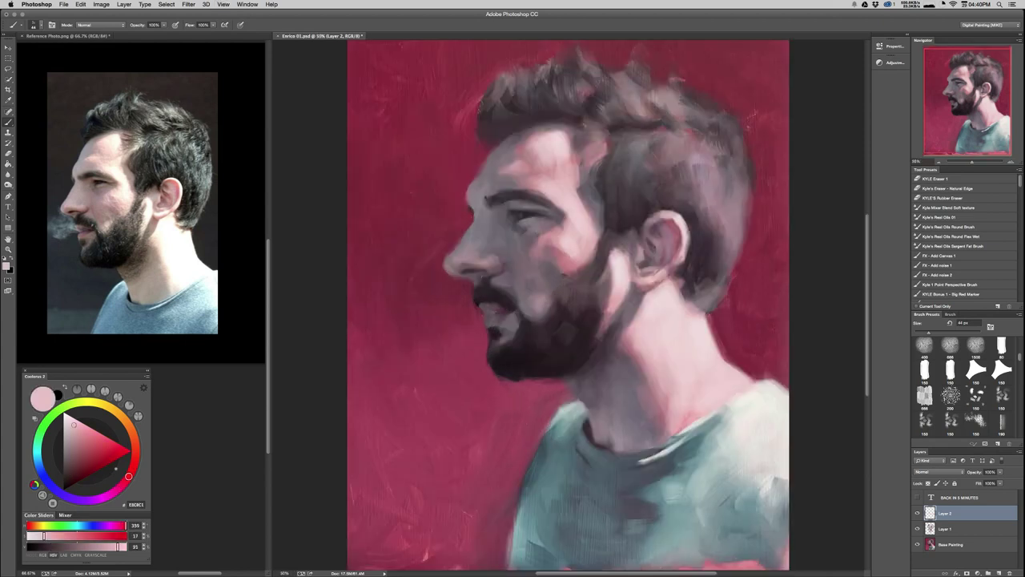
drag(574, 259, 571, 258)
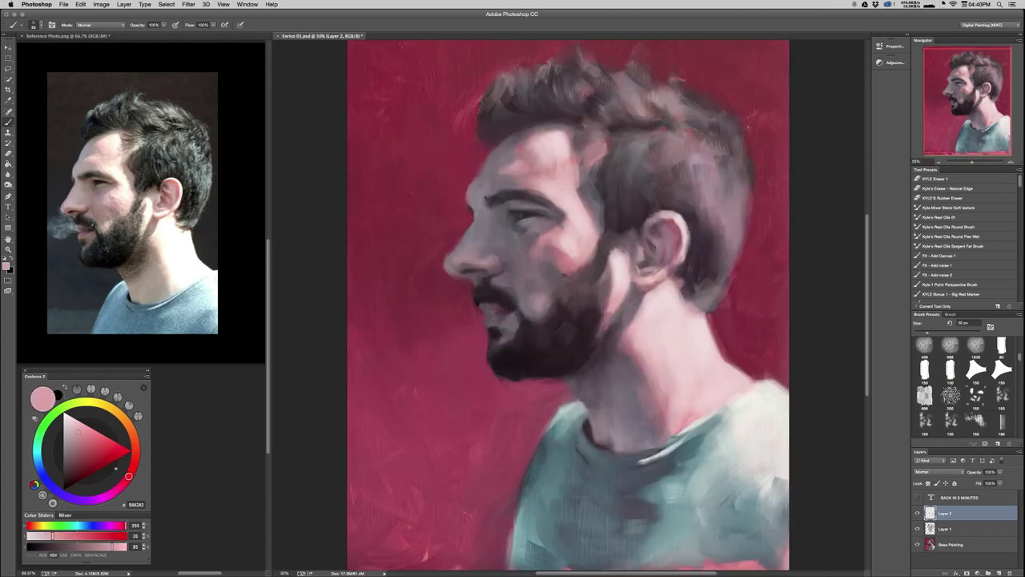
alt+click(572, 260)
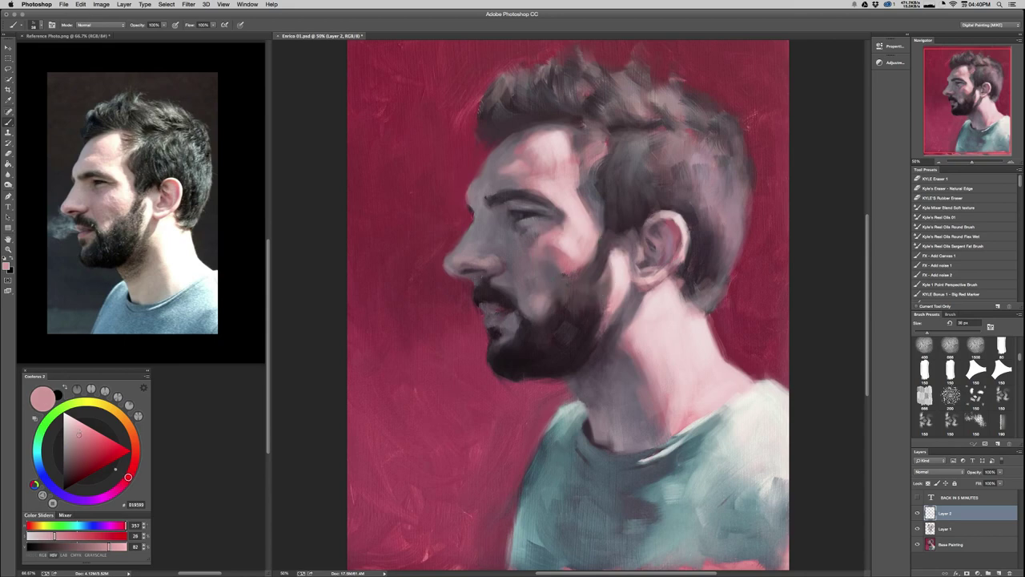
drag(128, 476, 122, 485)
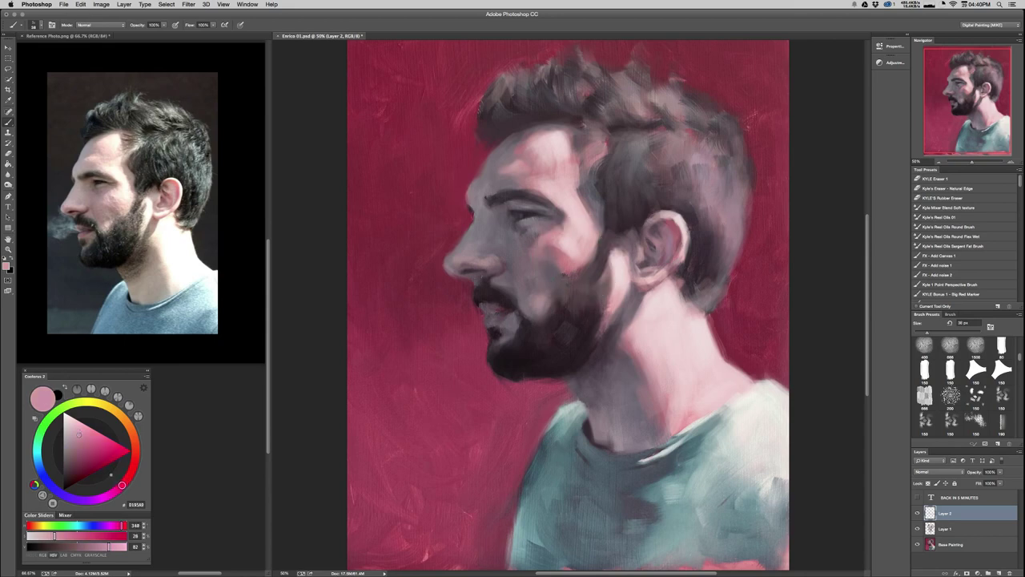
drag(78, 436, 74, 438)
drag(560, 261, 571, 262)
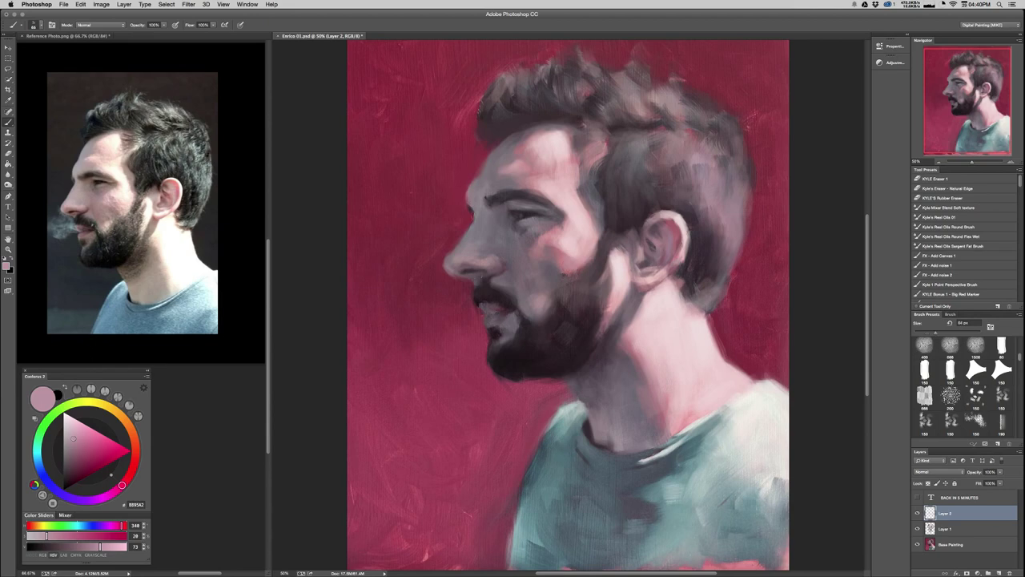
mouse_move(579, 265)
mouse_down()
mouse_move(586, 270)
mouse_move(567, 277)
mouse_up()
Refine the edge between cheek and sideburn with sampled dark mauve and pale pink, checking the result on the whole portrait.
alt+click(601, 252)
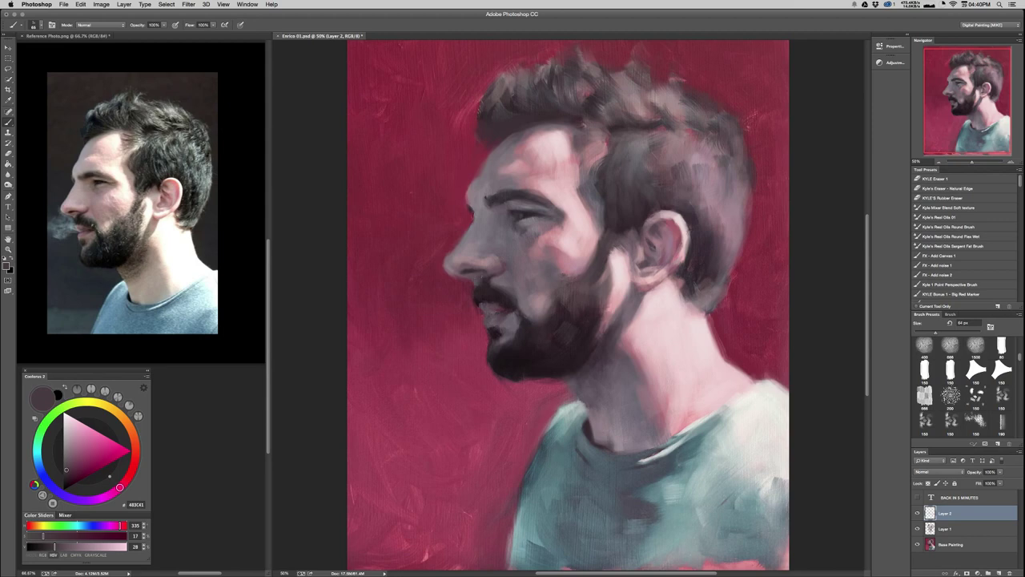
alt+click(595, 243)
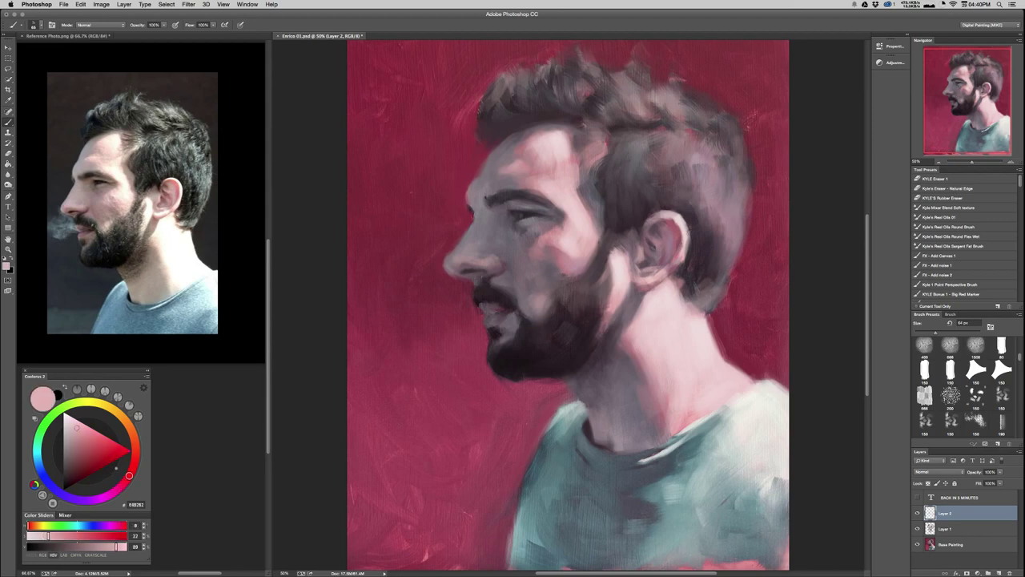
drag(595, 242, 598, 255)
key(super+minus)
key(super+minus)
key(super+minus)
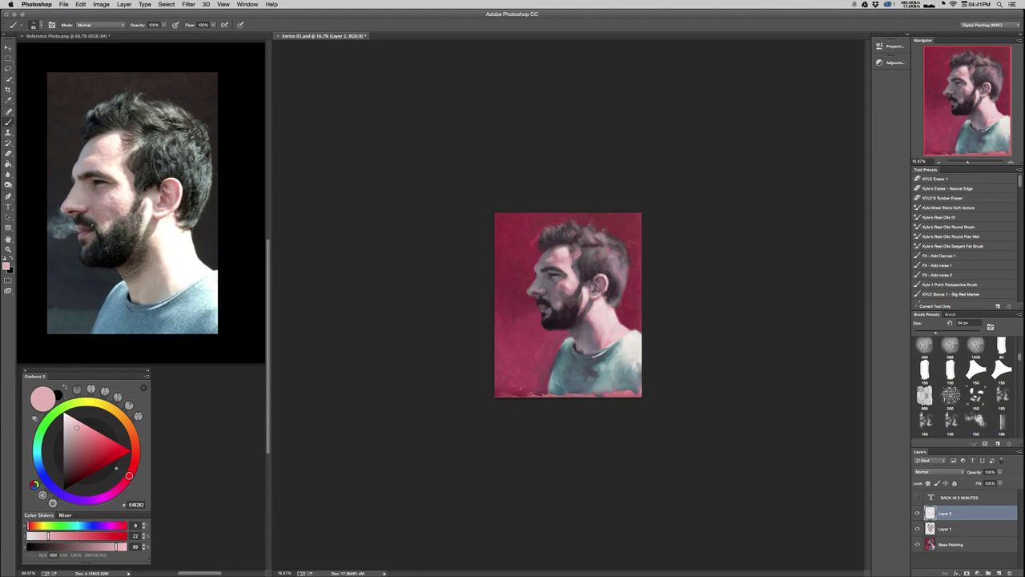
alt+click(568, 268)
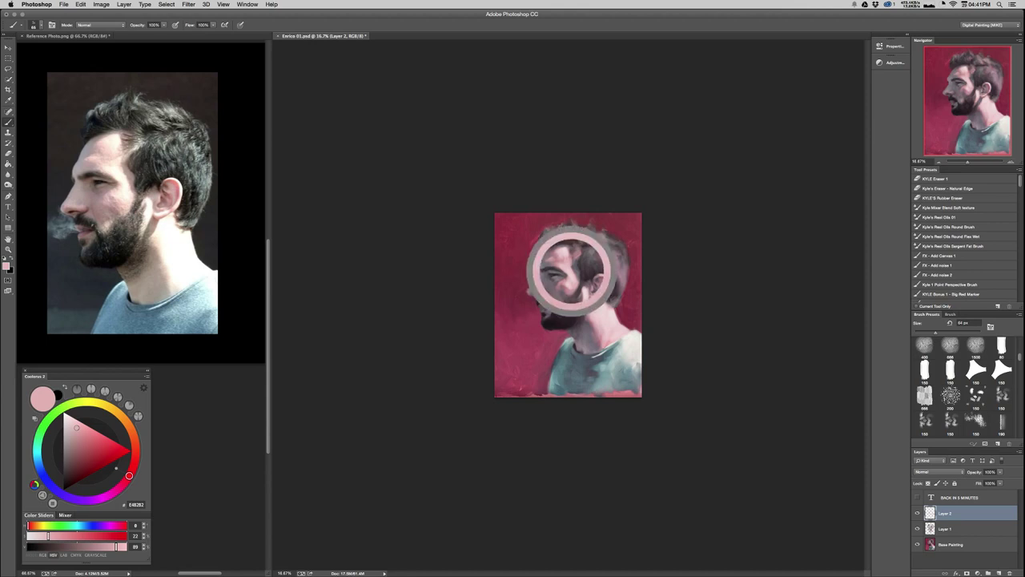
key(super+plus)
key(super+plus)
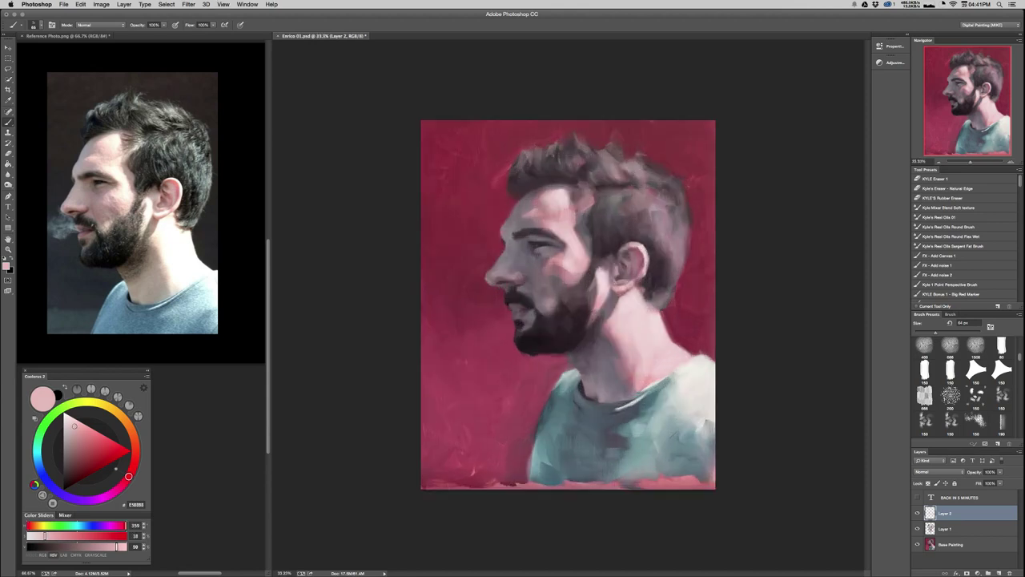
Shape the hairline edge at the temple with sampled dark plum and brighten the adjacent skin with near-white pink, checking the whole portrait.
alt+click(597, 231)
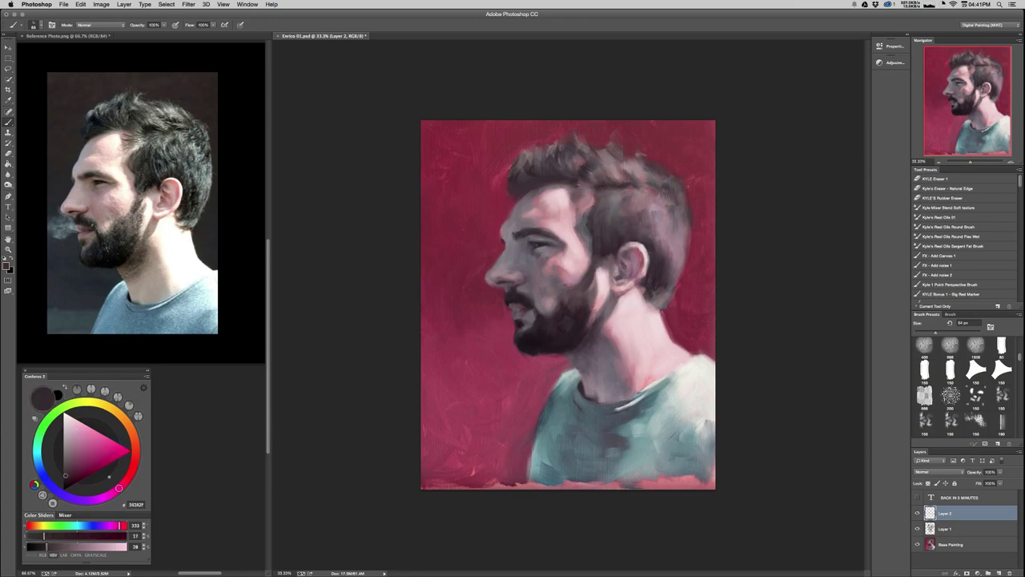
drag(597, 228, 591, 226)
alt+click(569, 236)
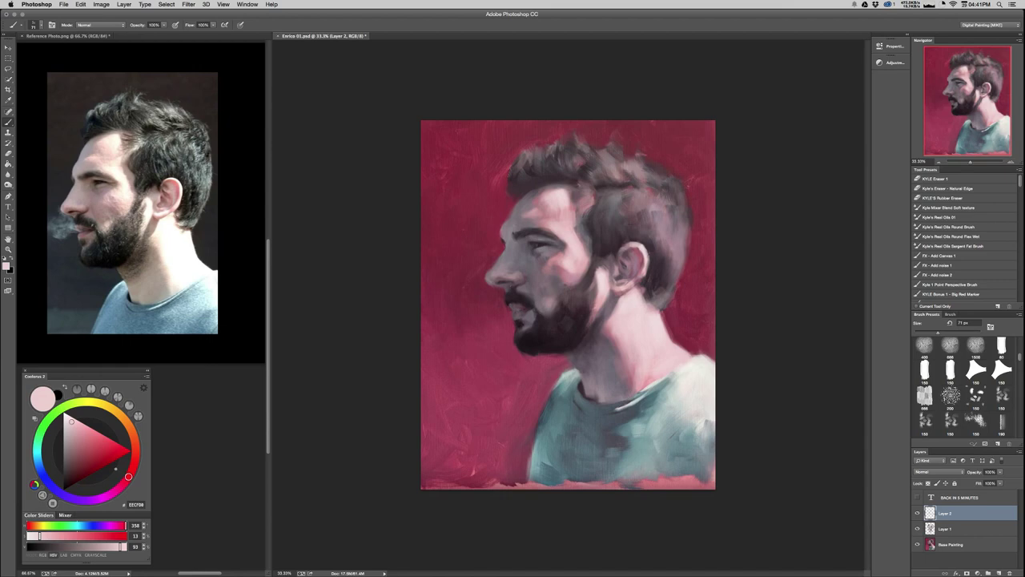
key(super+minus)
key(super+minus)
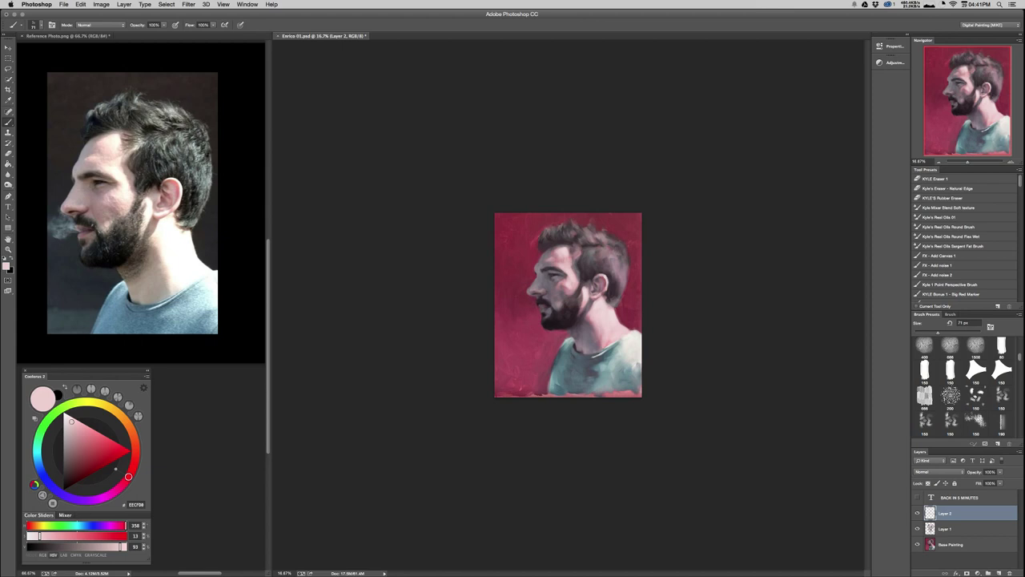
key(super+plus)
key(super+plus)
key(super+plus)
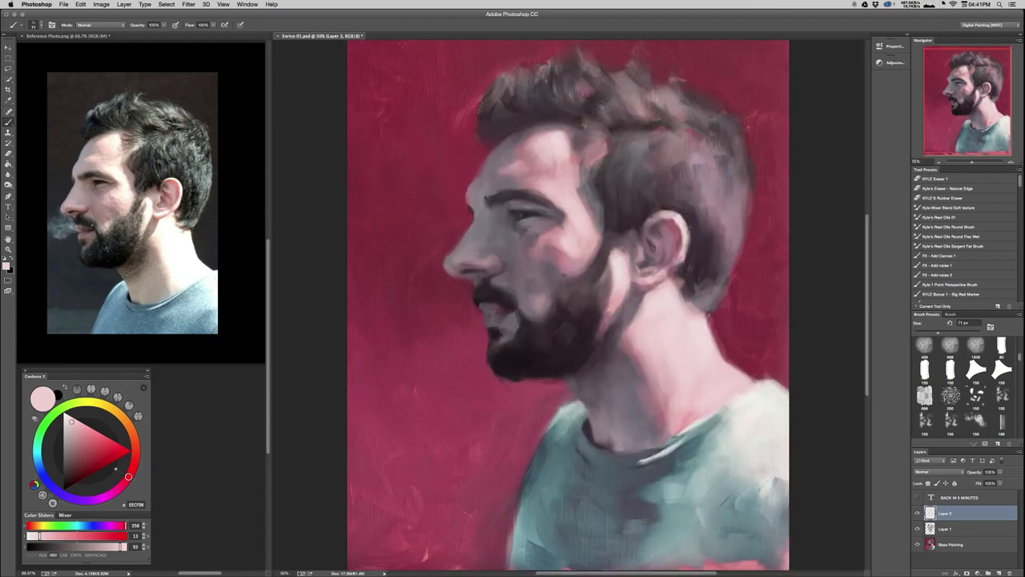
Sharpen the tip of the nose profile with sampled background crimson and adjacent nose tones.
alt+click(448, 240)
key(super+plus)
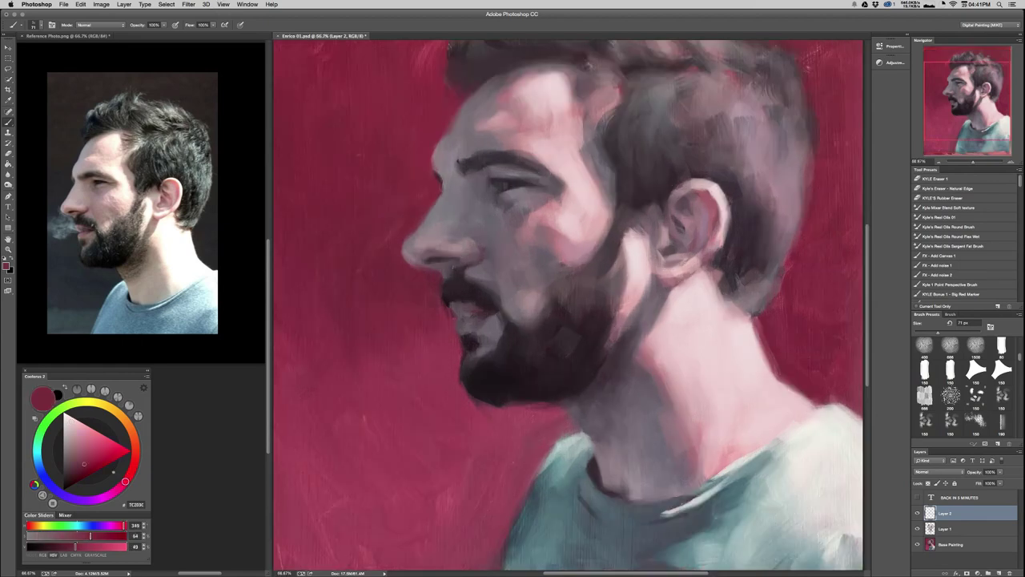
drag(560, 297, 583, 316)
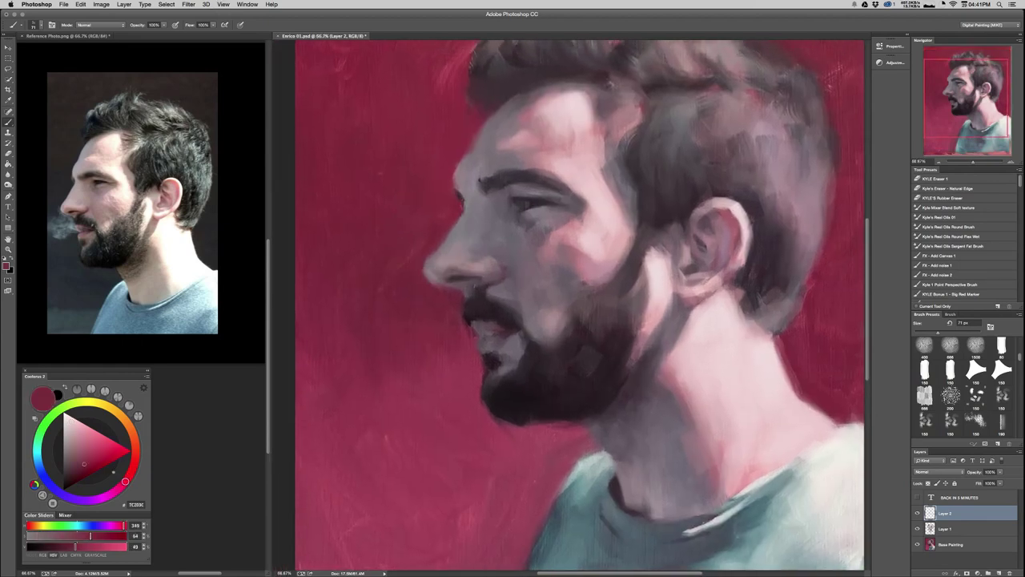
alt+click(428, 248)
drag(427, 248, 418, 247)
Refine the underside and tip of the nose with a smaller brush and sampled mauve, dark plum and greyish-pink tones.
alt+click(440, 281)
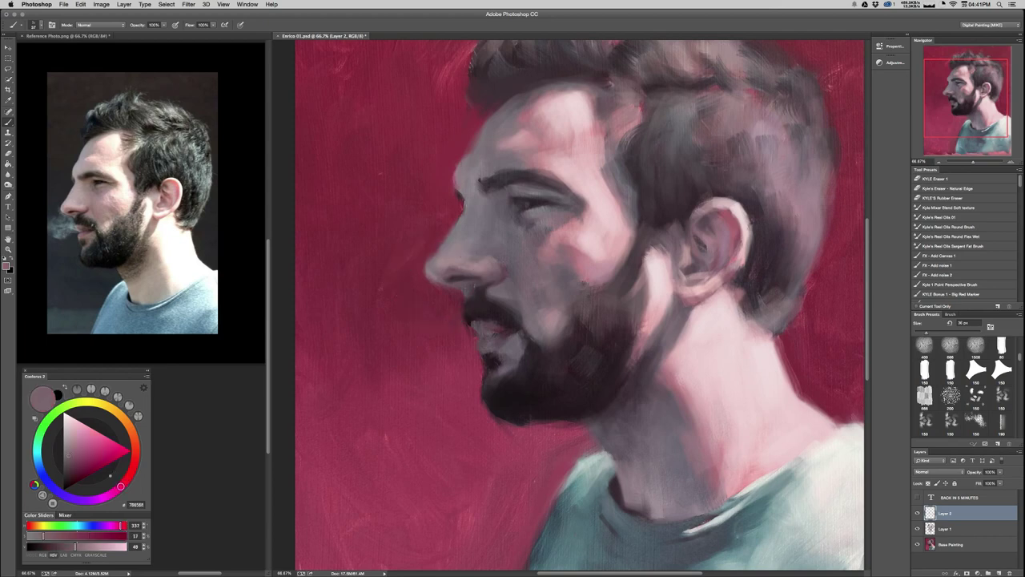
drag(442, 277, 433, 276)
alt+click(497, 284)
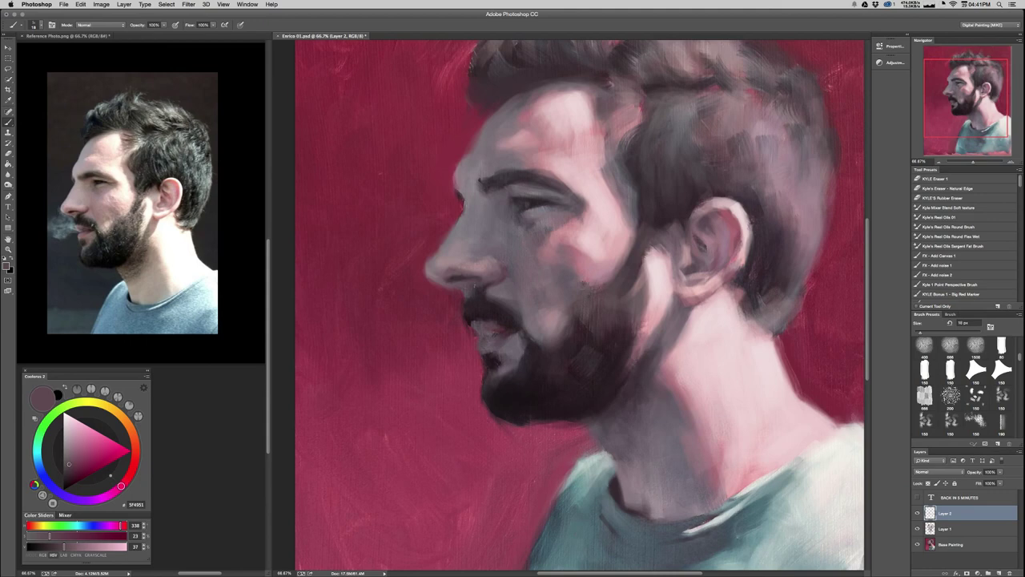
alt+click(506, 342)
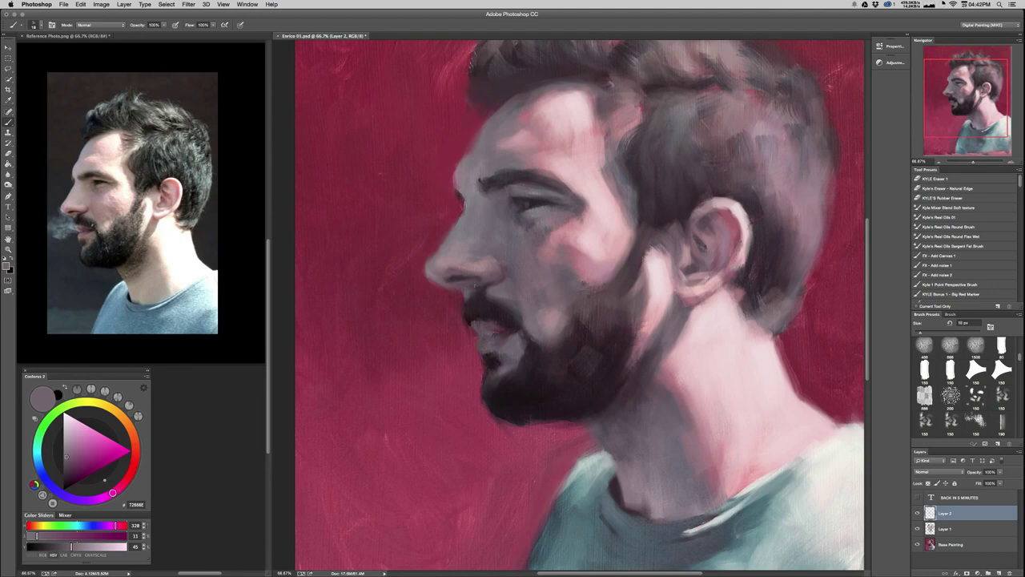
alt+click(450, 272)
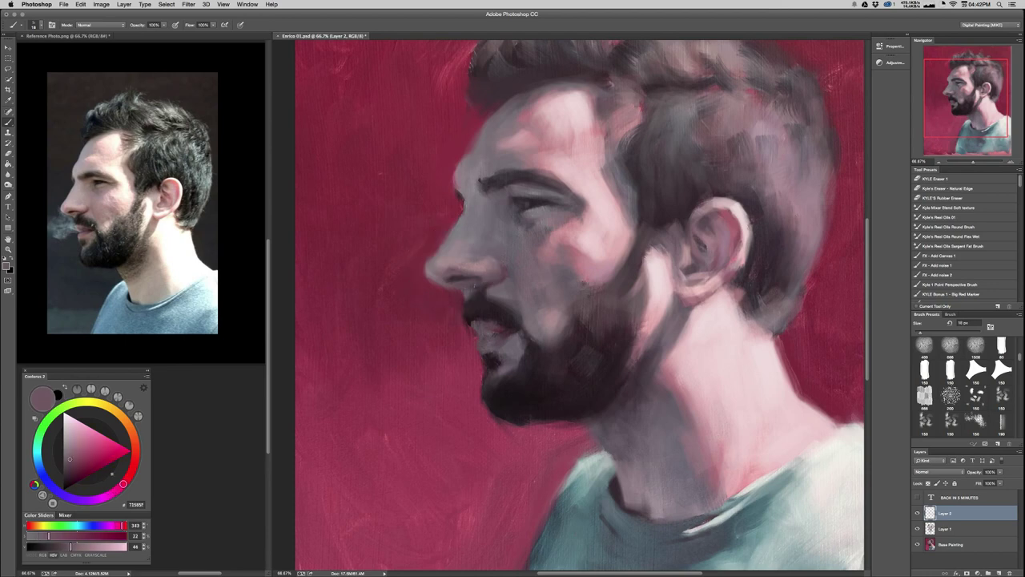
alt+click(477, 269)
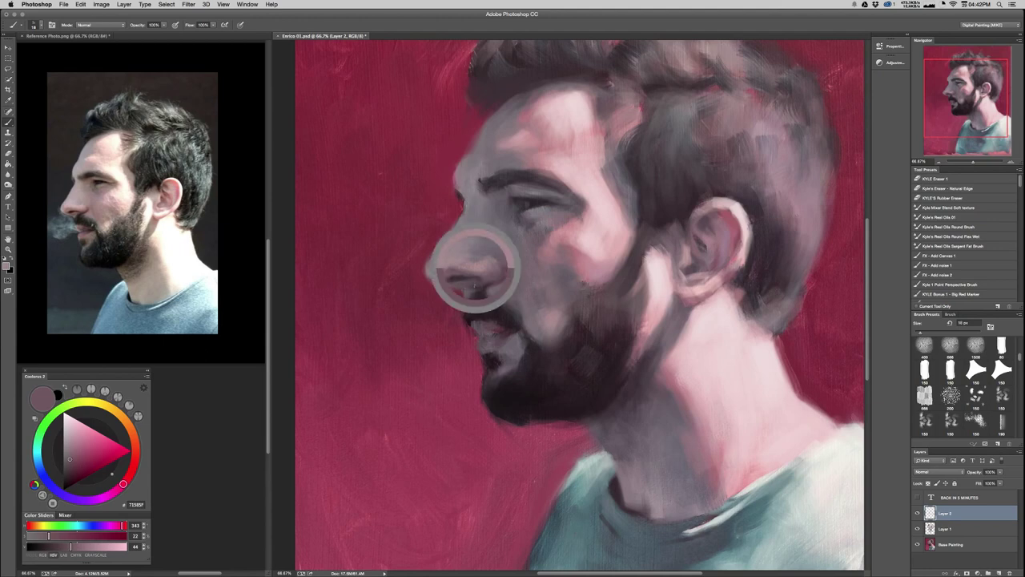
drag(438, 243, 446, 244)
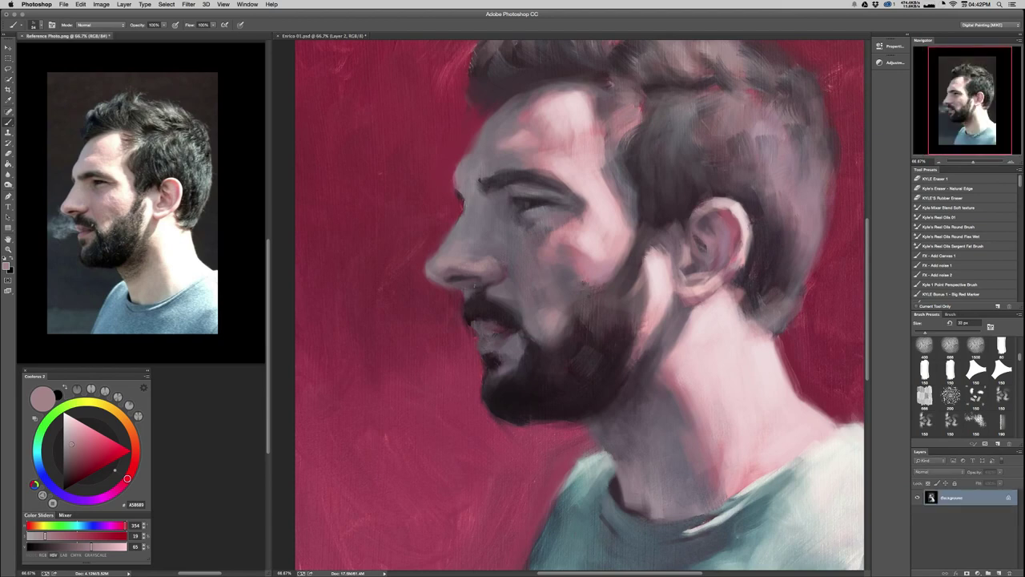
Check the whole portrait, then clean up the edge where the neck meets the shoulder with sampled pale pink and background crimson.
key(super+minus)
key(super+minus)
key(super+minus)
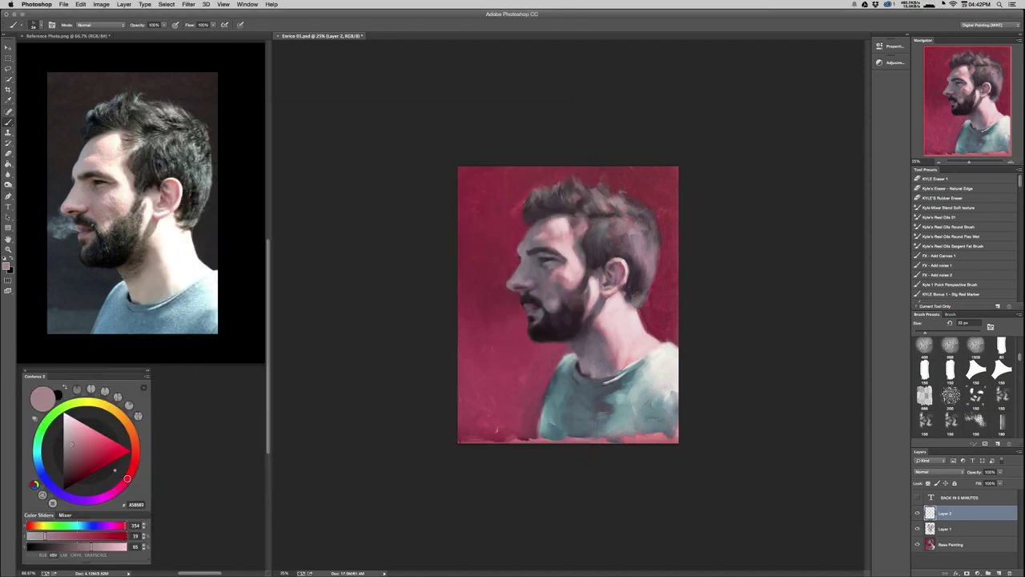
key(super+equal)
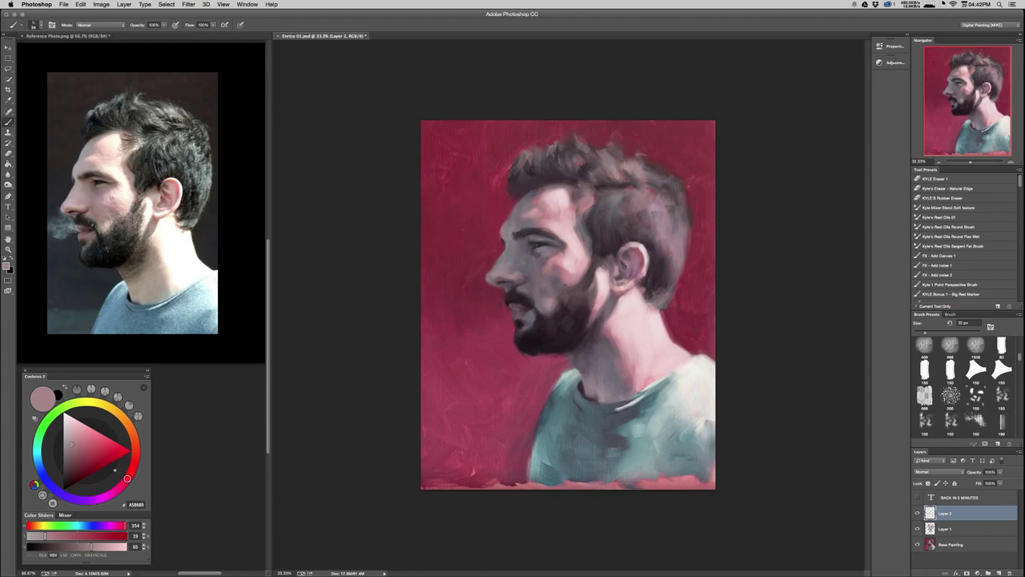
alt+click(498, 212)
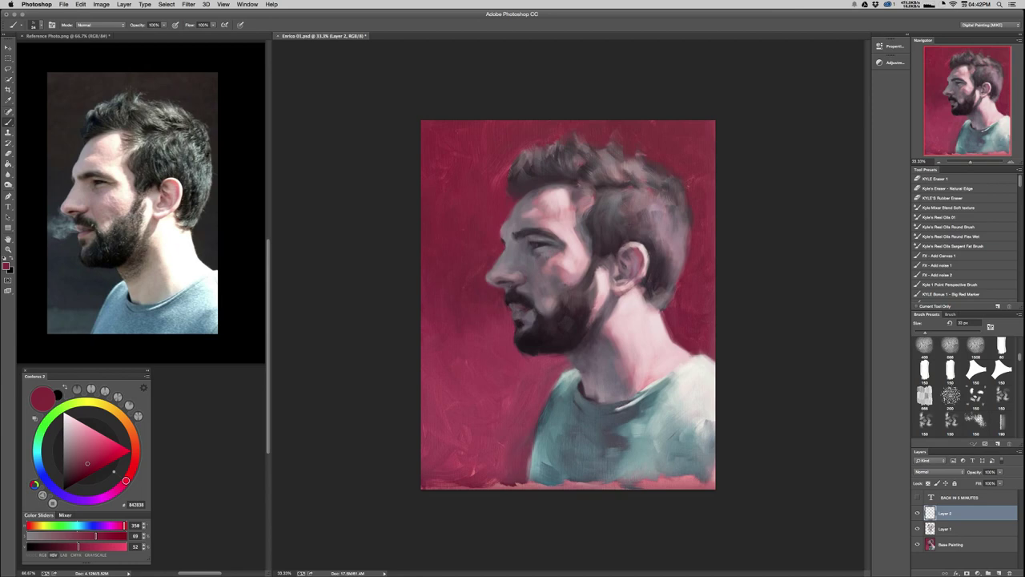
alt+click(647, 338)
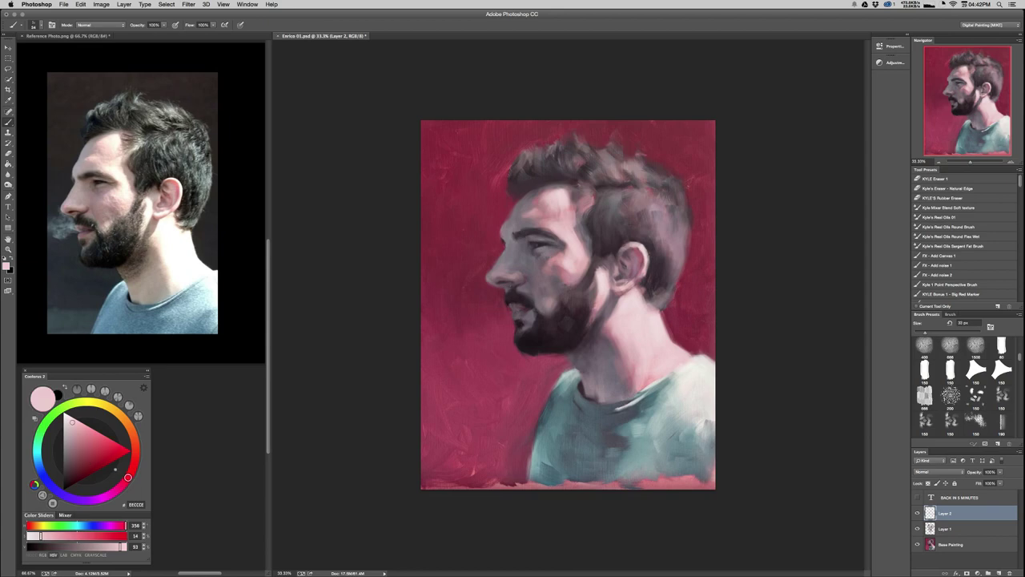
drag(670, 352, 690, 354)
alt+click(695, 330)
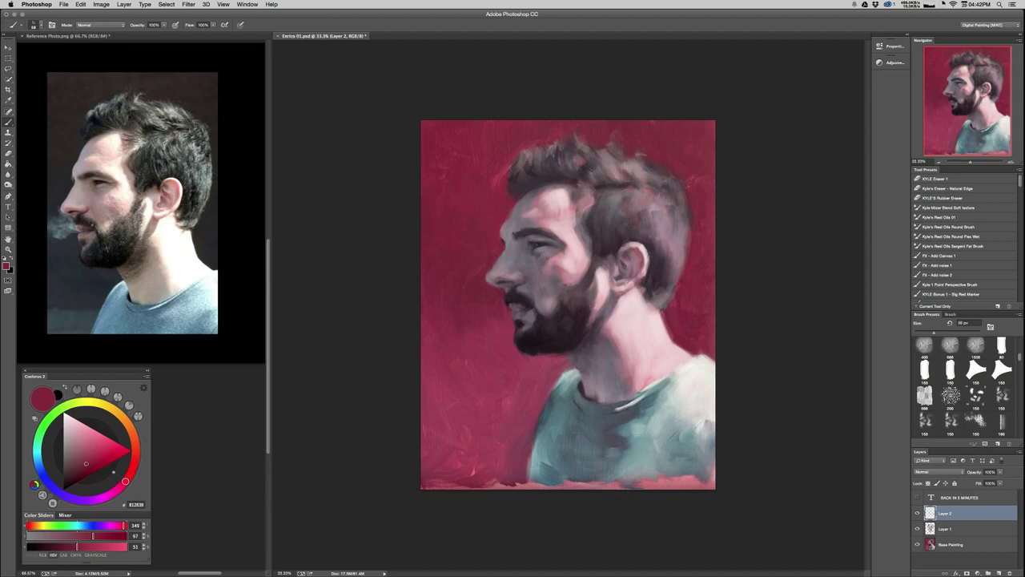
Save the painting, and merge Layer 2 down before adding a new empty layer above the merged one.
key(super+s)
key(super+e)
click(1000, 573)
Mix a pale pink from the sampled background crimson and enlarge the brush, undoing the trial strokes in front of the face.
alt+click(486, 226)
drag(87, 461, 76, 427)
key(bracketright)
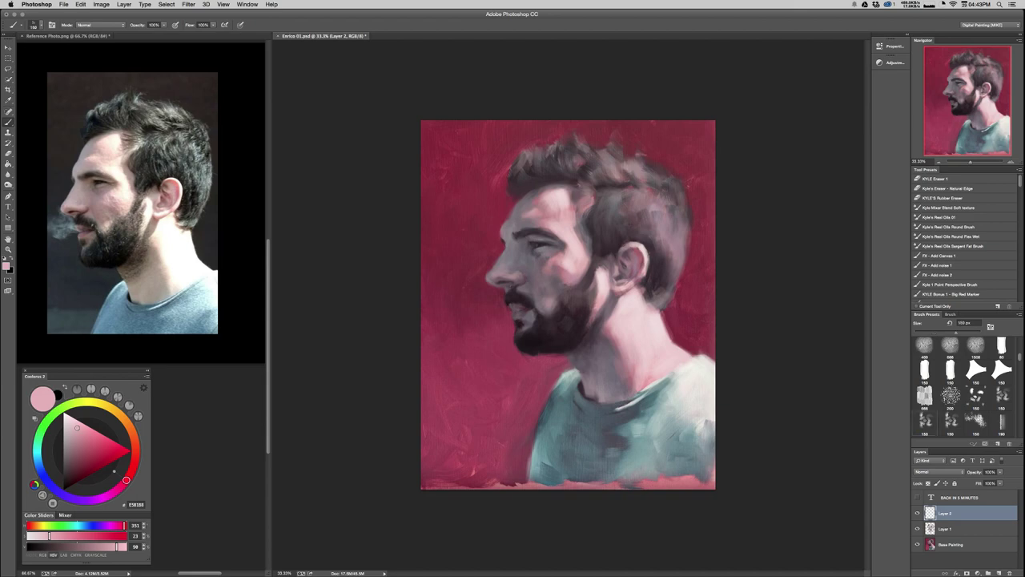
mouse_move(463, 307)
mouse_down()
mouse_move(487, 340)
mouse_move(489, 370)
mouse_up()
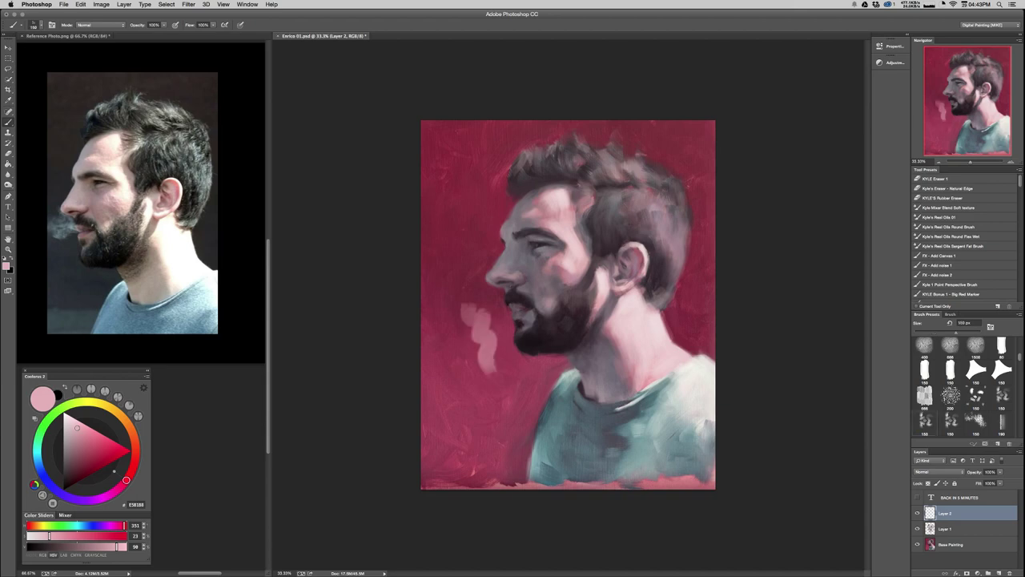
key(ctrl+z)
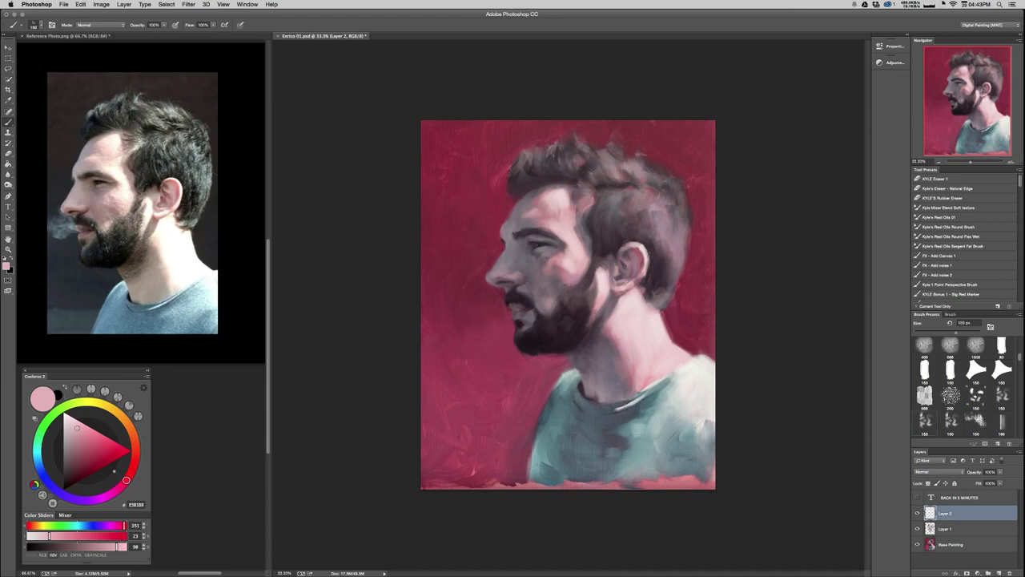
drag(472, 267, 489, 257)
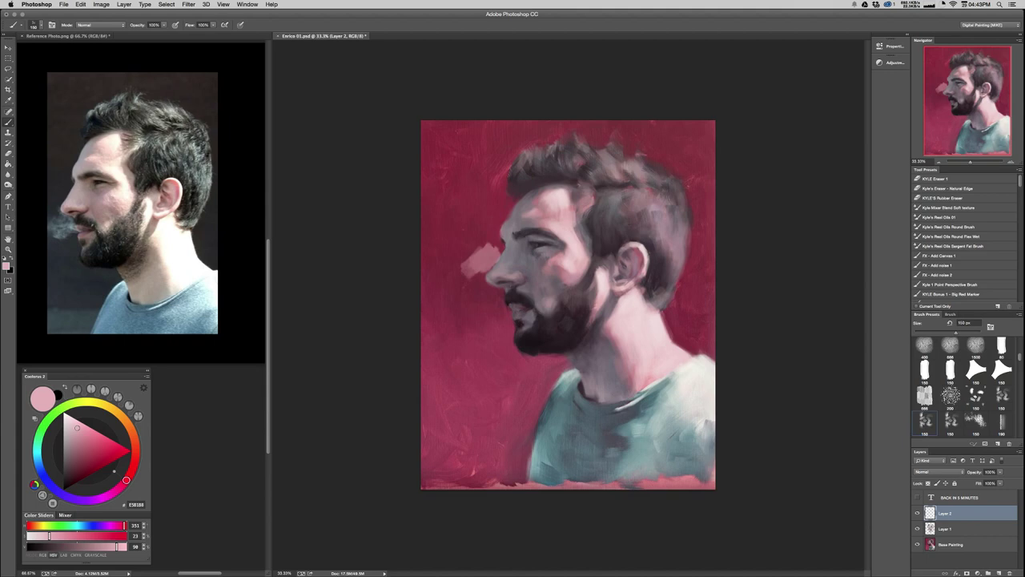
key(super+z)
drag(78, 428, 76, 425)
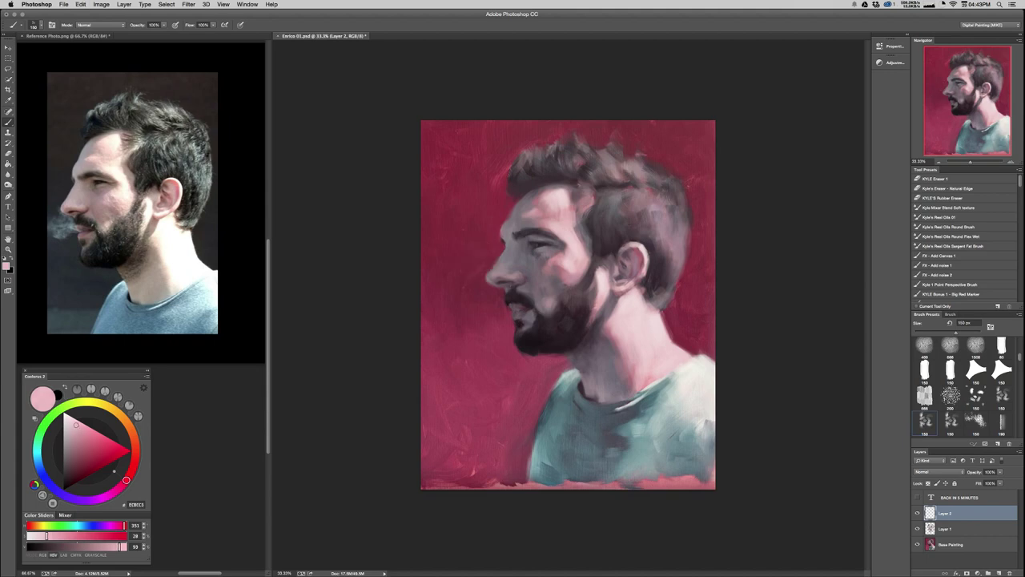
Look through the brush presets and try another one with a pale pink stroke behind the neck, undoing the stroke.
scroll(961, 385, up, 10)
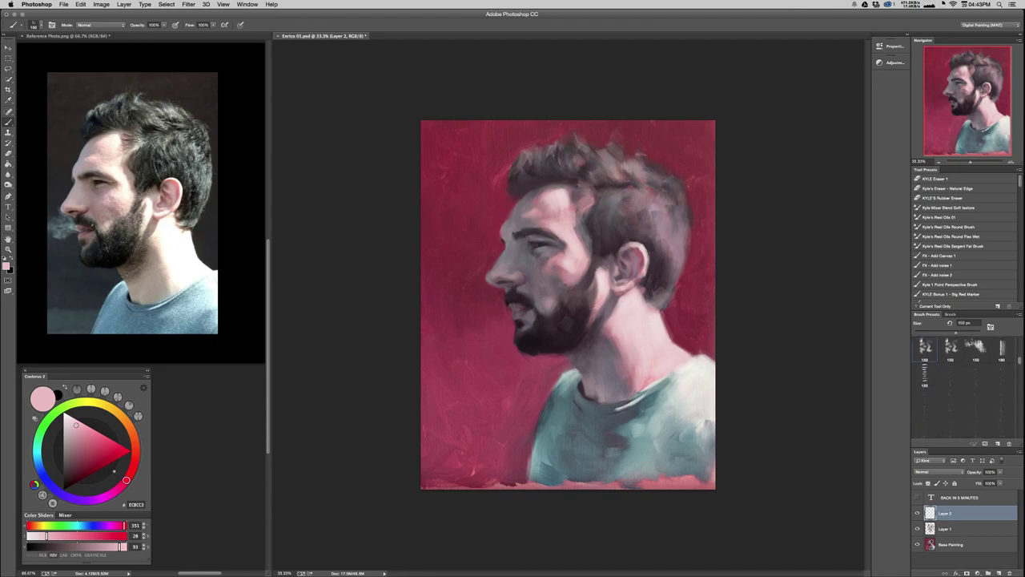
scroll(961, 384, down, 8)
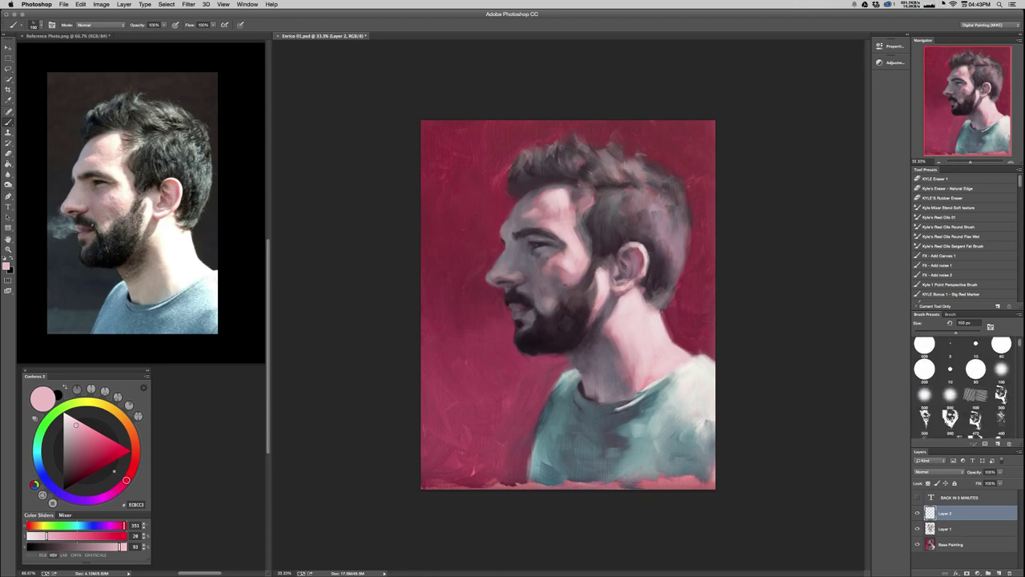
scroll(965, 384, down, 8)
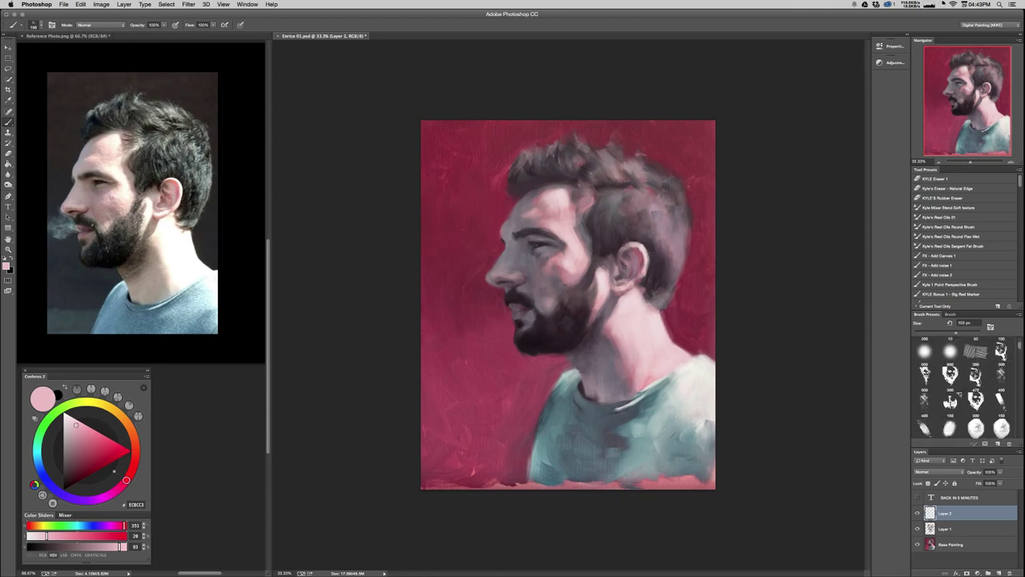
scroll(965, 384, up, 6)
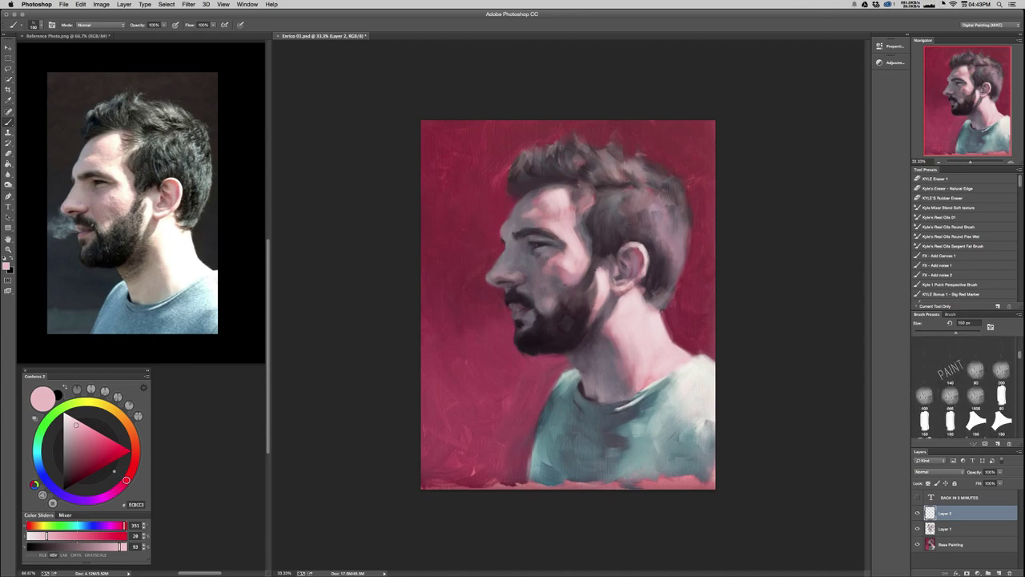
scroll(965, 385, down, 1)
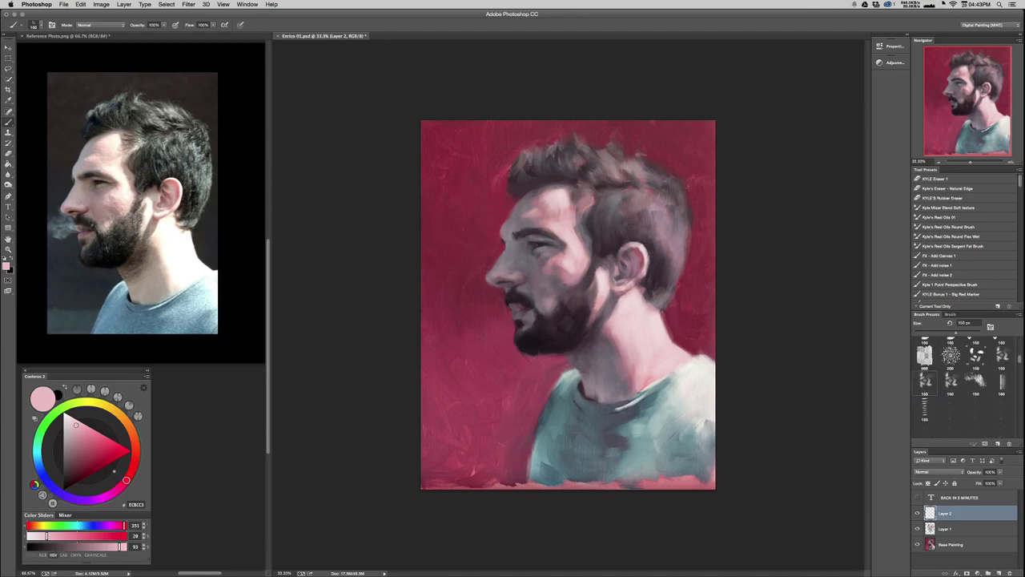
scroll(965, 384, up, 3)
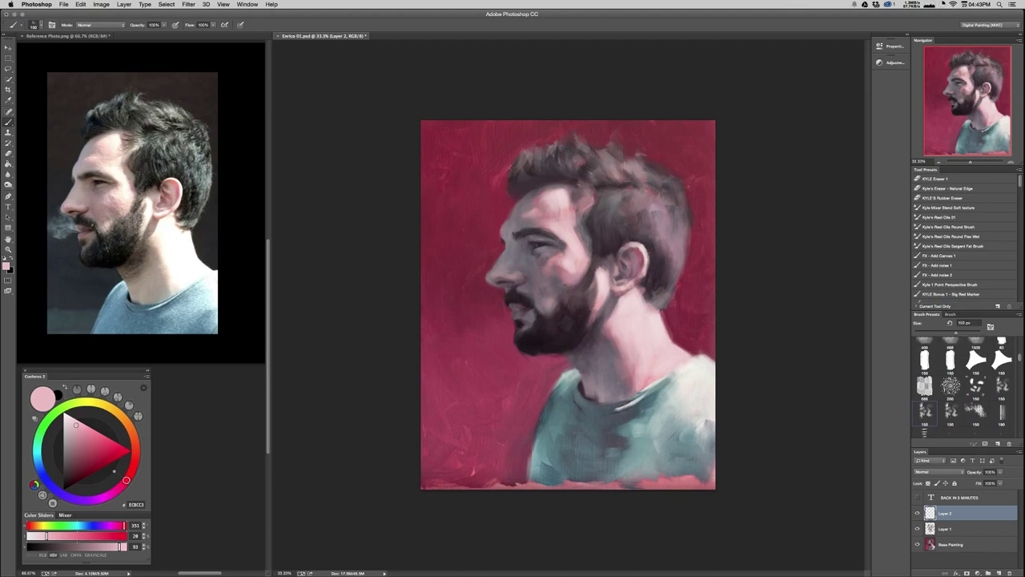
scroll(965, 384, up, 1)
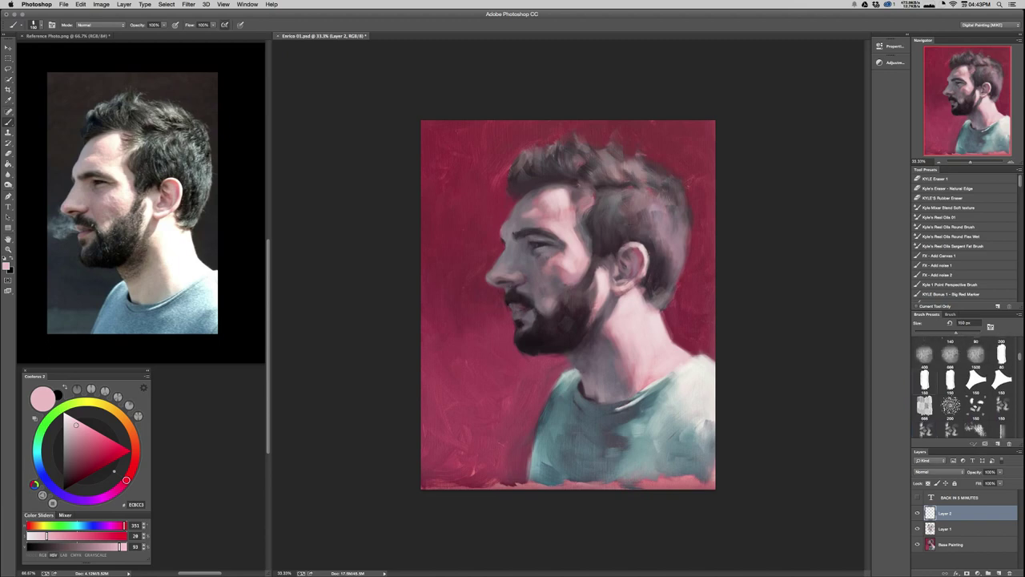
drag(688, 302, 700, 341)
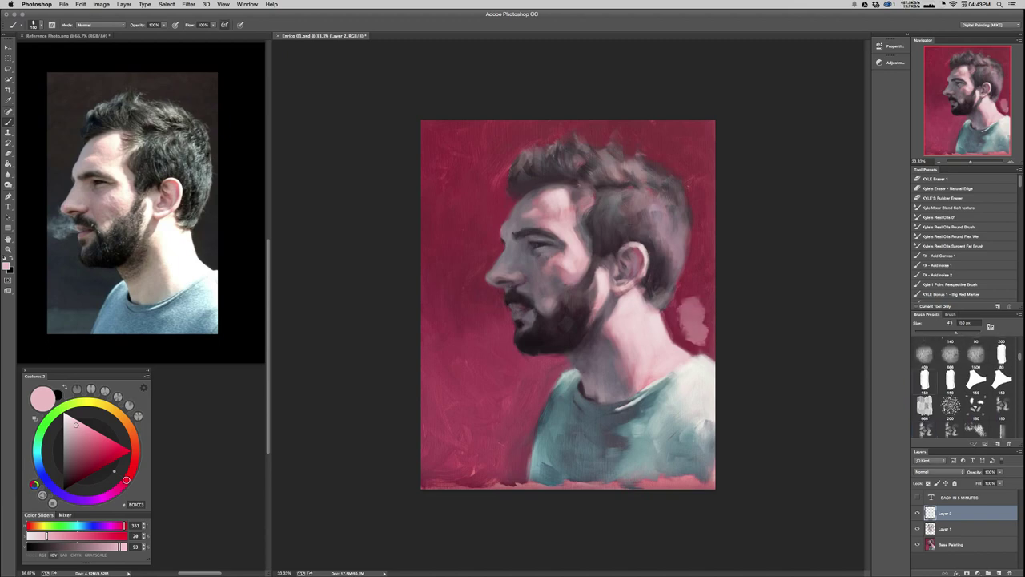
key(super+z)
Choose the second solid flat-edged 150 px brush preset and test it on the background behind the head, undoing the trial strokes.
click(949, 379)
drag(700, 298, 701, 332)
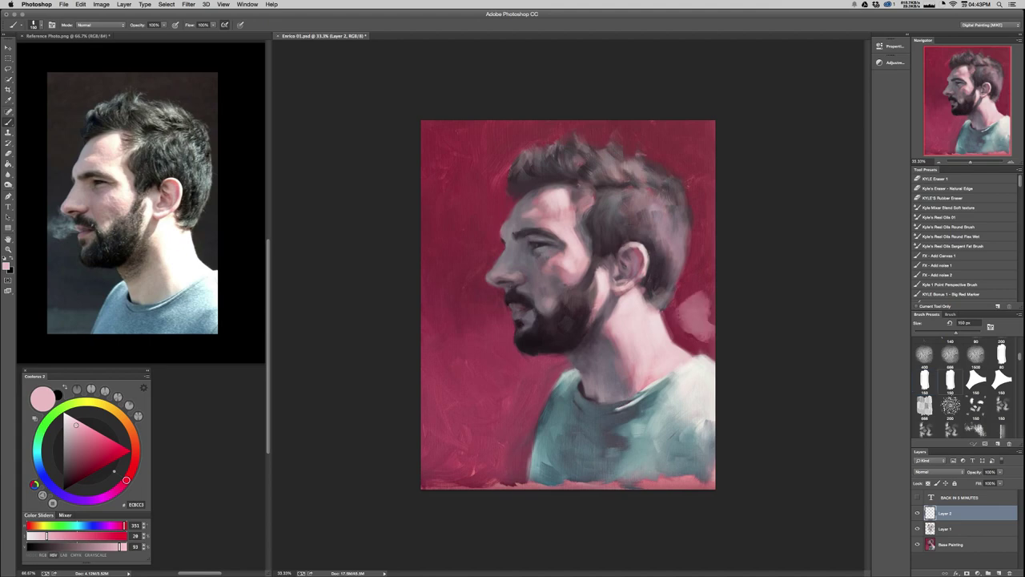
key(ctrl+z)
drag(706, 234, 689, 314)
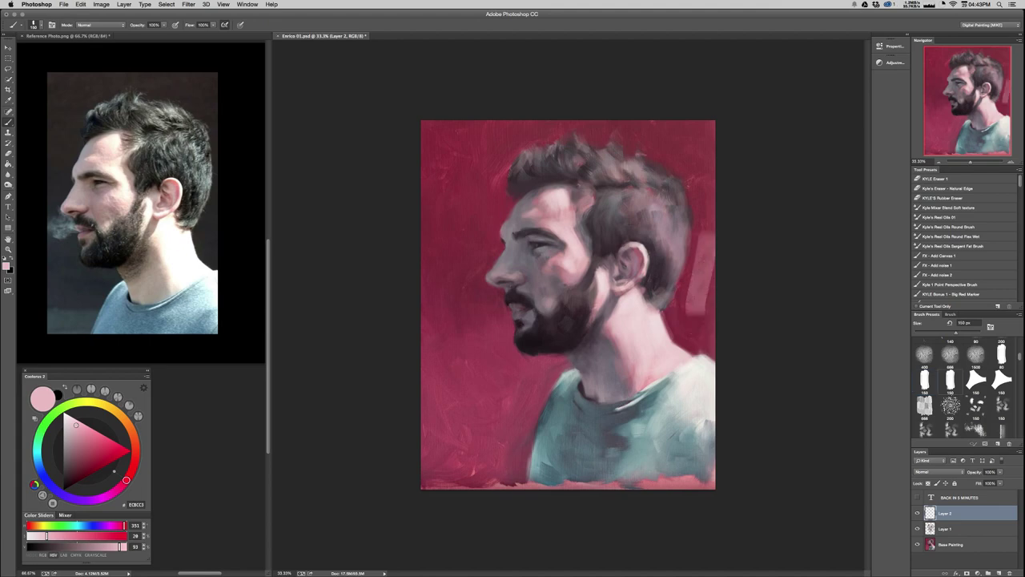
key(ctrl+z)
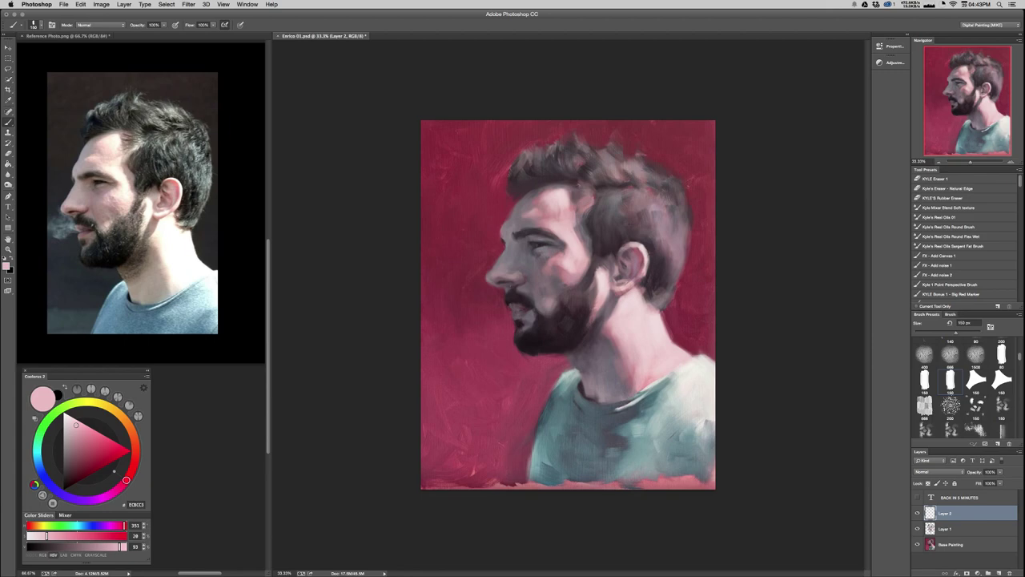
Raise the brush's minimum transfer opacity under pen pressure to about 41% and test it behind the head, undoing the stroke.
click(951, 314)
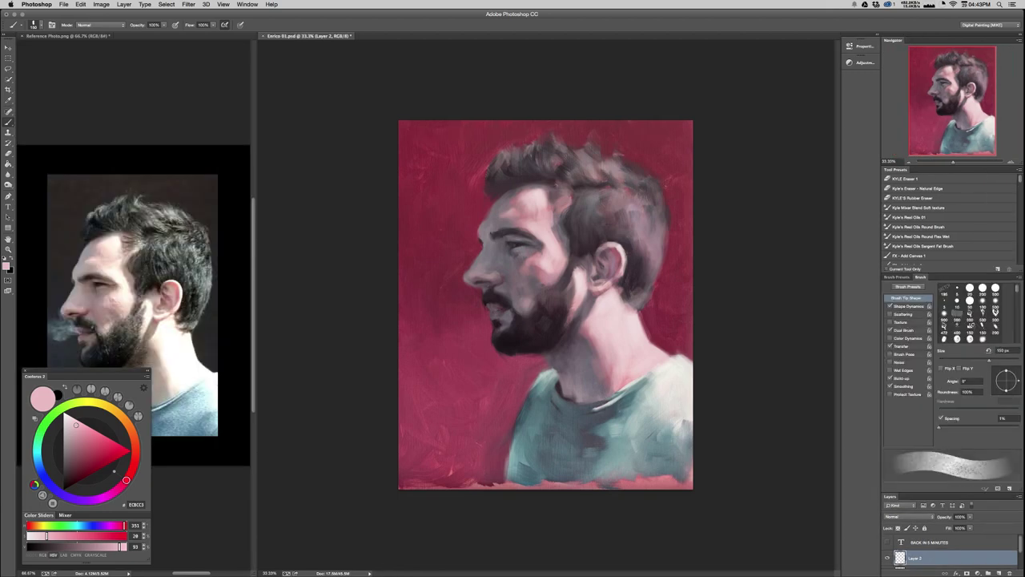
click(904, 330)
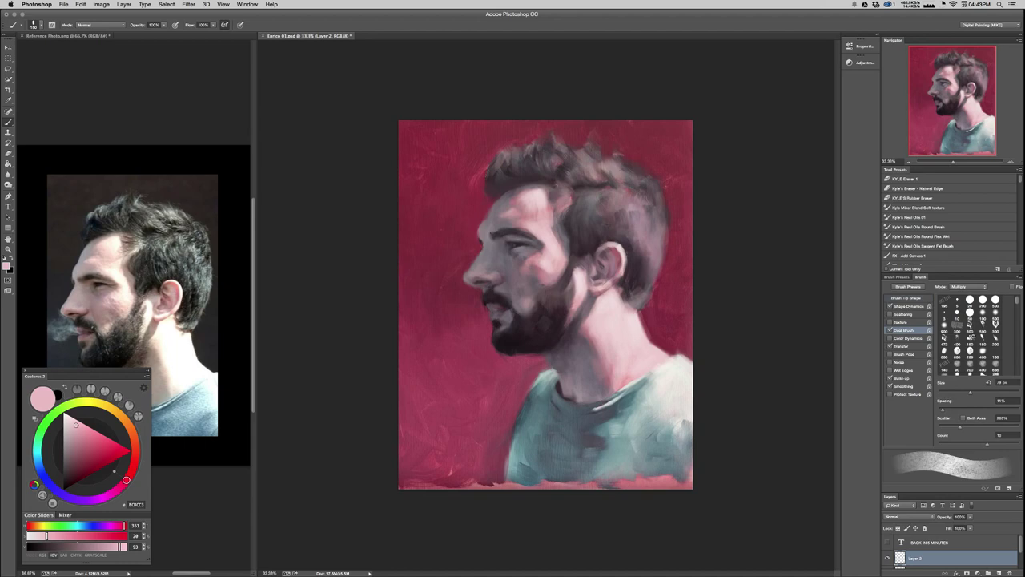
click(902, 345)
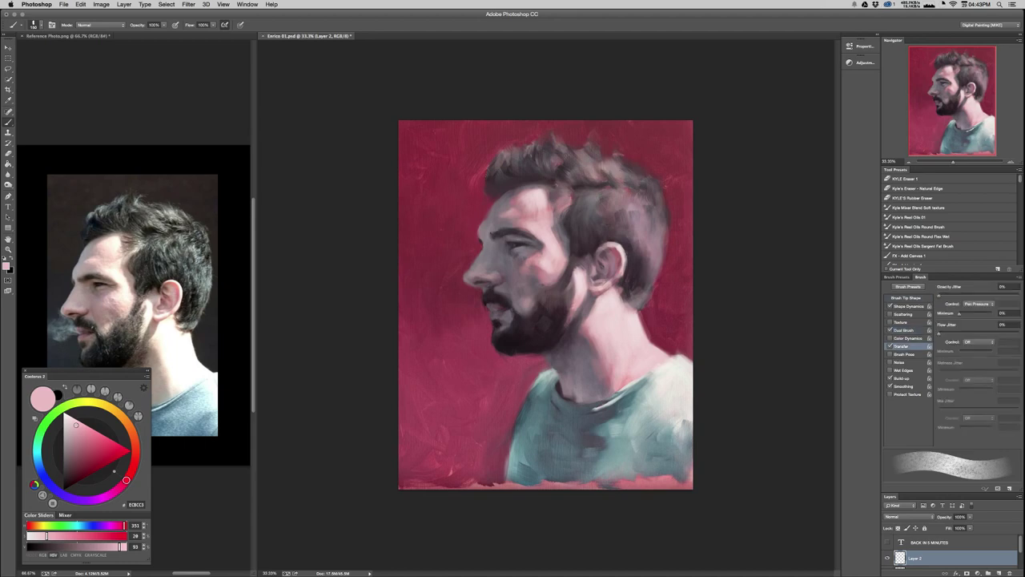
drag(970, 314, 977, 314)
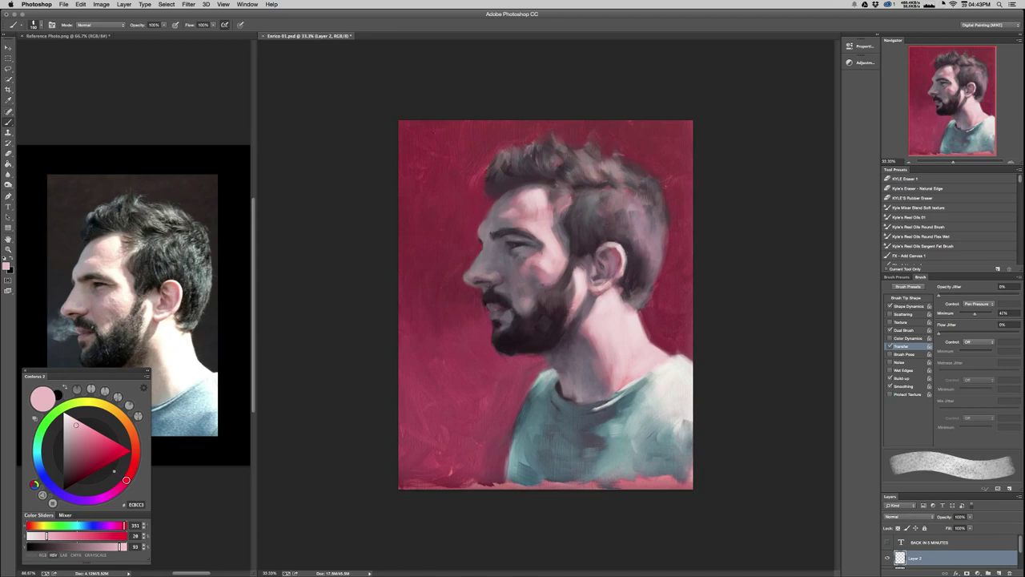
drag(689, 228, 655, 319)
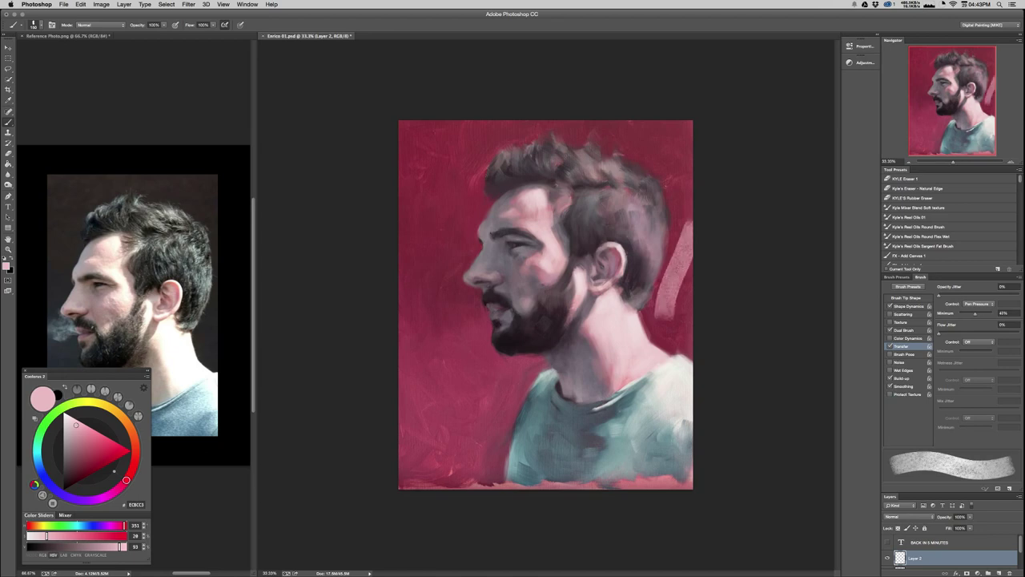
key(ctrl+z)
key(ctrl+plus)
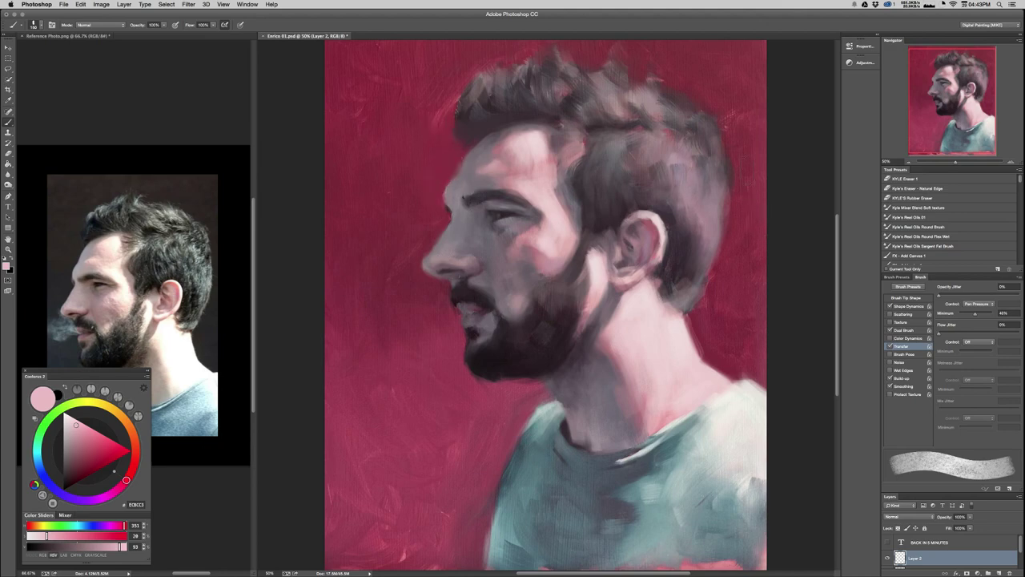
Paint textured pale pink strokes over the crimson background behind the head and above the back of the hair.
drag(727, 108, 686, 135)
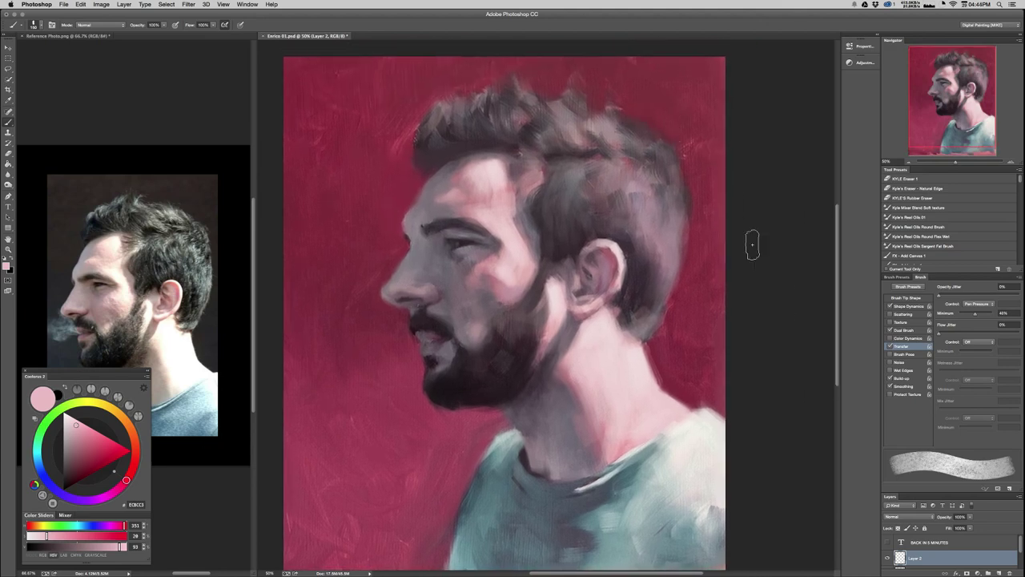
mouse_move(678, 126)
mouse_down()
mouse_move(732, 188)
mouse_move(702, 116)
mouse_move(728, 235)
mouse_move(731, 217)
mouse_move(711, 272)
mouse_move(703, 156)
mouse_move(708, 236)
mouse_move(684, 312)
mouse_move(690, 280)
mouse_move(719, 264)
mouse_move(685, 156)
mouse_move(695, 210)
mouse_move(690, 128)
mouse_up()
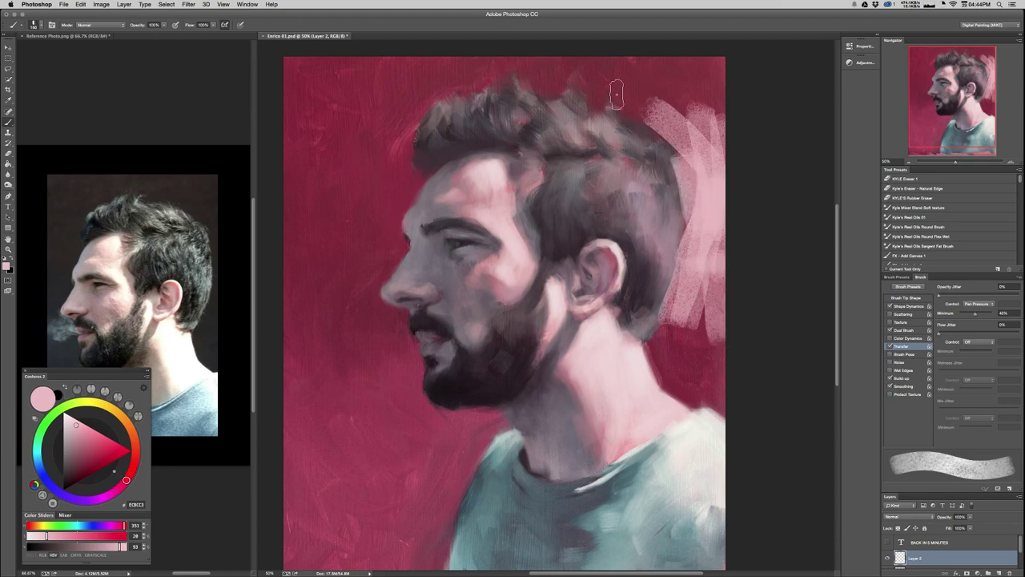
mouse_move(622, 91)
mouse_down()
mouse_move(700, 152)
mouse_move(667, 87)
mouse_move(726, 137)
mouse_move(692, 128)
mouse_move(689, 72)
mouse_move(727, 122)
mouse_move(681, 54)
mouse_move(673, 84)
mouse_move(700, 146)
mouse_move(632, 72)
mouse_up()
mouse_move(699, 222)
mouse_down()
mouse_move(677, 168)
mouse_move(708, 239)
mouse_move(690, 265)
mouse_move(702, 330)
mouse_move(661, 310)
mouse_move(657, 333)
mouse_move(682, 318)
mouse_move(671, 327)
mouse_move(682, 356)
mouse_up()
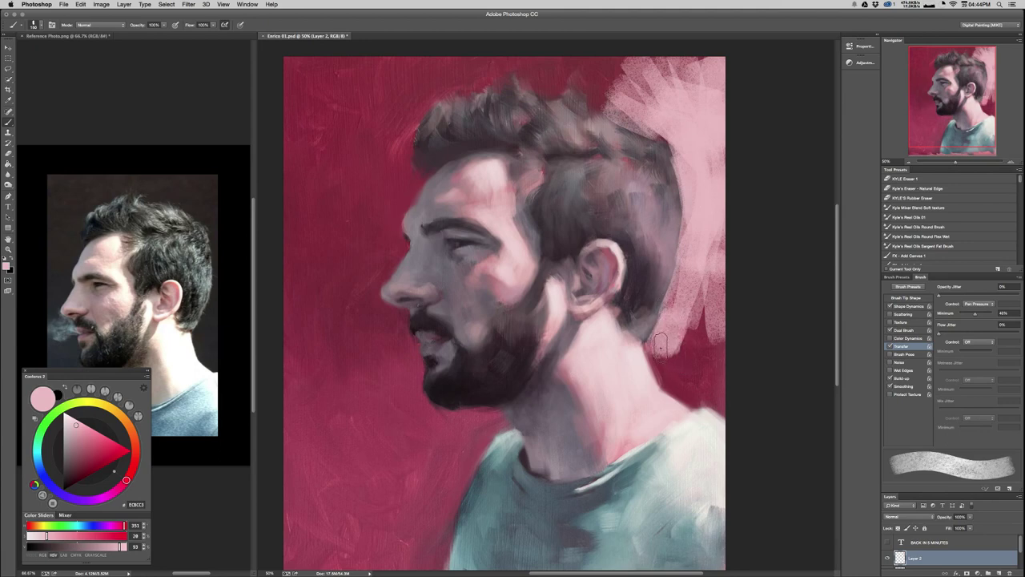
Fill the crimson background behind the neck down to the shoulder with pale pink, enlarging the brush to 217 px.
mouse_move(660, 344)
mouse_down()
mouse_move(651, 345)
mouse_move(670, 377)
mouse_move(662, 360)
mouse_move(706, 406)
mouse_move(696, 342)
mouse_move(708, 392)
mouse_move(719, 306)
mouse_up()
mouse_move(710, 357)
mouse_down()
mouse_move(719, 379)
mouse_move(720, 307)
mouse_up()
mouse_move(684, 319)
mouse_down()
mouse_move(709, 319)
mouse_move(705, 374)
mouse_move(713, 312)
mouse_up()
mouse_move(713, 296)
mouse_down()
mouse_move(690, 330)
mouse_move(666, 327)
mouse_up()
mouse_move(690, 349)
mouse_down()
mouse_move(751, 408)
mouse_move(737, 405)
mouse_move(737, 381)
mouse_up()
drag(690, 267, 662, 319)
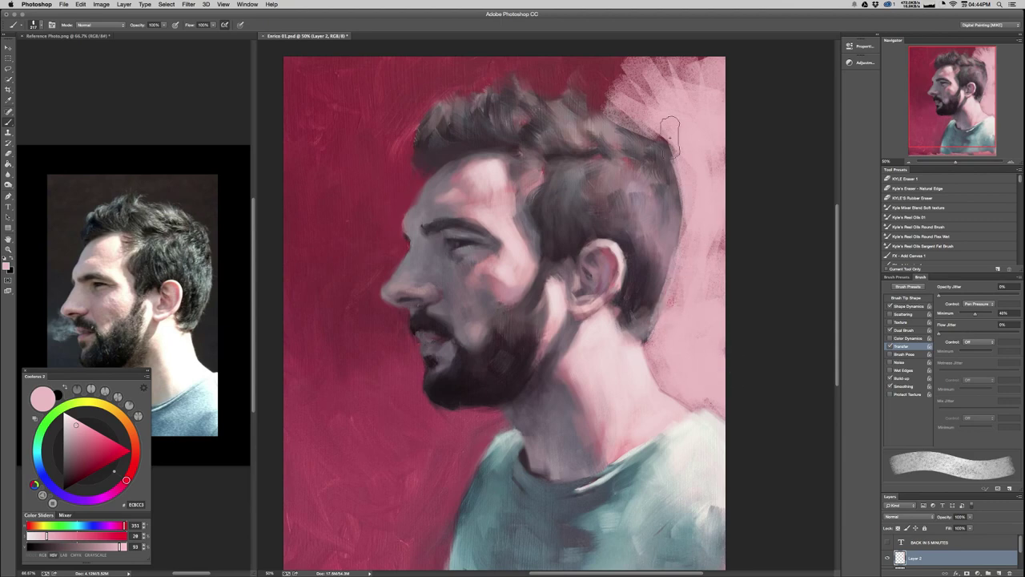
Refine the edge between the back of the hair and the pink background with sampled colours, undoing one stroke.
alt+click(657, 282)
mouse_move(647, 275)
mouse_down()
mouse_move(657, 302)
mouse_move(652, 243)
mouse_move(646, 345)
mouse_move(669, 326)
mouse_move(665, 245)
mouse_move(709, 347)
mouse_move(658, 324)
mouse_up()
alt+click(650, 279)
alt+click(698, 309)
key(super+z)
drag(672, 282, 658, 324)
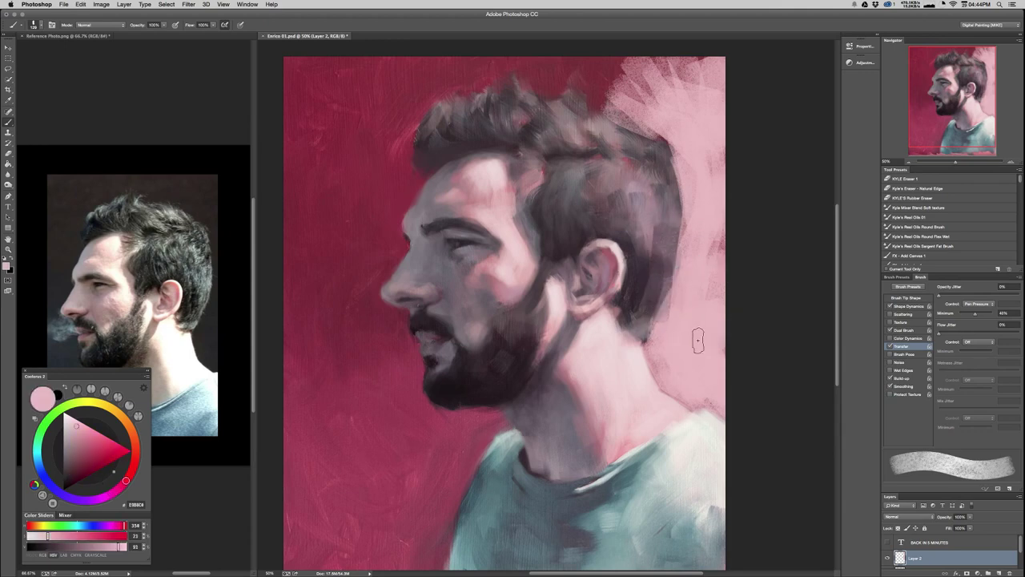
Sample the pale pink background and sweep it across the top of the canvas, over the hair toward the forehead.
key(super+minus)
key(super+minus)
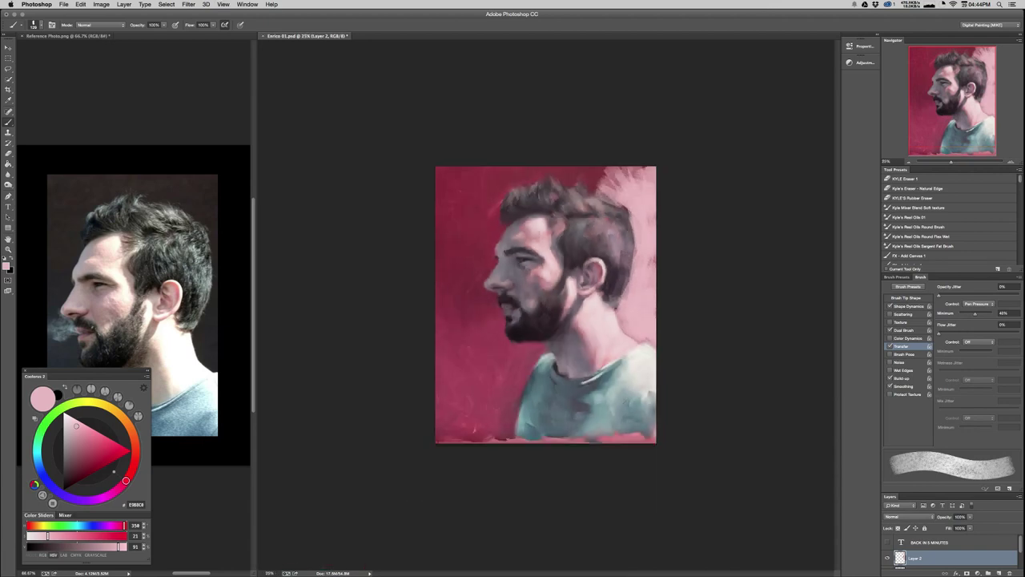
key(super+plus)
alt+click(677, 173)
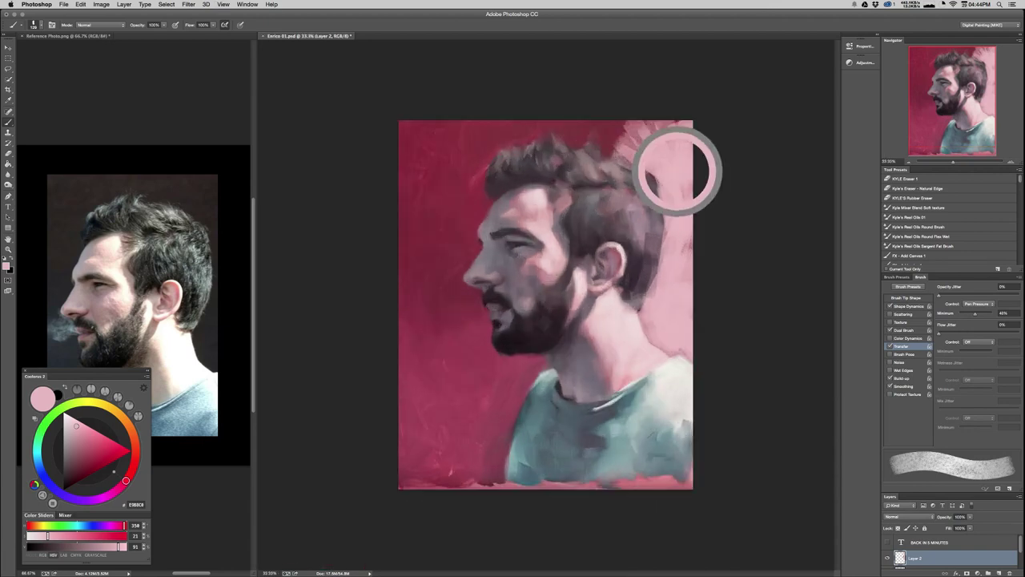
mouse_move(632, 144)
mouse_down()
mouse_move(598, 130)
mouse_move(626, 156)
mouse_move(685, 128)
mouse_move(646, 144)
mouse_move(686, 137)
mouse_move(567, 131)
mouse_up()
mouse_move(612, 134)
mouse_down()
mouse_move(565, 143)
mouse_move(551, 128)
mouse_move(612, 155)
mouse_move(500, 138)
mouse_move(478, 156)
mouse_up()
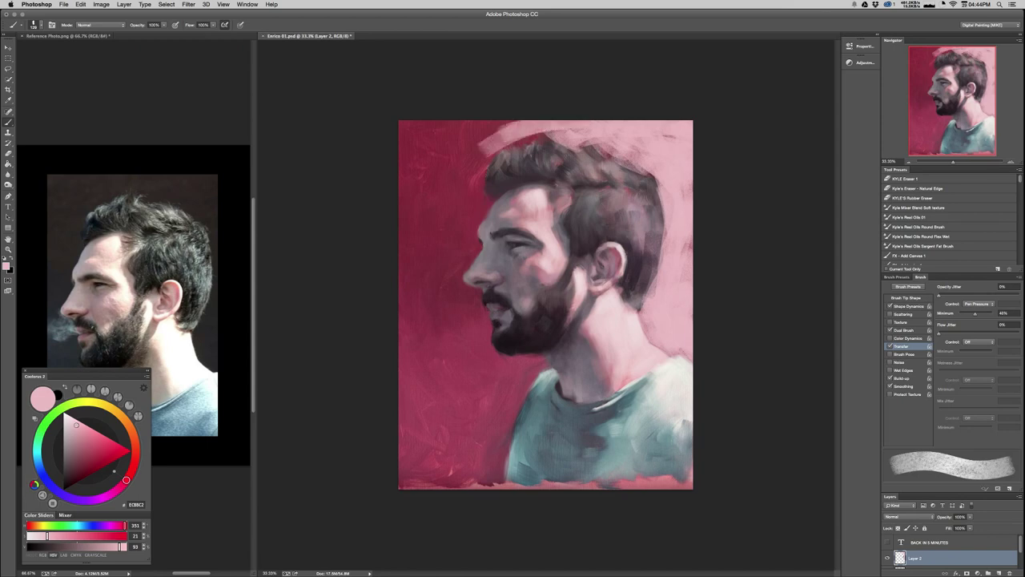
mouse_move(550, 130)
mouse_down()
mouse_move(520, 144)
mouse_move(527, 138)
mouse_move(487, 135)
mouse_move(451, 160)
mouse_move(471, 167)
mouse_up()
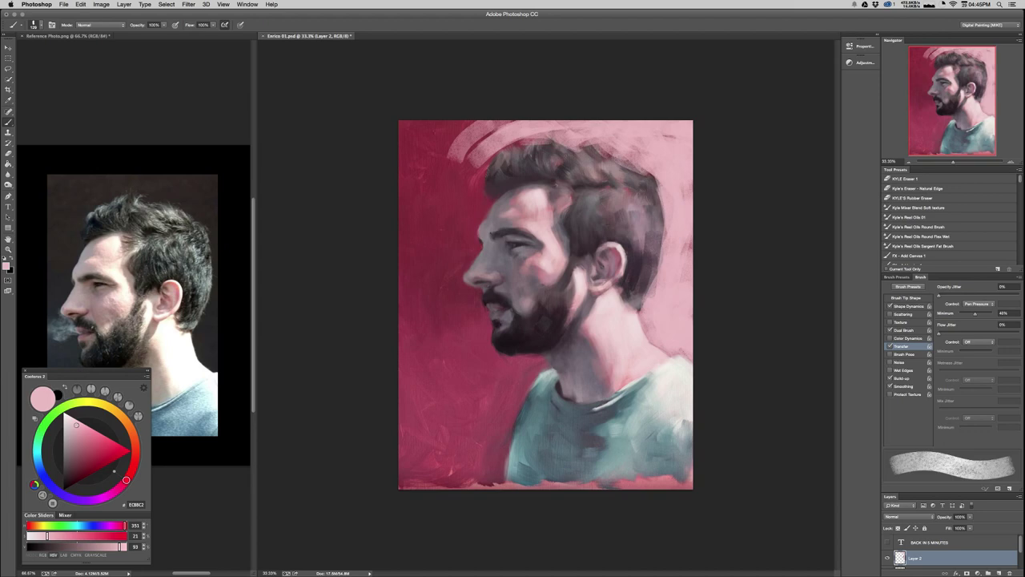
Enable Color Dynamics with 11% hue jitter on the brush, leaving Scattering off.
click(908, 306)
click(903, 314)
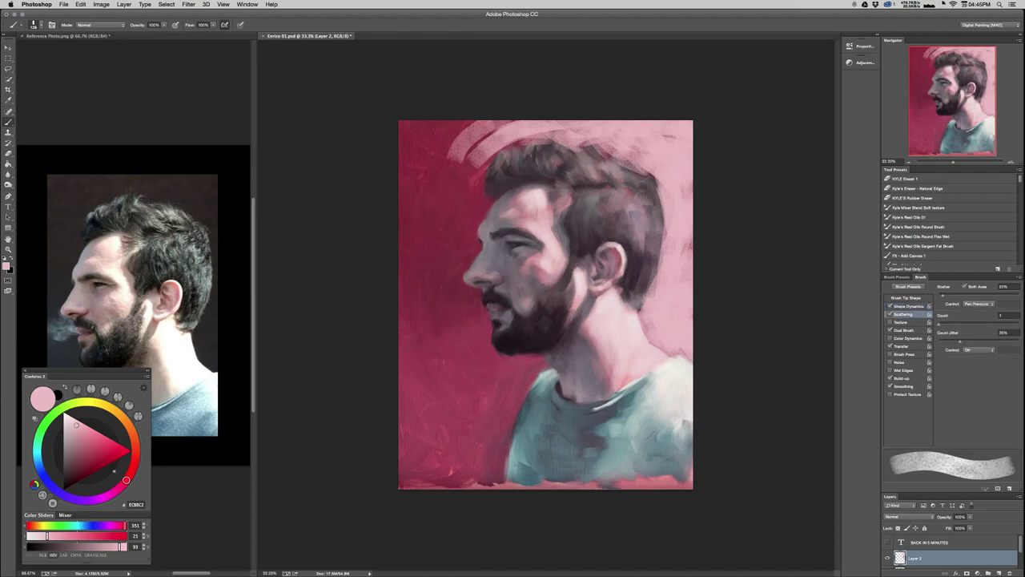
click(890, 314)
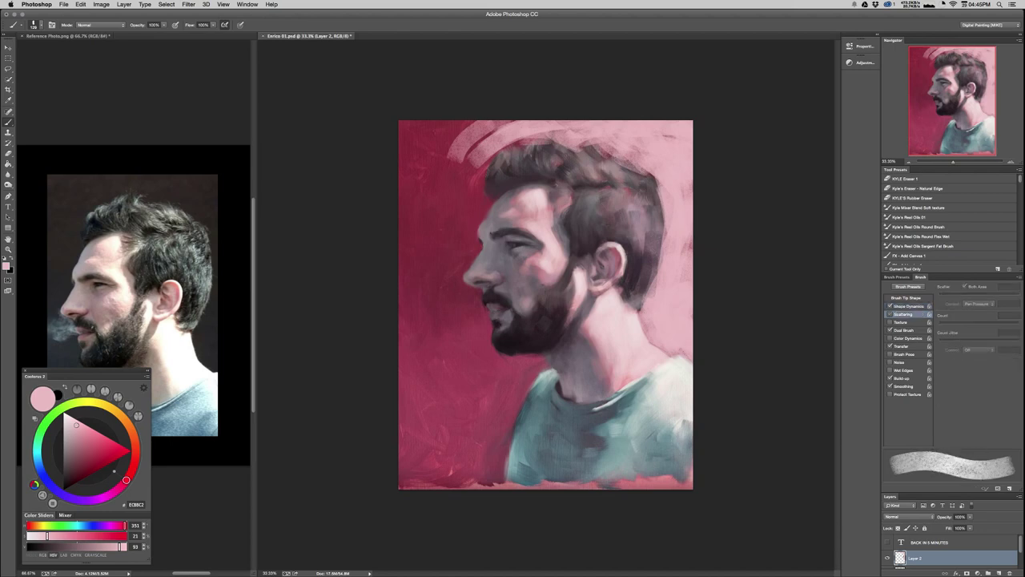
click(909, 338)
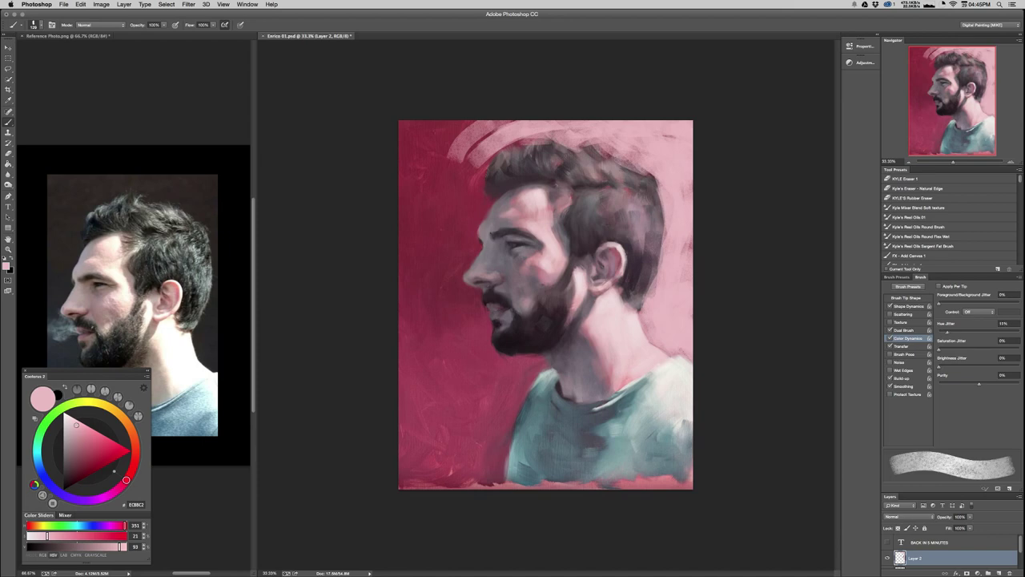
Paint hue-varied pink strokes around the front of the hair and down before the forehead, undoing the last stroke.
drag(490, 130, 458, 166)
drag(489, 133, 453, 180)
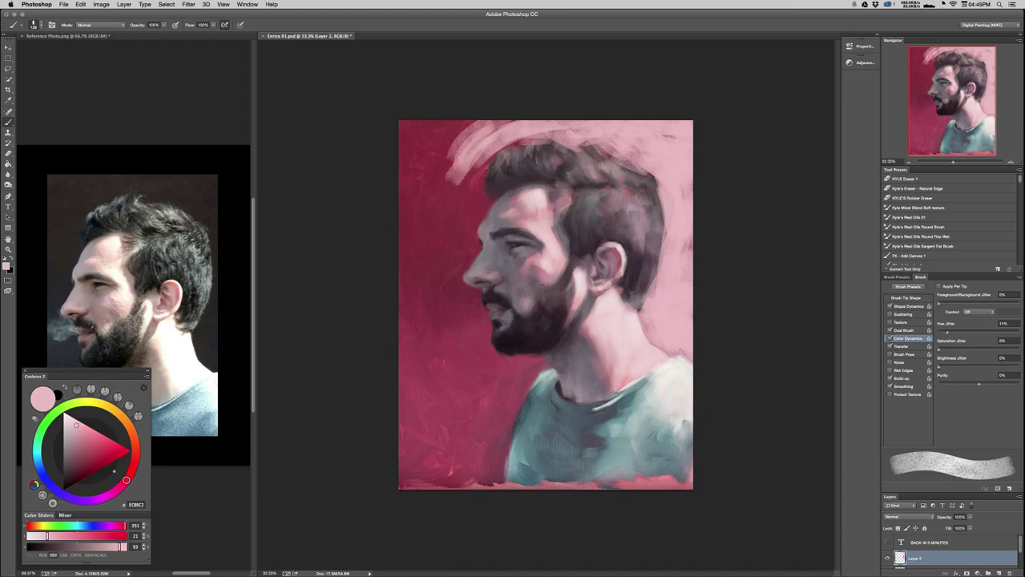
mouse_move(438, 133)
mouse_down()
mouse_move(519, 132)
mouse_move(473, 192)
mouse_up()
drag(485, 155, 463, 251)
key(super+z)
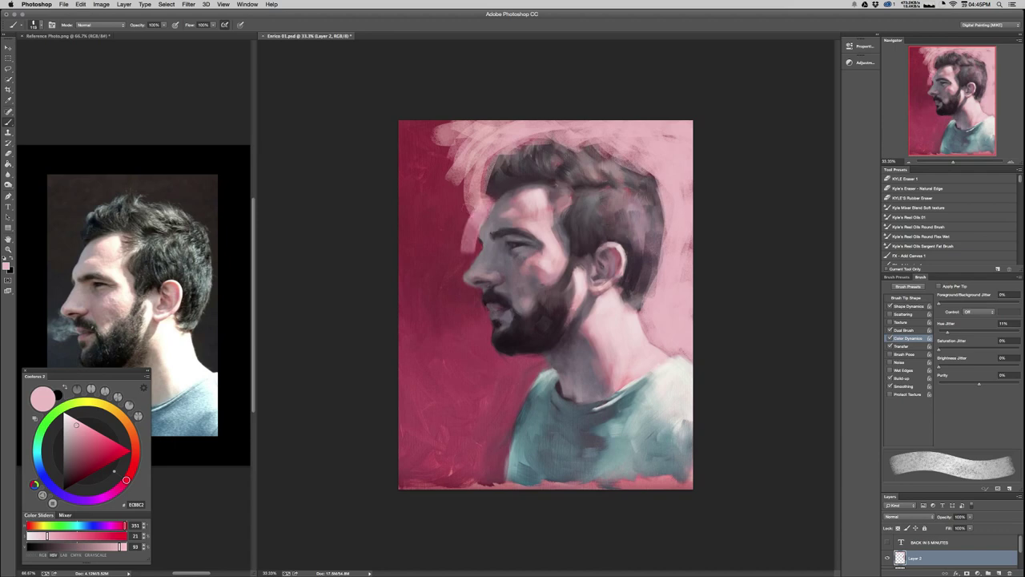
Cover the crimson in the upper-left corner of the canvas with broad, varied pink strokes.
mouse_move(452, 193)
mouse_down()
mouse_move(471, 224)
mouse_move(466, 215)
mouse_up()
drag(455, 173, 471, 209)
mouse_move(413, 184)
mouse_down()
mouse_move(462, 120)
mouse_move(442, 210)
mouse_up()
mouse_move(421, 135)
mouse_down()
mouse_move(435, 200)
mouse_move(459, 172)
mouse_move(460, 105)
mouse_up()
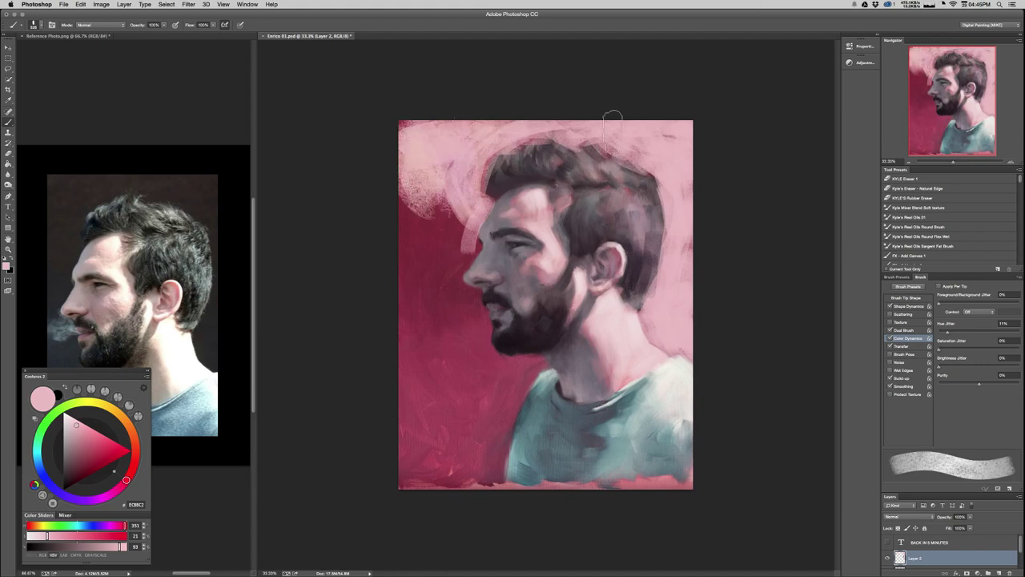
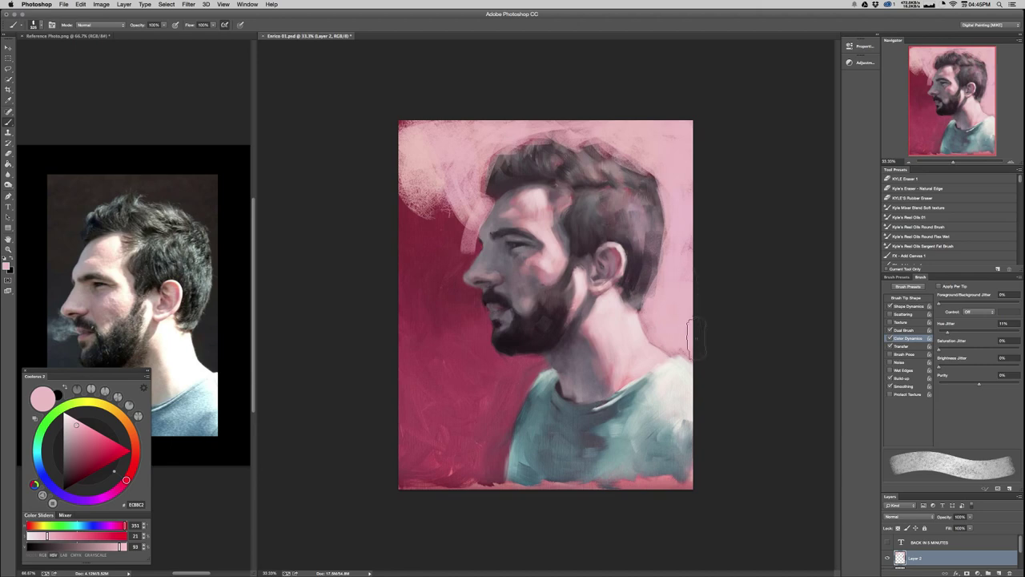
Reduce the brush size and extend the varied pink down the background in front of the forehead to nose level.
ctrl+alt+drag(664, 161, 653, 161)
mouse_move(463, 233)
mouse_down()
mouse_move(427, 189)
mouse_move(437, 229)
mouse_move(406, 212)
mouse_move(440, 272)
mouse_up()
drag(407, 173, 415, 265)
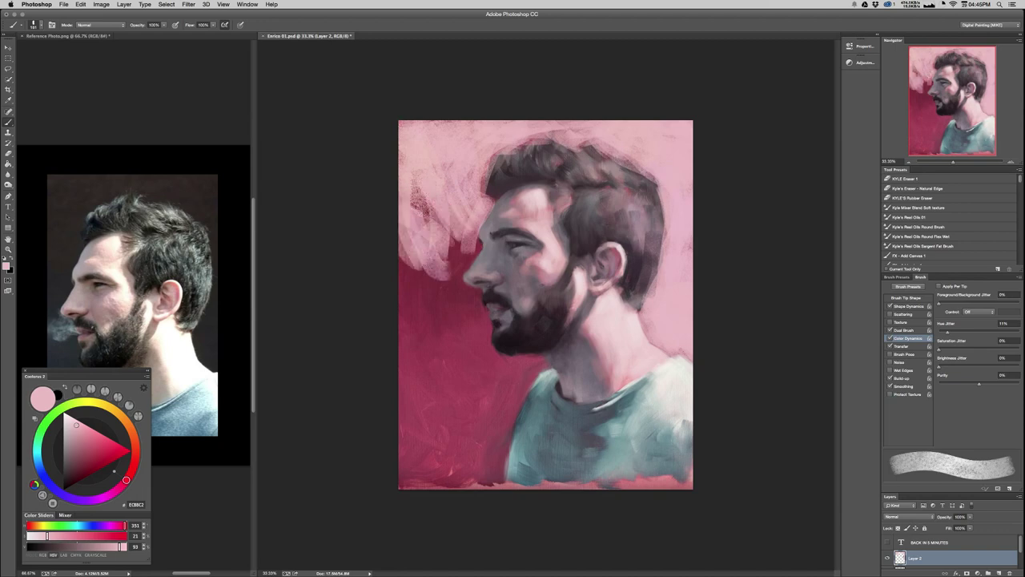
mouse_move(448, 181)
mouse_down()
mouse_move(425, 216)
mouse_move(420, 200)
mouse_move(436, 232)
mouse_move(449, 213)
mouse_move(464, 252)
mouse_up()
mouse_move(483, 170)
mouse_down()
mouse_move(474, 202)
mouse_move(487, 173)
mouse_up()
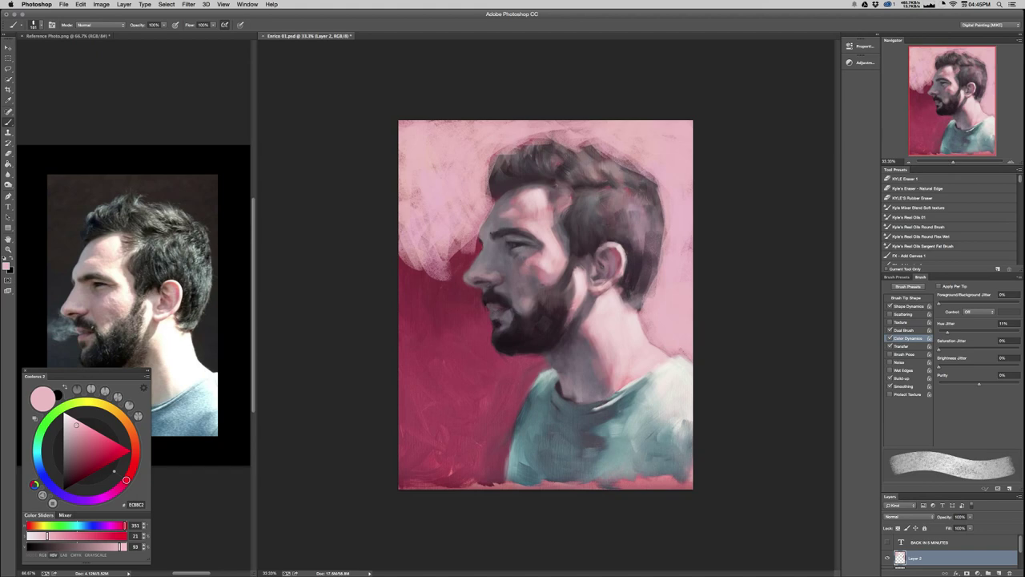
mouse_move(404, 197)
mouse_down()
mouse_move(416, 249)
mouse_move(453, 274)
mouse_move(429, 269)
mouse_move(404, 285)
mouse_up()
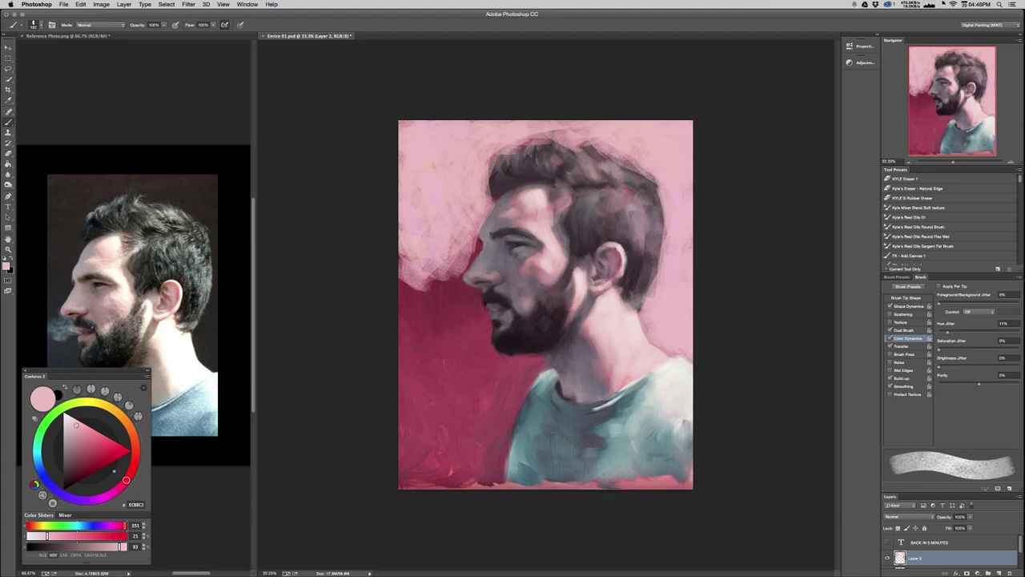
Paint pink up to the profile edge along the brow and nose with a smaller brush, undoing one stroke.
key(super+equal)
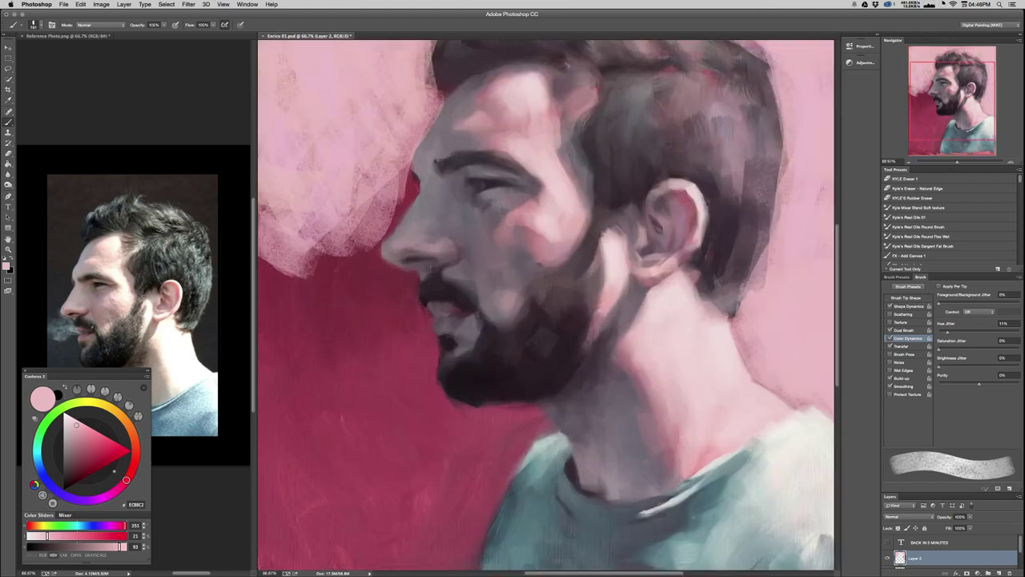
mouse_move(375, 169)
mouse_down()
mouse_move(354, 169)
mouse_move(415, 192)
mouse_move(411, 226)
mouse_move(378, 234)
mouse_up()
mouse_move(410, 183)
mouse_down()
mouse_move(359, 254)
mouse_move(389, 275)
mouse_up()
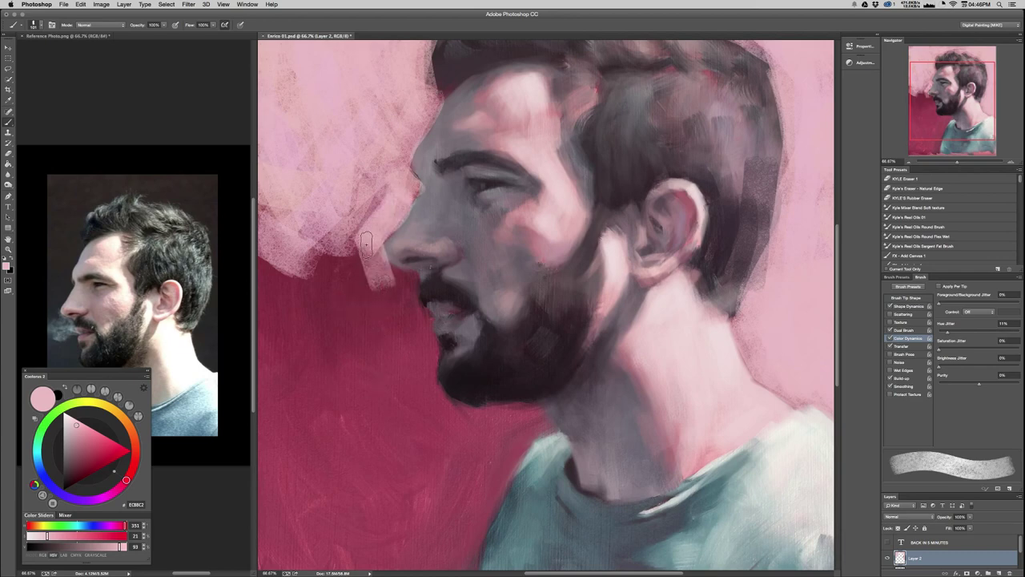
drag(373, 237, 385, 294)
key(super+z)
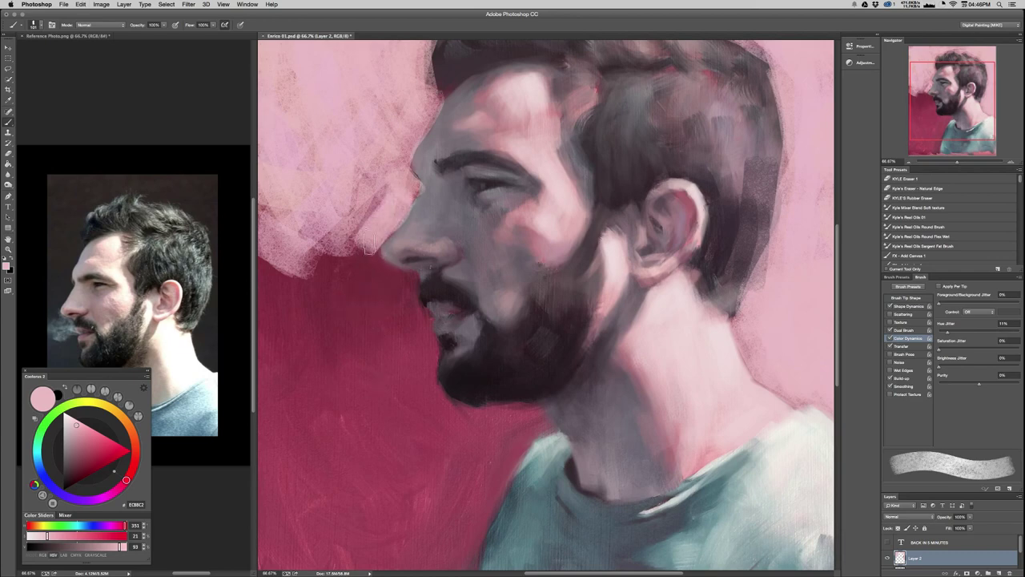
mouse_move(366, 248)
mouse_down()
mouse_move(391, 315)
mouse_move(360, 281)
mouse_up()
drag(320, 251, 360, 198)
drag(378, 187, 333, 274)
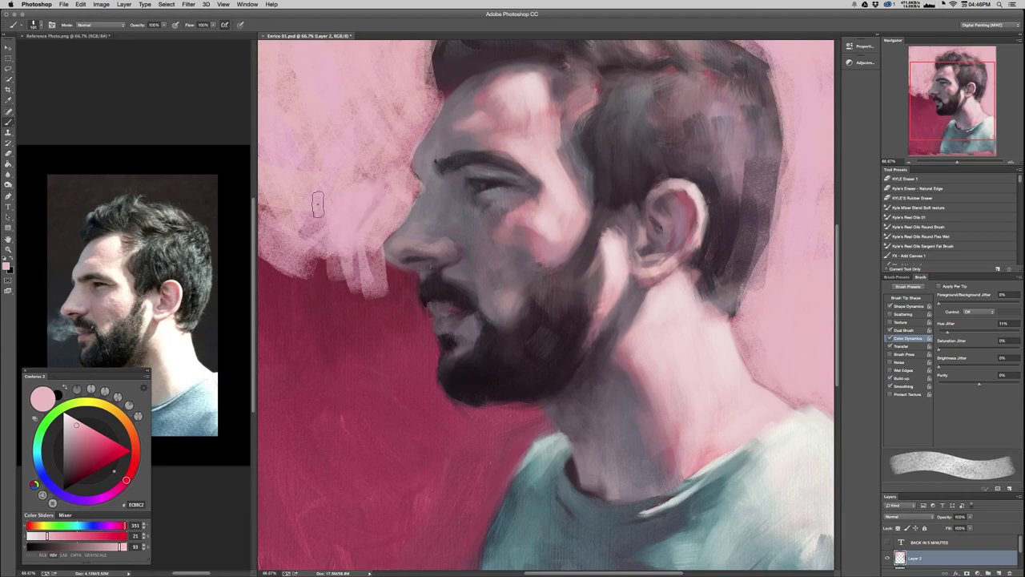
Extend the pink background below nose level to mouth height in front of the face, using a 200 px brush.
mouse_move(315, 201)
mouse_down()
mouse_move(333, 305)
mouse_move(362, 290)
mouse_move(443, 311)
mouse_up()
key(super+minus)
key(super+minus)
drag(418, 261, 405, 302)
mouse_move(403, 304)
mouse_down()
mouse_move(438, 309)
mouse_move(425, 282)
mouse_up()
mouse_move(414, 263)
mouse_down()
mouse_move(431, 295)
mouse_move(411, 284)
mouse_move(422, 322)
mouse_move(401, 265)
mouse_move(421, 330)
mouse_up()
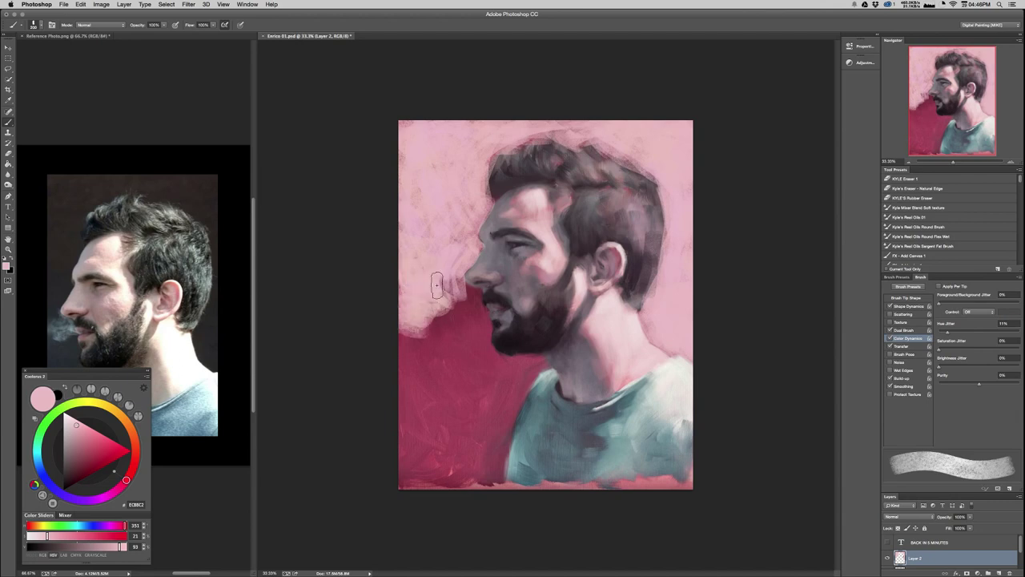
mouse_move(439, 281)
mouse_down()
mouse_move(426, 337)
mouse_move(439, 328)
mouse_move(466, 343)
mouse_up()
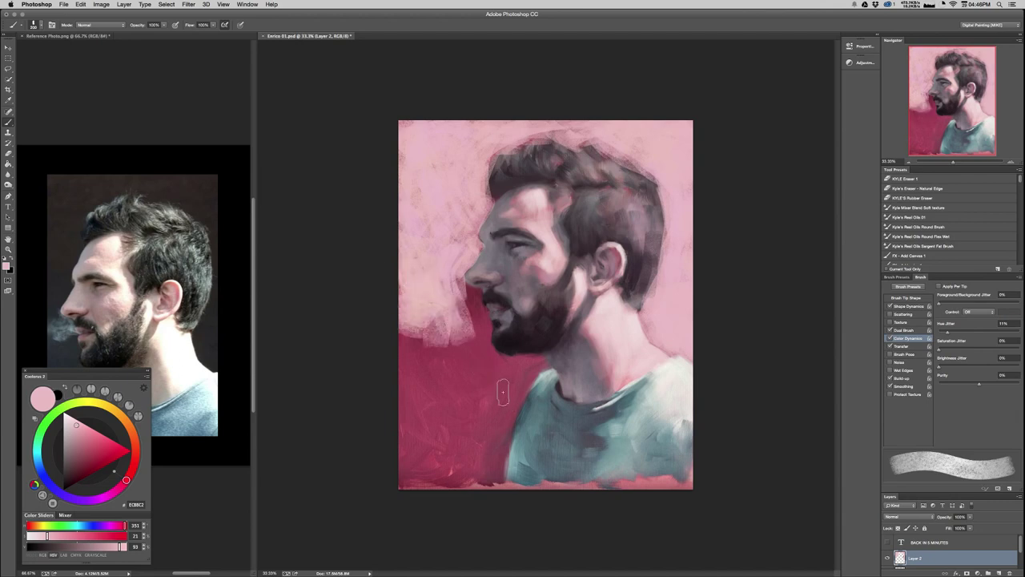
Paint pink in front of the lips and beard and down to chin level, undoing one stroke.
key(super+equal)
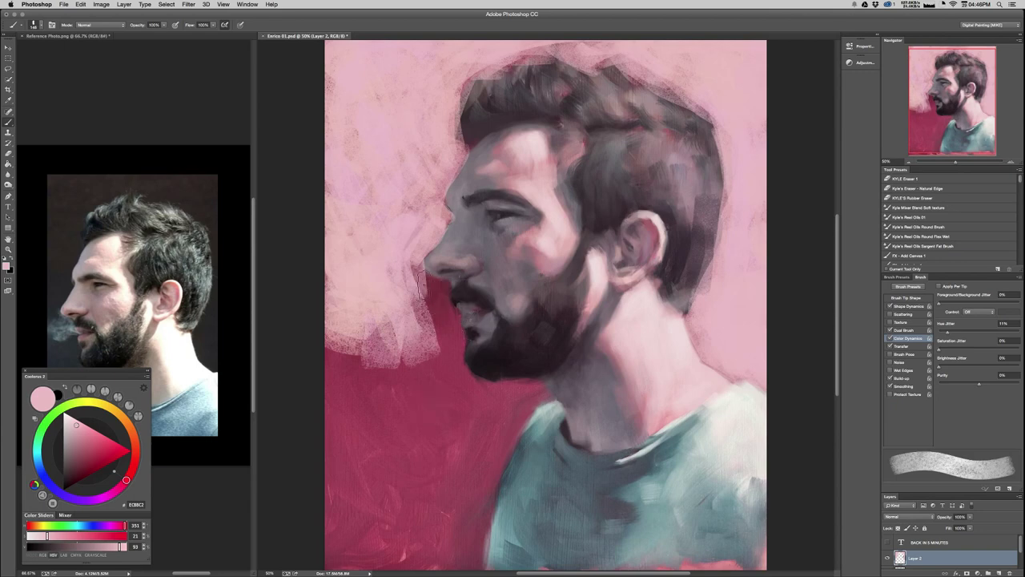
mouse_move(427, 293)
mouse_down()
mouse_move(402, 290)
mouse_move(408, 348)
mouse_move(431, 365)
mouse_up()
drag(406, 282, 437, 327)
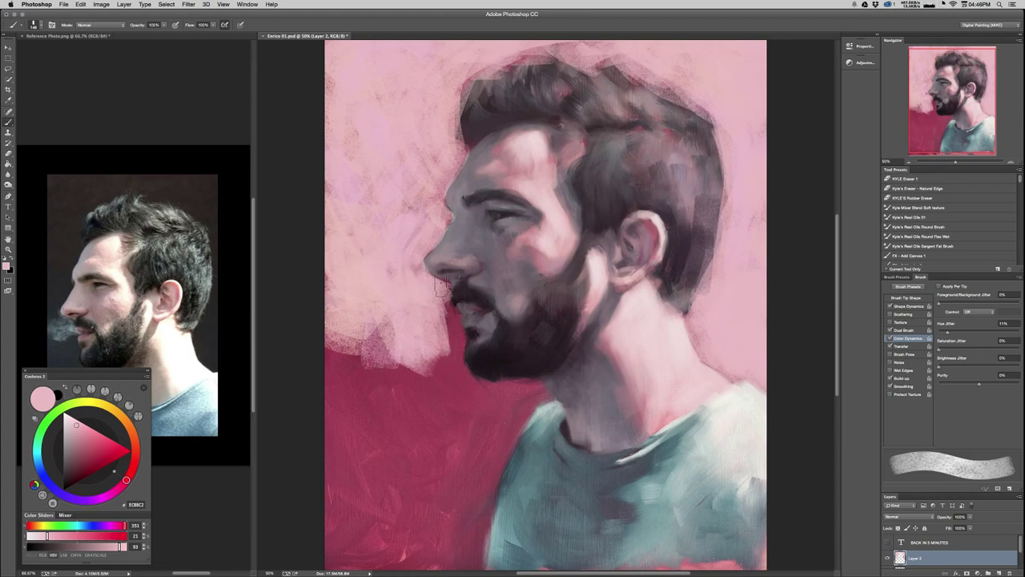
mouse_move(410, 269)
mouse_down()
mouse_move(433, 319)
mouse_move(414, 314)
mouse_move(457, 323)
mouse_move(455, 395)
mouse_move(340, 385)
mouse_move(377, 353)
mouse_move(385, 417)
mouse_up()
key(super+z)
mouse_move(343, 352)
mouse_down()
mouse_move(377, 340)
mouse_move(385, 376)
mouse_move(344, 400)
mouse_move(361, 412)
mouse_move(352, 424)
mouse_move(408, 369)
mouse_move(393, 416)
mouse_move(424, 409)
mouse_up()
mouse_move(328, 333)
mouse_down()
mouse_move(329, 404)
mouse_move(368, 376)
mouse_up()
Switch to Chrome to check the live stream chat and return to the Photoshop painting.
key(super+Tab)
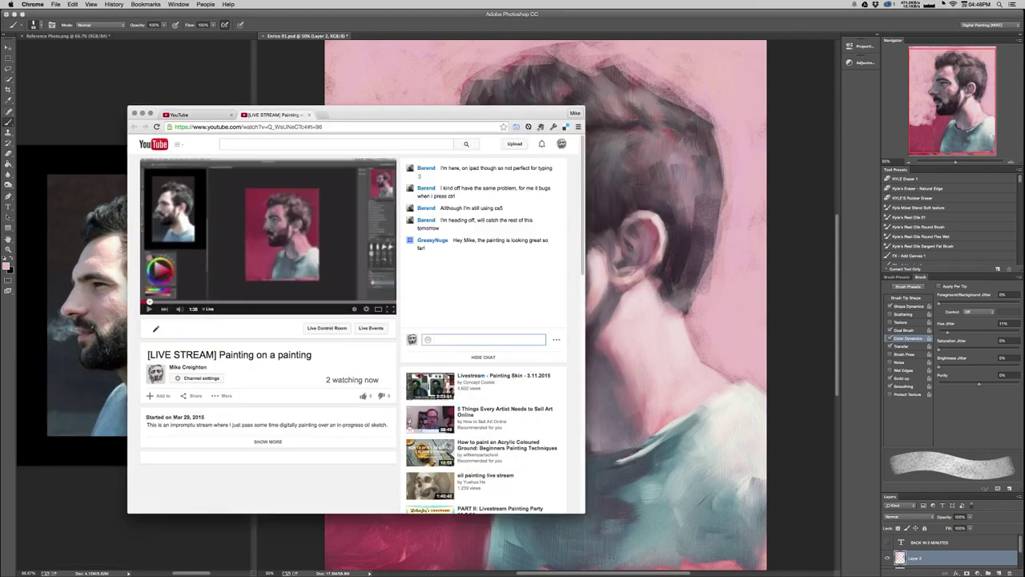
key(super+Tab)
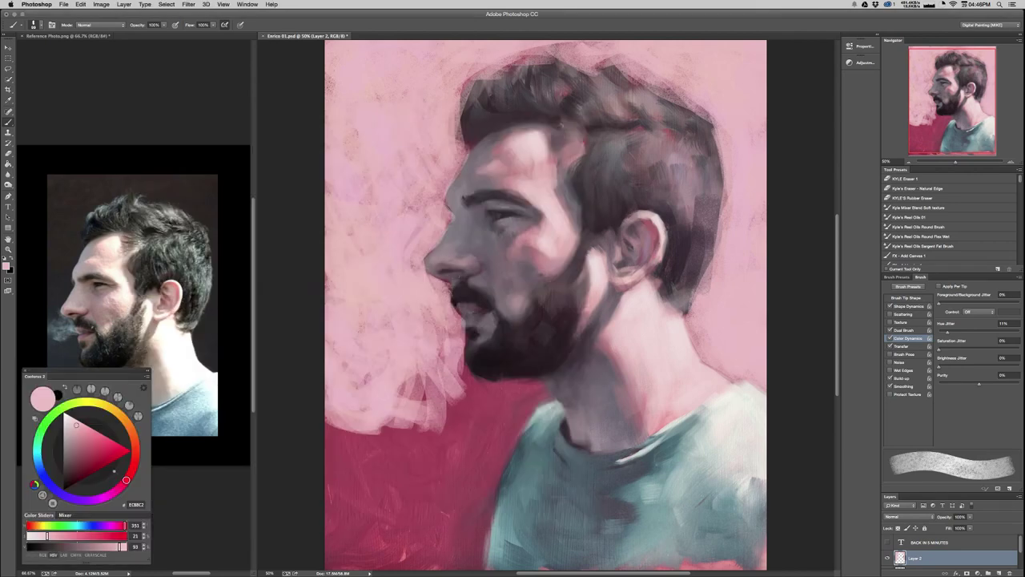
Paint small pink strokes beneath the bearded chin and move the reference photo up above the color wheel.
drag(455, 366, 489, 402)
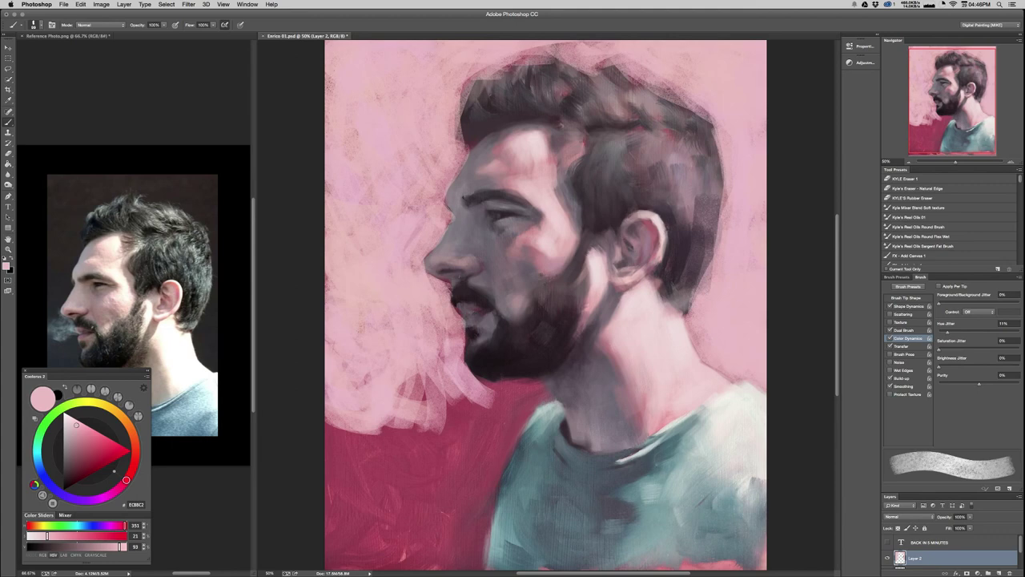
drag(479, 381, 492, 394)
drag(152, 296, 145, 200)
click(491, 390)
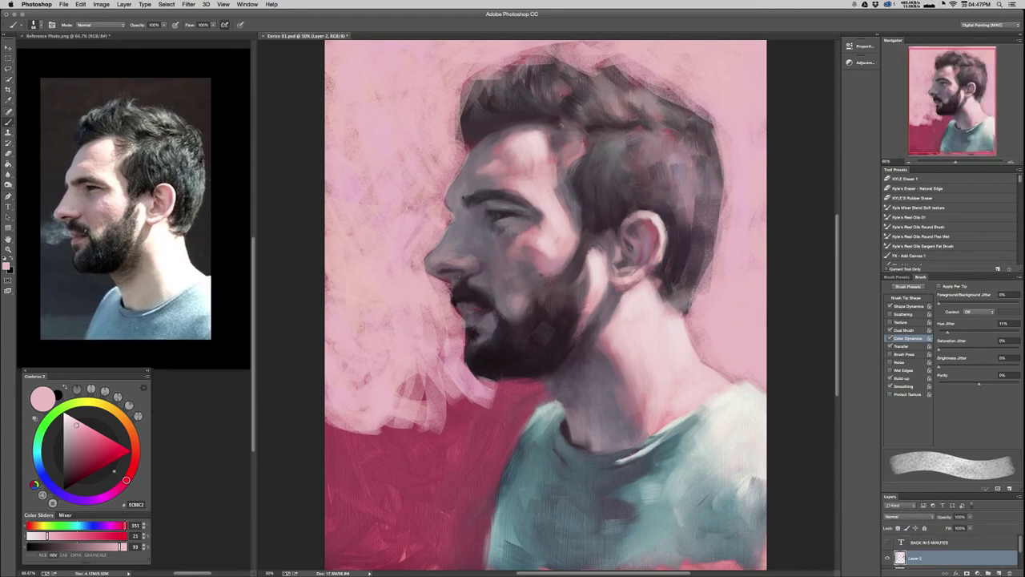
drag(488, 386, 522, 392)
drag(439, 392, 479, 439)
Extend the pink strokes down over the remaining crimson in front of the chest, below the chin.
key(super+minus)
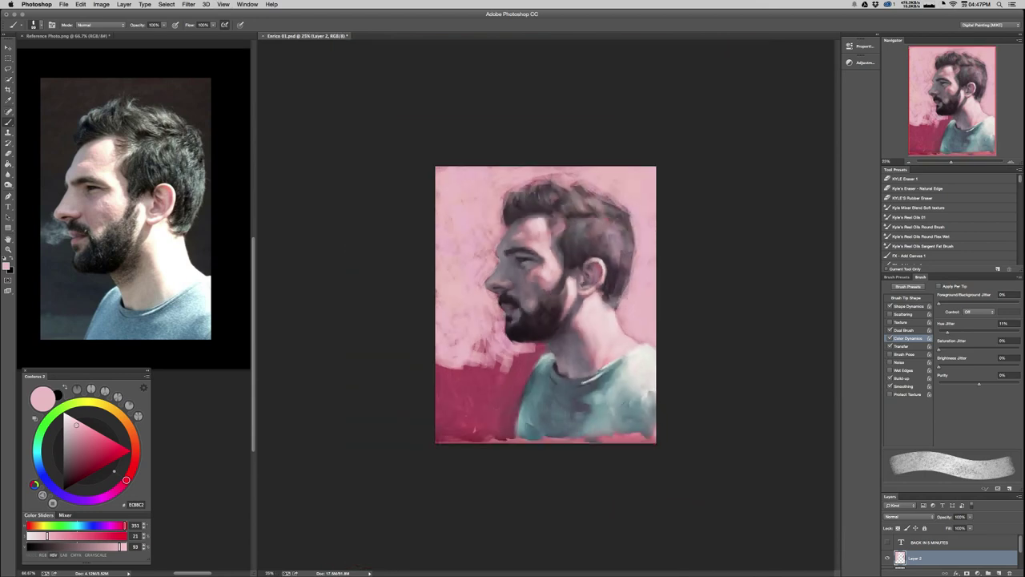
key(super+plus)
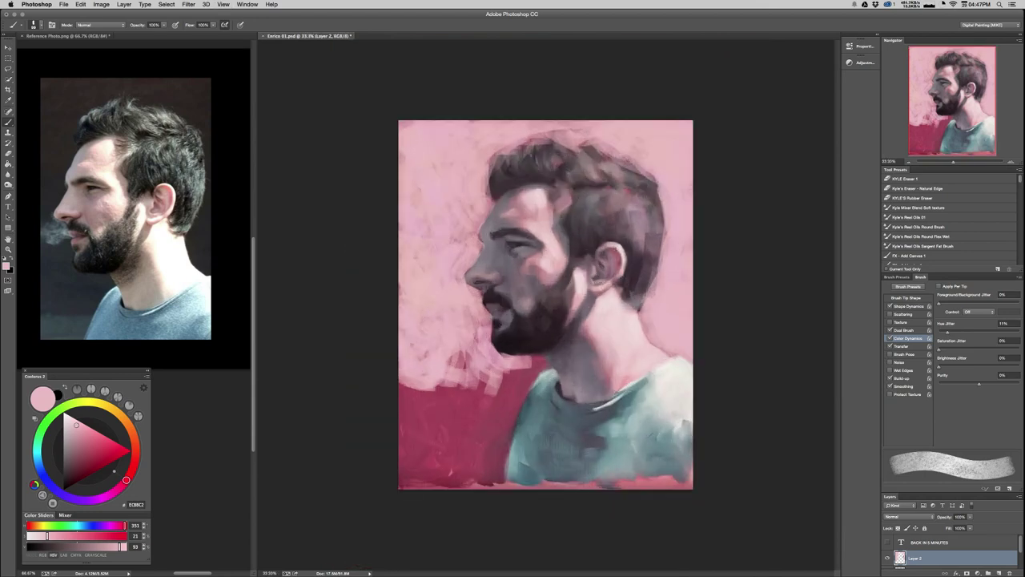
drag(444, 373, 416, 429)
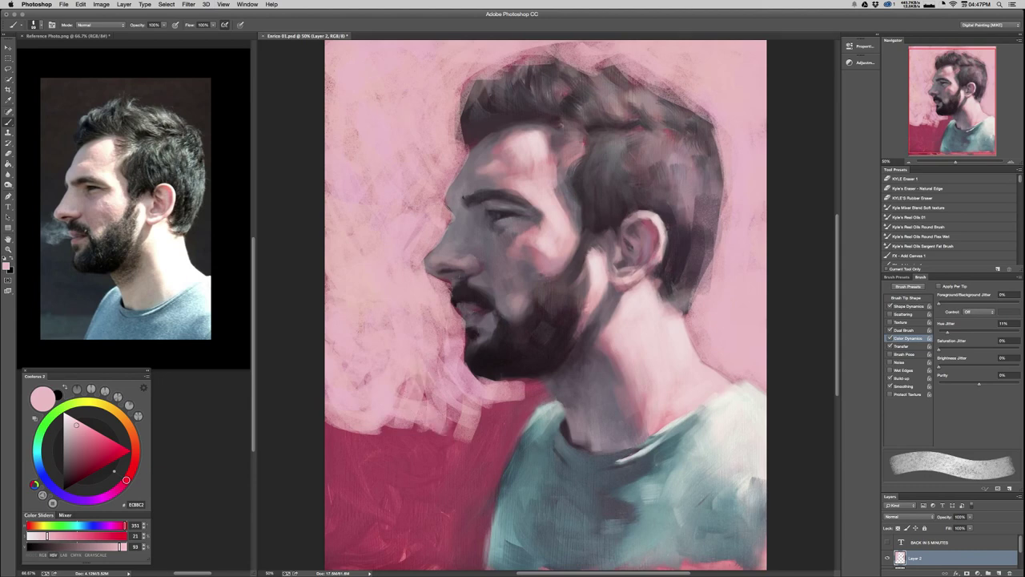
drag(453, 394, 447, 465)
drag(390, 421, 401, 460)
drag(352, 431, 375, 472)
mouse_move(331, 424)
mouse_down()
mouse_move(346, 476)
mouse_move(481, 436)
mouse_move(354, 445)
mouse_move(465, 449)
mouse_move(434, 487)
mouse_move(405, 482)
mouse_move(448, 456)
mouse_move(445, 447)
mouse_up()
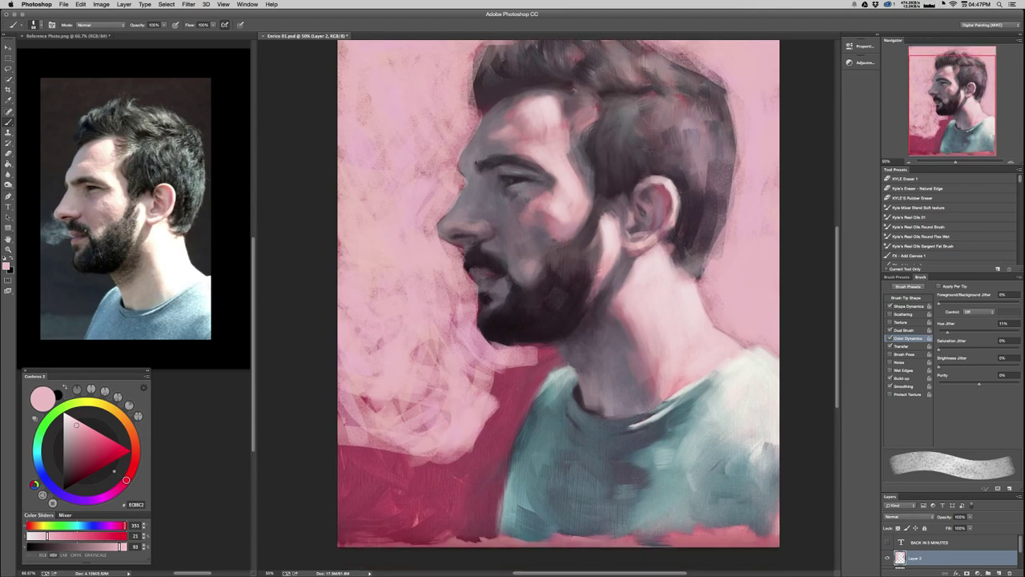
Paint pink strokes over the crimson beneath the bearded chin, up to the neck and the shirt collar.
mouse_move(476, 381)
mouse_down()
mouse_move(527, 374)
mouse_move(498, 391)
mouse_move(488, 423)
mouse_move(528, 424)
mouse_up()
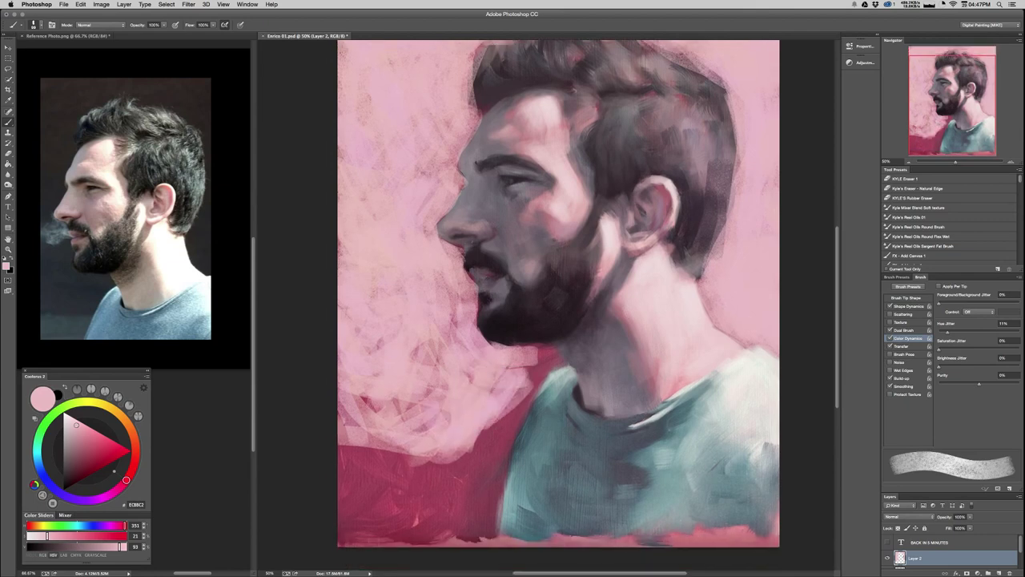
drag(532, 362, 548, 347)
mouse_move(544, 352)
mouse_down()
mouse_move(559, 363)
mouse_move(538, 362)
mouse_move(506, 425)
mouse_move(490, 393)
mouse_up()
drag(548, 349, 519, 354)
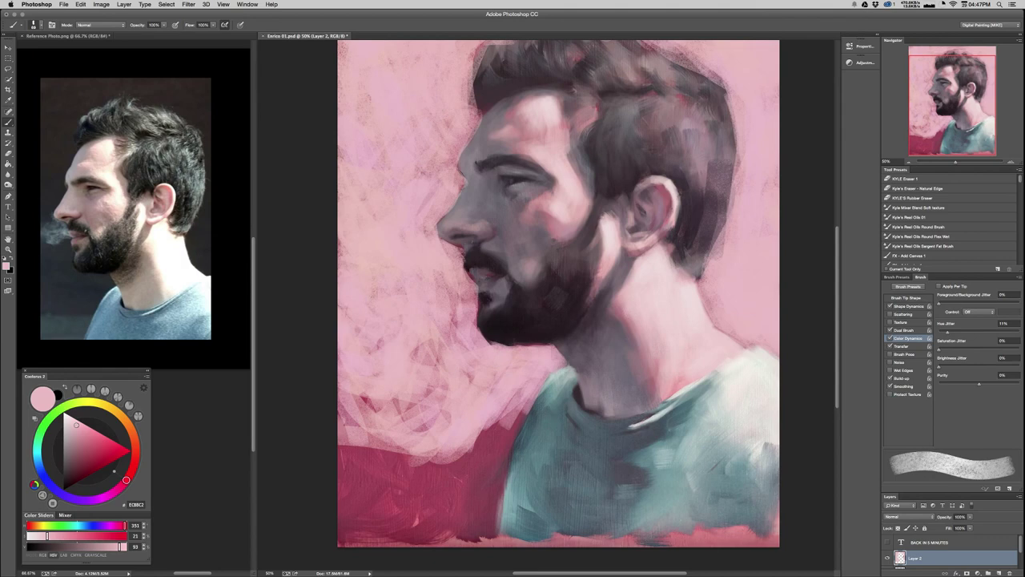
Cover the remaining crimson in front of the shirt with pink, down to the lower edge of the canvas.
mouse_move(521, 382)
mouse_down()
mouse_move(490, 473)
mouse_move(520, 391)
mouse_move(498, 543)
mouse_move(505, 487)
mouse_move(466, 420)
mouse_move(429, 507)
mouse_move(437, 428)
mouse_move(441, 476)
mouse_move(387, 496)
mouse_move(378, 537)
mouse_move(361, 445)
mouse_move(356, 521)
mouse_move(339, 448)
mouse_move(370, 428)
mouse_move(364, 376)
mouse_move(381, 390)
mouse_move(350, 422)
mouse_move(434, 467)
mouse_move(374, 491)
mouse_move(397, 429)
mouse_move(437, 498)
mouse_move(378, 491)
mouse_move(466, 491)
mouse_move(416, 512)
mouse_move(427, 450)
mouse_move(416, 411)
mouse_move(439, 421)
mouse_move(405, 430)
mouse_up()
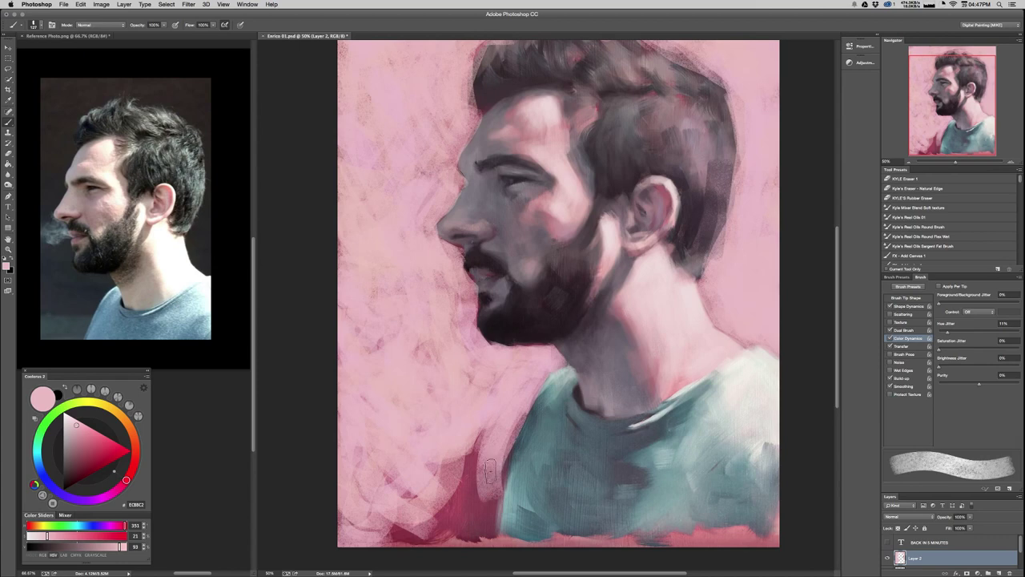
mouse_move(491, 454)
mouse_down()
mouse_move(494, 483)
mouse_move(498, 452)
mouse_move(485, 534)
mouse_up()
mouse_move(482, 465)
mouse_down()
mouse_move(465, 449)
mouse_move(469, 497)
mouse_move(428, 529)
mouse_move(403, 519)
mouse_move(398, 450)
mouse_move(454, 441)
mouse_move(362, 530)
mouse_move(391, 531)
mouse_up()
drag(440, 309, 469, 397)
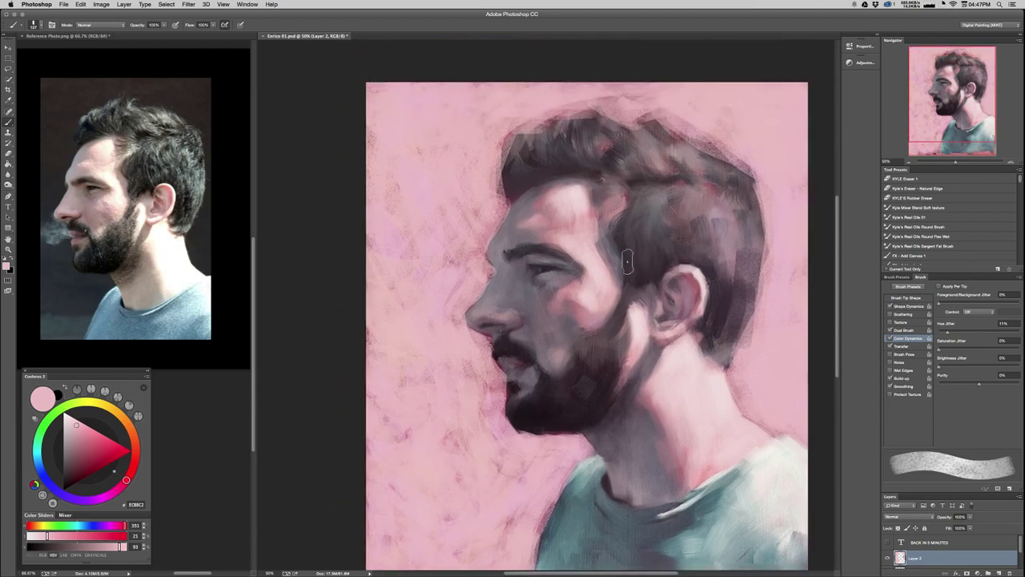
Sample the dark hair color, turn off Color Dynamics for the brush, and browse the brush presets.
drag(588, 422, 568, 416)
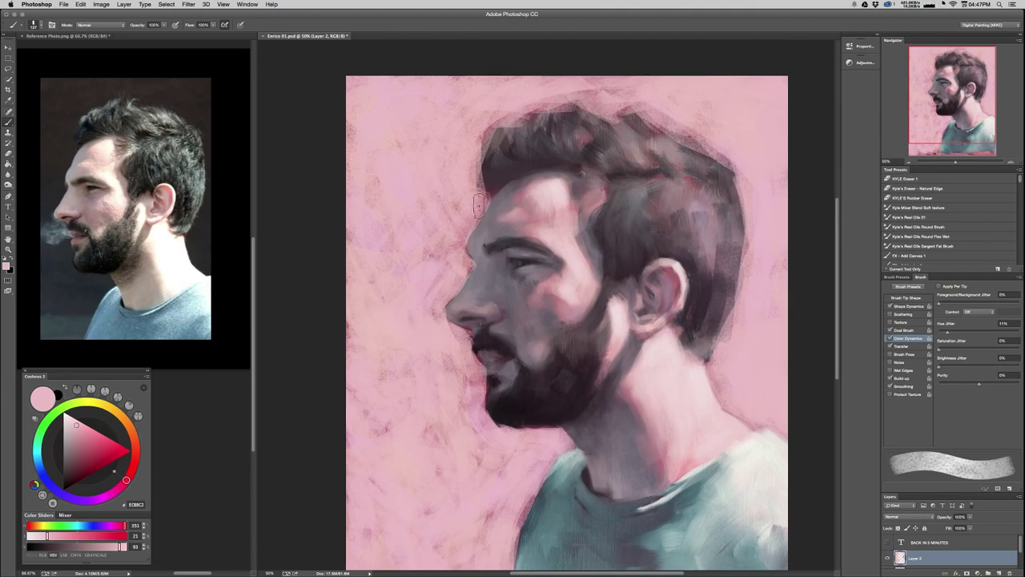
alt+click(492, 171)
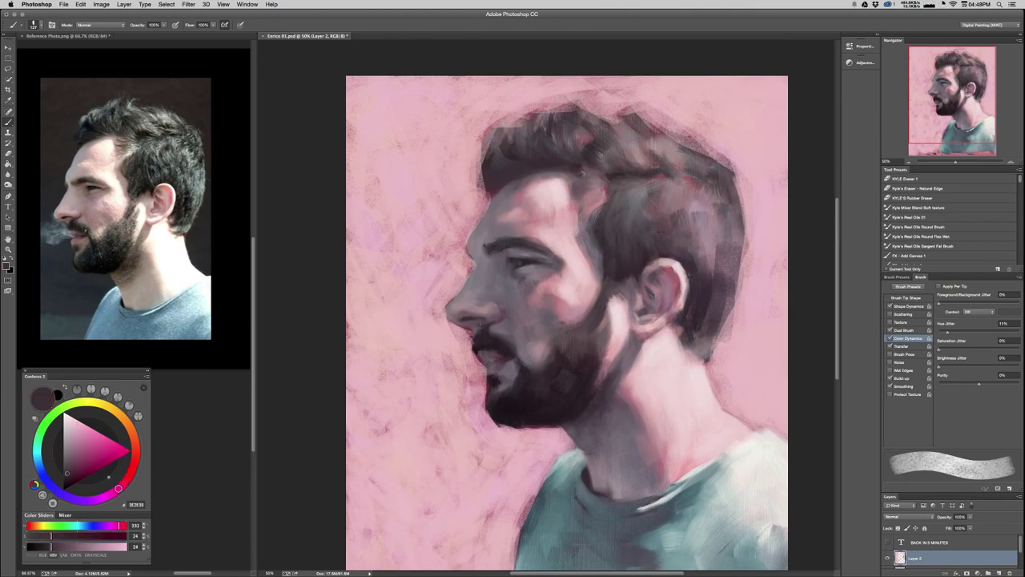
click(890, 338)
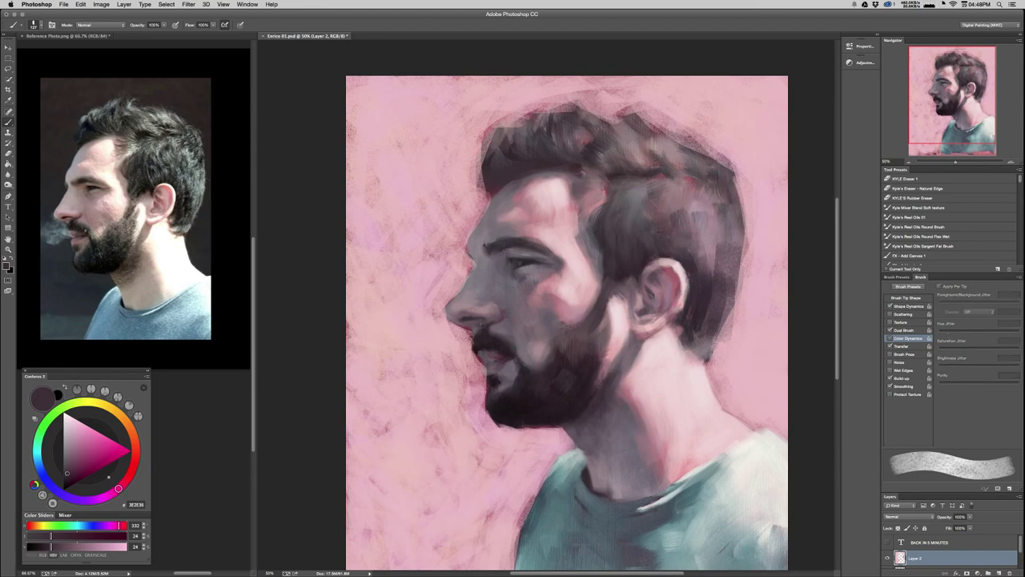
click(897, 278)
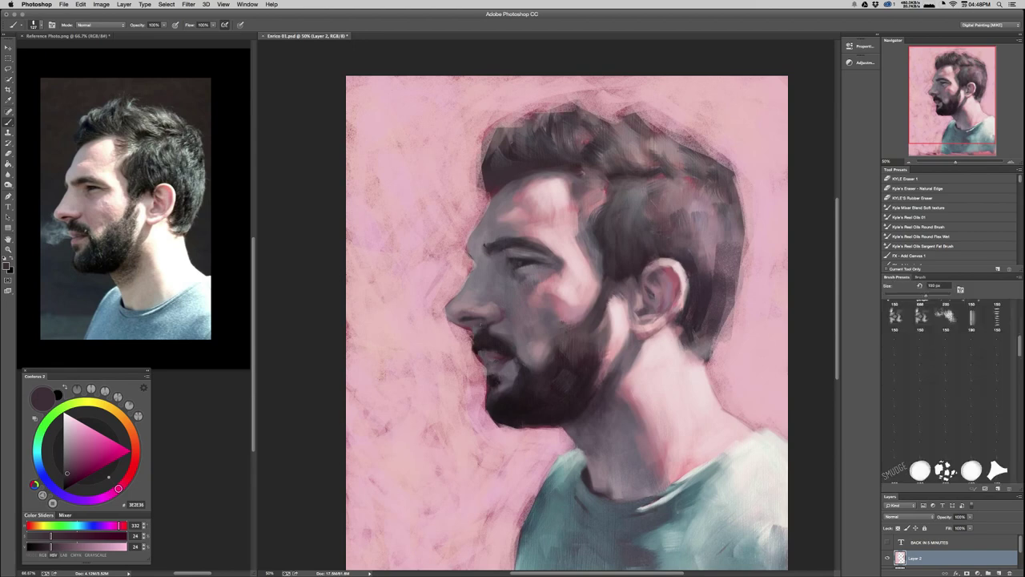
scroll(946, 392, down, 5)
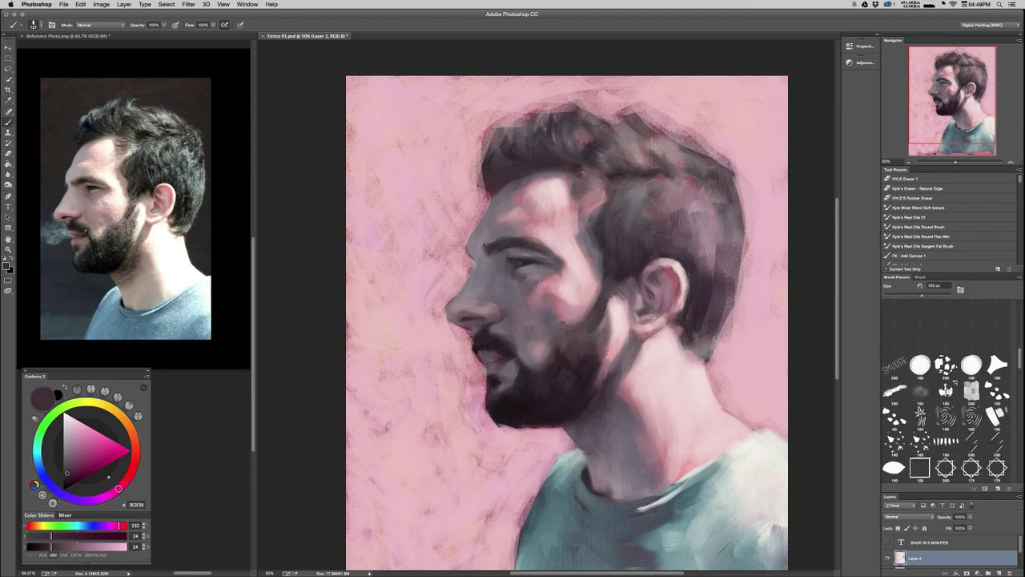
scroll(945, 393, up, 8)
scroll(945, 377, up, 1)
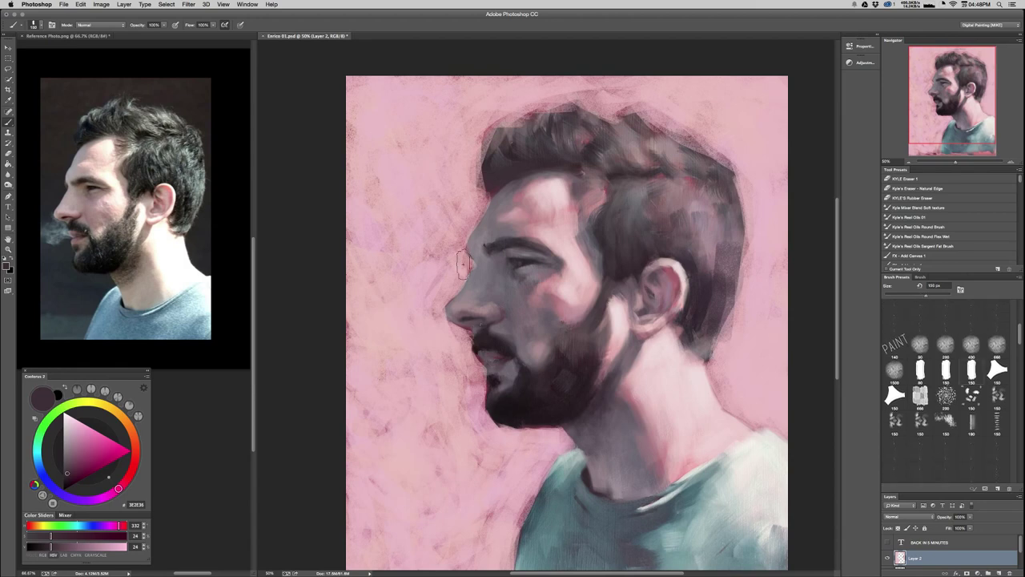
Refine the nose and upper lip contour using sampled skin and background colors with a smaller brush of about 45 px.
drag(462, 242, 445, 242)
key(super+equal)
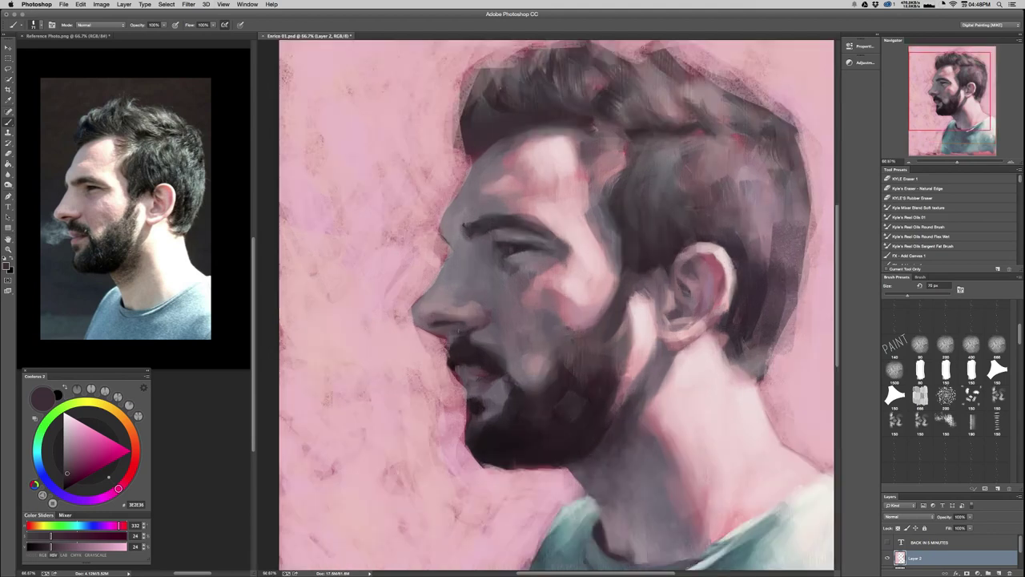
alt+click(416, 316)
drag(401, 306, 395, 307)
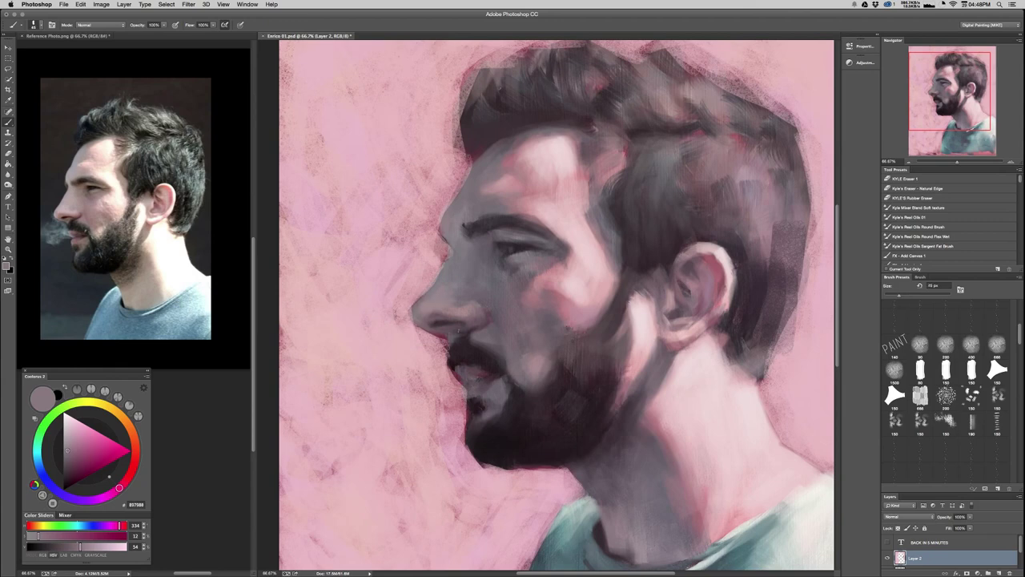
alt+click(420, 331)
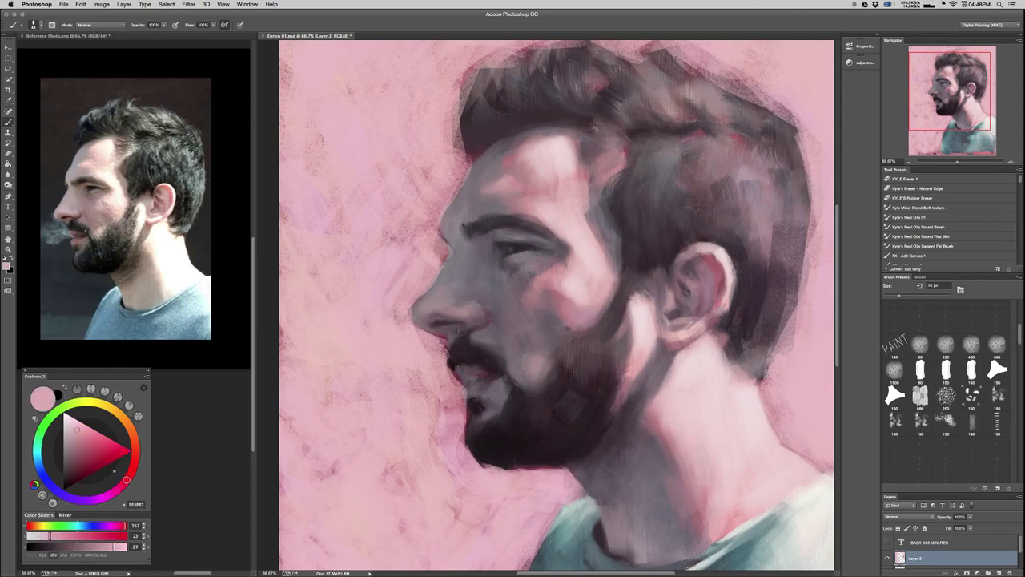
alt+click(426, 324)
alt+click(451, 339)
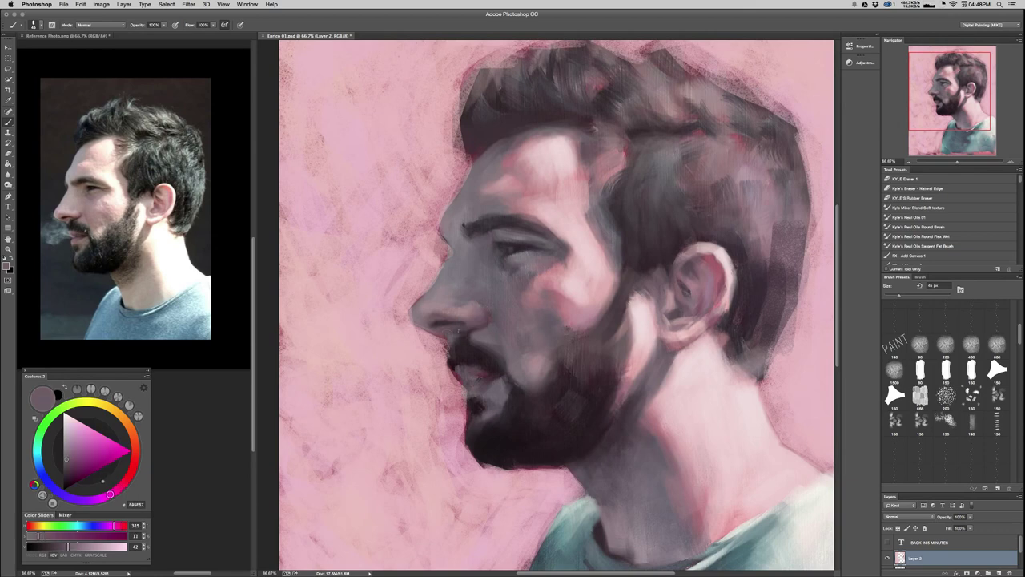
alt+click(440, 350)
drag(446, 343, 446, 360)
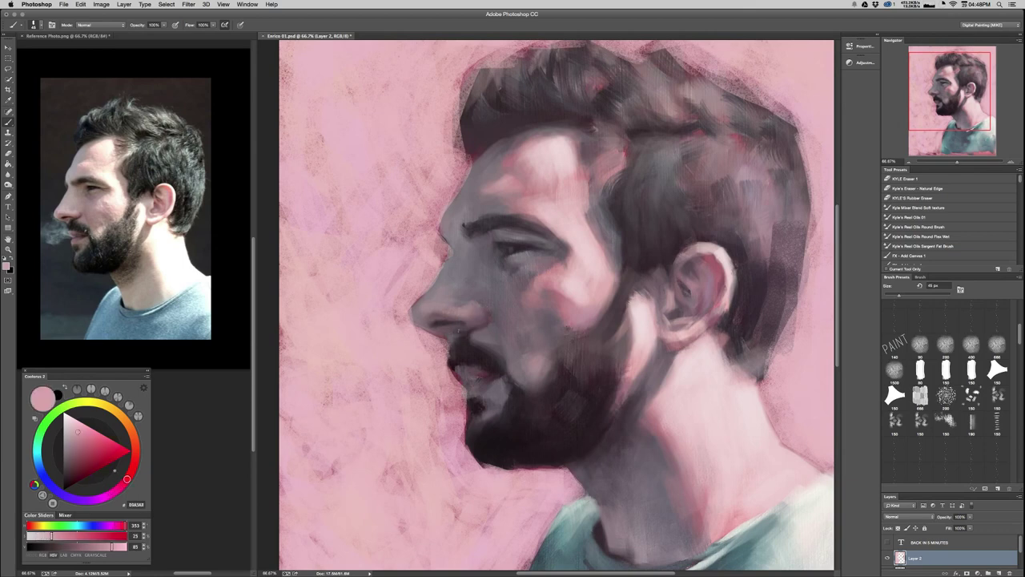
alt+click(465, 378)
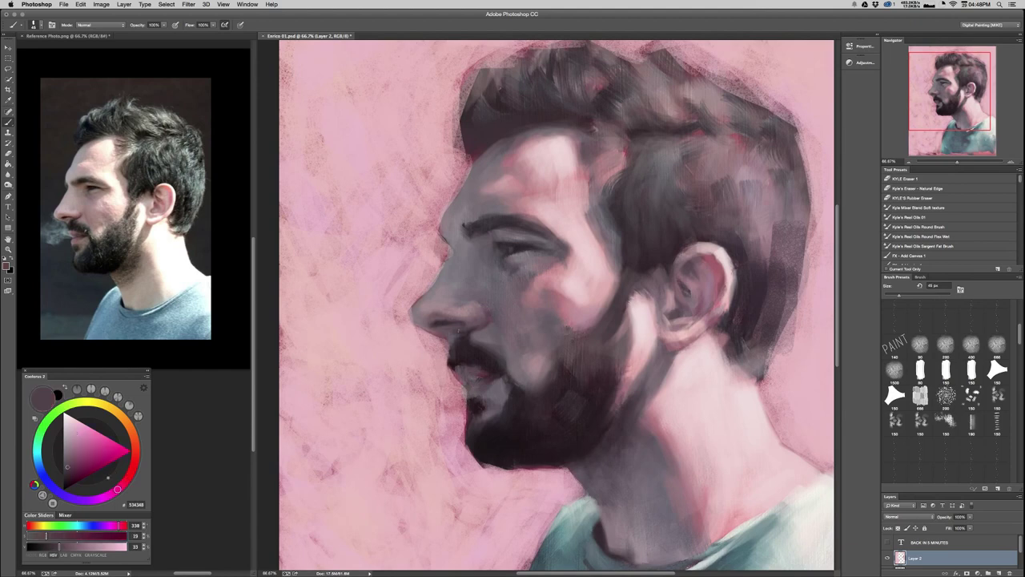
Clean up the forehead and brow contour with sampled mauve-gray skin tones, covering the crimson fringe below the hairline.
key(super+minus)
key(super+minus)
key(super+minus)
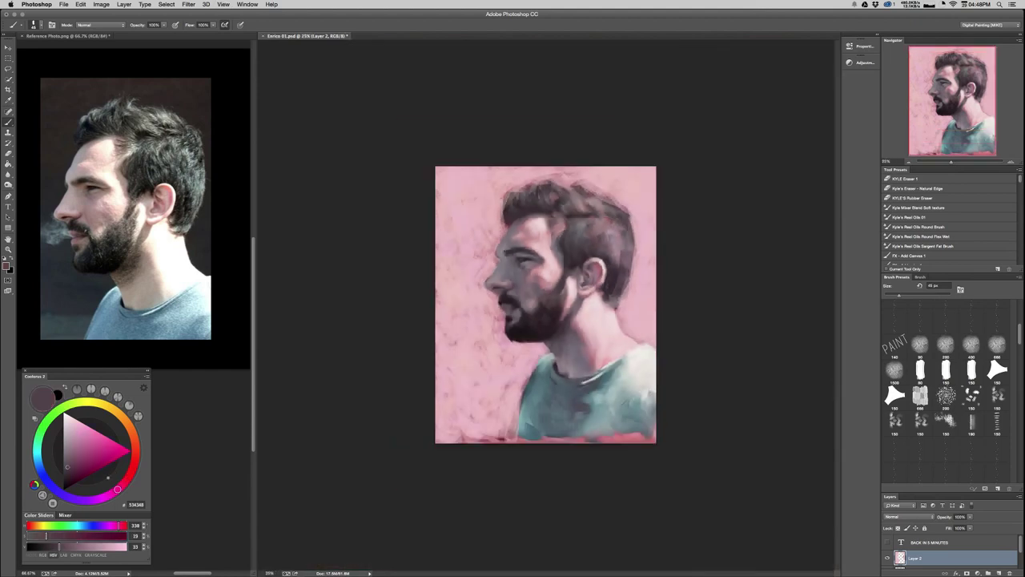
key(super+equal)
key(super+equal)
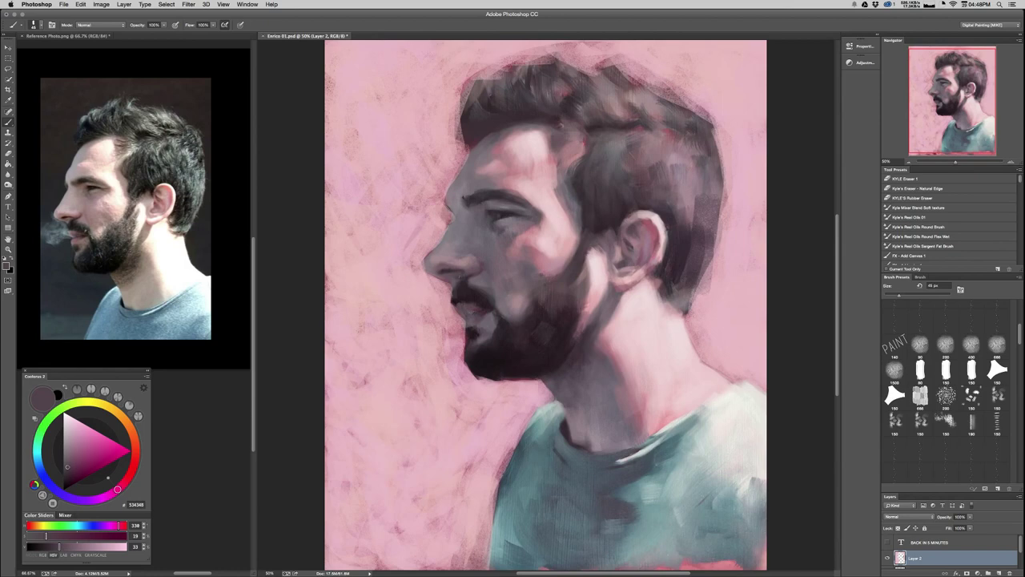
key(super+equal)
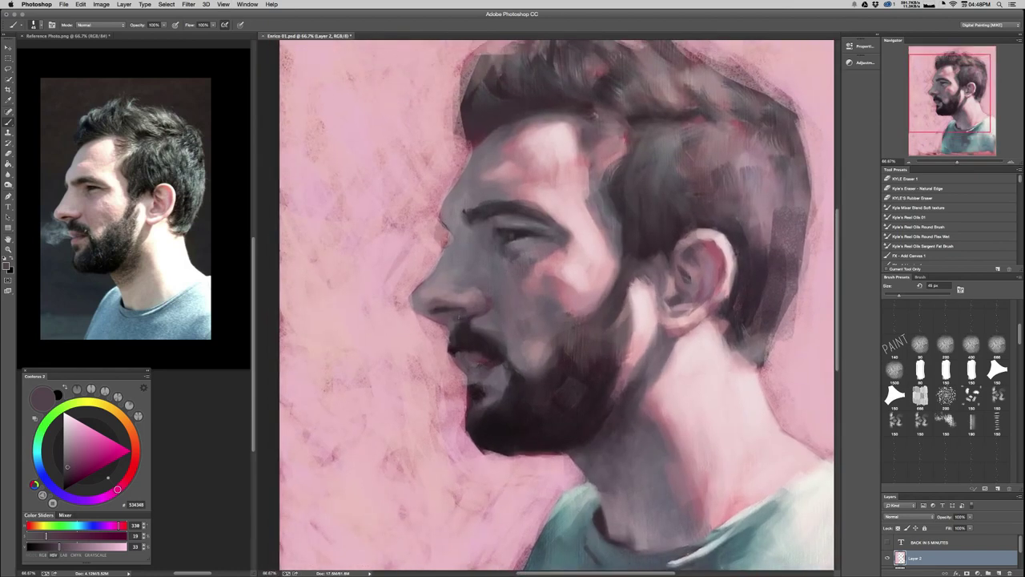
alt+click(450, 195)
alt+click(474, 154)
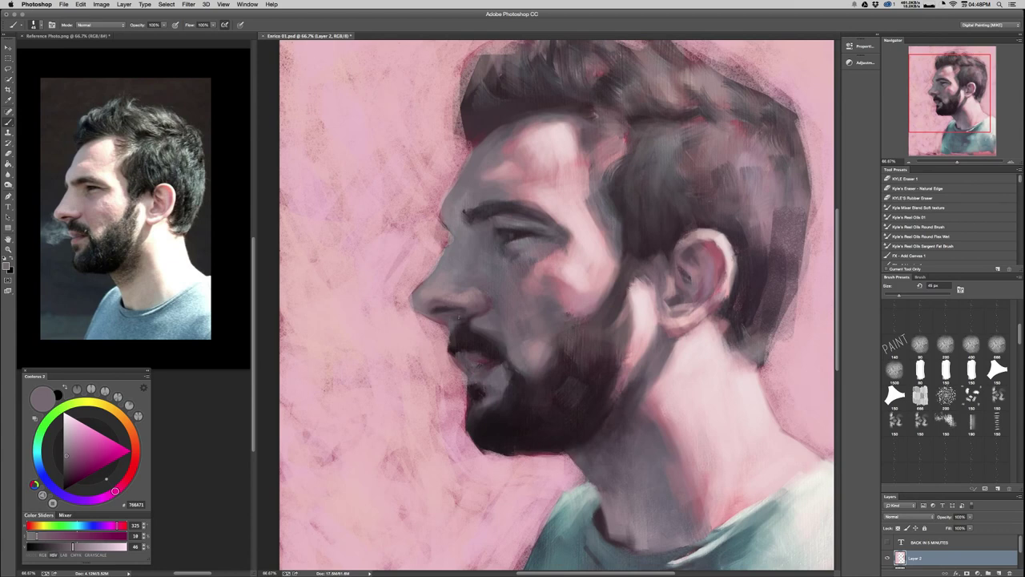
alt+click(459, 317)
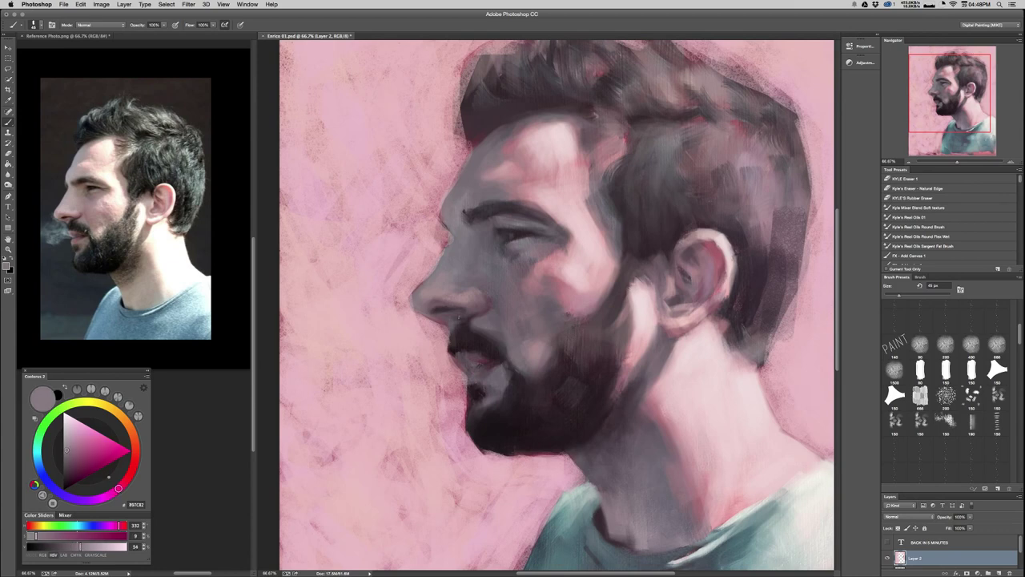
alt+click(469, 202)
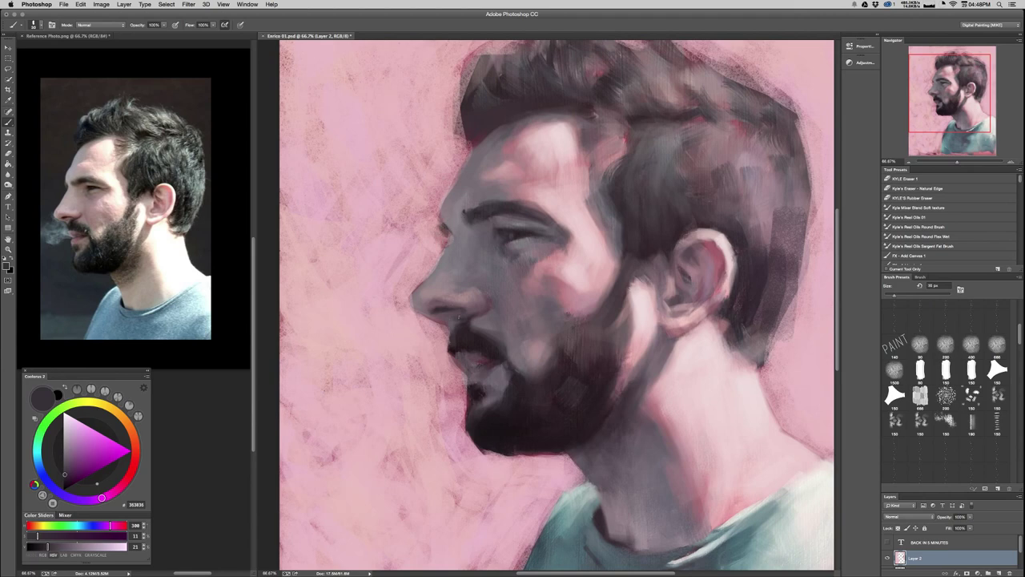
alt+click(464, 198)
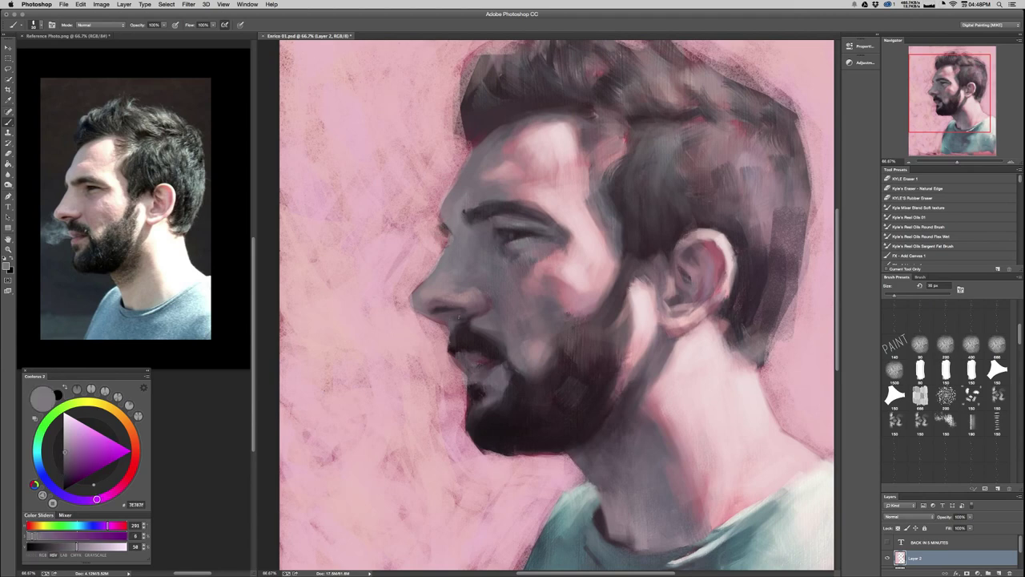
Mix a paler pink and brush it over the background in front of the forehead and nose, enlarging the brush to 147 px.
key(bracketleft)
alt+click(377, 275)
key(ctrl+minus)
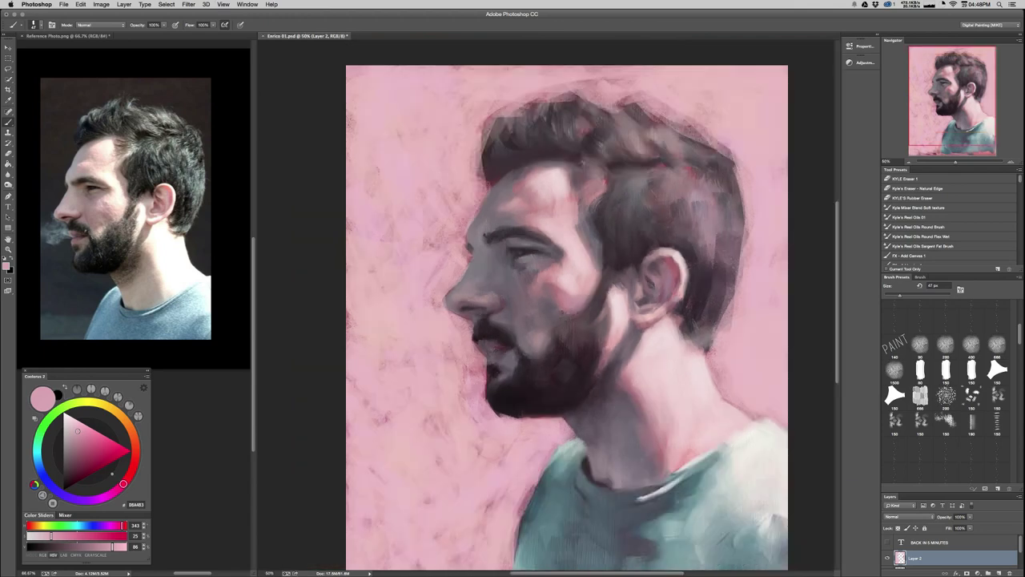
alt+click(741, 128)
click(69, 423)
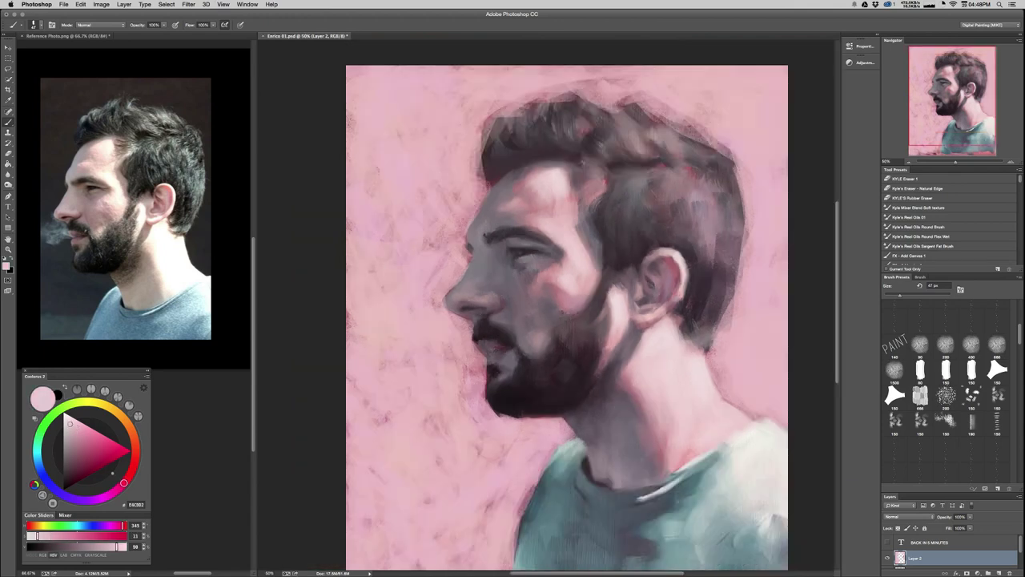
drag(467, 257, 443, 299)
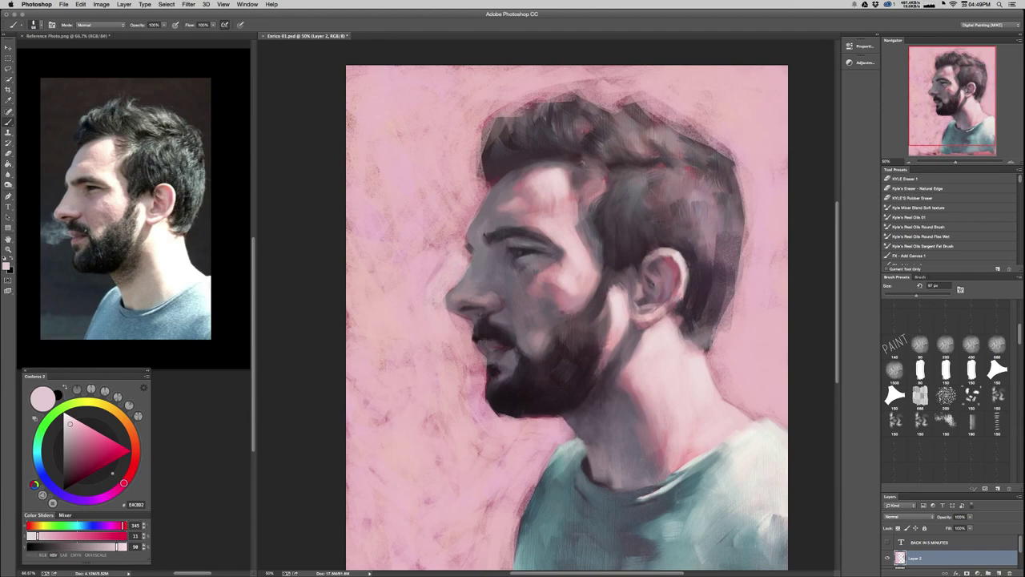
key(bracketright)
key(bracketright)
drag(421, 261, 446, 247)
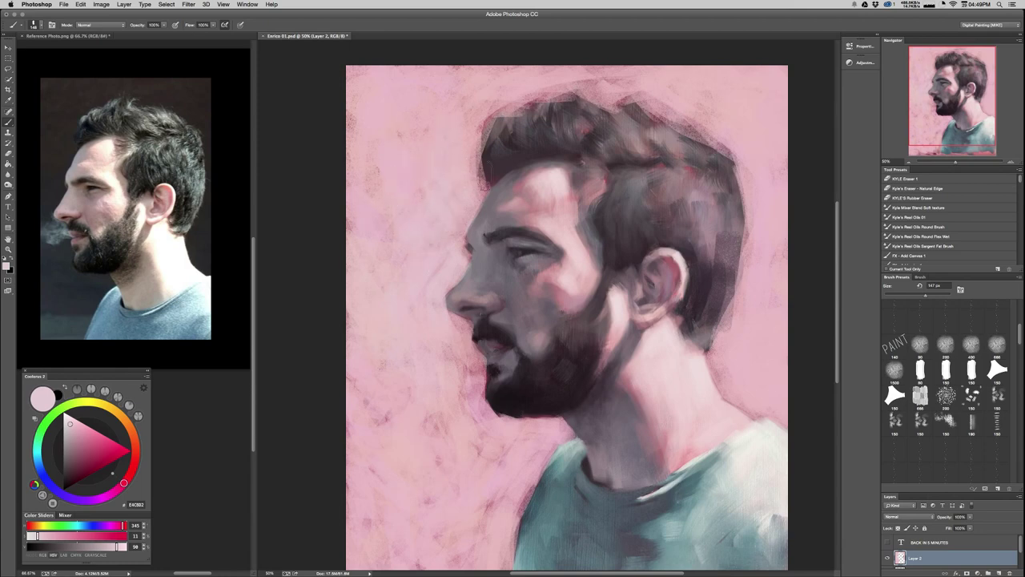
Extend the front edge of the hair above the forehead with the sampled dark hair color.
alt+click(490, 172)
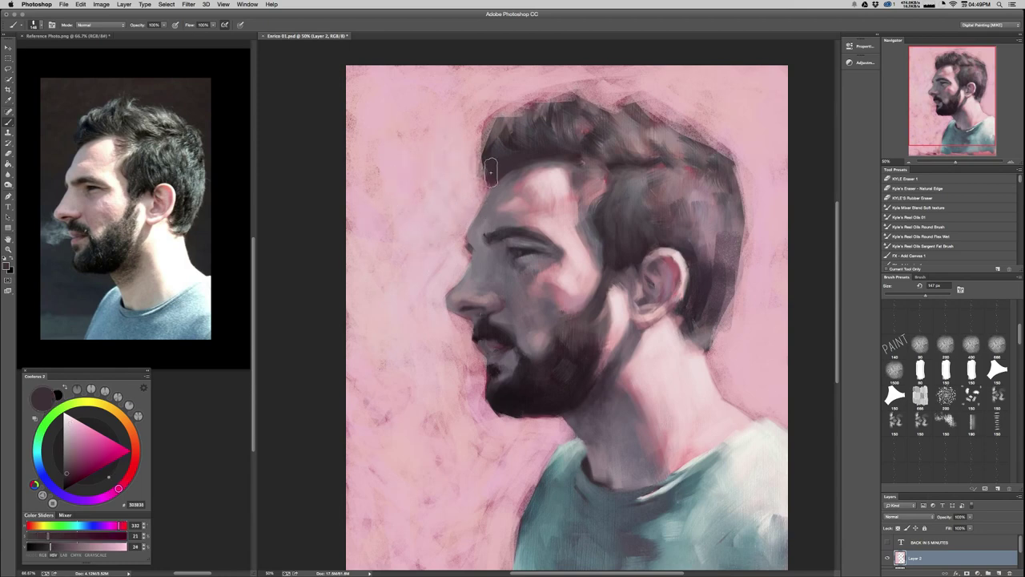
mouse_move(491, 168)
mouse_down()
mouse_move(484, 190)
mouse_move(473, 167)
mouse_move(488, 131)
mouse_up()
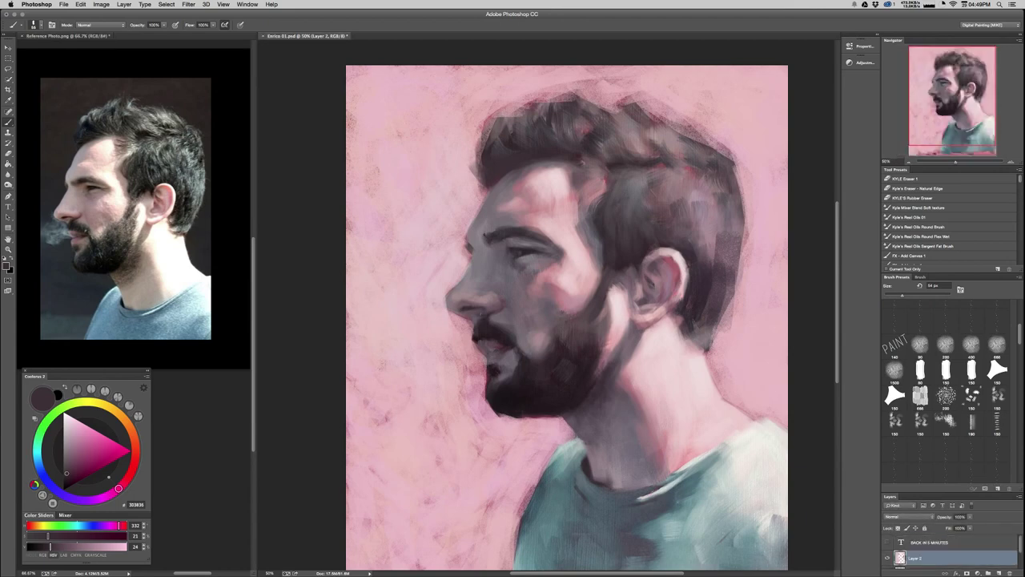
key(super+minus)
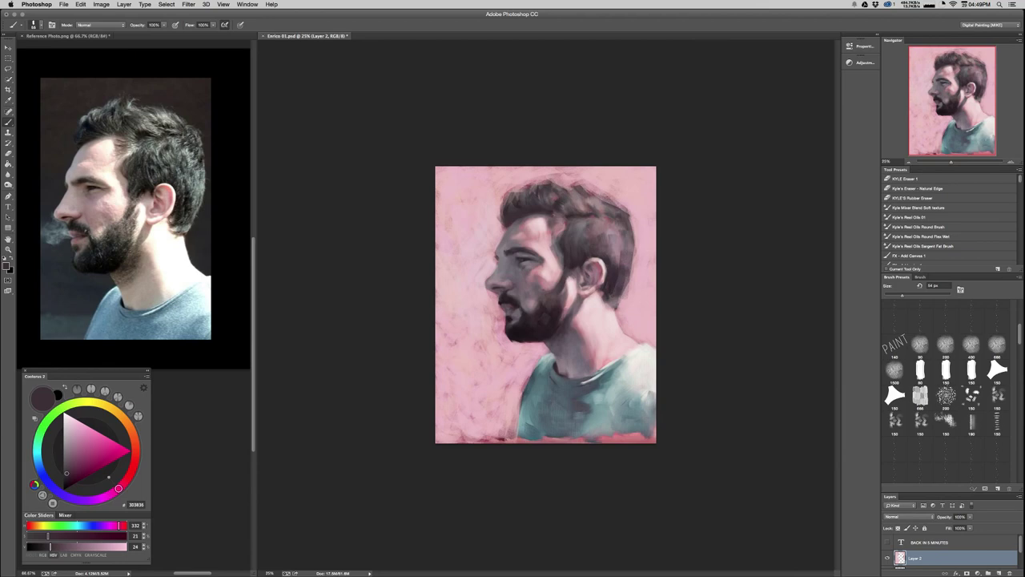
key(super+plus)
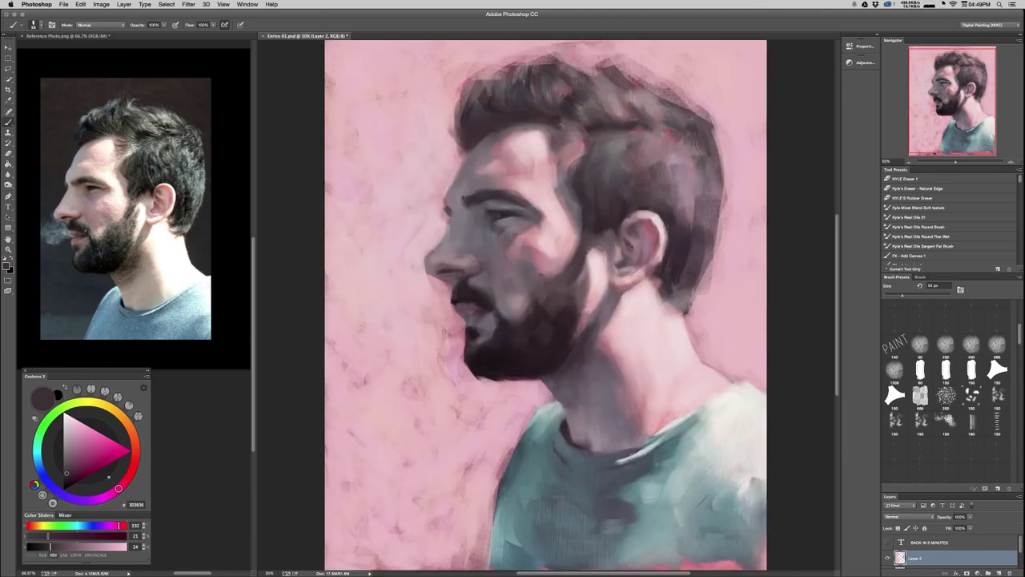
Sample background pinks and paint more pale strokes in front of the face with a larger brush.
alt+click(479, 389)
alt+click(463, 371)
drag(423, 374, 431, 374)
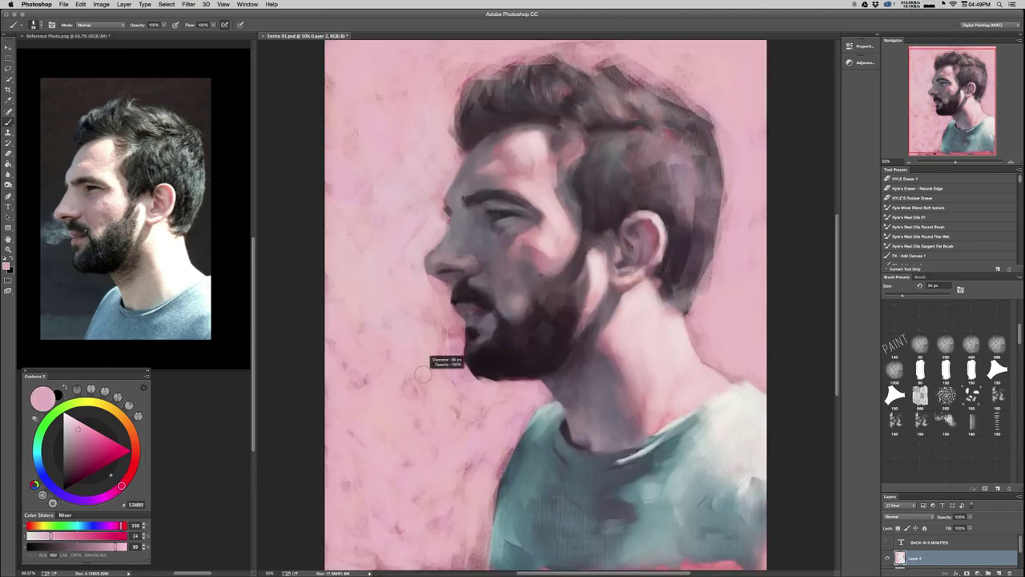
alt+click(407, 252)
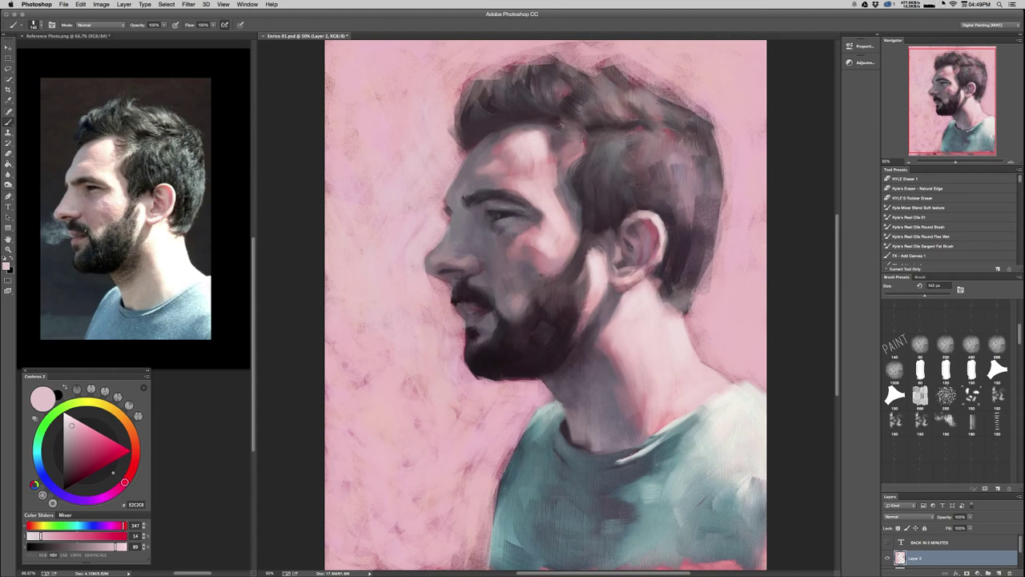
Refine the lips and the skin just below them with small strokes of sampled mauve and gray-purple tones.
alt+click(483, 330)
mouse_move(450, 324)
mouse_down()
mouse_move(433, 325)
mouse_move(463, 329)
mouse_up()
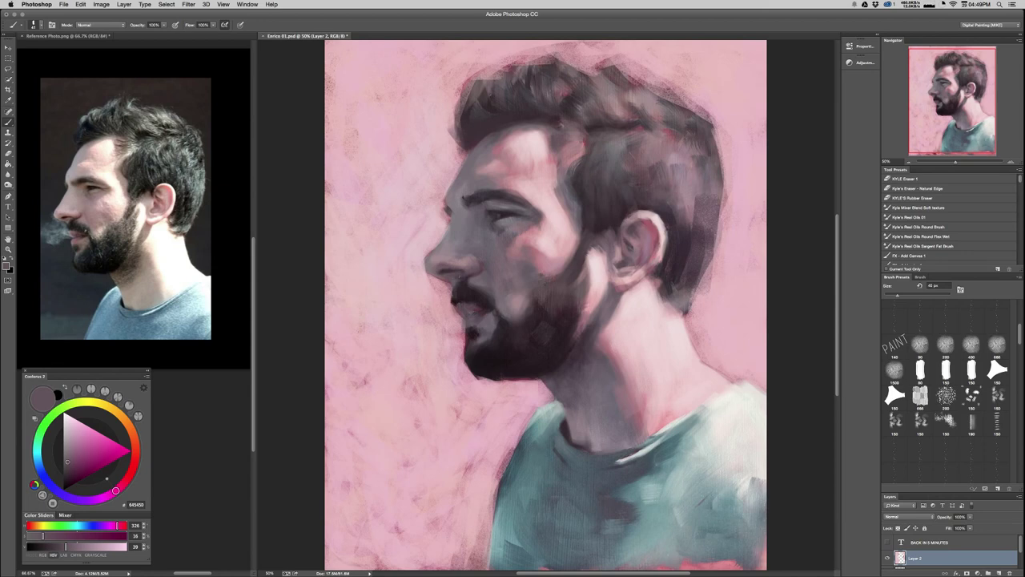
alt+click(483, 322)
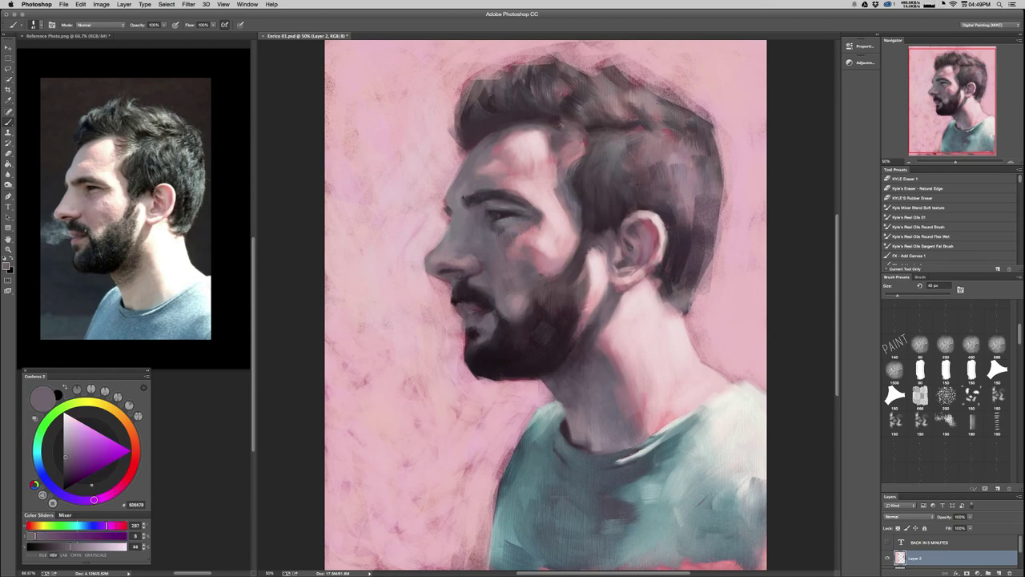
alt+click(472, 307)
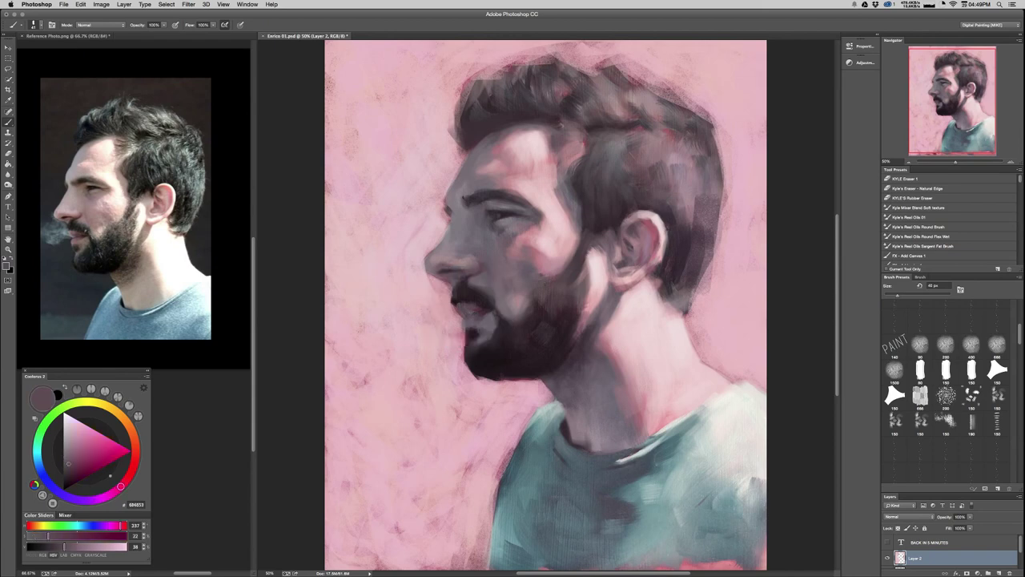
alt+click(479, 319)
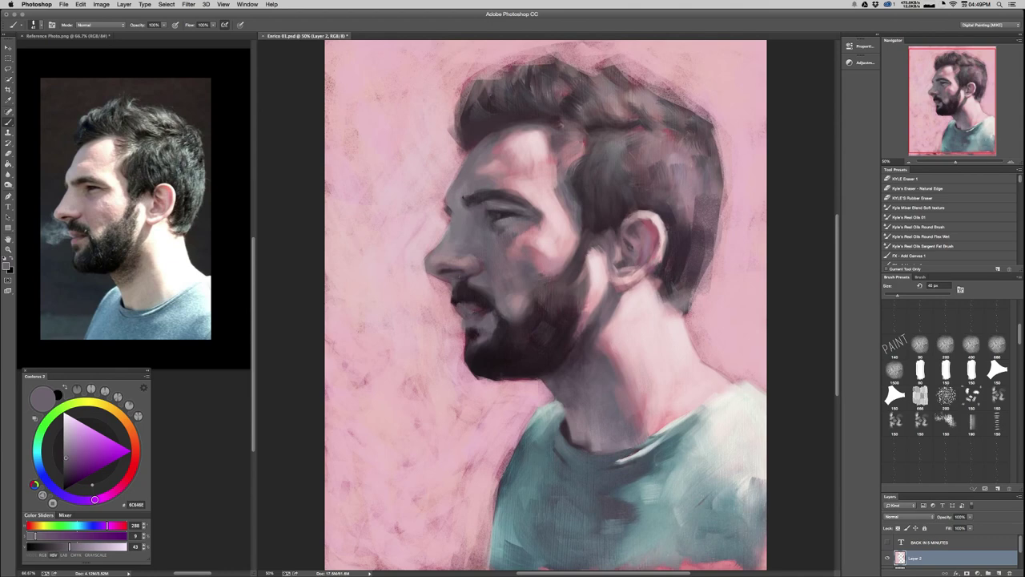
alt+click(478, 307)
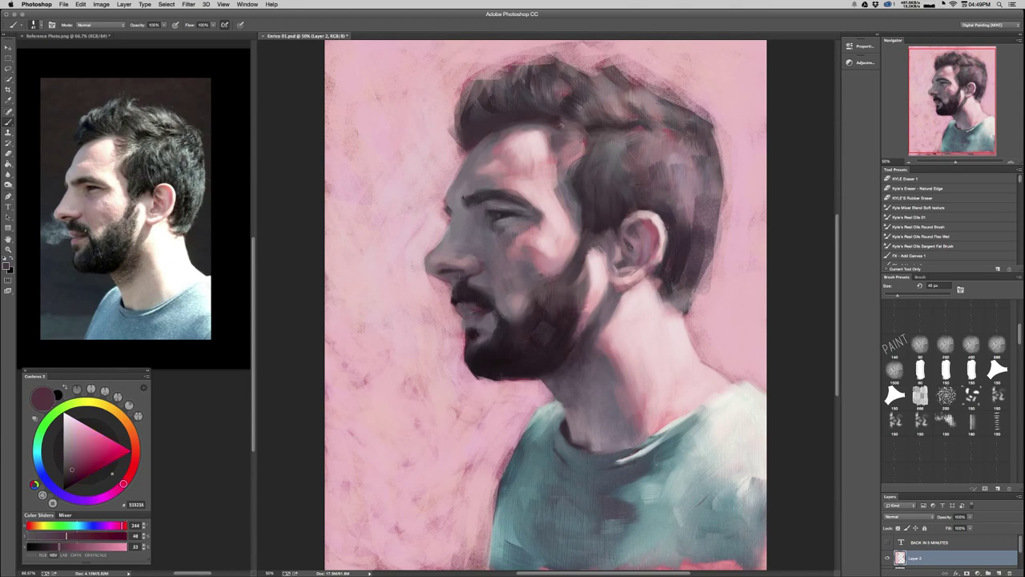
Crop the canvas to remove the unfinished strip below the shirt, keeping the full width of the painting.
key(super+minus)
key(super+minus)
key(super+minus)
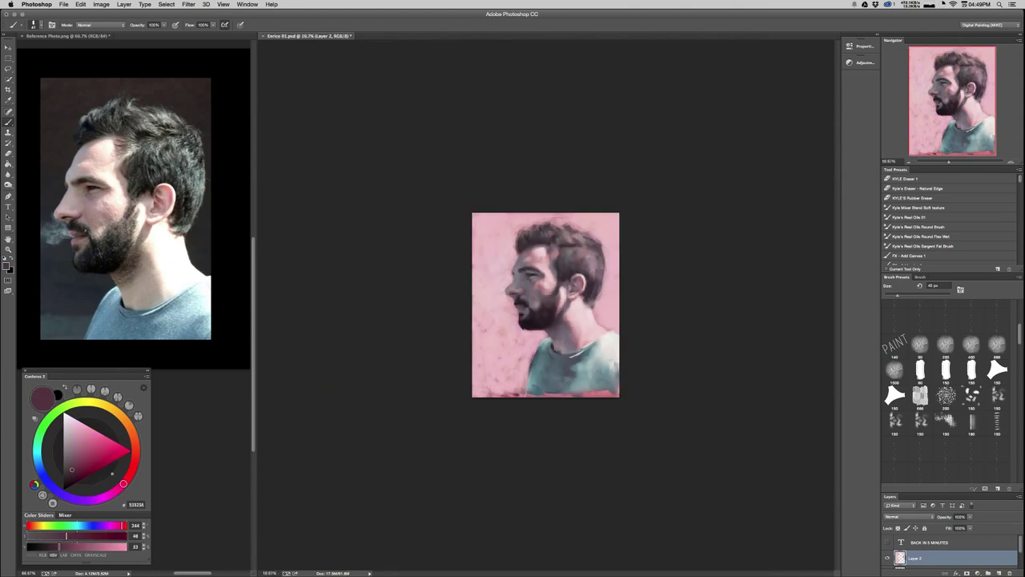
key(super+plus)
key(super+plus)
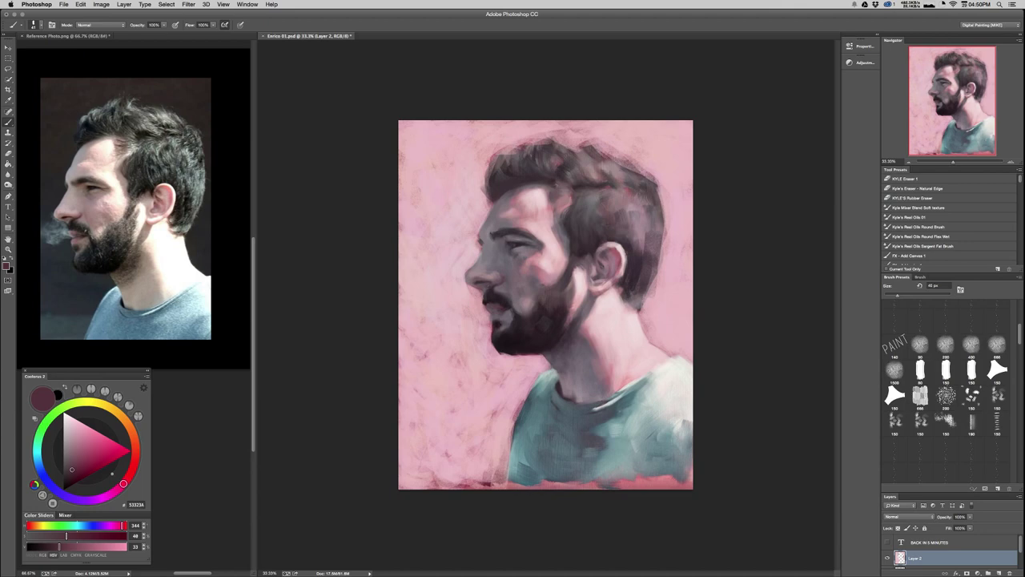
key(m)
mouse_move(378, 102)
mouse_down()
mouse_move(735, 384)
mouse_move(768, 471)
mouse_up()
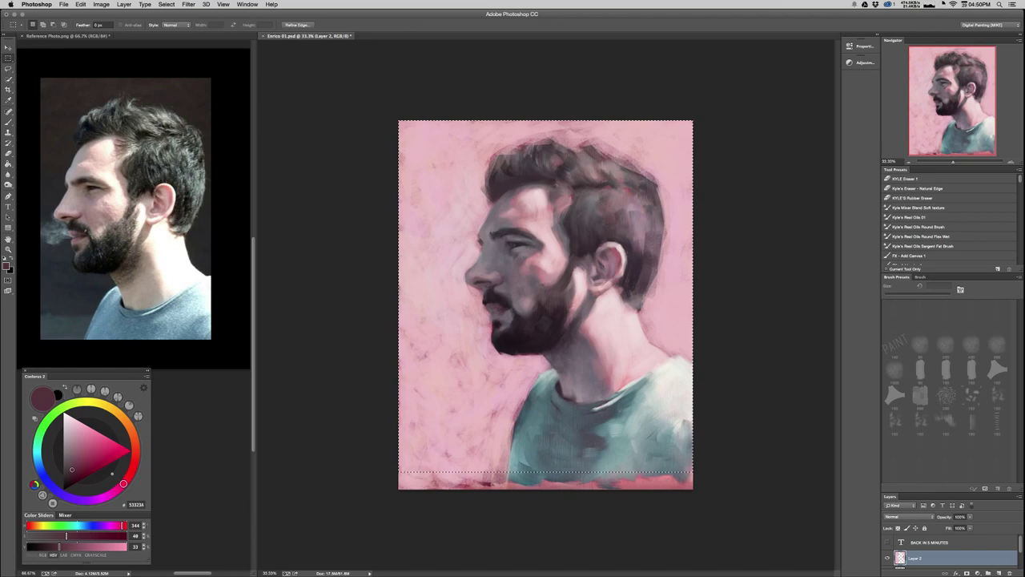
click(101, 5)
click(109, 90)
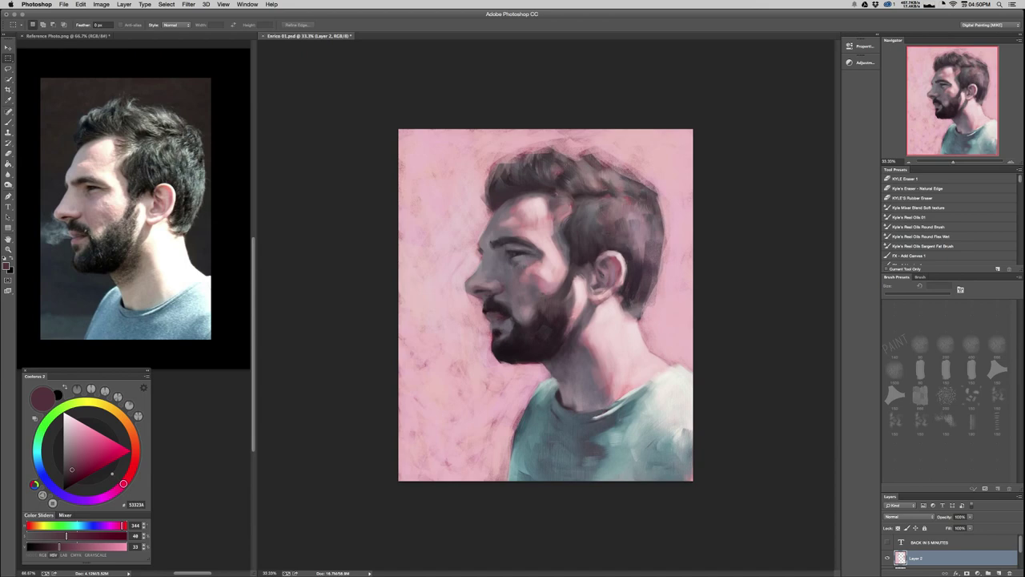
Extend the shirt's lower front edge with sampled teal tones, using a larger brush.
key(b)
alt+click(519, 469)
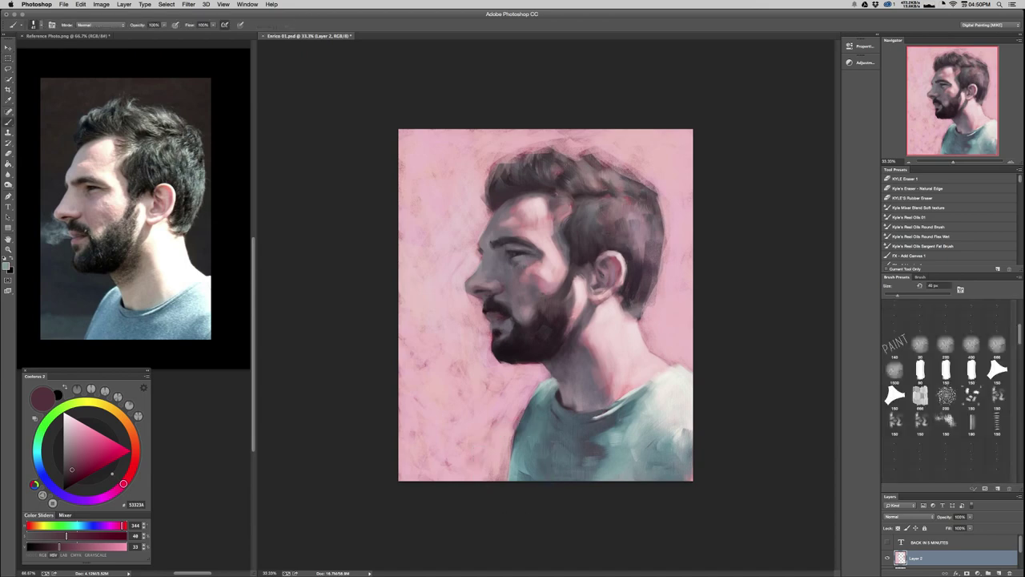
drag(500, 482, 502, 482)
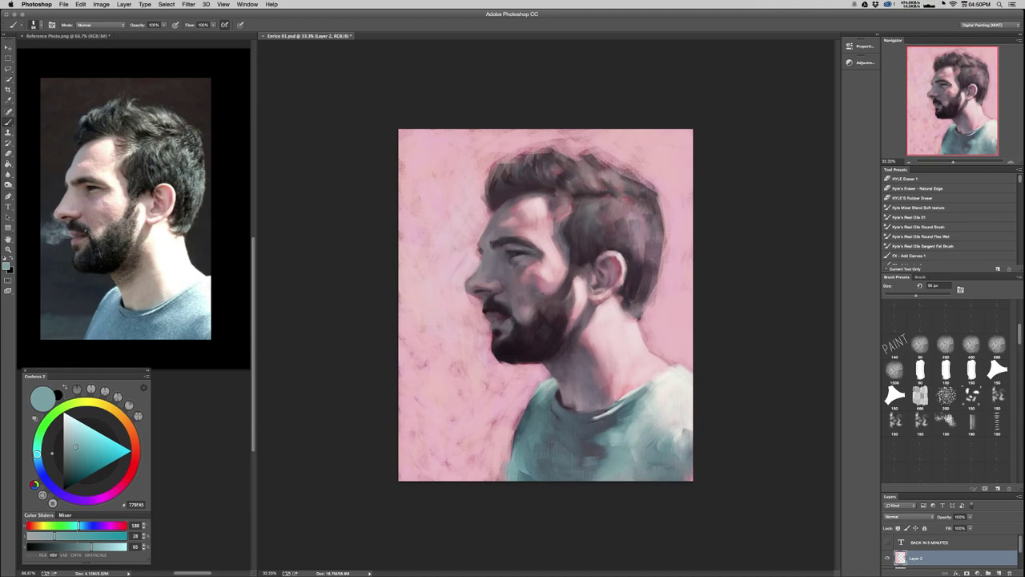
alt+click(506, 453)
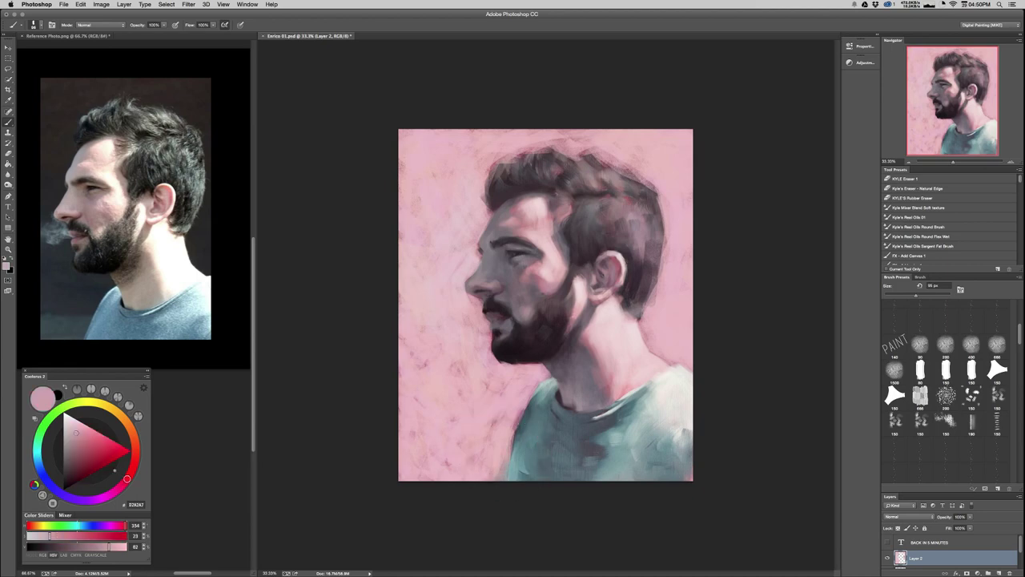
alt+drag(520, 430, 520, 451)
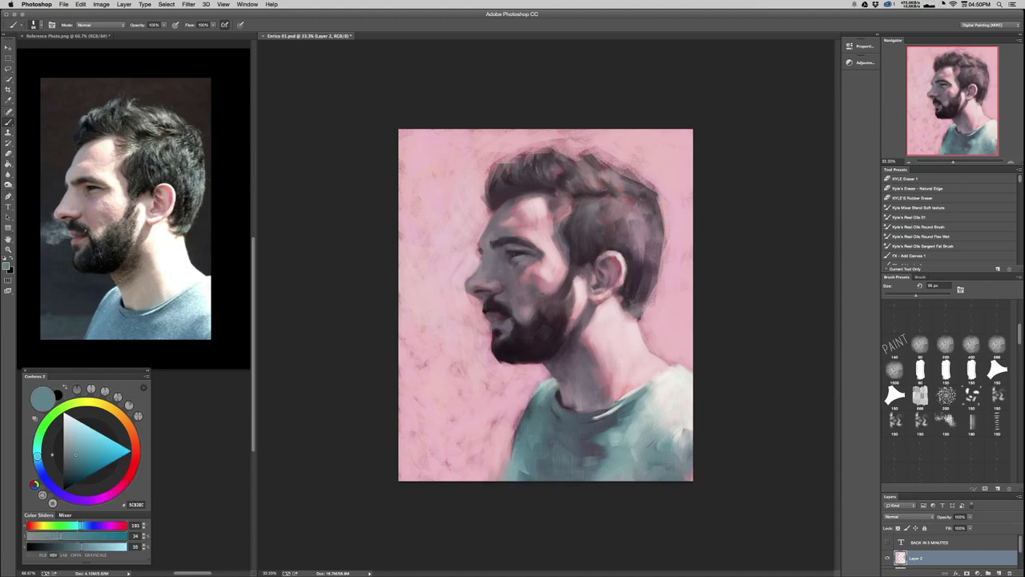
Soften the front contour of the shirt with the sampled background pink, redoing the first stroke.
alt+click(510, 432)
drag(524, 410, 512, 449)
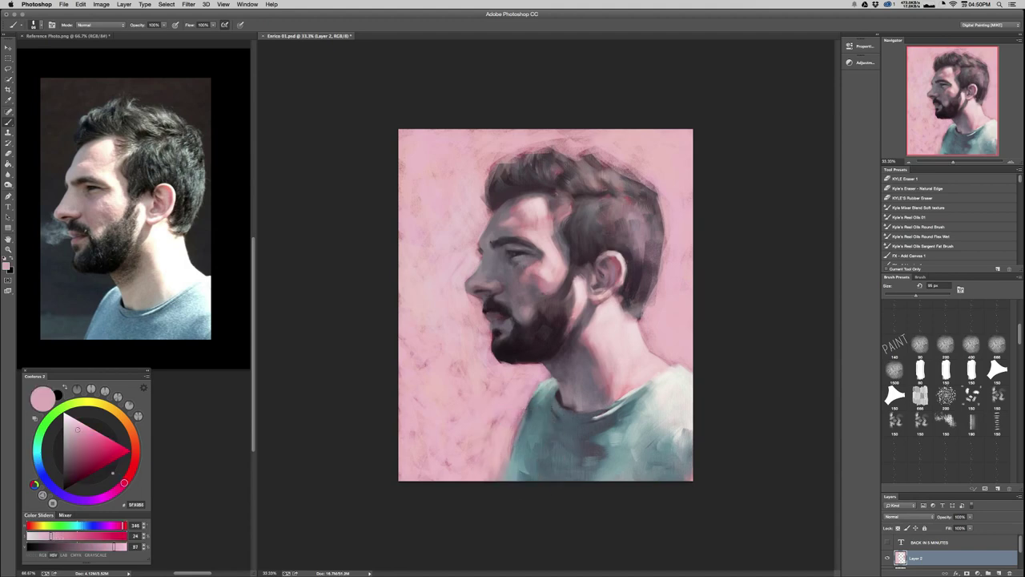
key(super+z)
drag(526, 407, 514, 442)
Sample background pinks and brush a pale pink along the edge of the mouth and chin.
alt+click(474, 185)
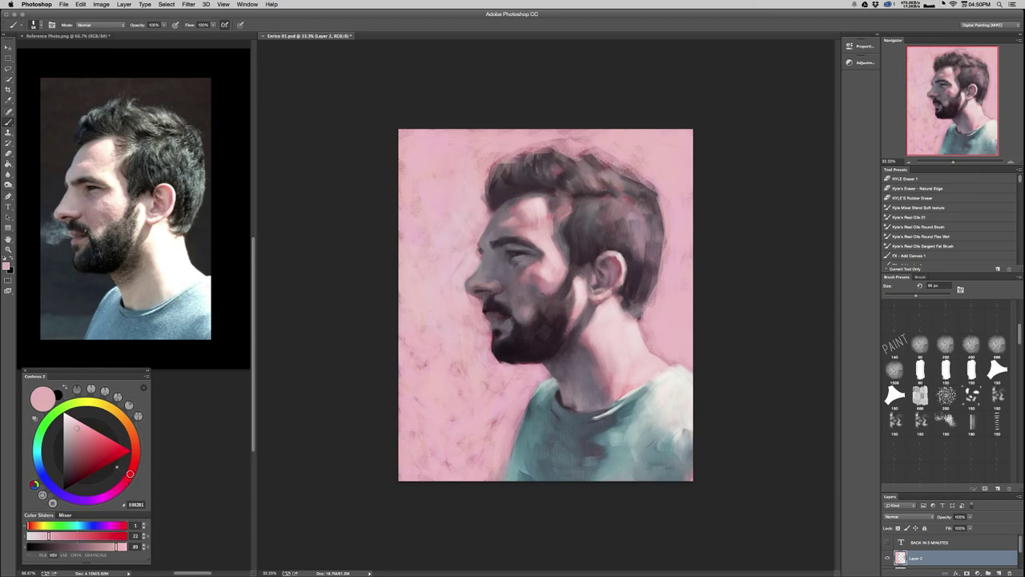
alt+click(453, 263)
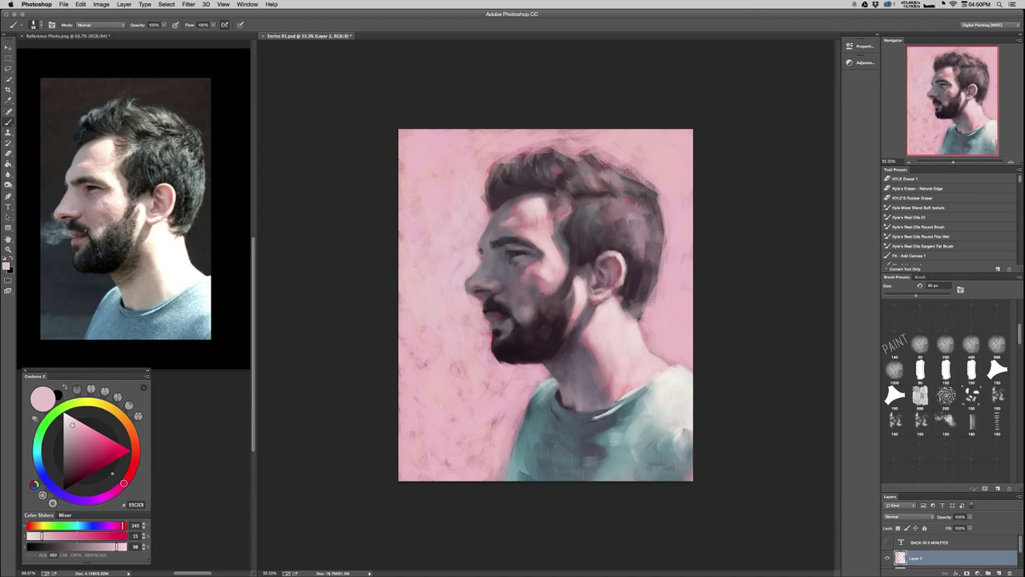
drag(487, 324, 491, 333)
key(super+z)
drag(491, 333, 491, 349)
Redefine the front edge of the chin and beard with sampled dark beard colors, reducing the brush to 47 px.
key(super+equal)
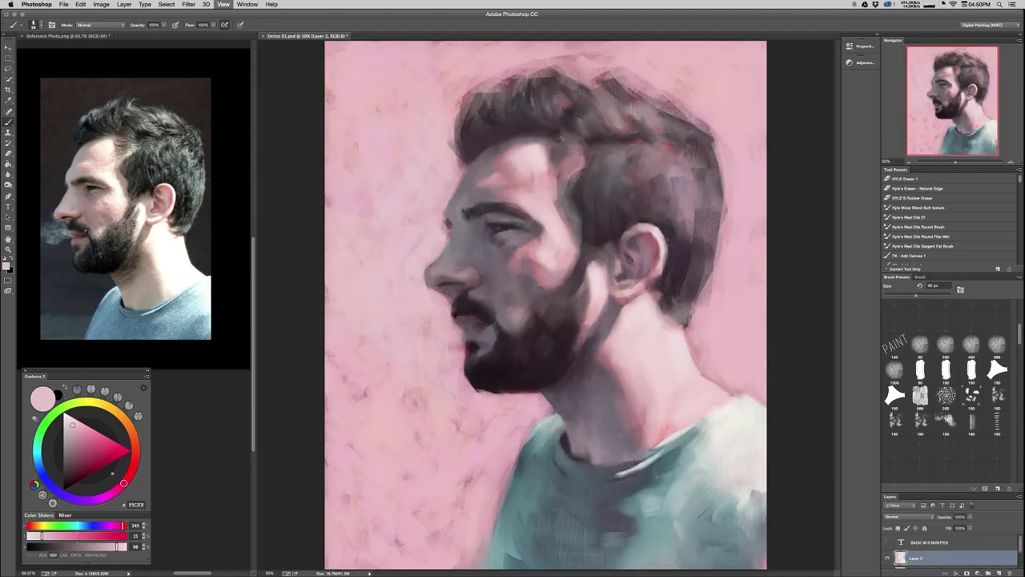
alt+click(449, 363)
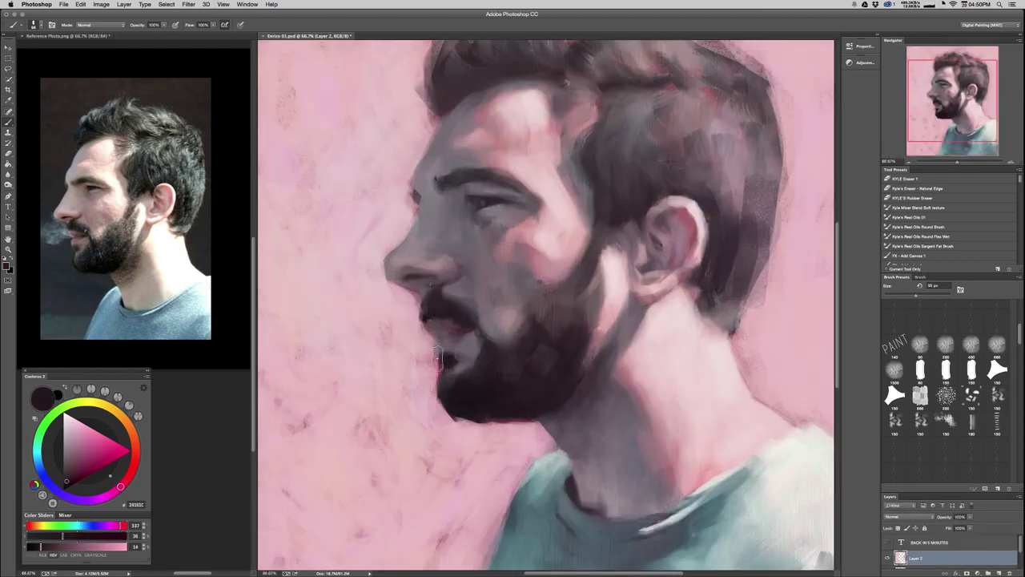
drag(408, 347, 437, 366)
alt+click(457, 394)
mouse_move(436, 375)
mouse_down()
mouse_move(437, 399)
mouse_move(456, 420)
mouse_up()
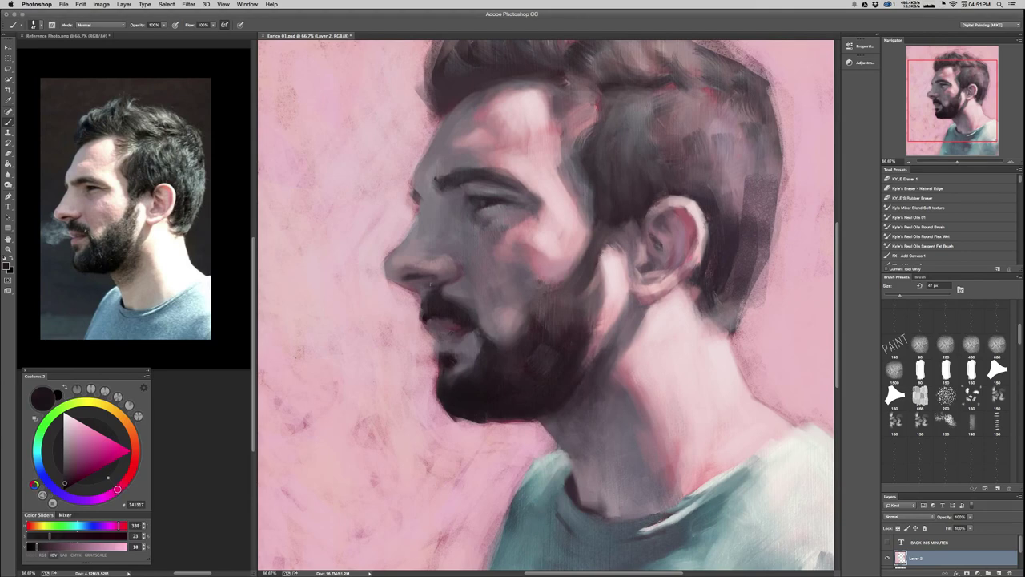
alt+click(457, 371)
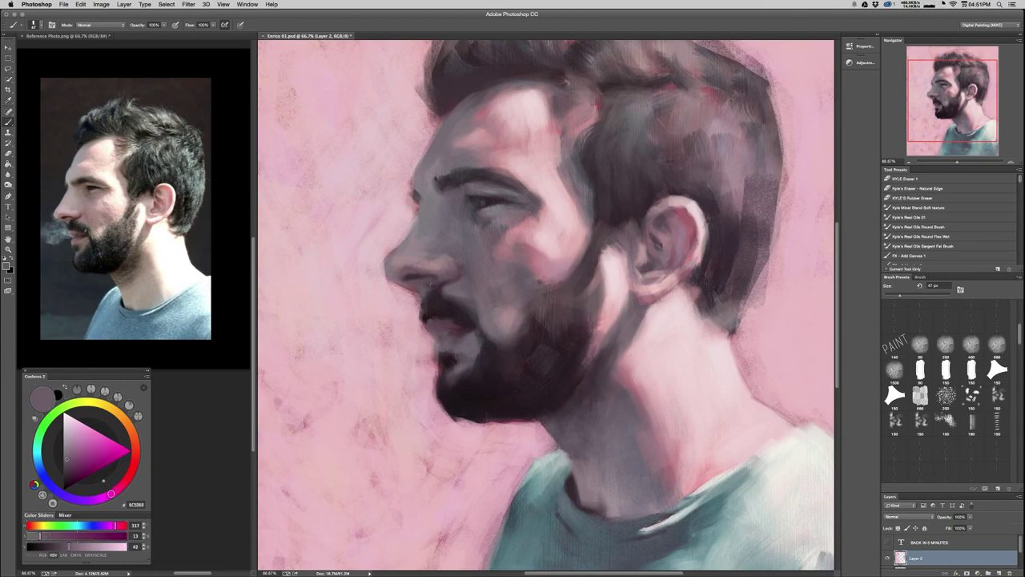
Review the whole portrait at several zoom levels and save the file.
key(ctrl+minus)
key(ctrl+minus)
key(ctrl+minus)
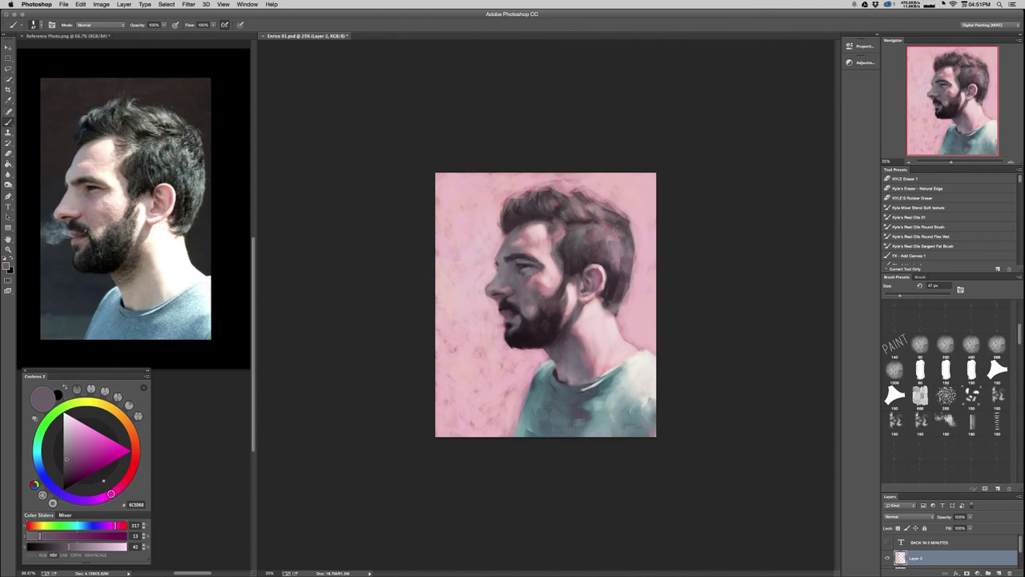
key(ctrl+plus)
key(ctrl+minus)
key(ctrl+minus)
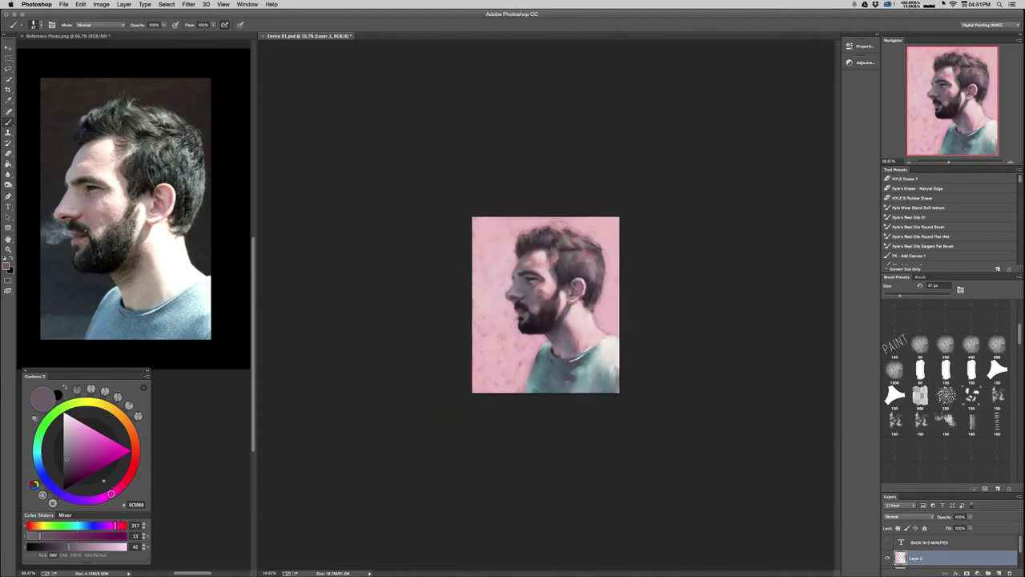
key(ctrl+plus)
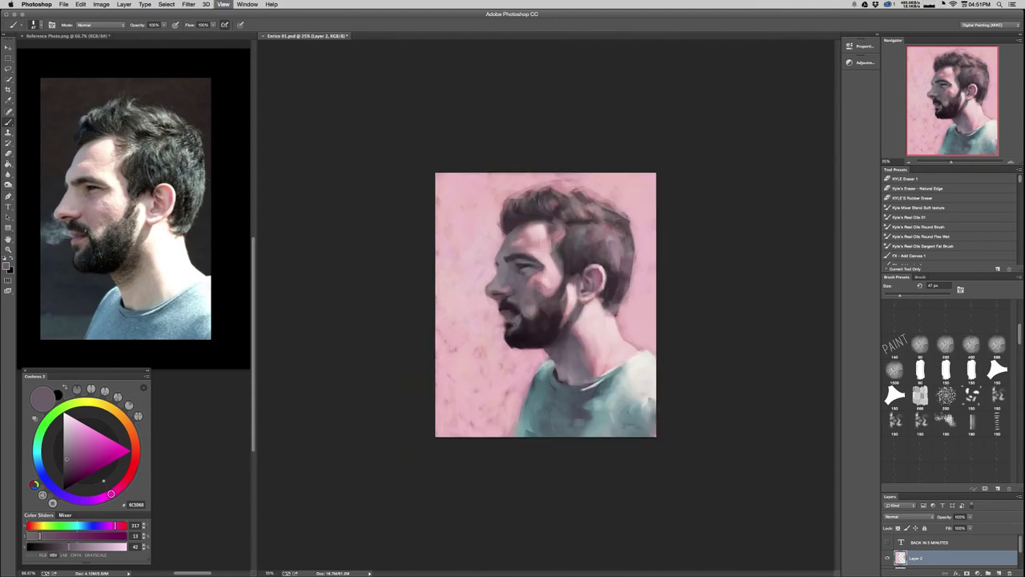
key(ctrl+plus)
key(ctrl+plus)
key(ctrl+minus)
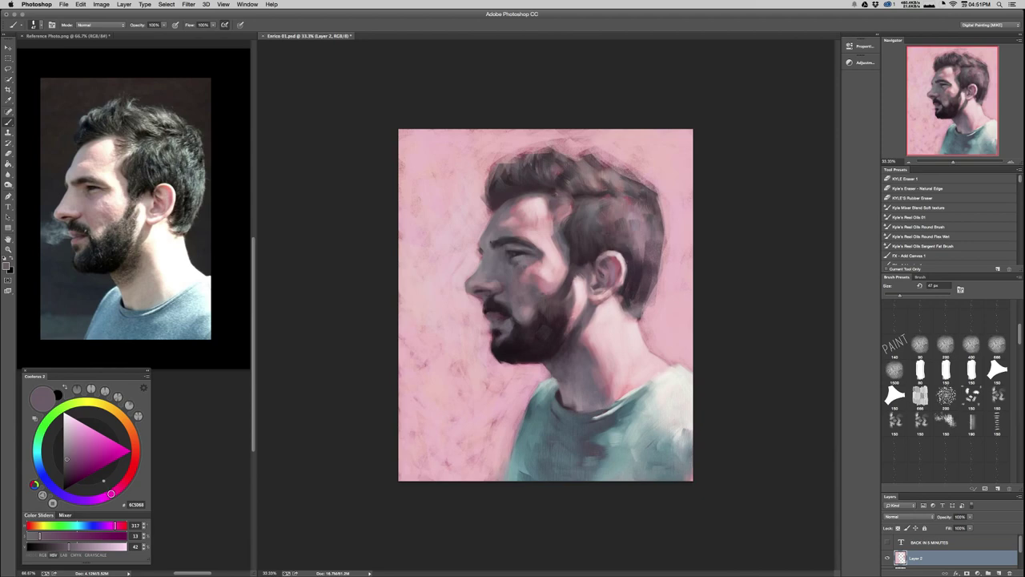
key(ctrl+plus)
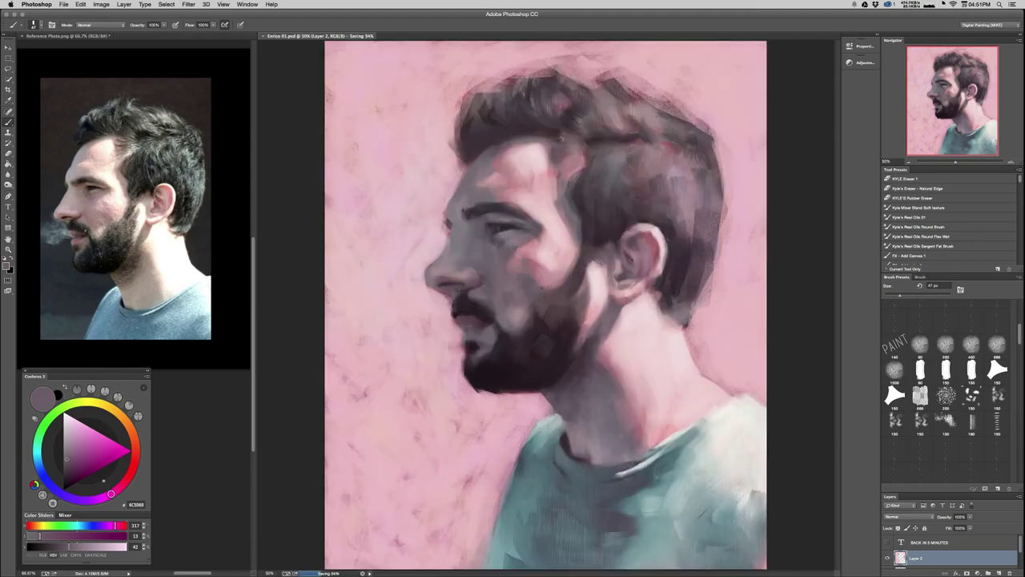
key(ctrl+plus)
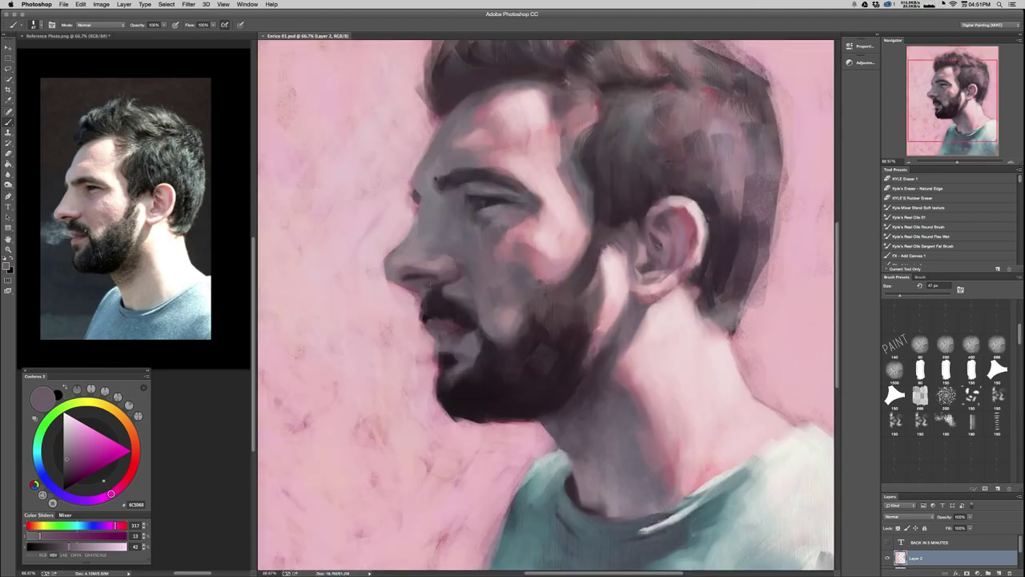
Brush sampled pinks over the background around the front of the hair with a 117 px brush.
scroll(415, 200, up, 5)
alt+click(415, 200)
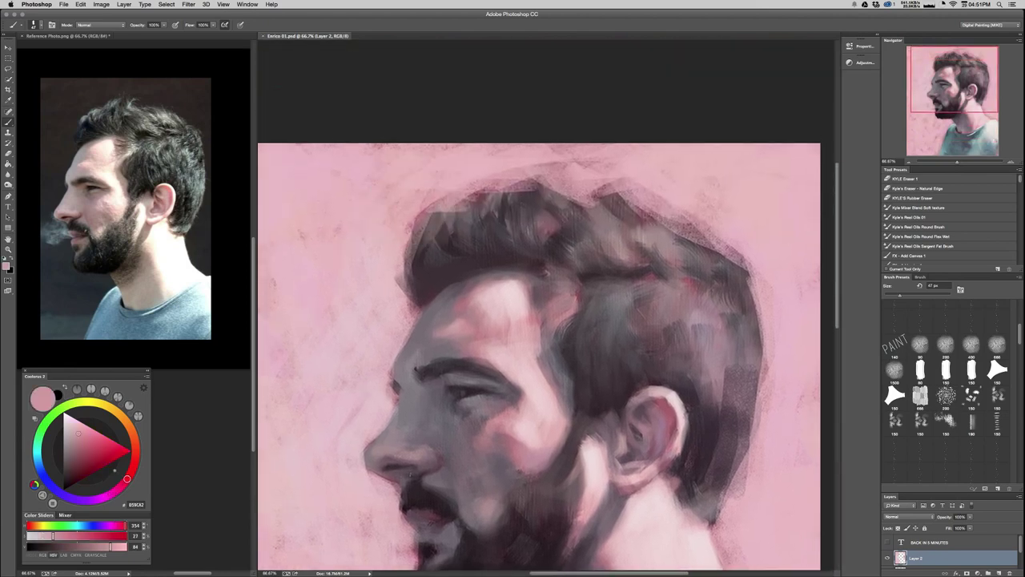
mouse_move(392, 217)
mouse_down()
mouse_move(425, 200)
mouse_move(424, 209)
mouse_move(409, 214)
mouse_move(466, 171)
mouse_move(400, 223)
mouse_move(486, 176)
mouse_up()
alt+click(452, 180)
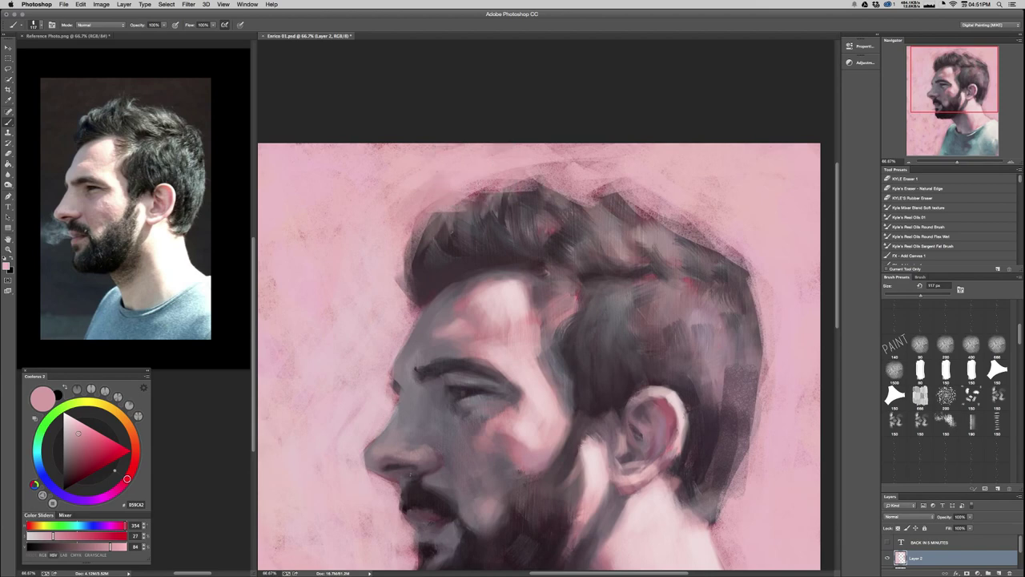
drag(419, 202, 404, 216)
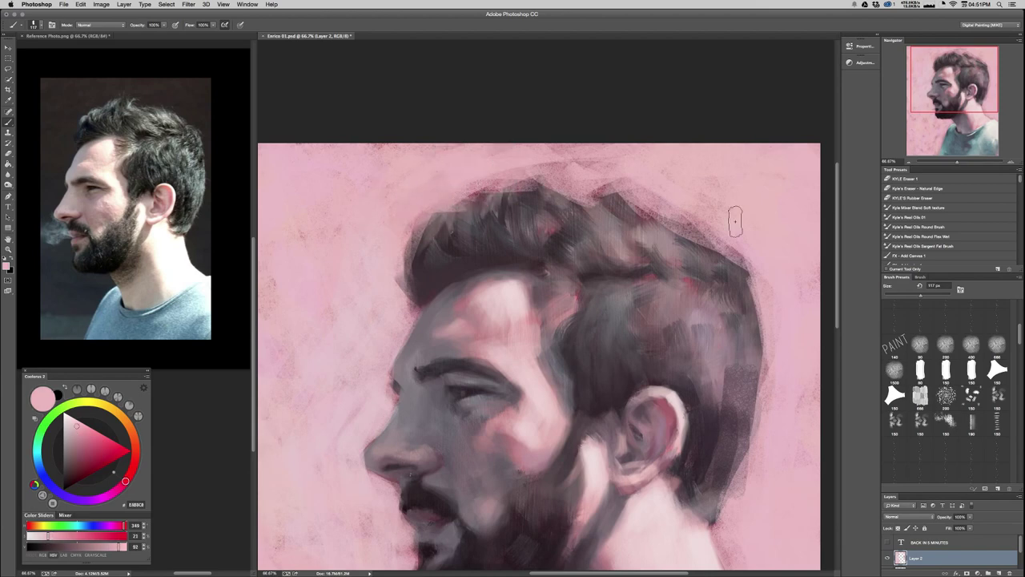
Turn on Color Dynamics for the brush and paint paler pink strokes over the background.
click(920, 277)
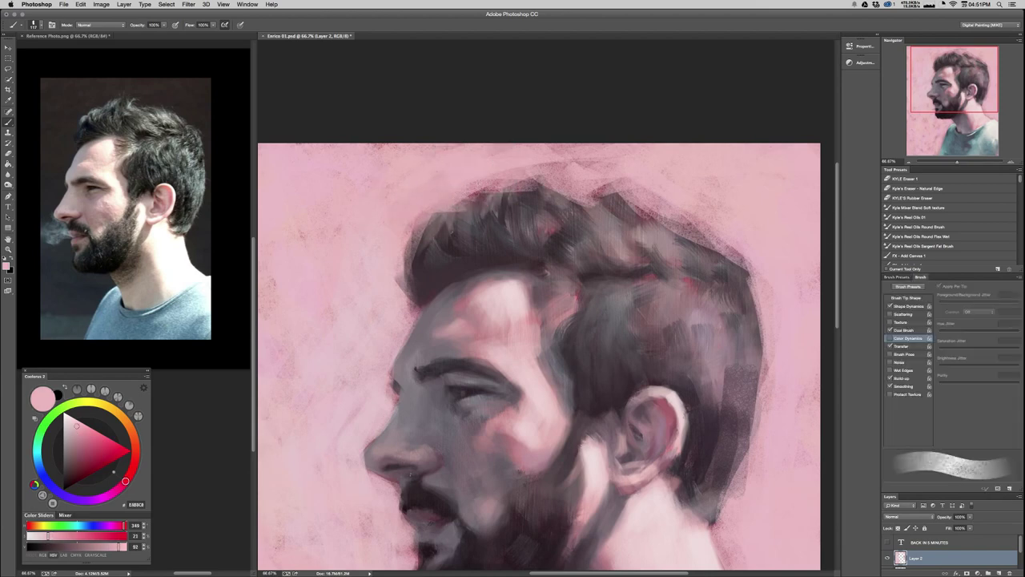
click(890, 338)
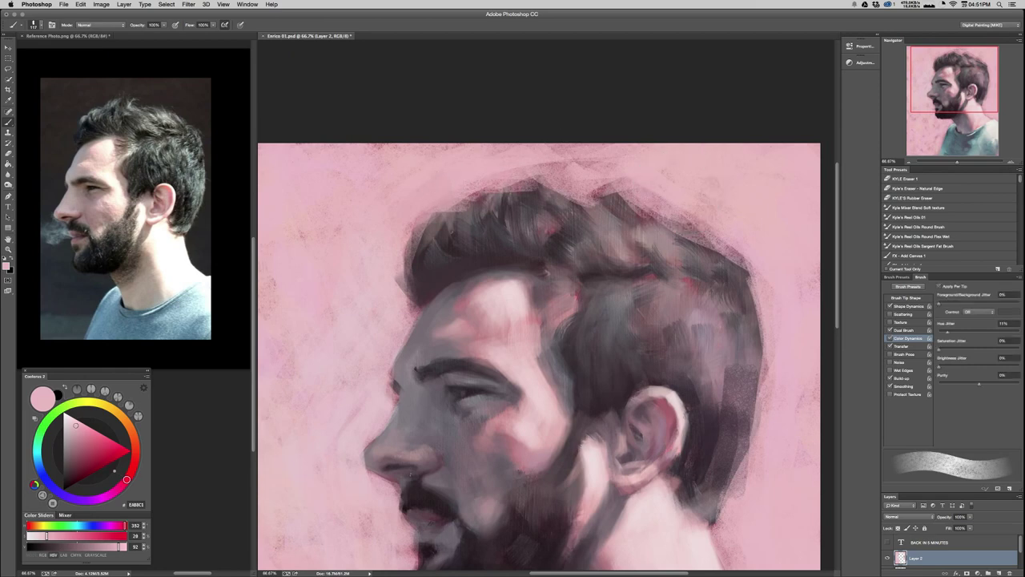
click(70, 422)
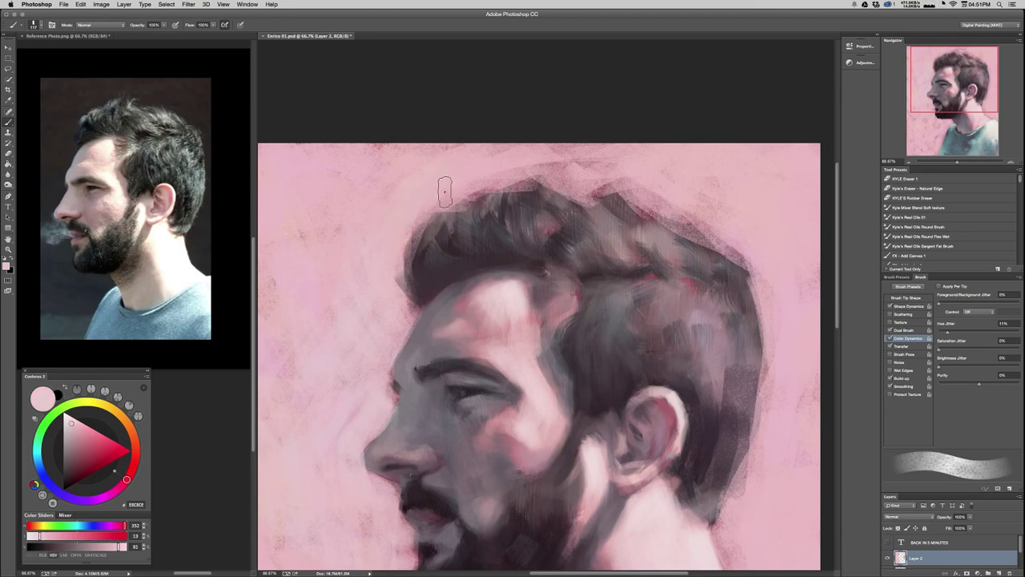
key(super+minus)
key(super+minus)
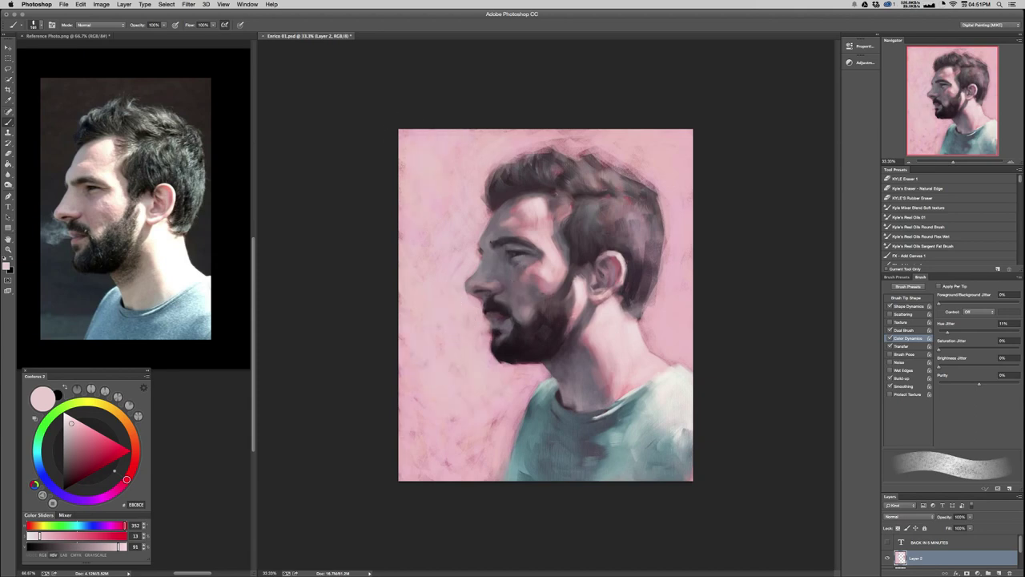
Refine the tip and underside of the nose with sampled mauve-gray skin tones and background pink, using a smaller brush.
key(super+equal)
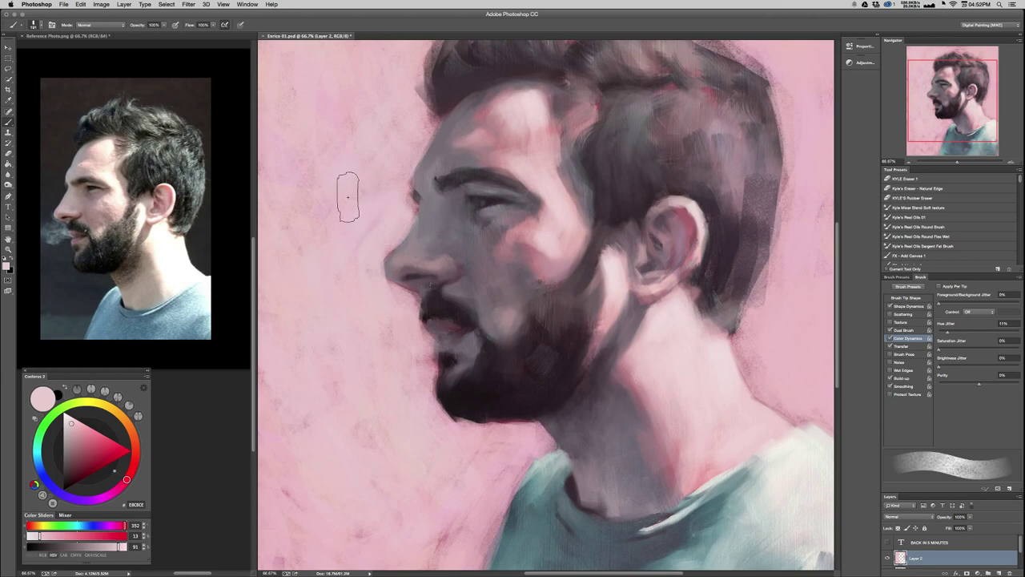
alt+click(390, 265)
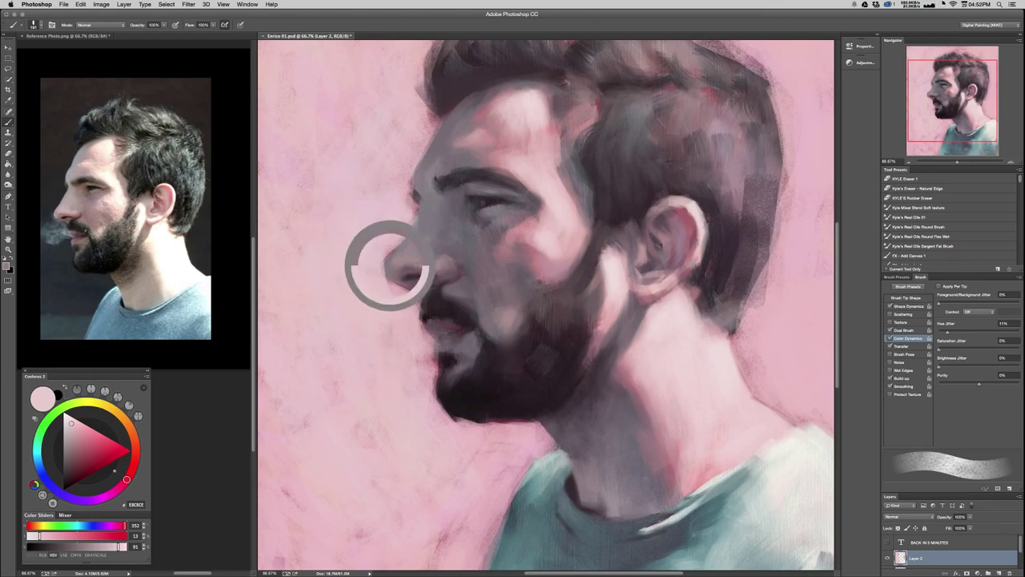
alt+click(390, 265)
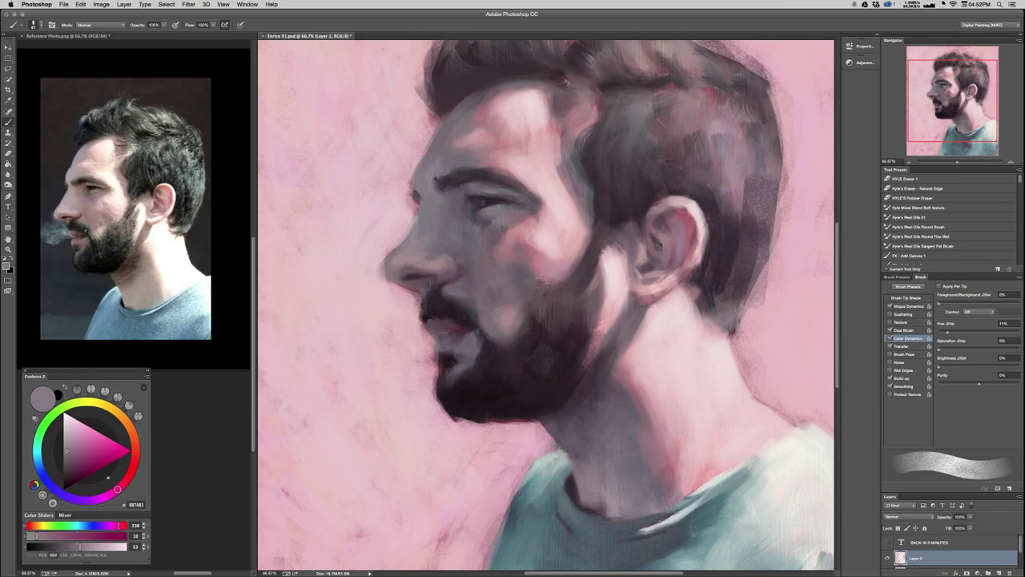
alt+click(411, 294)
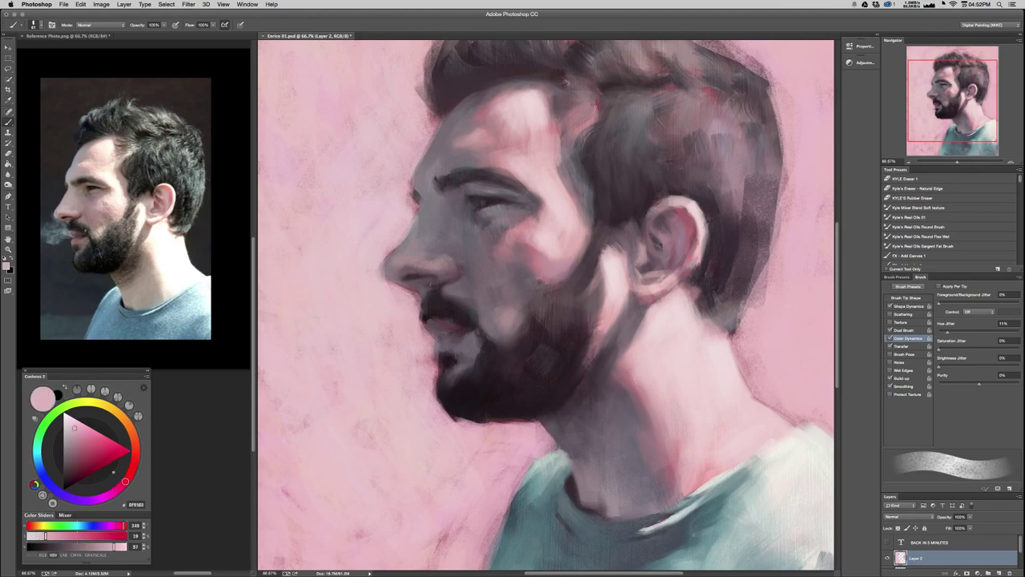
drag(389, 280, 410, 291)
alt+click(412, 270)
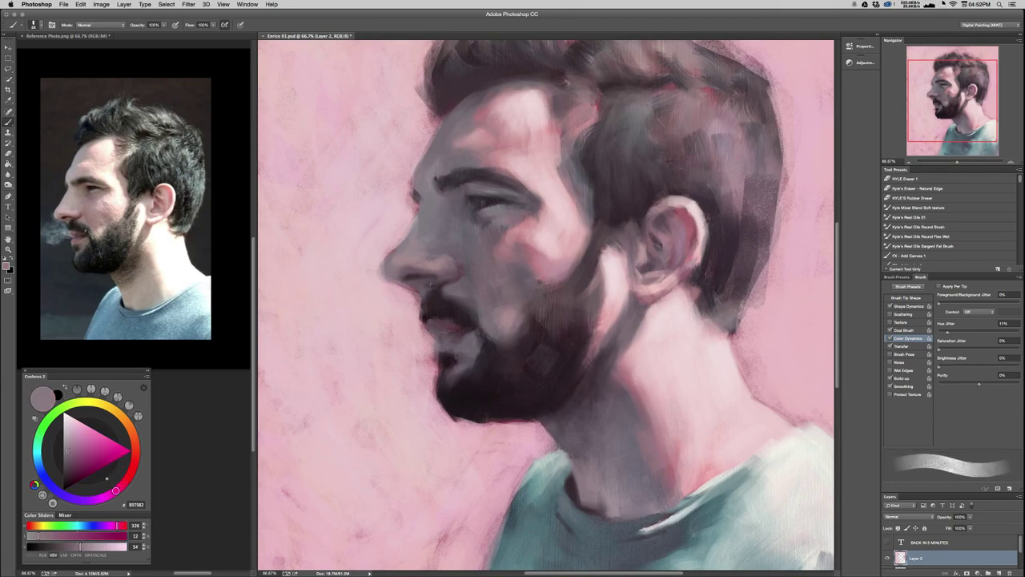
alt+click(422, 288)
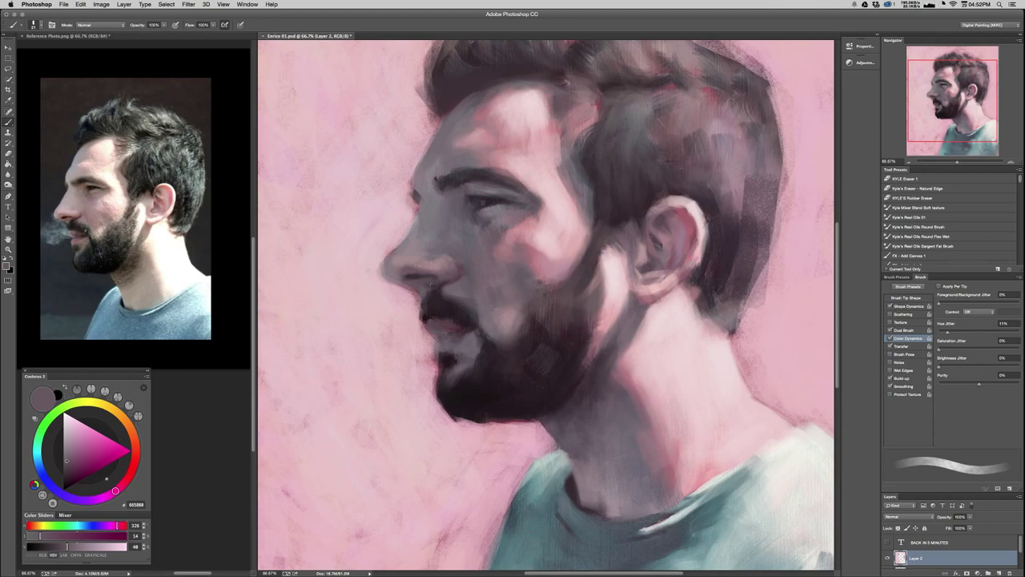
Rework the forehead edge below the front hairline with sampled background pink, dark hair color and mauve skin tone, undoing one stray stroke.
key(ctrl+minus)
key(ctrl+minus)
key(ctrl+minus)
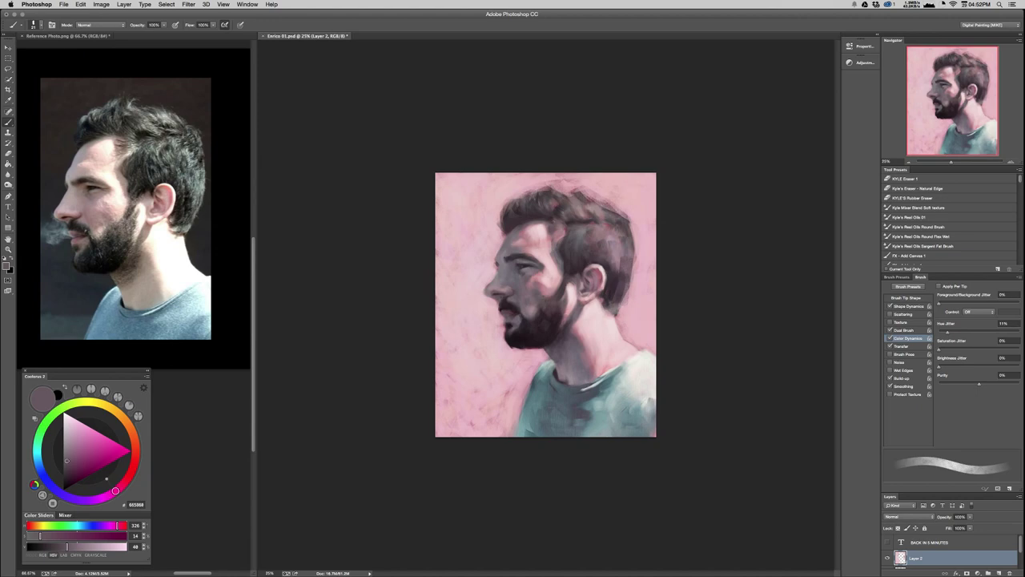
key(super+plus)
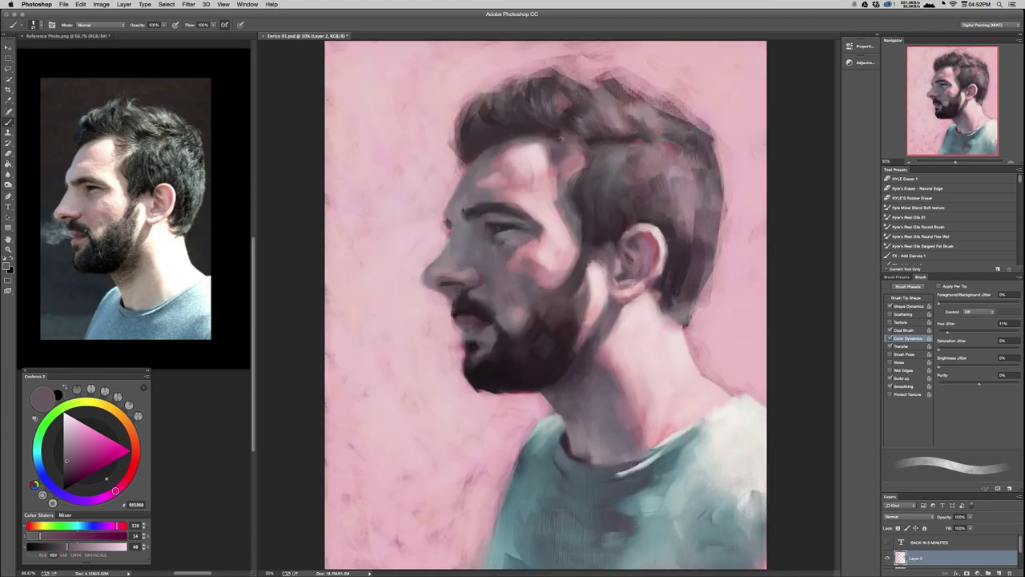
alt+click(445, 189)
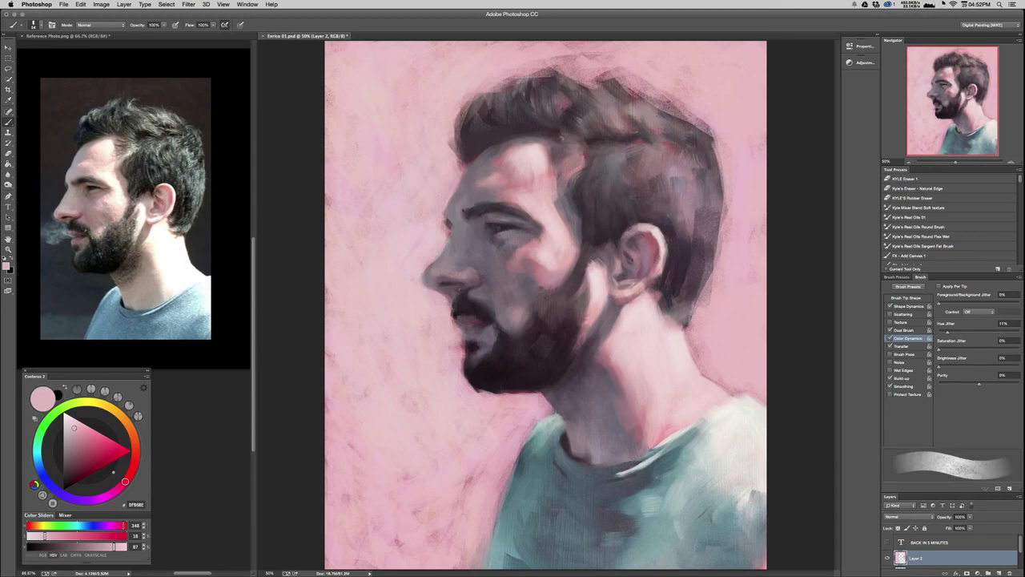
mouse_move(460, 185)
mouse_down()
mouse_move(465, 173)
mouse_move(464, 183)
mouse_up()
key(super+z)
alt+click(471, 150)
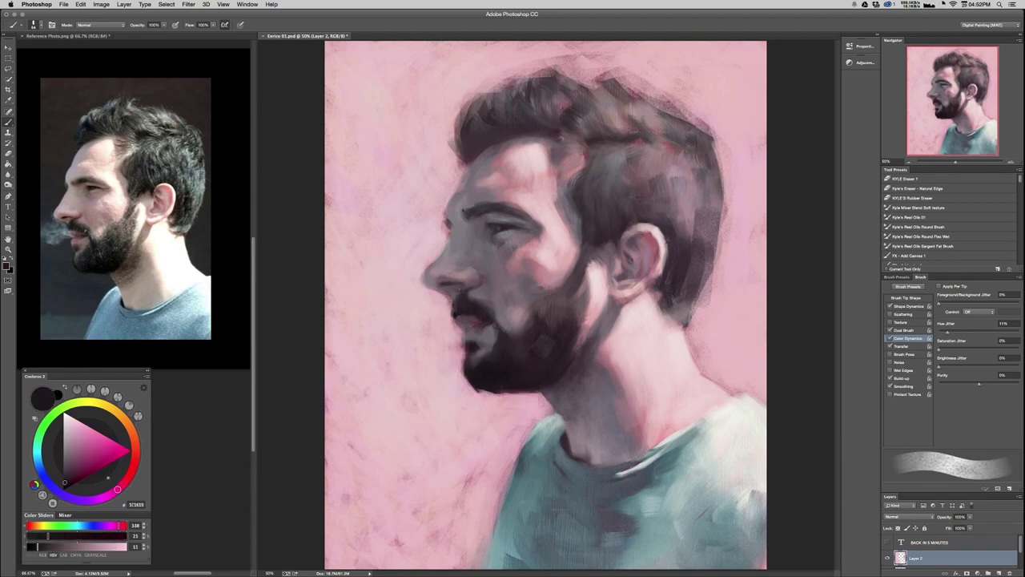
alt+click(448, 172)
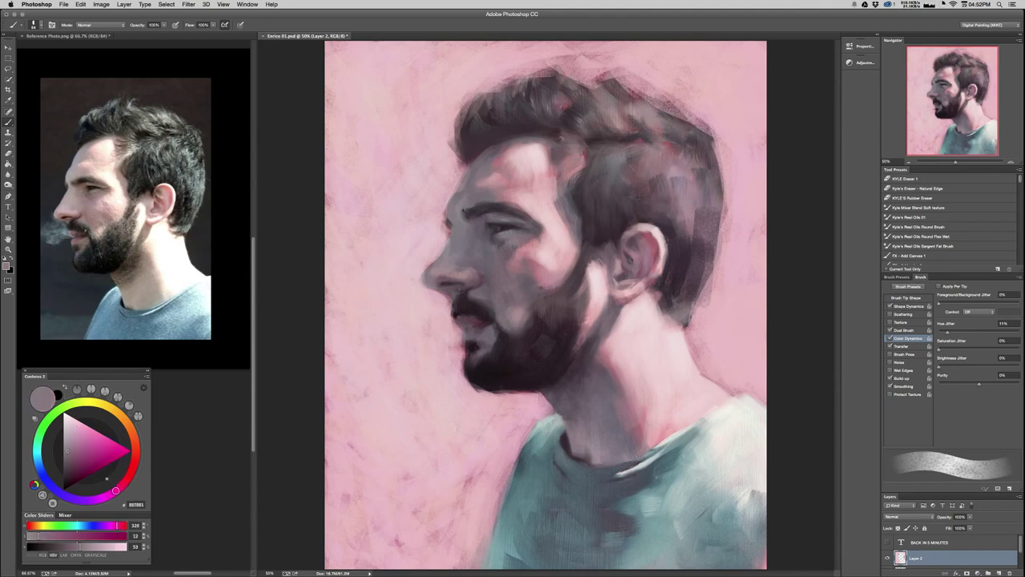
Soften the nose's bridge, tip and nostril edges with sampled mauve-grays, muted pink and pale background pink.
key(super+plus)
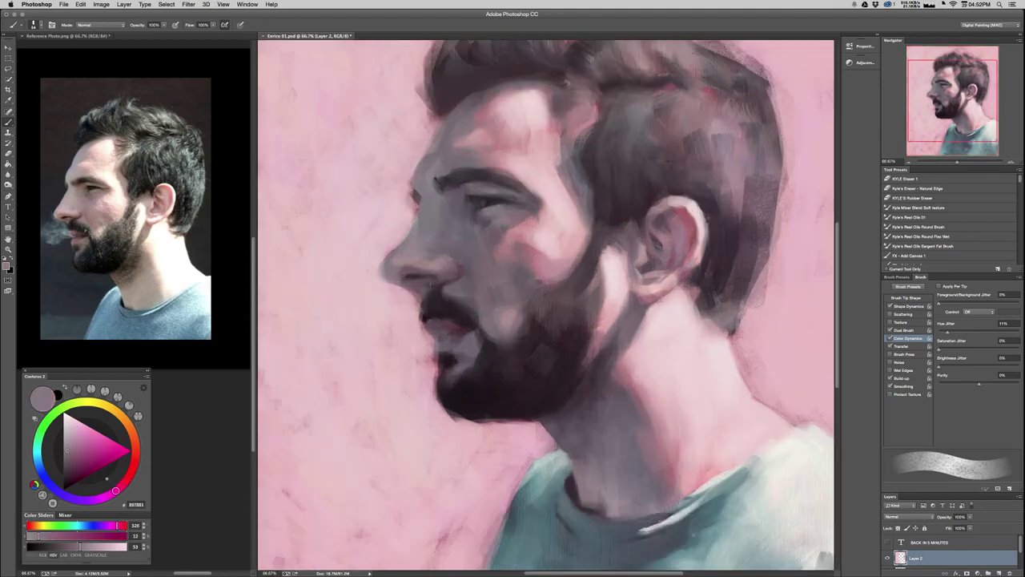
alt+click(376, 270)
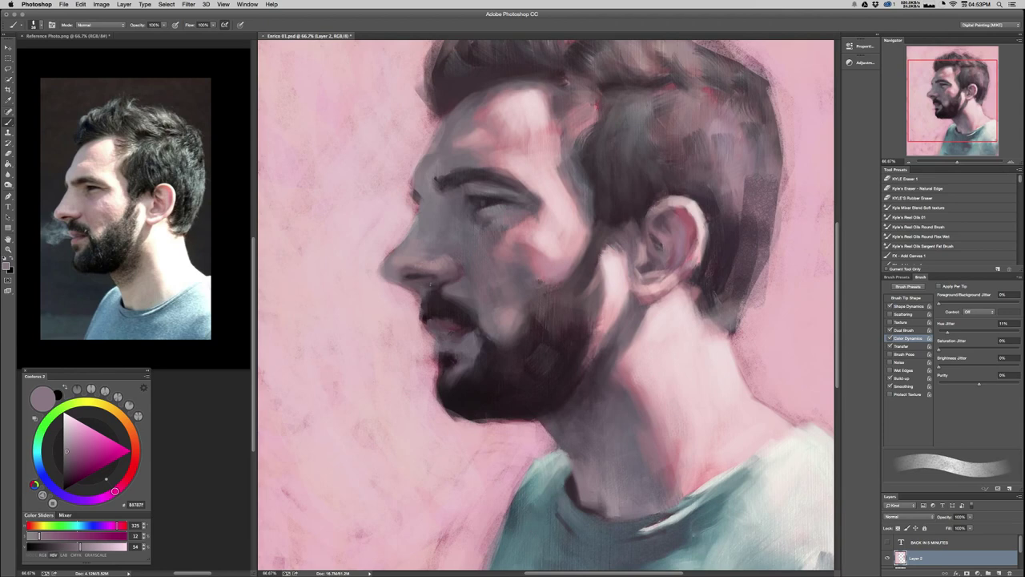
alt+click(430, 284)
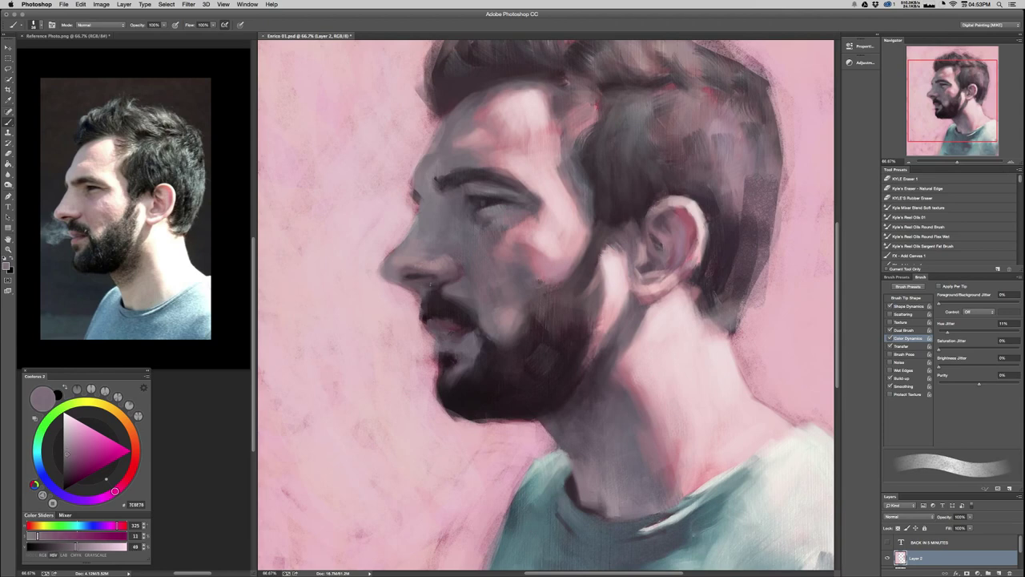
alt+click(430, 283)
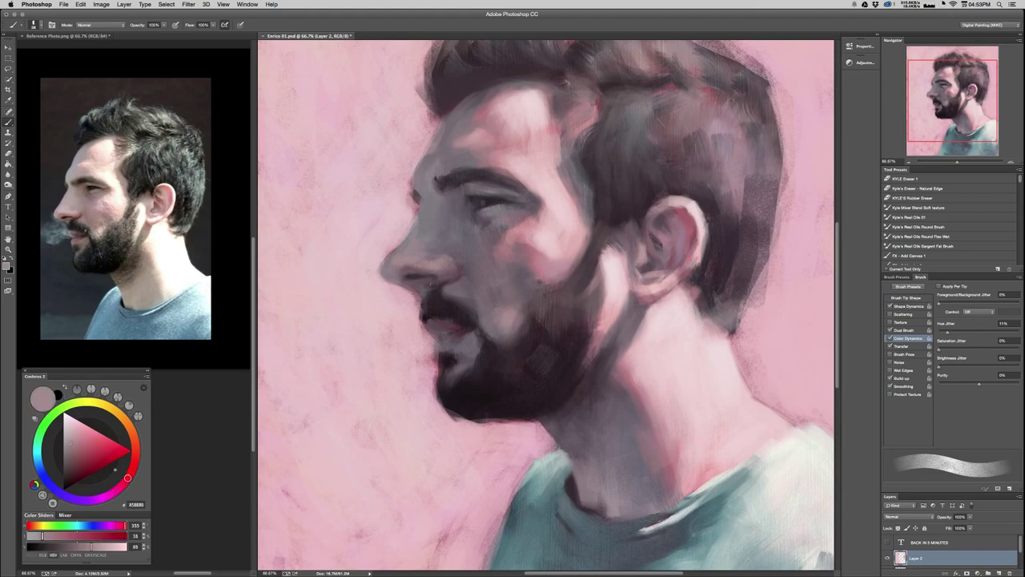
alt+click(386, 237)
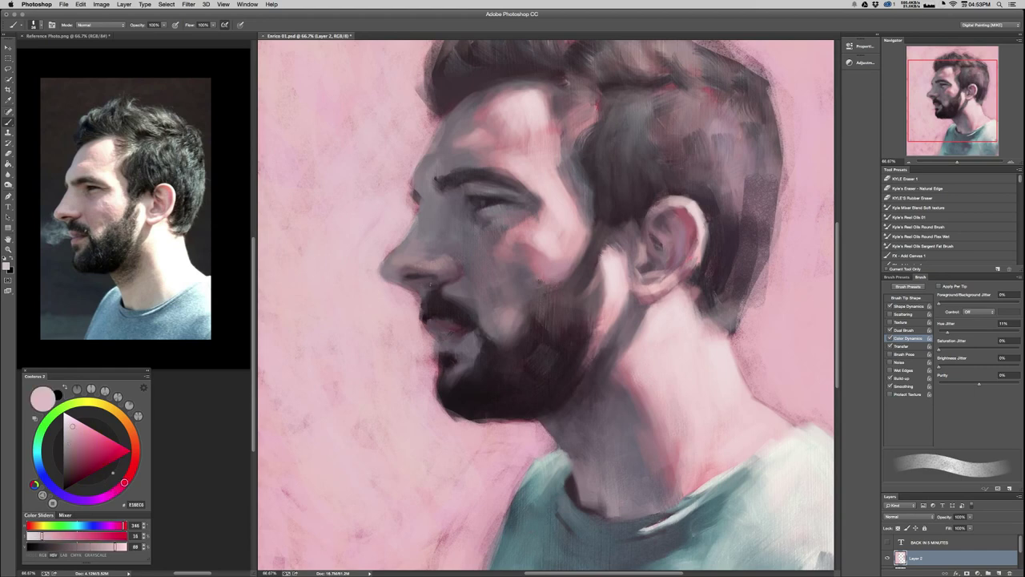
alt+click(411, 243)
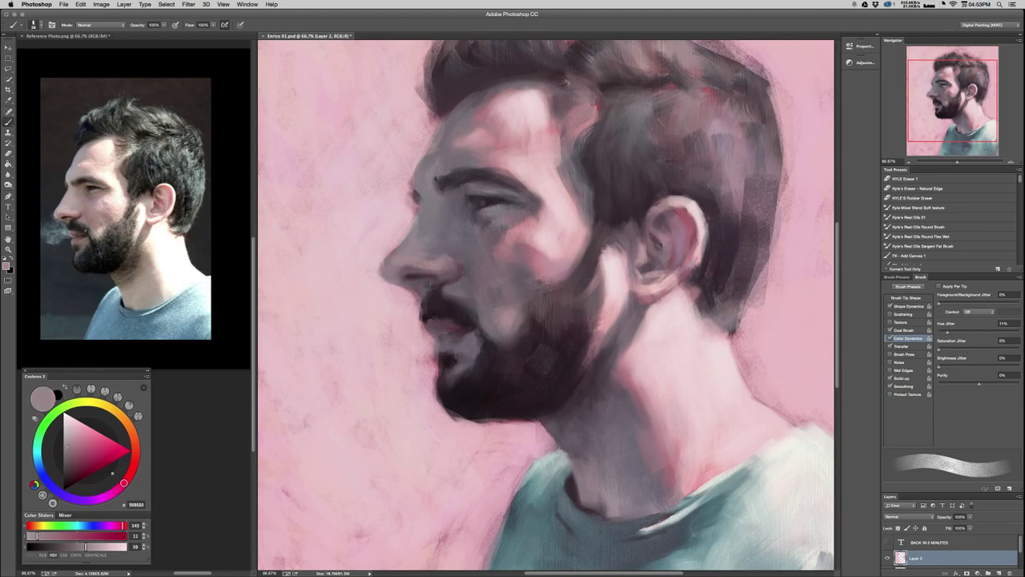
alt+click(430, 284)
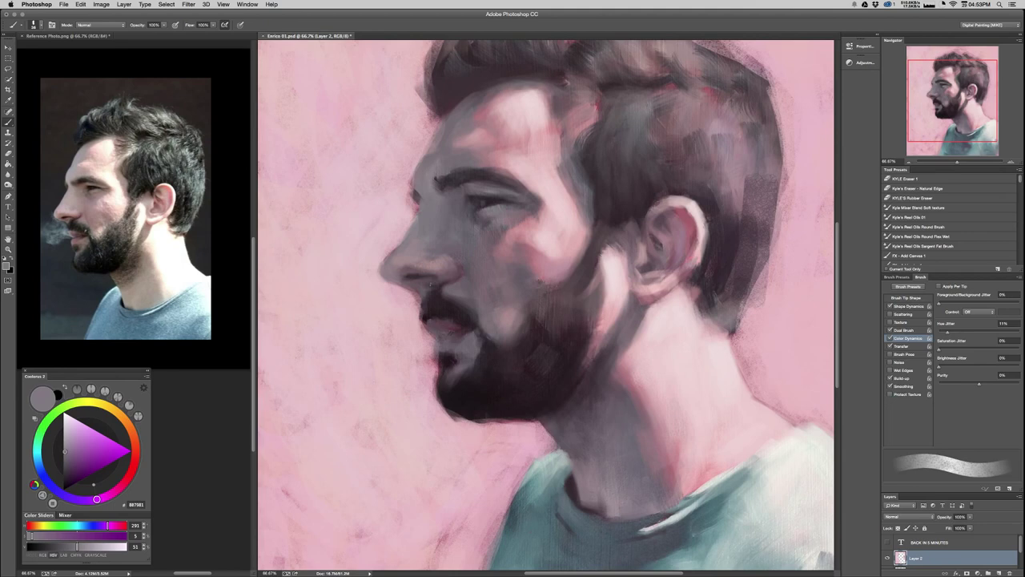
Check the whole portrait from a distance and sample a muted gray-pink at the nose to continue refining it.
key(super+minus)
key(super+minus)
key(super+minus)
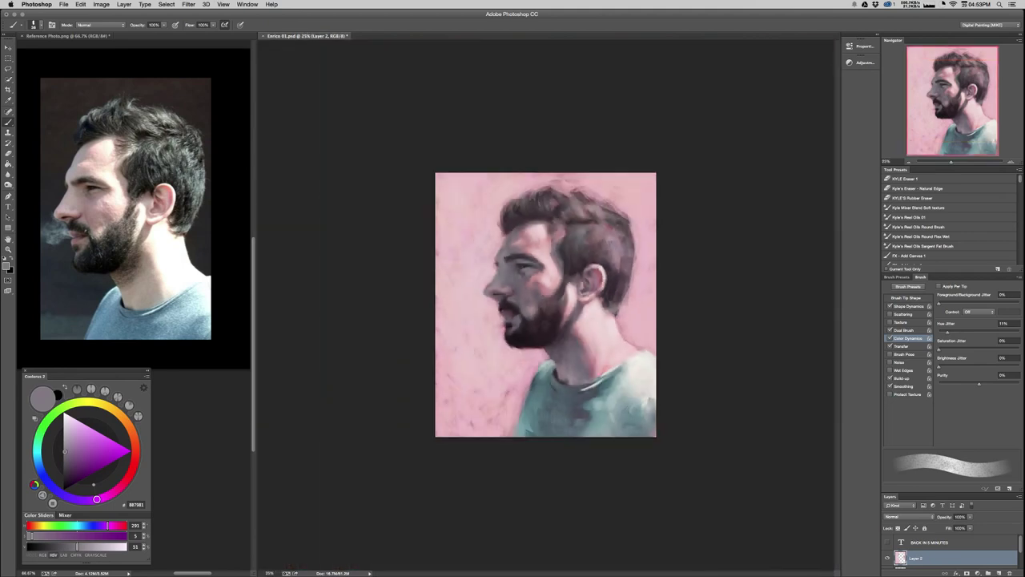
key(super+plus)
key(super+plus)
alt+click(437, 273)
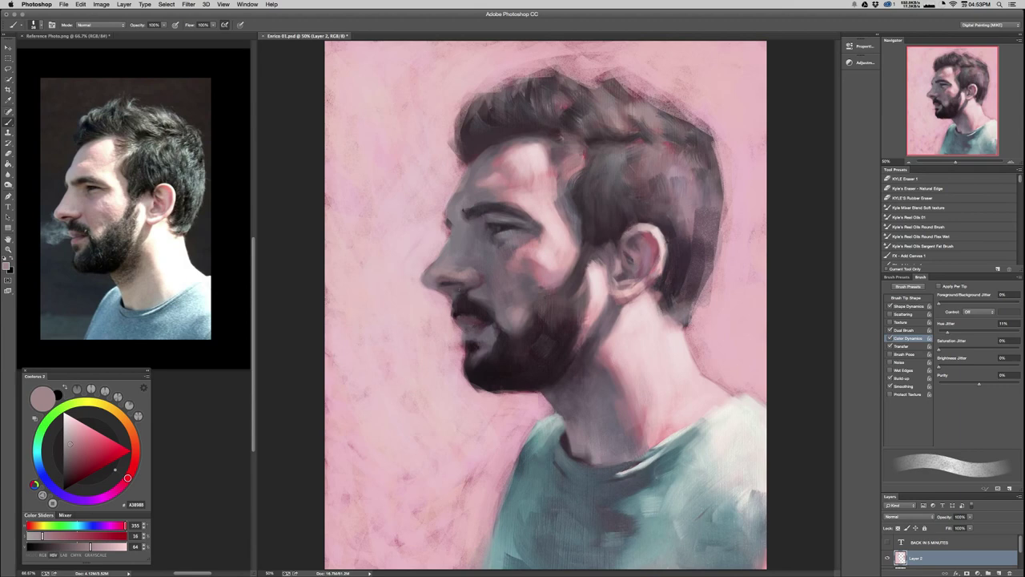
Refine the nose tip's outline with colours sampled from the pink background and the greyish nose.
alt+click(413, 276)
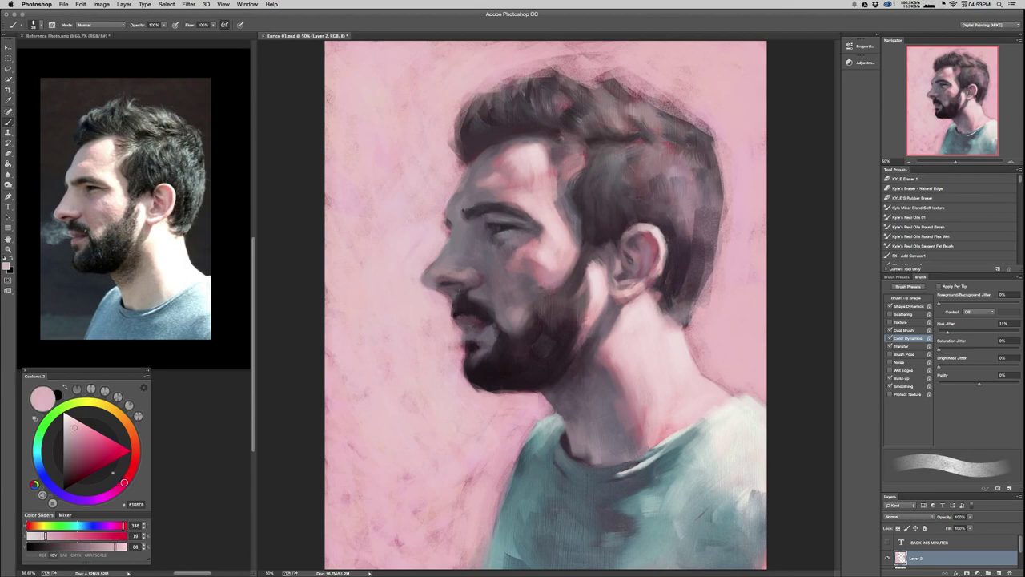
alt+click(439, 272)
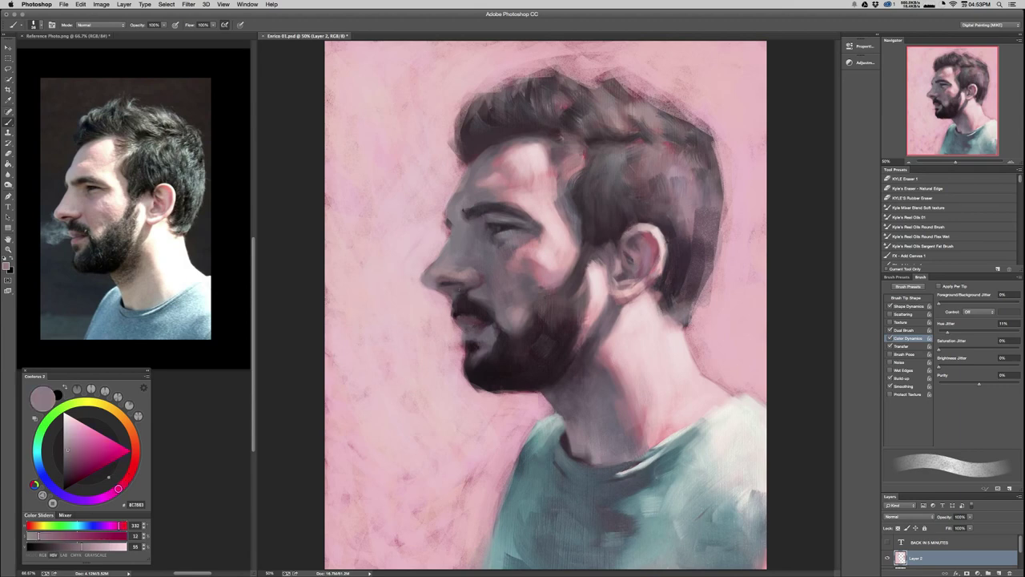
alt+click(415, 275)
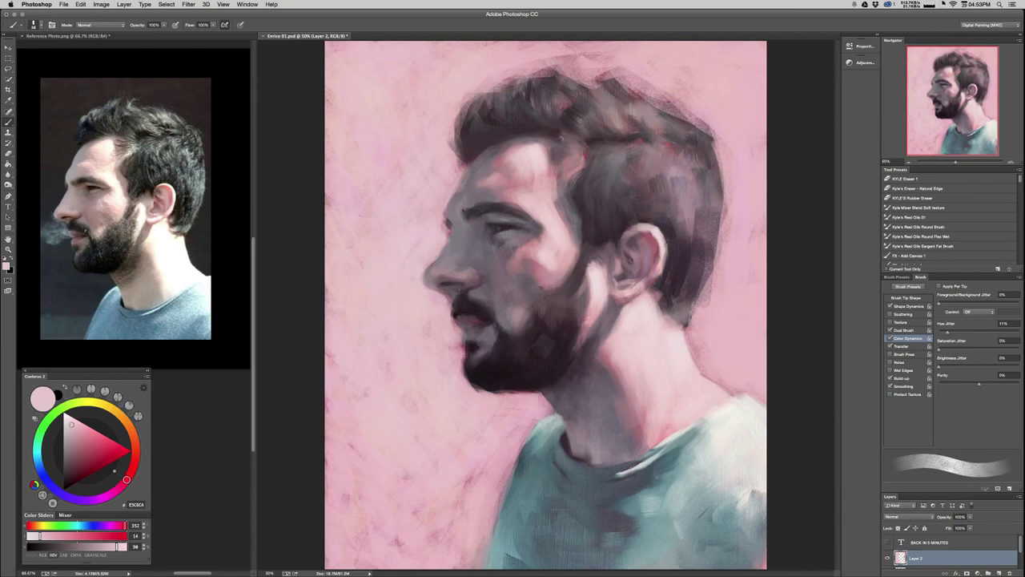
alt+click(438, 271)
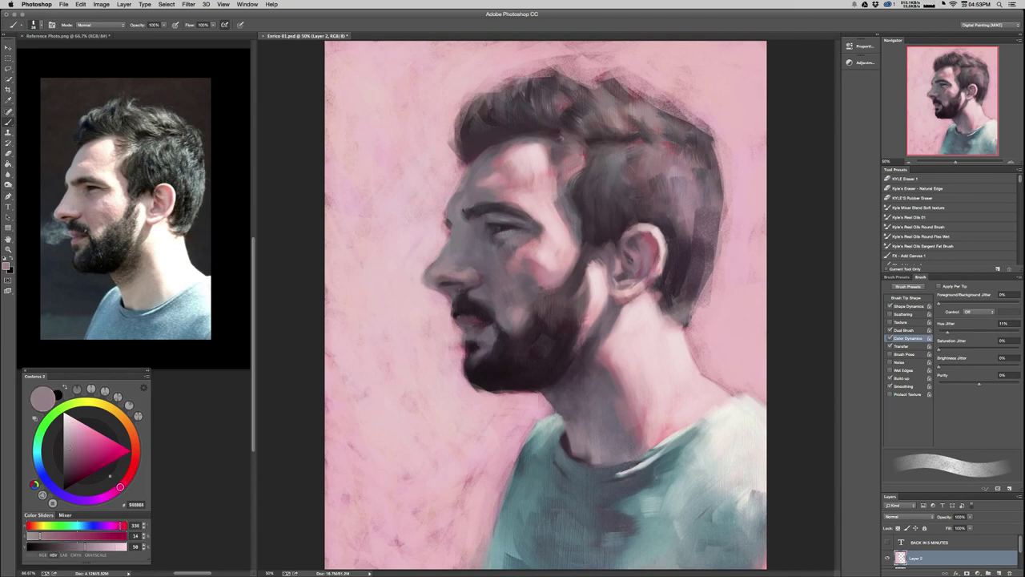
key(super+minus)
key(super+minus)
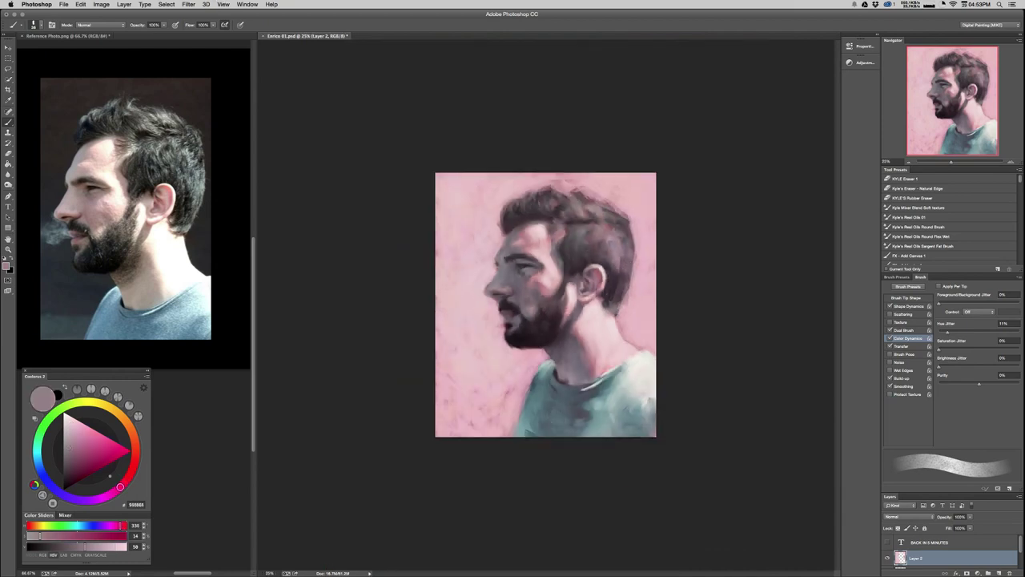
Rework the underside of the nose tip with mauve and darker plum tones sampled from the nose.
key(super+plus)
key(super+plus)
key(super+plus)
alt+click(394, 274)
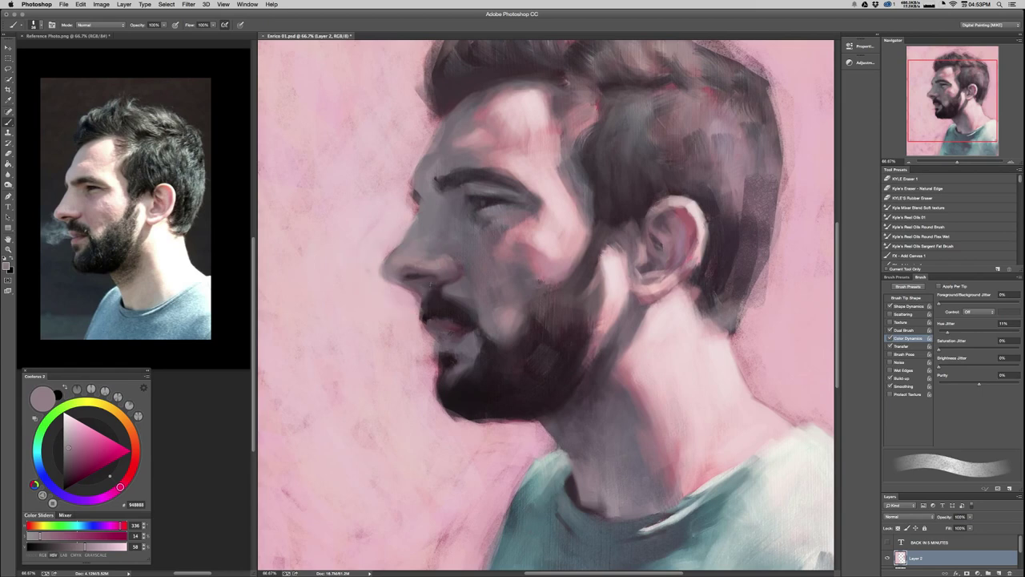
alt+click(394, 266)
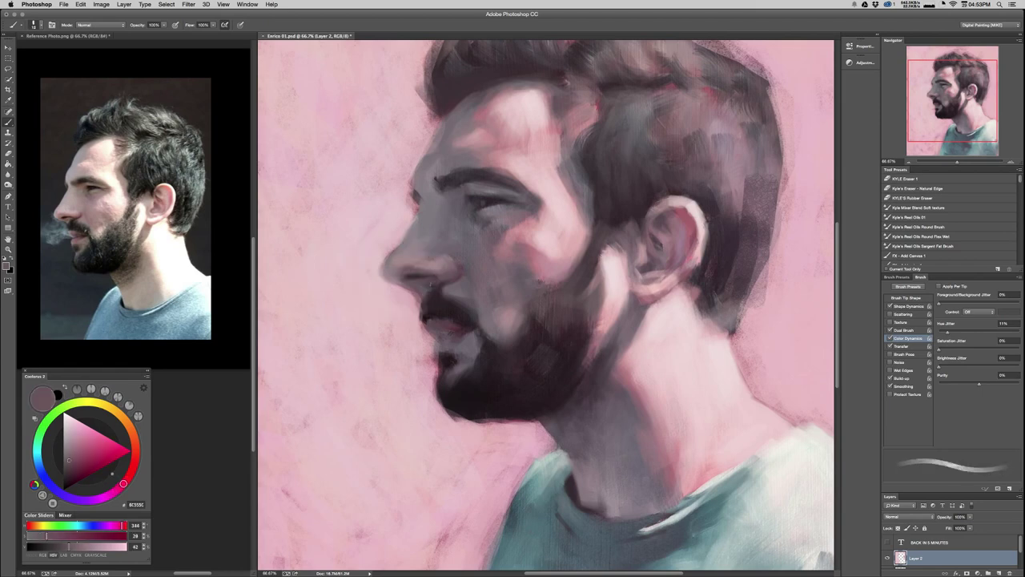
alt+click(403, 276)
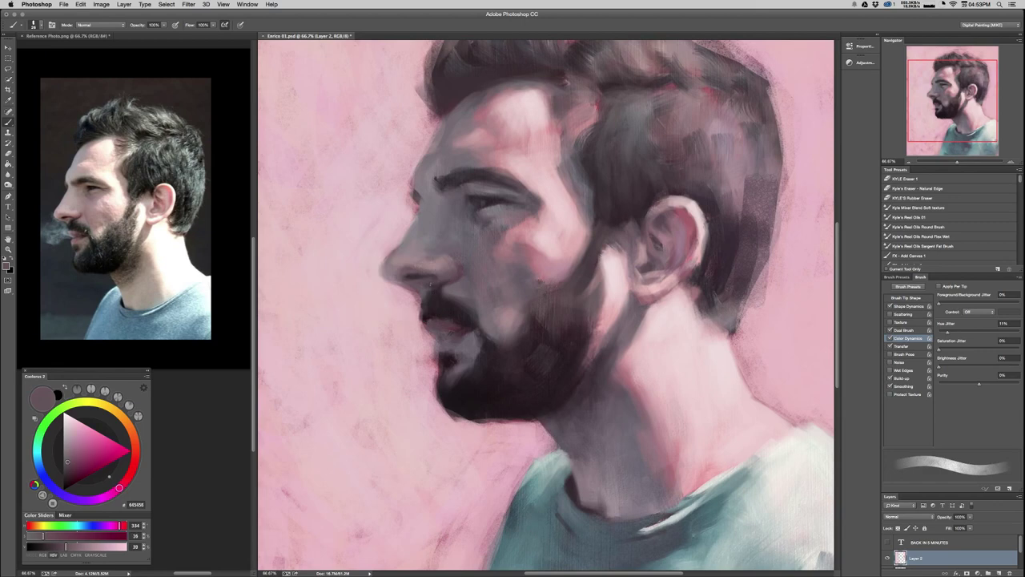
Turn off the brush's Color Dynamics and touch up the nose tip with muted mauve tones sampled from the nose.
click(890, 337)
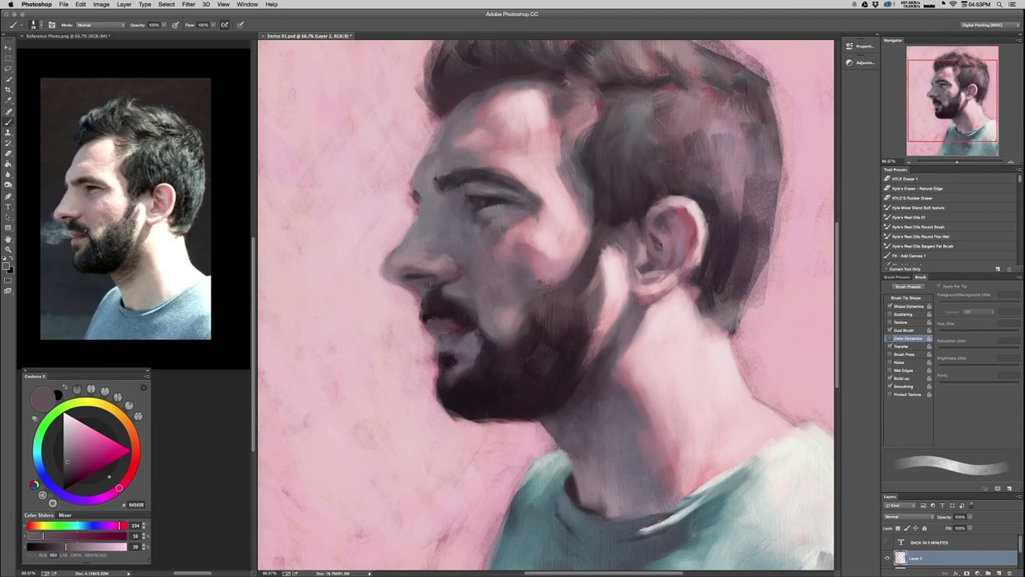
alt+click(402, 274)
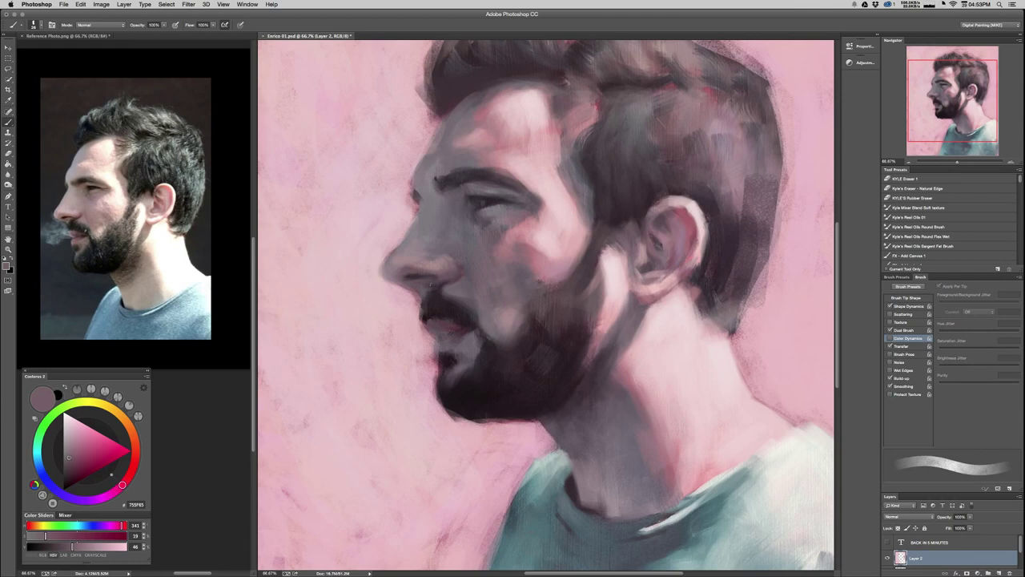
alt+click(385, 259)
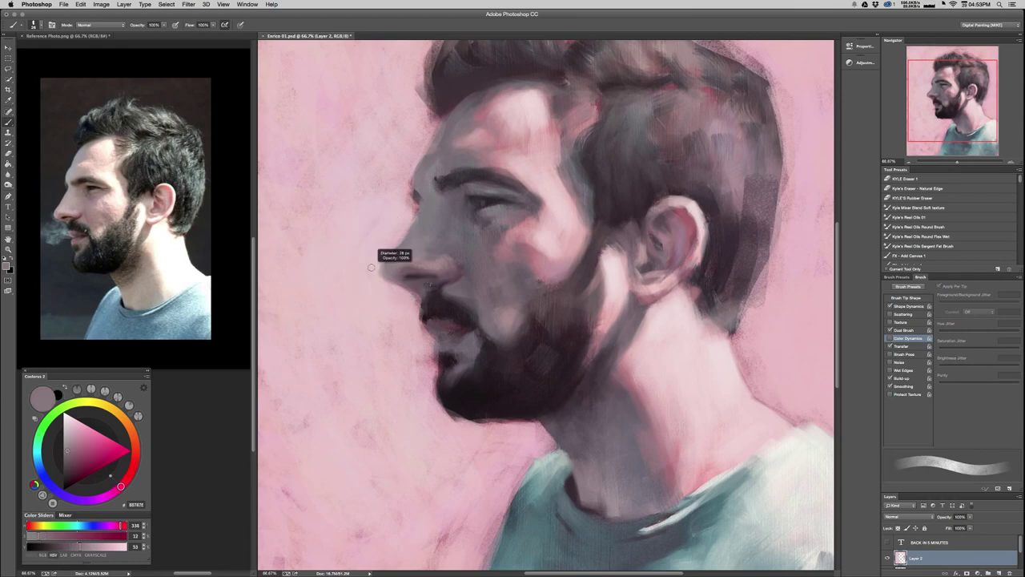
drag(372, 267, 375, 268)
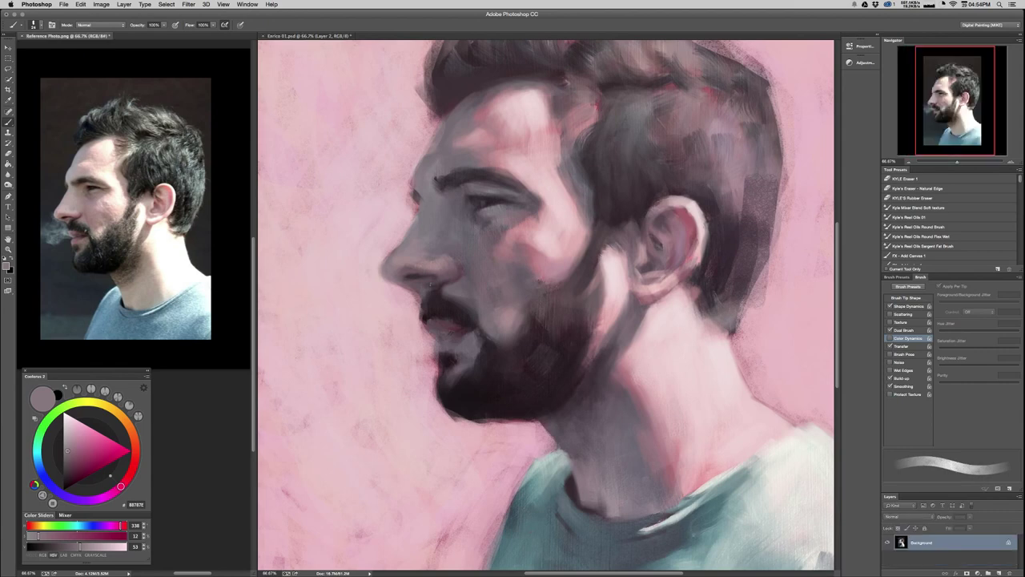
key(super+minus)
key(super+minus)
key(super+minus)
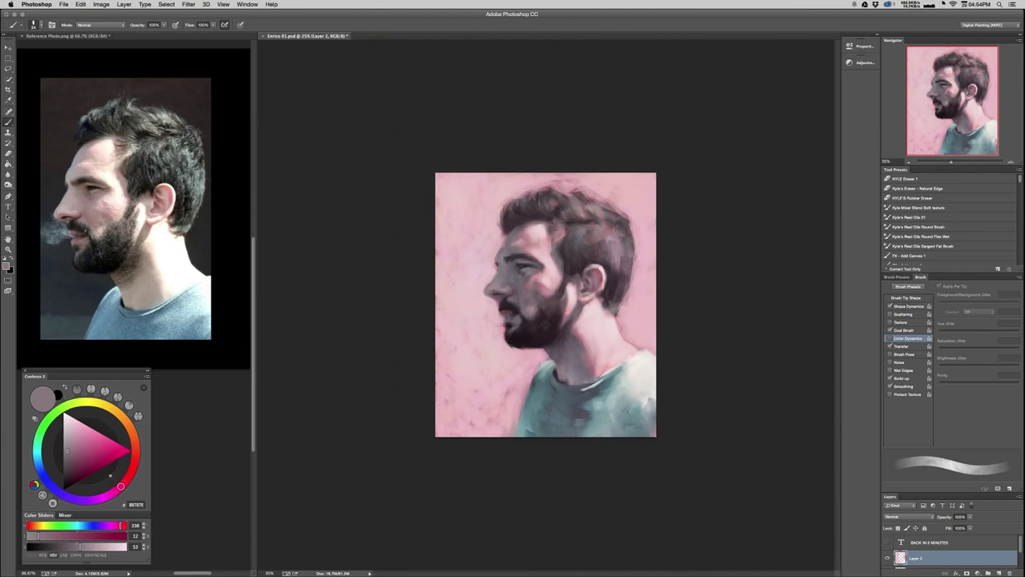
Refine the profile edge around the mustache with sampled light pink and dark beard tones.
key(super+plus)
key(super+plus)
key(super+plus)
key(super+plus)
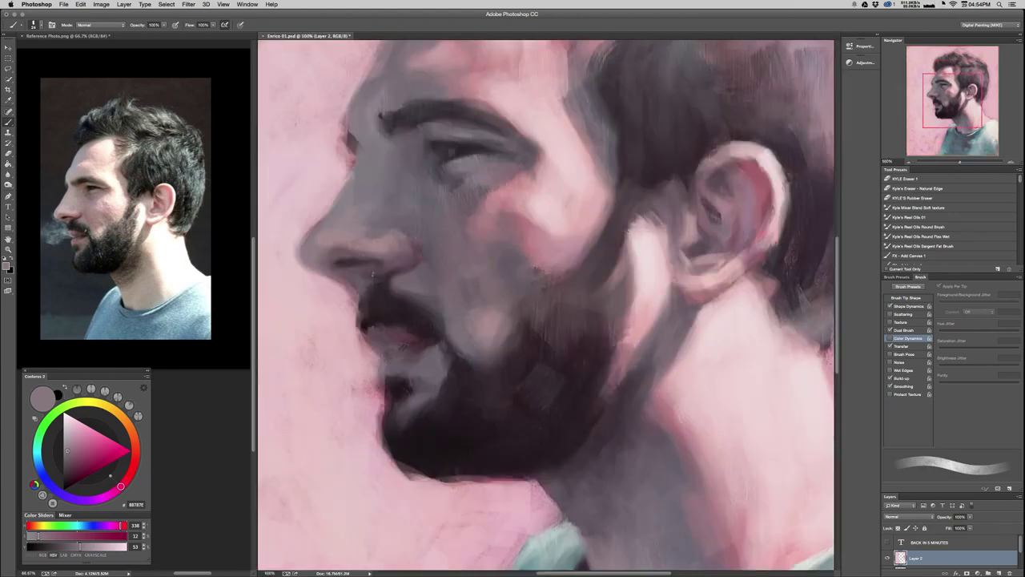
alt+click(650, 276)
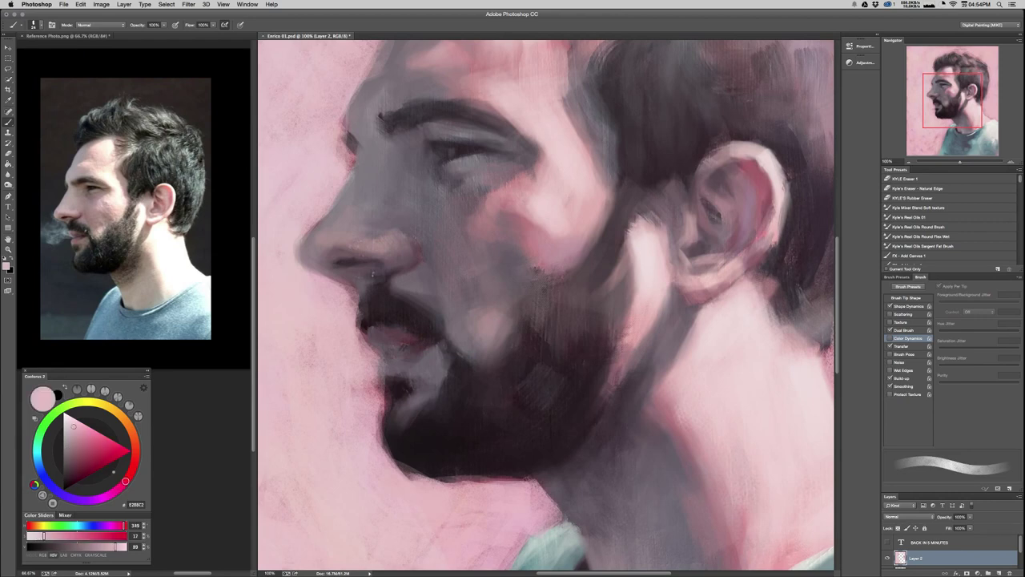
drag(372, 274, 390, 273)
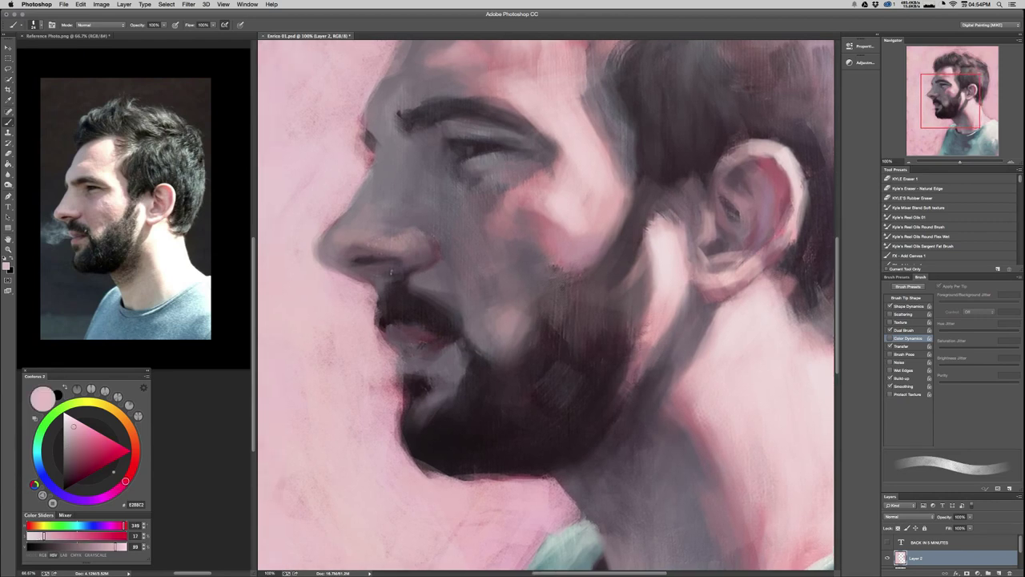
alt+click(374, 304)
drag(377, 297, 373, 319)
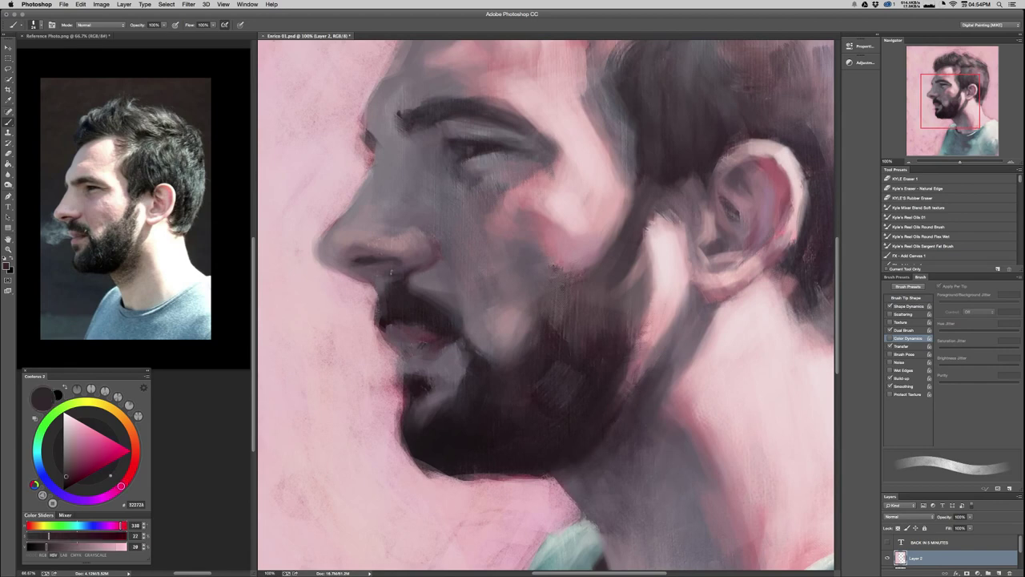
alt+click(383, 318)
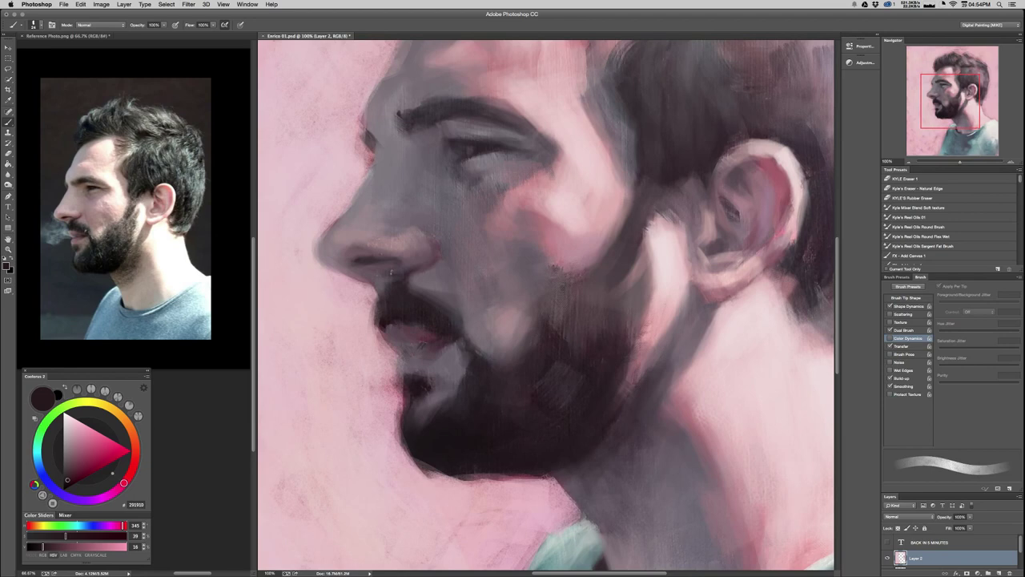
Paint the profile edge below the lips with a violet-grey sampled from the chin area.
alt+click(408, 364)
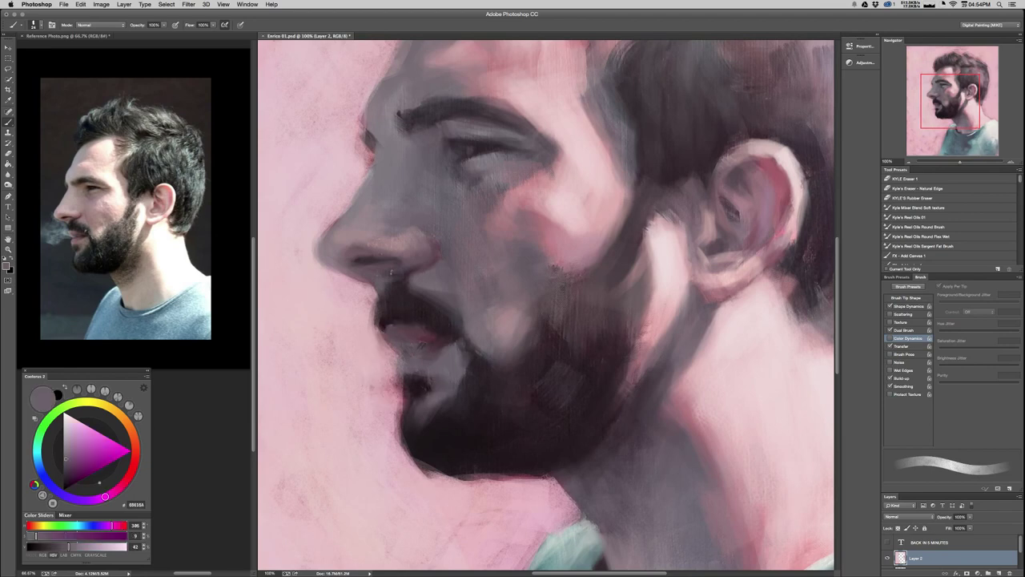
drag(395, 356, 398, 373)
key(super+minus)
key(super+minus)
key(super+minus)
key(super+minus)
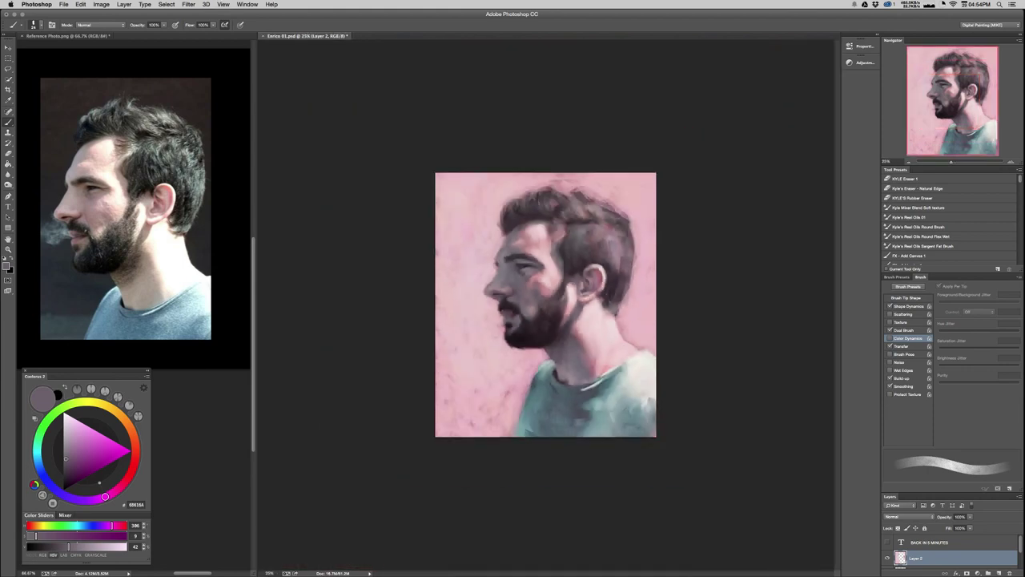
Darken the beard beneath the lower lip with sampled dark beard and violet-grey tones, using a larger brush.
alt+click(508, 324)
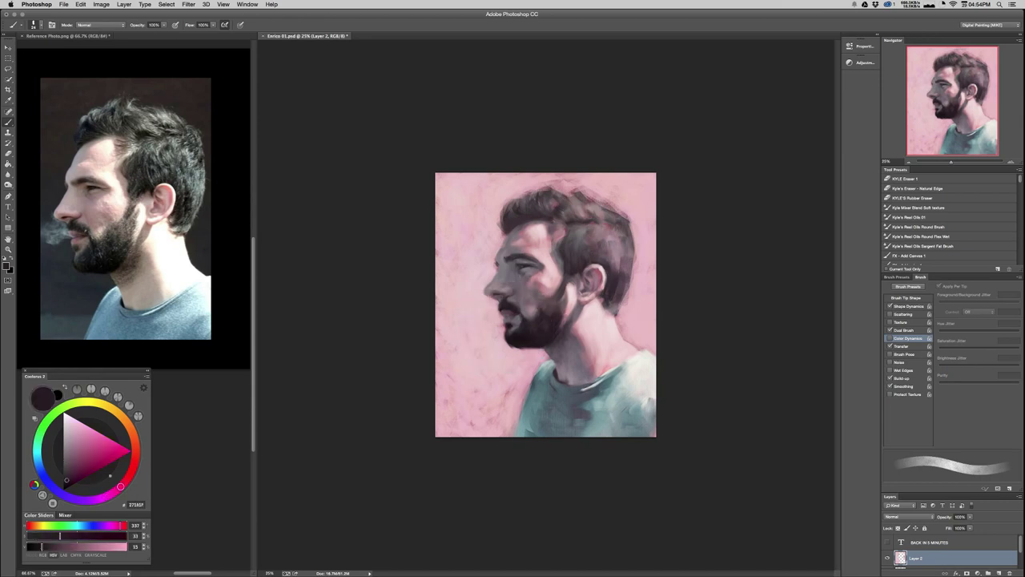
drag(501, 322, 514, 322)
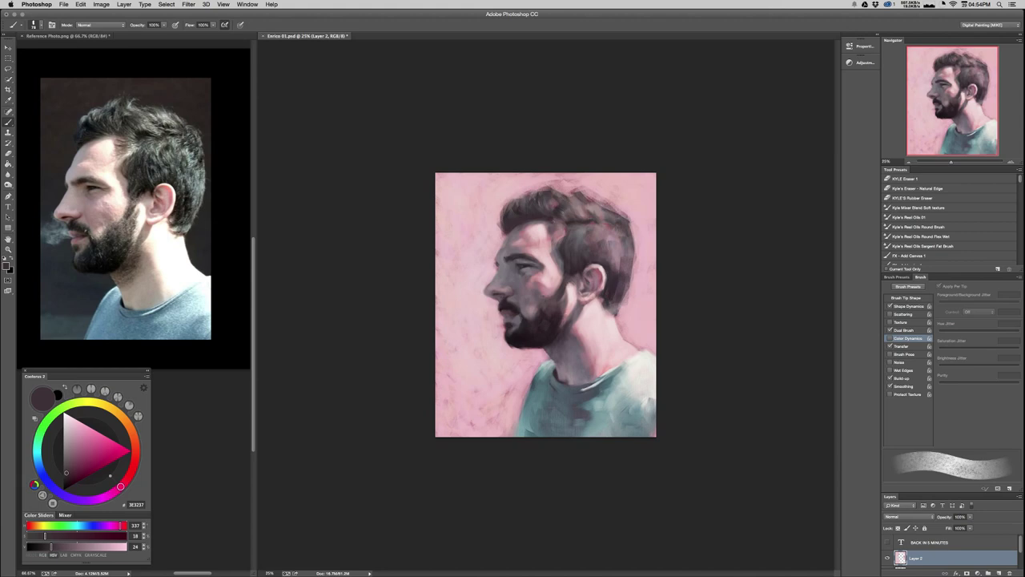
key(super+equal)
key(super+equal)
alt+click(482, 340)
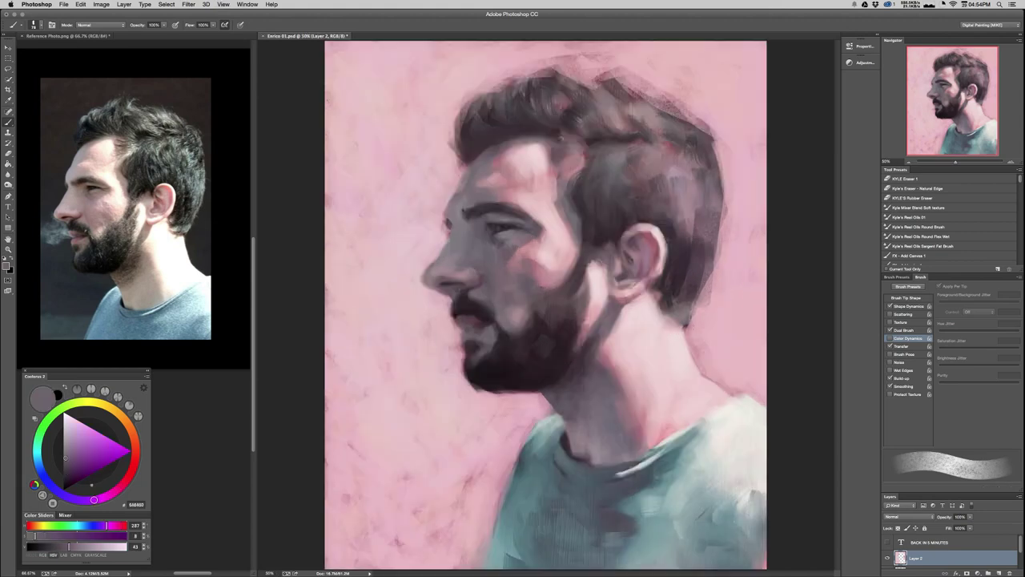
key(super+minus)
key(super+minus)
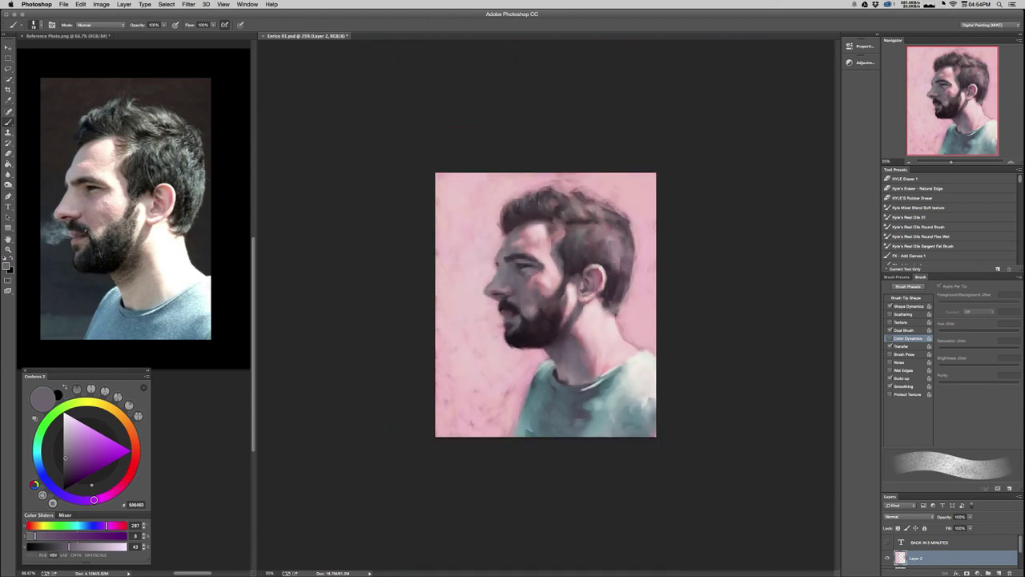
Touch up the area around the mustache with a muted pink sampled from the face.
key(super+equal)
key(super+equal)
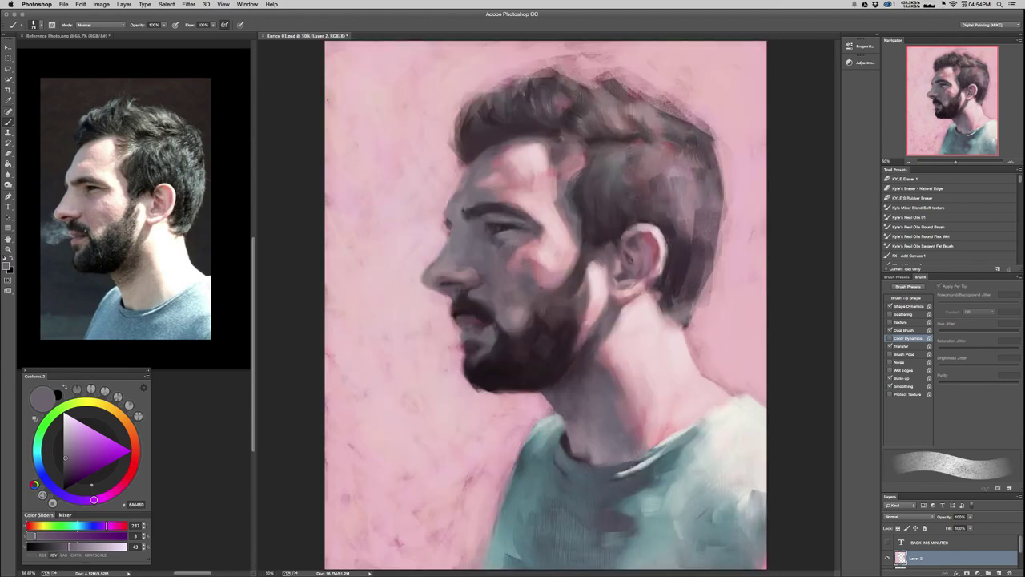
alt+click(471, 298)
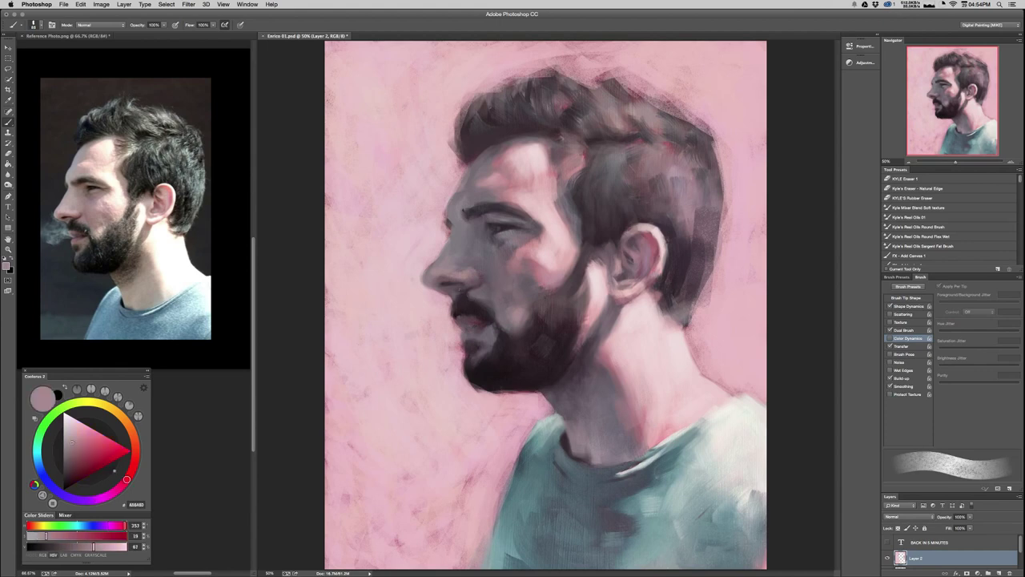
key(super+Tab)
key(super+equal)
drag(552, 289, 484, 309)
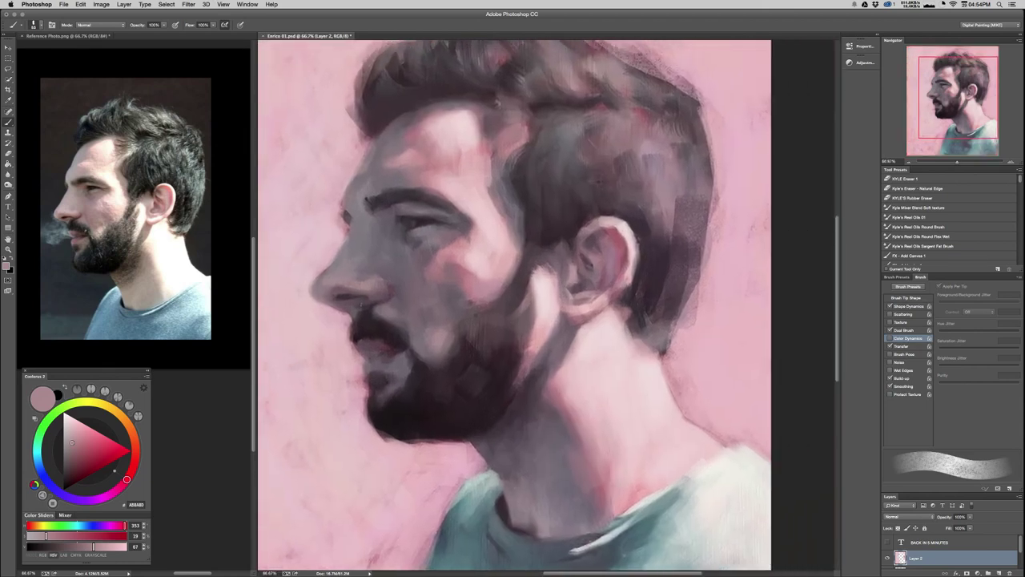
Rework the folds inside the ear with plum and mauve tones sampled from the ear.
alt+click(589, 262)
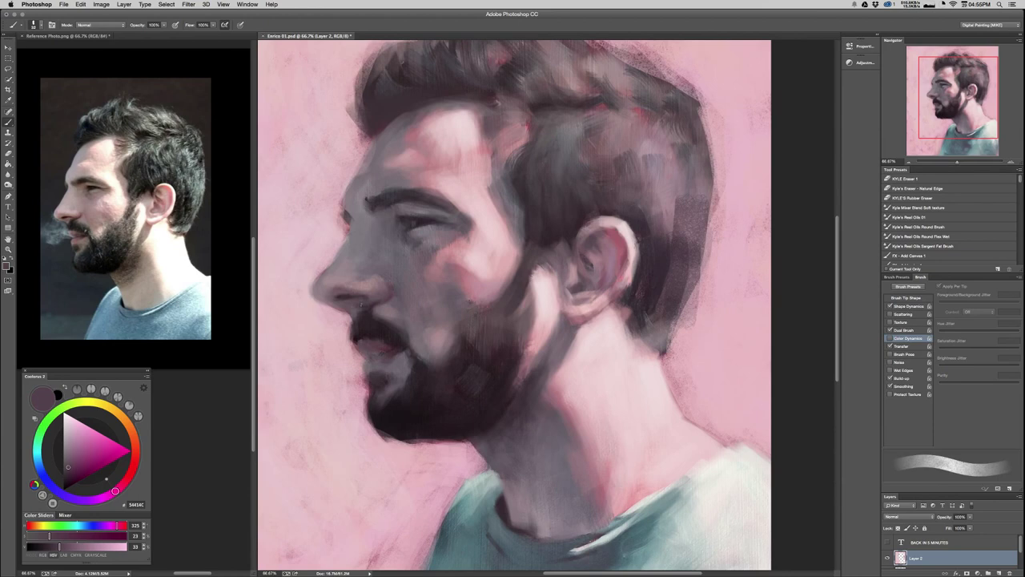
alt+click(361, 303)
alt+click(612, 266)
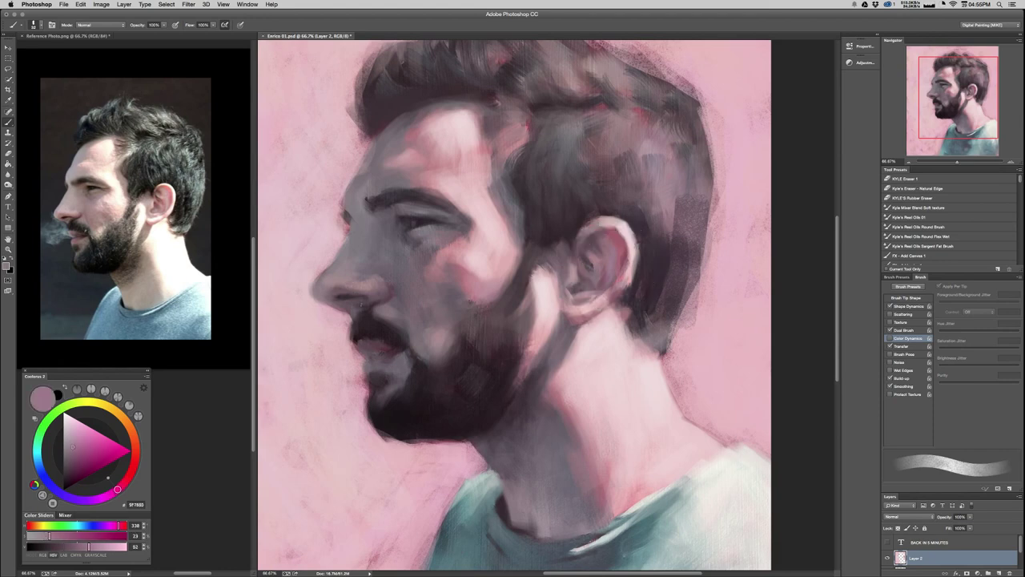
alt+click(591, 264)
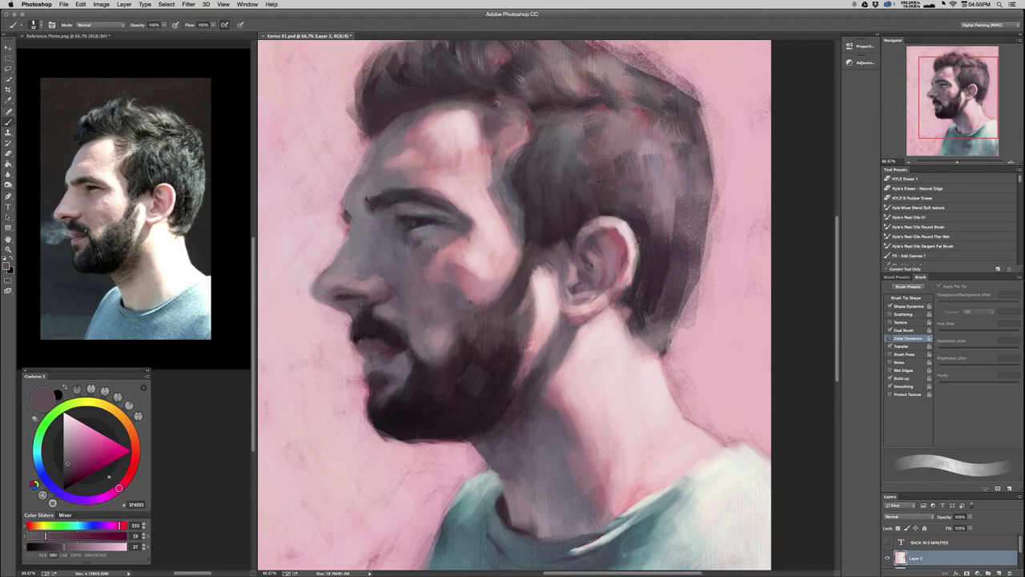
alt+click(602, 281)
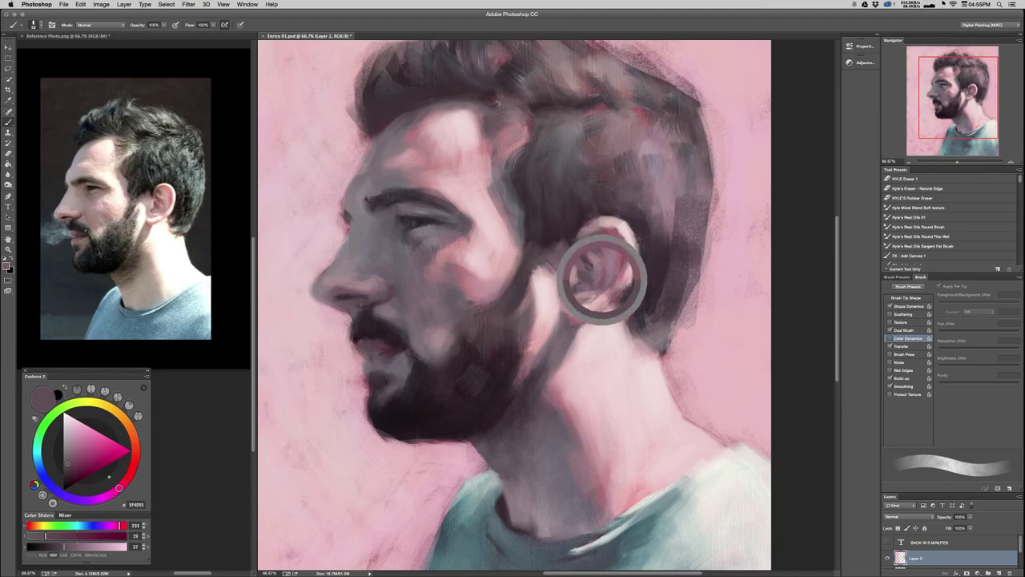
Deepen the upper inner fold of the ear with a darker plum mixed from a sampled ear tone, using a larger brush.
key(])
key(])
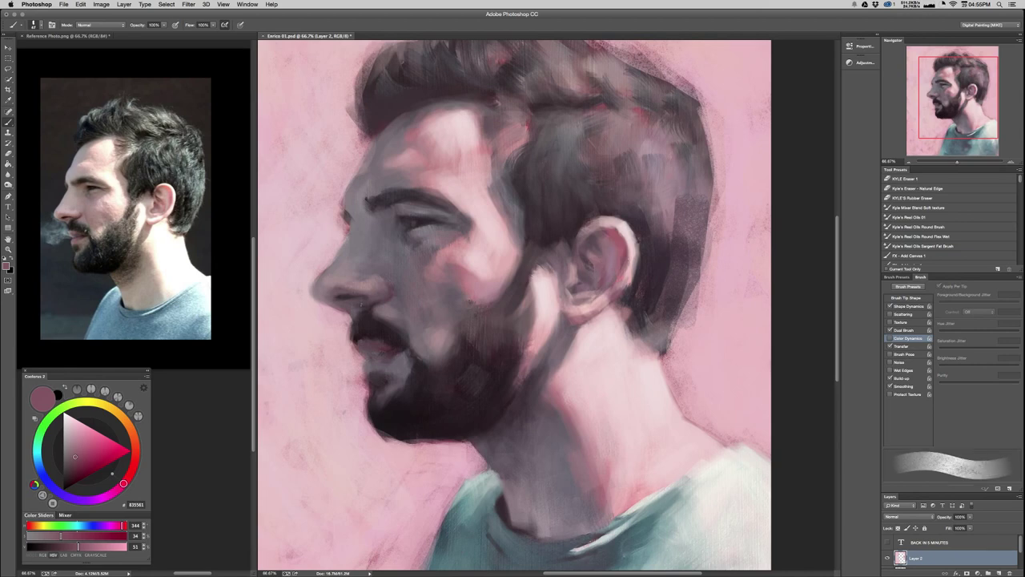
alt+click(603, 282)
drag(75, 457, 75, 463)
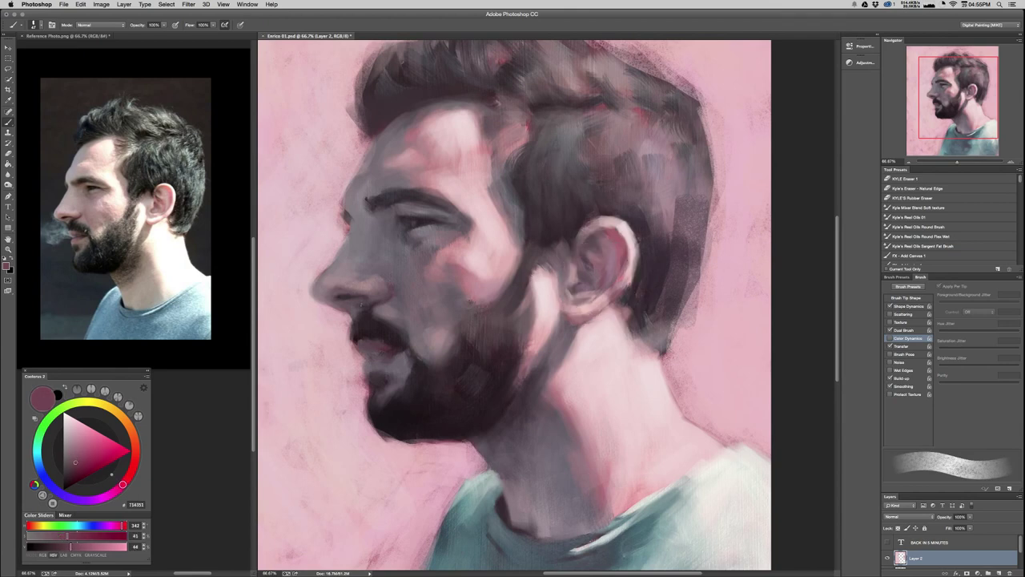
drag(613, 244, 614, 244)
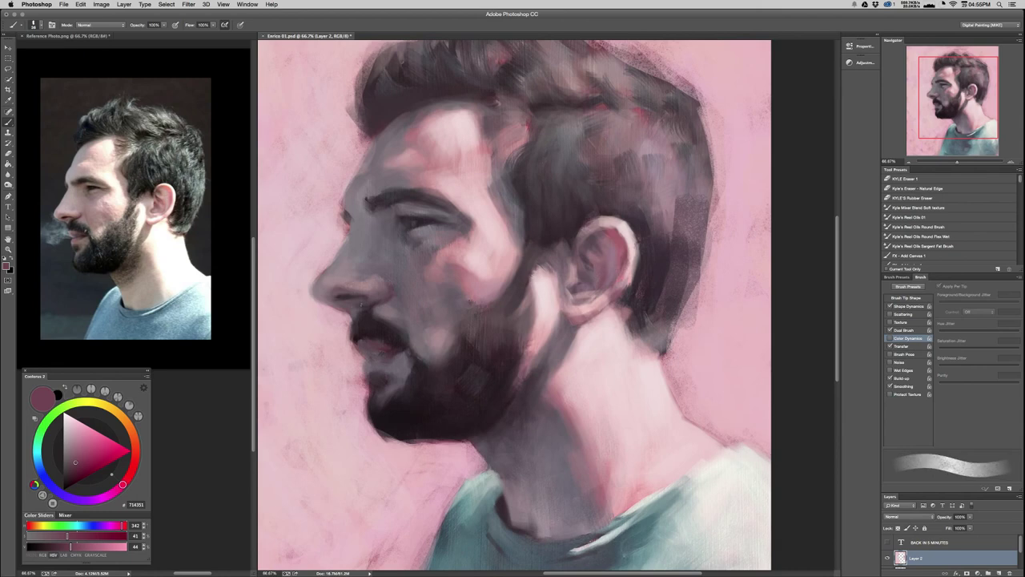
Soften the folds inside the ear with light pink and mauve sampled from the ear.
alt+click(594, 302)
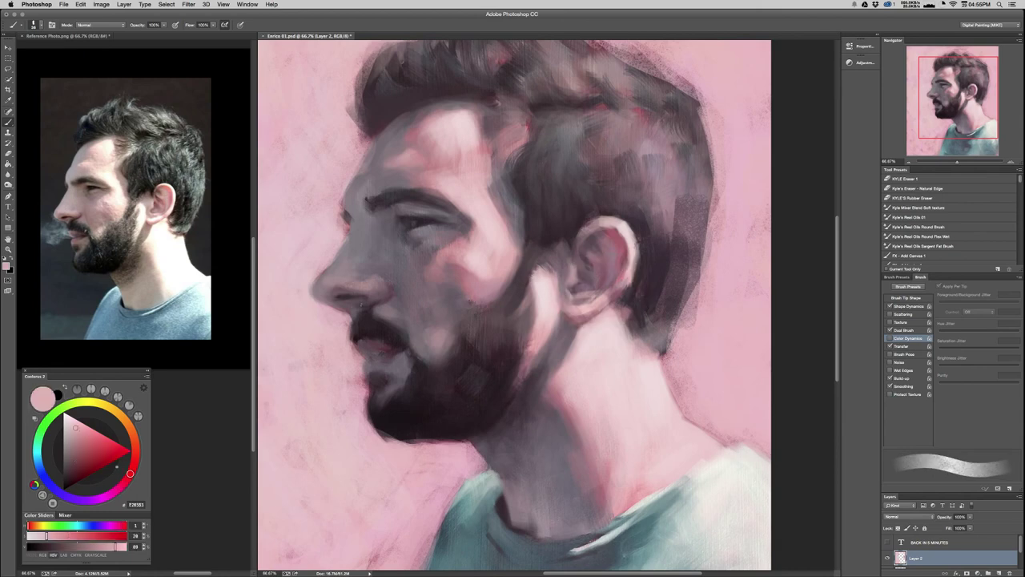
drag(603, 258, 597, 265)
alt+click(602, 256)
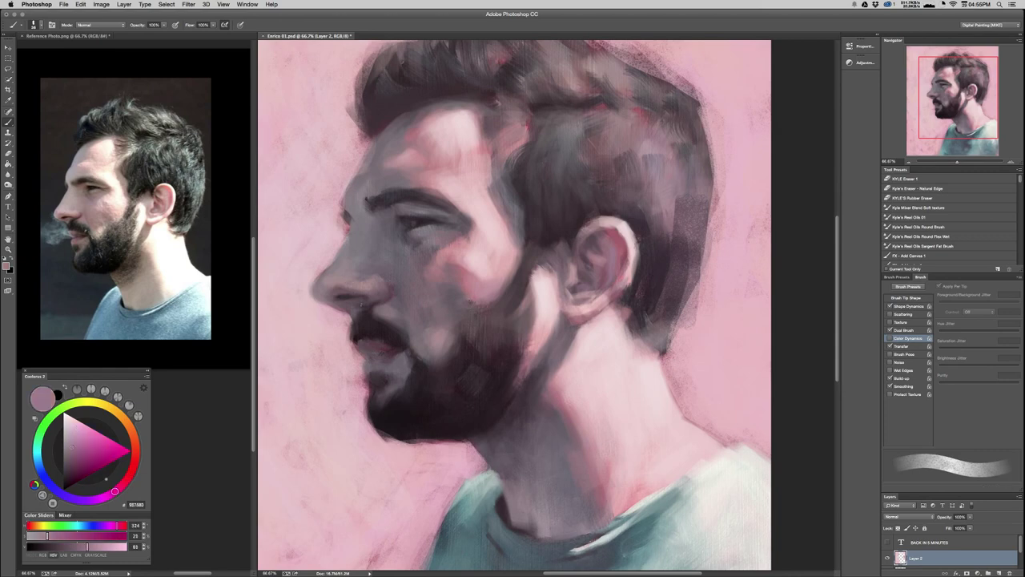
Examine the whole portrait at several zoom levels to judge the head and hair against the reference photo.
key(ctrl+Tab)
key(ctrl+Tab)
key(super+minus)
key(super+minus)
key(super+minus)
key(super+minus)
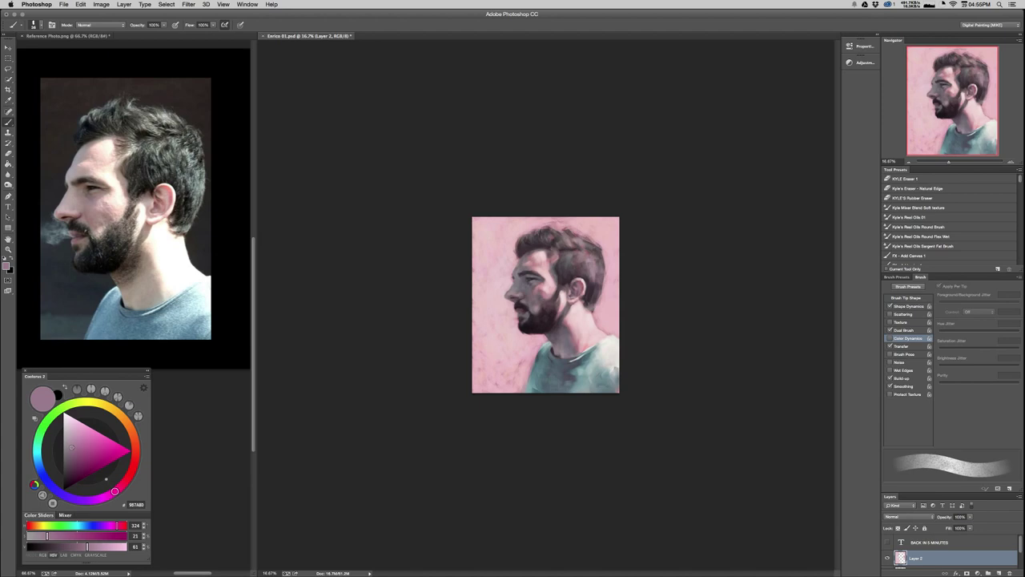
key(super+plus)
key(super+plus)
key(super+plus)
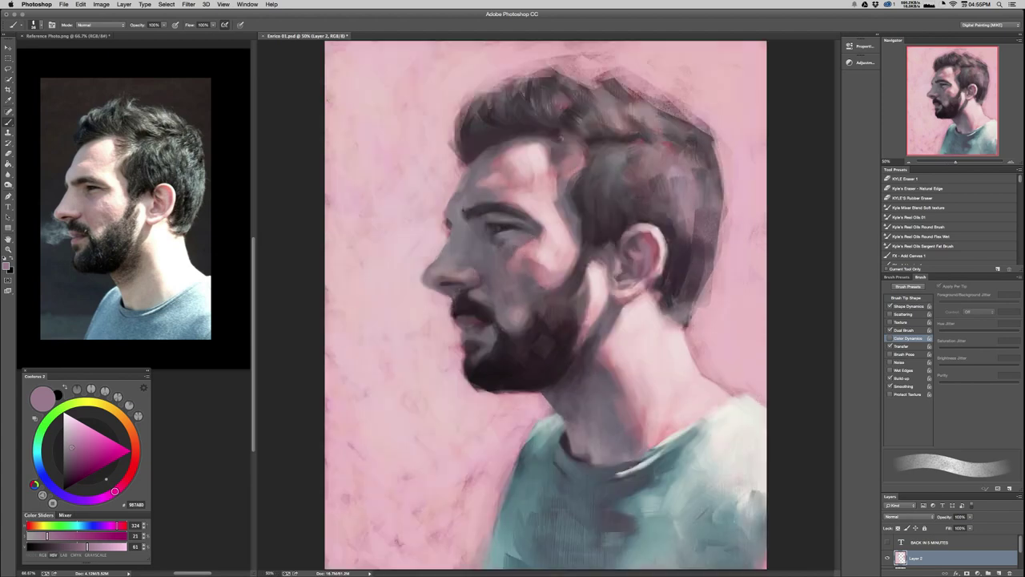
key(super+minus)
key(super+minus)
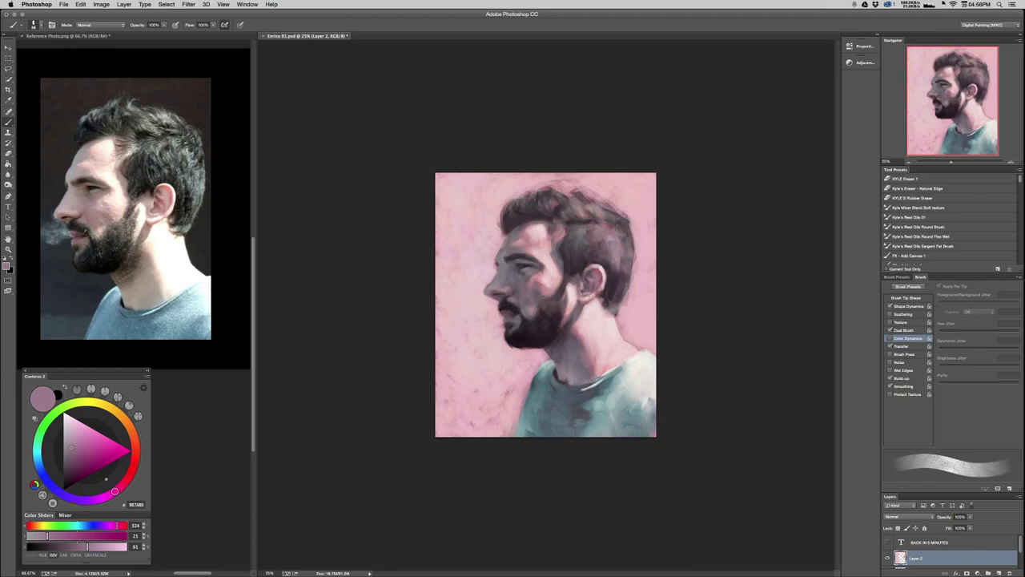
key(super+minus)
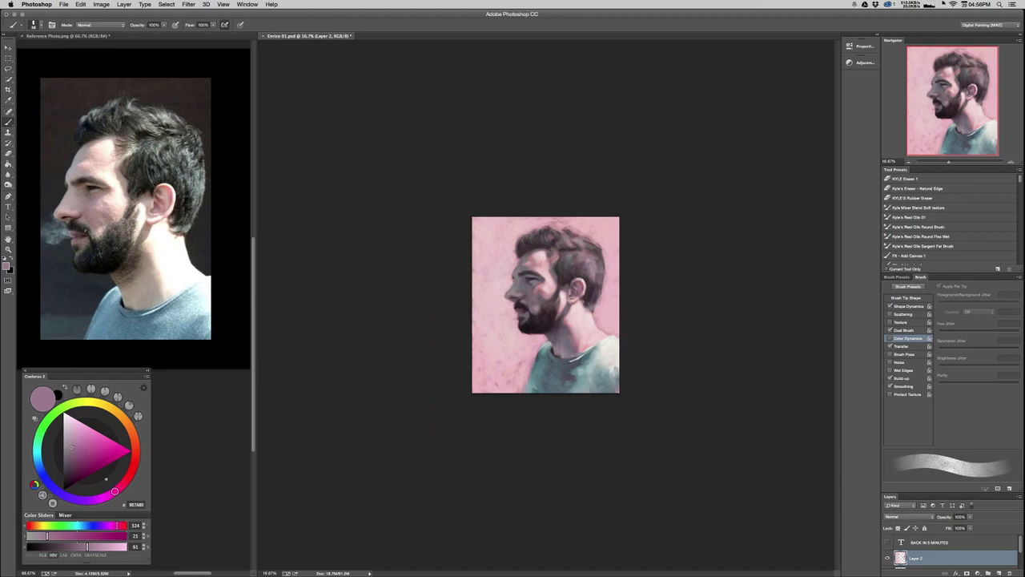
key(super+plus)
key(super+plus)
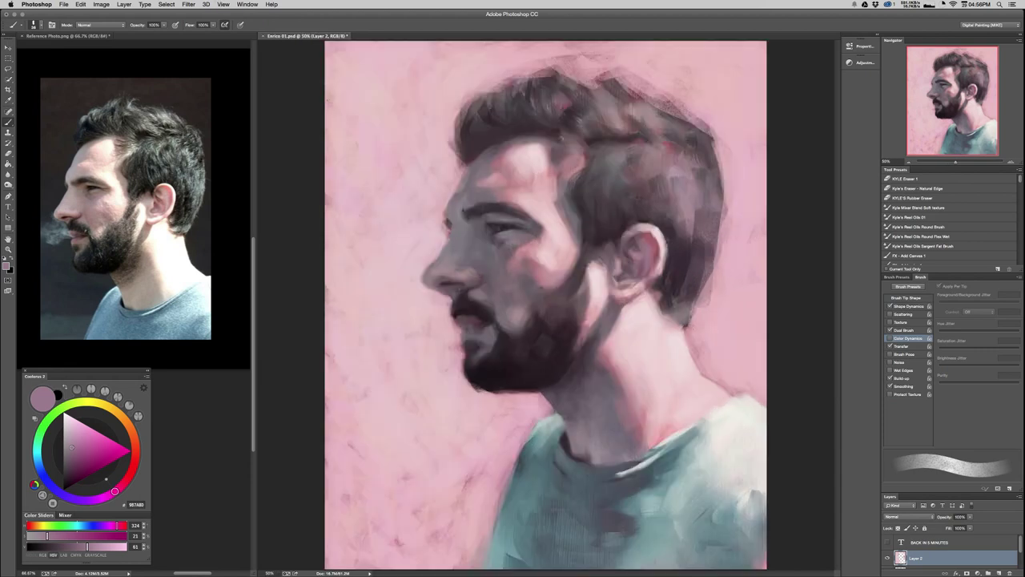
Rework the front tuft of hair above the forehead with sampled dark hair tones and desaturated reddish greys.
alt+click(469, 137)
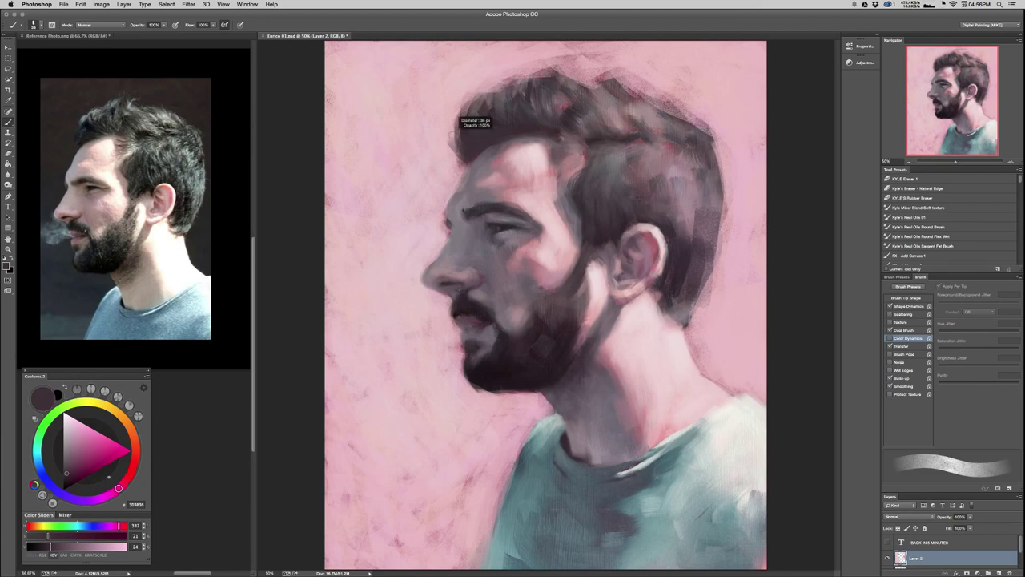
mouse_move(451, 135)
mouse_down()
mouse_move(460, 135)
mouse_move(455, 146)
mouse_up()
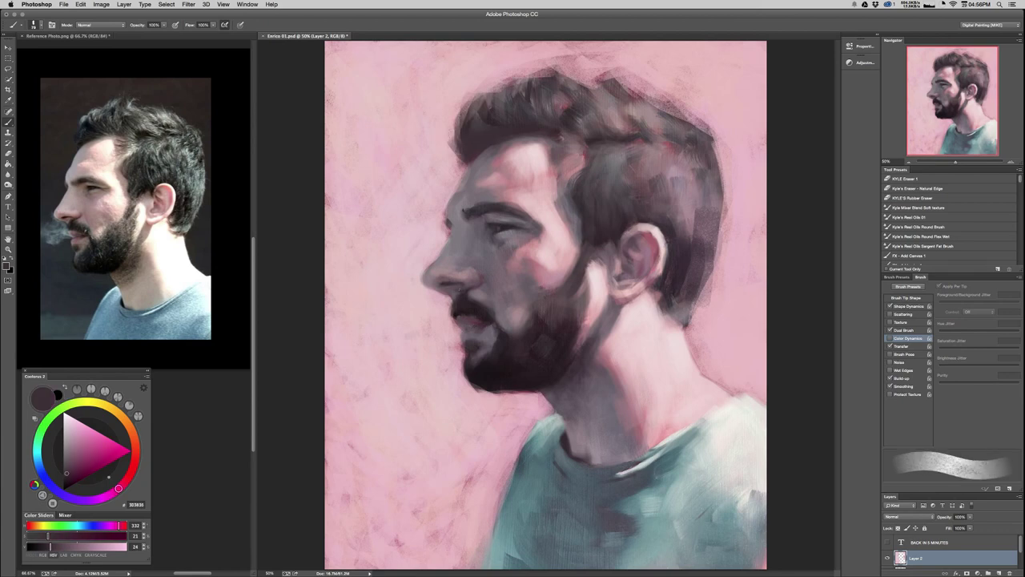
alt+click(467, 125)
alt+click(474, 109)
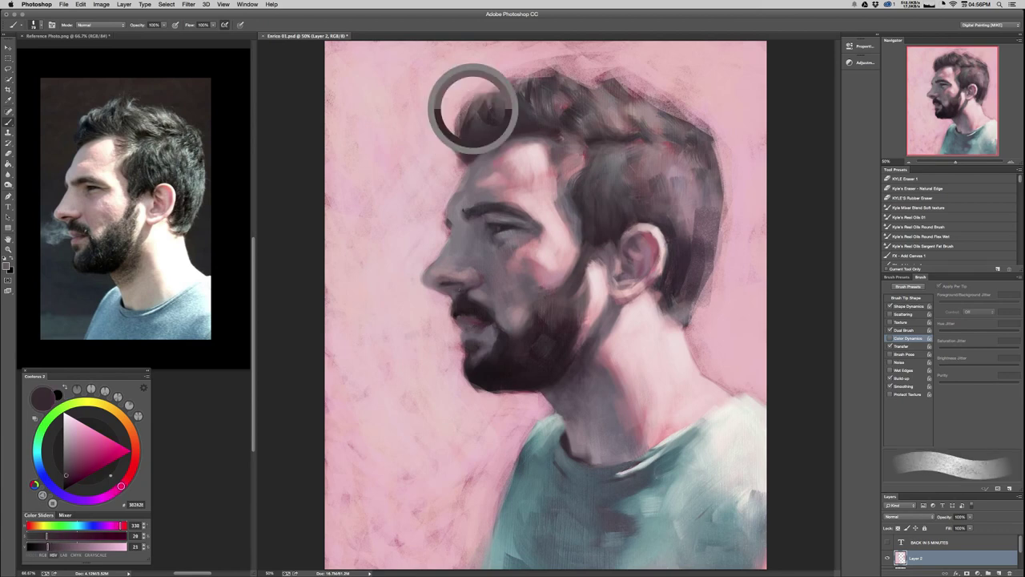
click(67, 463)
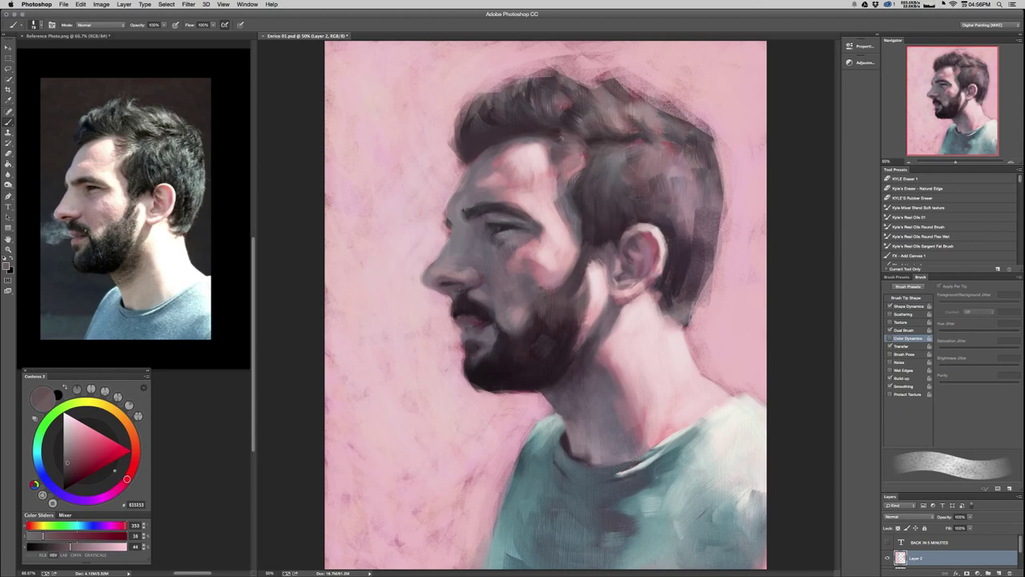
drag(65, 462, 65, 464)
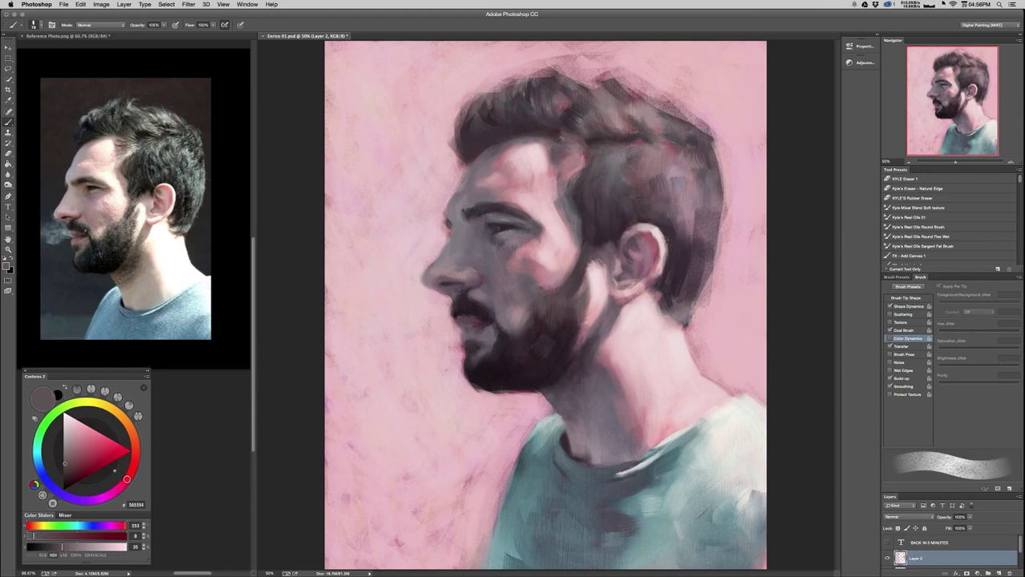
click(66, 450)
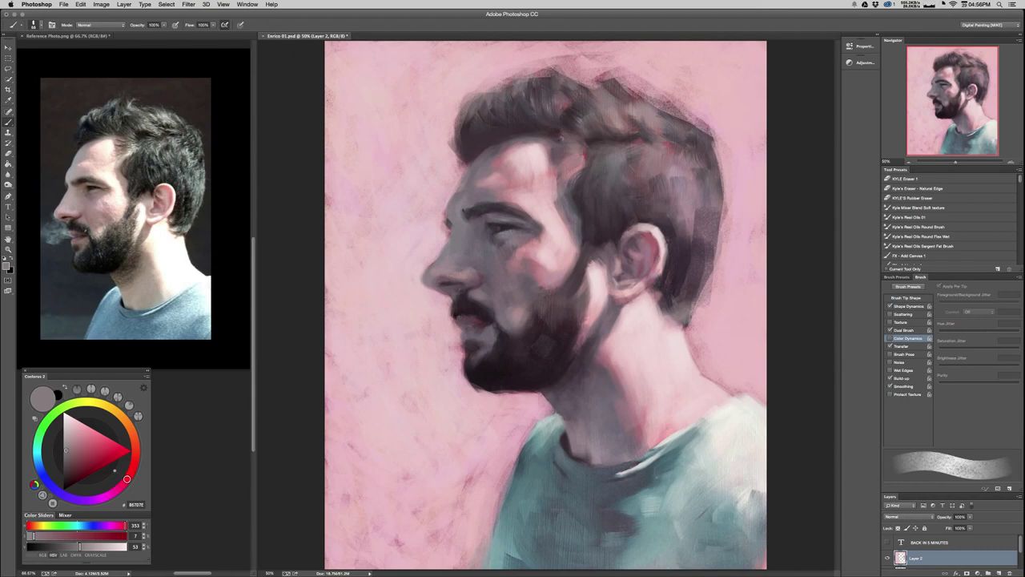
Refine the top edge and strands of the quiff with background pink and mauve-brown tones sampled from the hair.
alt+click(552, 76)
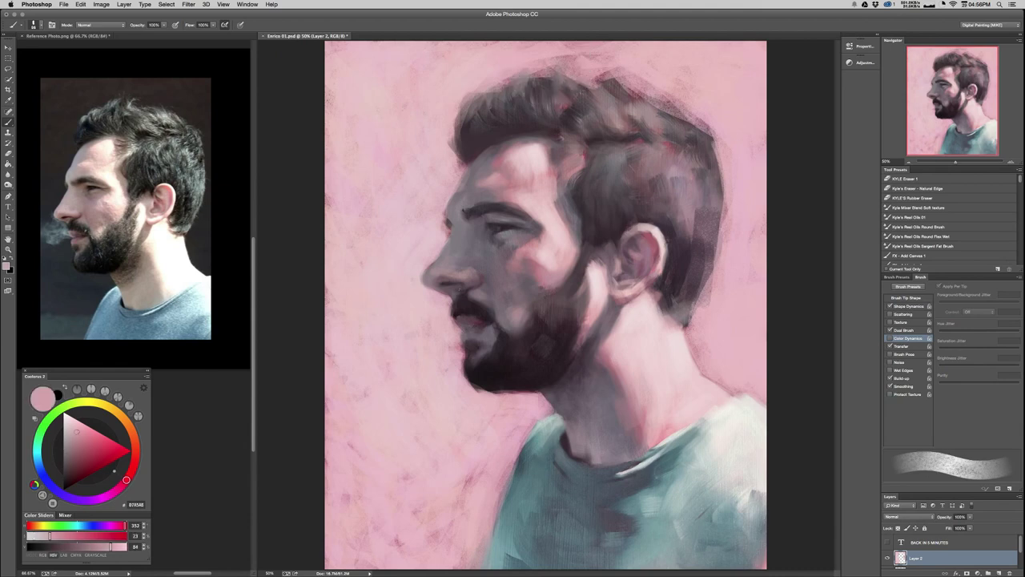
alt+click(526, 103)
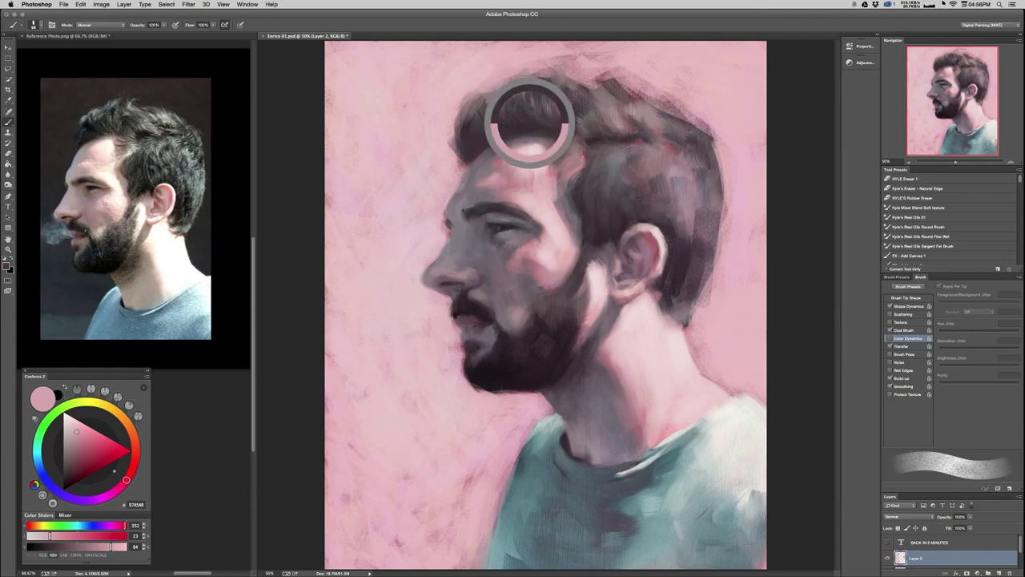
alt+click(494, 100)
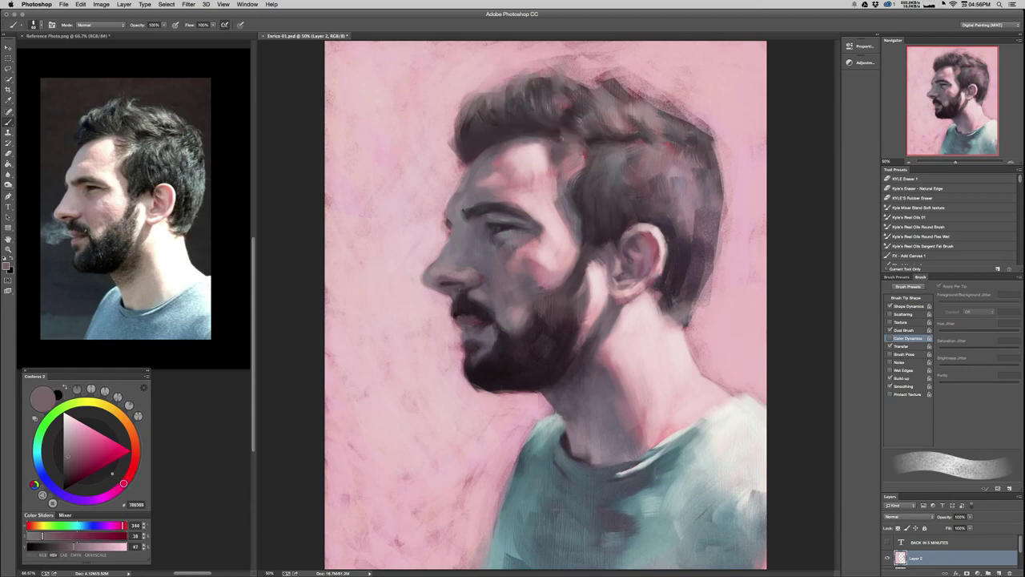
alt+click(532, 117)
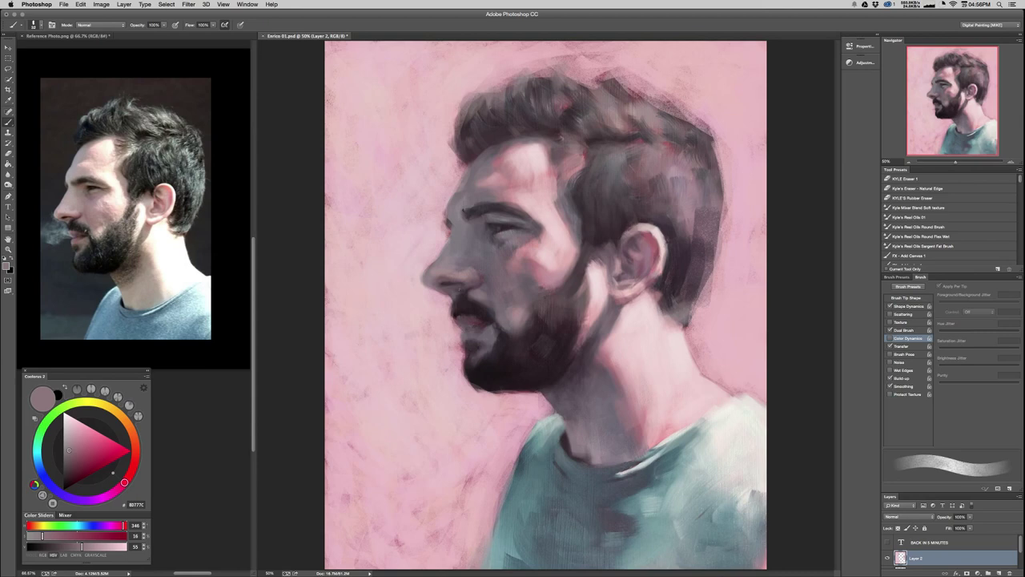
Clean up the hair outline over the crown with sampled background pink, using a larger brush.
alt+click(591, 66)
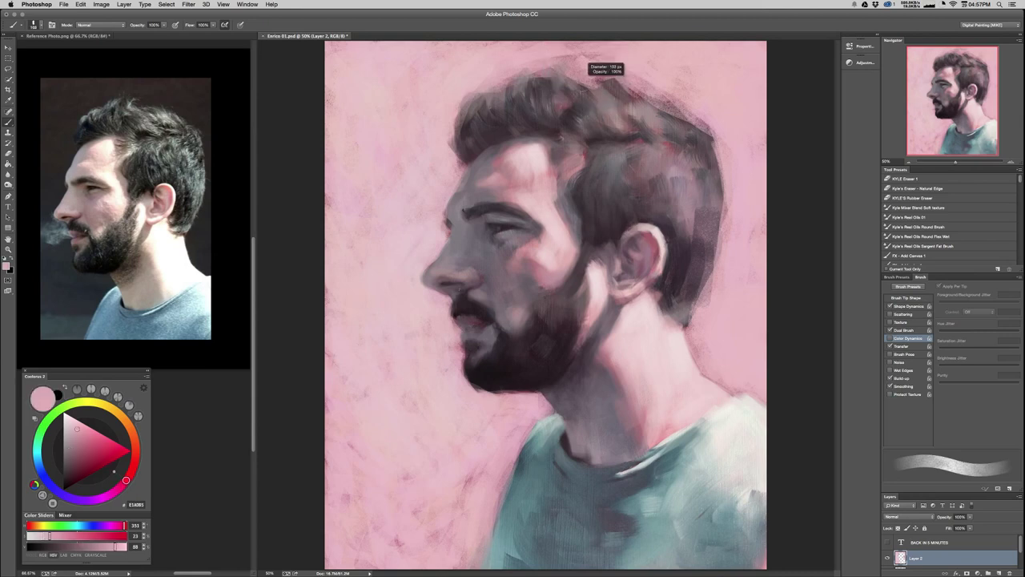
mouse_move(599, 75)
mouse_down()
mouse_move(641, 94)
mouse_move(624, 87)
mouse_move(608, 109)
mouse_move(625, 93)
mouse_move(624, 108)
mouse_move(628, 96)
mouse_move(682, 123)
mouse_move(662, 134)
mouse_up()
alt+click(625, 99)
alt+click(582, 107)
Paint strands on top of the head with muted mauve and dark brown tones sampled from the hair.
alt+click(658, 118)
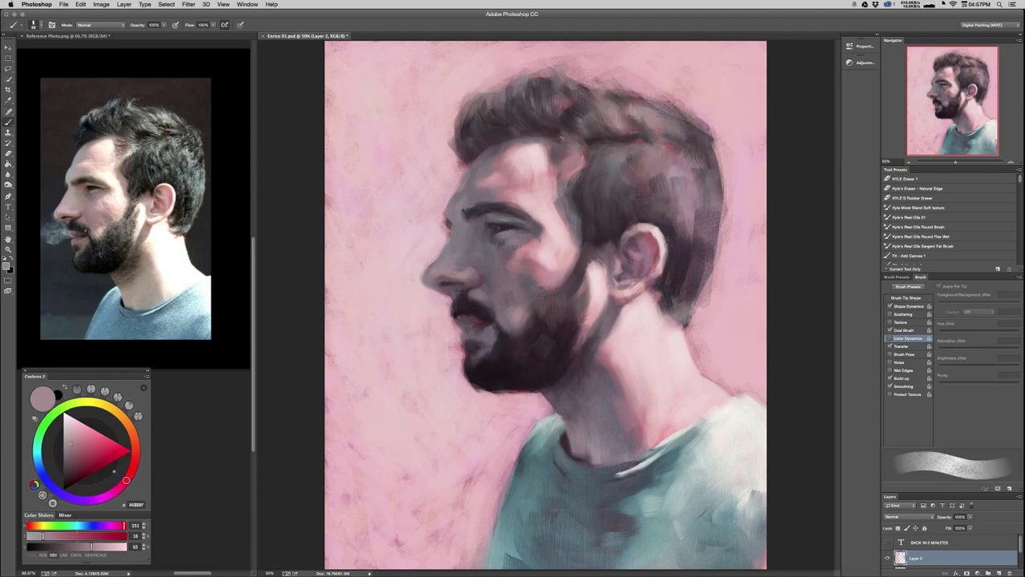
drag(626, 102, 617, 108)
alt+click(632, 133)
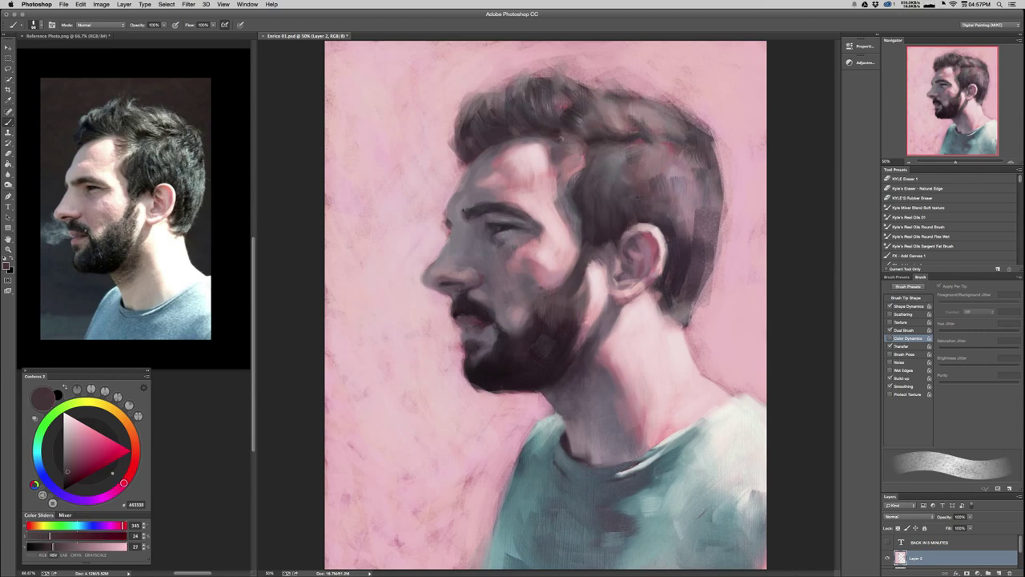
drag(599, 128, 609, 123)
alt+click(606, 121)
Darken the crown and the hair above and behind the ear with dark plum-brown tones sampled from the hair.
key(super+minus)
key(super+minus)
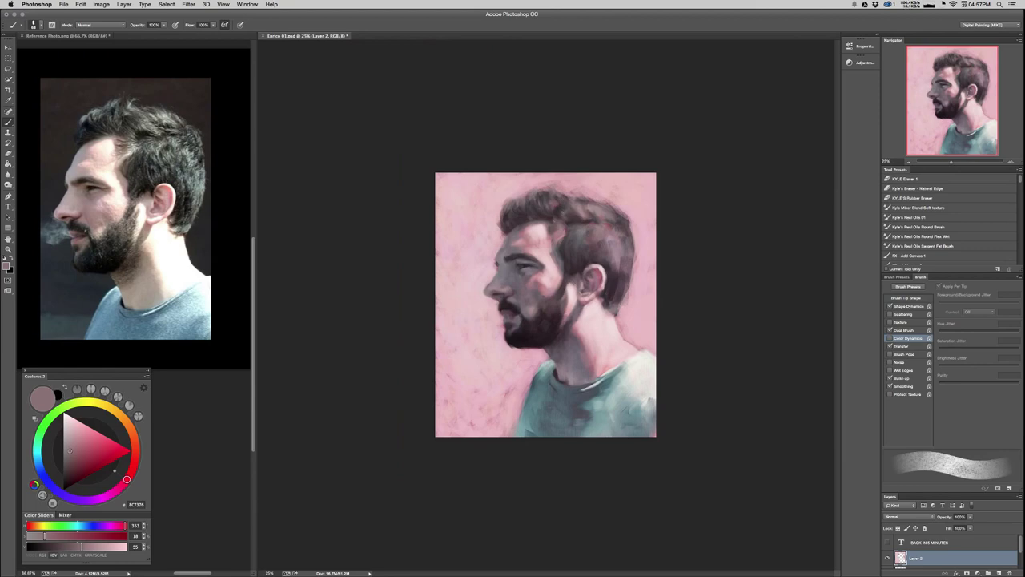
alt+click(619, 223)
alt+click(568, 222)
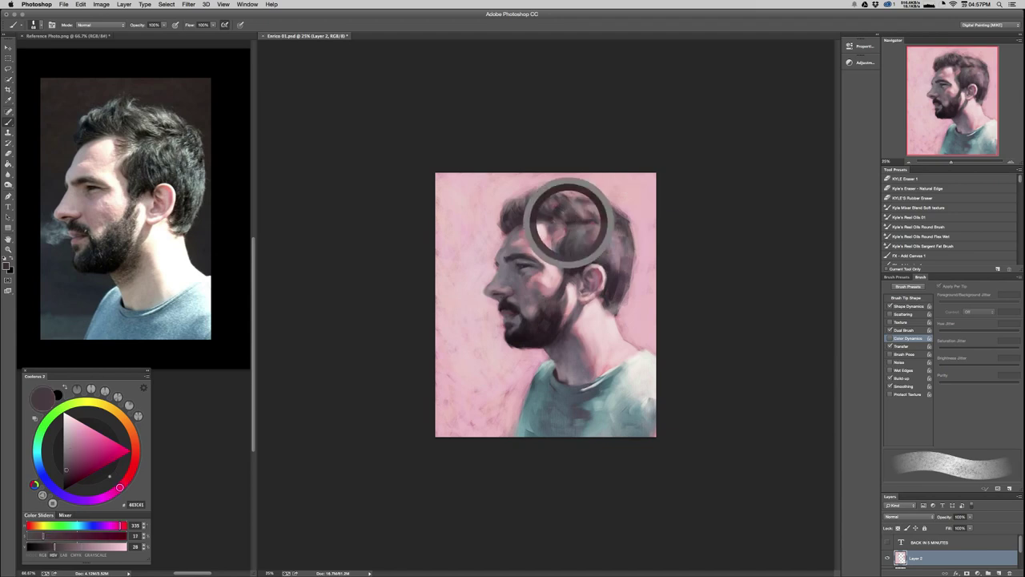
drag(597, 214, 601, 214)
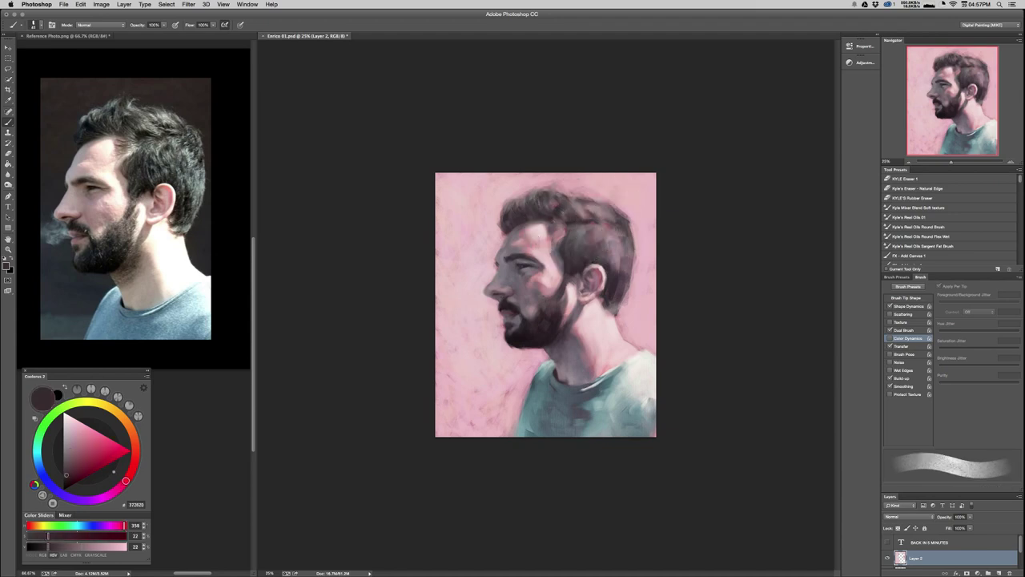
drag(585, 211, 590, 210)
drag(602, 222, 584, 213)
mouse_move(607, 223)
mouse_down()
mouse_move(589, 207)
mouse_move(591, 226)
mouse_up()
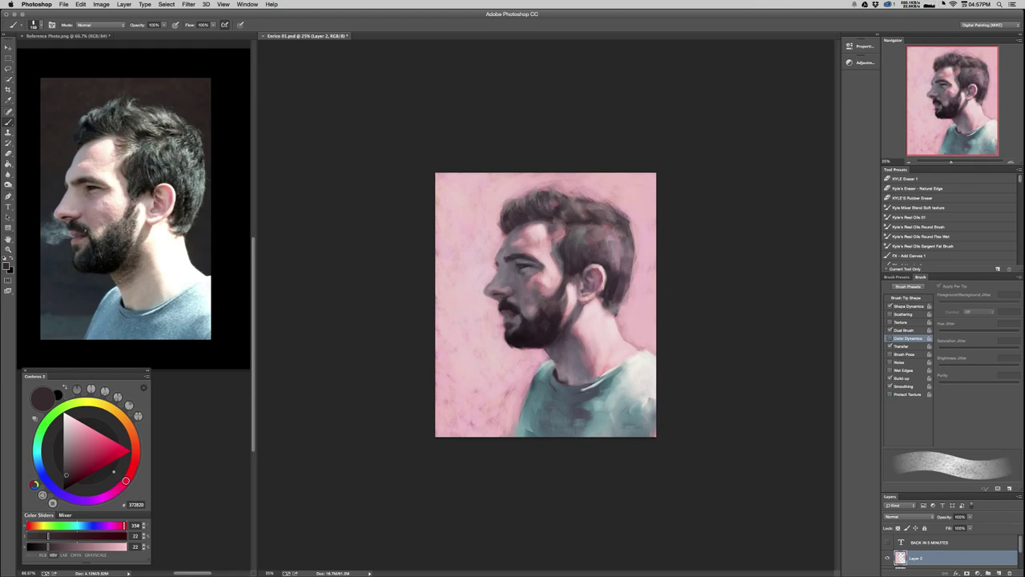
alt+click(590, 241)
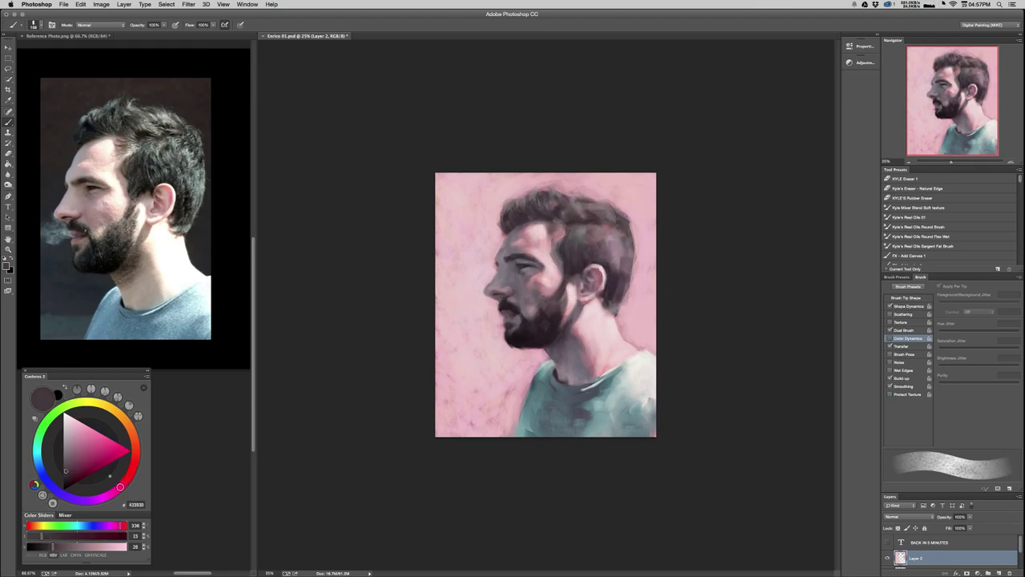
drag(615, 253, 614, 263)
Trim the upper back outline of the hair with light pink sampled from the background.
alt+click(635, 208)
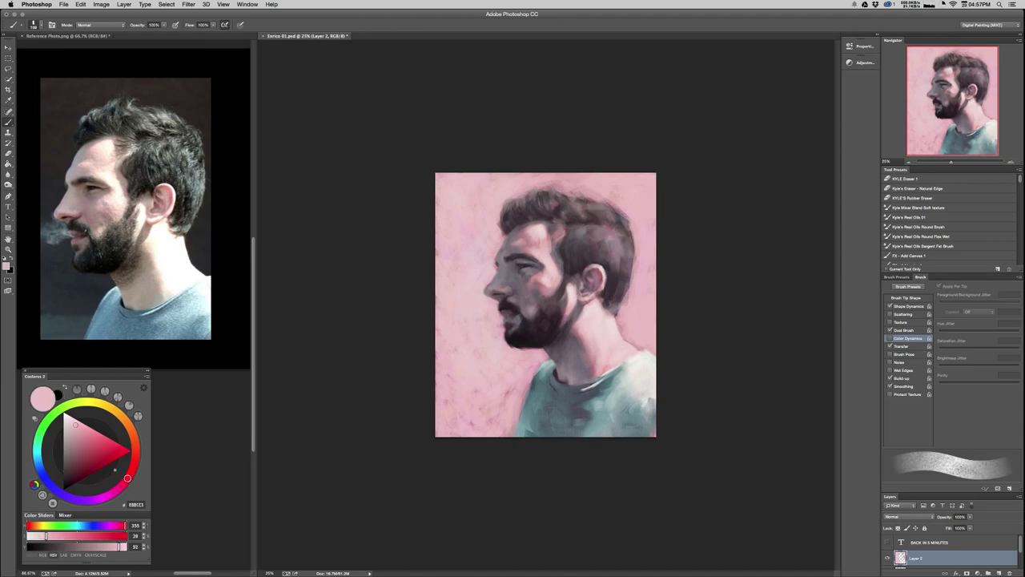
drag(618, 212, 626, 219)
key(super+plus)
key(super+plus)
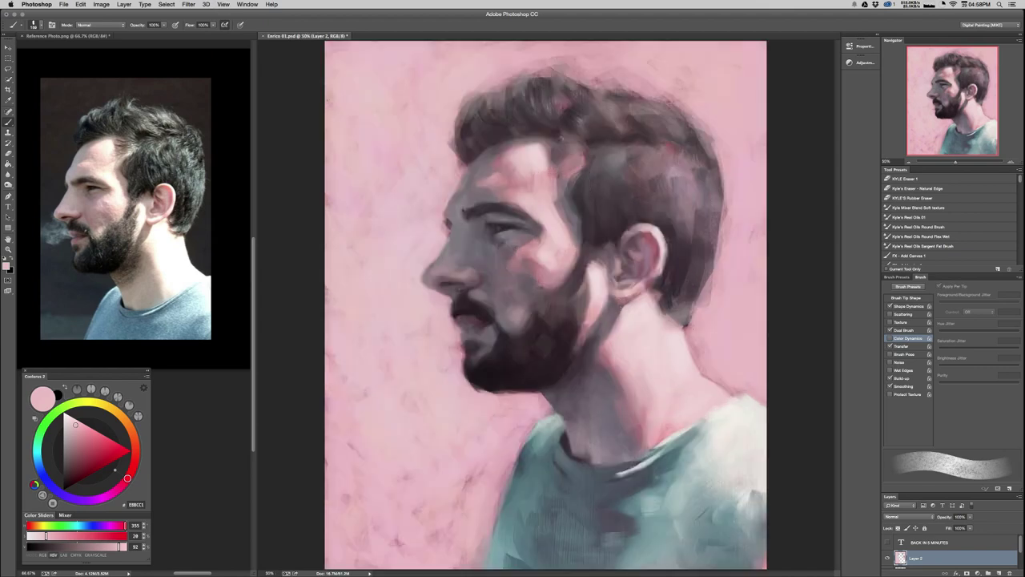
alt+click(655, 85)
drag(656, 84, 692, 112)
Add pale grey-mauve highlights to the hair on the crown and the side of the head.
alt+click(659, 98)
alt+click(607, 105)
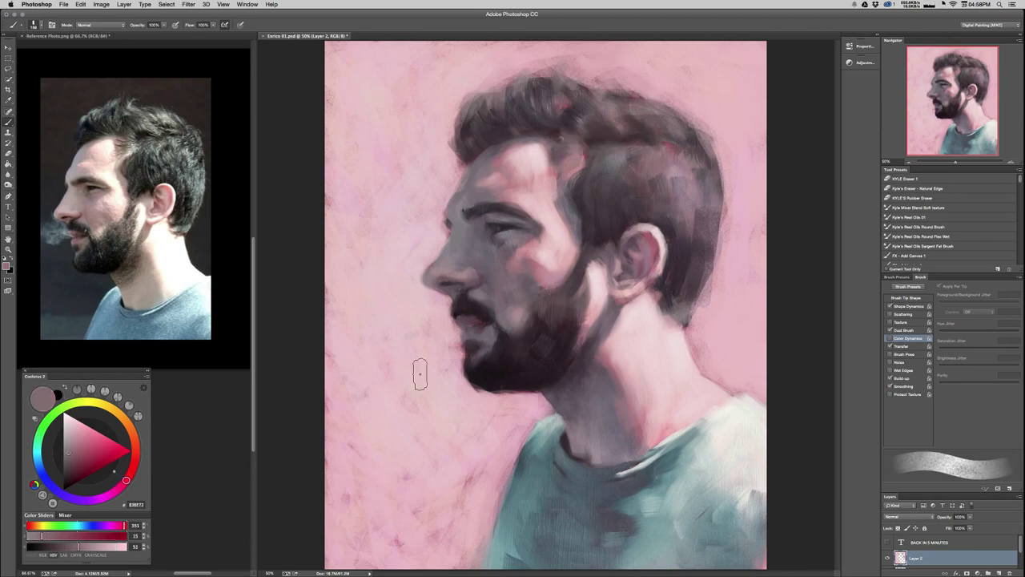
click(66, 437)
drag(636, 111, 625, 111)
key(super+minus)
key(super+minus)
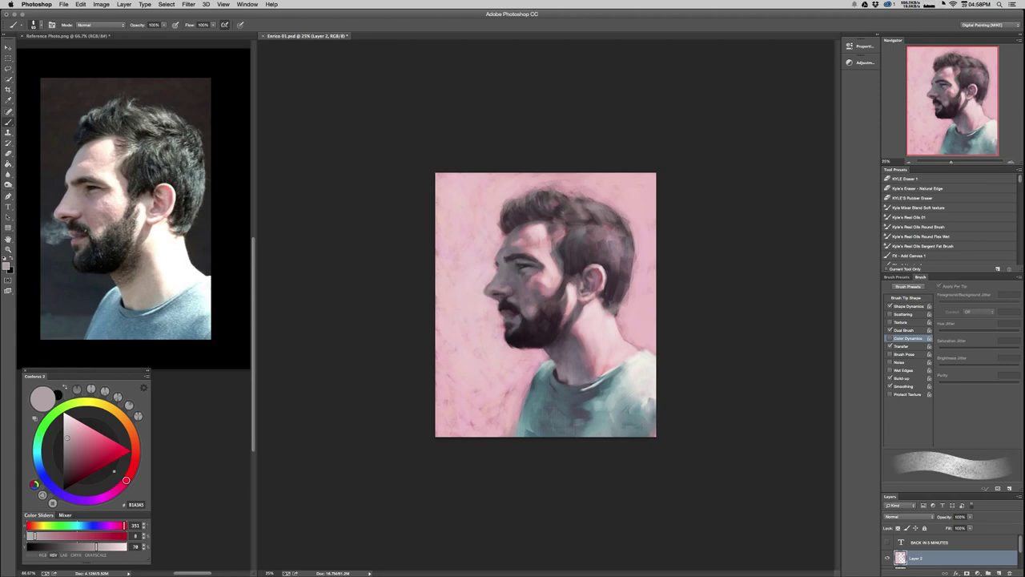
mouse_move(590, 231)
mouse_down()
mouse_move(602, 230)
mouse_move(587, 245)
mouse_move(610, 226)
mouse_up()
Darken the hair above the ear with a dark plum tone sampled from the hair, redoing the first stroke.
alt+click(579, 263)
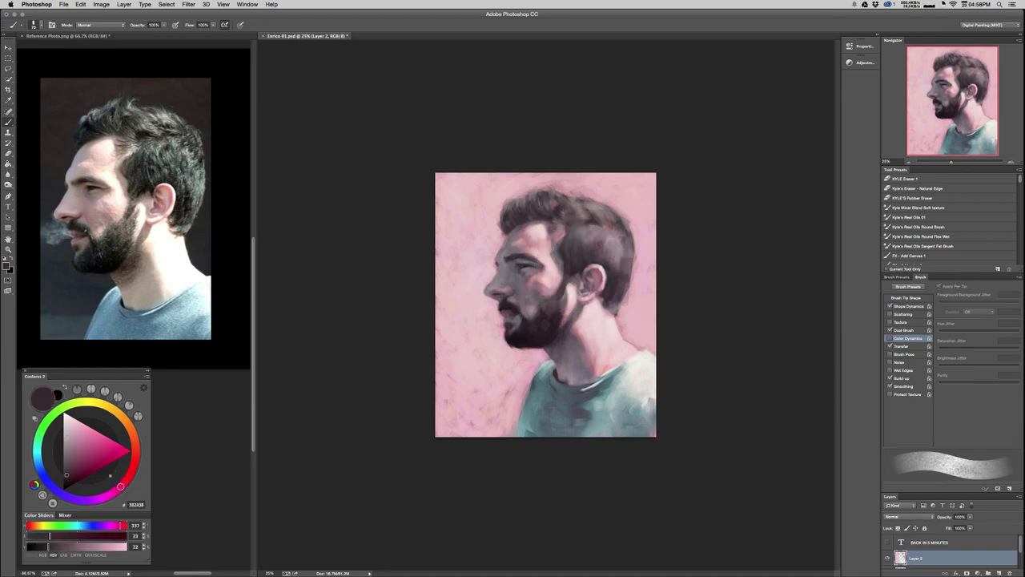
drag(593, 238, 592, 247)
key(super+z)
drag(607, 236, 607, 250)
Paint a muted plum strand on the upper back of the head with a tone sampled from the hair.
alt+click(594, 218)
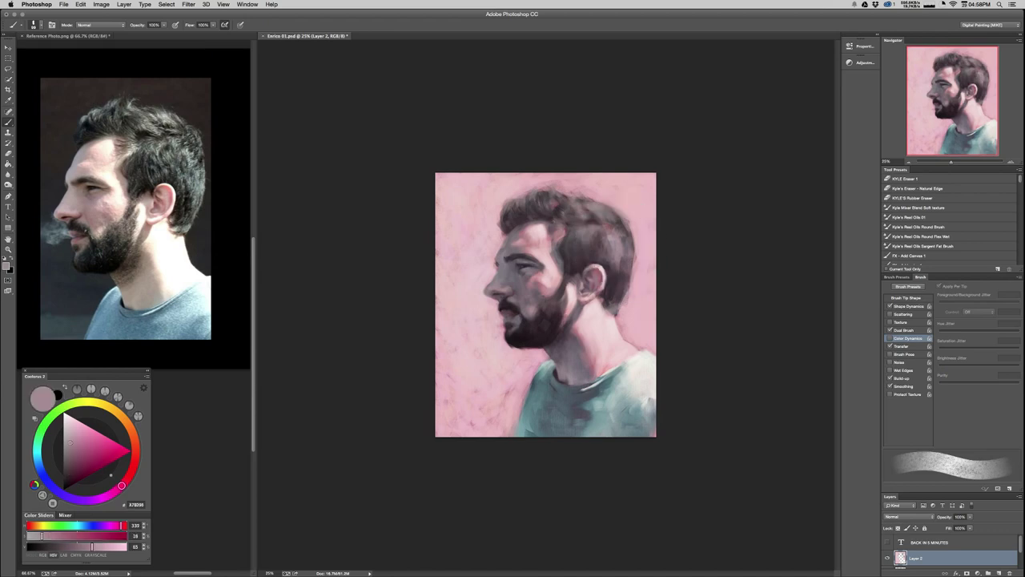
alt+click(618, 225)
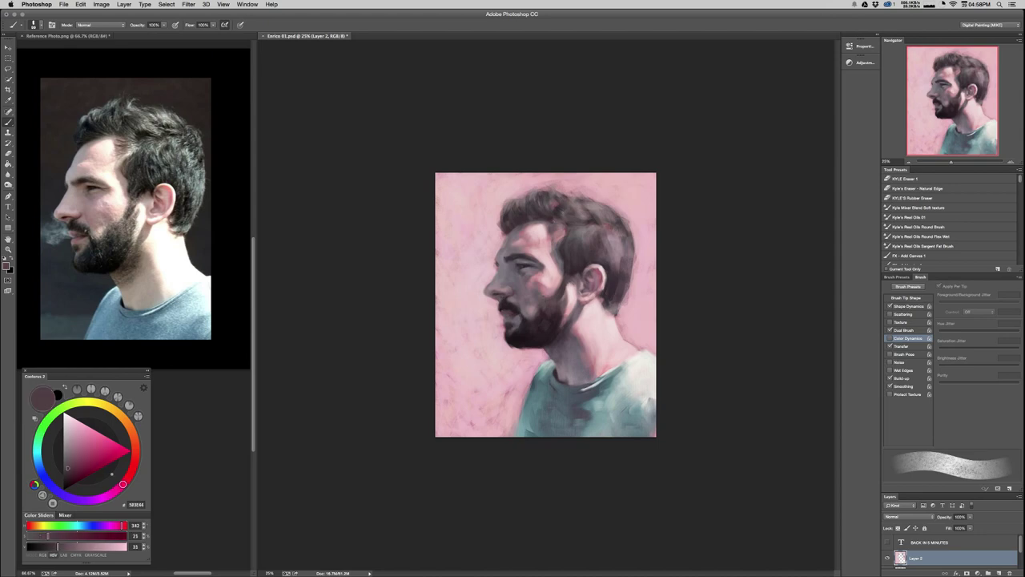
drag(616, 231, 618, 241)
Refine the strands on the crown above the temple with dark plum and grey-mauve tones sampled from the hair.
alt+click(615, 240)
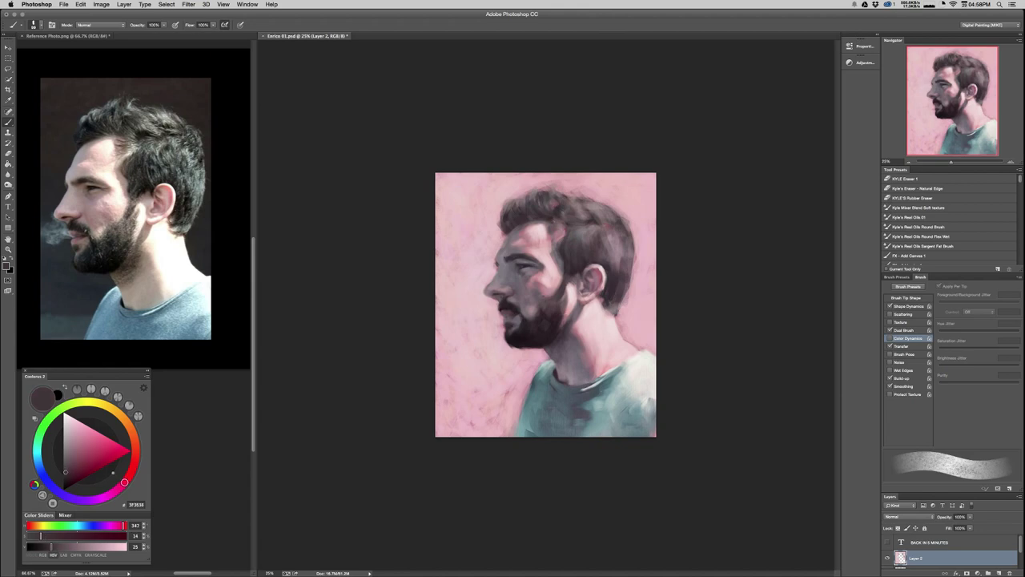
drag(570, 215, 568, 214)
alt+click(592, 221)
alt+click(584, 214)
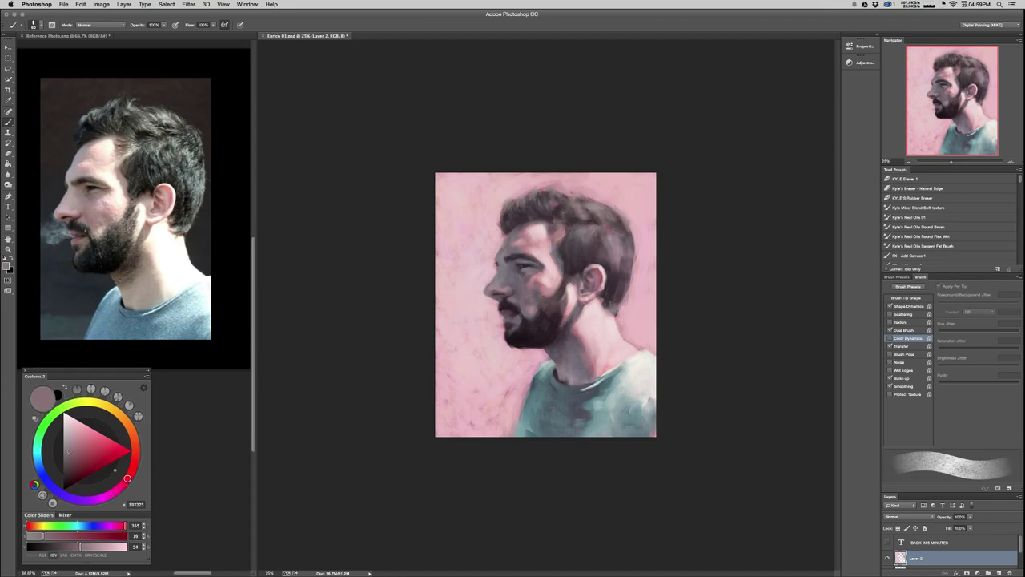
alt+click(592, 222)
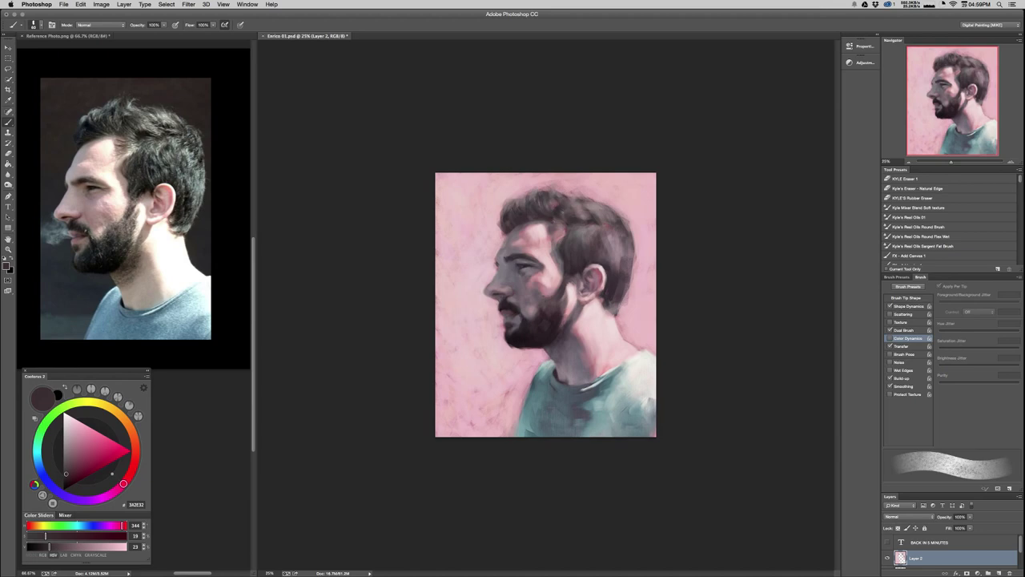
alt+click(557, 210)
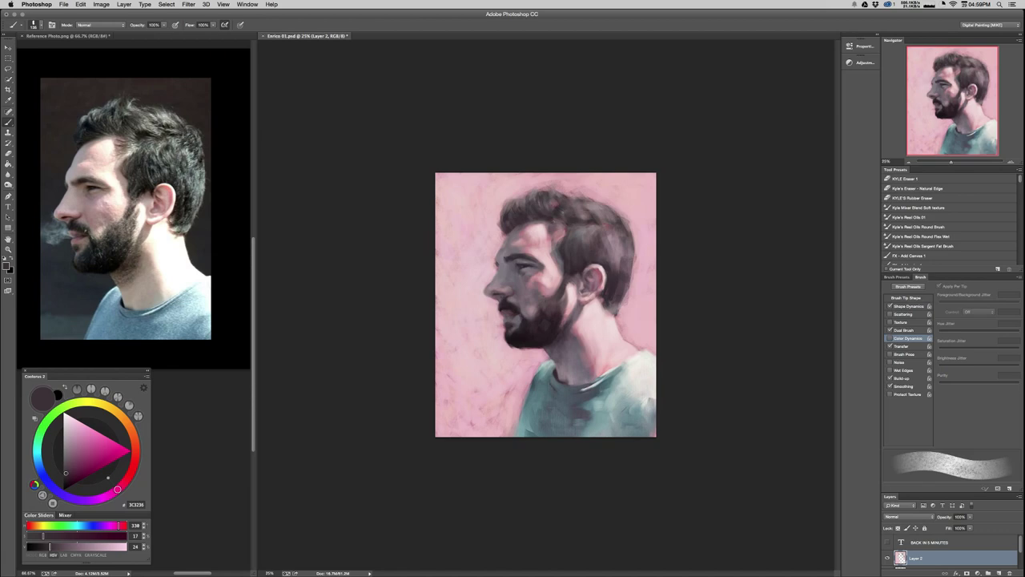
Rework the hairline at the temple with light pink sampled from the forehead and dark plum sampled from the hair.
alt+click(538, 232)
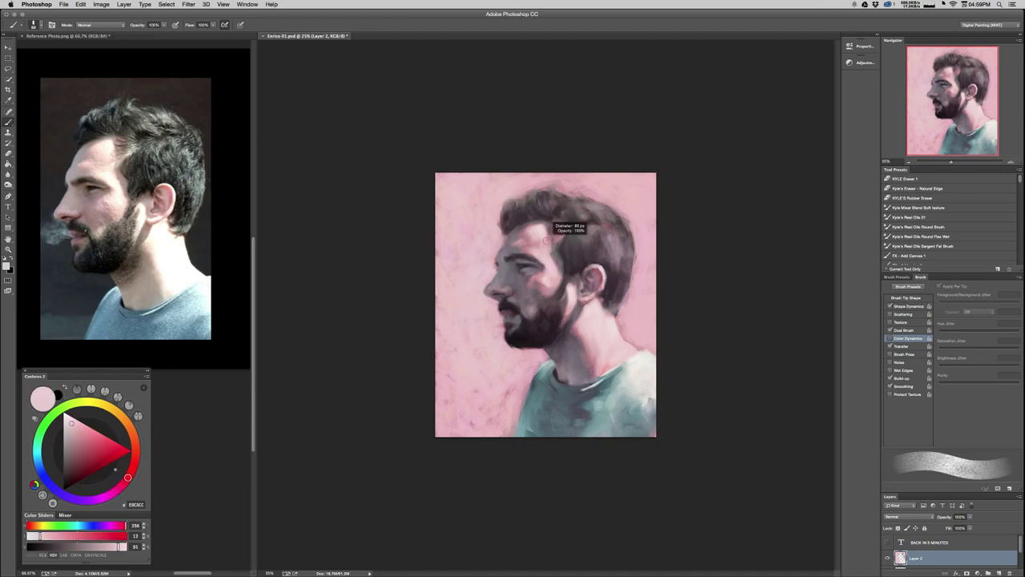
drag(556, 233, 559, 241)
alt+click(556, 227)
alt+click(560, 216)
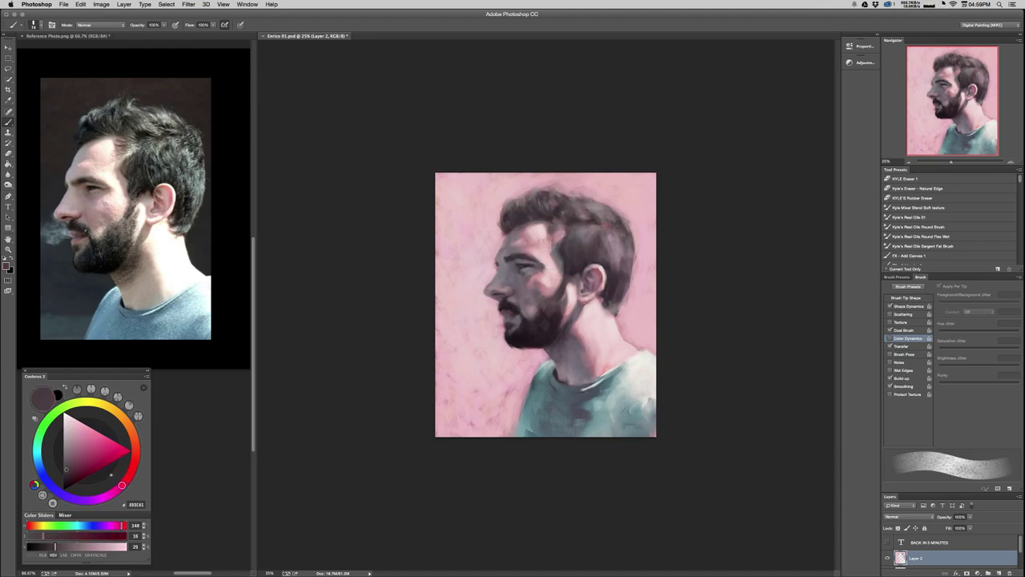
drag(554, 233, 562, 237)
alt+click(552, 238)
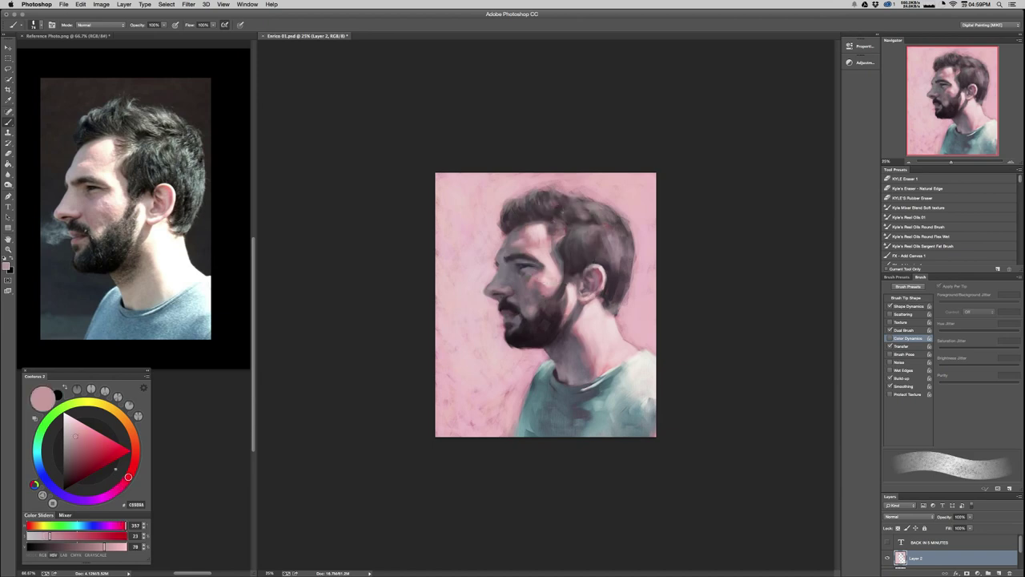
click(570, 232)
Choose a pale grey, lower the brush flow and glaze soft highlights over the side of the hair, redoing the first stroke.
click(66, 424)
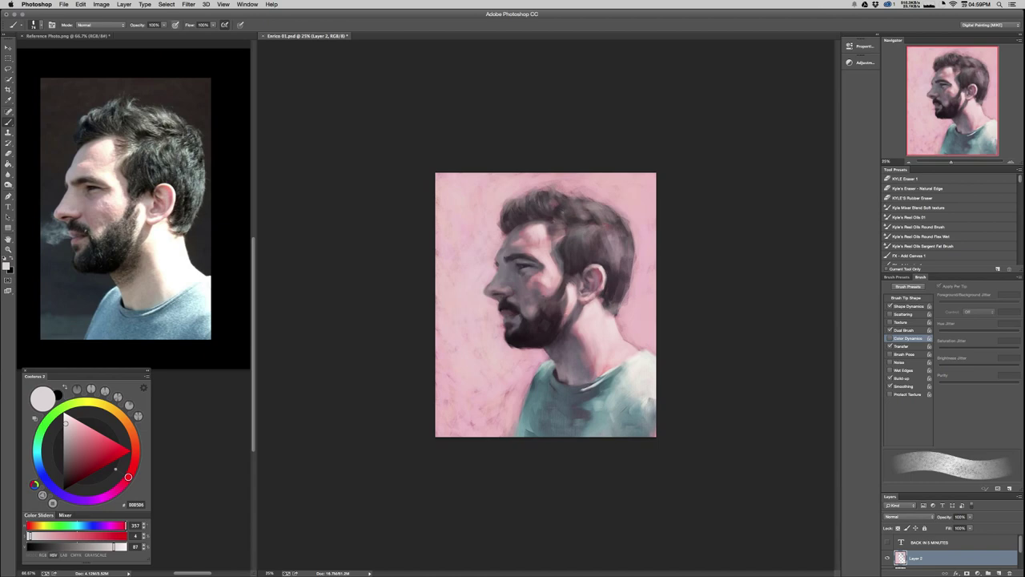
drag(213, 25, 202, 32)
drag(580, 232, 587, 271)
key(super+z)
drag(608, 233, 615, 261)
Glaze pale grey highlights down the hair at the back of the head behind the ear.
key(super+plus)
key(super+plus)
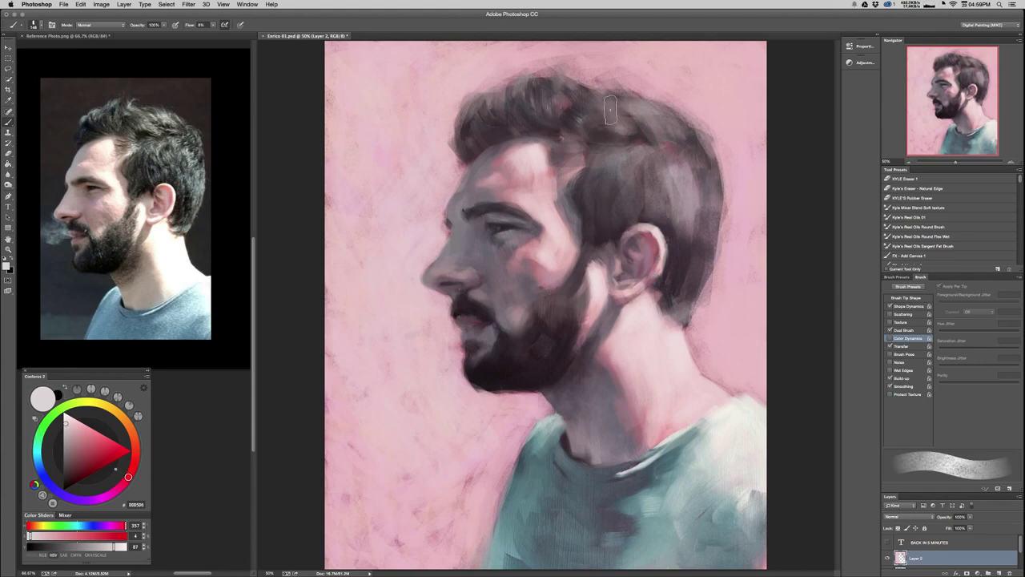
mouse_move(703, 209)
mouse_down()
mouse_move(687, 209)
mouse_move(706, 230)
mouse_move(712, 221)
mouse_move(699, 272)
mouse_up()
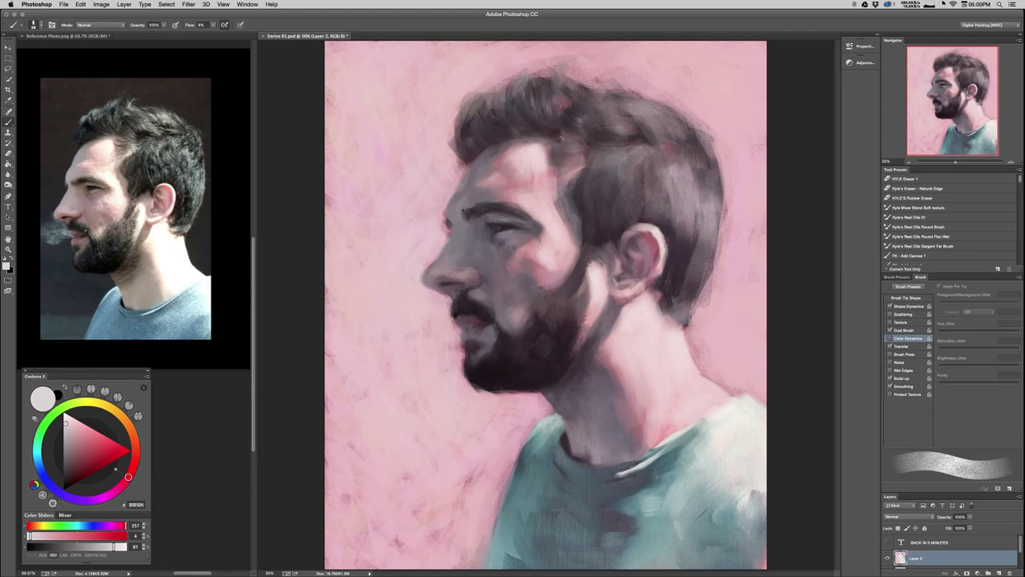
drag(700, 216, 698, 246)
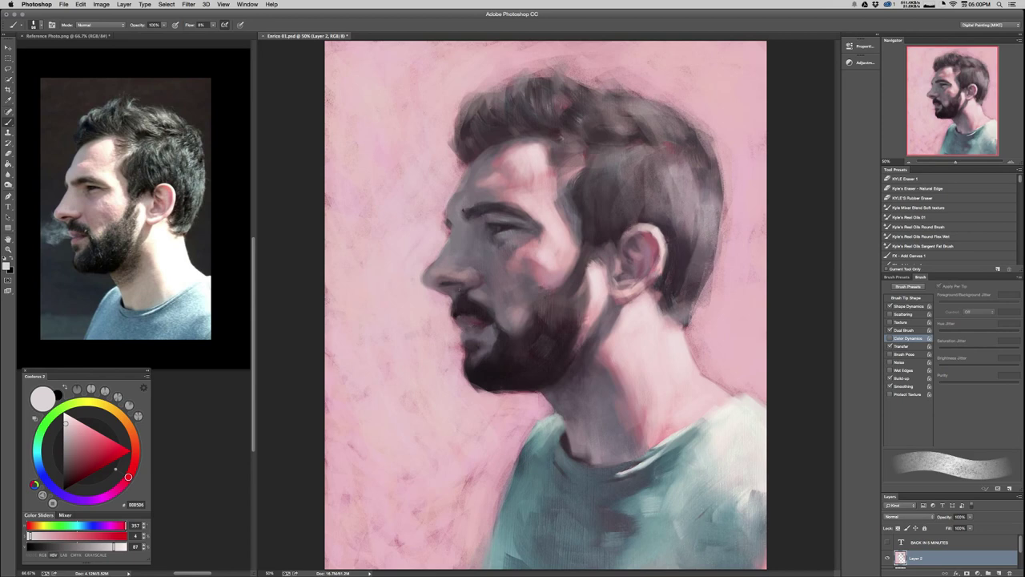
Try a pale grey glaze at 1% flow on the hair above the ear, undo it and open the brush's Transfer settings.
click(213, 25)
drag(213, 33, 210, 32)
mouse_move(634, 179)
mouse_down()
mouse_move(606, 224)
mouse_move(616, 234)
mouse_up()
key(super+z)
click(901, 346)
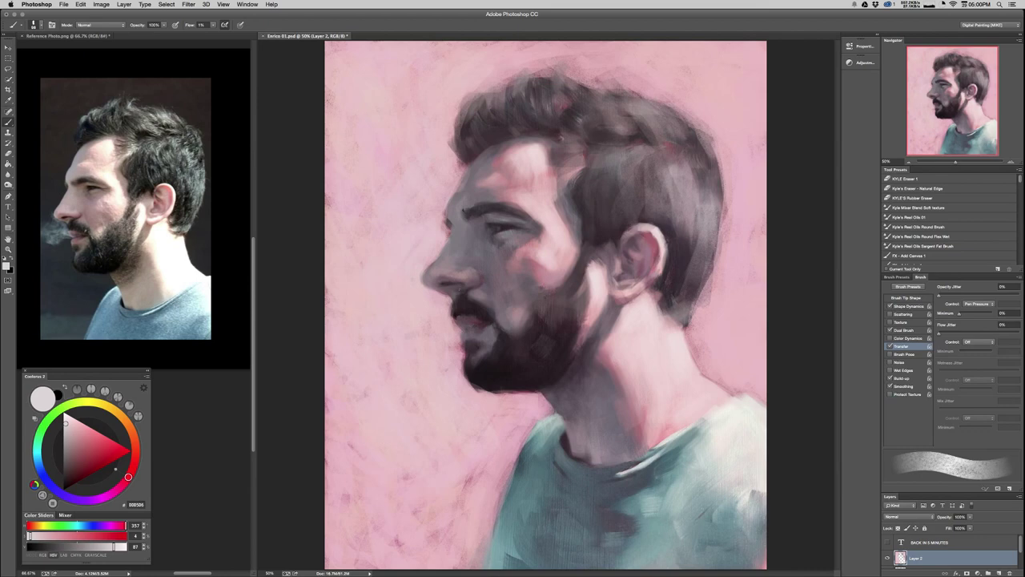
Raise the brush flow, paint a pale glow on the background before the forehead, and undo a test stroke on the beard.
click(212, 24)
drag(220, 33, 222, 33)
drag(411, 197, 417, 247)
mouse_move(522, 362)
mouse_down()
mouse_move(553, 374)
mouse_move(555, 346)
mouse_up()
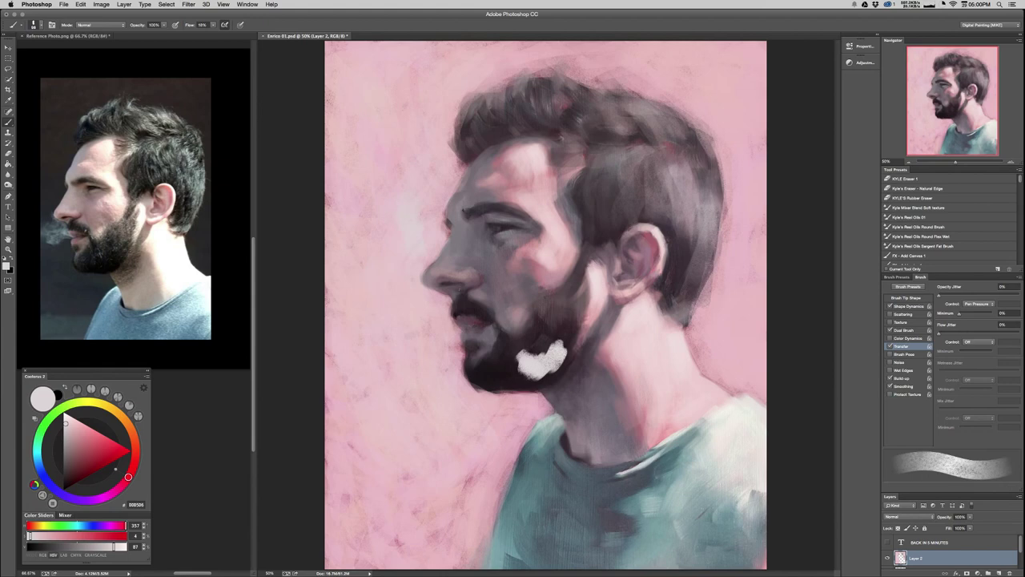
key(super+z)
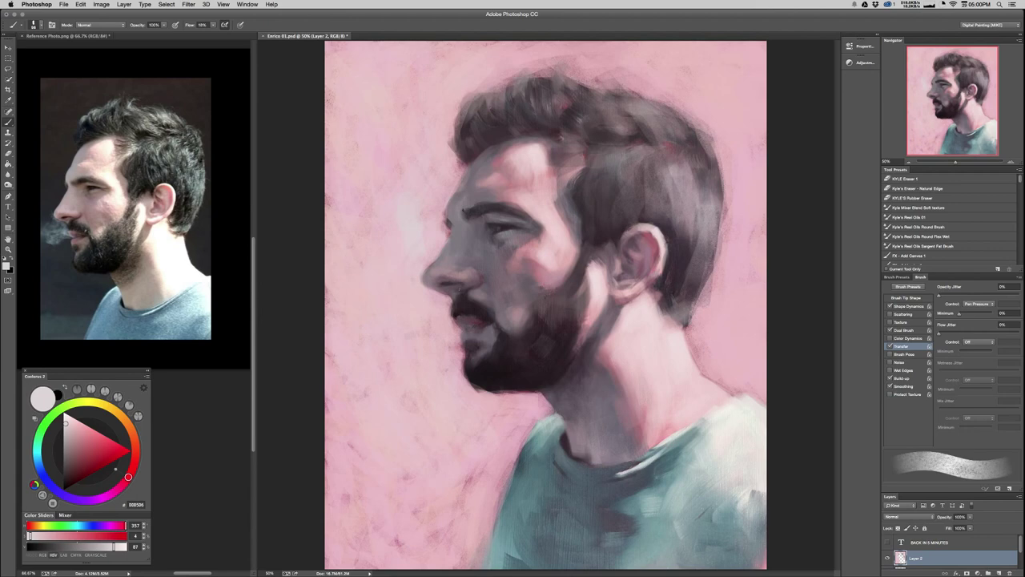
Compare the brush with Dual Brush off and on, and check its Shape Dynamics settings.
click(904, 330)
click(889, 330)
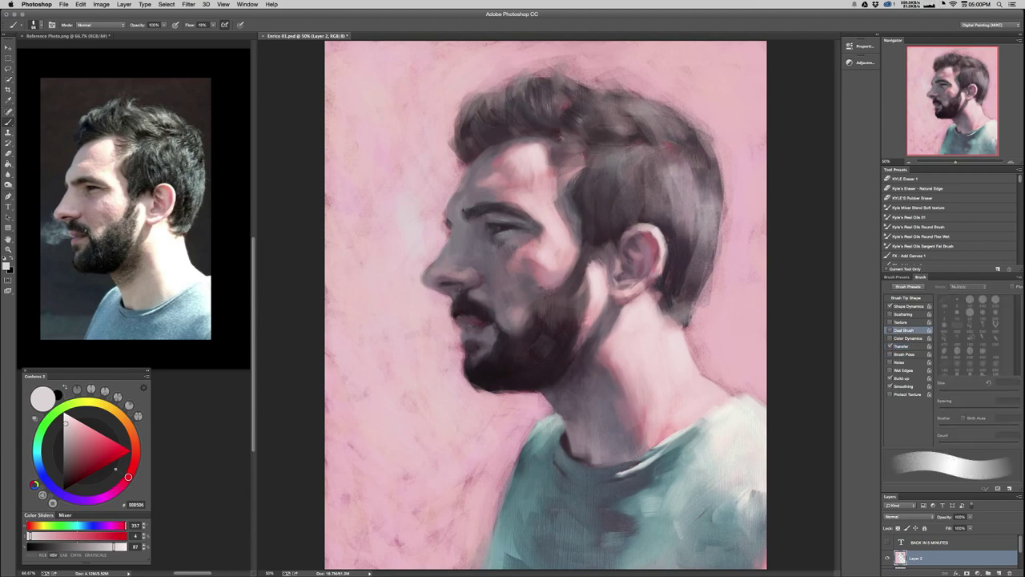
click(890, 330)
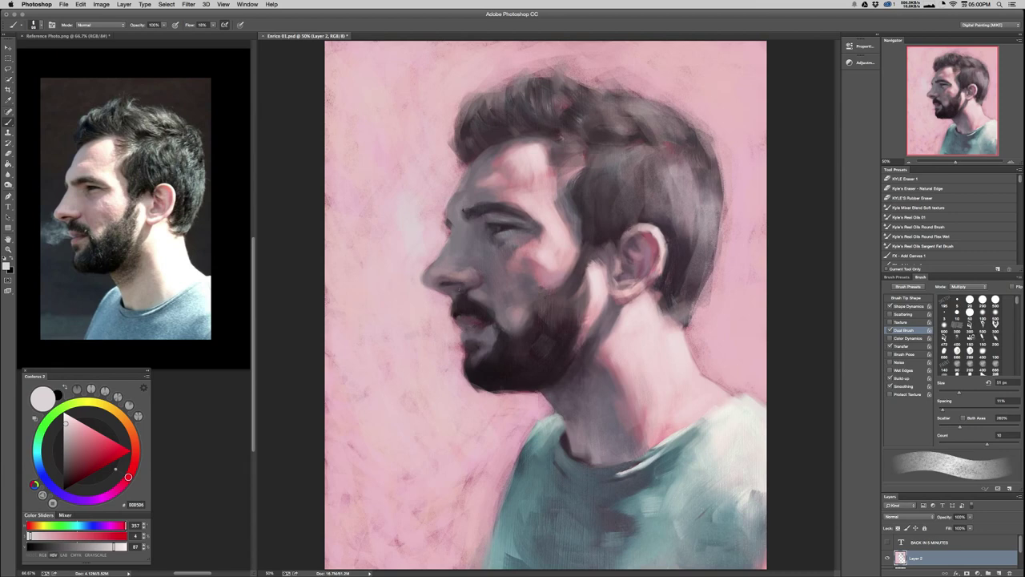
click(908, 306)
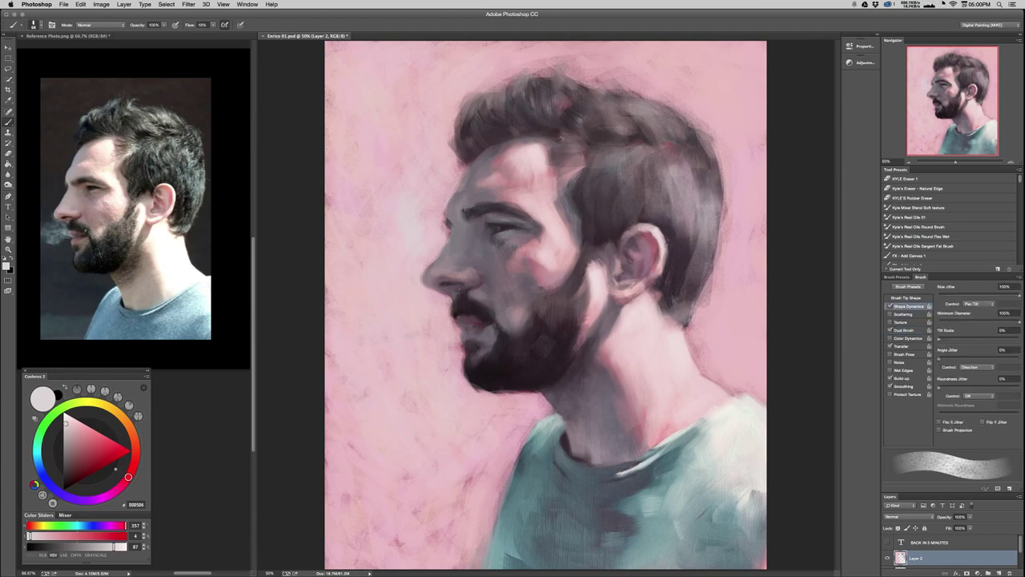
click(904, 330)
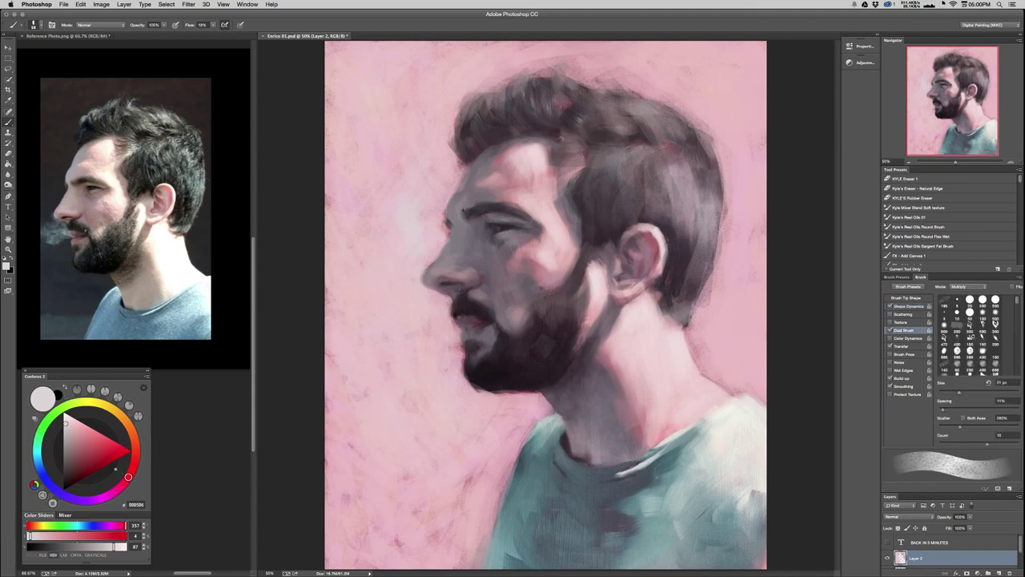
Try alternative Dual Brush tips, keep a different textured one and reduce its scatter.
scroll(970, 336, down, 5)
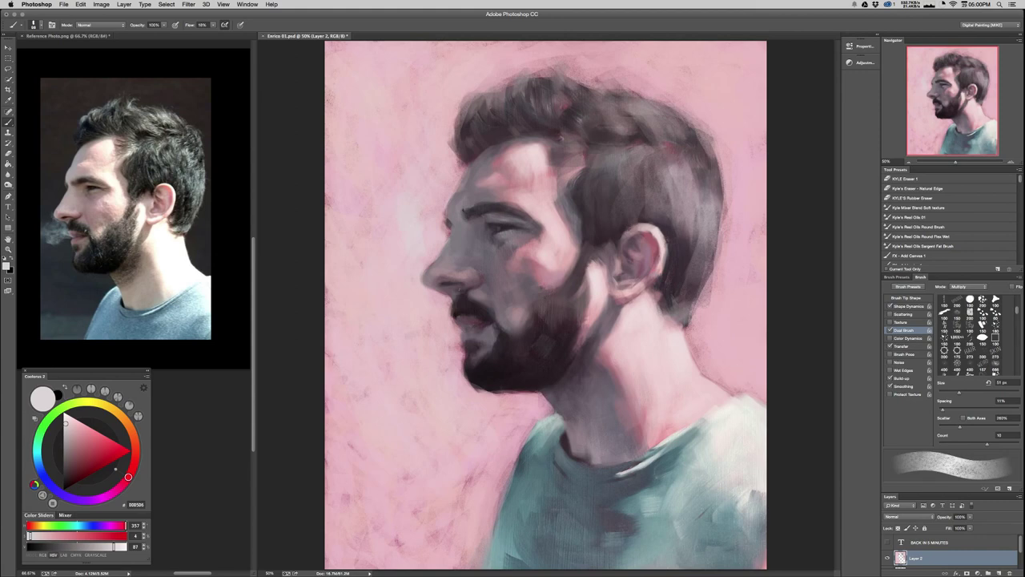
scroll(970, 335, down, 8)
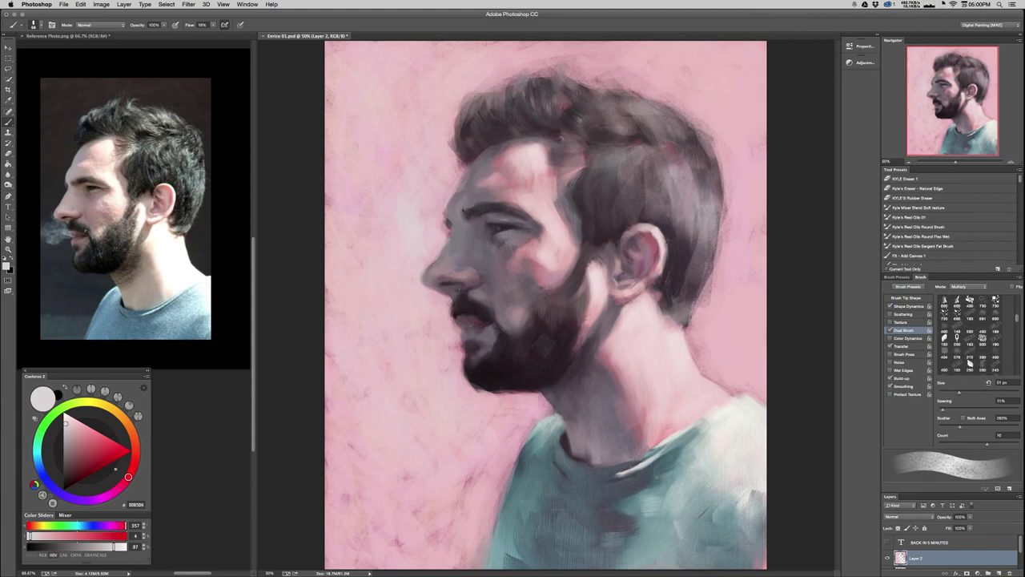
scroll(970, 335, down, 6)
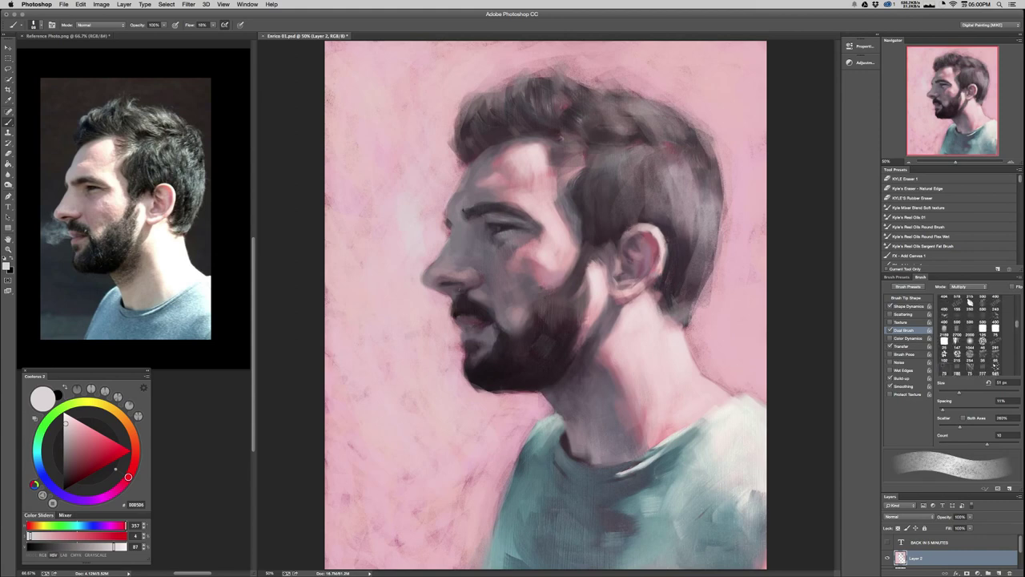
scroll(969, 300, down, 3)
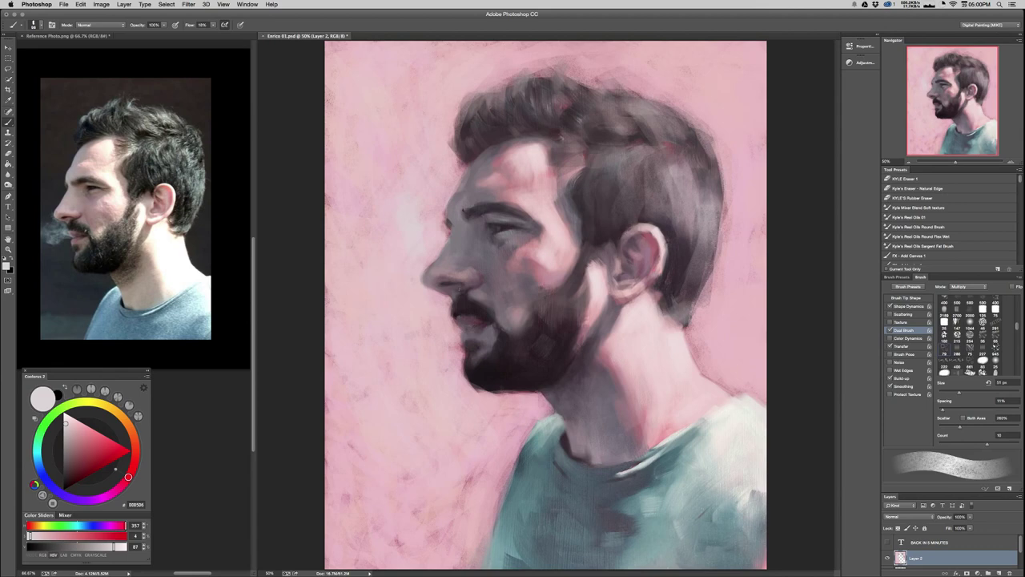
click(983, 323)
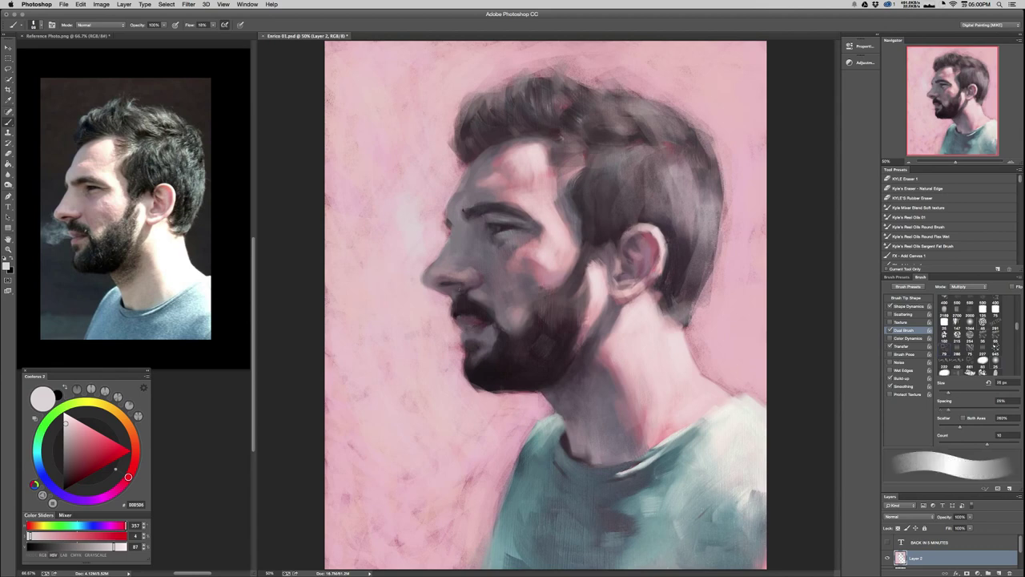
scroll(983, 333, down, 3)
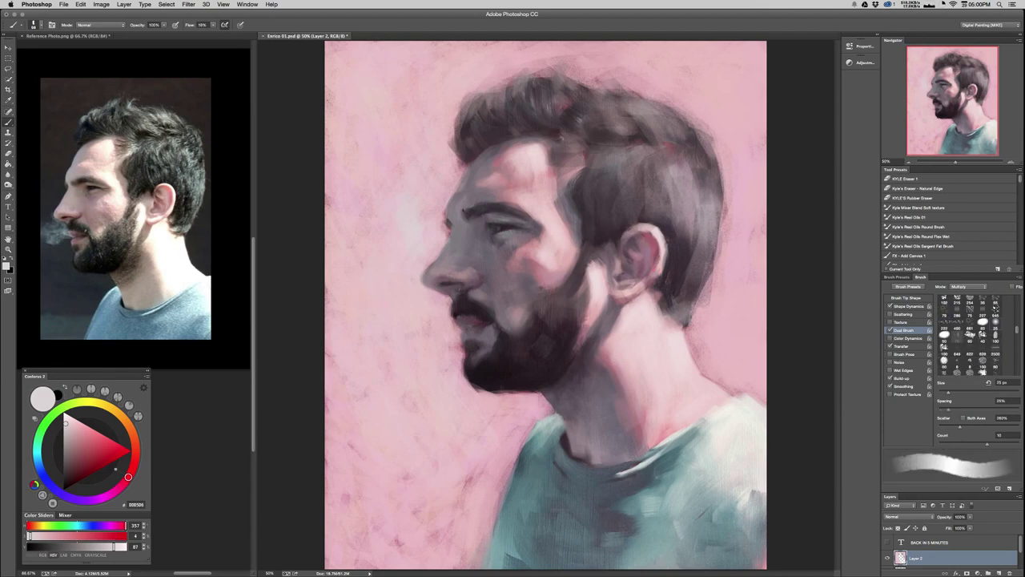
click(982, 335)
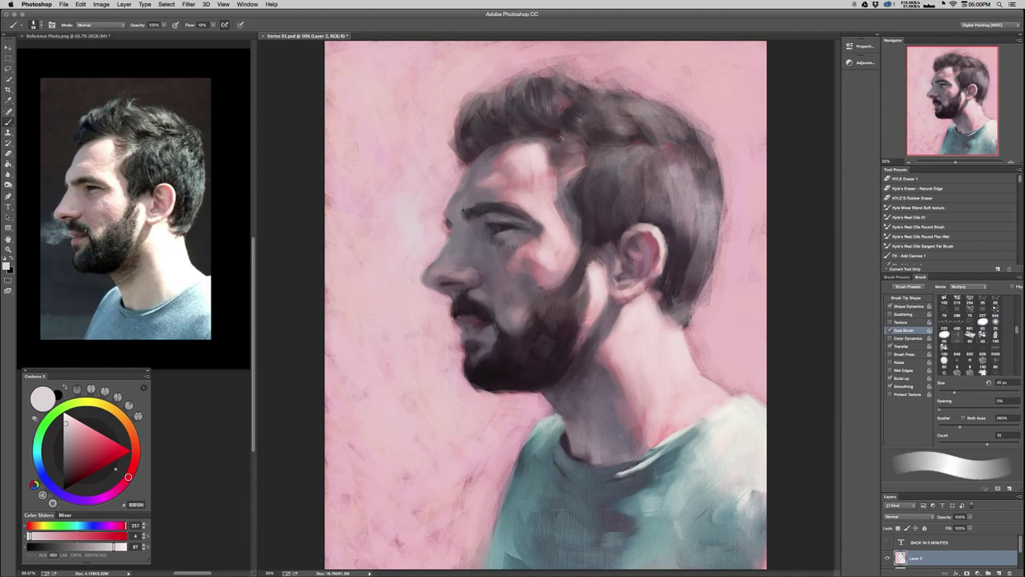
drag(966, 427, 945, 427)
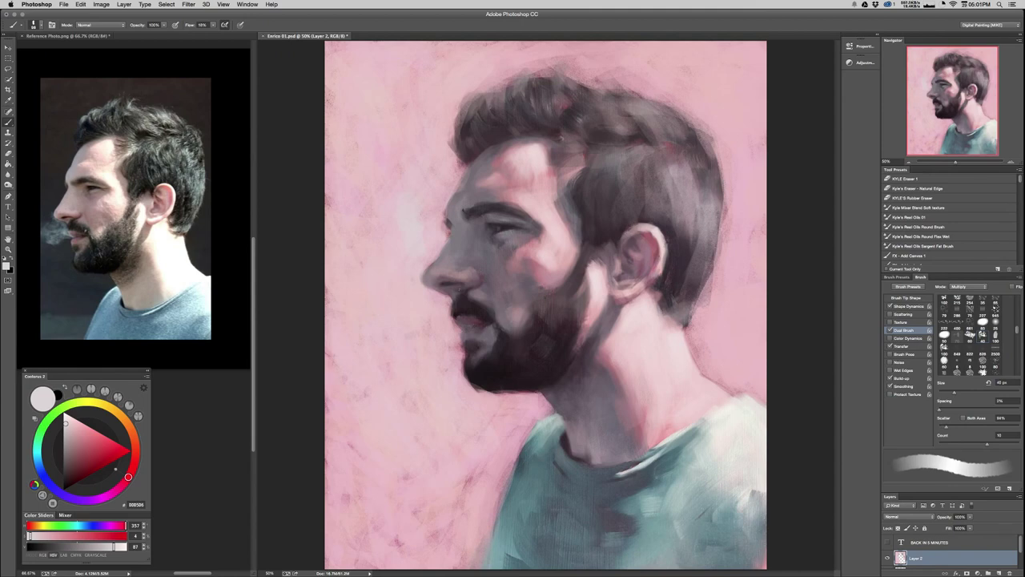
Browse the brush presets from the smudge to the texture groups and return to the Paint group.
click(896, 277)
scroll(945, 385, down, 10)
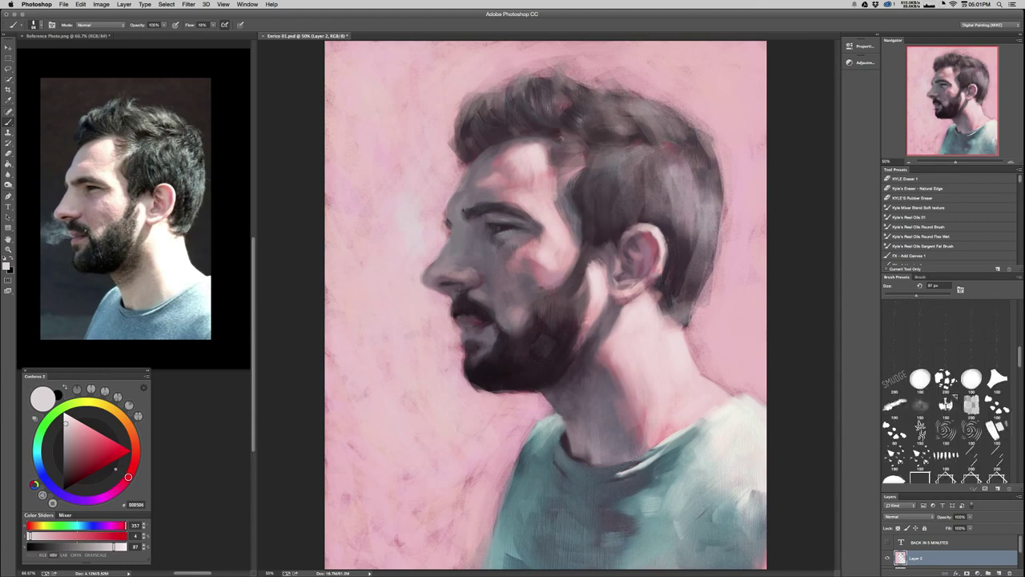
scroll(945, 377, down, 2)
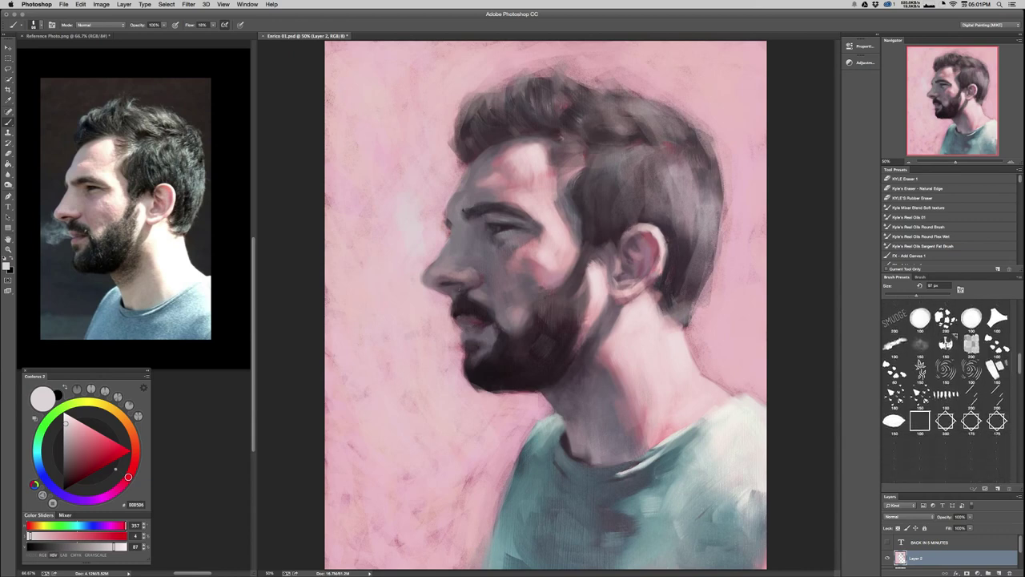
scroll(945, 384, down, 10)
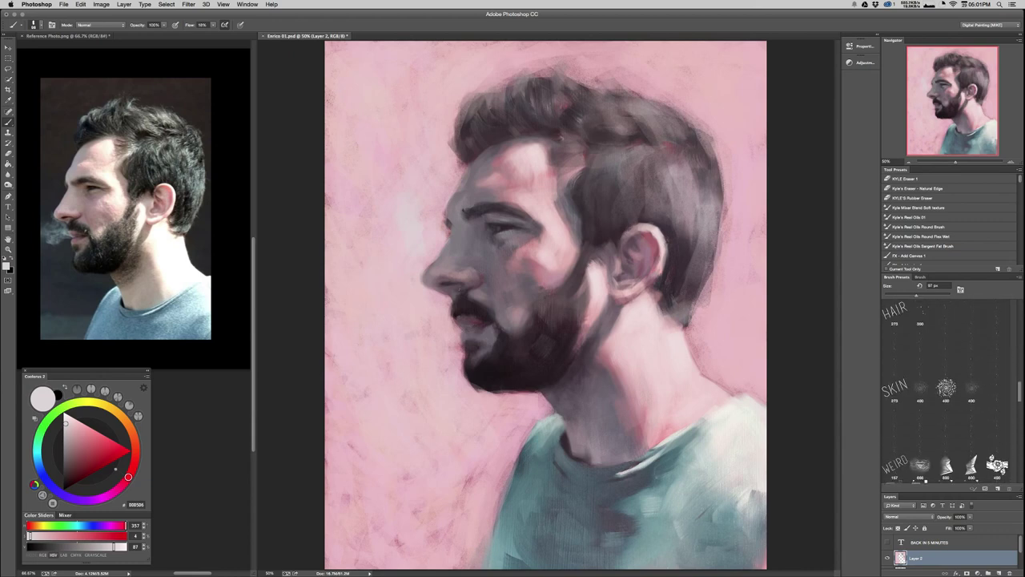
scroll(945, 384, down, 10)
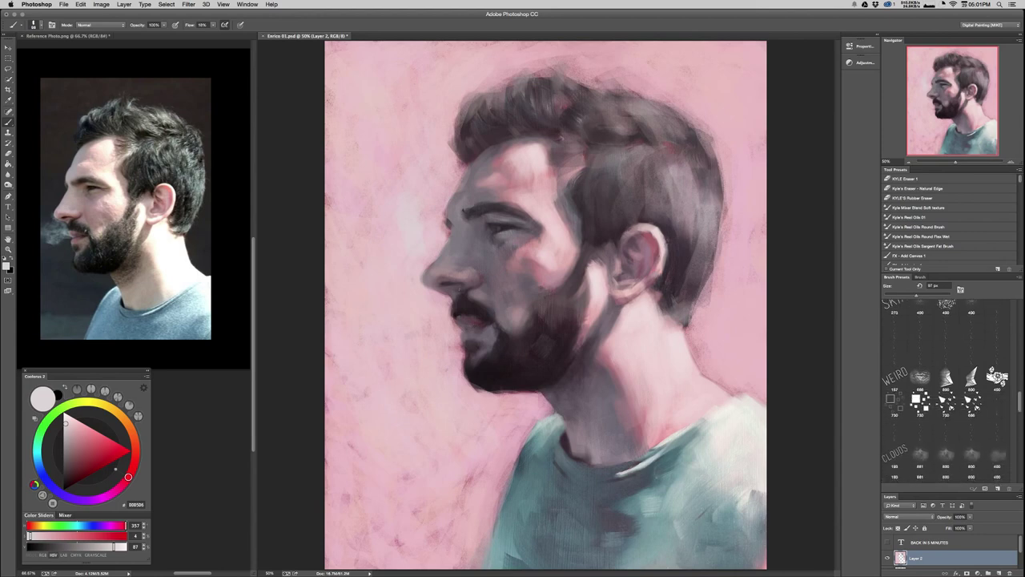
scroll(949, 384, down, 10)
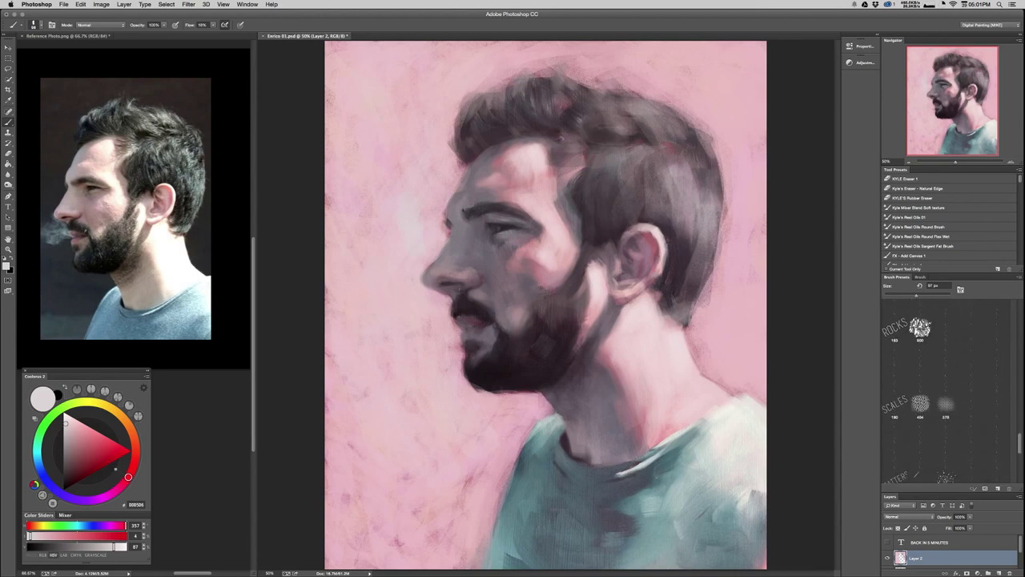
scroll(945, 384, up, 15)
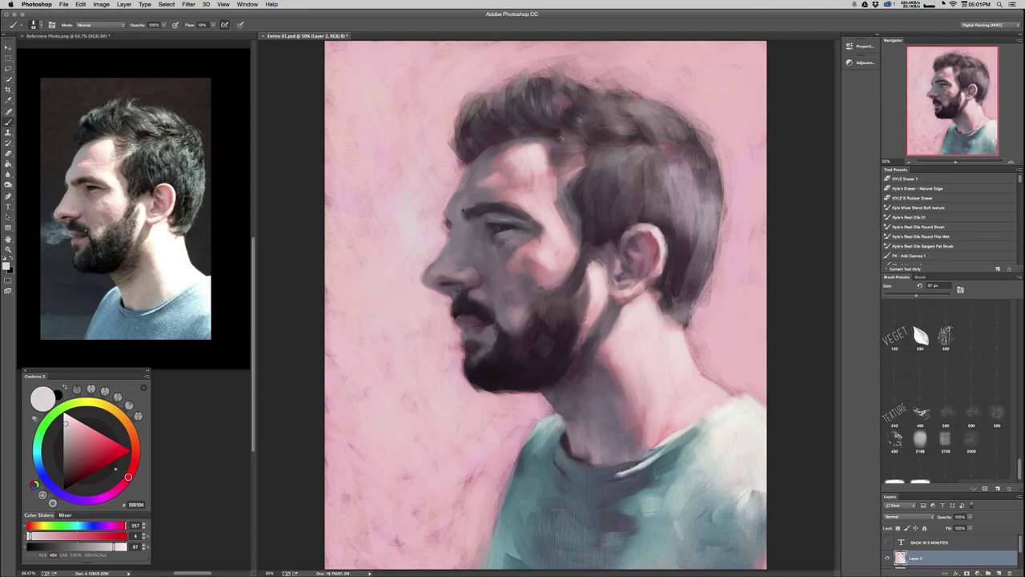
scroll(949, 385, up, 5)
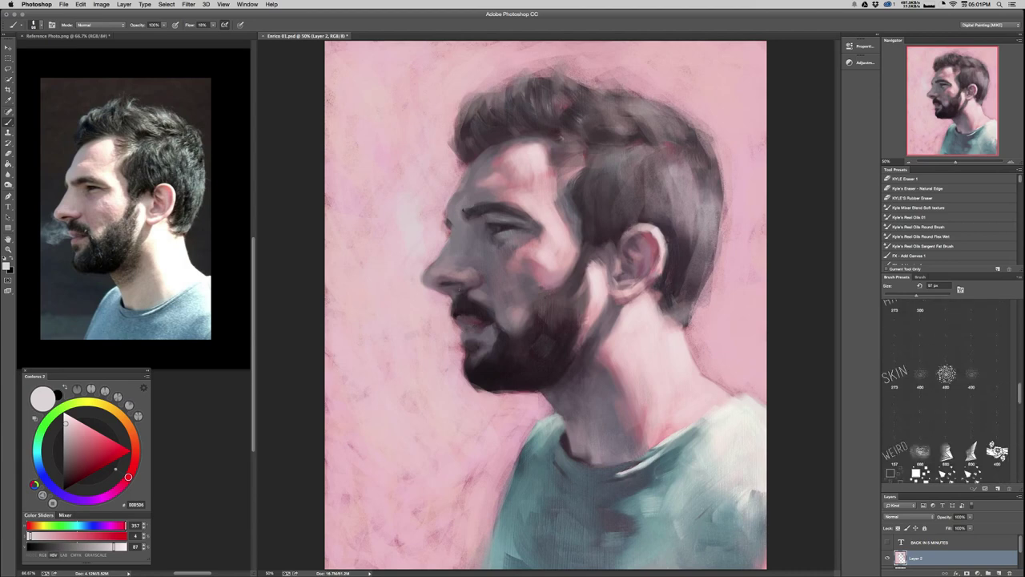
scroll(945, 384, up, 6)
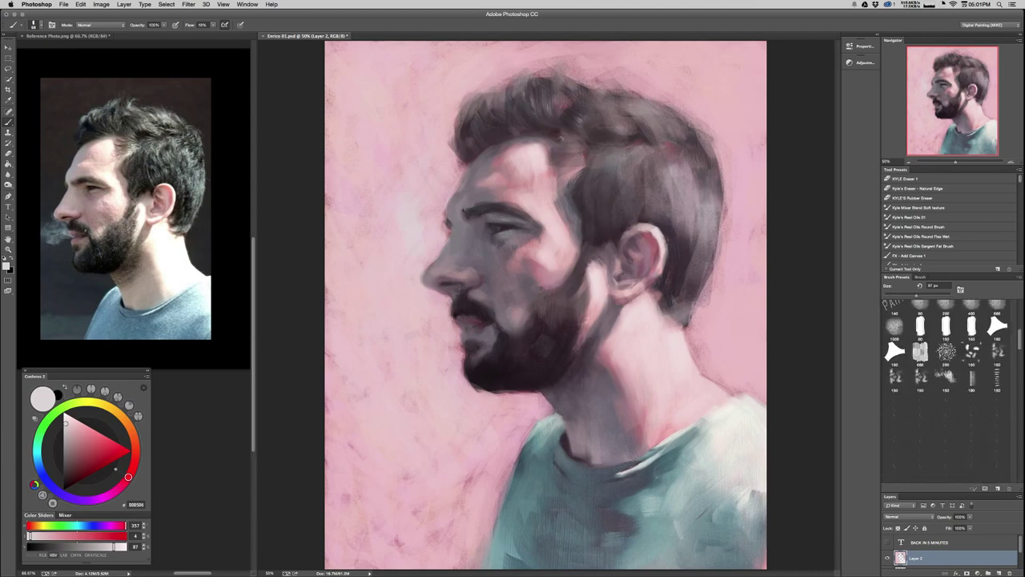
Try a textured Paint preset behind the ear at its full size and at a smaller size, undoing each test stroke.
click(946, 364)
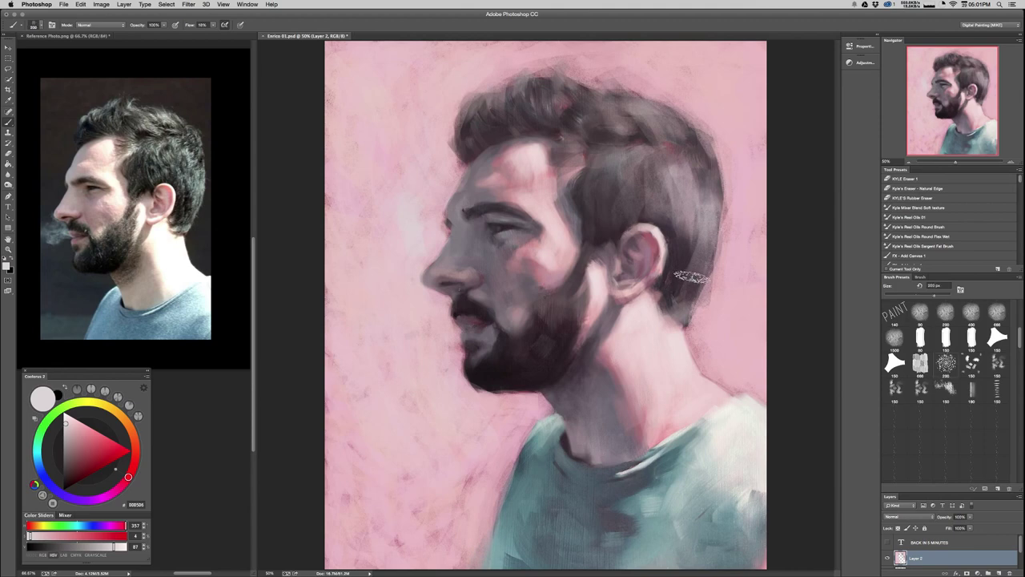
drag(699, 233, 677, 306)
key(super+z)
key(bracketleft)
key(bracketleft)
key(bracketleft)
key(bracketleft)
drag(698, 242, 696, 307)
key(super+z)
Pick other textured brush presets and test them on the hair behind the ear, undoing each stroke.
click(921, 388)
click(895, 389)
drag(681, 234, 693, 306)
key(super+z)
scroll(952, 392, up, 5)
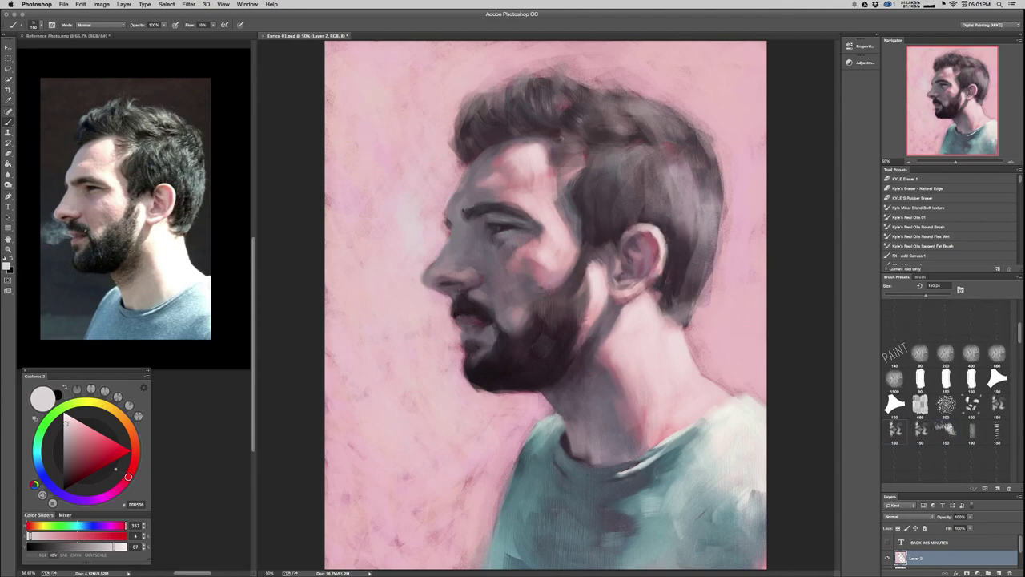
scroll(945, 352, up, 3)
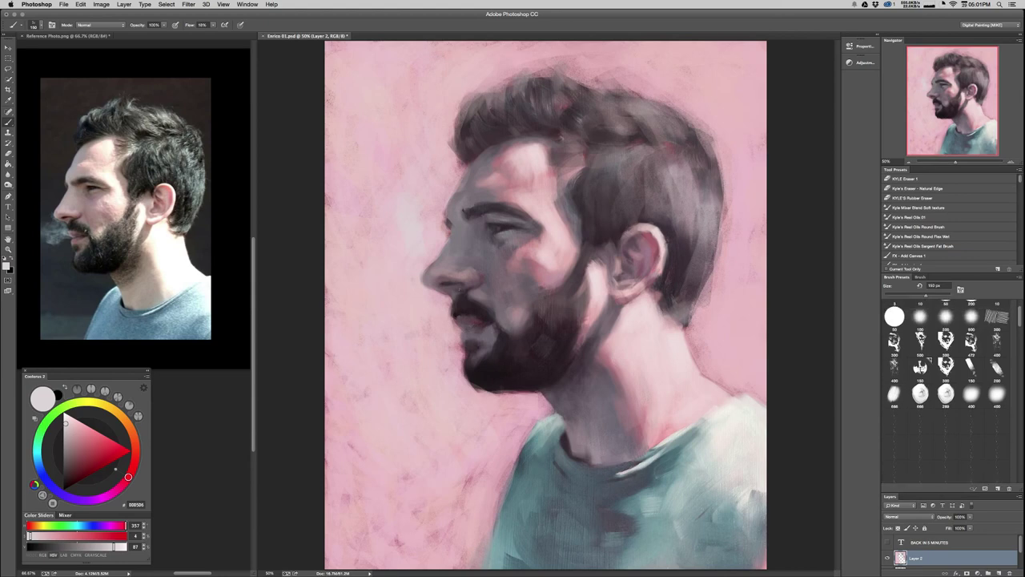
mouse_move(696, 241)
mouse_down()
mouse_move(683, 289)
mouse_move(698, 292)
mouse_up()
key(super+z)
Set the brush texture's scale to 36%, brightness to -52 and contrast to 15, then test it on the hair and undo.
click(920, 277)
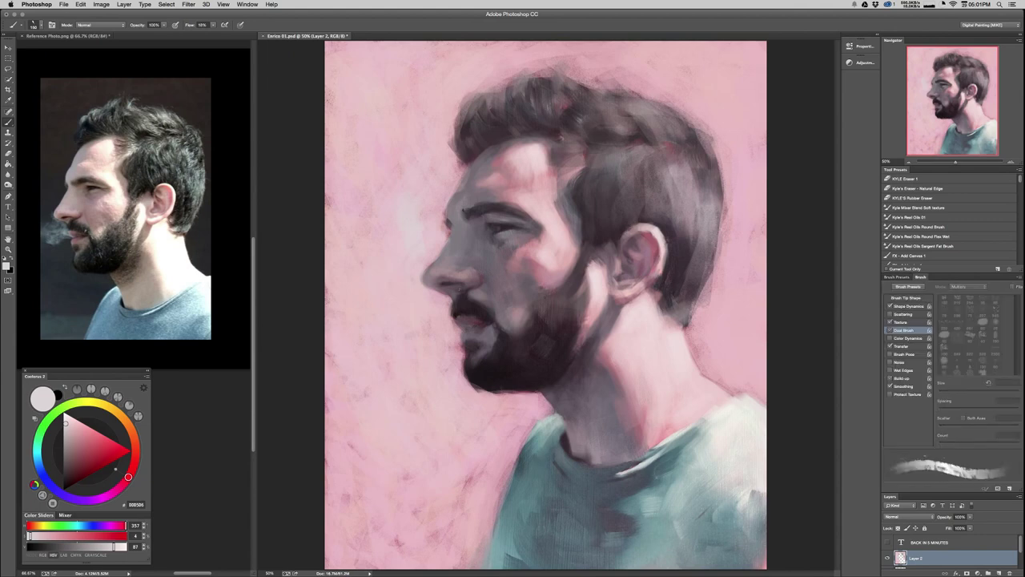
click(901, 322)
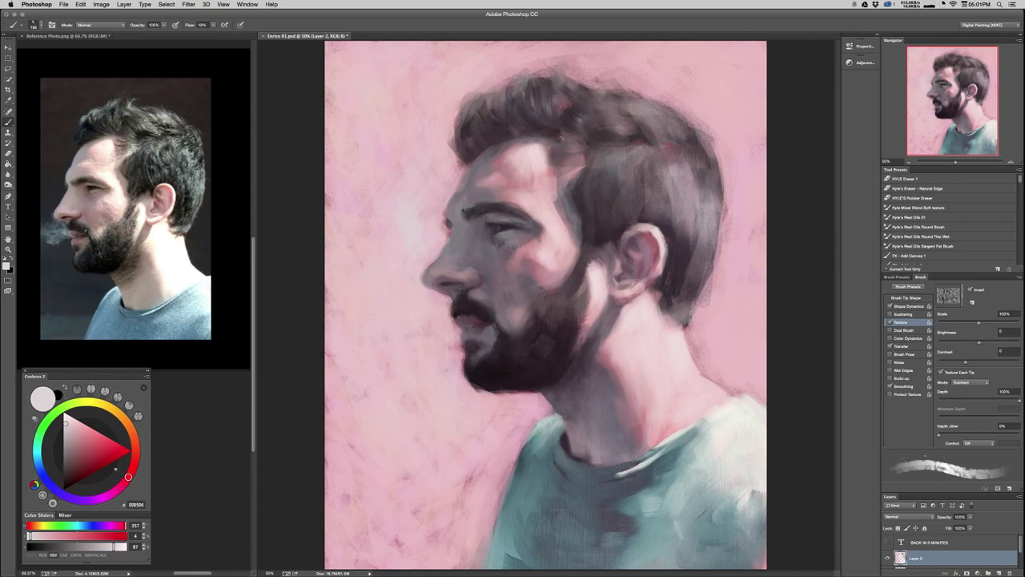
mouse_move(978, 322)
mouse_down()
mouse_move(947, 322)
mouse_move(981, 342)
mouse_move(965, 342)
mouse_up()
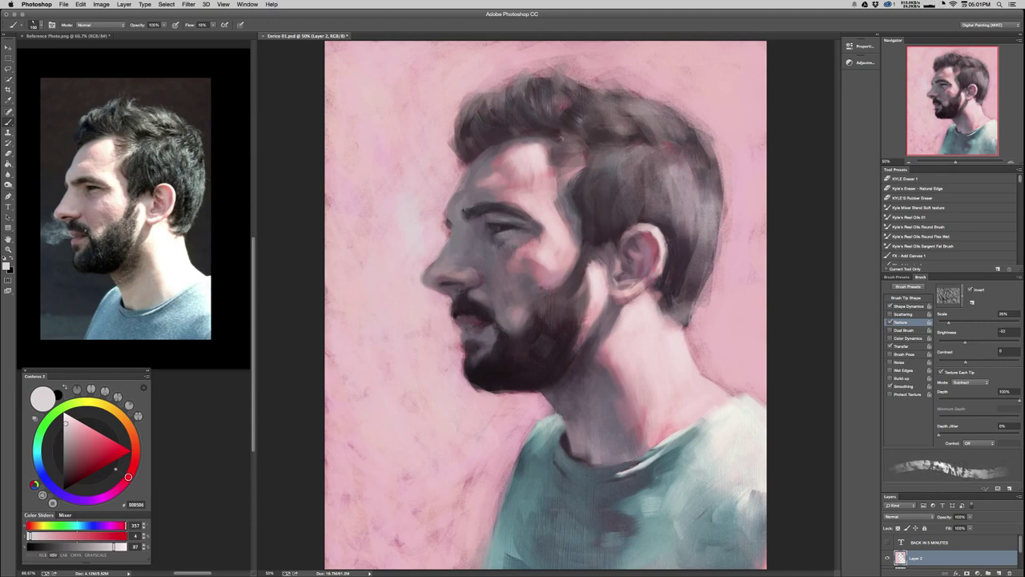
mouse_move(1020, 401)
mouse_down()
mouse_move(993, 400)
mouse_move(1020, 401)
mouse_up()
drag(965, 361, 979, 360)
drag(685, 218, 676, 293)
drag(691, 242, 695, 307)
key(super+z)
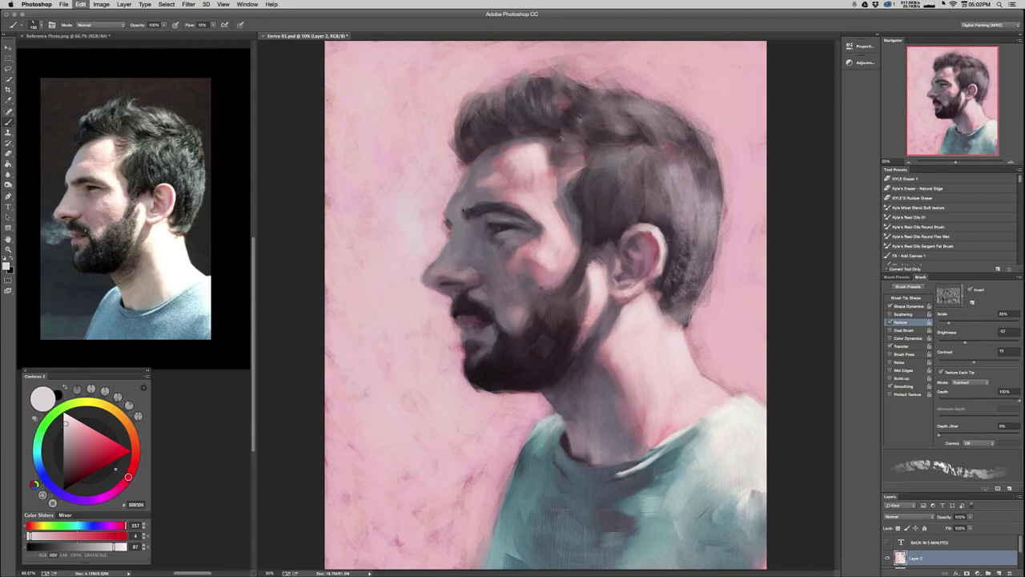
Sample a greyish pink, lighten it, and paint textured highlights on the back of the hair and the crown.
key(super+minus)
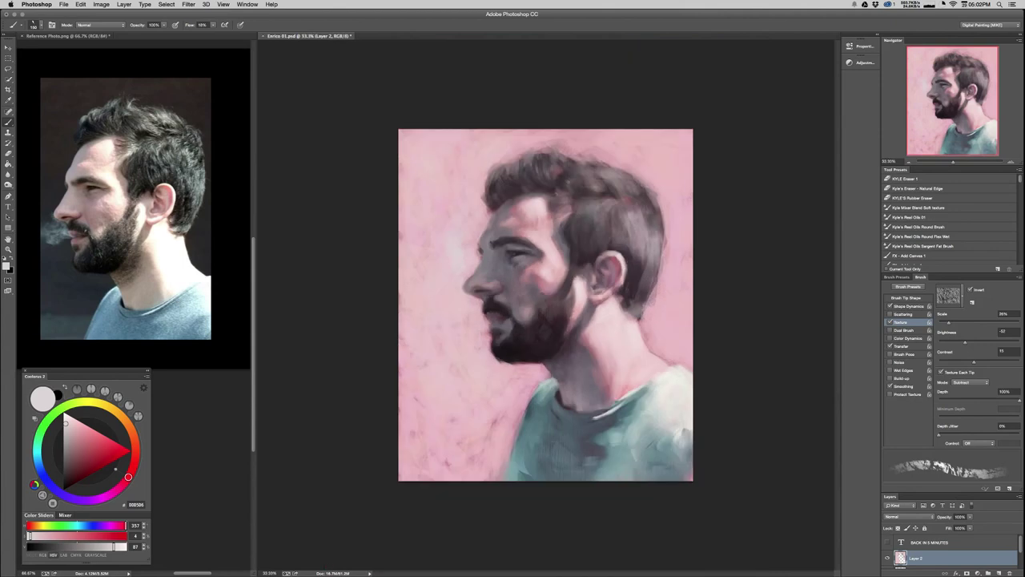
alt+click(635, 218)
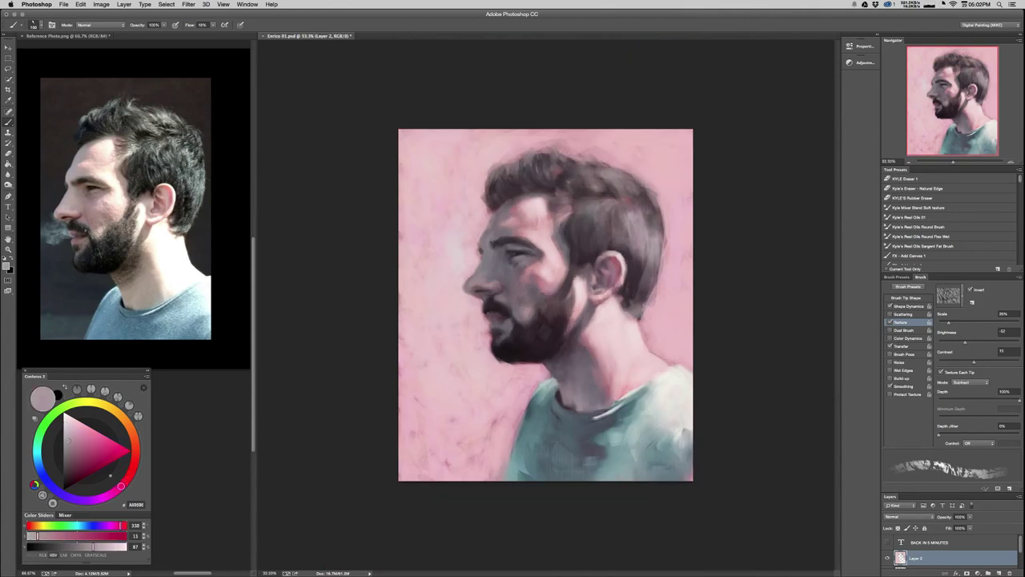
drag(68, 440, 68, 429)
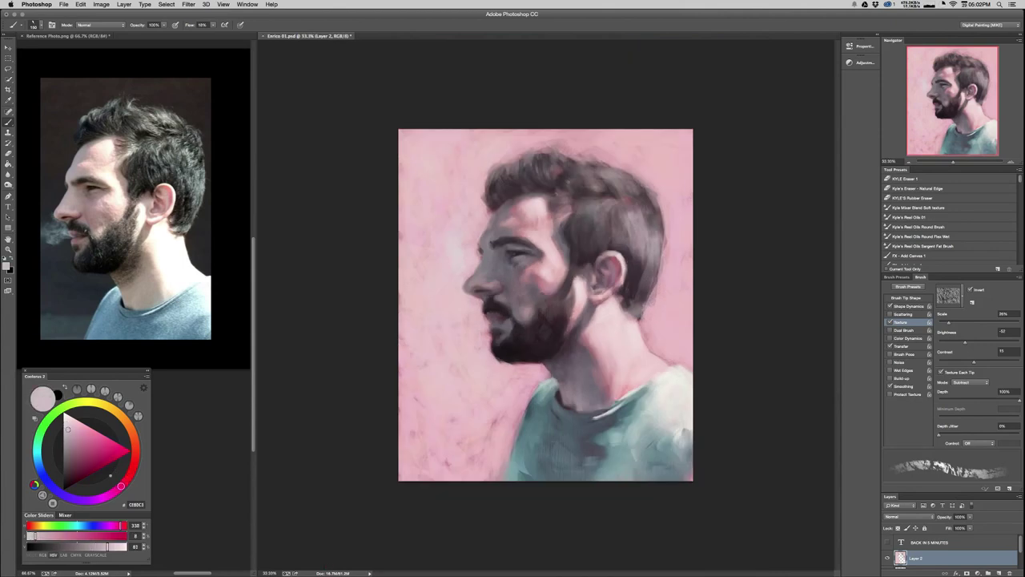
drag(639, 217, 647, 238)
mouse_move(606, 171)
mouse_down()
mouse_move(596, 171)
mouse_move(609, 178)
mouse_up()
drag(591, 171, 598, 184)
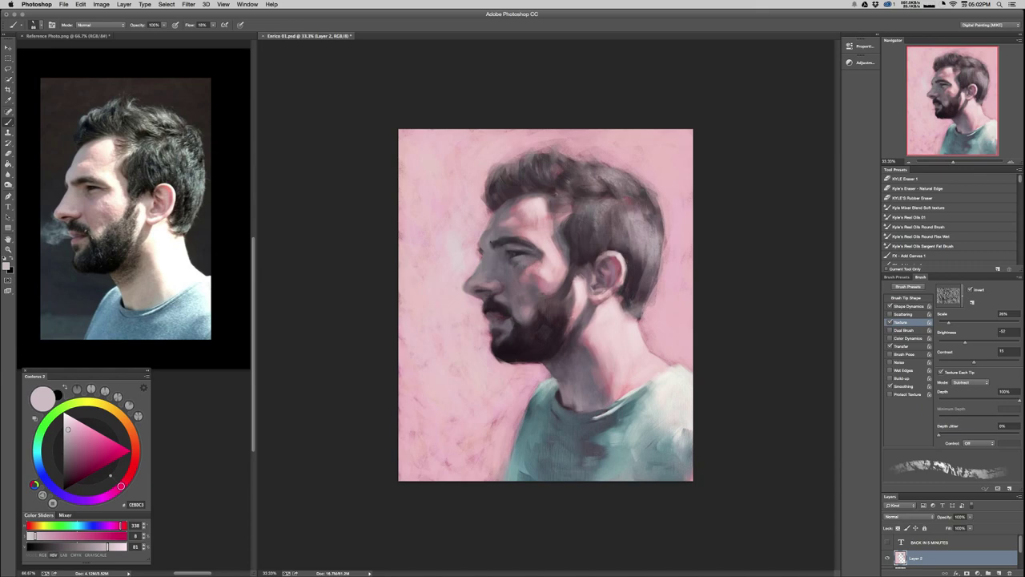
Sample dark plum tones from the hair and paint shadows along its back edge down to the nape.
alt+click(660, 226)
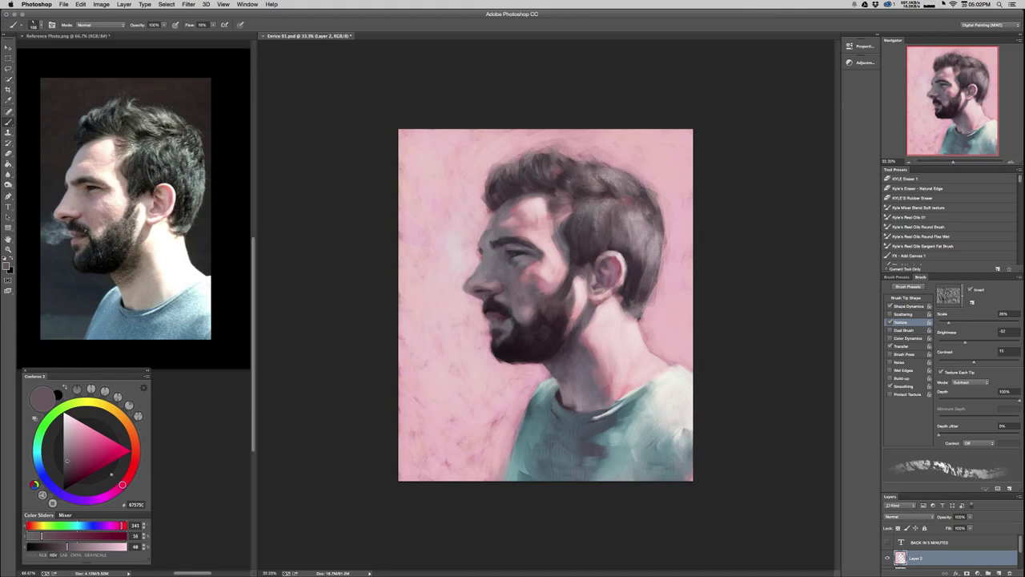
alt+click(634, 283)
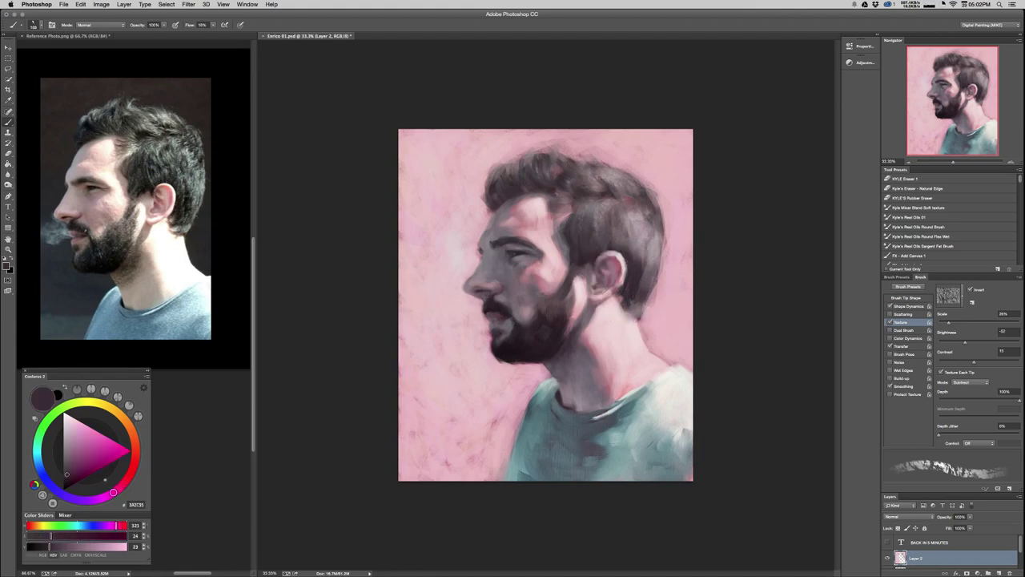
drag(659, 269, 652, 289)
drag(647, 303, 639, 313)
Sample dark tones from the sideburn, beard and front hair, and deepen the shadow in the hair above the temple.
alt+click(588, 260)
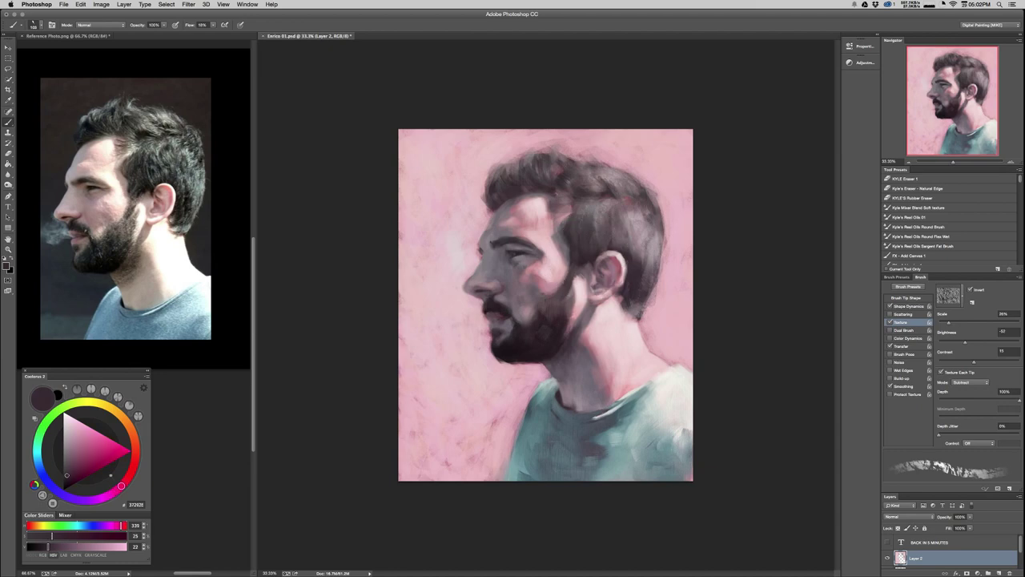
alt+click(541, 344)
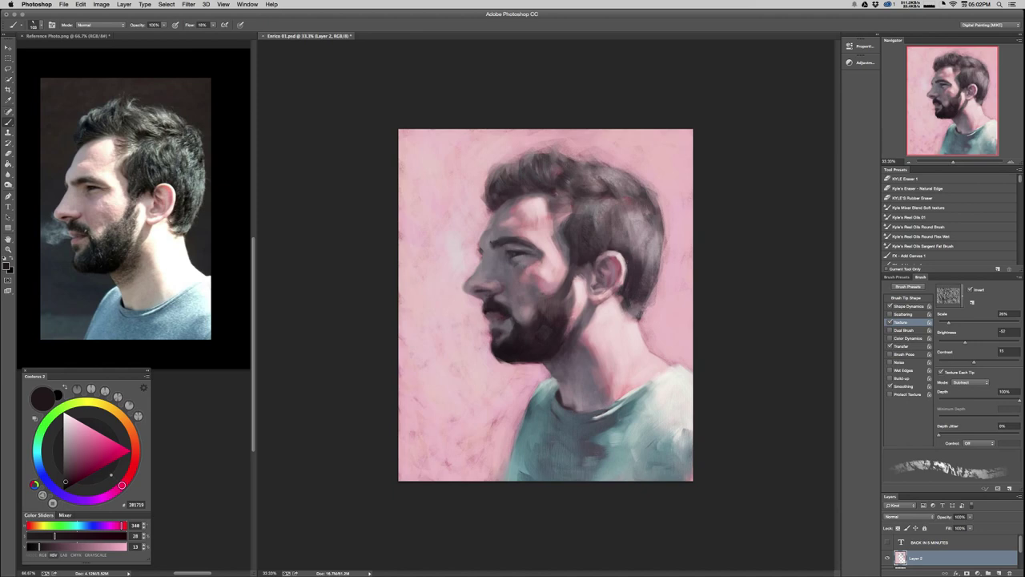
alt+click(553, 187)
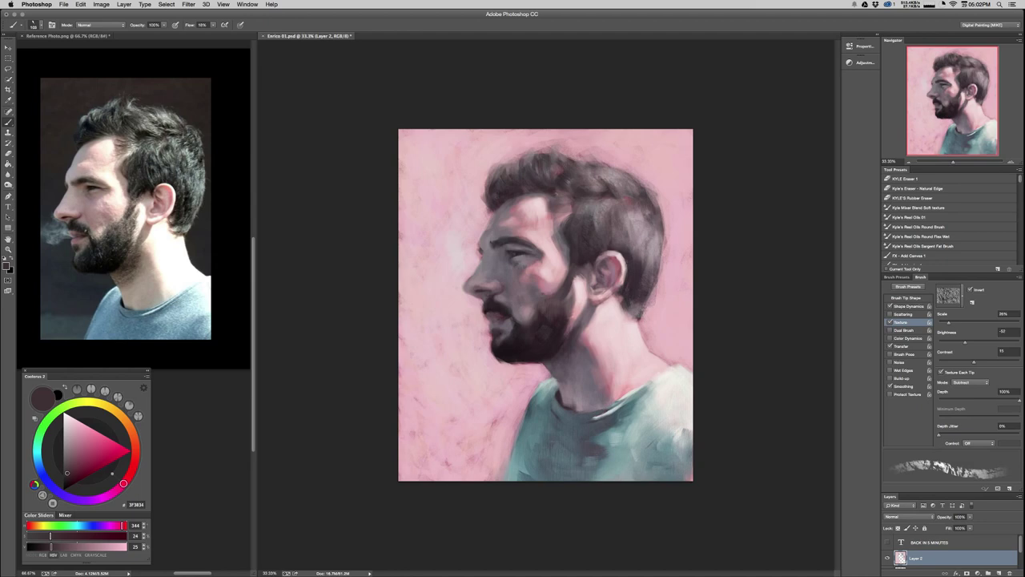
alt+click(521, 352)
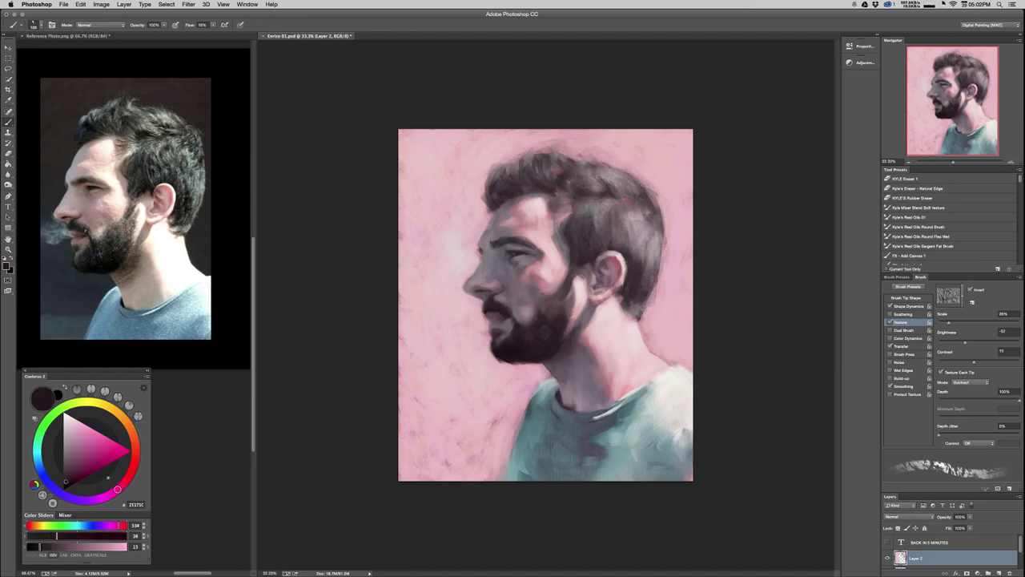
drag(583, 201, 604, 187)
Paint sampled mauve-grey strokes on the crown and dark plum strokes on the hair behind and above the ear.
alt+click(623, 190)
alt+click(617, 181)
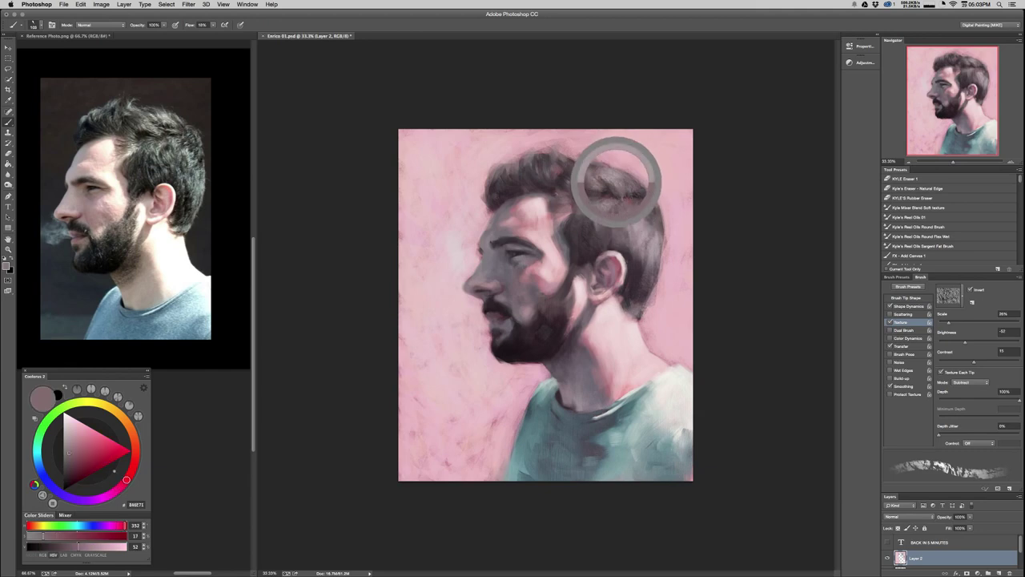
drag(640, 194, 632, 197)
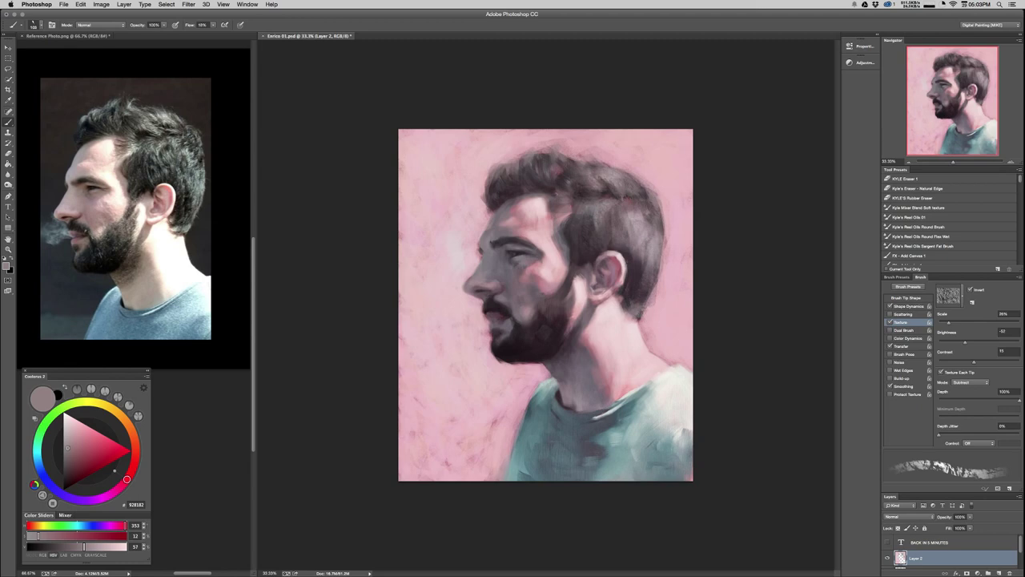
alt+click(637, 269)
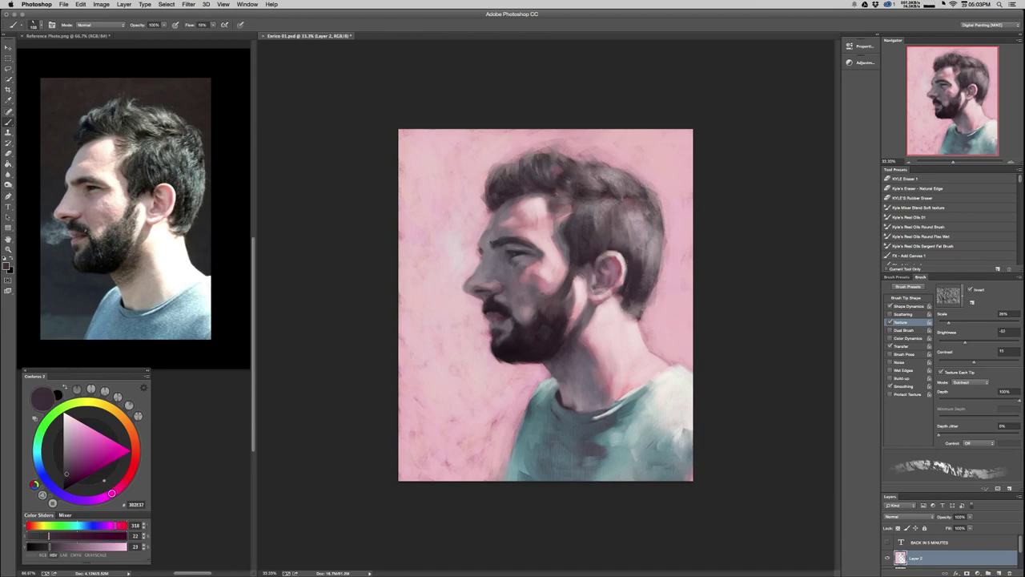
mouse_move(634, 224)
mouse_down()
mouse_move(628, 236)
mouse_move(648, 236)
mouse_move(636, 245)
mouse_up()
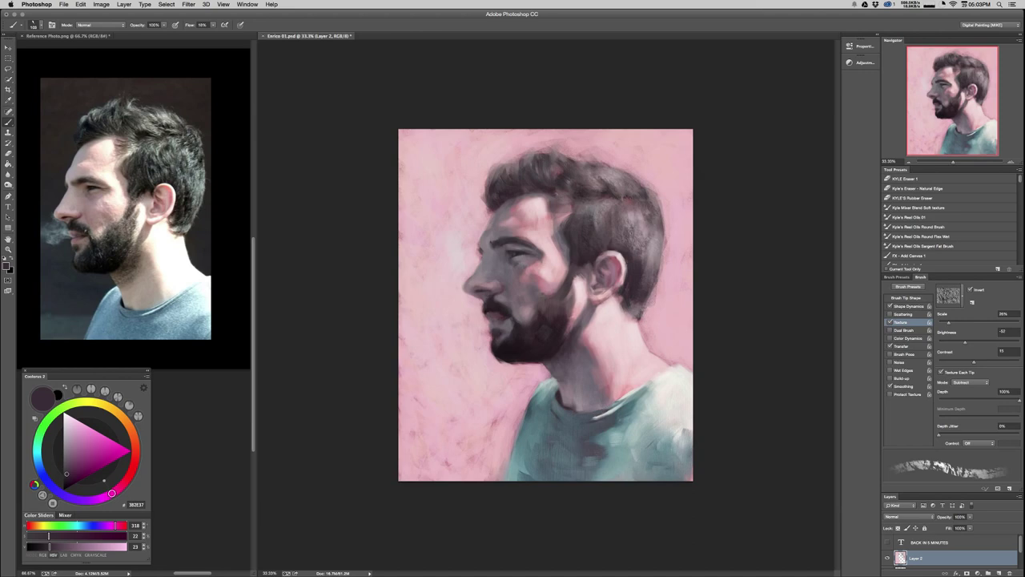
Sample mauve, grey and dark plum tones from the hair and paint touch-ups on the crown and behind the ear.
alt+click(634, 204)
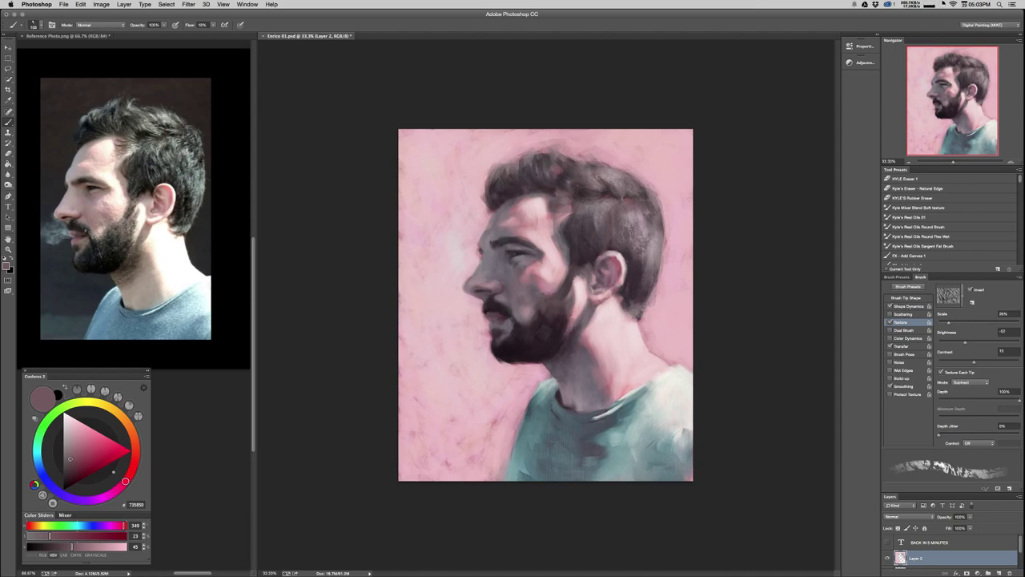
alt+click(539, 194)
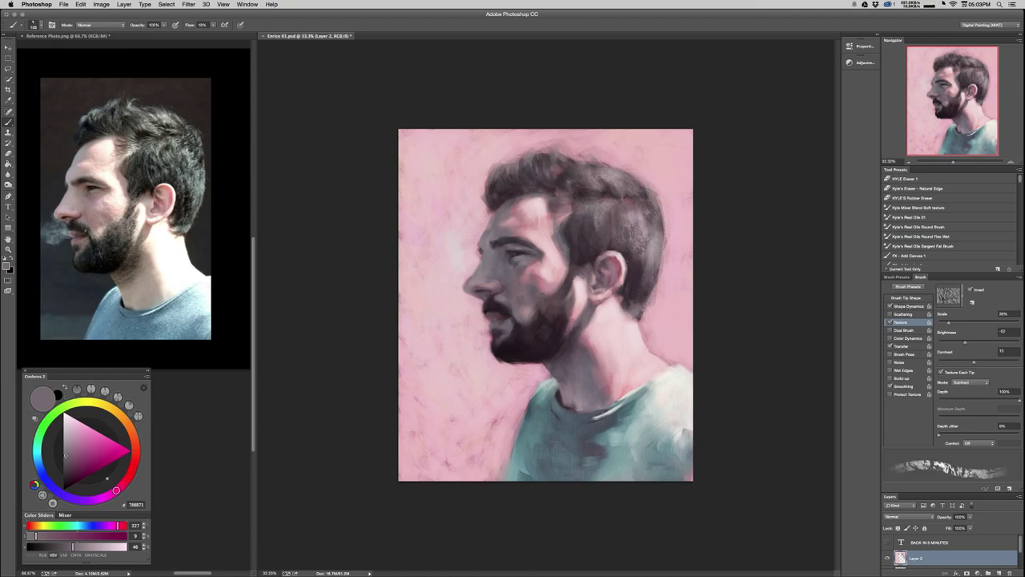
alt+click(617, 303)
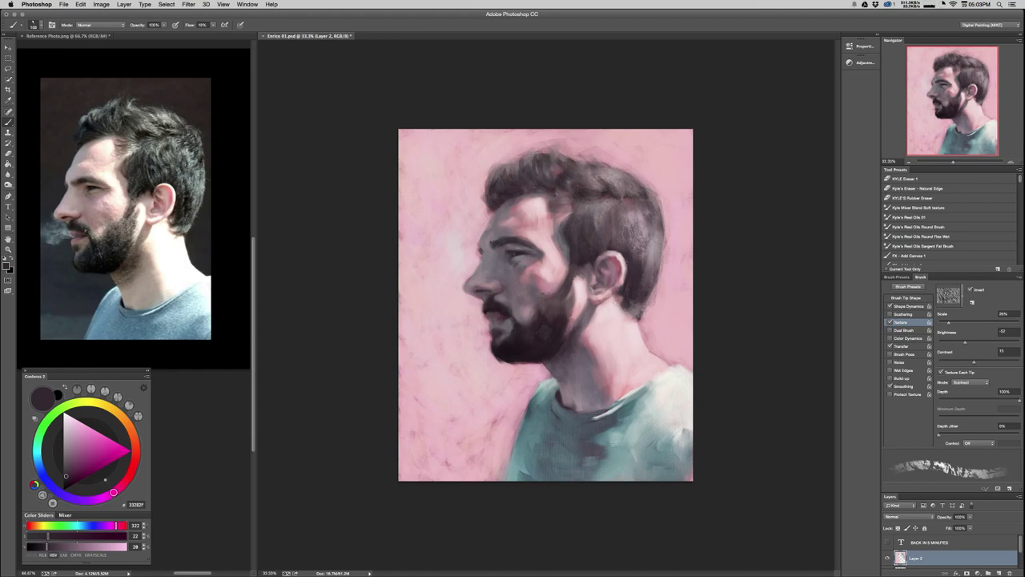
Sample dark plum and dusty pink tones where the beard meets the cheek and soften the beard's upper edge.
alt+click(566, 293)
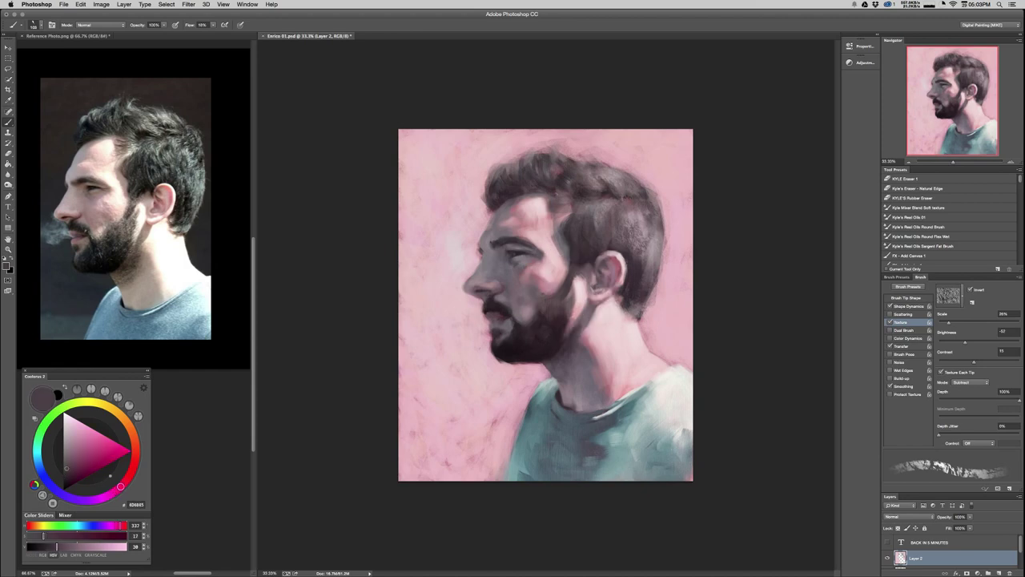
alt+click(557, 281)
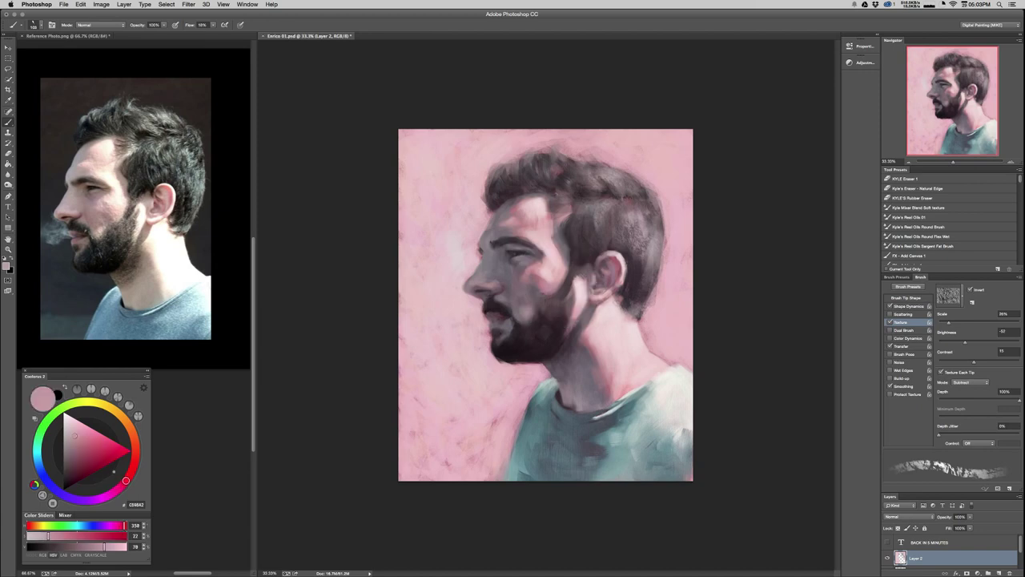
alt+click(563, 308)
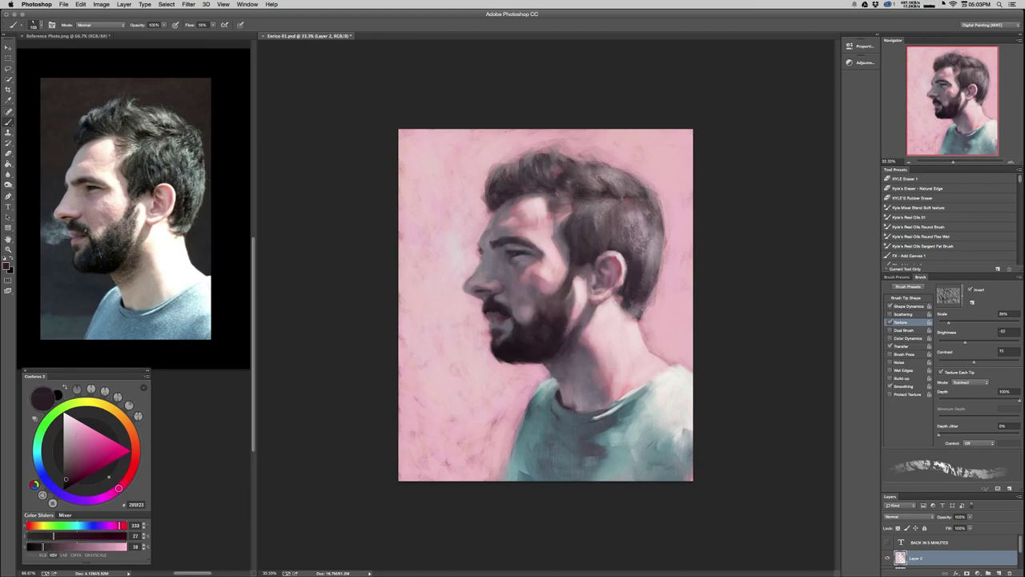
alt+click(562, 306)
alt+click(559, 304)
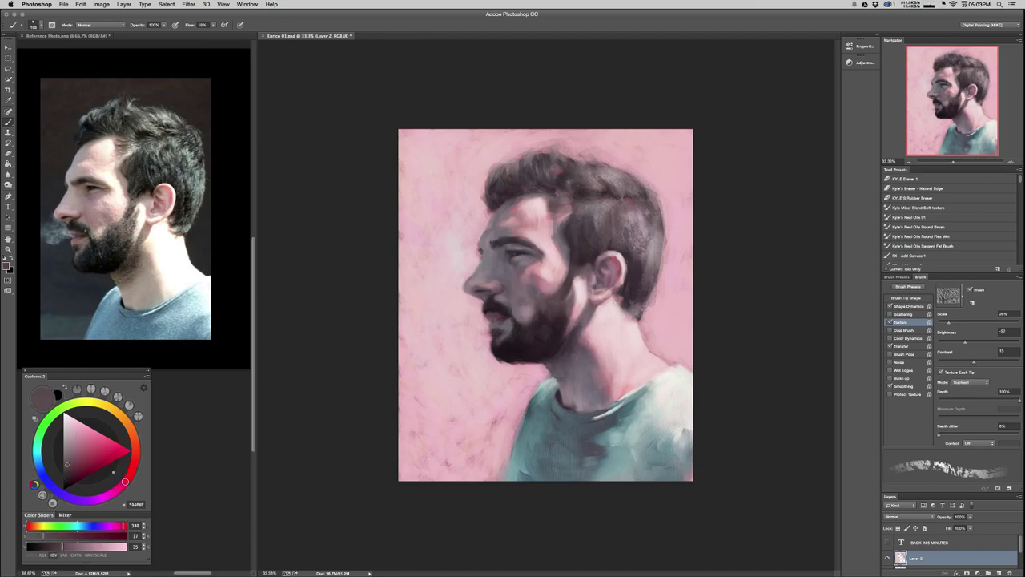
Shift the paint colour to a muted reddish grey with hue 1, saturation 14 and brightness 37, and paint subtle texture into the beard.
drag(125, 482, 129, 474)
drag(67, 465, 67, 463)
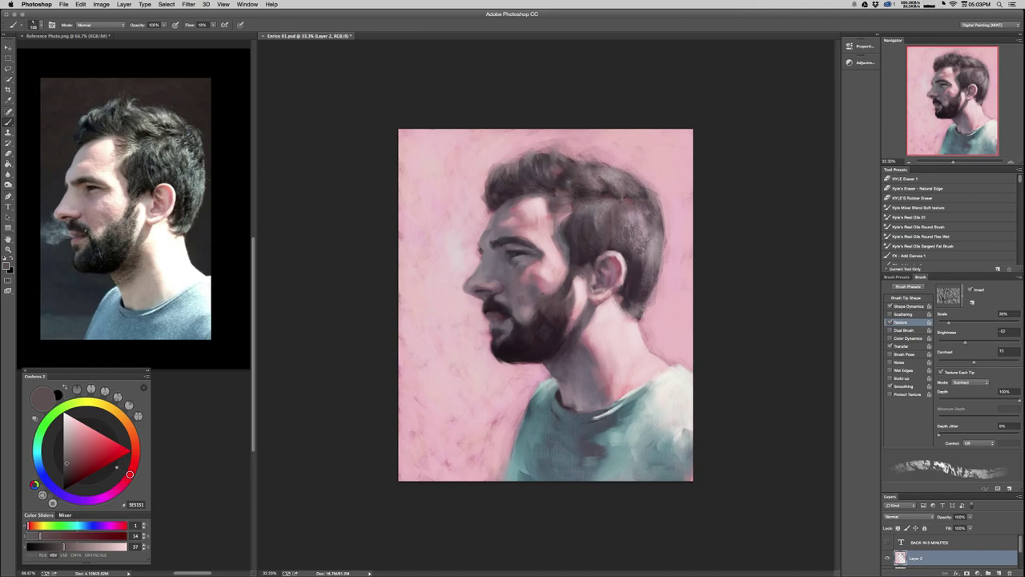
key(super+minus)
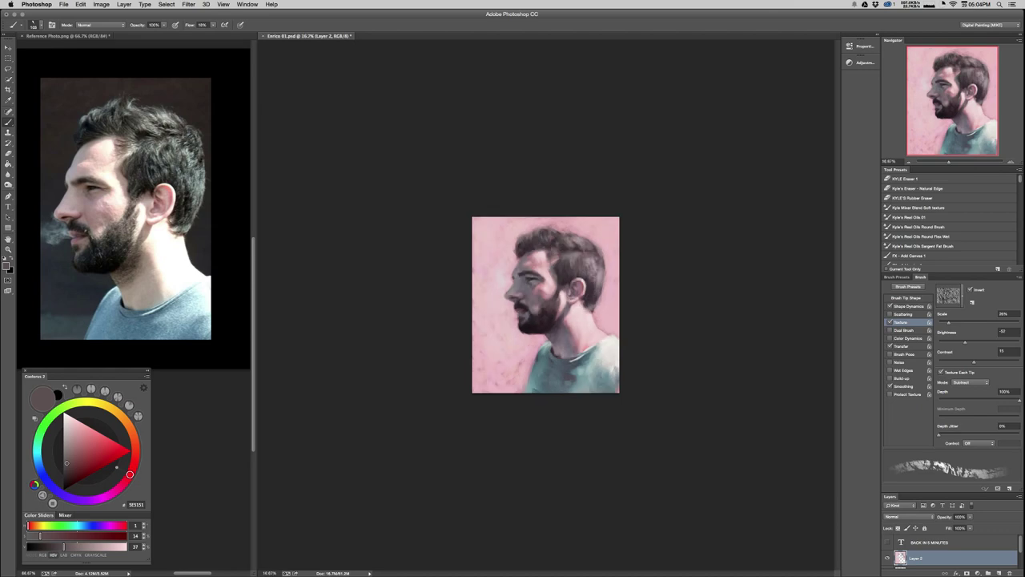
key(super+plus)
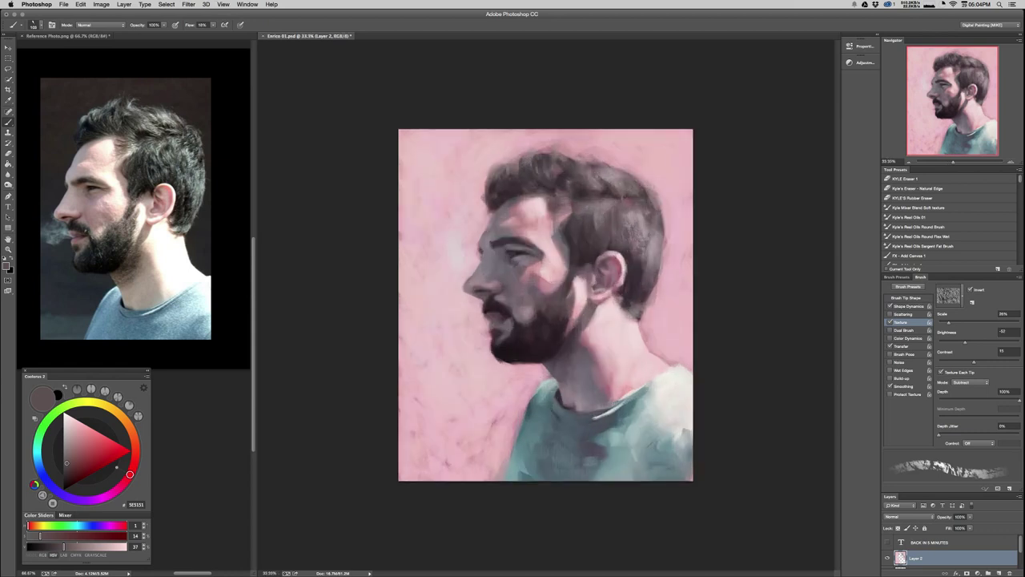
key(super+minus)
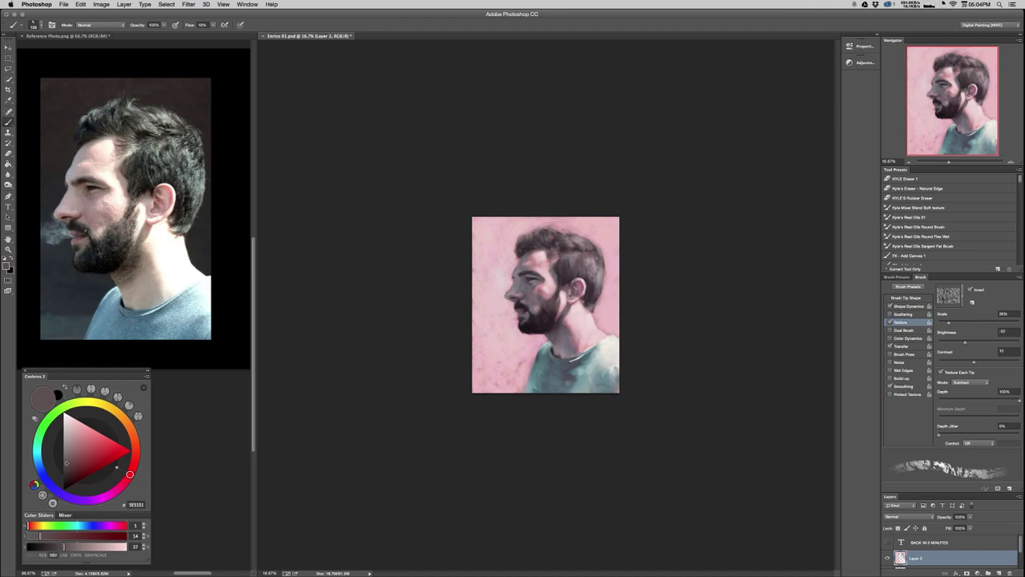
Sample pale pink from the neck, switch to a rectangular flat brush preset, and paint the lit neck behind the jaw.
key(super+plus)
key(super+plus)
key(super+plus)
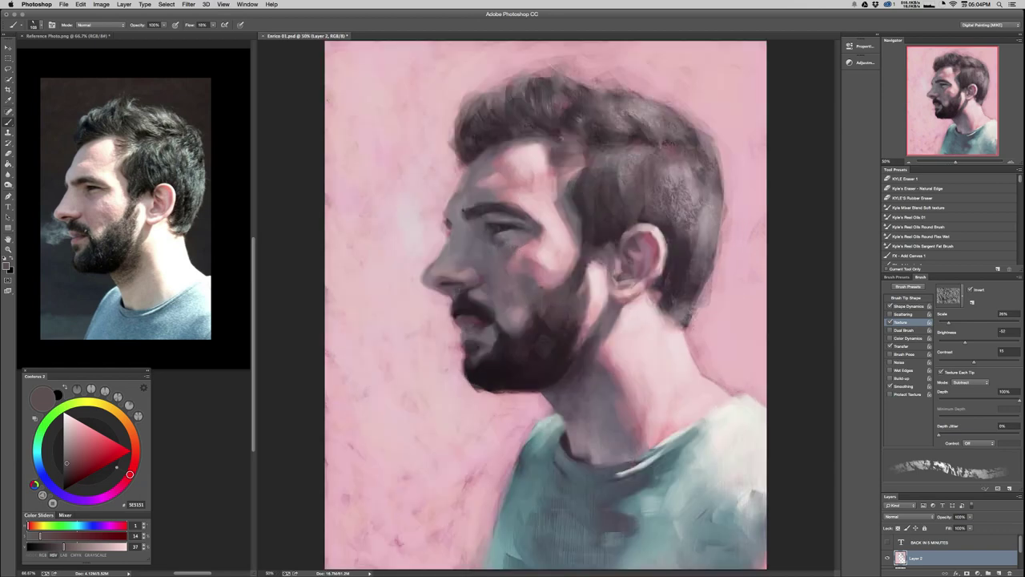
alt+click(626, 340)
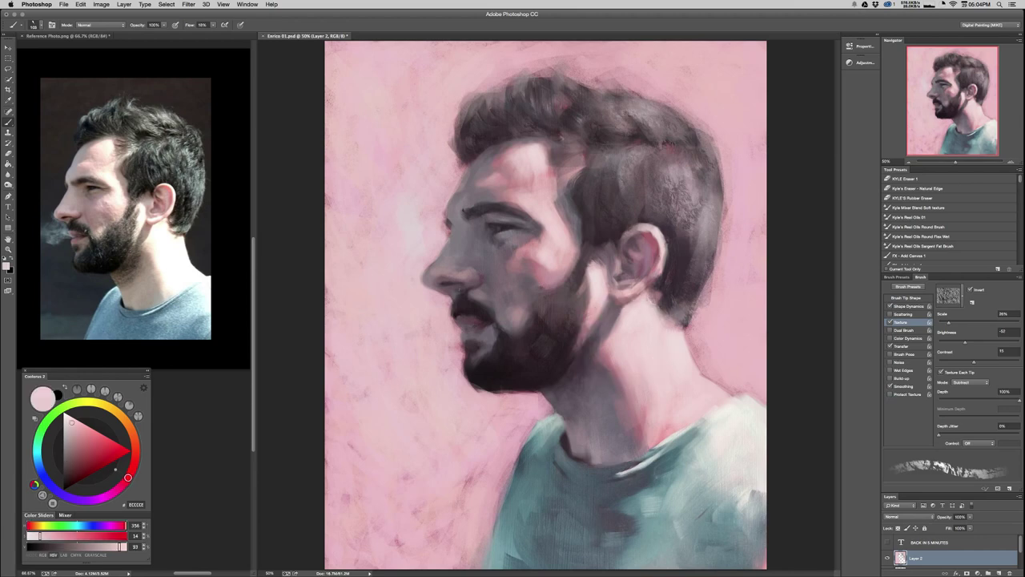
click(896, 277)
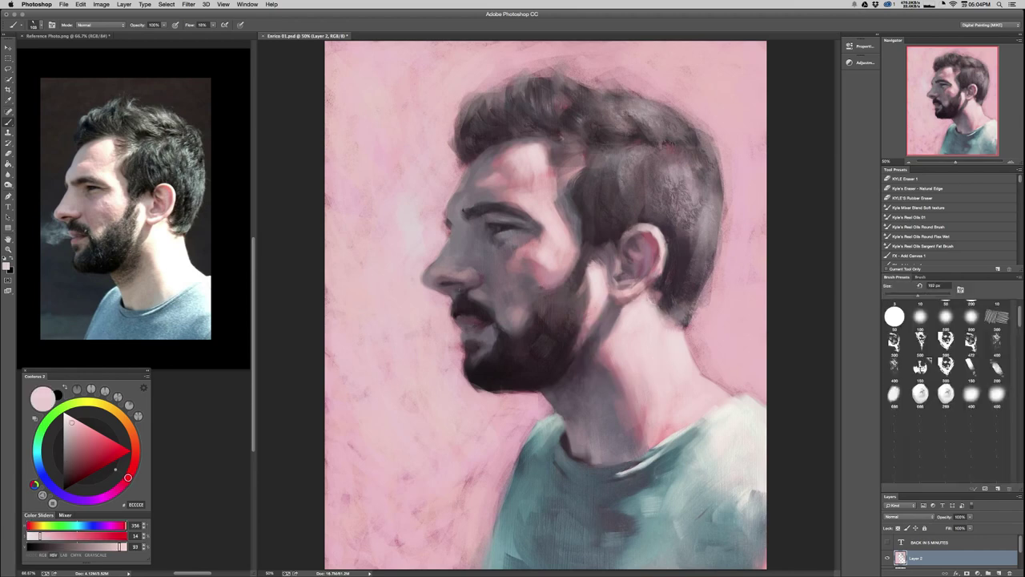
scroll(945, 368, down, 6)
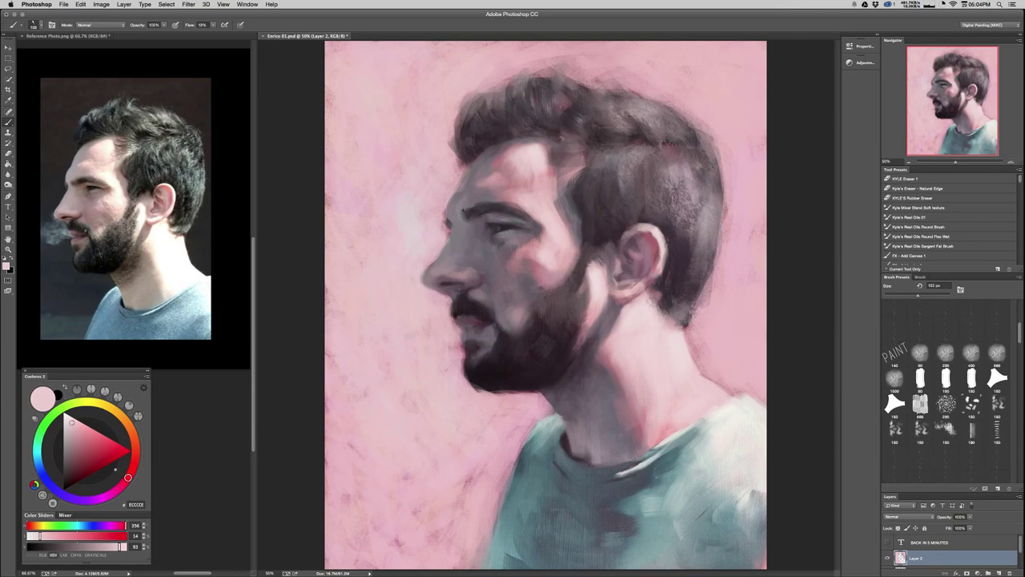
click(921, 378)
drag(617, 341, 616, 341)
Sample mauve and dark plum tones around the eyebrow and refine the brow's shape with a smaller brush.
key(super+minus)
key(super+minus)
key(super+minus)
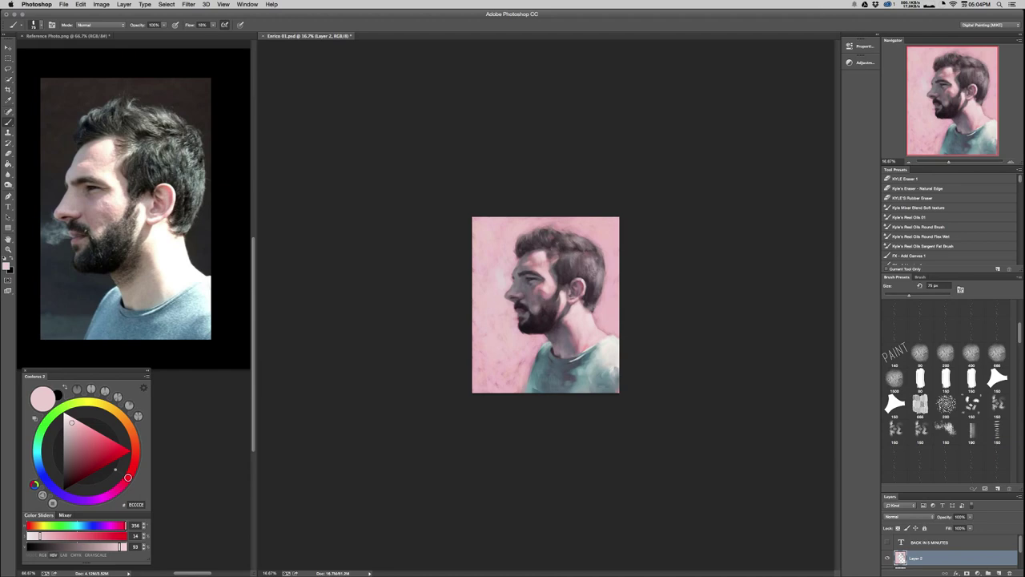
key(super+equal)
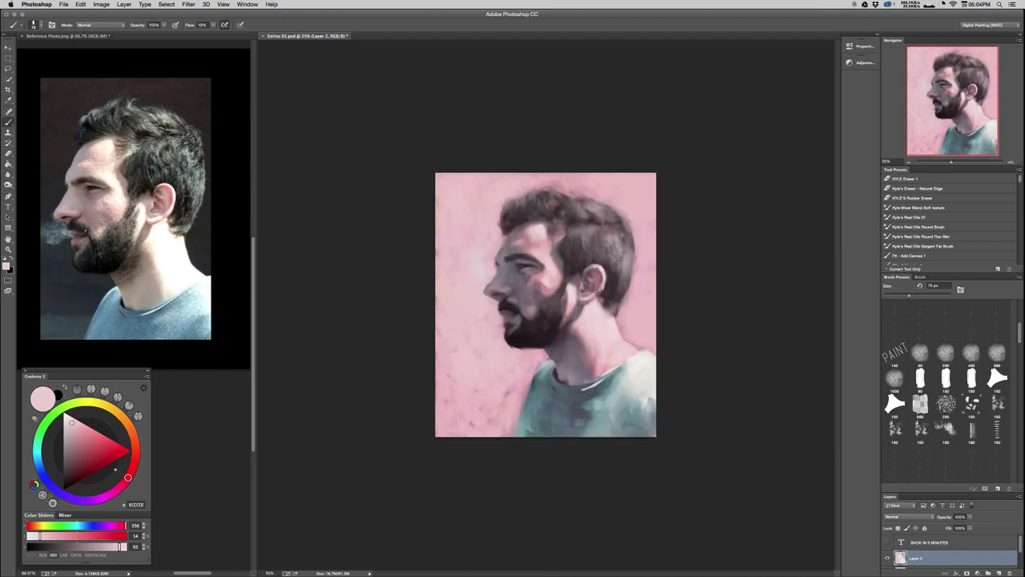
key(super+equal)
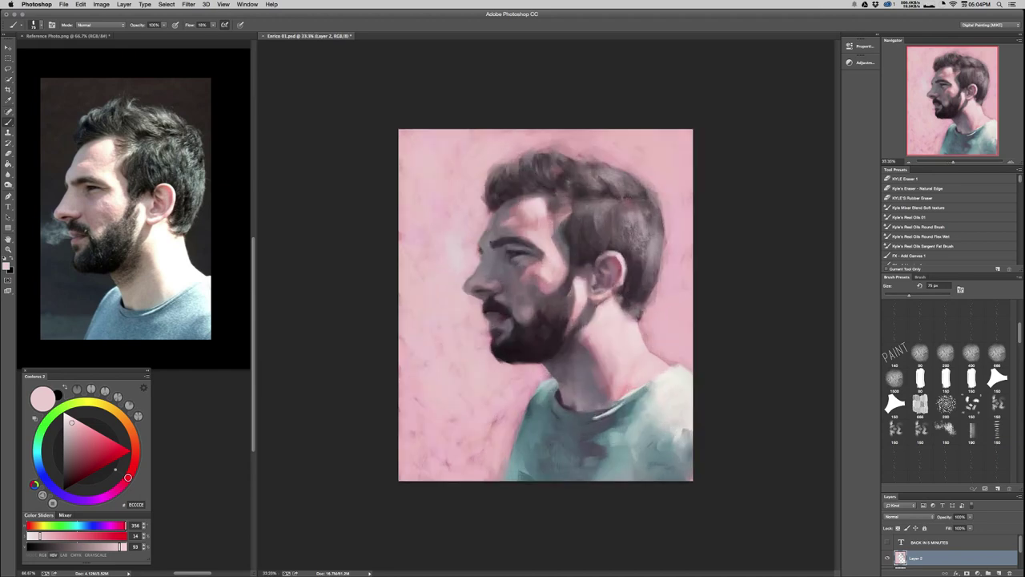
key(super+equal)
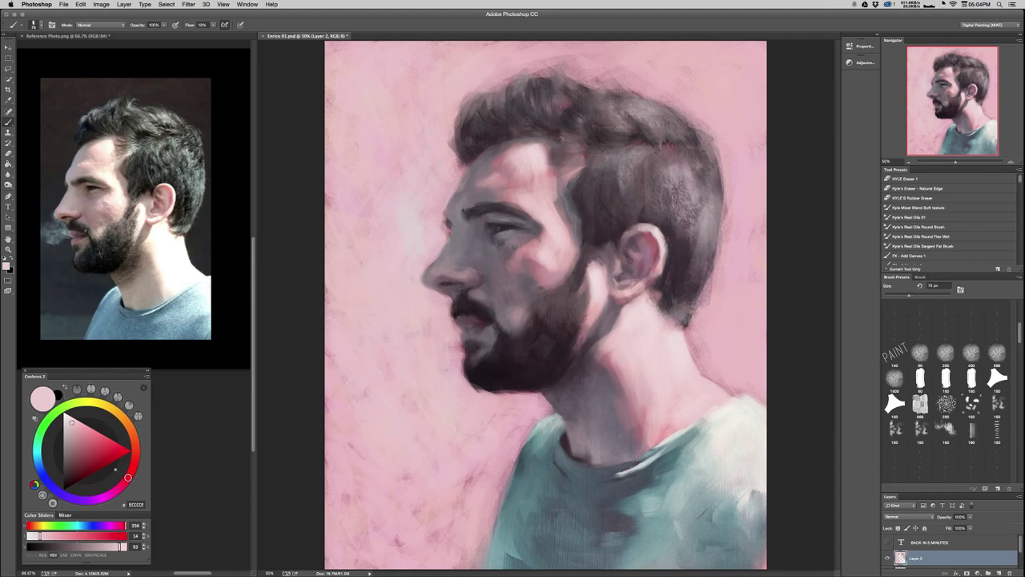
alt+click(508, 188)
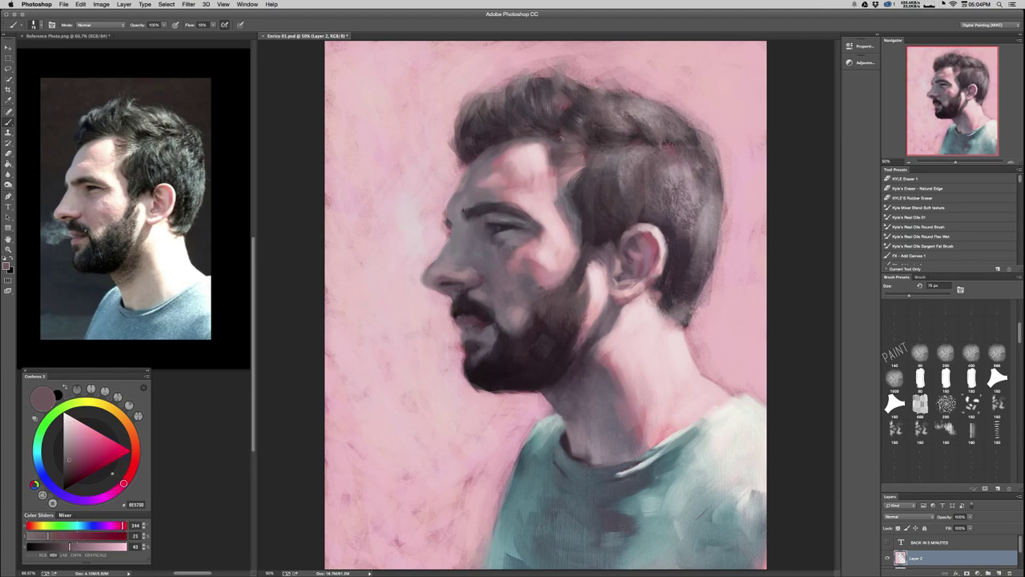
alt+click(490, 205)
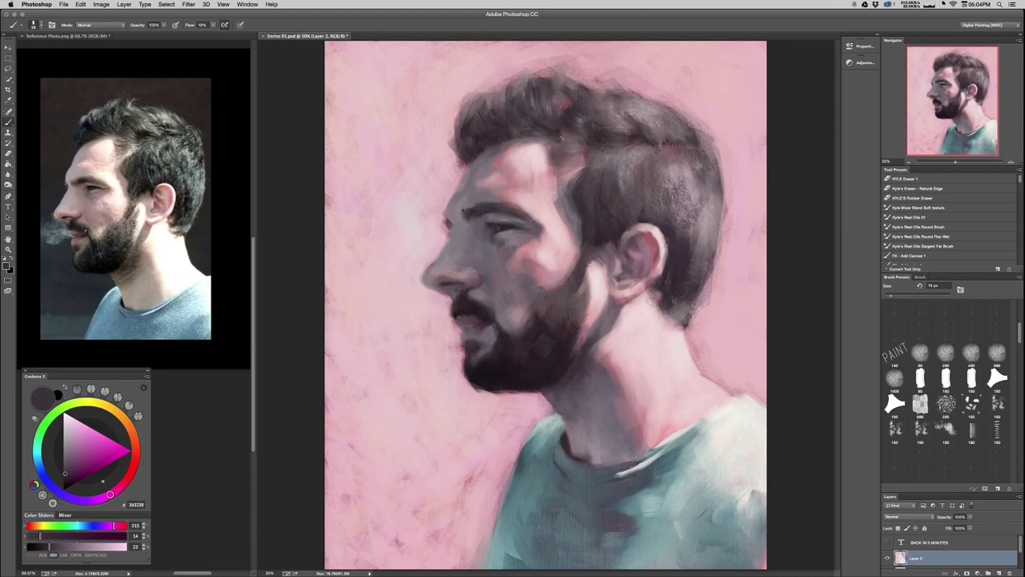
alt+click(495, 223)
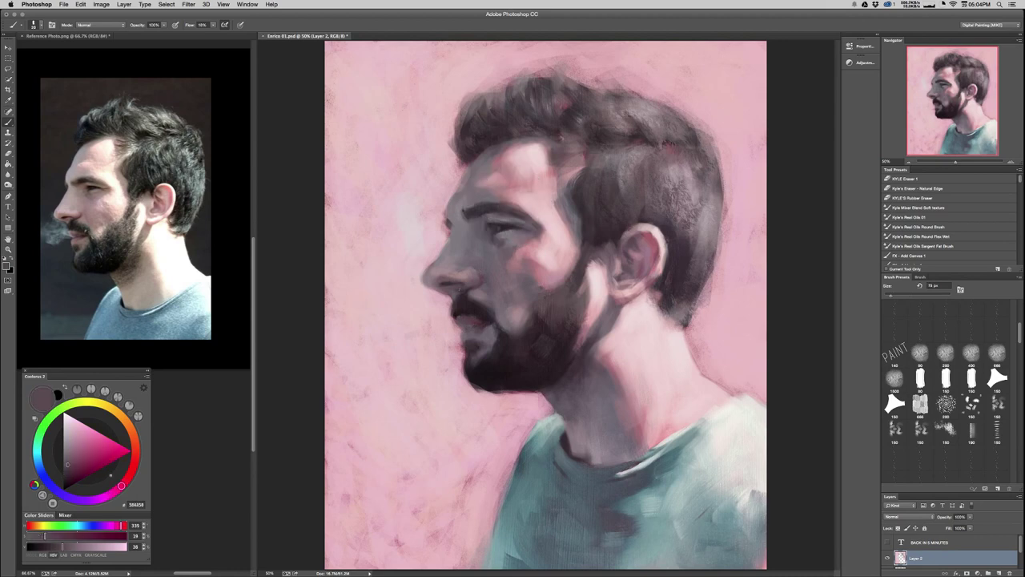
alt+click(489, 211)
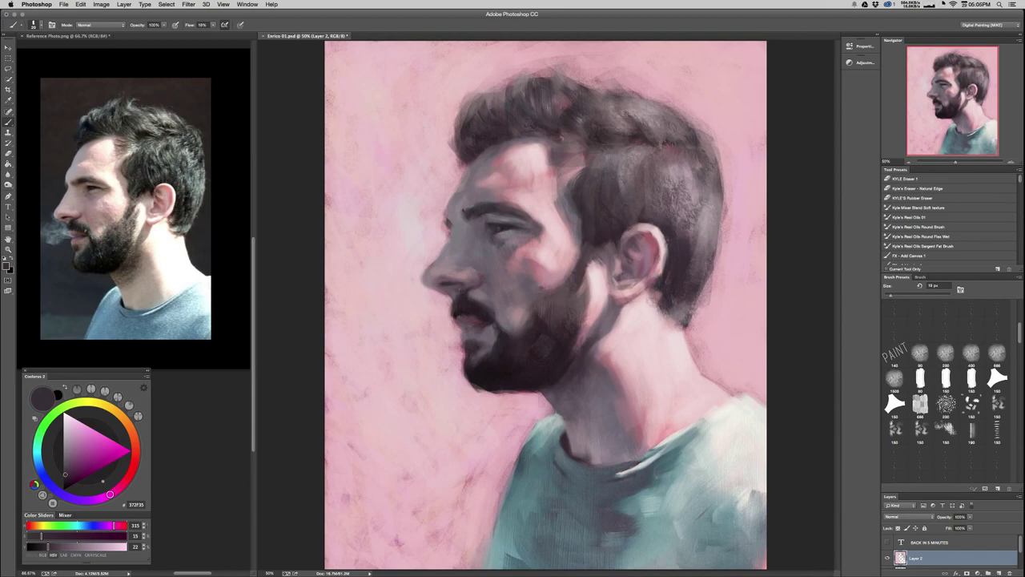
Sample greys and dark plum at the front of the eyebrow, adjust the brush size, and paint the brow's inner end and surrounding shadow.
alt+click(469, 226)
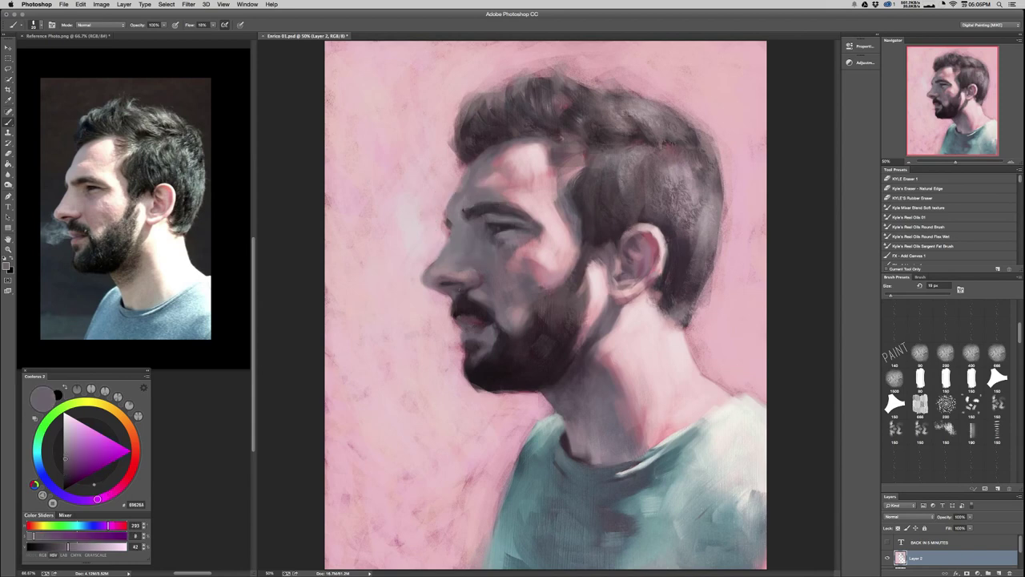
ctrl+alt+click(464, 212)
alt+click(474, 219)
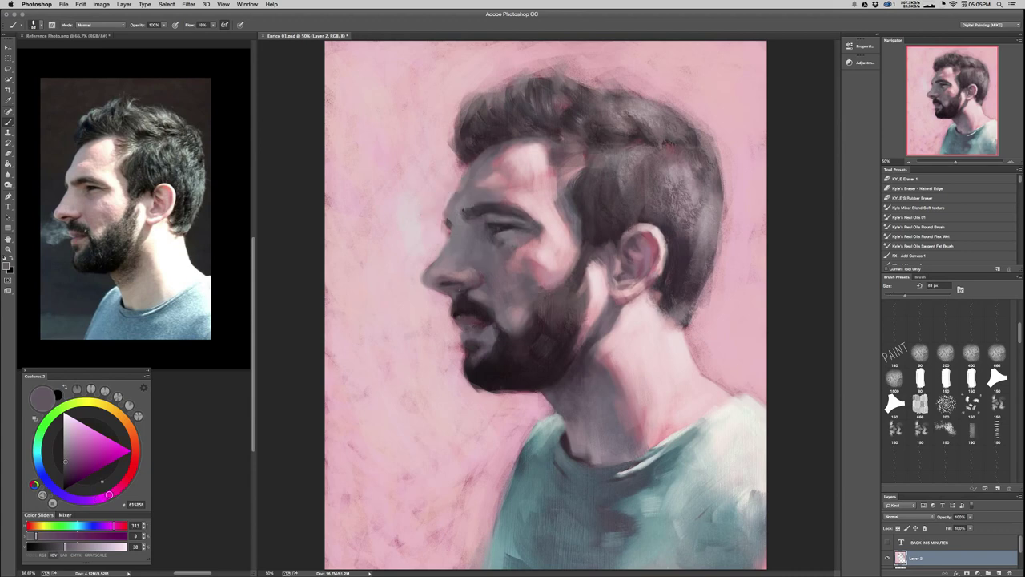
alt+click(471, 215)
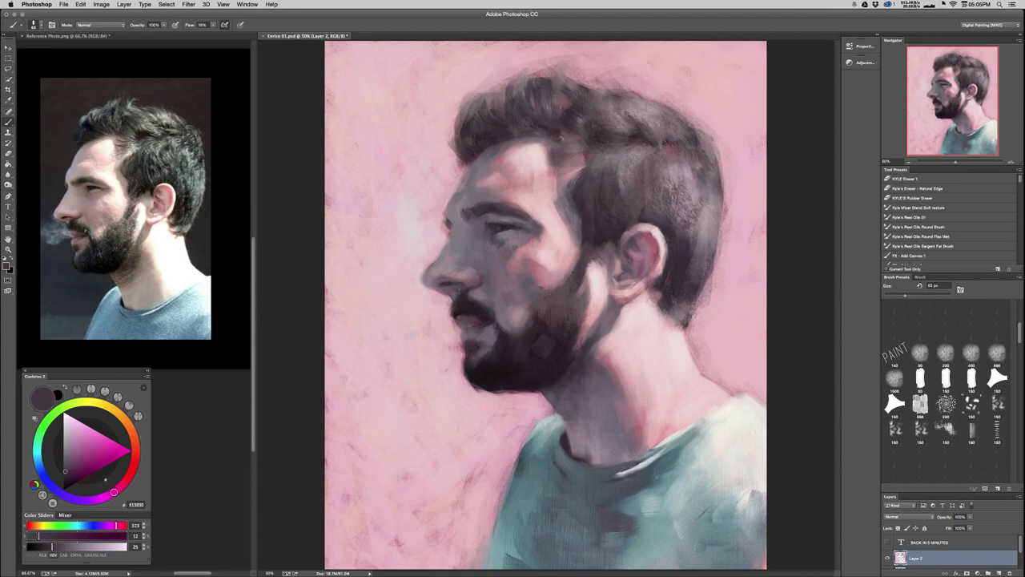
drag(473, 215, 463, 216)
alt+click(479, 226)
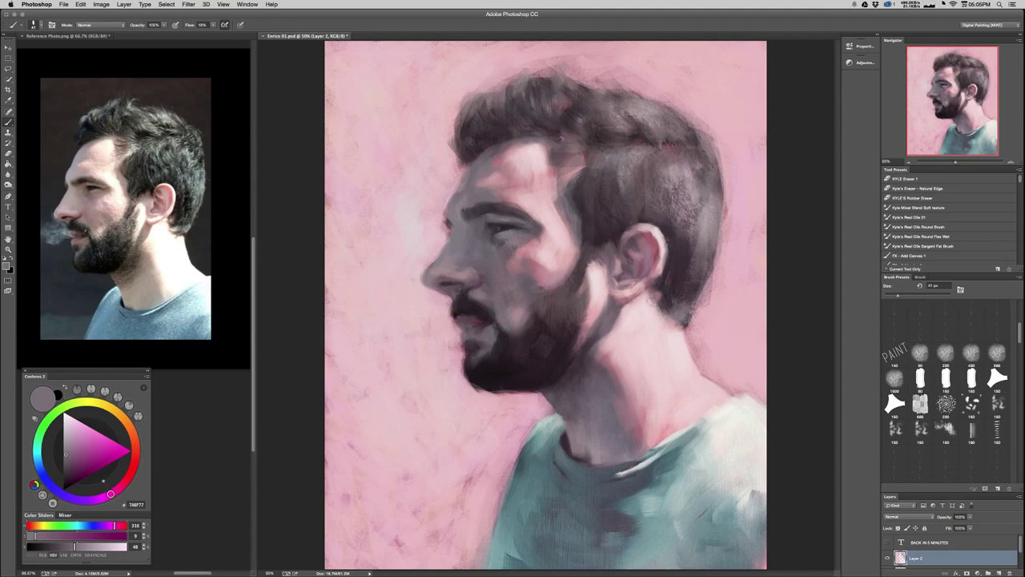
drag(474, 208, 473, 214)
alt+click(478, 224)
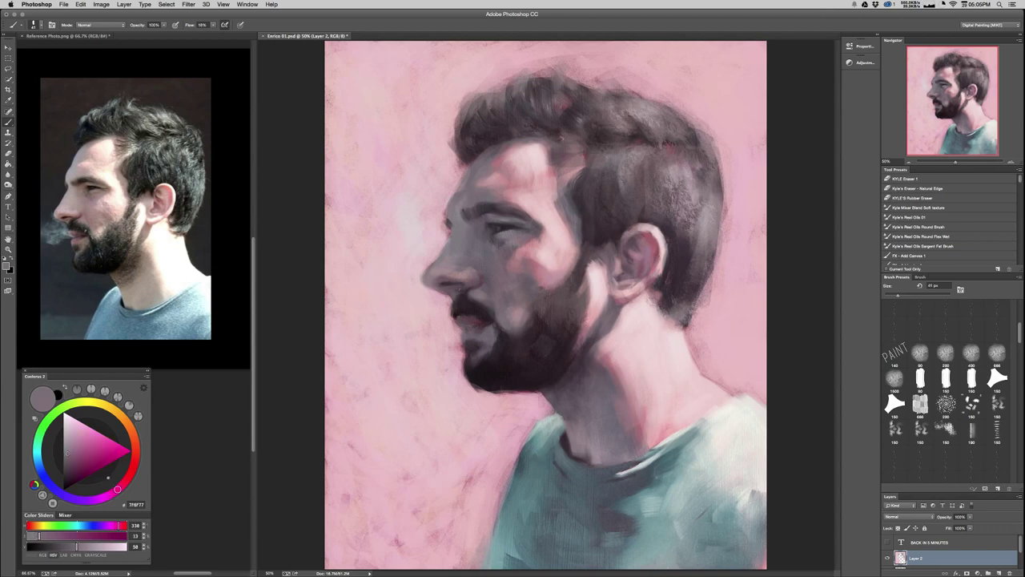
Sample pale pink from the forehead and dusty pink from the cheek, and touch up the lit skin on the face.
alt+click(535, 165)
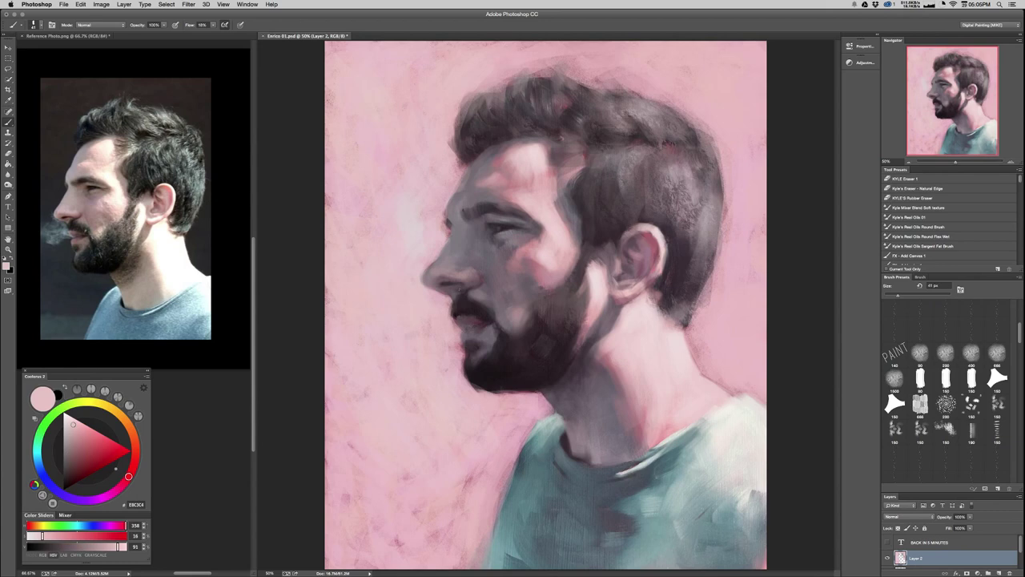
alt+click(526, 266)
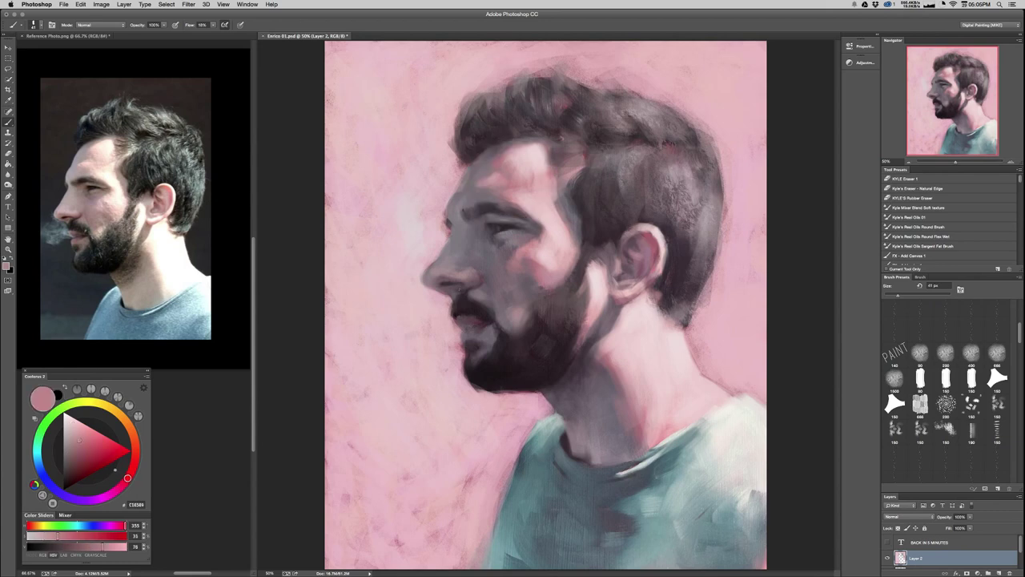
key(super+minus)
key(super+minus)
key(super+minus)
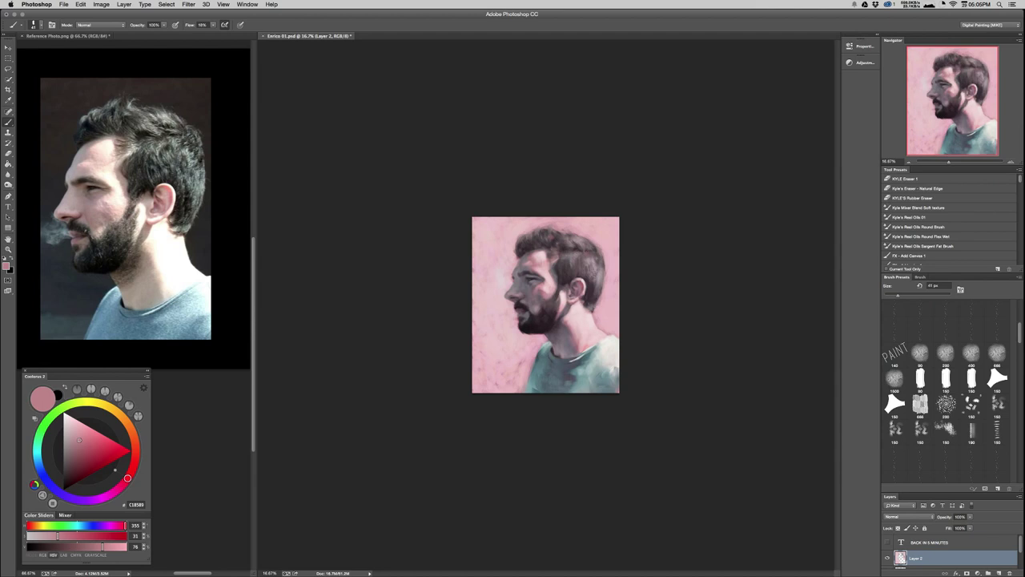
Switch to Chrome to read the livestream chat on YouTube, and return to Photoshop for a close view of the head.
key(super+Tab)
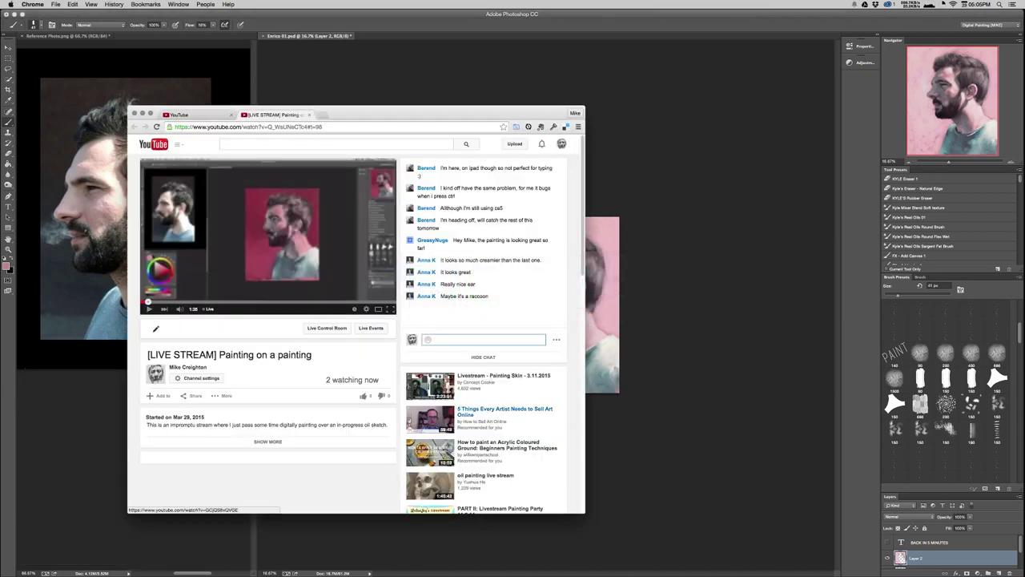
key(super+Tab)
key(super+Tab)
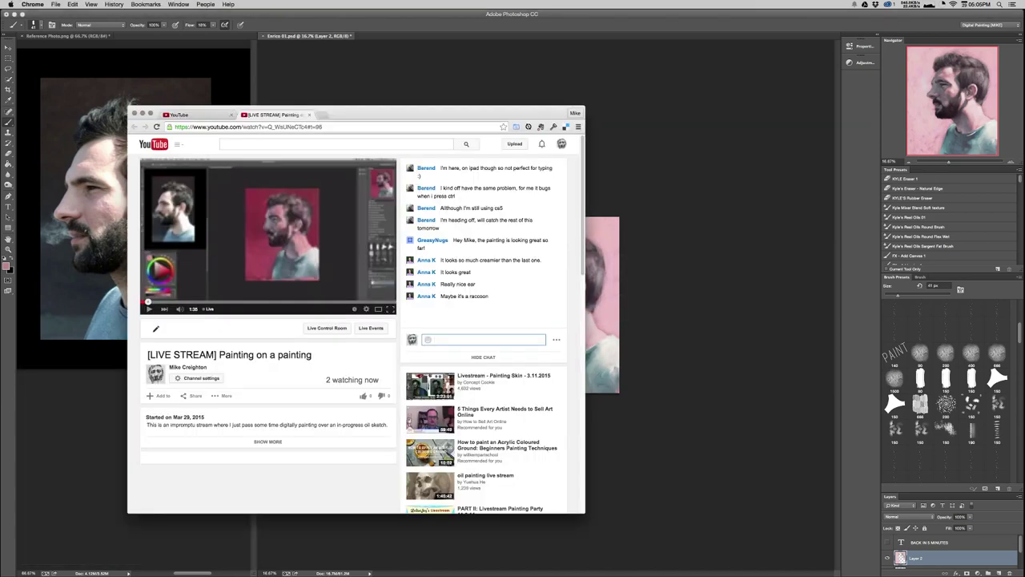
key(super+Tab)
key(super+plus)
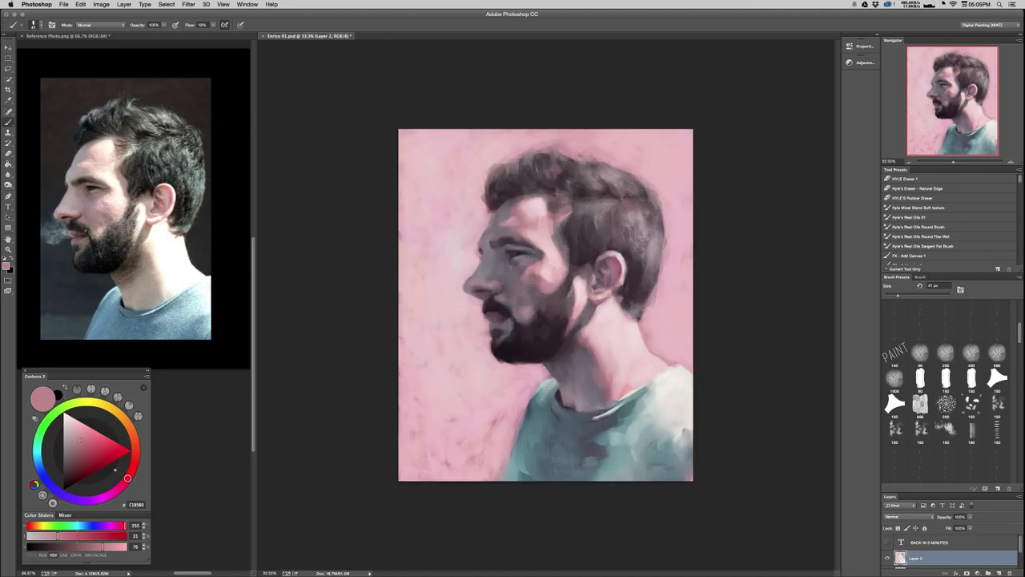
key(super+plus)
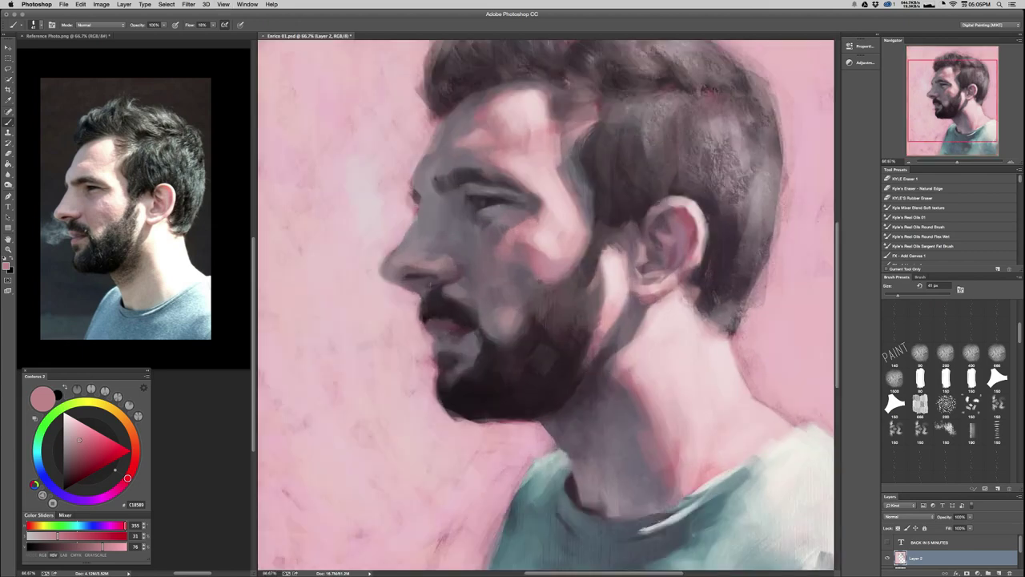
Sample pale pink from the skin in front of the ear and paint highlights on the ear's rim with a smaller brush.
alt+click(610, 273)
drag(581, 286, 577, 286)
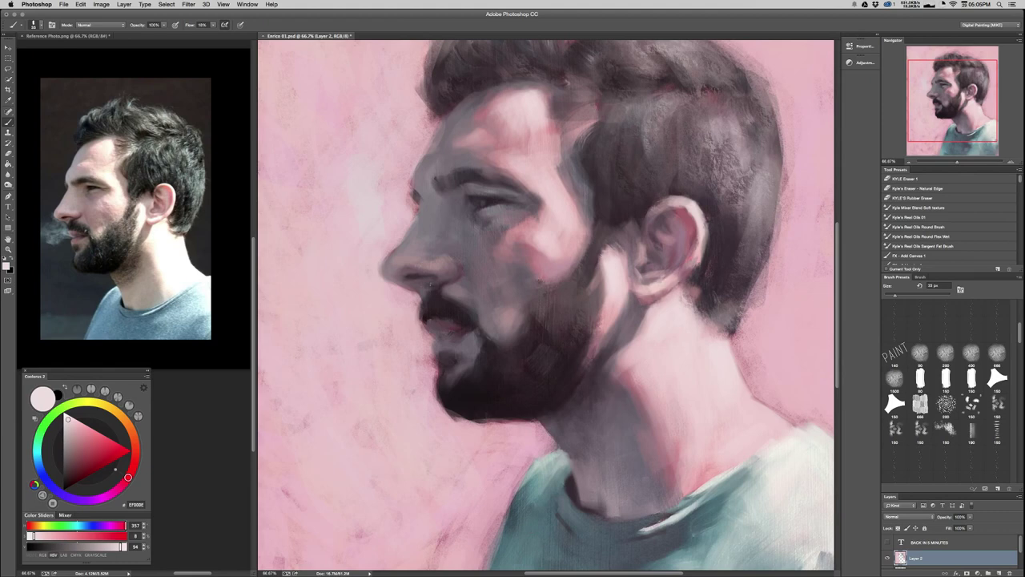
drag(683, 200, 655, 206)
key(bracketleft)
drag(694, 251, 686, 263)
alt+click(687, 266)
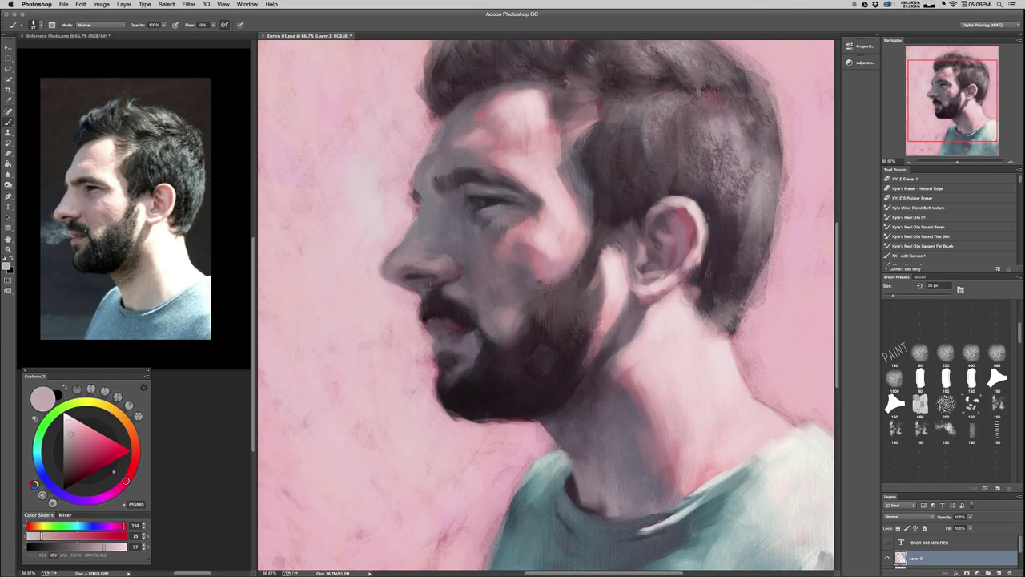
Shift the sampled pink toward magenta, paint the inner ear, and rework the earlobe with a dusty mauve sampled there.
drag(126, 481, 116, 490)
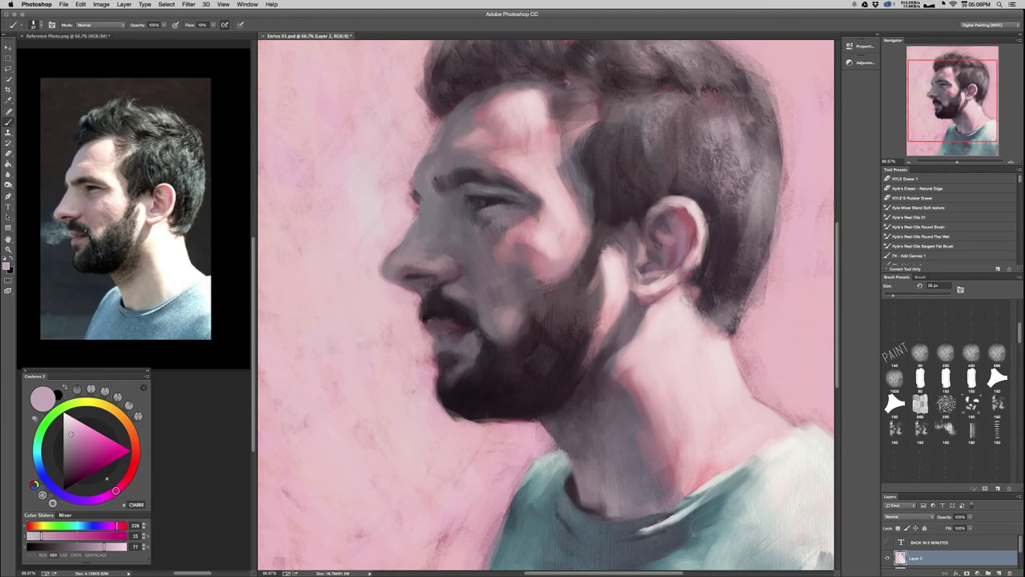
drag(661, 219, 689, 242)
alt+click(646, 281)
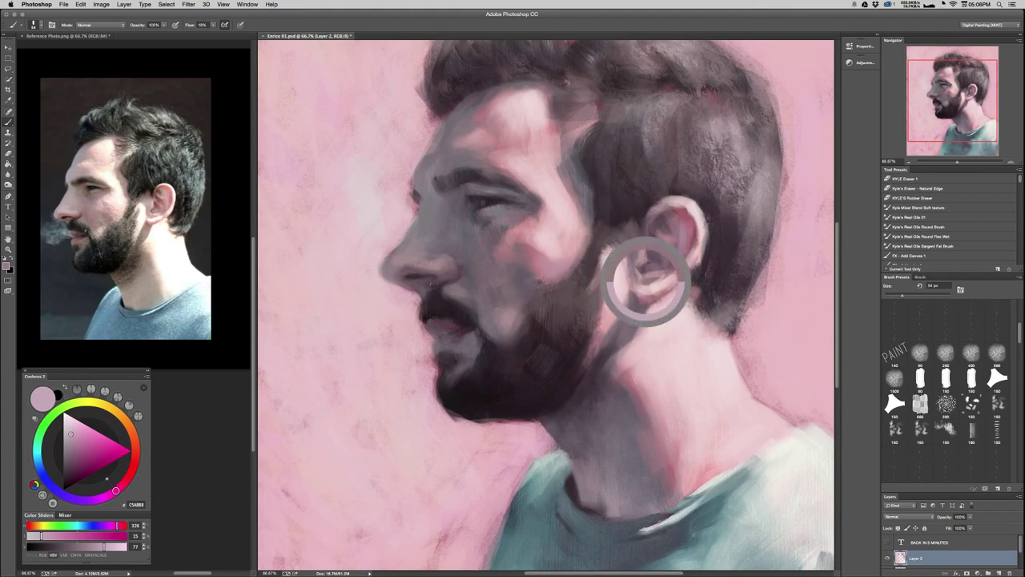
drag(642, 289, 631, 288)
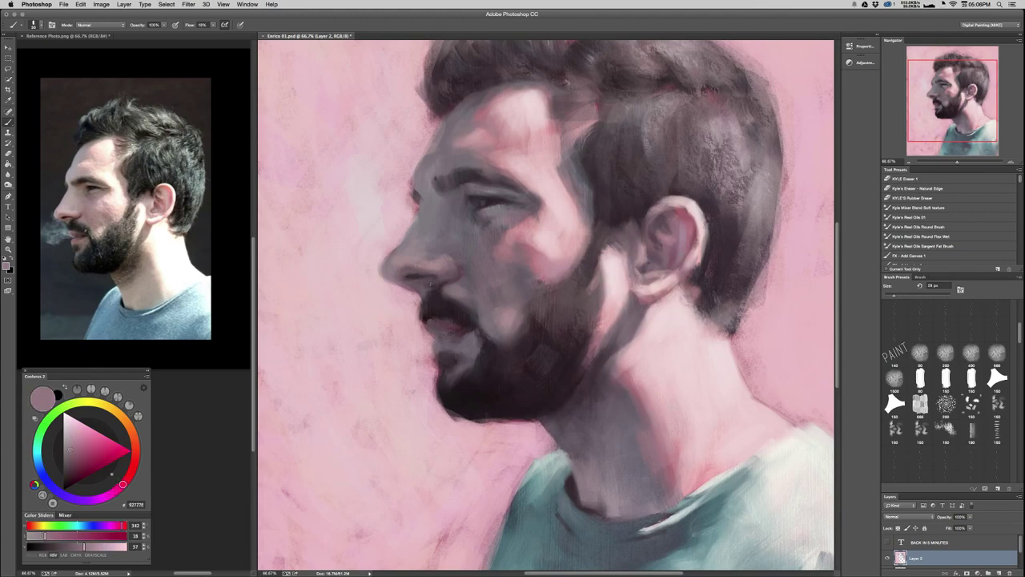
Sample muted mauves, shift the hue toward purple, and touch up the shadowed skin in front of the ear with a larger brush.
alt+click(431, 284)
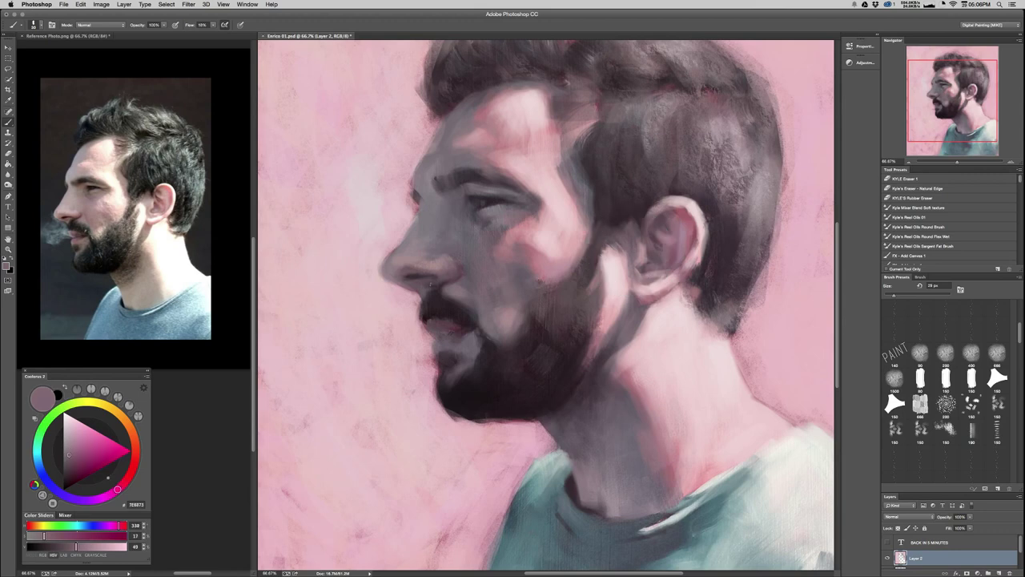
alt+click(431, 284)
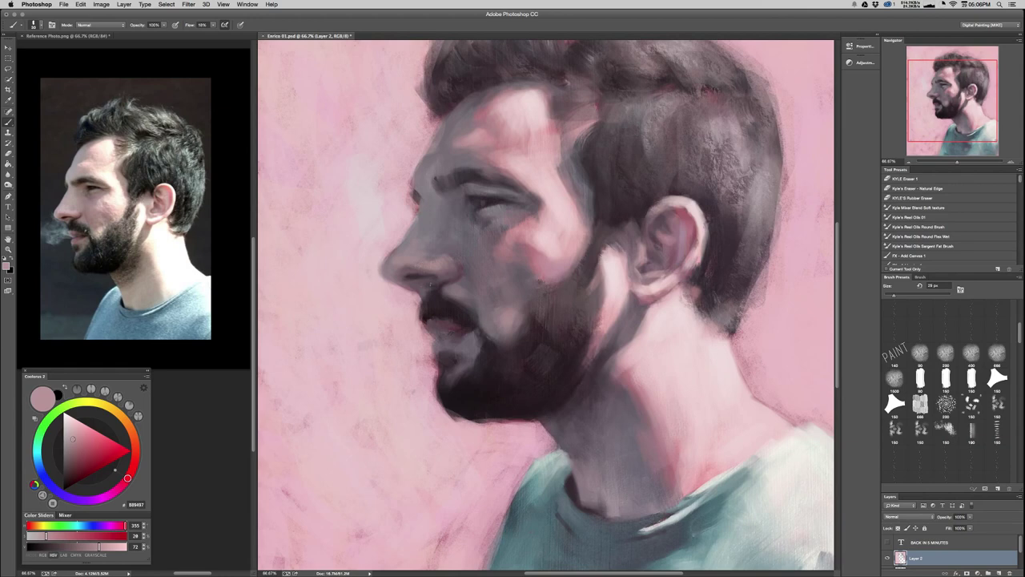
alt+click(629, 247)
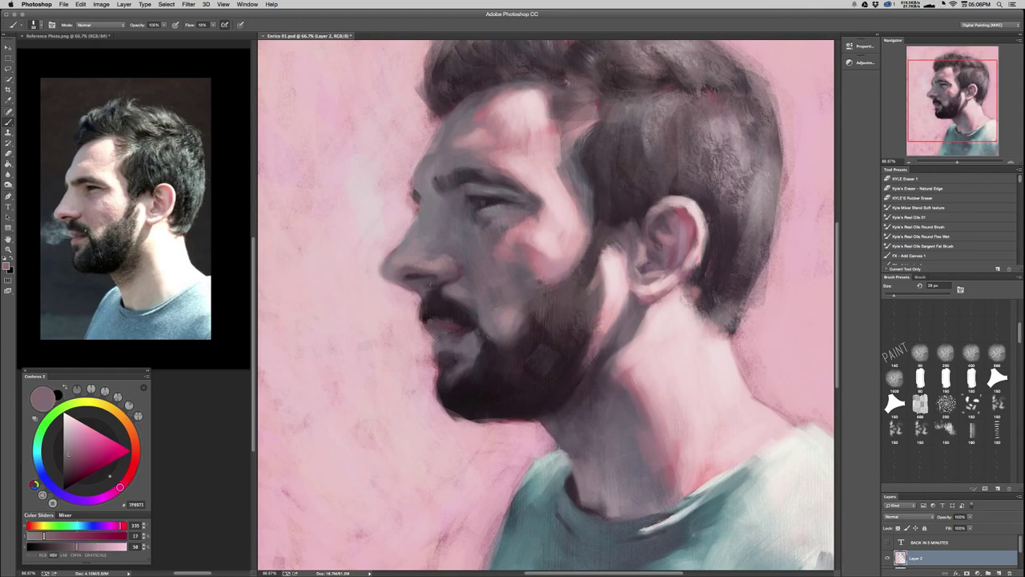
alt+click(430, 284)
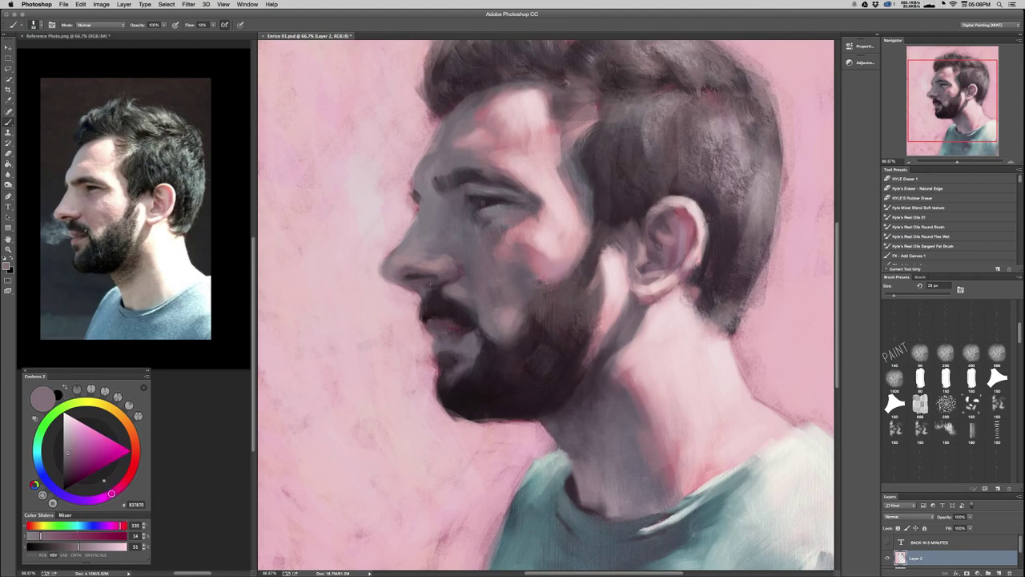
drag(108, 495, 102, 497)
drag(623, 244, 633, 244)
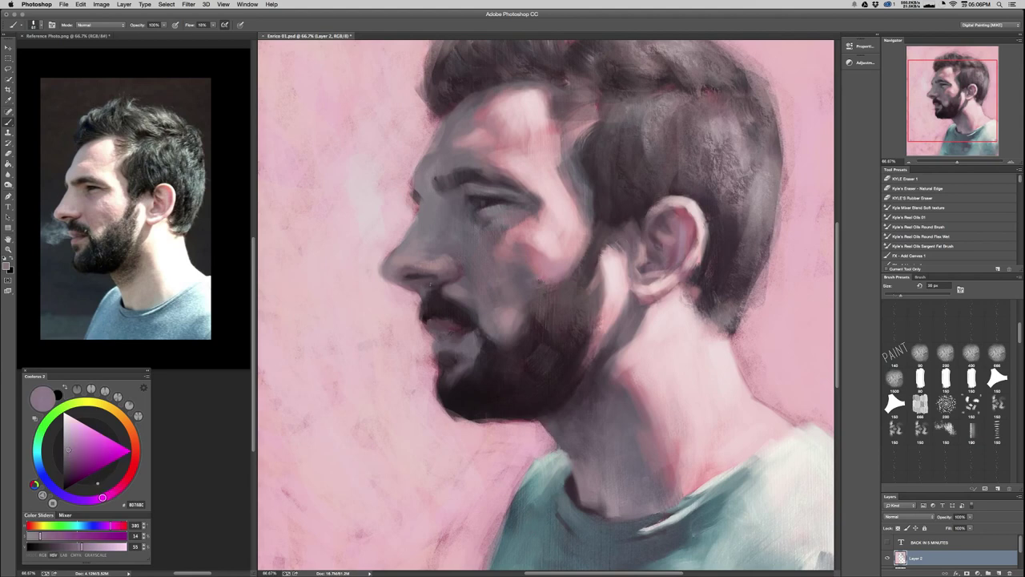
key(bracketright)
alt+click(597, 174)
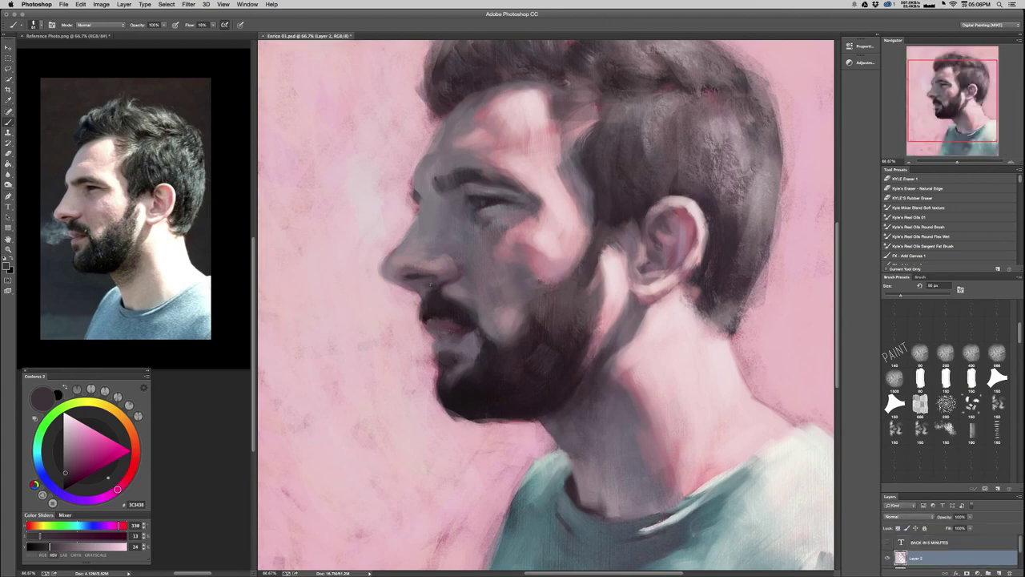
Sample grey-mauve from the nose, shift its hue toward purple, and paint the shadow tones on the nose bridge and brow.
key(super+minus)
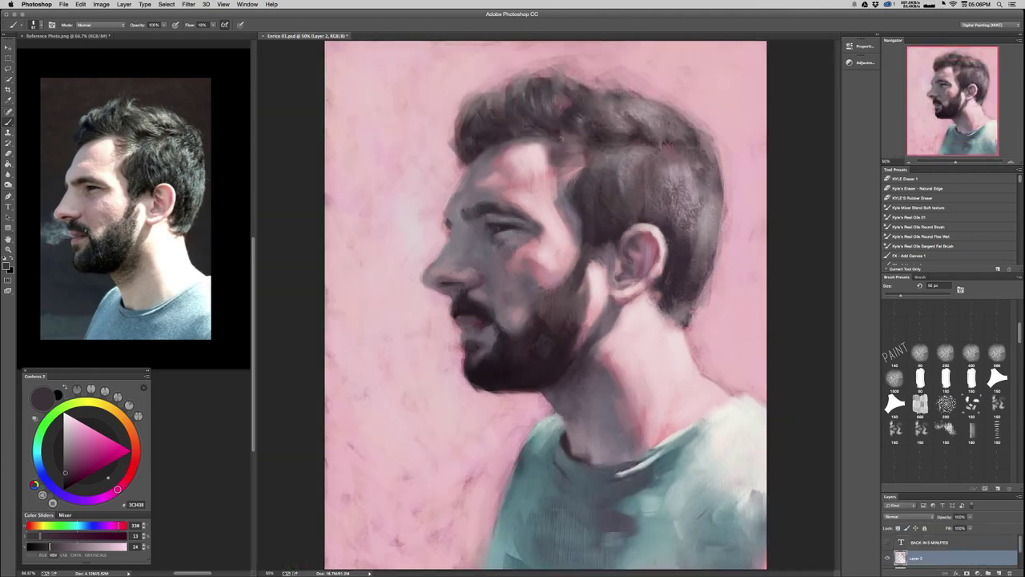
key(super+minus)
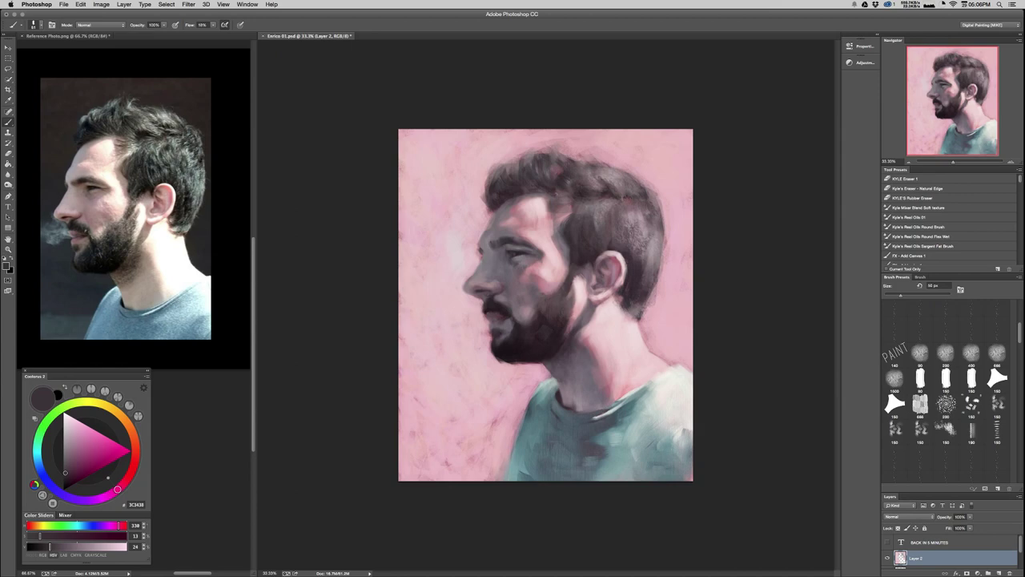
key(super+plus)
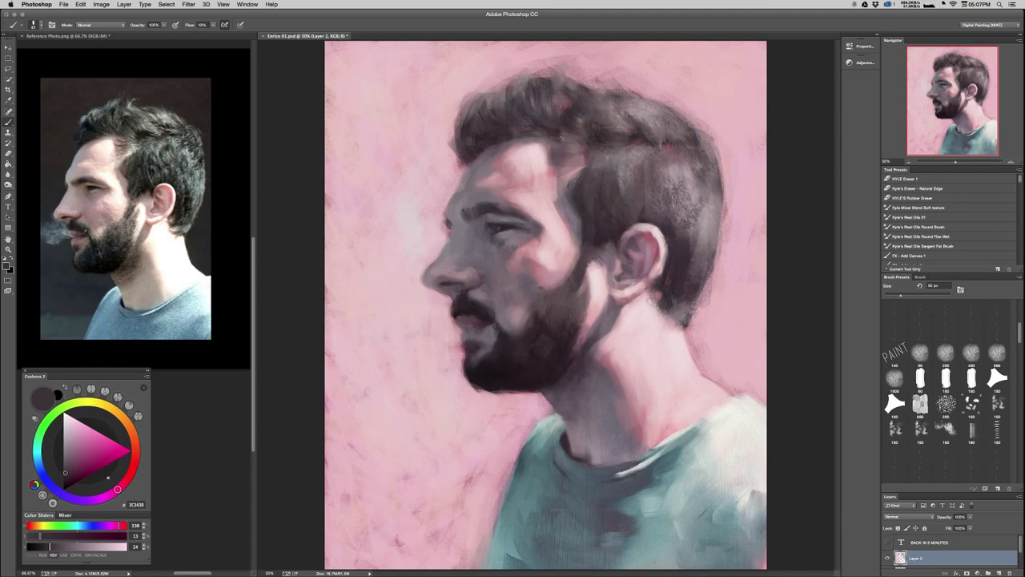
alt+click(445, 262)
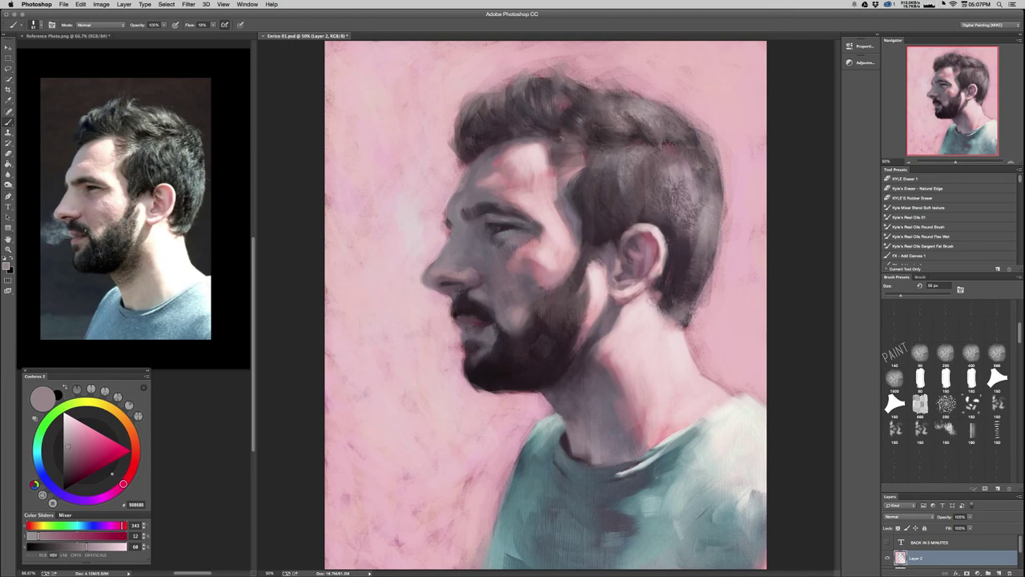
drag(456, 250, 464, 250)
drag(123, 484, 109, 495)
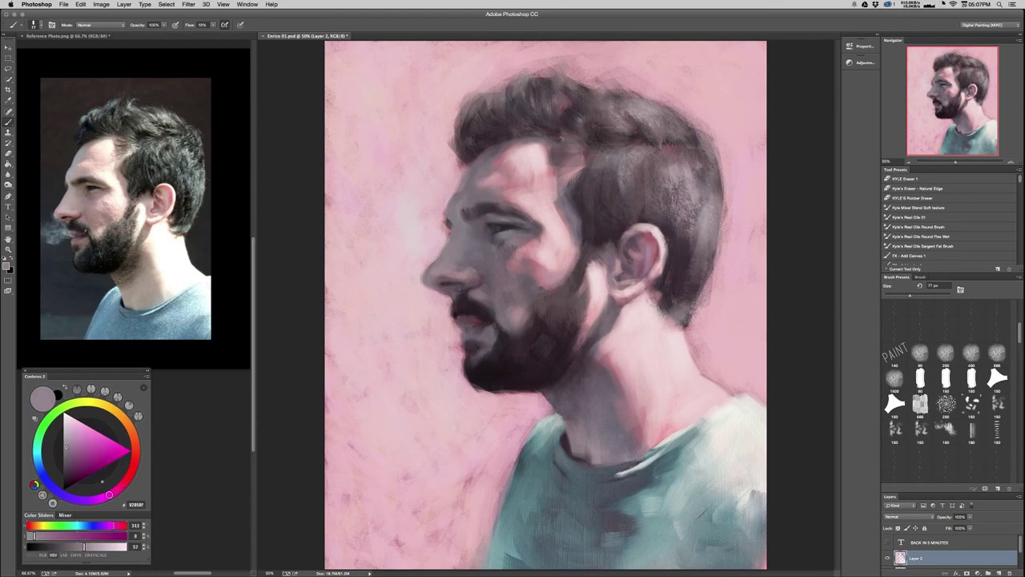
drag(466, 217, 448, 216)
Sample shadow tones beside the eye, mix a lighter greyish purple, and paint the profile edge in front of the brow.
alt+click(498, 239)
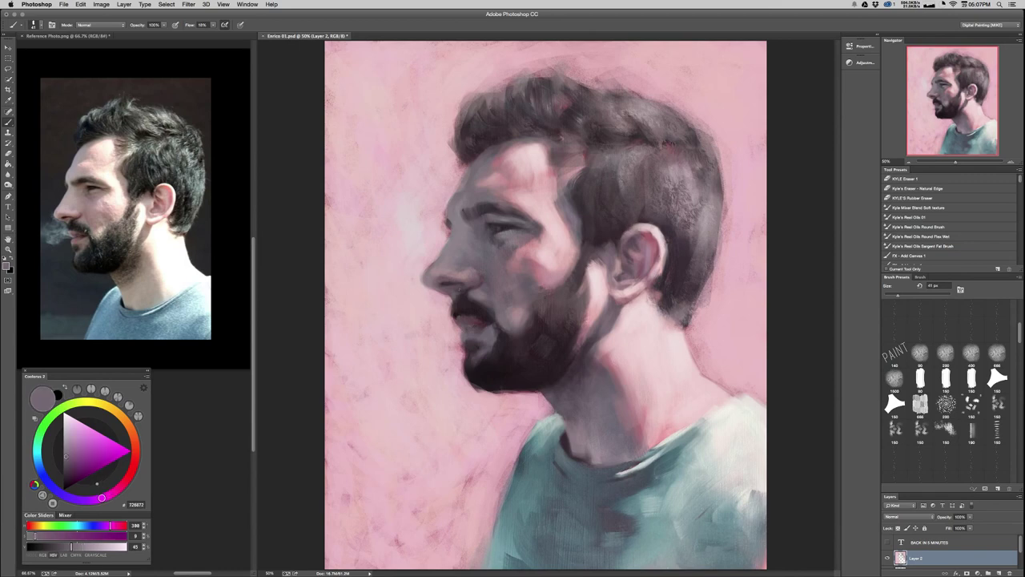
drag(433, 231, 443, 231)
alt+click(455, 221)
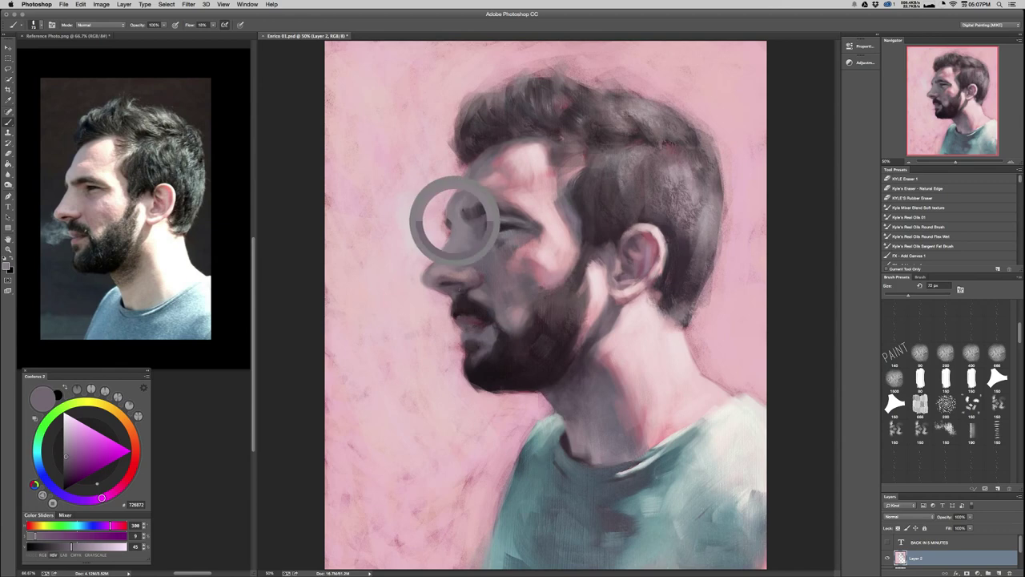
click(66, 447)
drag(66, 445, 65, 446)
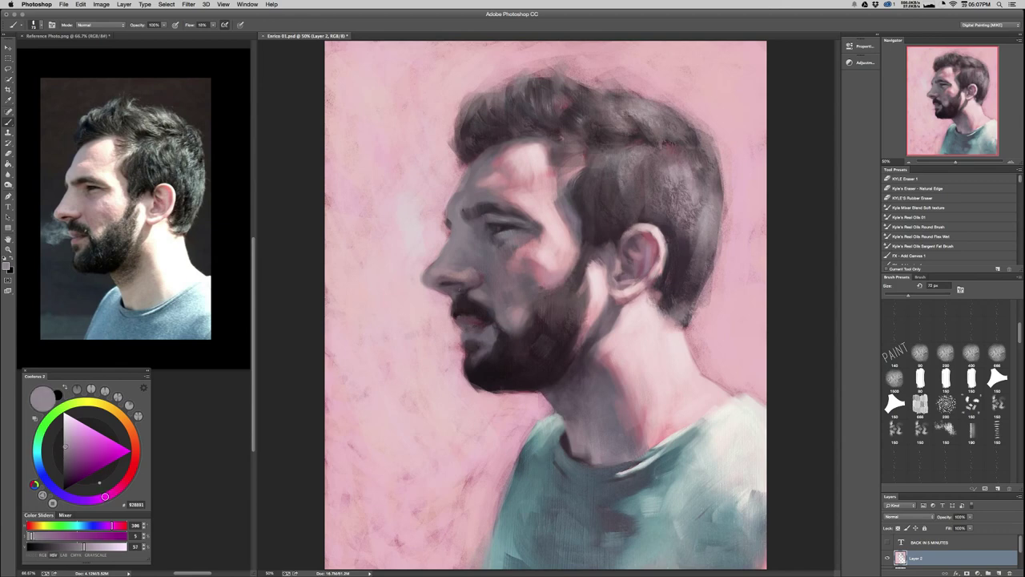
drag(442, 205, 440, 208)
Mix a lighter violet-grey, paint the forehead's front edge, and blend it with mauves sampled from the forehead and brow.
drag(105, 497, 98, 498)
drag(66, 445, 69, 443)
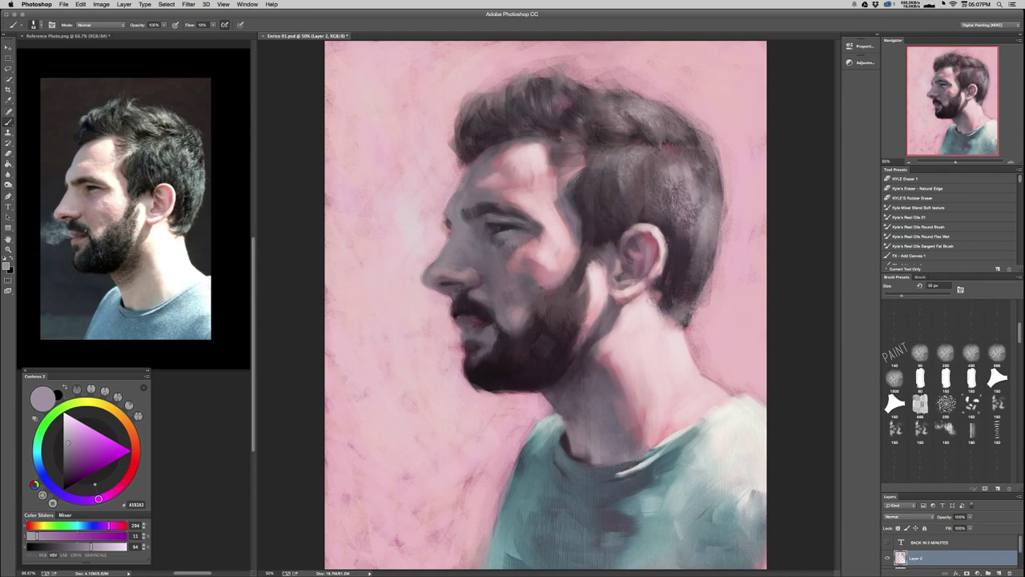
drag(472, 168, 459, 199)
alt+click(469, 192)
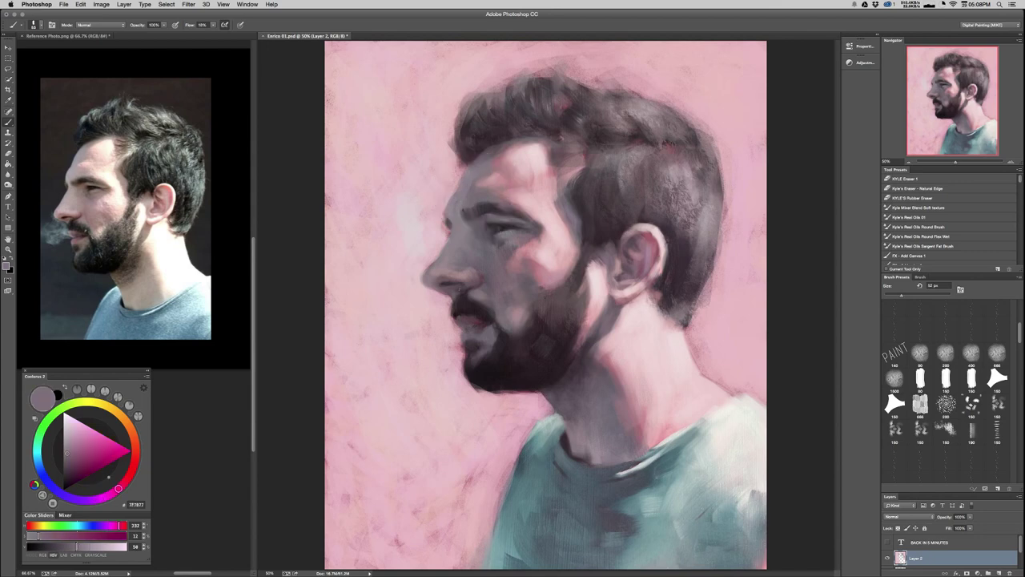
drag(118, 487, 114, 492)
alt+click(450, 206)
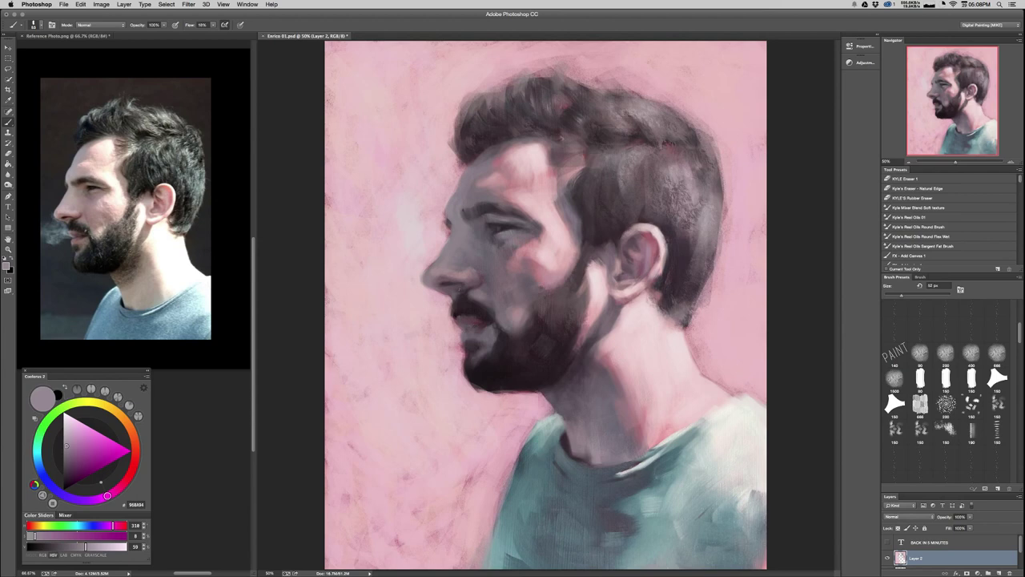
Sample purple-greys and mauves around the eye socket and down the cheek, and refine the shadowed skin there.
alt+click(473, 224)
alt+click(476, 234)
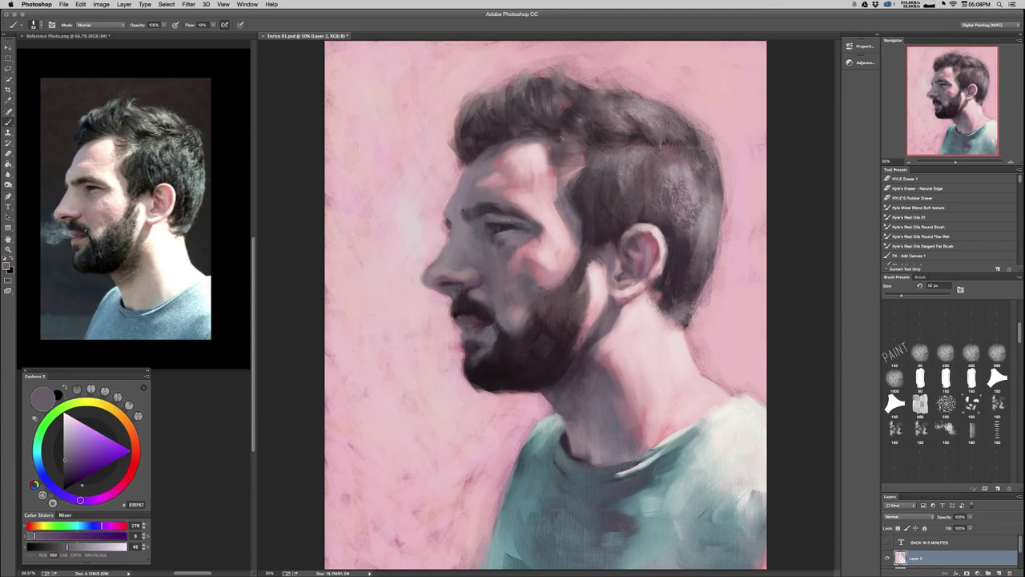
alt+click(469, 222)
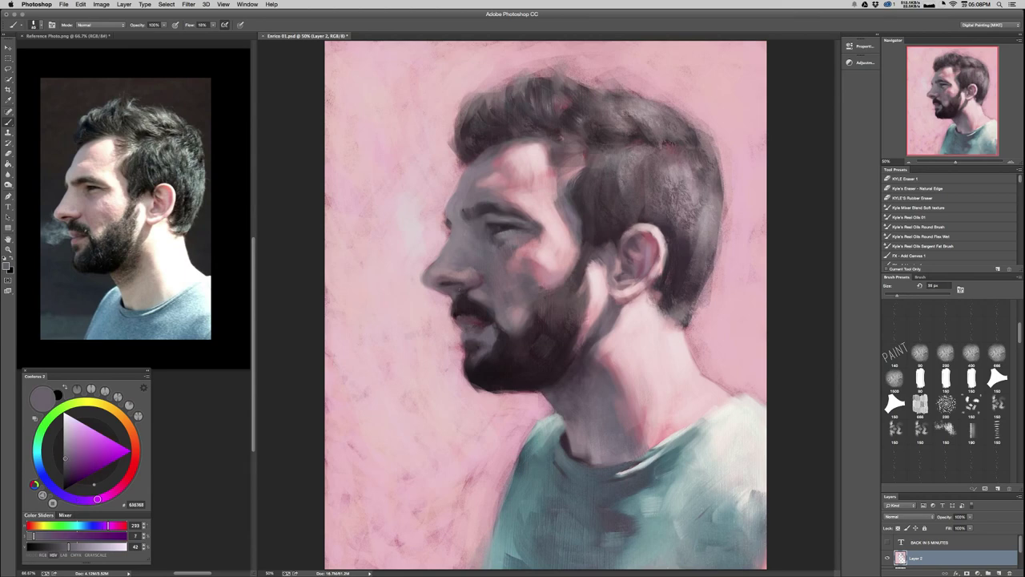
alt+click(484, 237)
alt+click(503, 260)
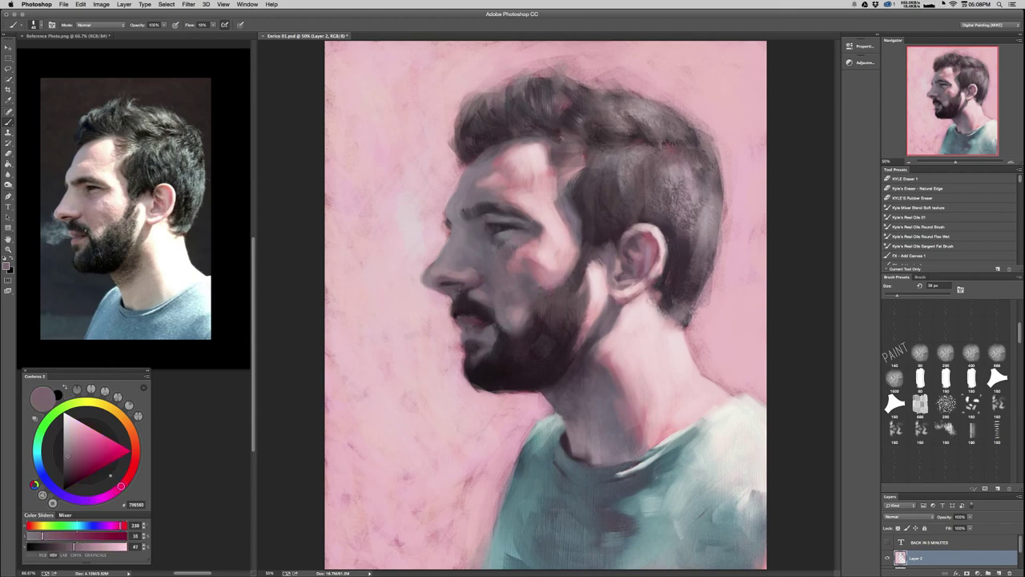
alt+click(510, 276)
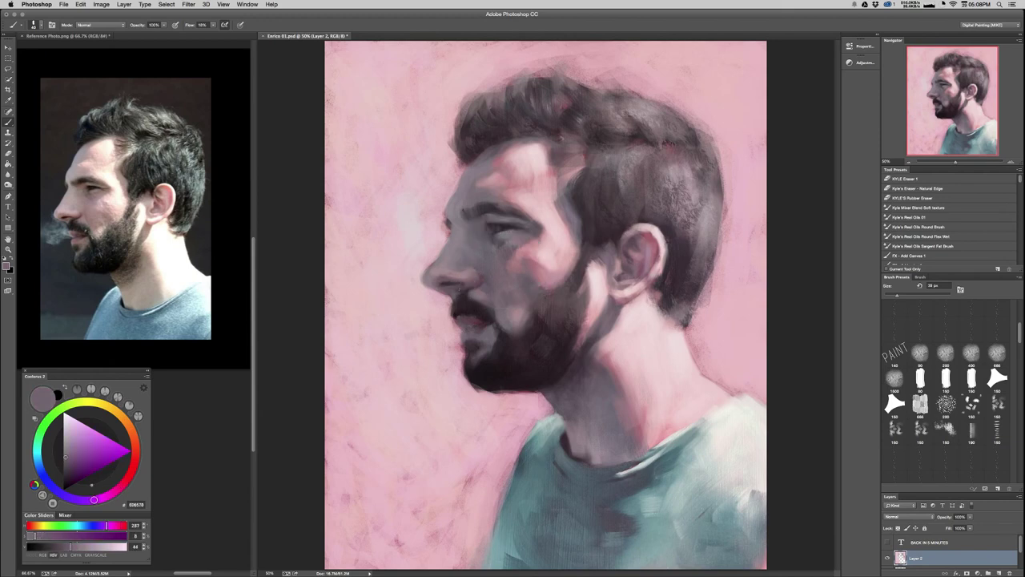
alt+click(513, 290)
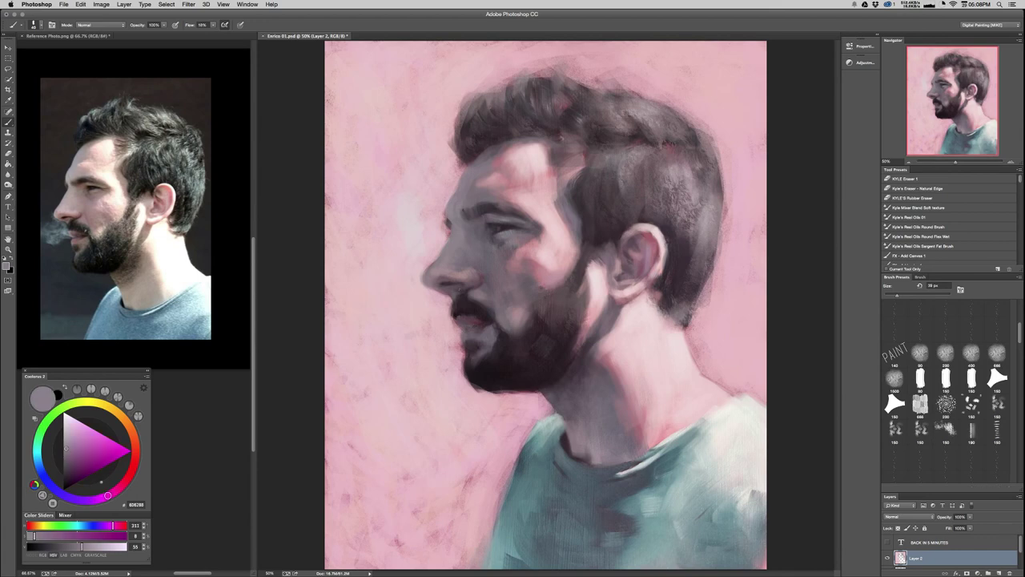
Examine the whole portrait at a reduced size beside the reference photo.
key(ctrl+Tab)
key(ctrl+Tab)
key(super+minus)
key(super+minus)
key(super+minus)
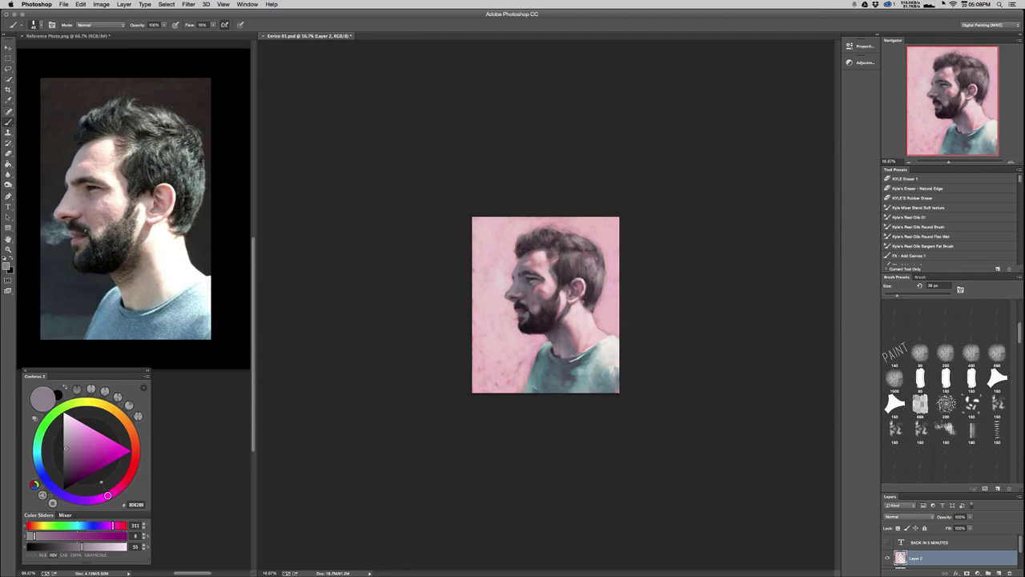
key(super+equal)
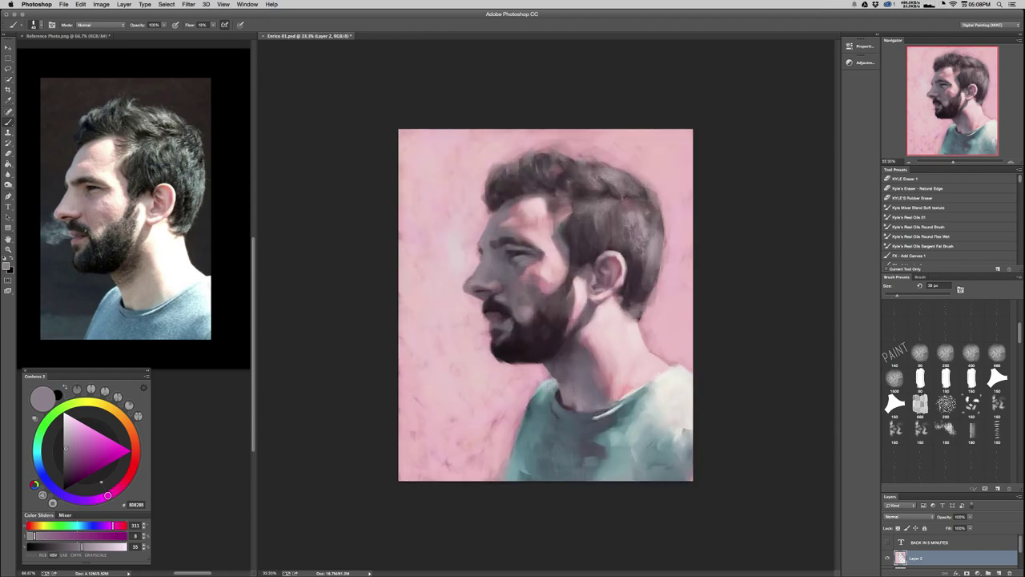
Try to repaint the outer edge at the back of the hair with sampled dark plum, and undo the strokes.
drag(669, 215, 678, 215)
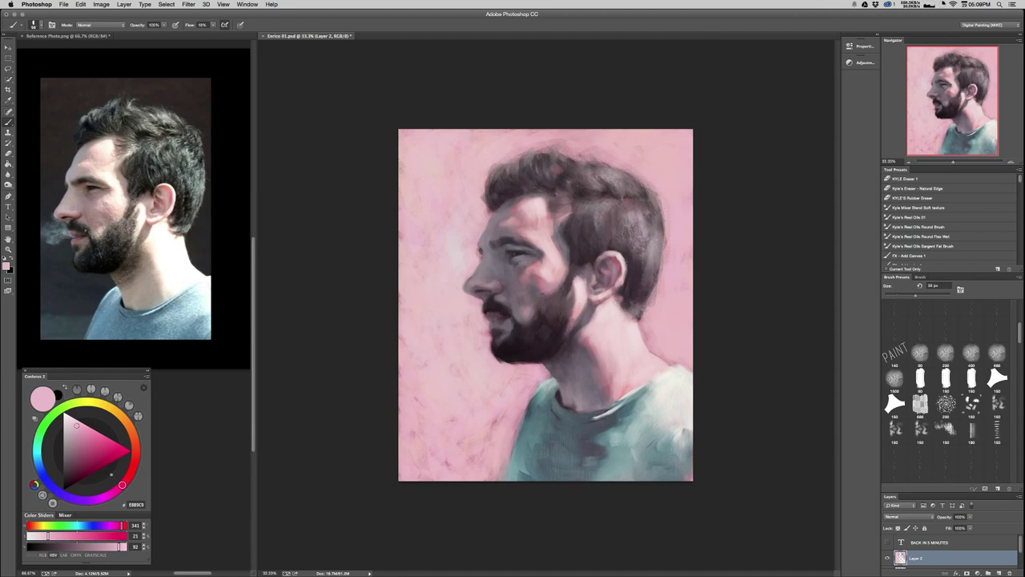
alt+click(644, 195)
drag(647, 190, 663, 209)
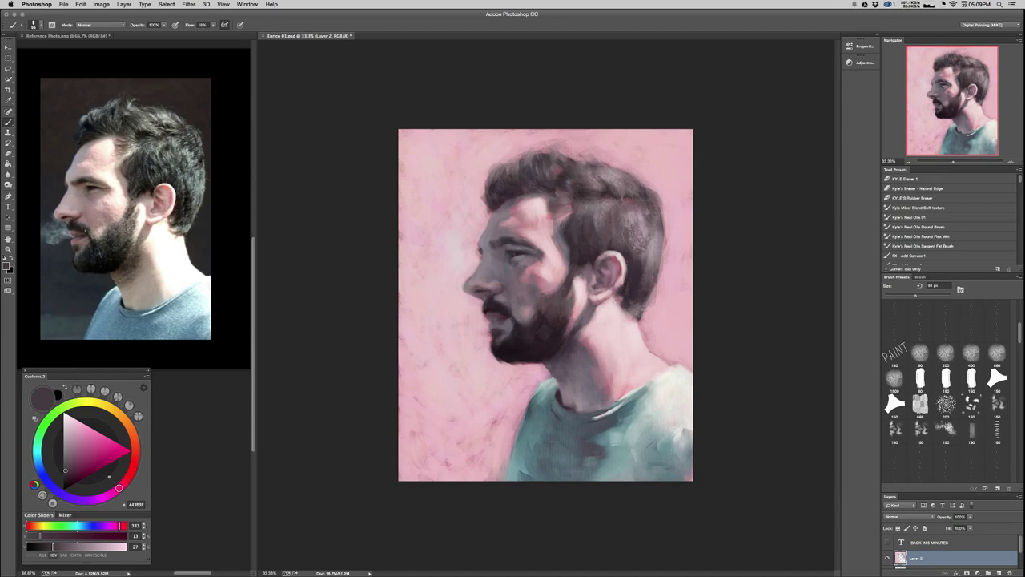
key(super+alt+z)
key(super+alt+z)
Sample the background pink and paint along the crown and top of the hair to reshape its silhouette.
alt+click(670, 195)
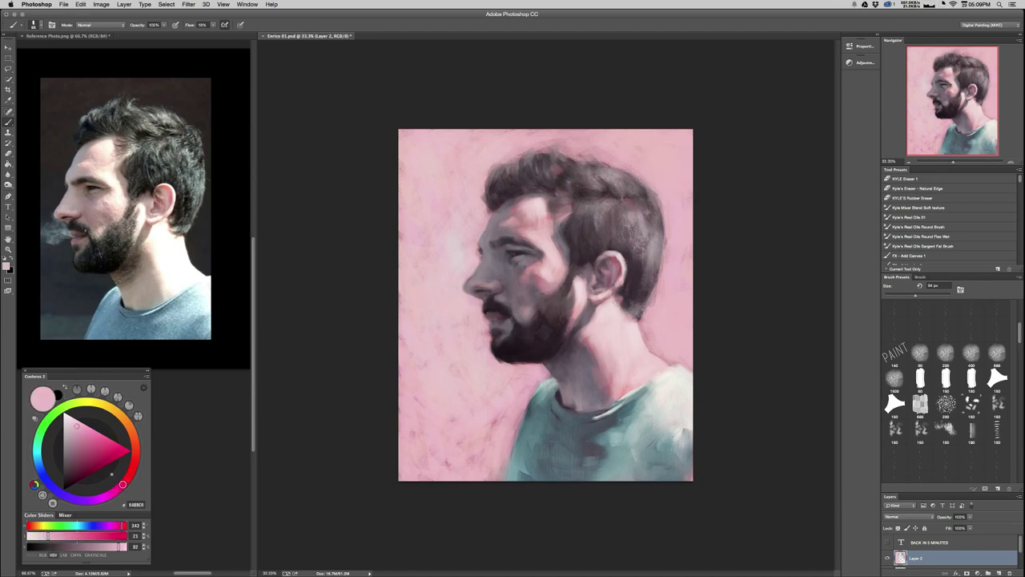
drag(631, 171, 642, 184)
drag(579, 152, 621, 167)
drag(539, 155, 541, 153)
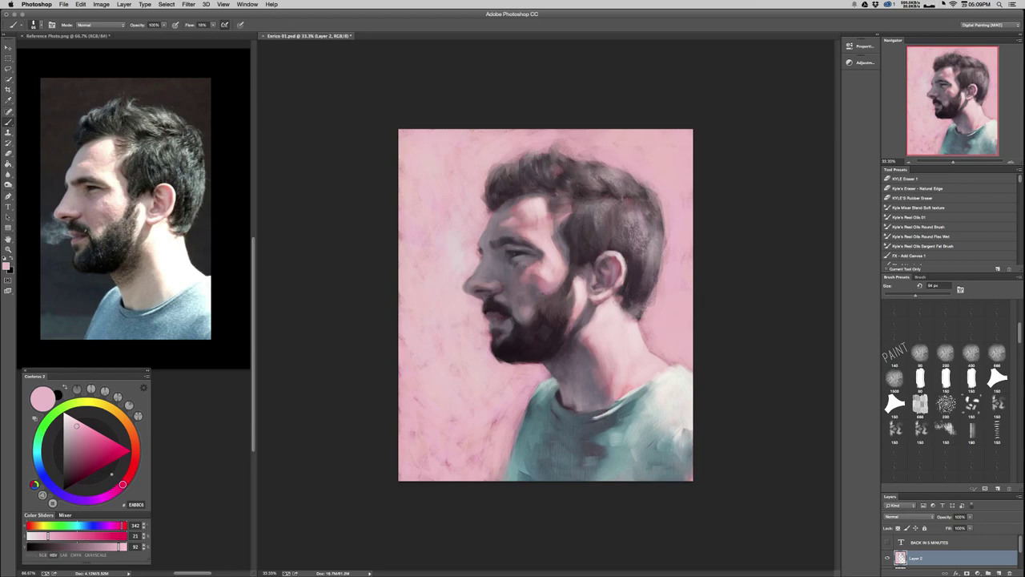
drag(513, 172, 523, 158)
Sample mauve, background pink and dark plum around the back of the head and repaint the hair edge there.
alt+click(655, 243)
drag(657, 245, 646, 245)
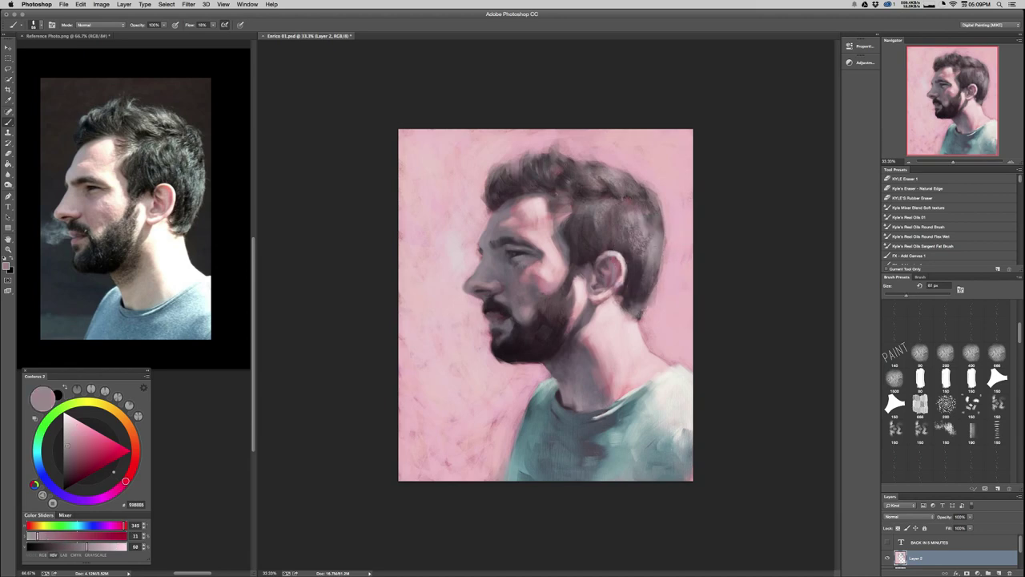
alt+click(665, 245)
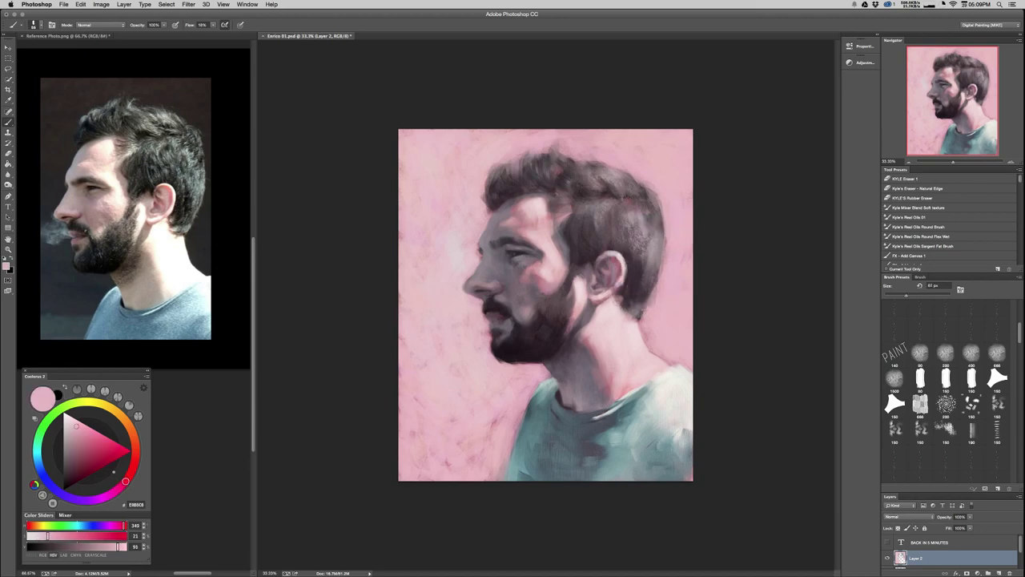
alt+click(659, 226)
alt+click(646, 283)
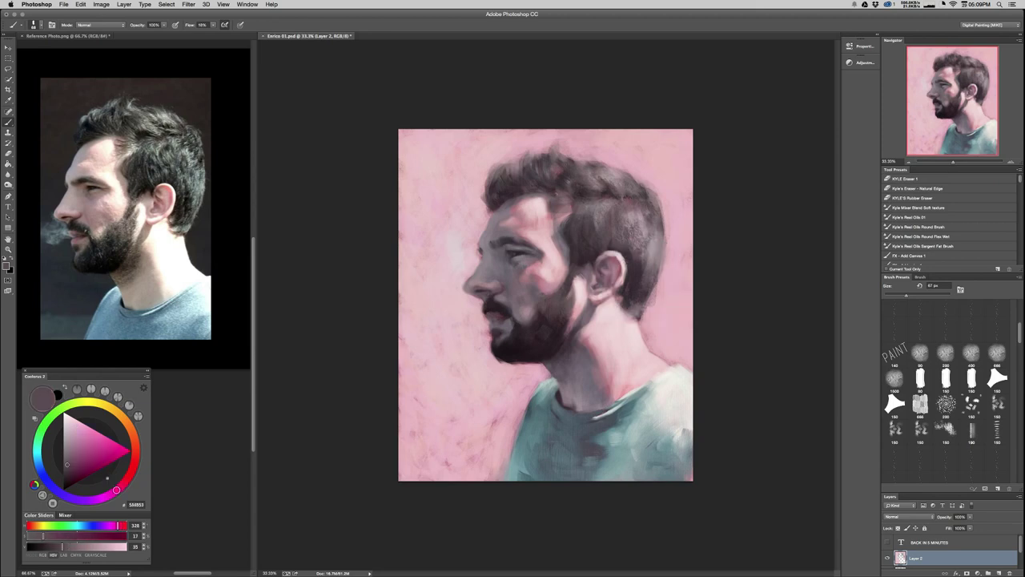
alt+click(657, 253)
alt+click(652, 254)
alt+click(642, 223)
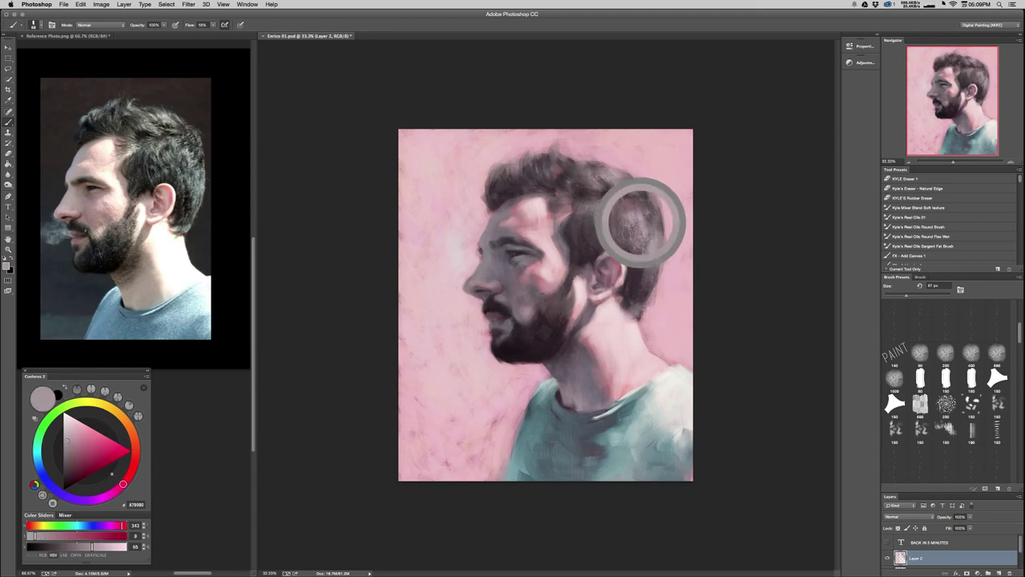
Undo the last stroke behind the ear and repaint the lower back of the hair with sampled dark plum.
mouse_move(646, 274)
mouse_down()
mouse_move(642, 305)
mouse_move(643, 294)
mouse_up()
key(super+z)
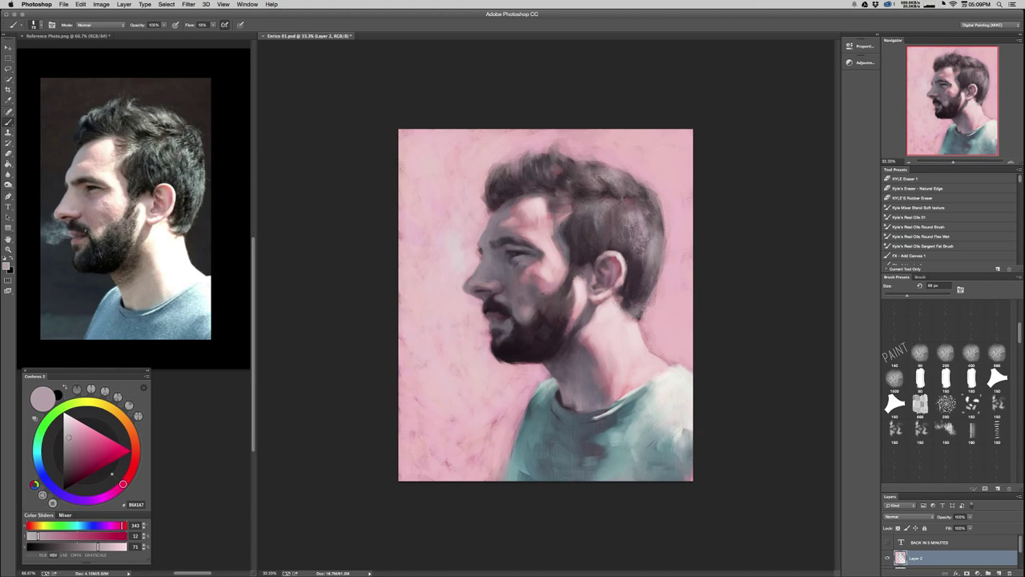
alt+click(635, 278)
drag(646, 253, 650, 269)
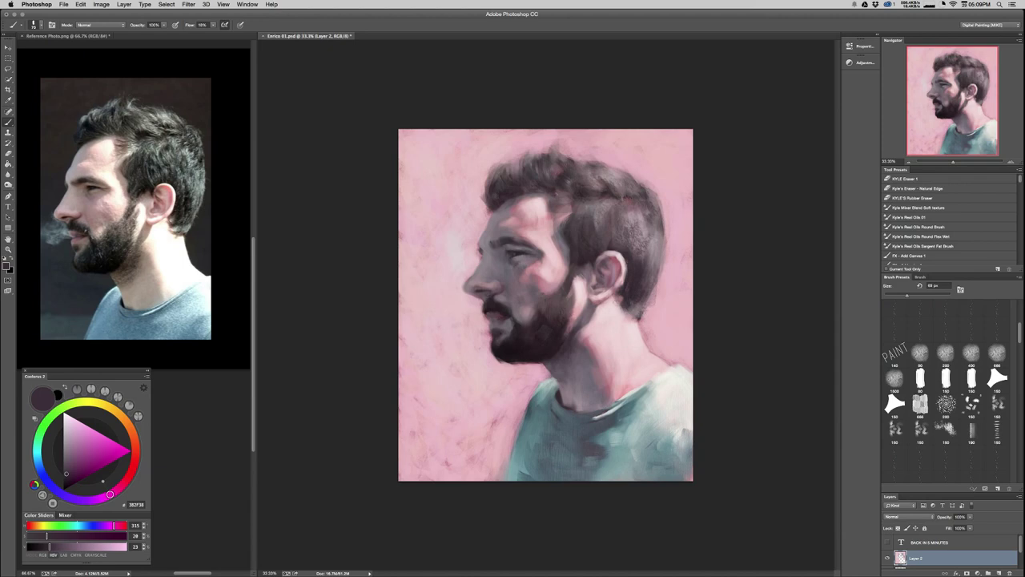
Switch to a larger speckled brush and texture the back of the hair down to the nape with sampled mauves and plums.
key(bracketright)
key(bracketright)
key(bracketright)
alt+click(647, 245)
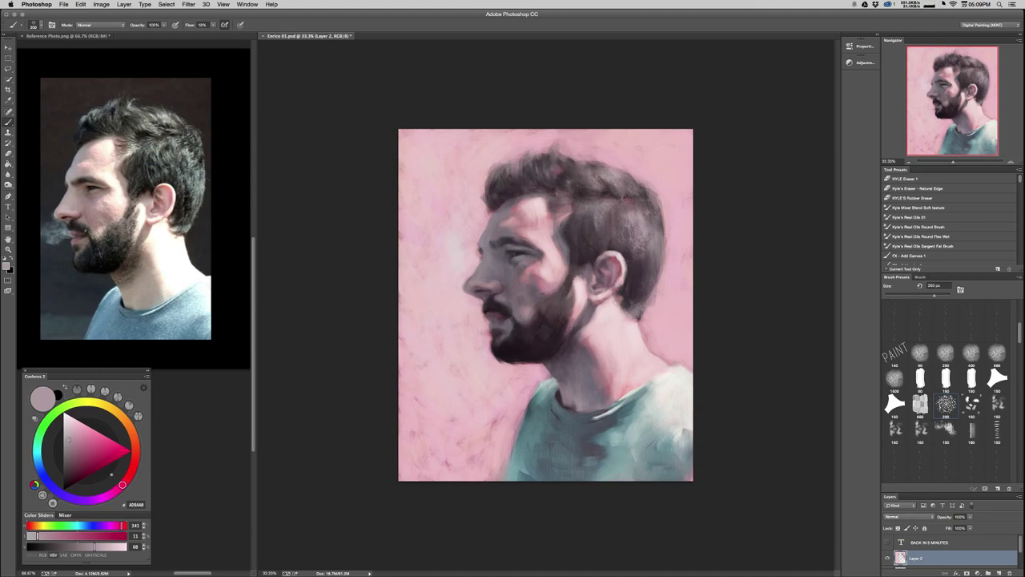
alt+click(674, 279)
alt+click(639, 285)
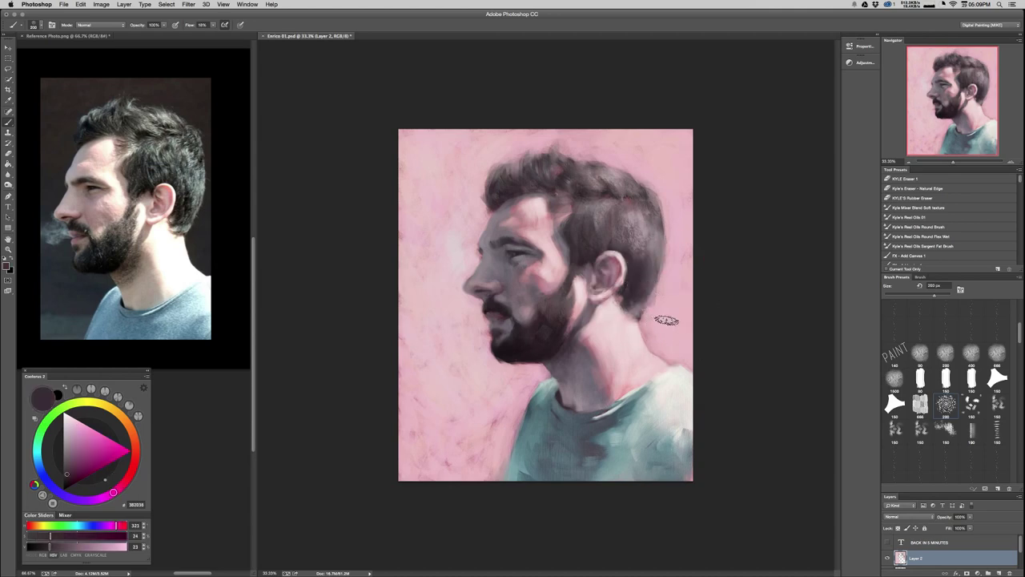
alt+click(632, 303)
mouse_move(628, 304)
mouse_down()
mouse_move(610, 304)
mouse_move(631, 305)
mouse_up()
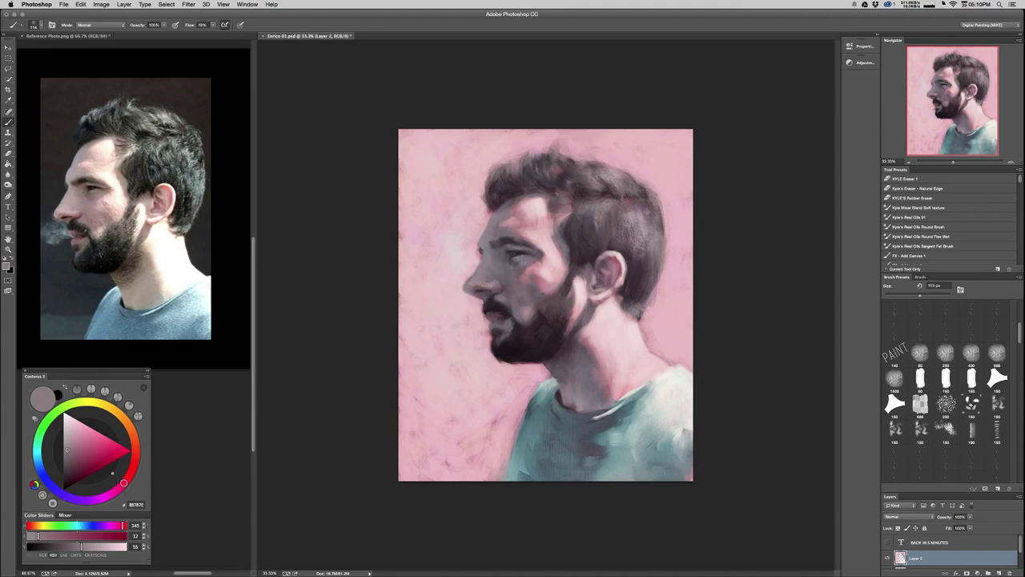
Lighten the paint colour to a pale mauve-grey, undo a stroke behind the ear, and dab highlights on the back of the hair.
drag(68, 450, 67, 430)
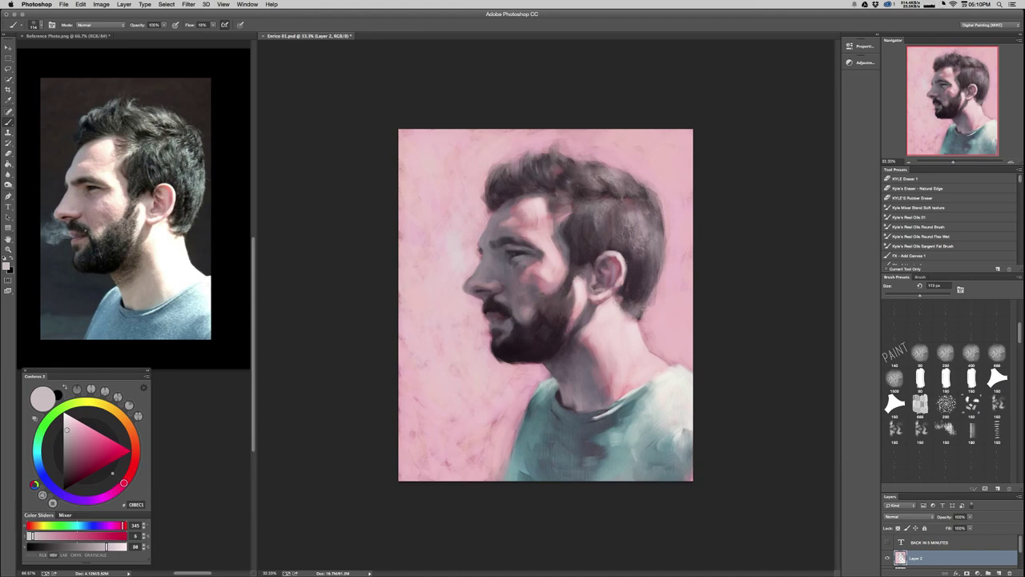
mouse_move(626, 302)
mouse_down()
mouse_move(639, 260)
mouse_move(633, 275)
mouse_up()
key(super+z)
click(634, 287)
drag(656, 248, 656, 263)
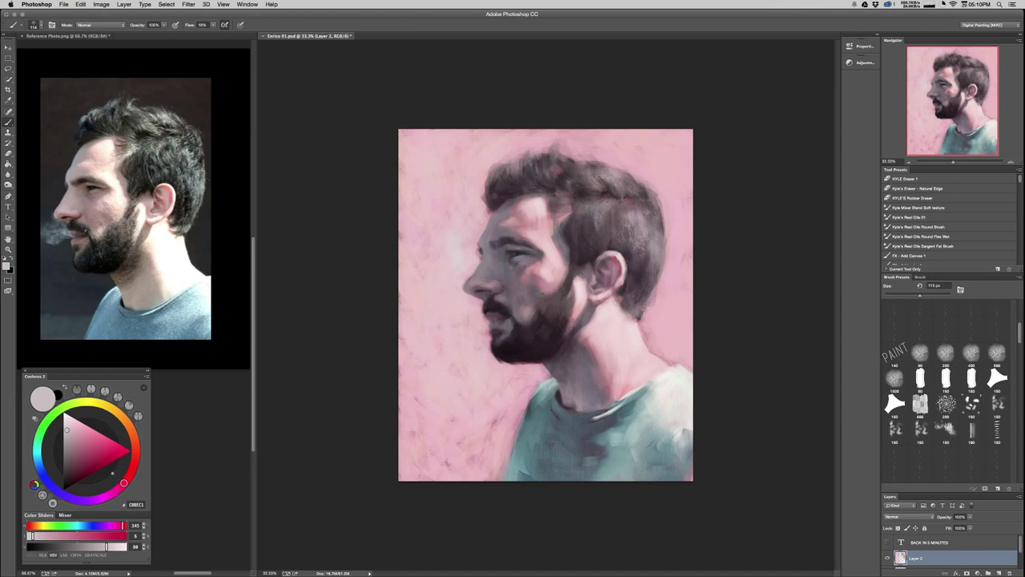
Sample the hair's grey-mauve, lighten it, and speckle highlights across the upper hair behind the crown.
alt+click(658, 255)
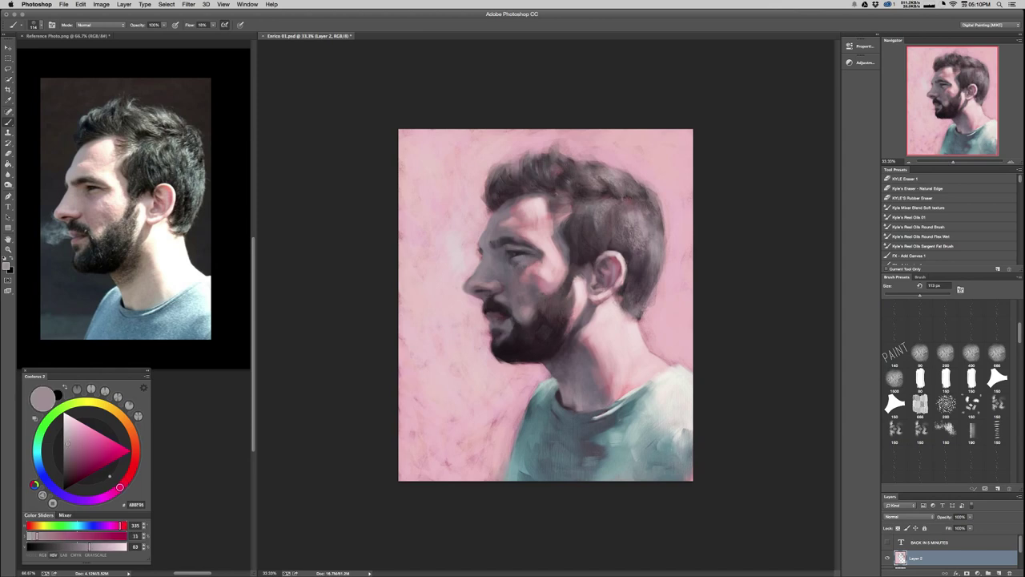
click(67, 428)
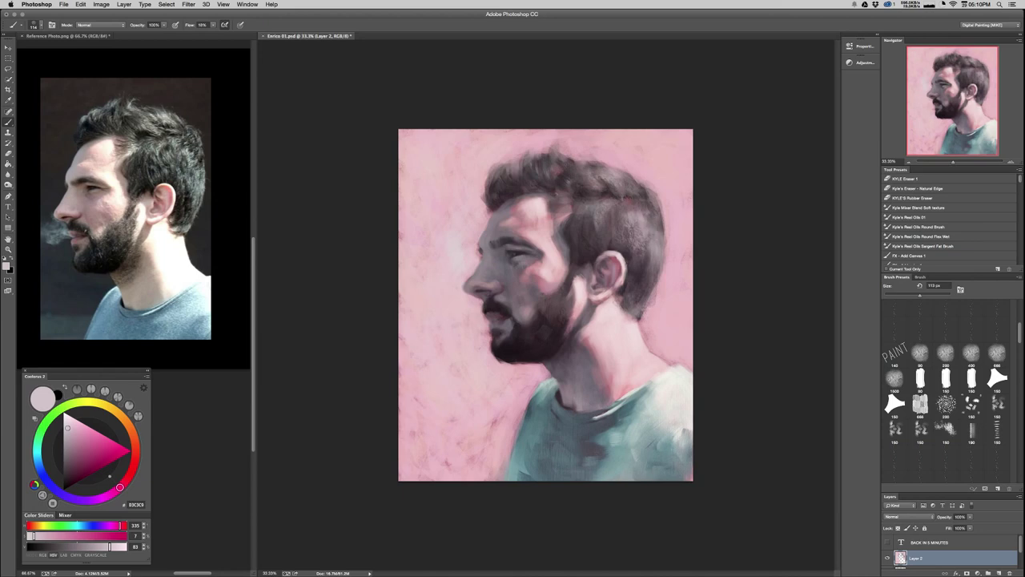
drag(614, 185, 594, 174)
Sample the background pink and hair plums to refine the upper back edge of the hair silhouette.
alt+click(685, 194)
alt+click(685, 194)
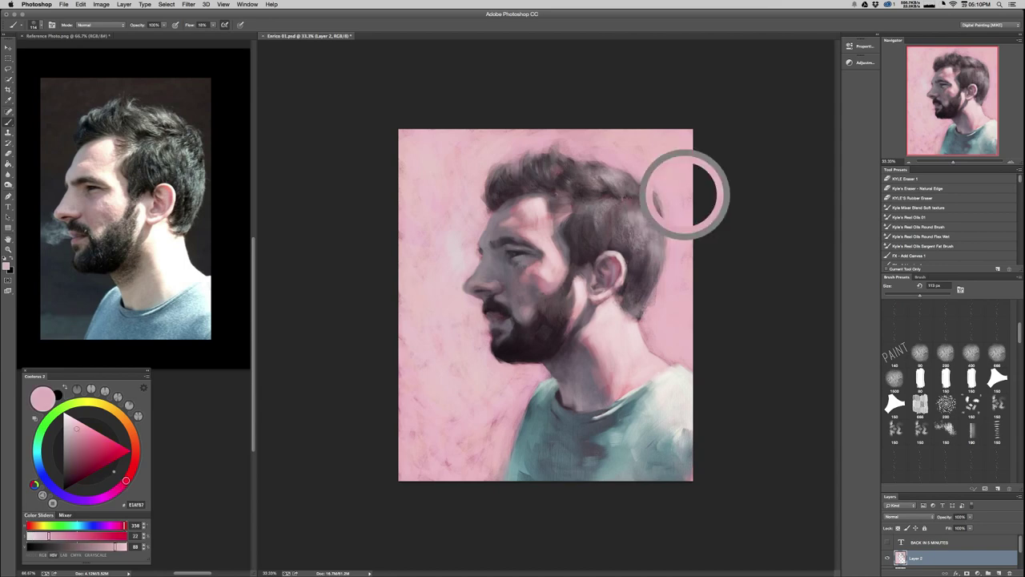
alt+click(652, 203)
drag(656, 200, 659, 205)
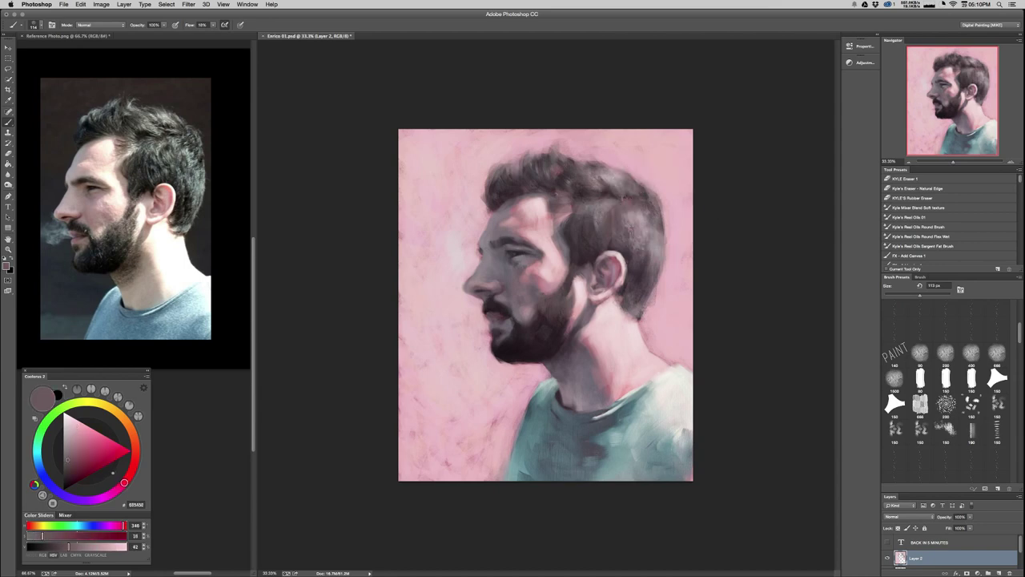
alt+click(652, 206)
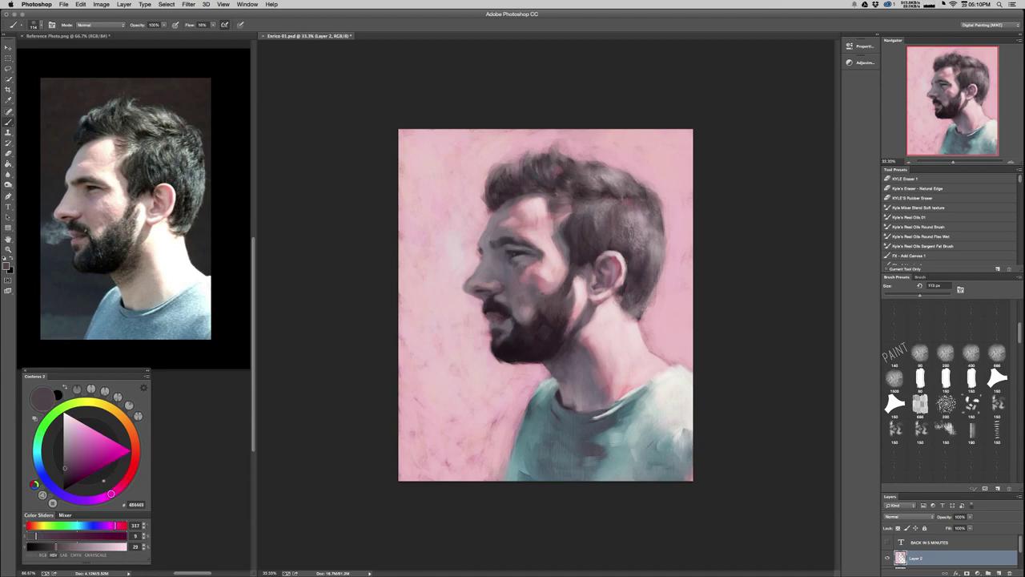
alt+click(656, 201)
alt+click(686, 209)
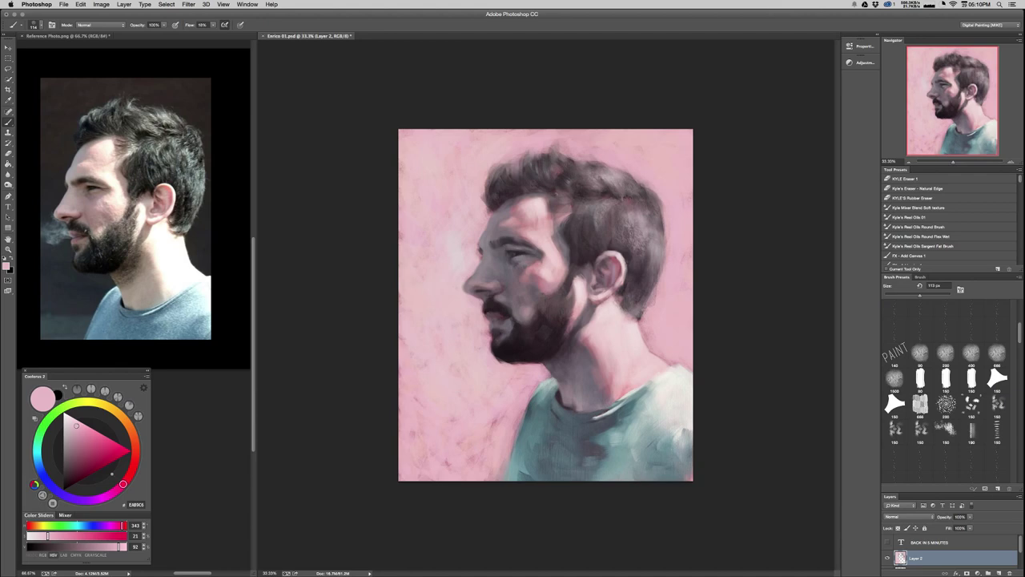
Shift the background pink to a warmer hue, resize the brush, and paint the background beside the upper back of the hair.
key(bracketleft)
key(bracketleft)
key(bracketleft)
key(bracketleft)
key(bracketleft)
key(bracketleft)
drag(122, 484, 126, 479)
alt+click(671, 165)
drag(646, 170, 656, 169)
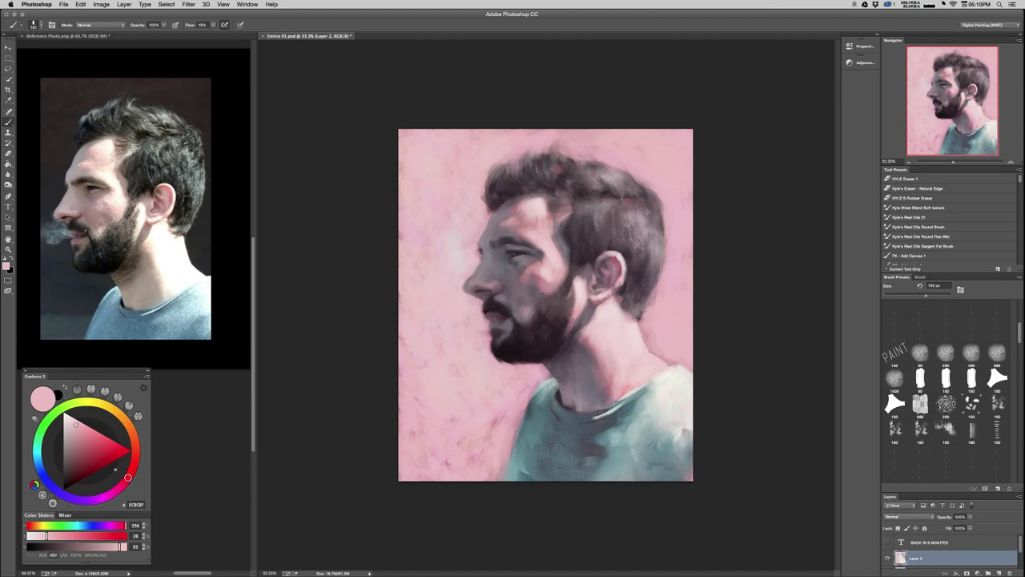
Enable Color Dynamics with 7% hue and 7% brightness jitter, and paint varied sampled pinks over the background.
click(920, 276)
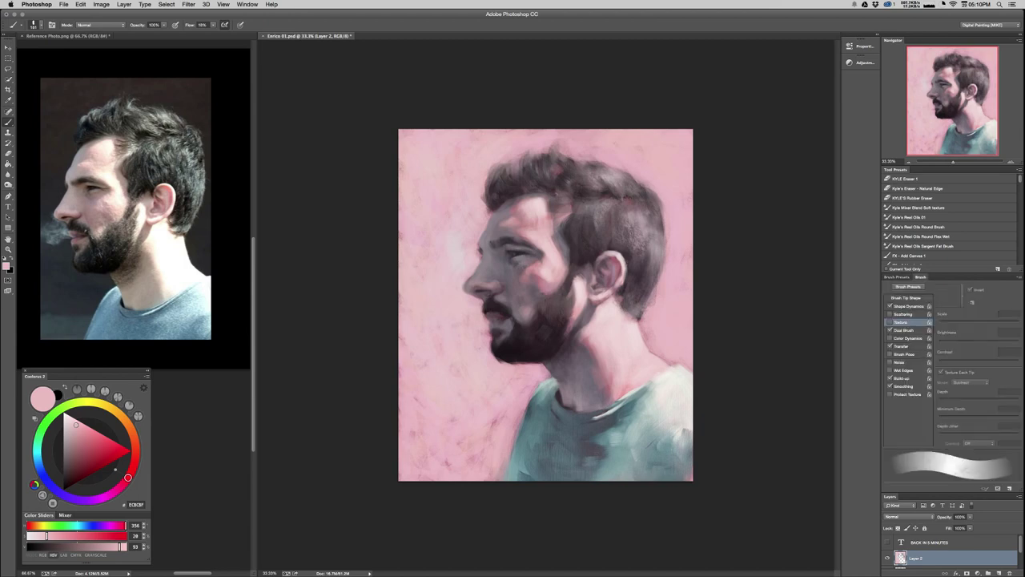
click(907, 338)
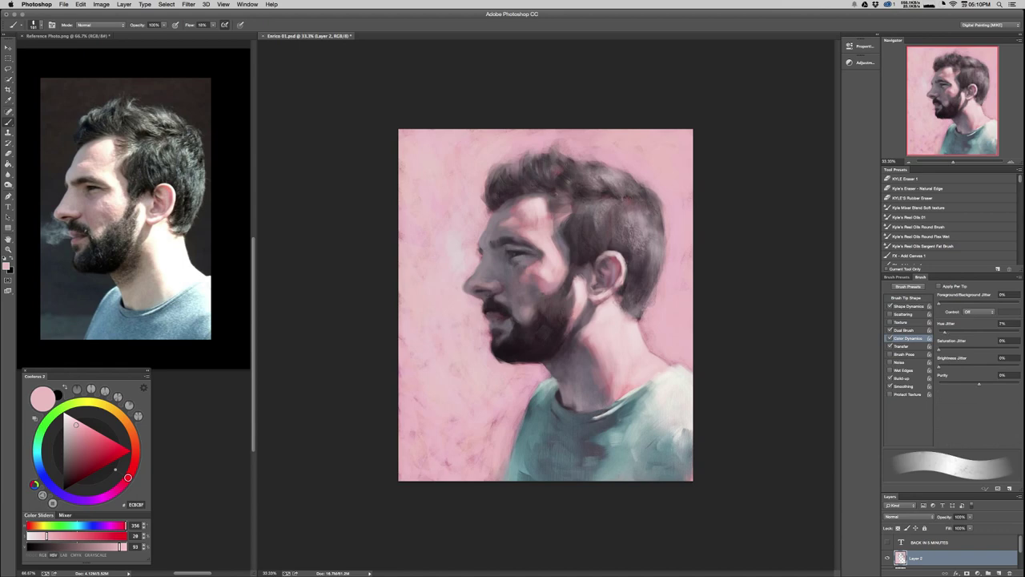
alt+click(685, 240)
alt+click(675, 156)
alt+click(442, 316)
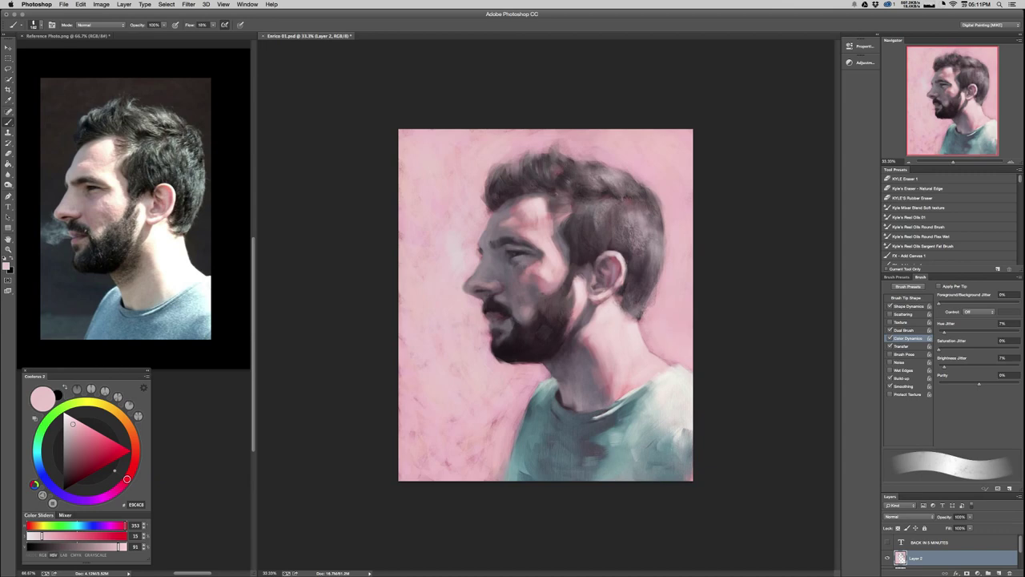
Switch to a smaller flat textured brush and darken the shadow between nose and moustache with sampled dark plum.
key(super+minus)
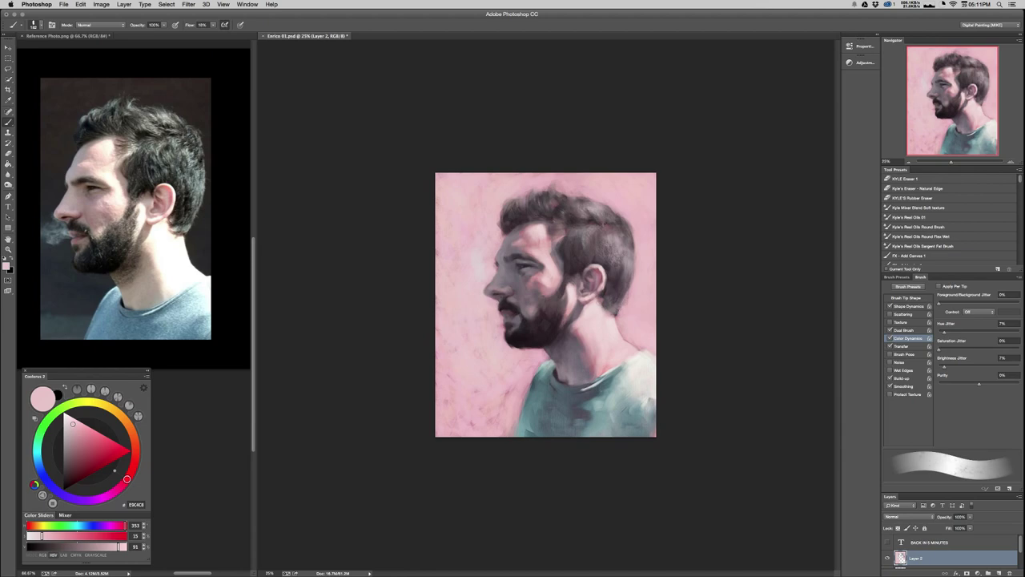
key(z)
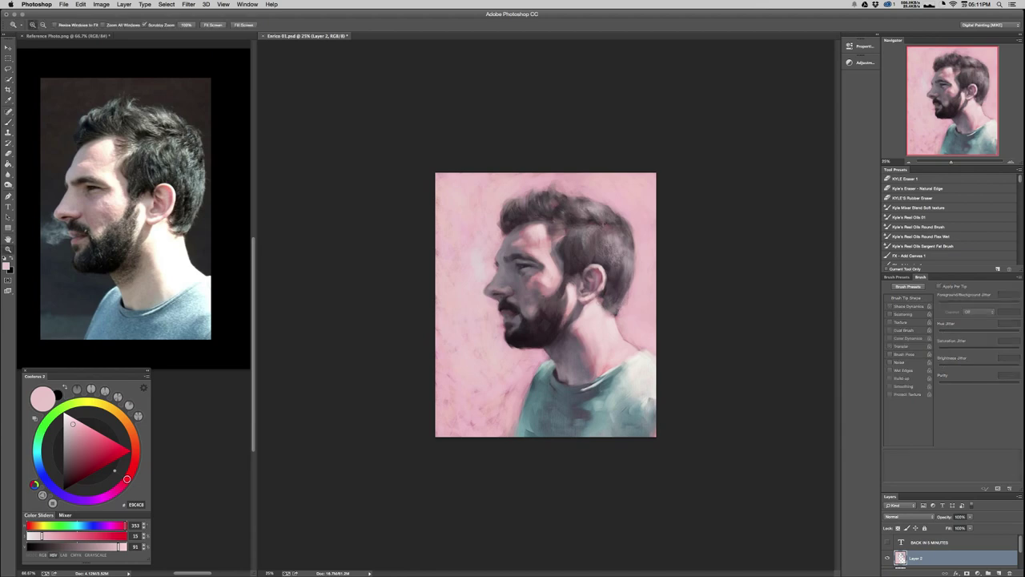
drag(406, 315, 449, 266)
key(b)
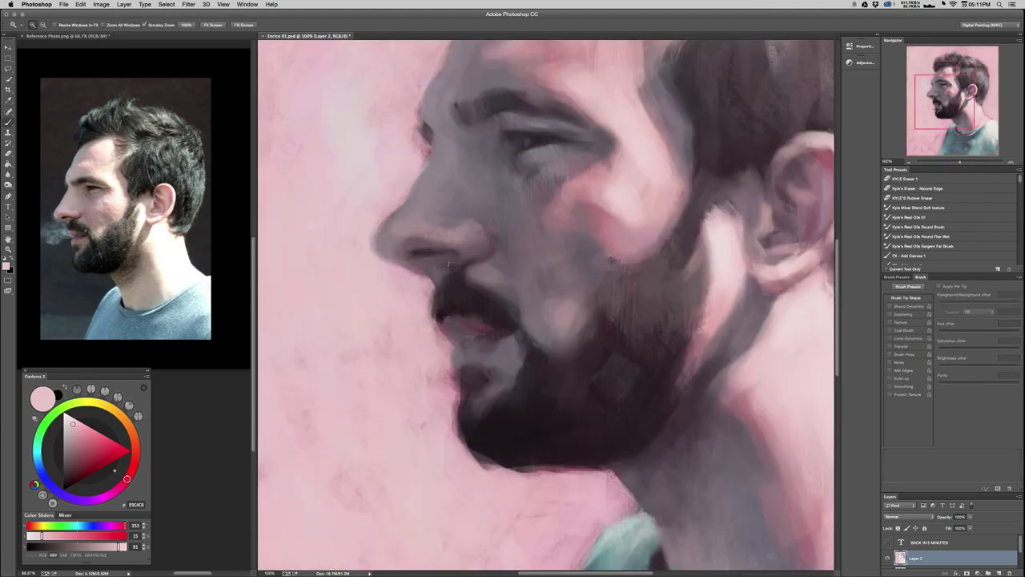
alt+click(448, 264)
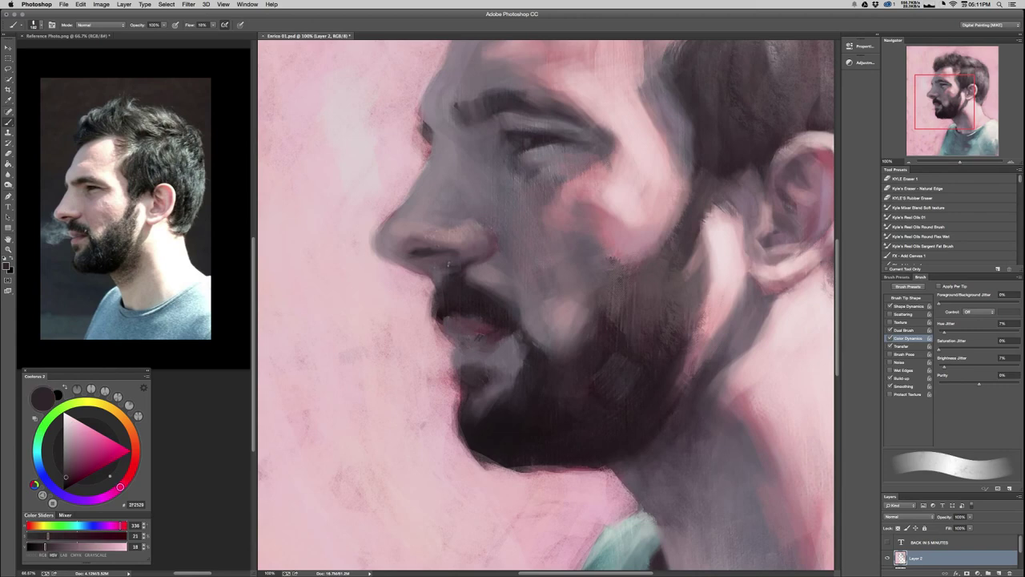
click(896, 277)
click(920, 378)
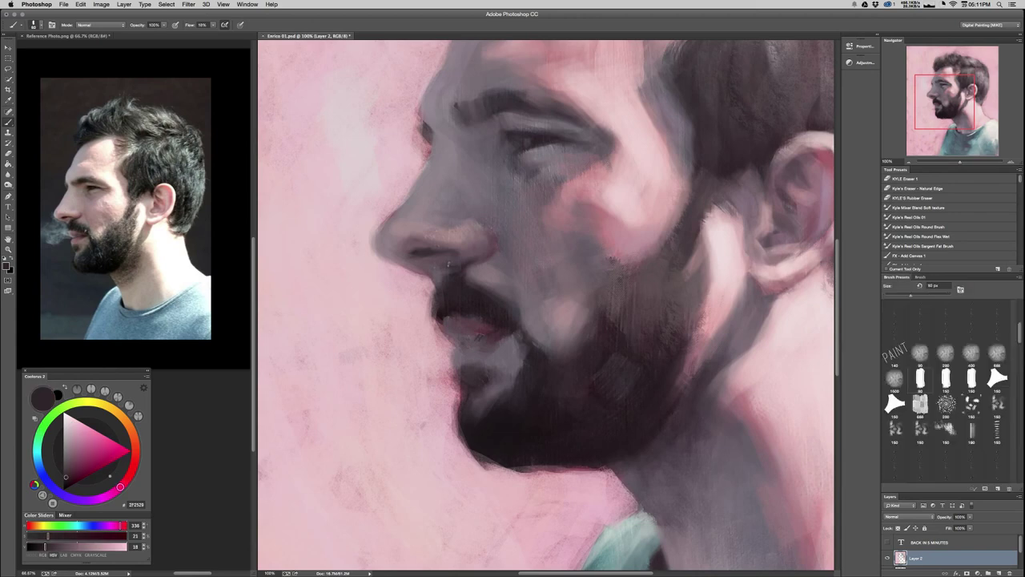
mouse_move(460, 291)
mouse_down()
mouse_move(451, 290)
mouse_move(472, 280)
mouse_up()
alt+click(459, 265)
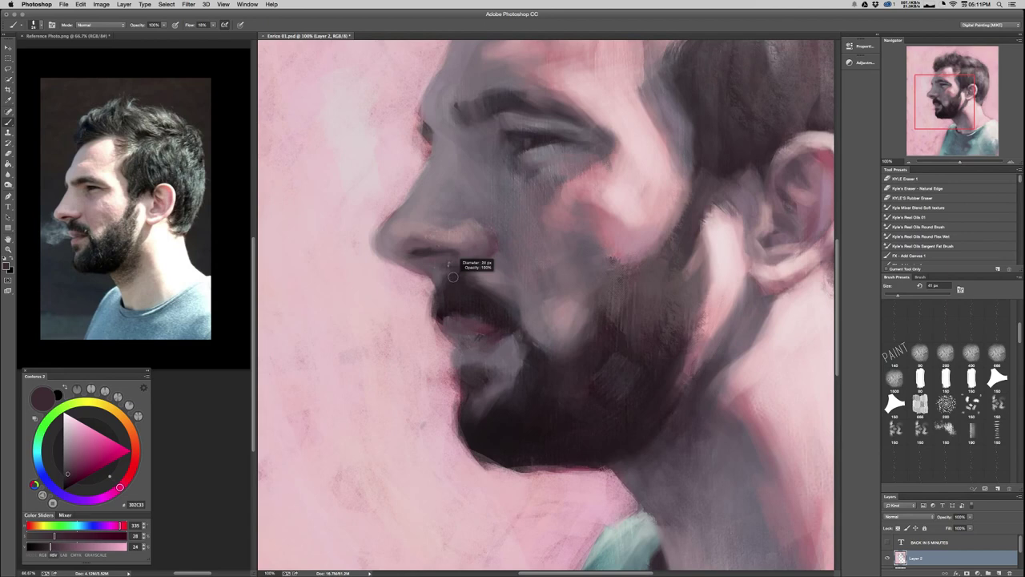
Reduce the brush size and refine the moustache's upper edge with sampled dark plums and grey-mauve skin tones.
drag(453, 277, 445, 277)
alt+click(448, 265)
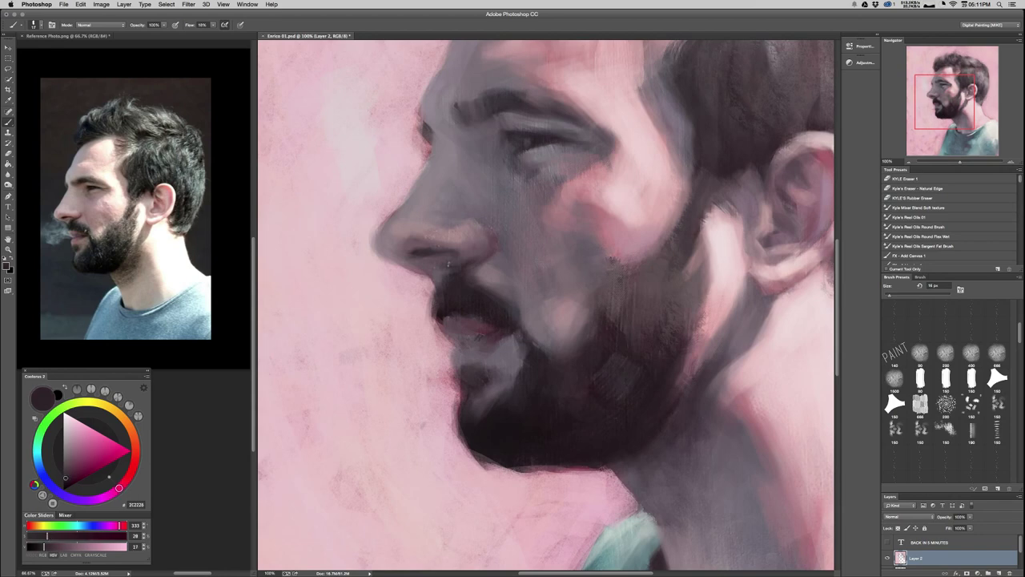
alt+click(487, 280)
alt+click(469, 285)
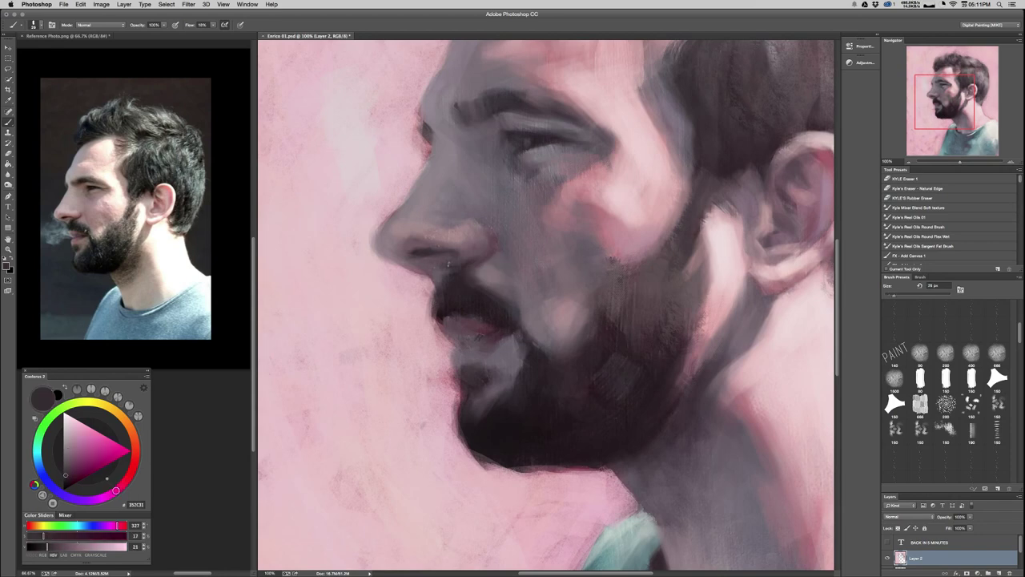
alt+click(448, 264)
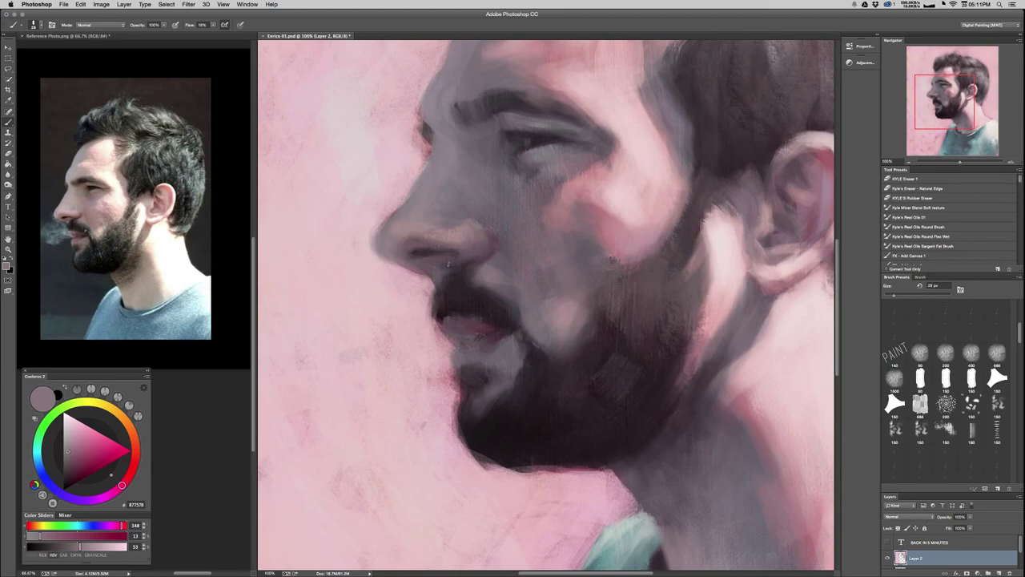
alt+click(456, 278)
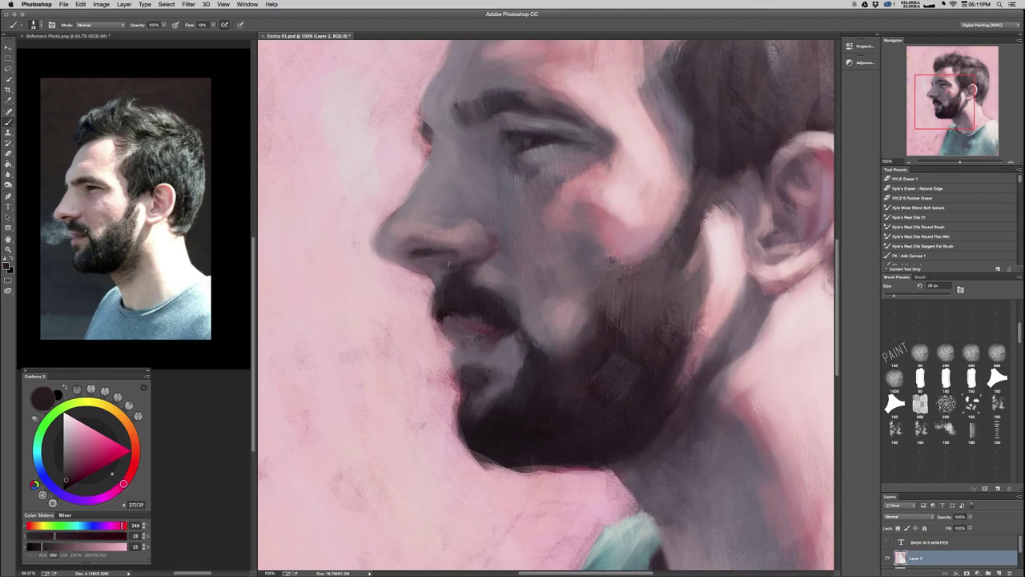
Paint sampled grey-mauve skin tones over the cheek beside the nostril and moustache with an enlarged brush.
key(super+minus)
key(super+minus)
key(super+minus)
key(super+minus)
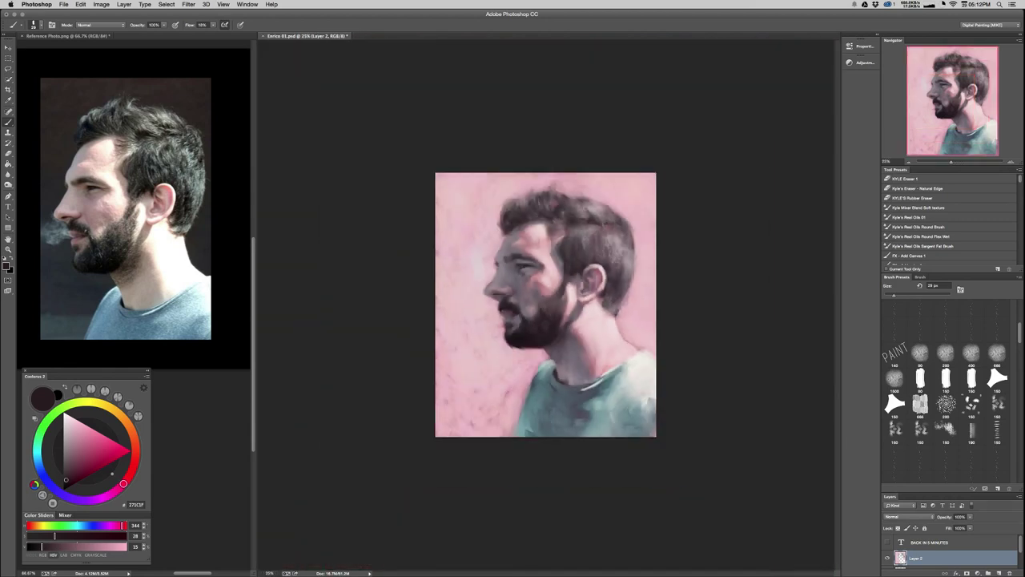
key(super+plus)
key(super+plus)
key(super+plus)
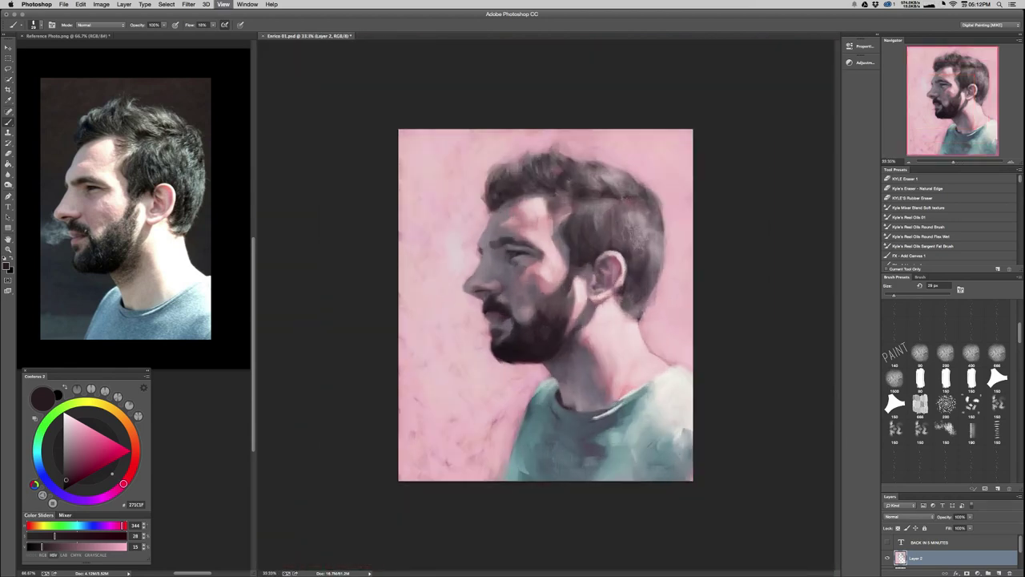
alt+click(463, 283)
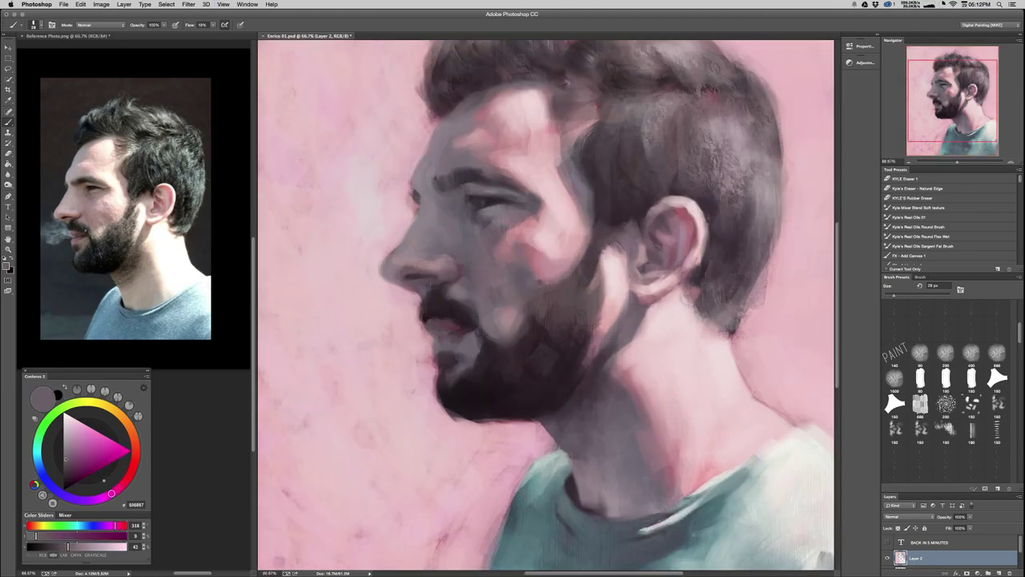
drag(454, 288, 463, 289)
alt+click(464, 283)
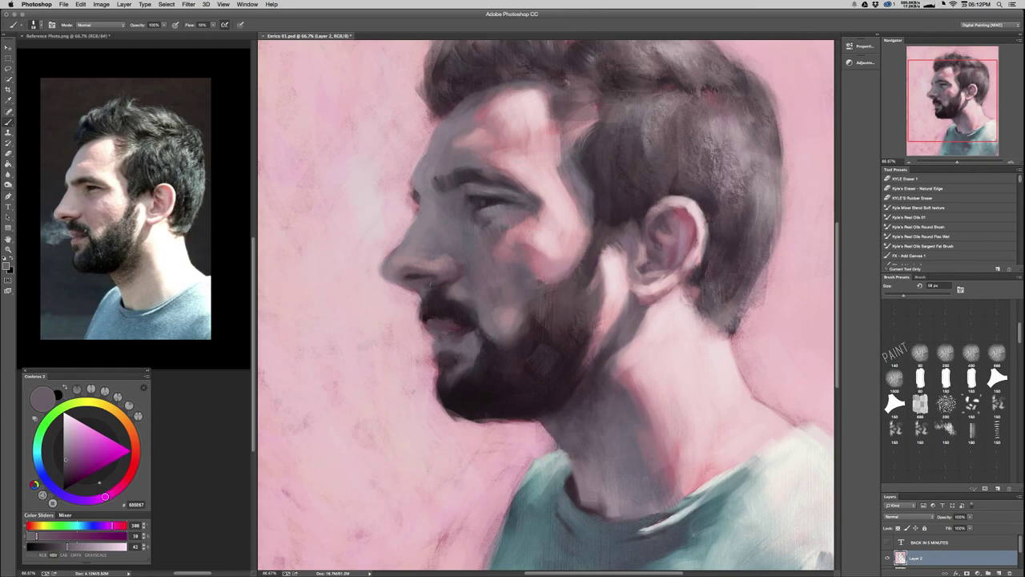
Raise the brush flow to 100% and blend sampled mauves over the skin between the nostril and moustache.
drag(213, 25, 227, 33)
alt+click(470, 249)
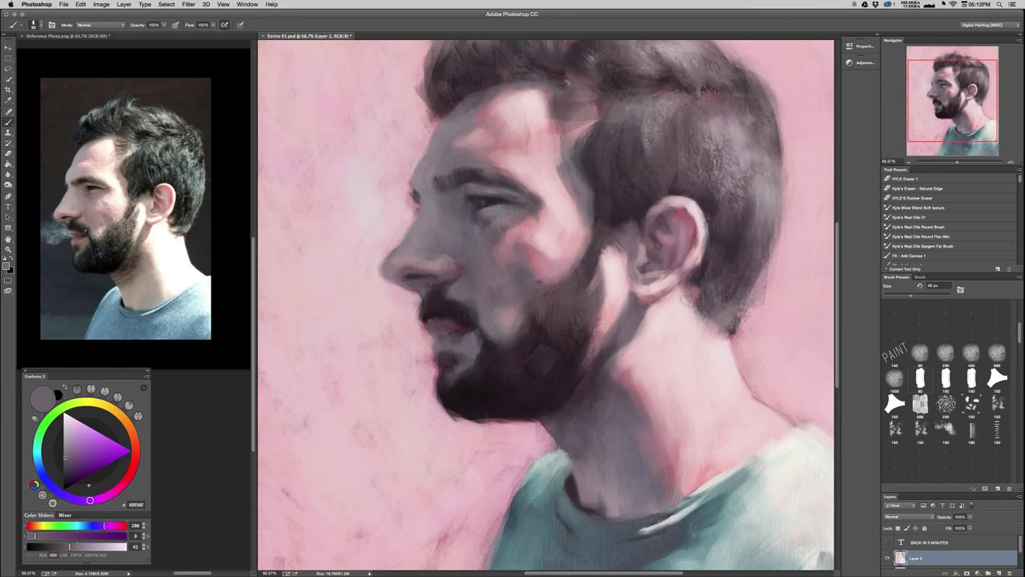
drag(449, 287, 442, 287)
drag(471, 298, 467, 299)
alt+click(431, 281)
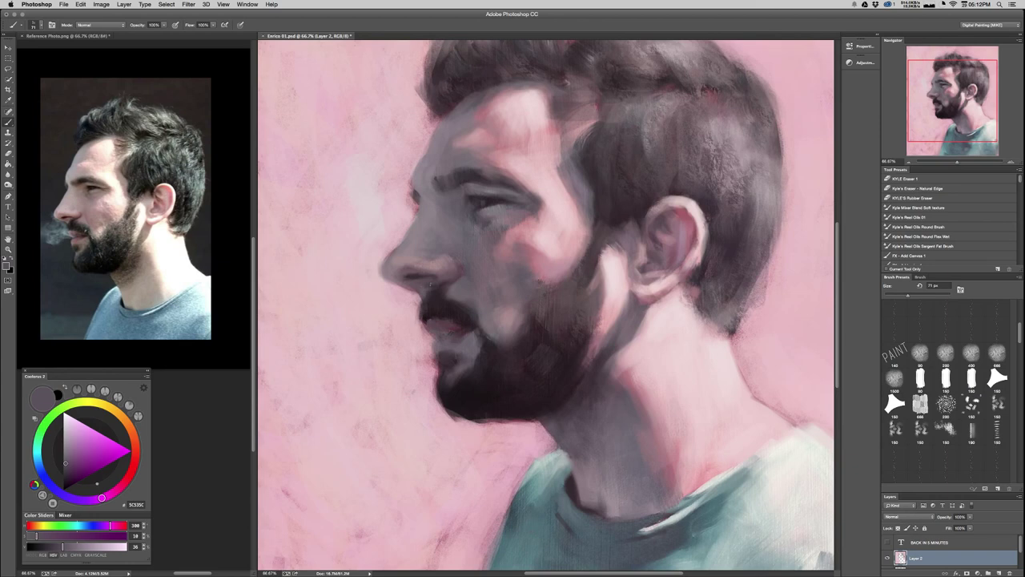
alt+click(431, 282)
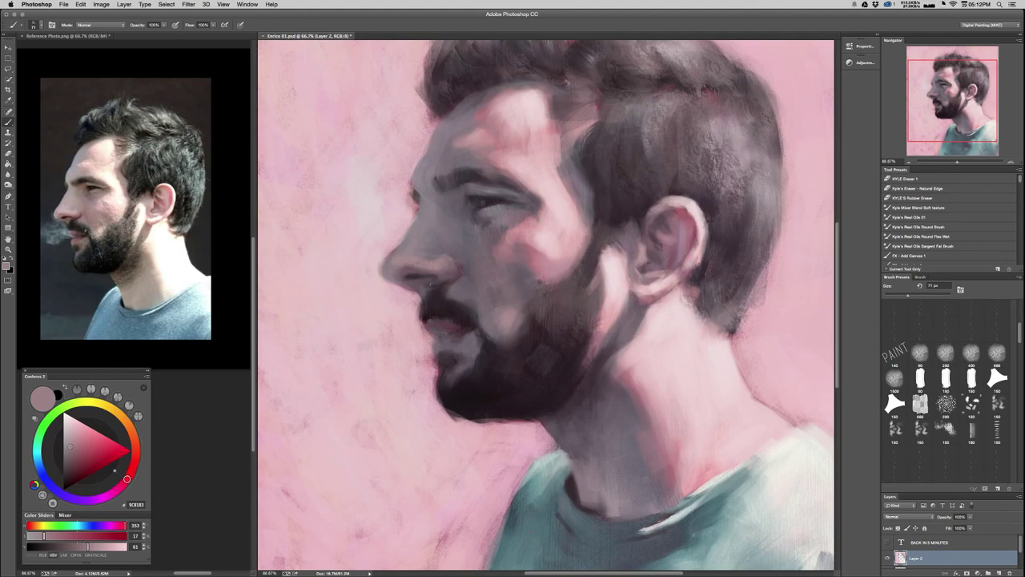
alt+click(430, 285)
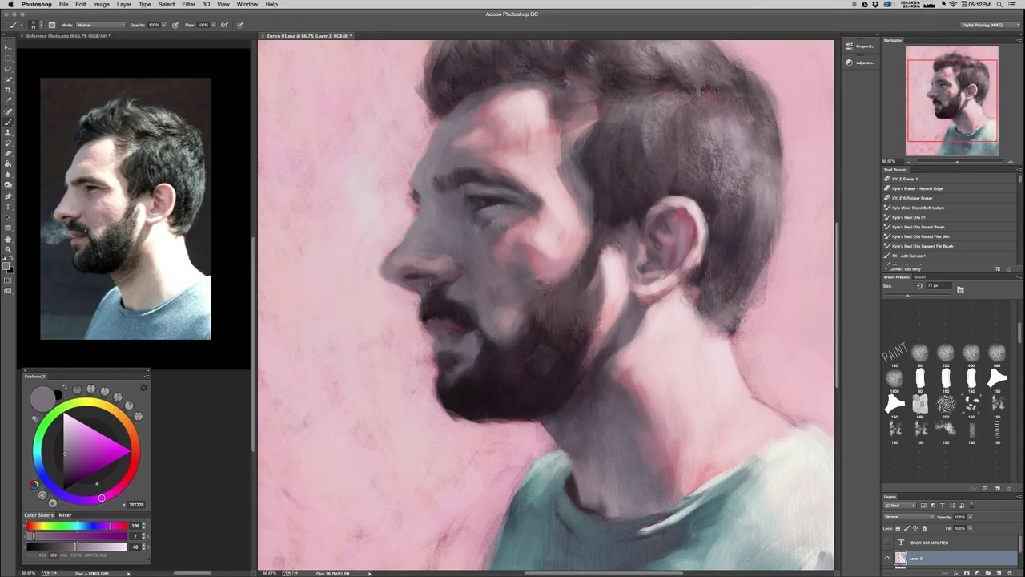
Reduce the brush size and rework the moustache's upper edge with sampled dark plum and grey-mauve.
alt+click(496, 312)
alt+click(494, 312)
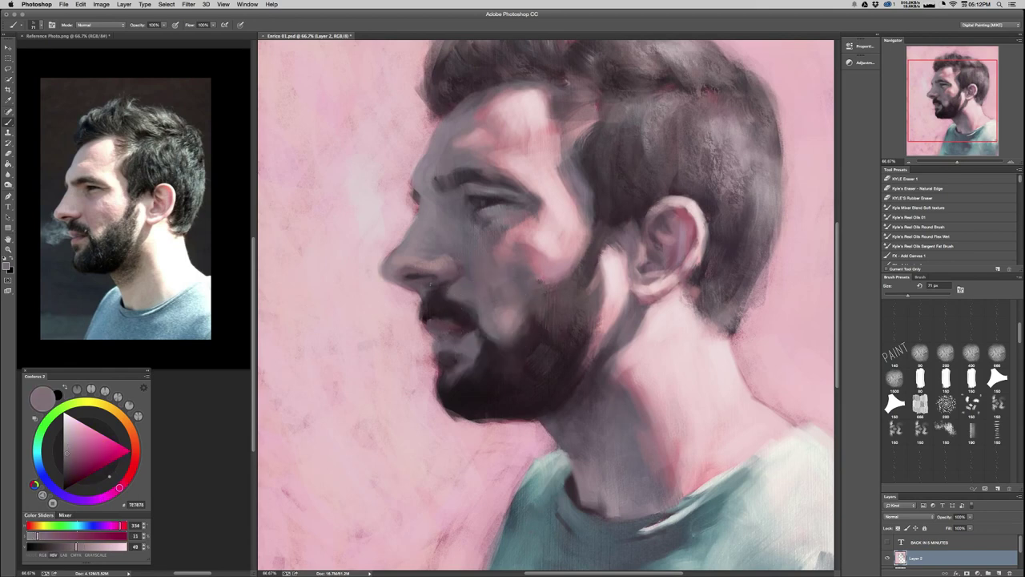
mouse_move(447, 289)
mouse_down()
mouse_move(435, 289)
mouse_move(447, 287)
mouse_up()
alt+click(457, 308)
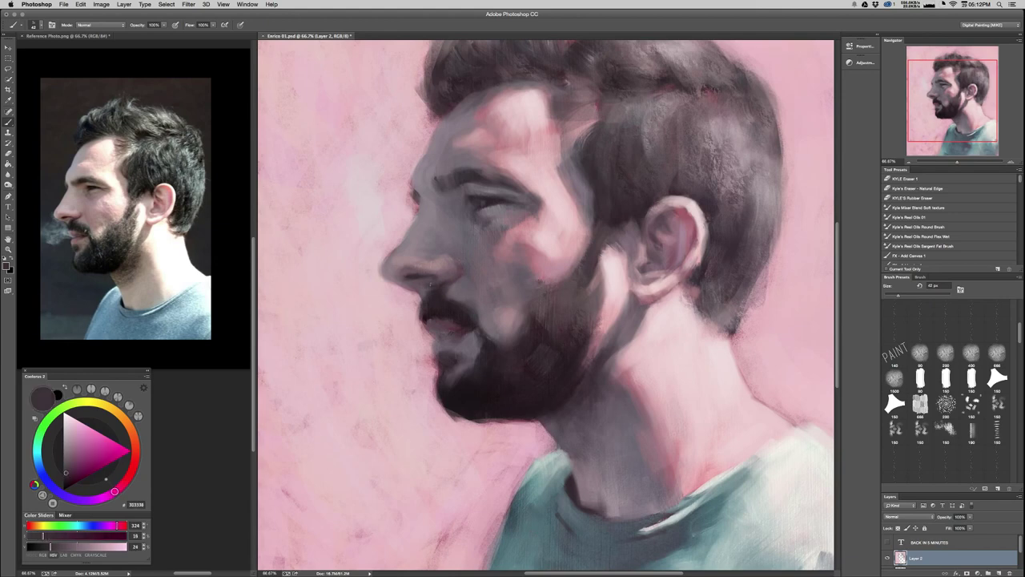
drag(451, 296, 458, 299)
alt+click(457, 292)
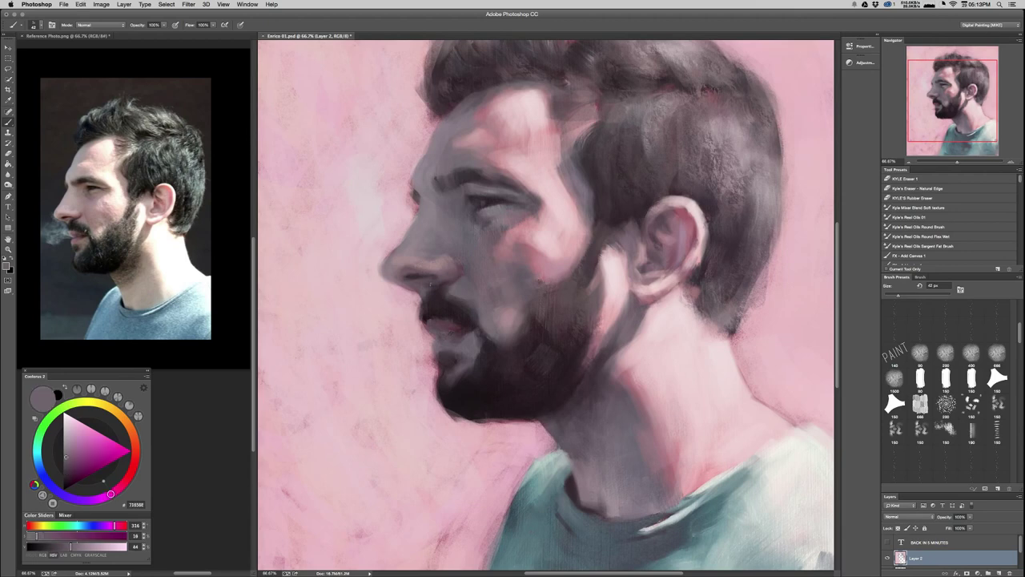
drag(451, 298, 462, 299)
key(ctrl+Tab)
key(super+shift+h)
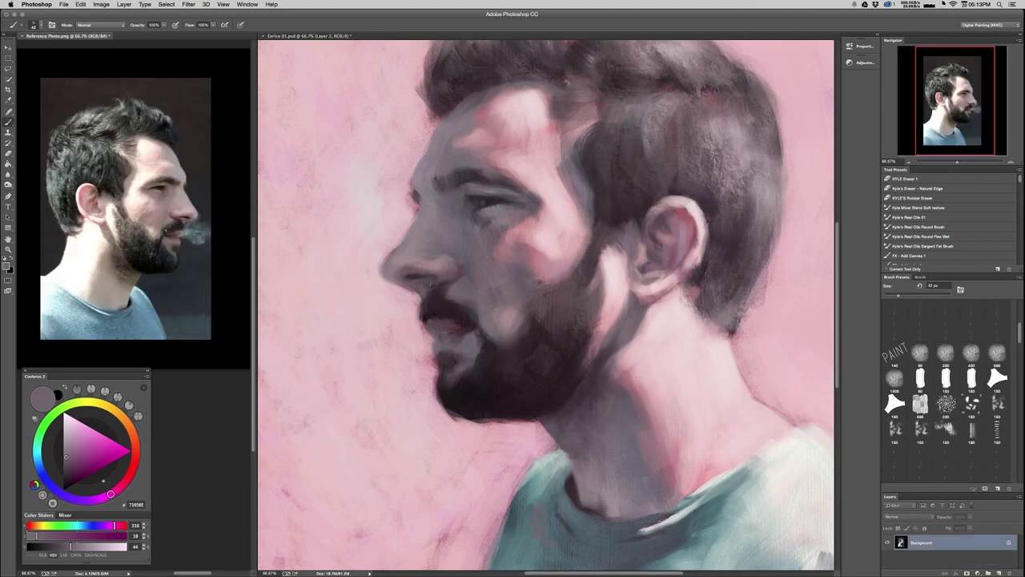
key(ctrl+Tab)
key(super+z)
key(ctrl+Tab)
key(F2)
key(ctrl+Tab)
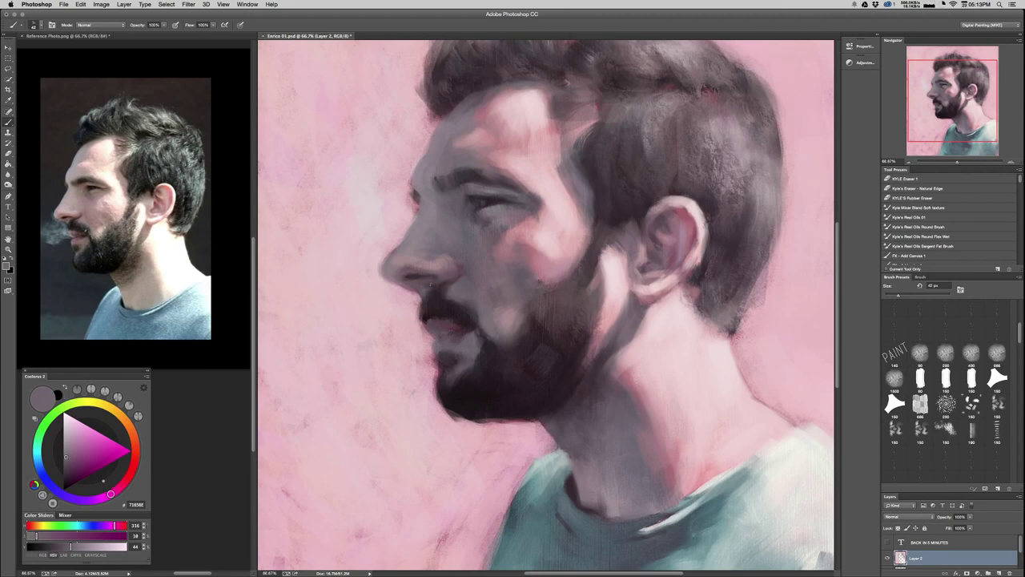
Model the nostril wing and adjoining cheek with sampled plum, grey-mauve and dusty pink tones.
alt+click(466, 271)
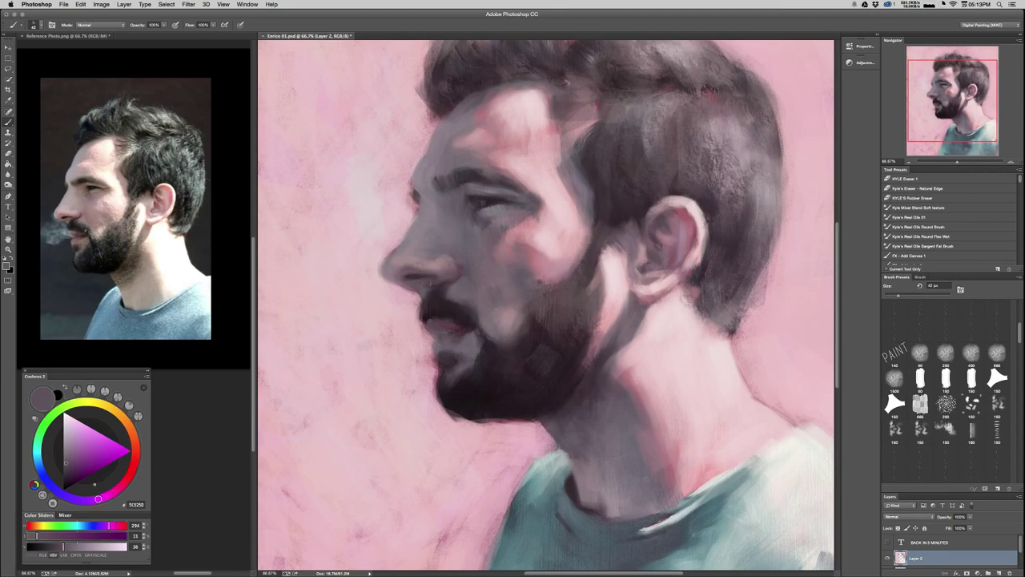
alt+click(462, 273)
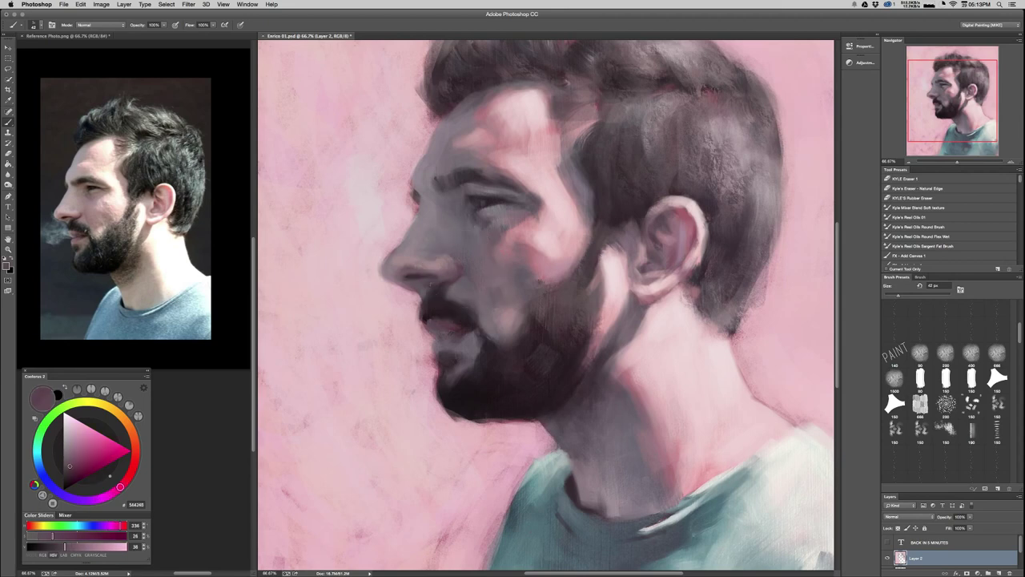
alt+click(430, 283)
alt+click(457, 246)
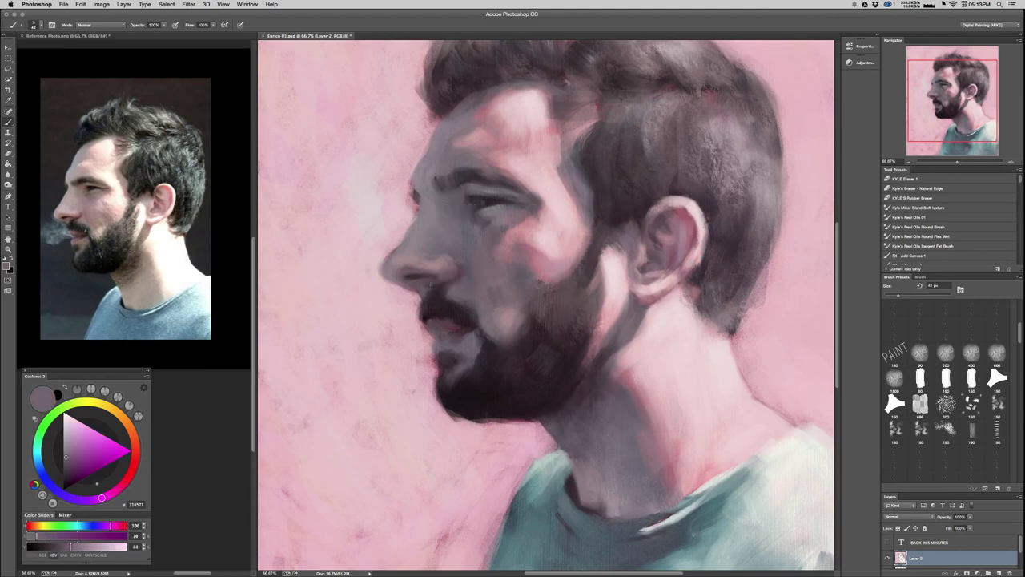
alt+click(457, 246)
drag(461, 246, 457, 246)
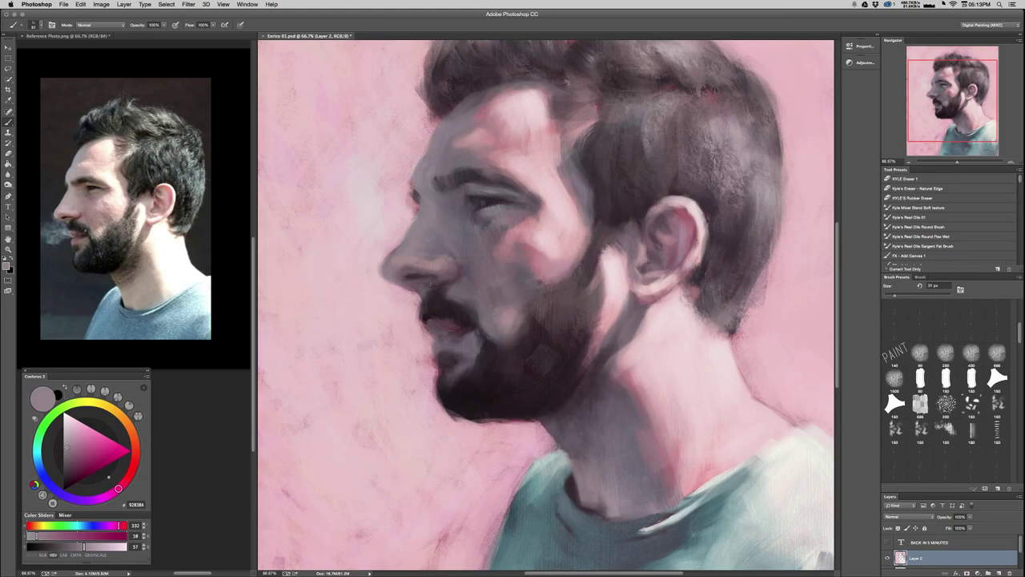
drag(460, 247, 470, 247)
alt+click(430, 284)
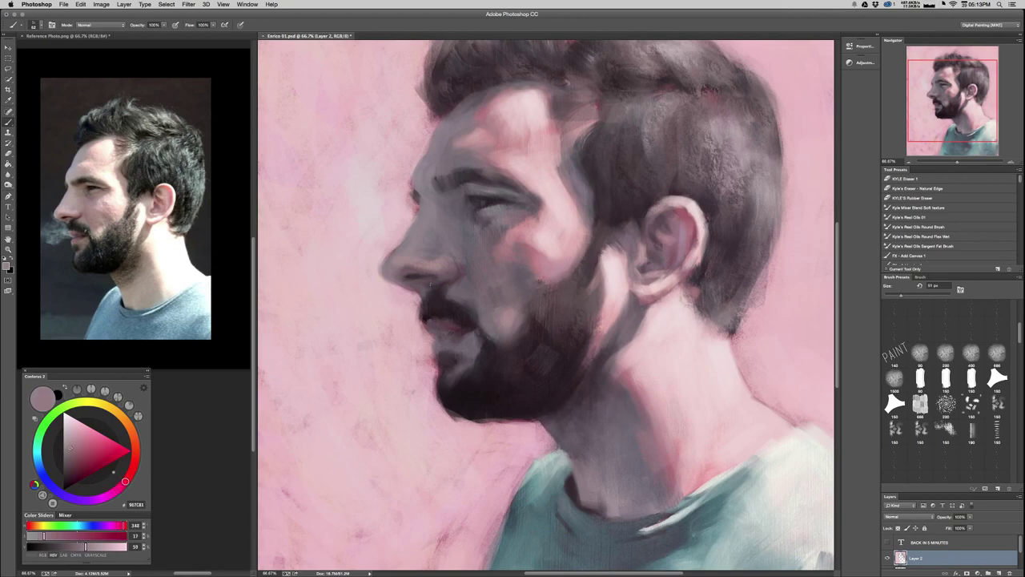
Switch to a different textured brush preset and blend sampled grey-mauve over the side of the nose and nostril wing.
key(period)
key(period)
key(period)
key(period)
key(period)
drag(463, 265, 446, 265)
alt+click(431, 282)
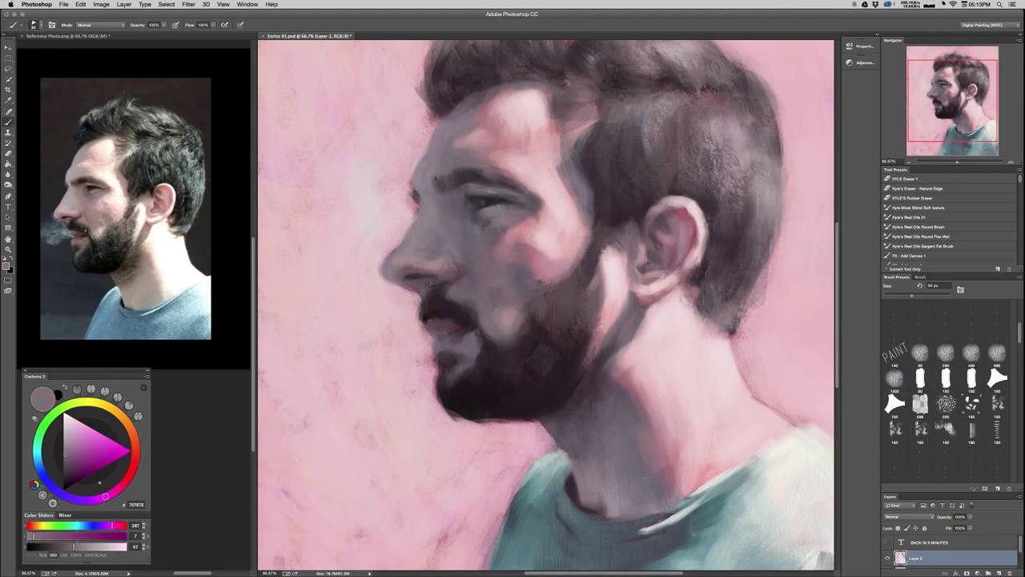
alt+click(431, 282)
Sample the nose's mauve, shift it to a lighter violet-grey, and paint along the edge of the nose bridge.
key(super+minus)
key(super+minus)
key(super+minus)
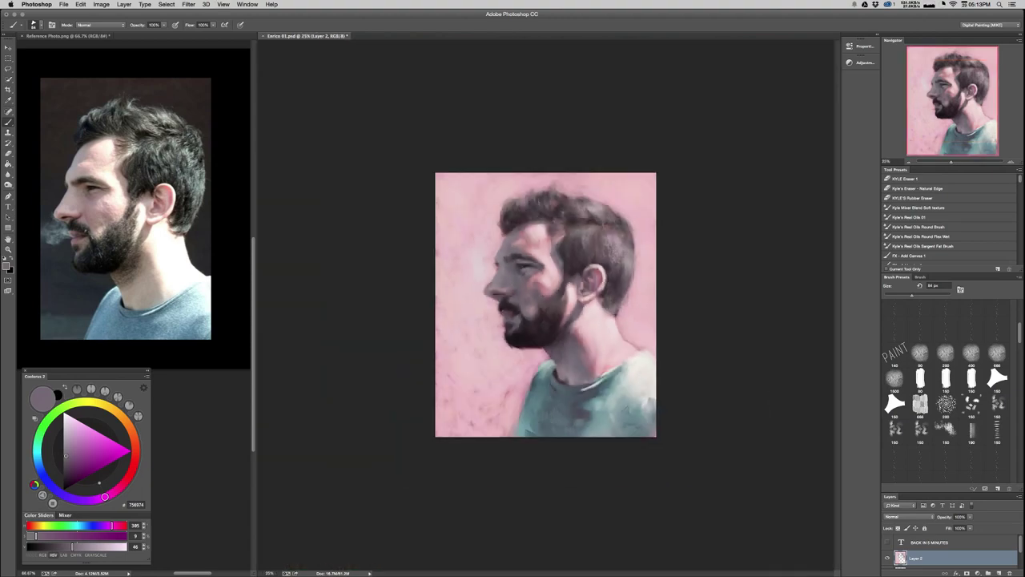
key(super+equal)
key(super+equal)
key(super+equal)
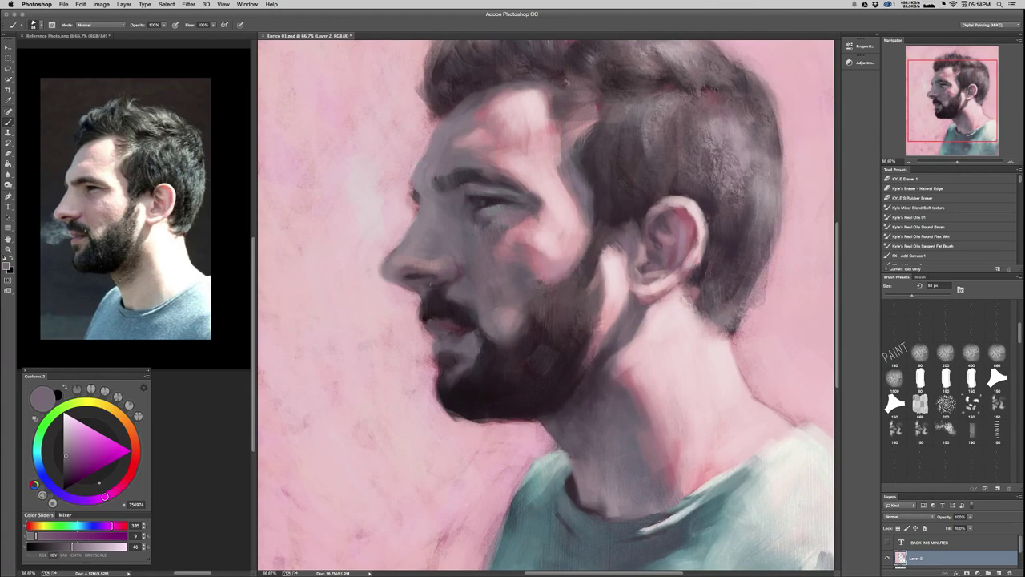
alt+click(424, 223)
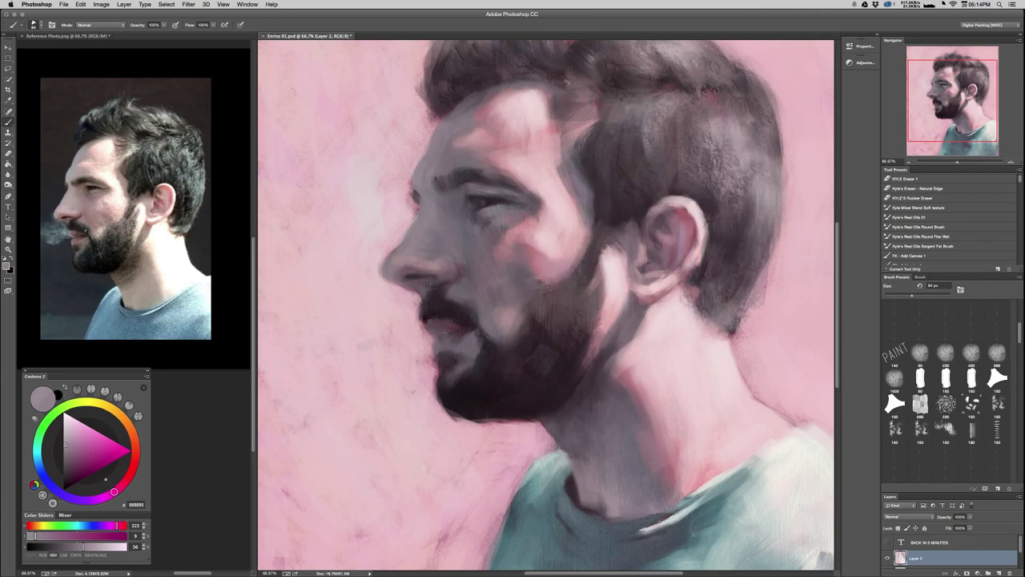
drag(114, 492, 97, 499)
drag(67, 444, 67, 442)
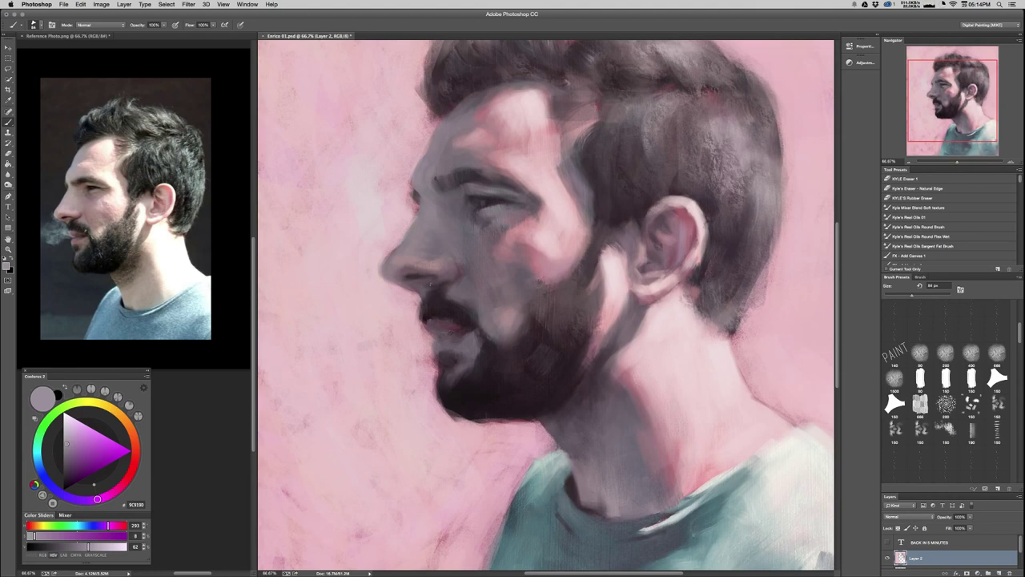
drag(407, 223, 399, 239)
Reduce the brush size and lighten the side of the nose with sampled mauves and a paler dusty pink.
alt+click(430, 284)
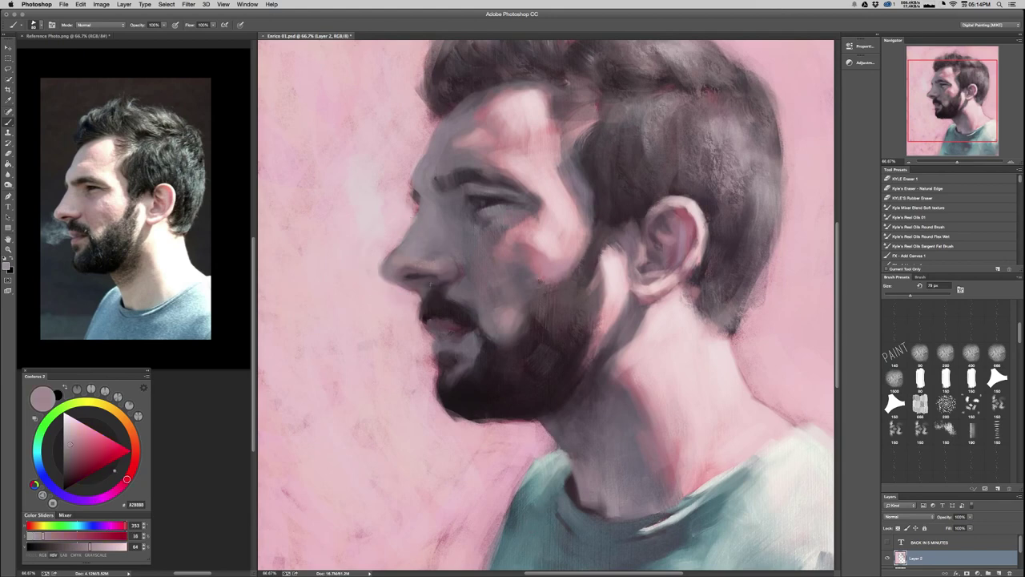
alt+click(412, 252)
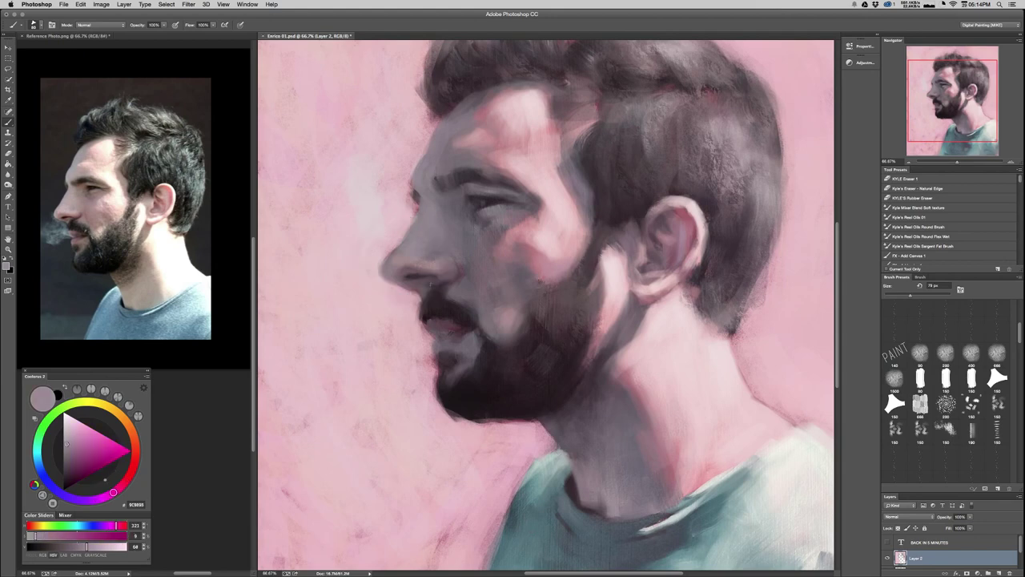
drag(433, 247, 437, 247)
alt+click(429, 268)
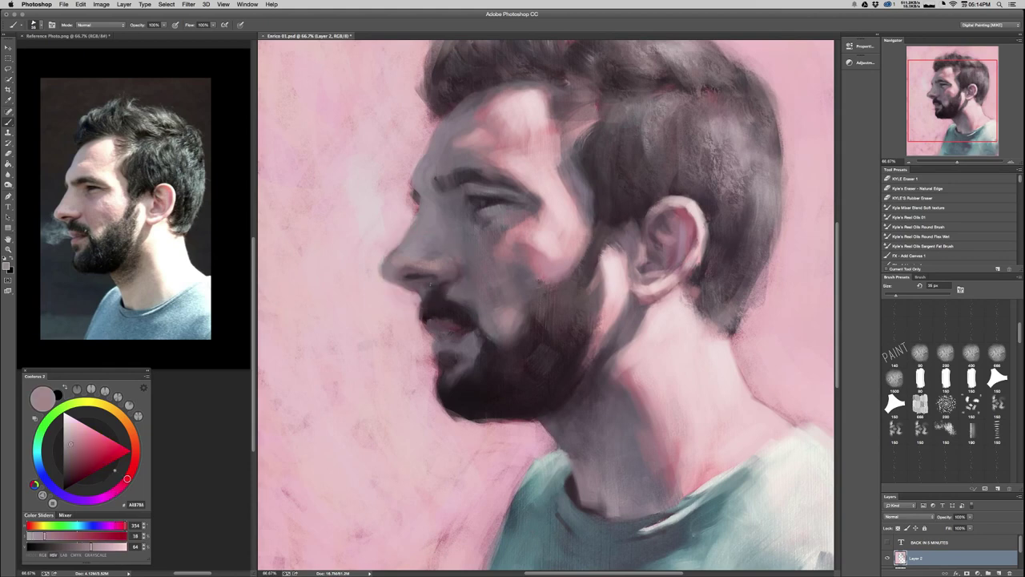
alt+click(430, 282)
drag(68, 443, 68, 440)
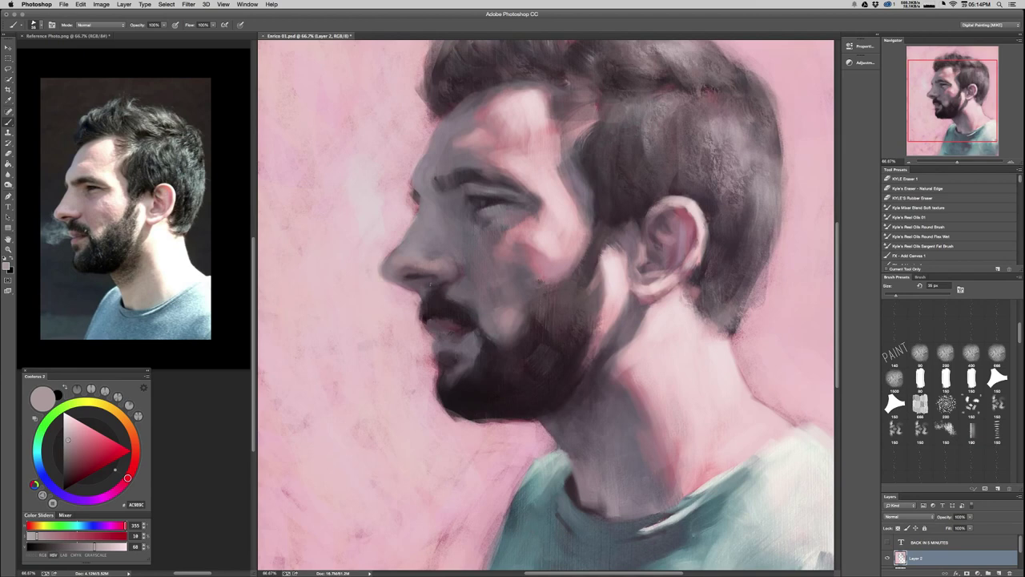
Refine the nose tip, underside and nostril with sampled background pink, mauve and dark plum.
alt+click(382, 295)
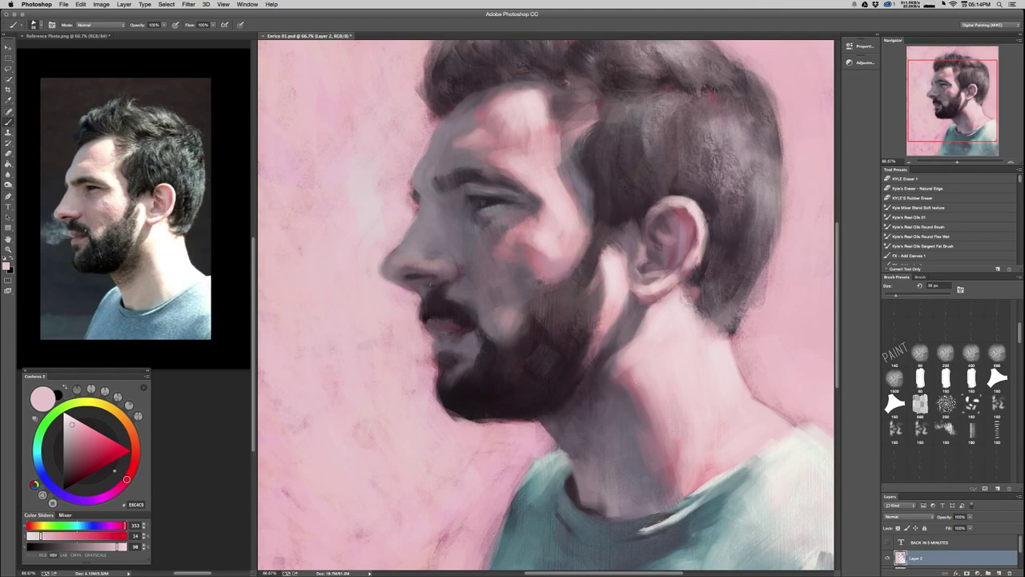
alt+click(430, 284)
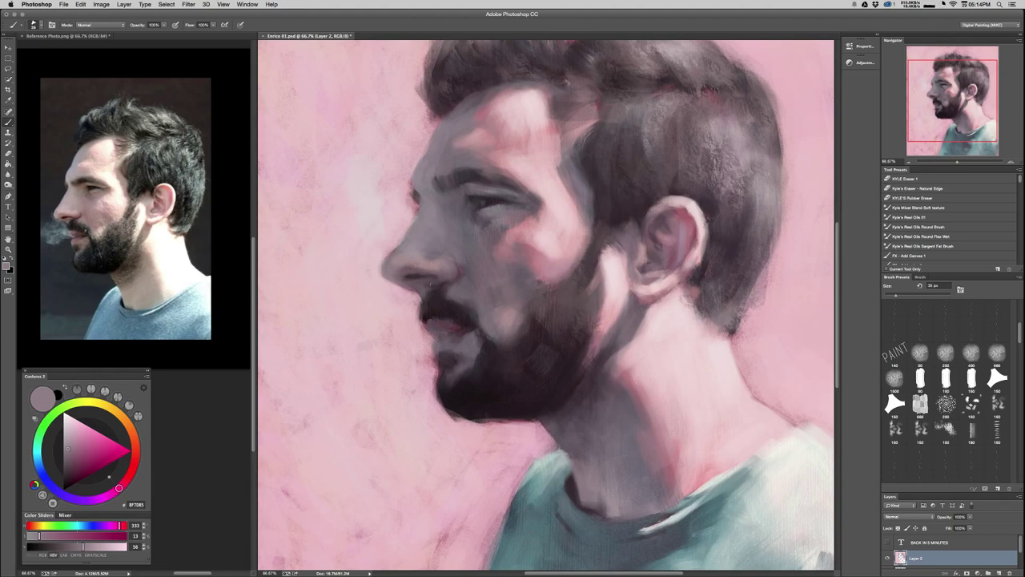
alt+click(396, 280)
alt+click(432, 294)
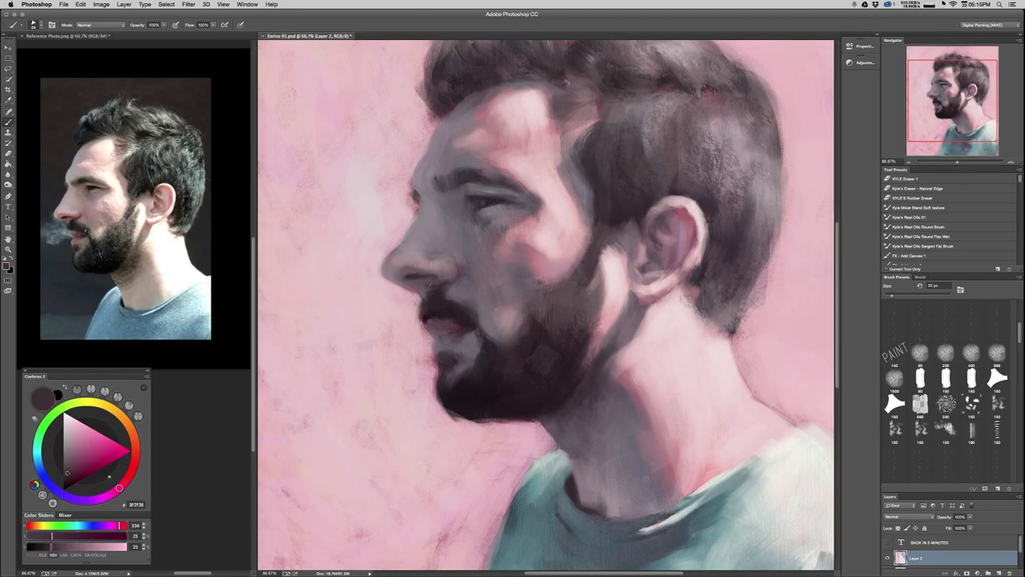
alt+click(435, 278)
drag(440, 283, 441, 282)
alt+click(430, 285)
alt+click(430, 284)
Deepen the nostril and the shadow beneath the nose with sampled dark plums.
key(super+minus)
key(super+minus)
key(super+minus)
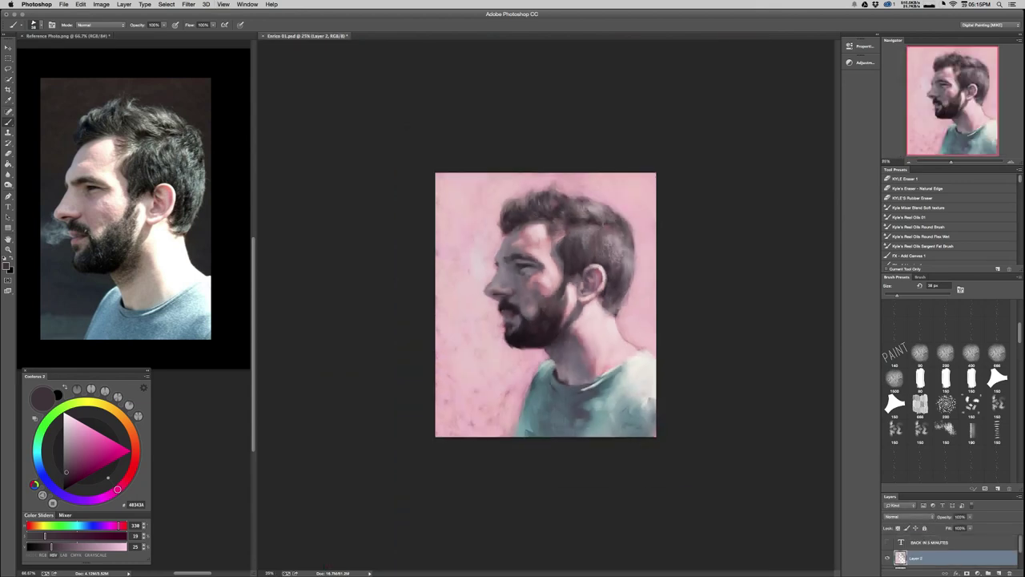
key(z)
key(super+plus)
key(super+plus)
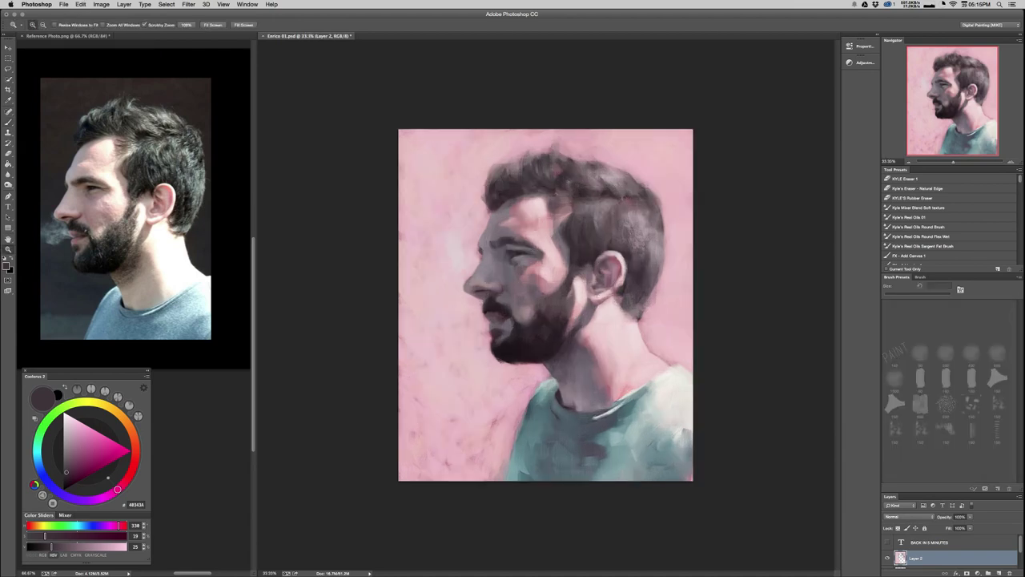
click(486, 299)
click(486, 299)
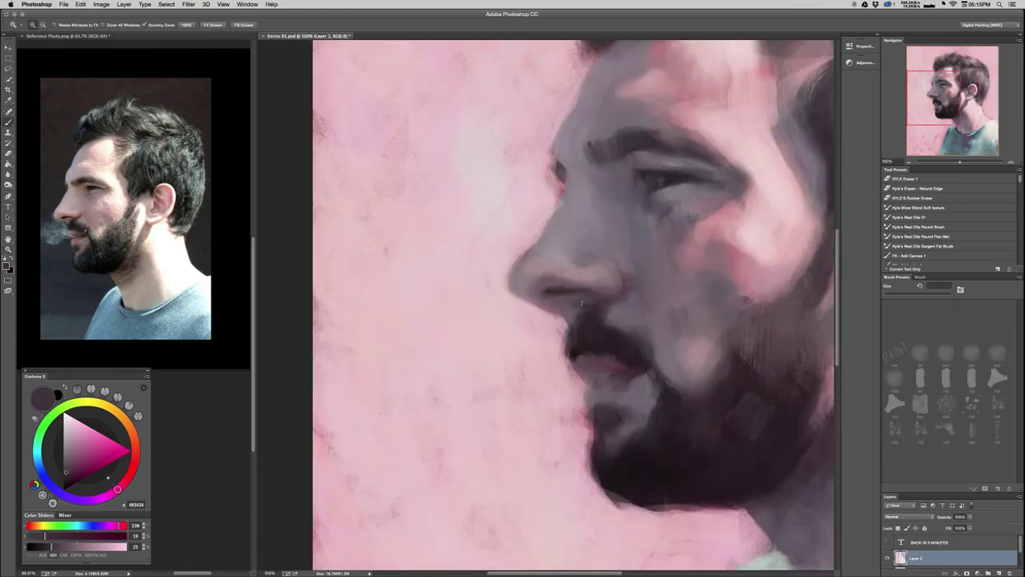
key(b)
alt+click(573, 308)
drag(573, 307, 582, 303)
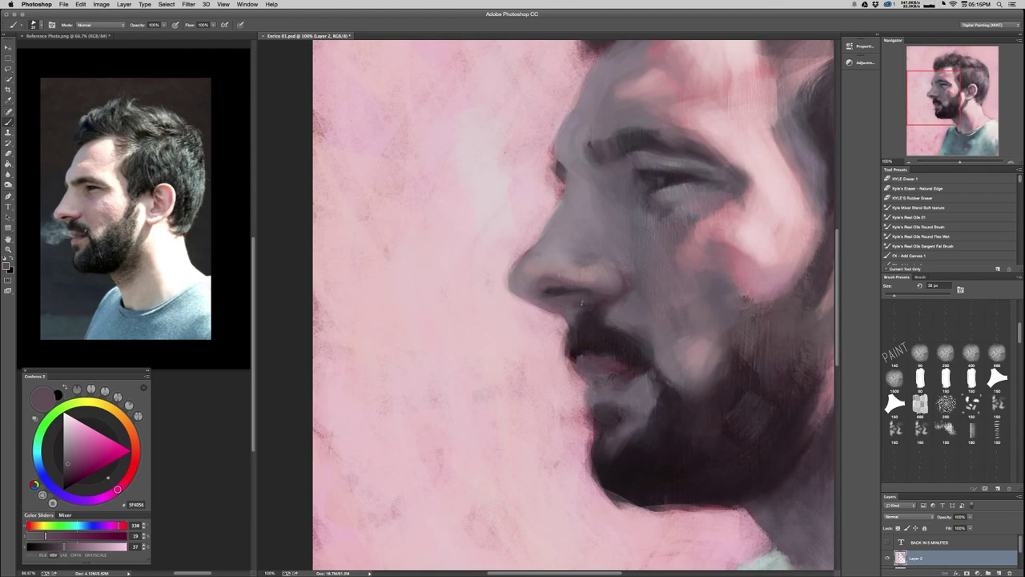
alt+click(593, 304)
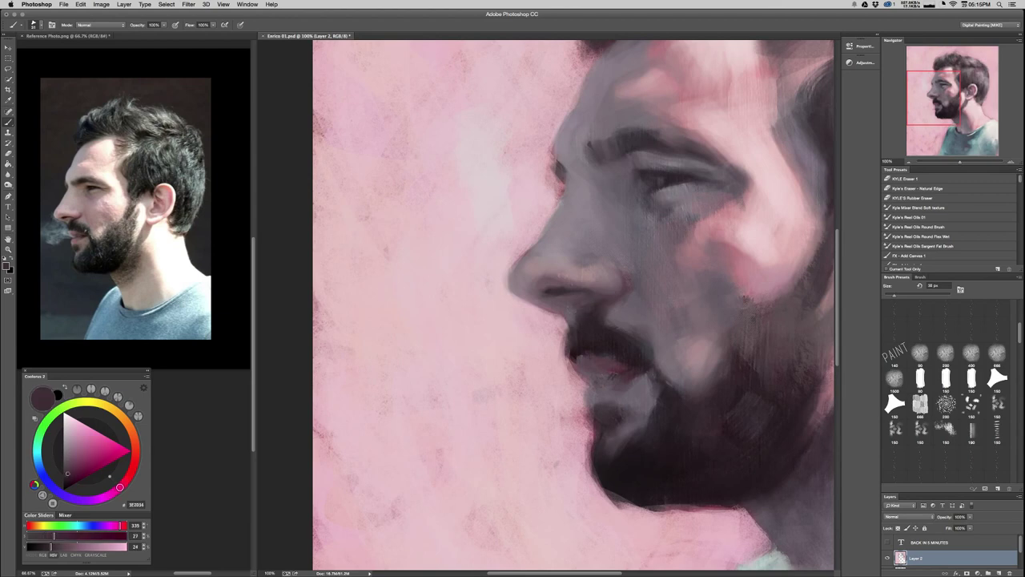
Refine the moustache beneath the nose with sampled dark plums, reducing the brush to about 28 px.
alt+click(594, 315)
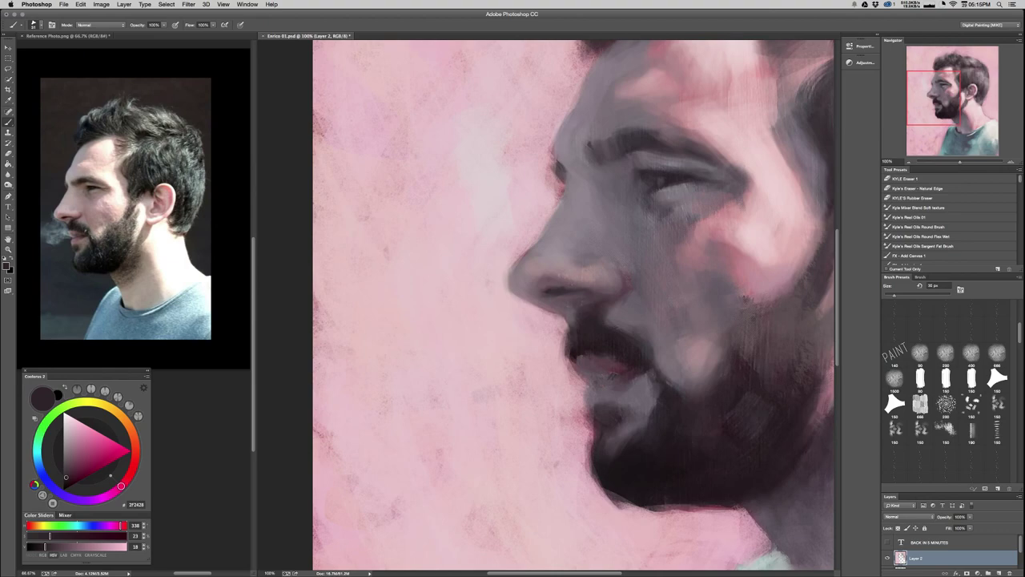
key(super+minus)
key(super+minus)
key(super+minus)
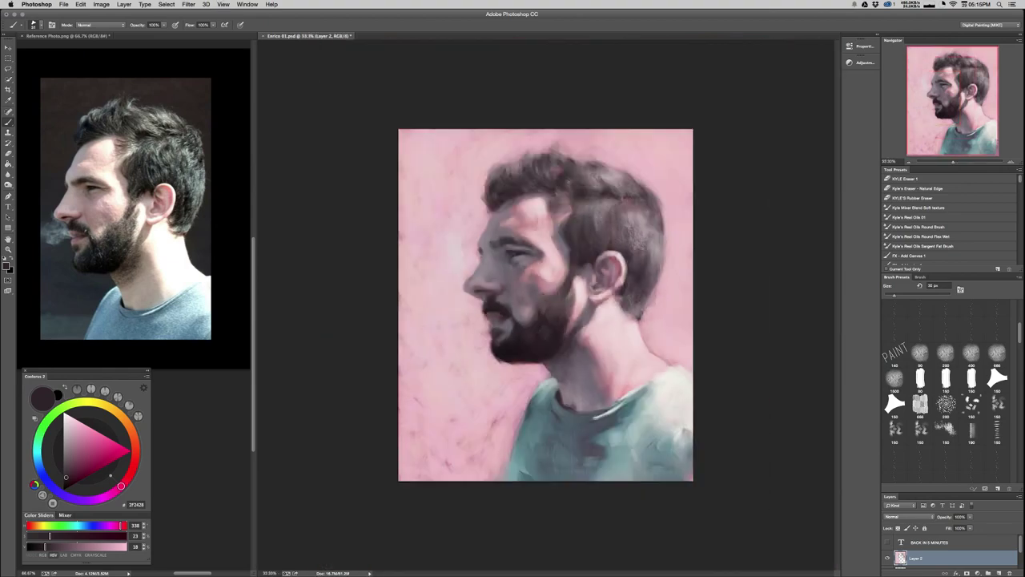
key(super+plus)
key(super+plus)
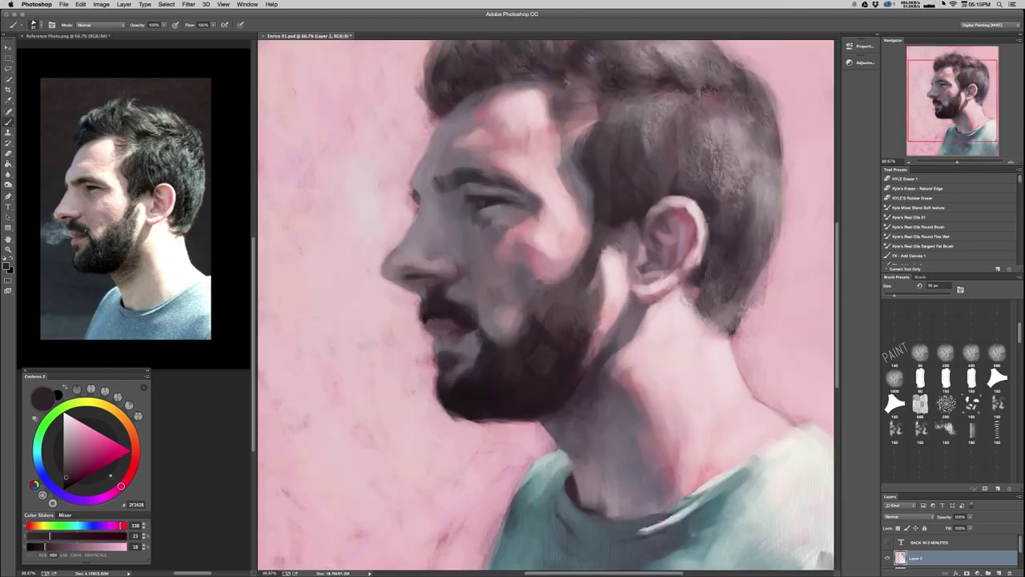
alt+click(441, 287)
alt+click(438, 298)
alt+click(430, 312)
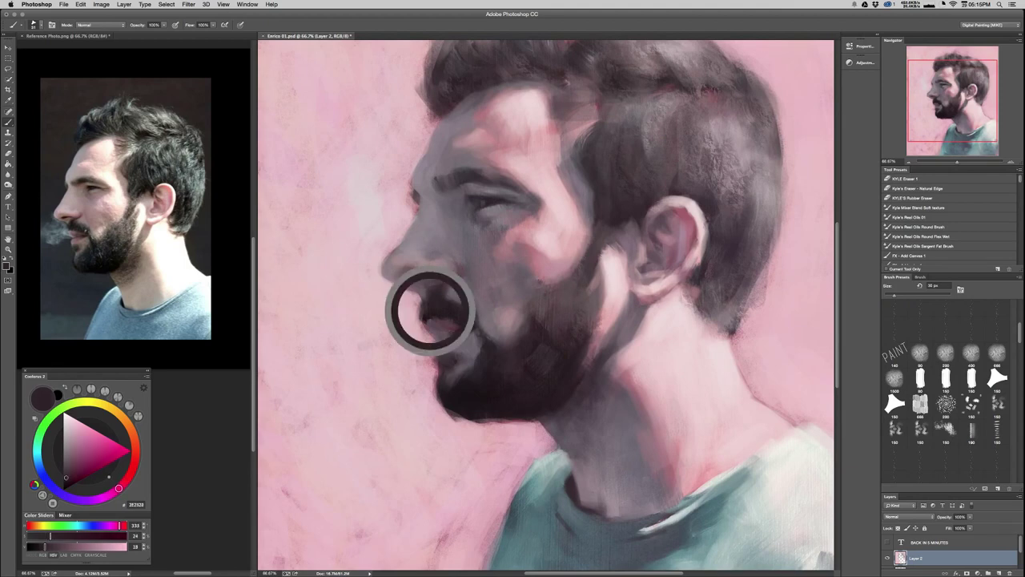
ctrl+alt+drag(434, 293, 429, 293)
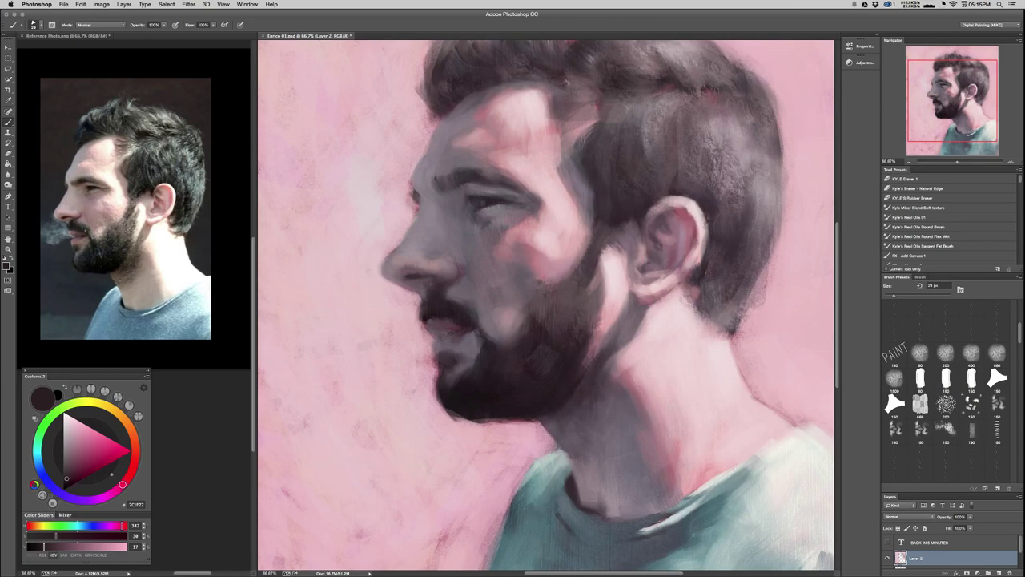
Soften the nostril, nose underside and upper lip edge with sampled mauves and dark plum, using a 17 px brush.
alt+click(424, 274)
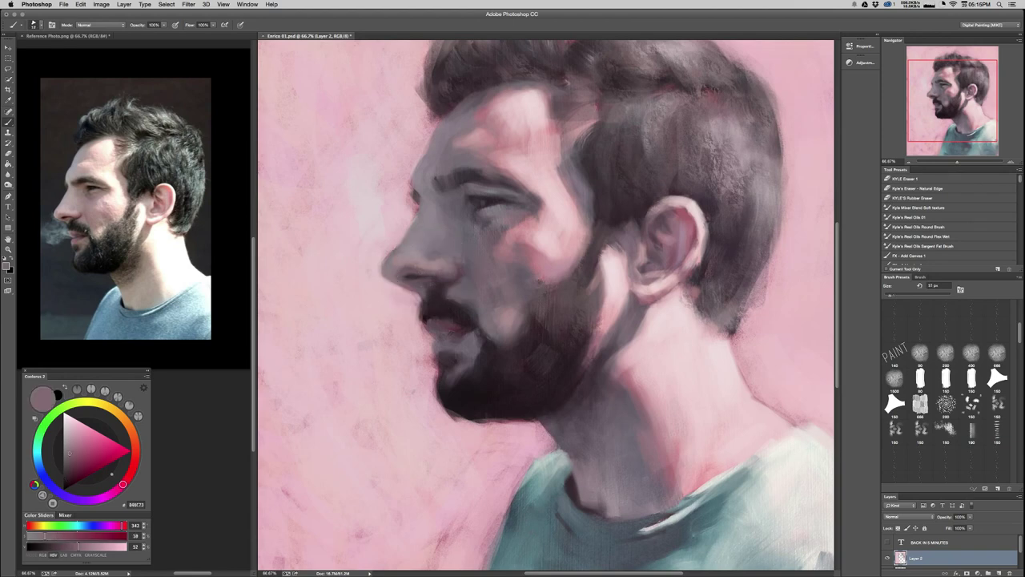
alt+click(424, 277)
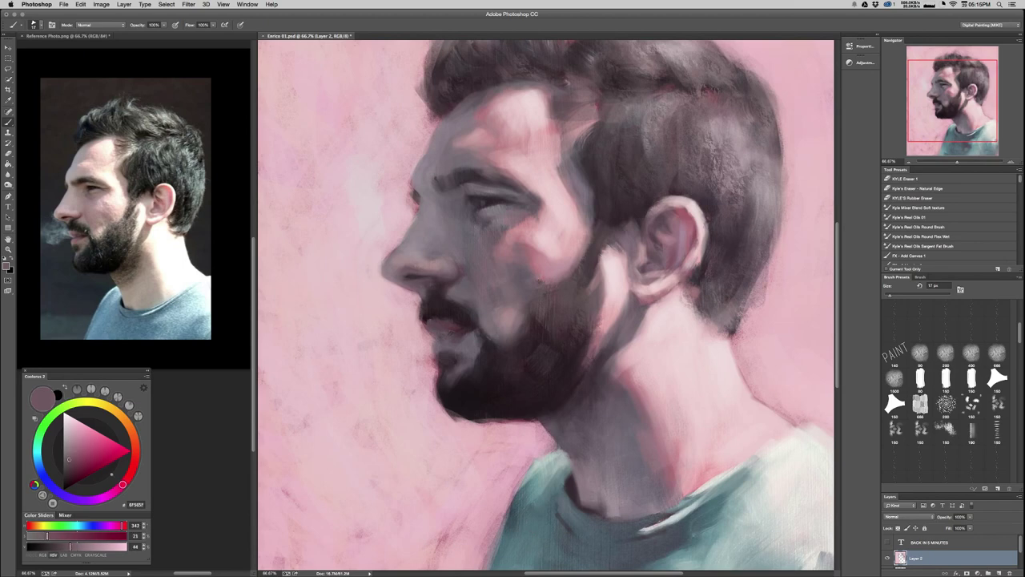
alt+click(427, 288)
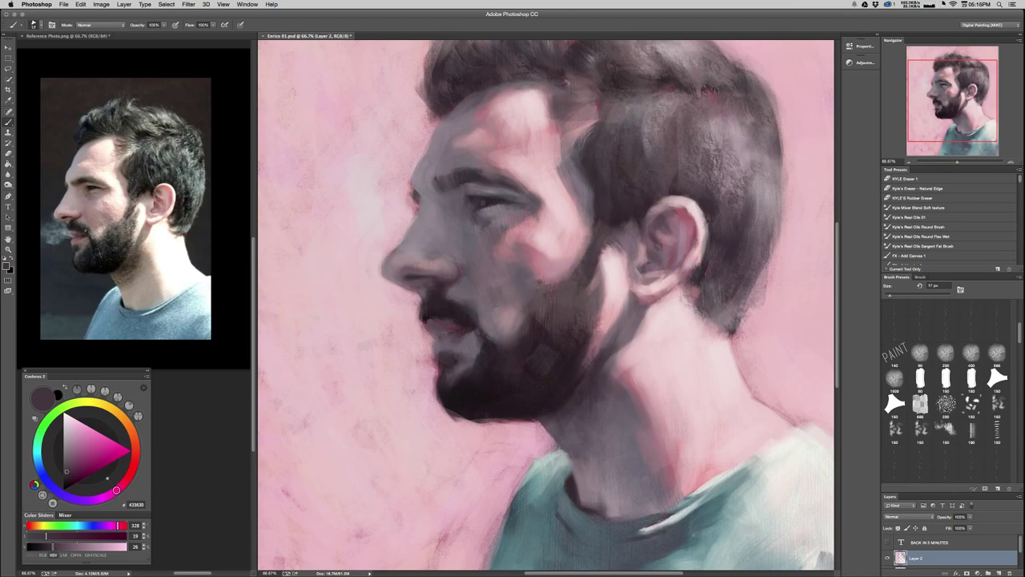
alt+click(424, 284)
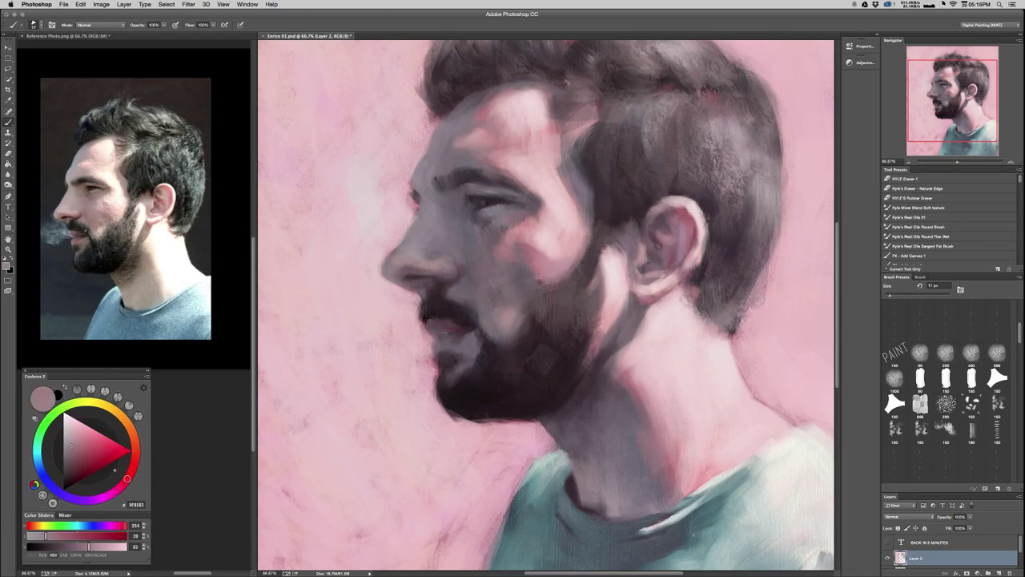
alt+click(437, 322)
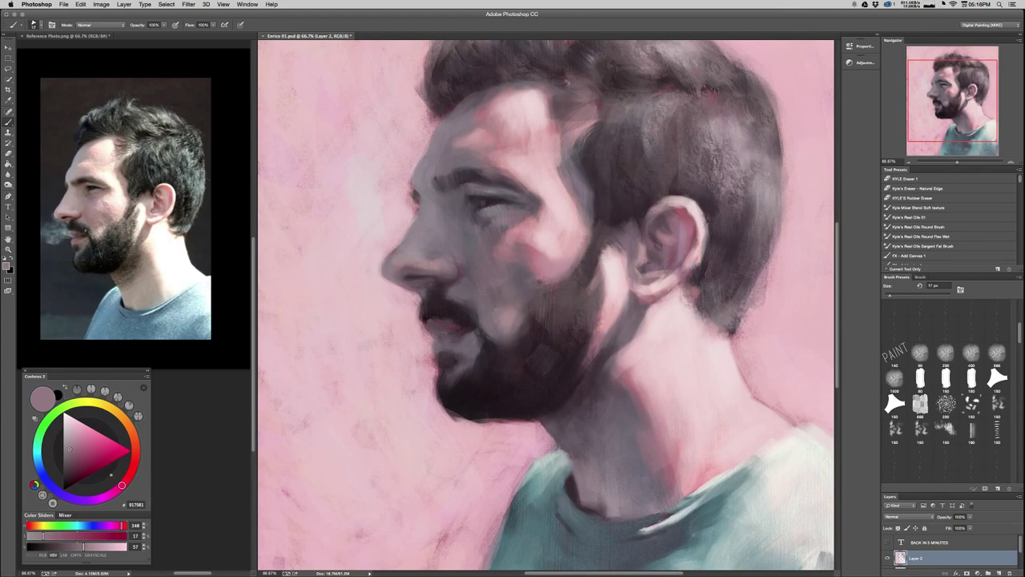
Examine the whole portrait at reduced size to judge the nose and moustache.
key(super+minus)
key(super+minus)
key(super+minus)
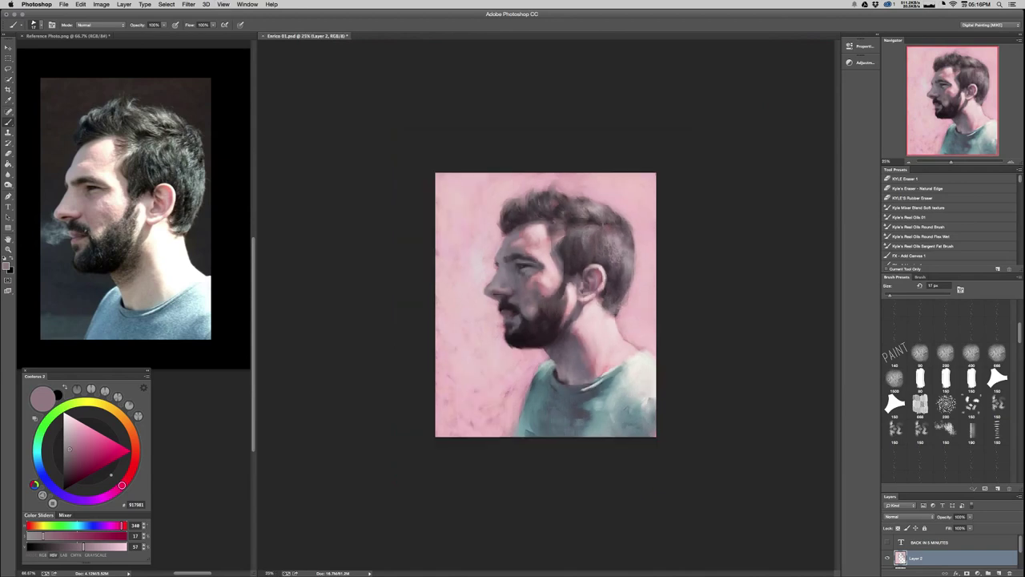
key(super+minus)
key(super+plus)
key(super+plus)
key(super+plus)
key(super+plus)
key(super+plus)
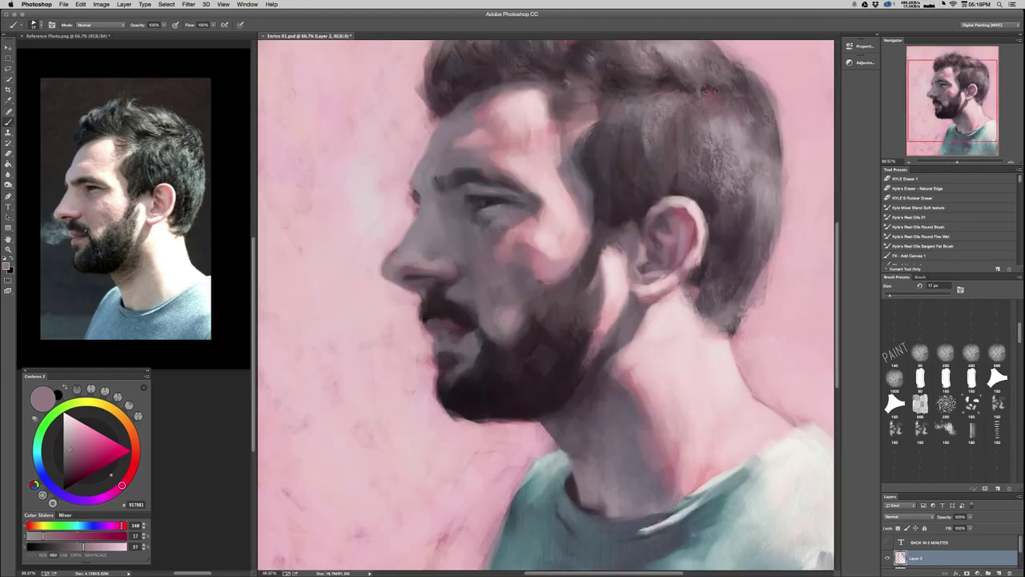
Model the nose tip and side with sampled mauves and dusty pinks, enlarging the brush for the pale grey above the nostril.
alt+click(401, 270)
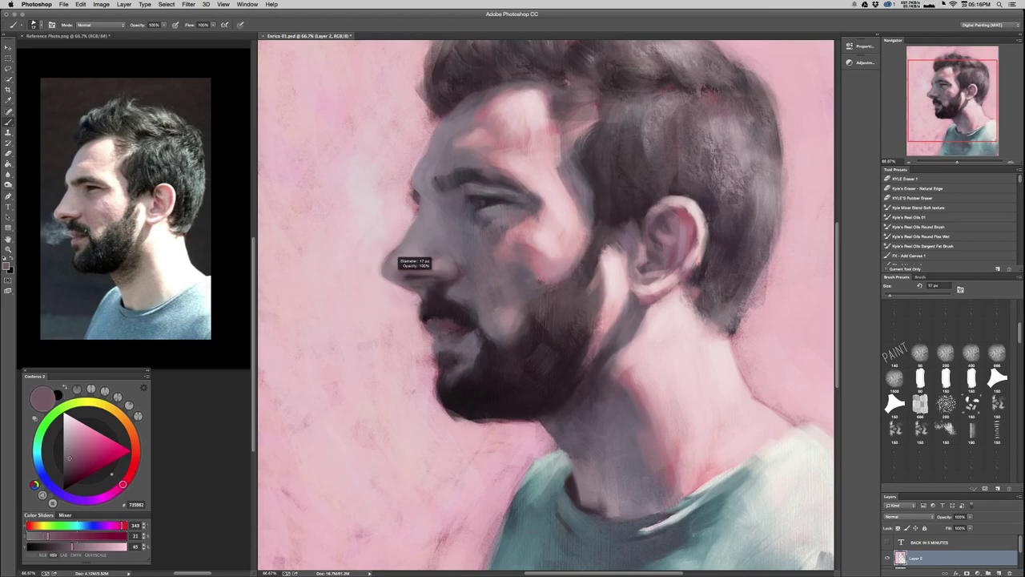
drag(394, 271, 393, 271)
alt+click(399, 260)
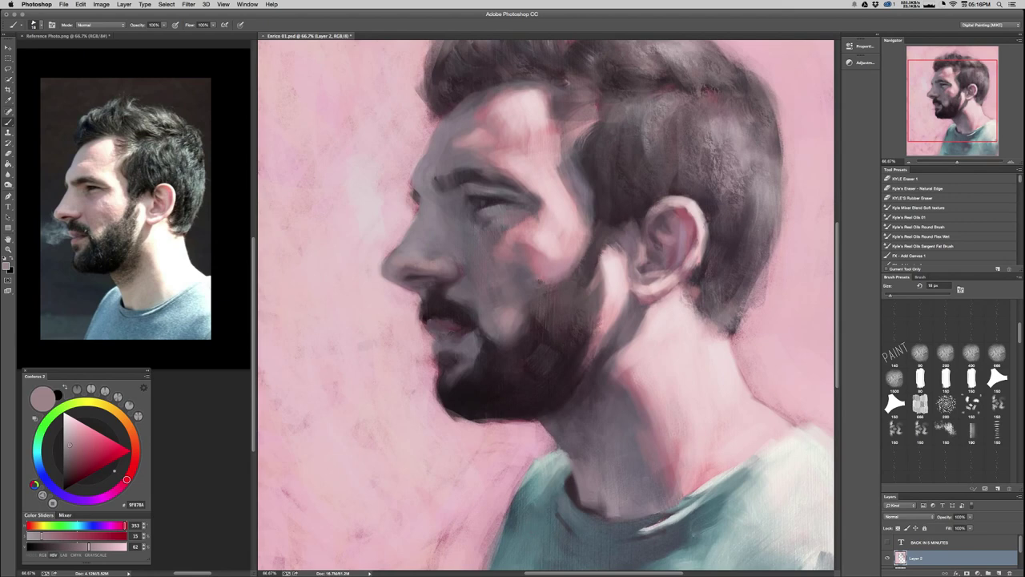
alt+click(408, 270)
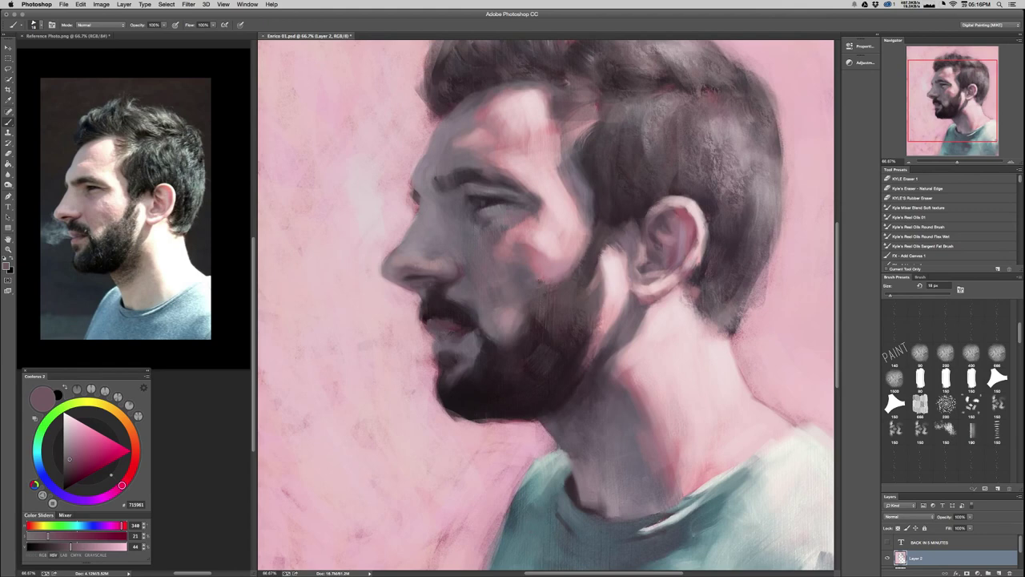
alt+click(402, 262)
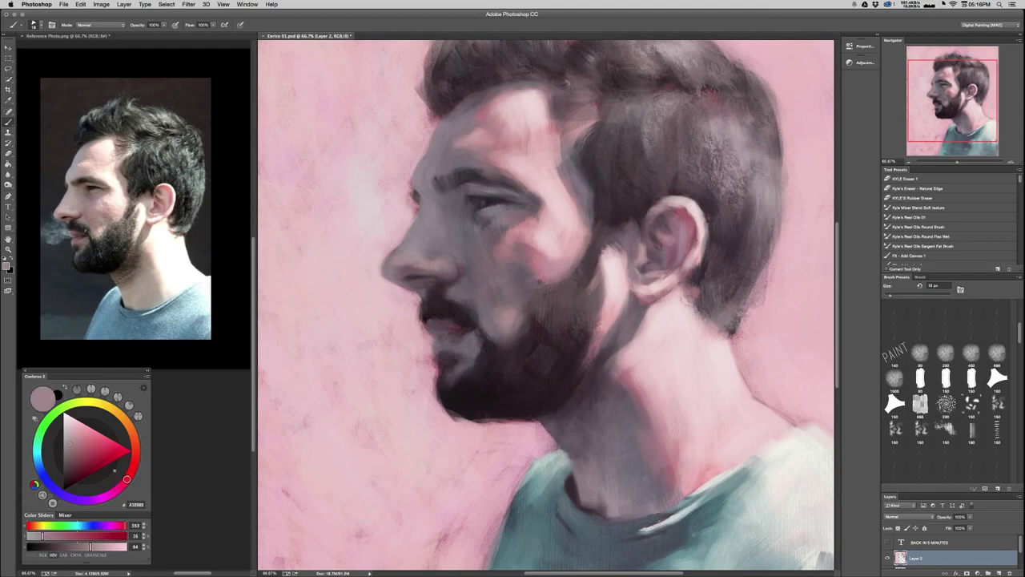
alt+click(418, 252)
drag(418, 250, 431, 250)
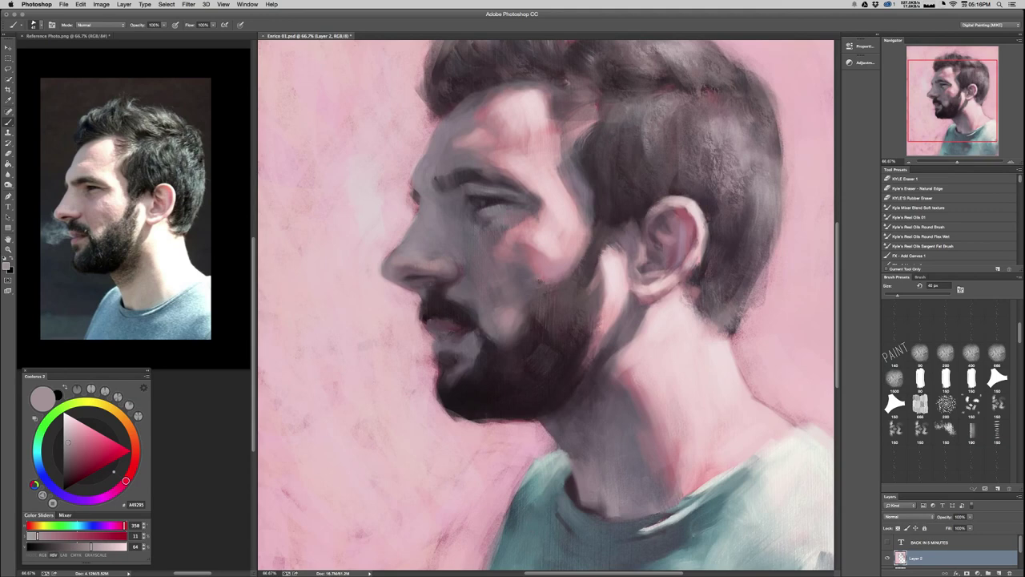
Deepen the moustache with sampled dark plum shifted to near-black, using a 17 px brush.
alt+click(435, 290)
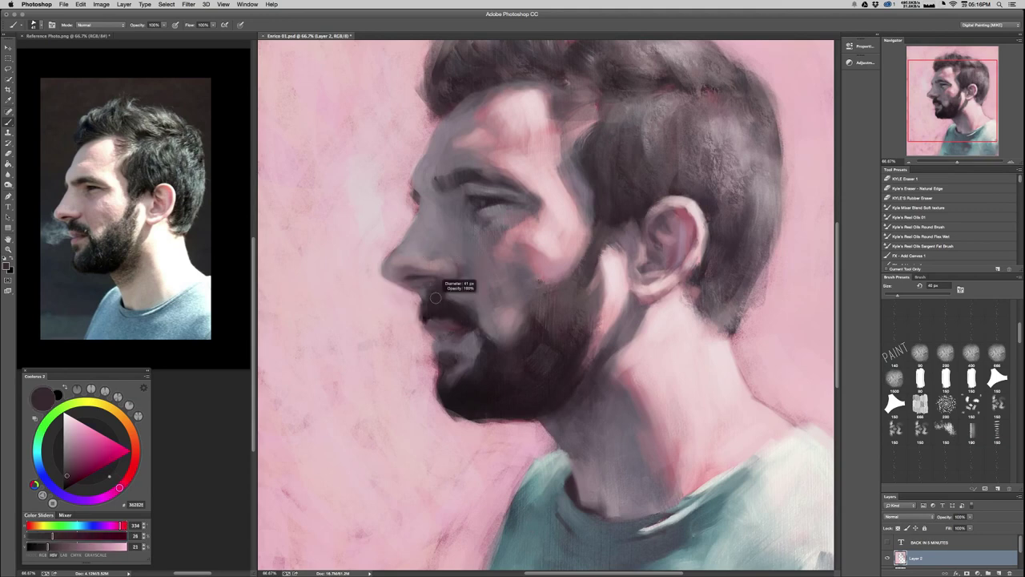
alt+click(432, 313)
drag(439, 285, 431, 285)
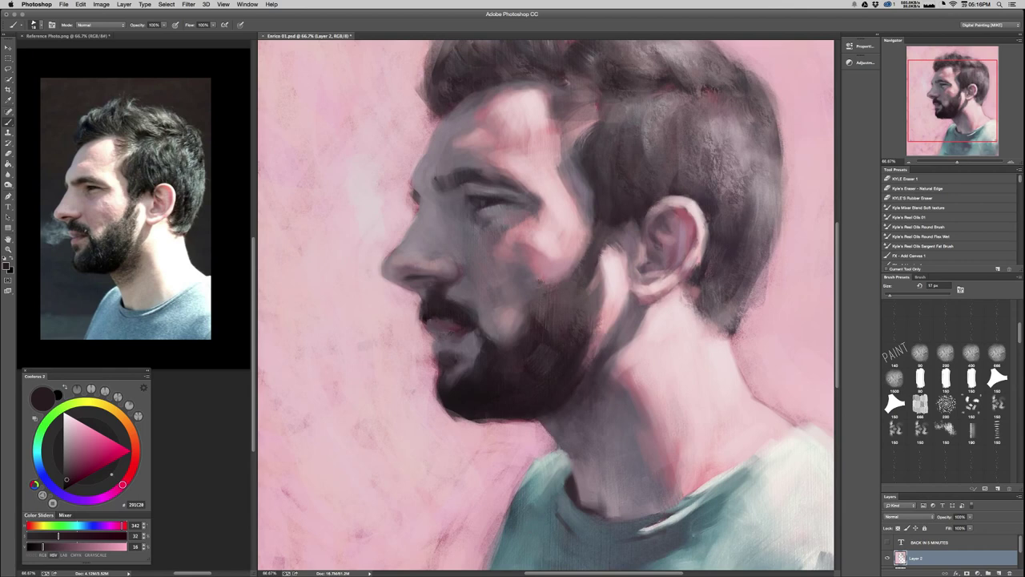
alt+click(425, 314)
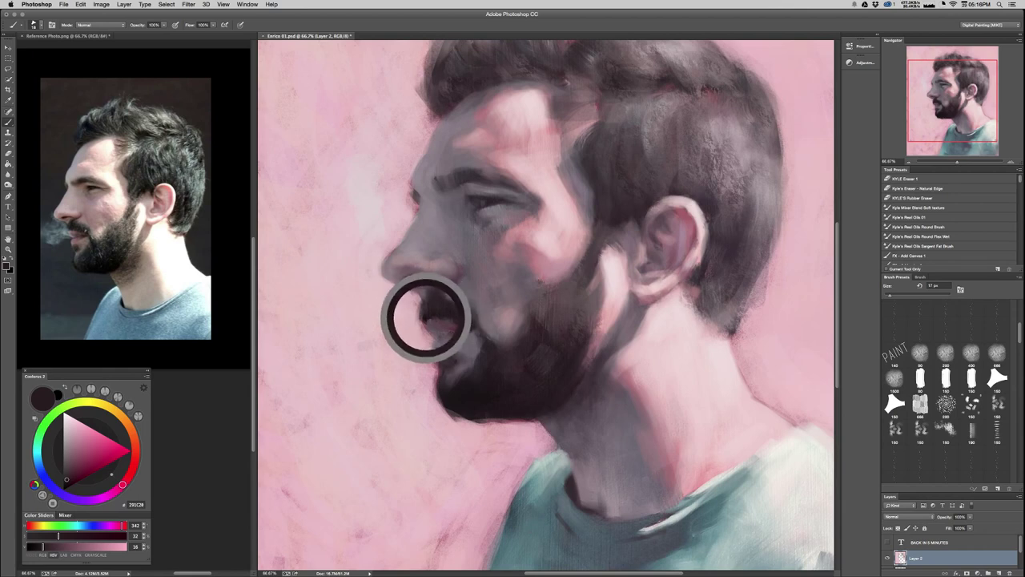
drag(68, 481, 67, 484)
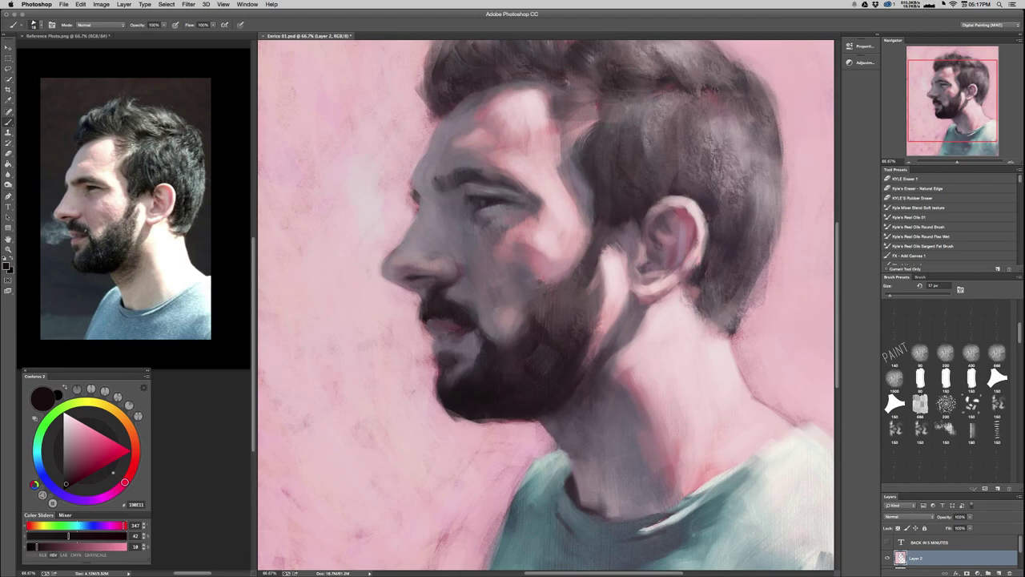
Touch up the eye with its sampled dark plum at about 27 px and compare the whole portrait with the reference photo.
alt+click(491, 201)
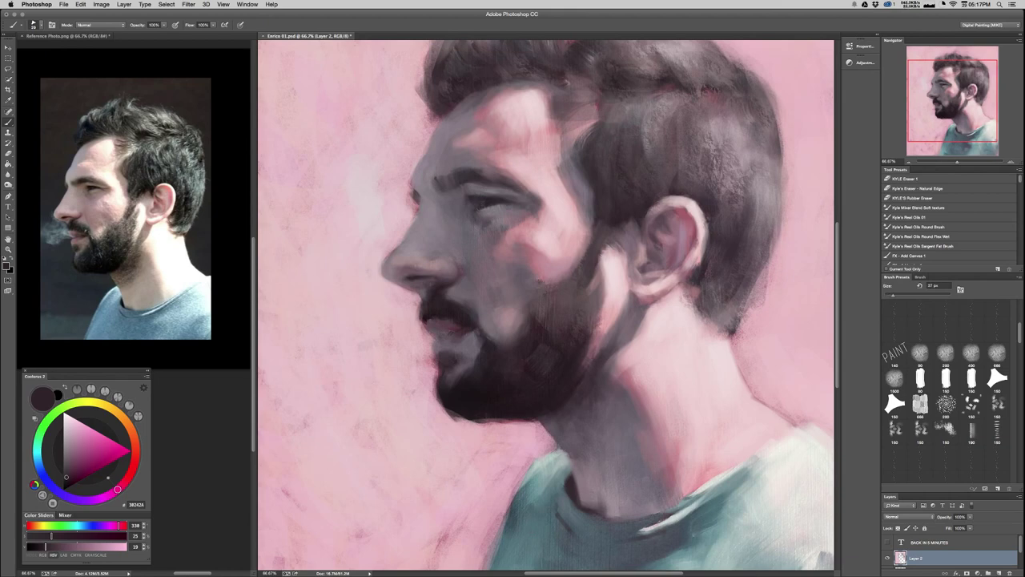
click(120, 205)
key(ctrl+Tab)
key(ctrl+minus)
key(ctrl+minus)
key(ctrl+minus)
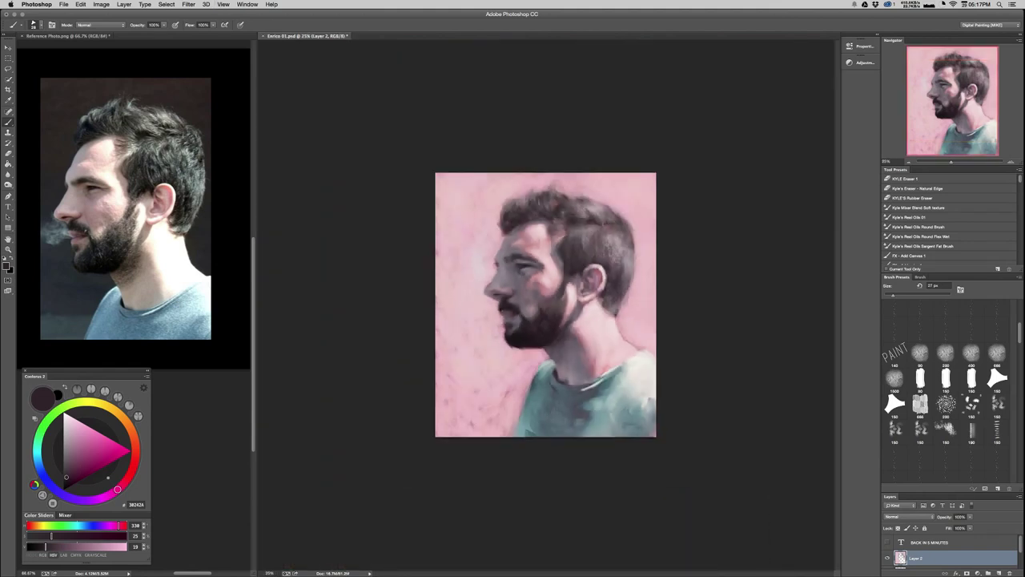
key(ctrl+plus)
key(ctrl+plus)
key(ctrl+plus)
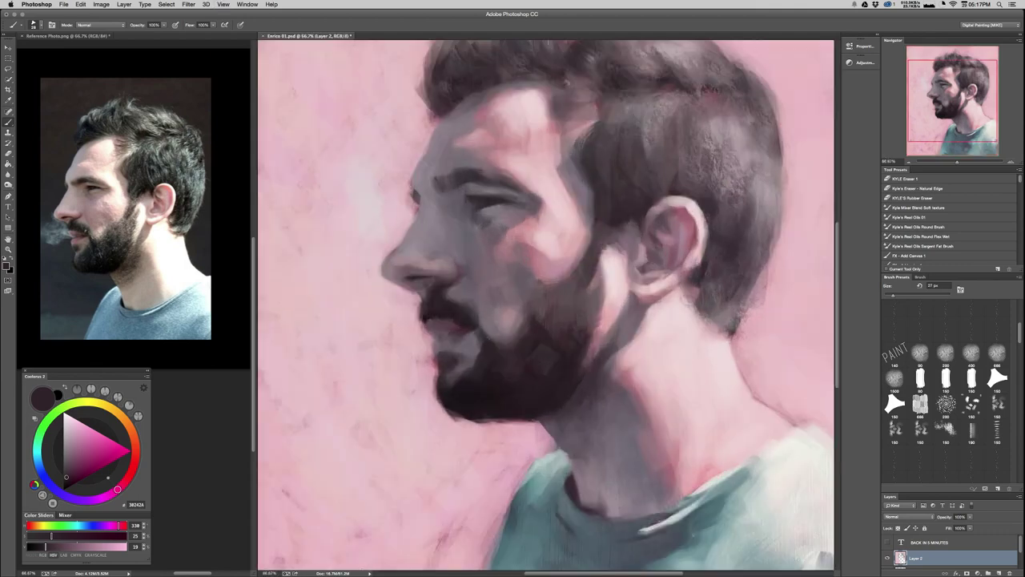
Rework the lips and the corner of the mouth with sampled dark mauves and violet-grey, adjusting the brush size.
alt+click(458, 333)
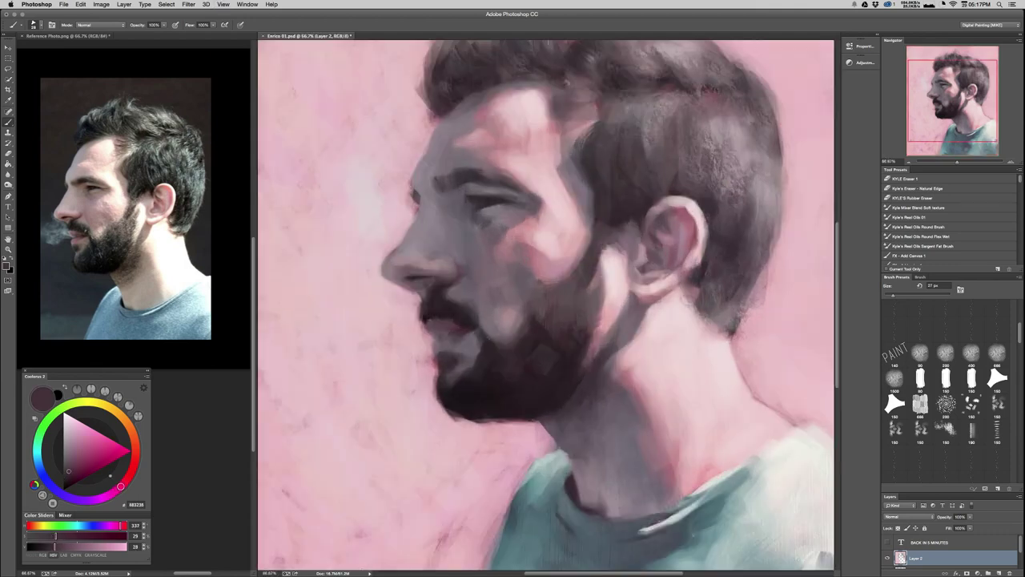
drag(434, 337, 471, 327)
alt+click(464, 332)
alt+click(471, 343)
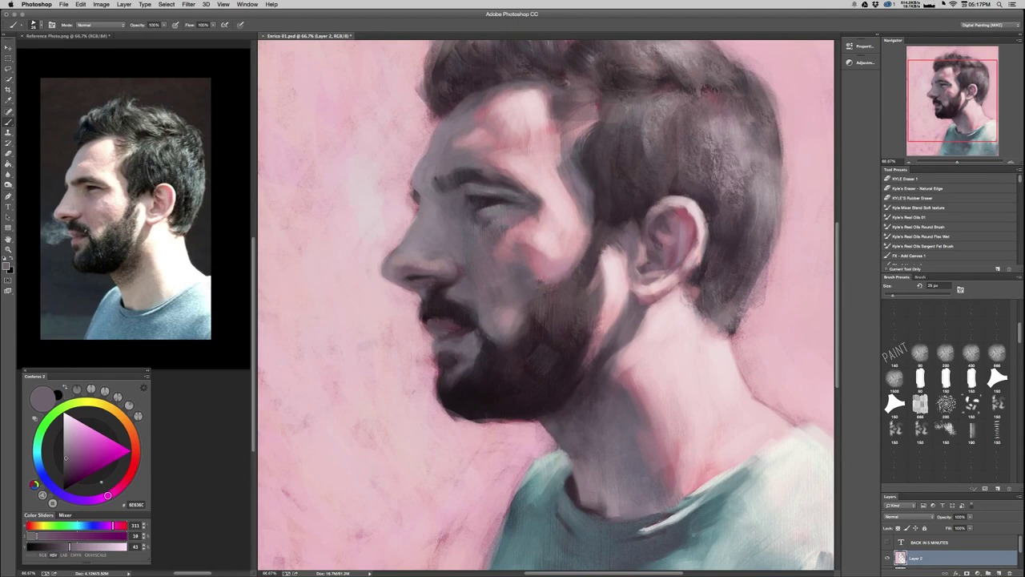
alt+click(461, 334)
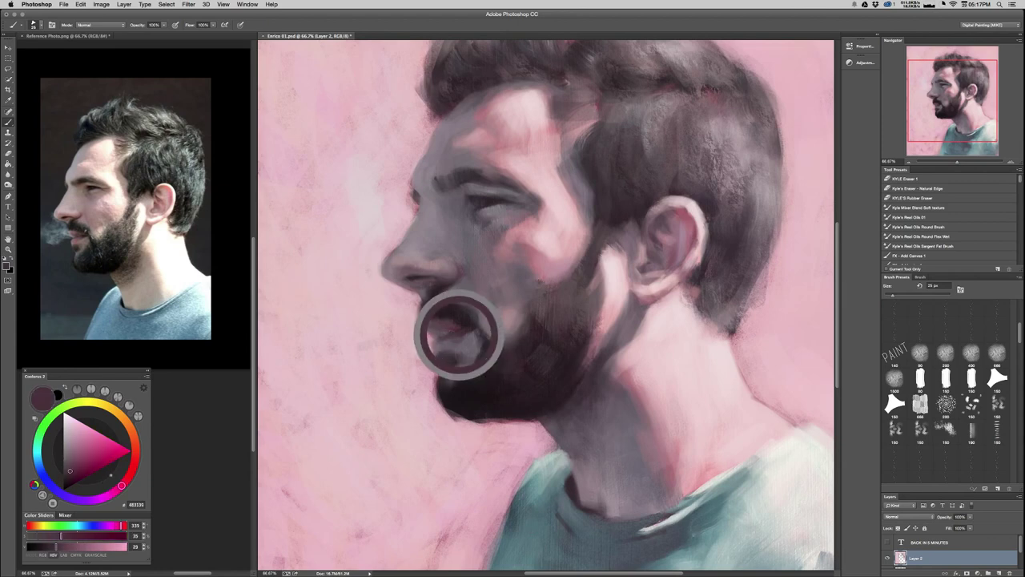
alt+click(450, 341)
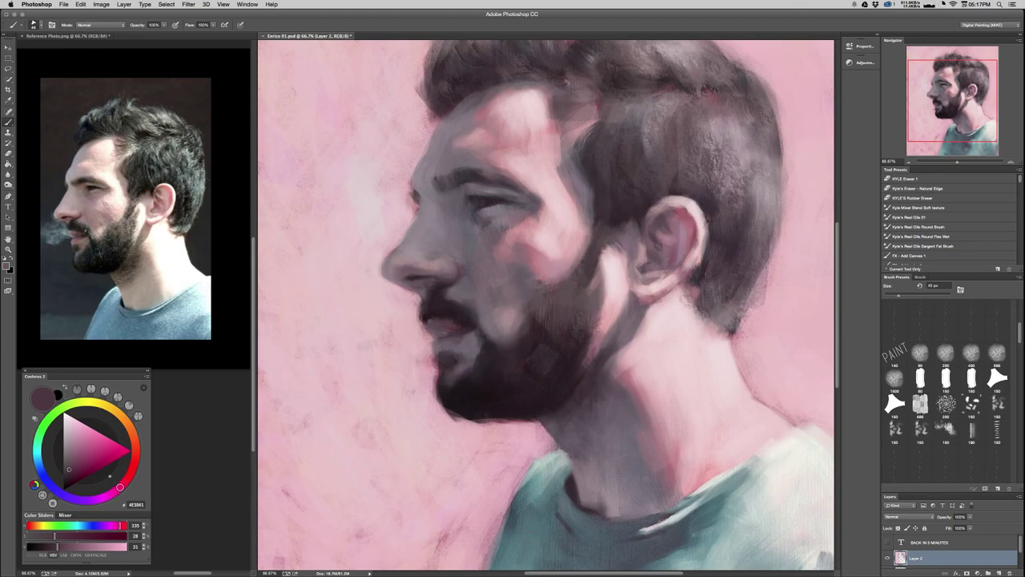
drag(460, 340, 451, 340)
alt+click(465, 332)
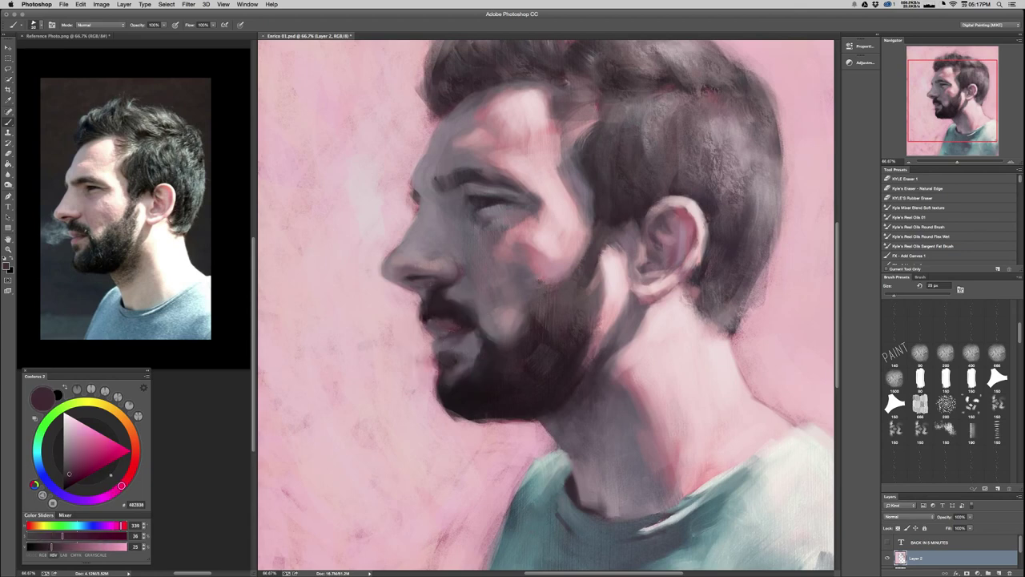
Compare the whole portrait with the reference photo at reduced size, checking the reworked mouth and overall values.
key(super+minus)
key(super+minus)
key(super+minus)
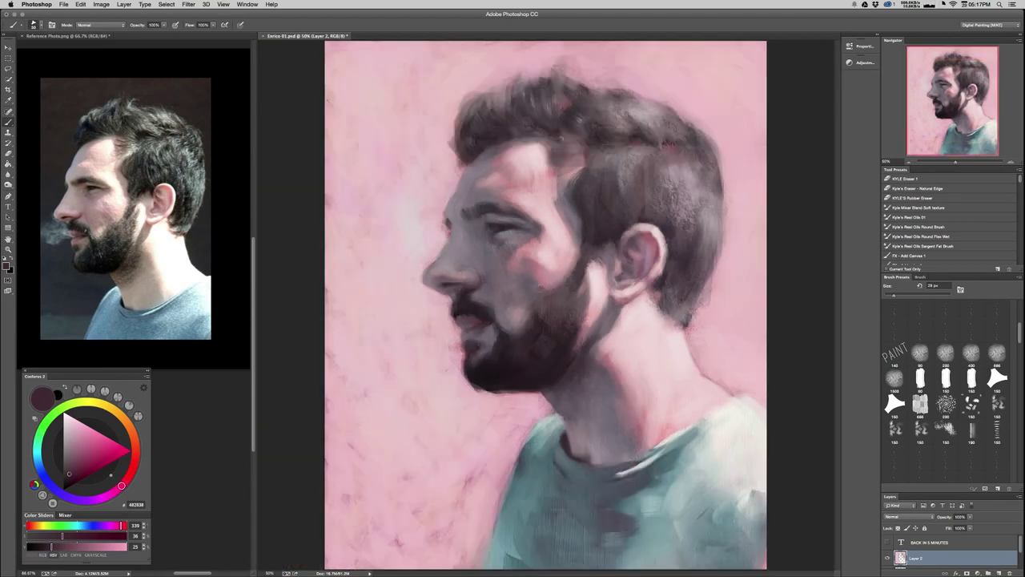
key(super+minus)
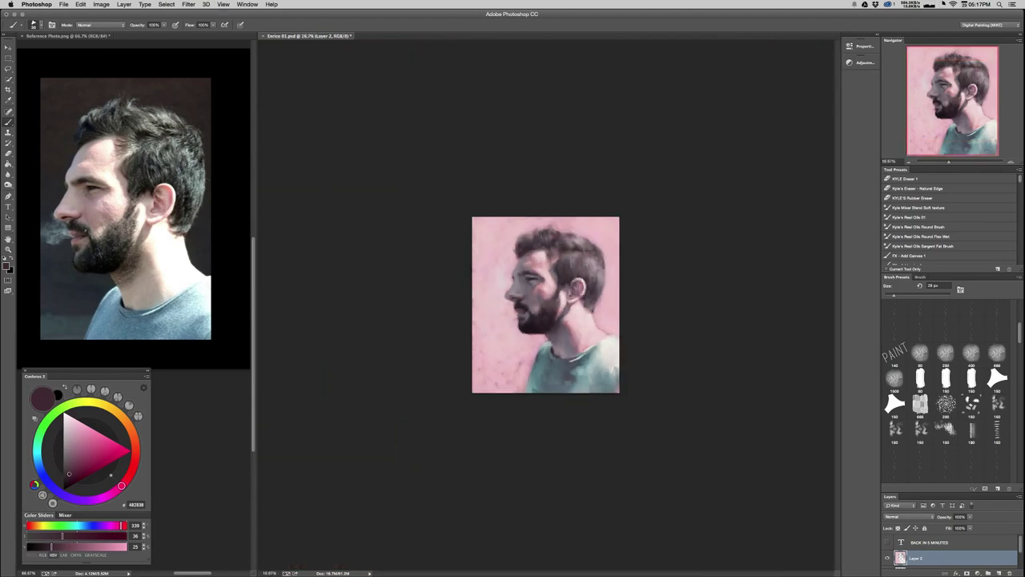
key(super+plus)
key(super+plus)
key(super+plus)
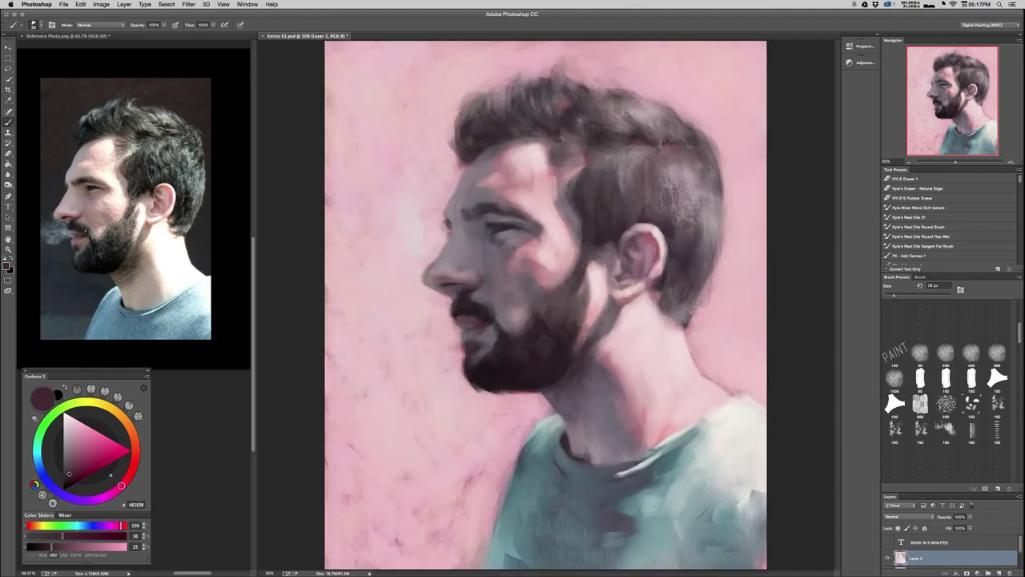
key(super+plus)
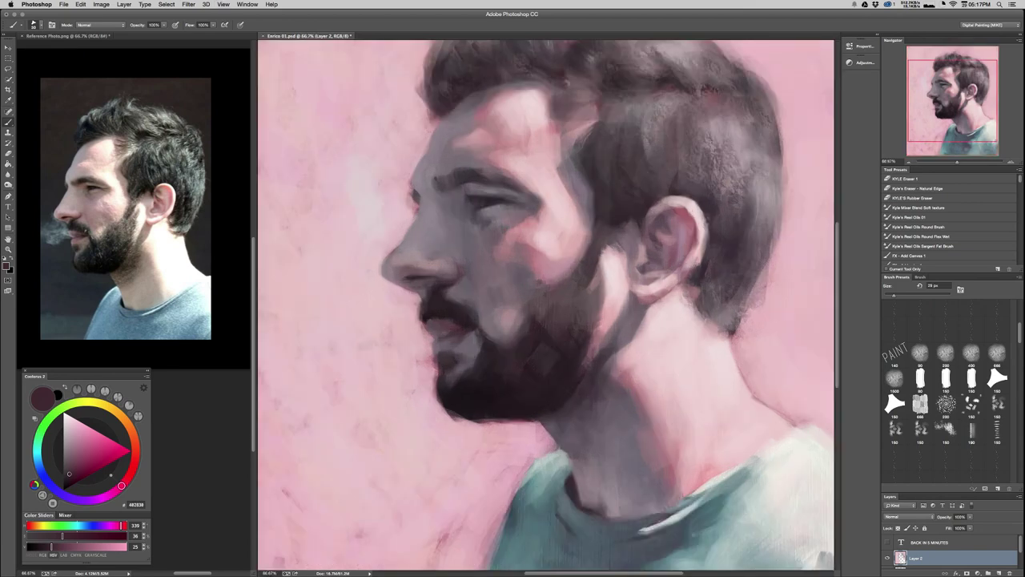
Deepen the shadows around the eye and its inner corner with dark violet-greys and dark plum sampled nearby.
alt+click(469, 217)
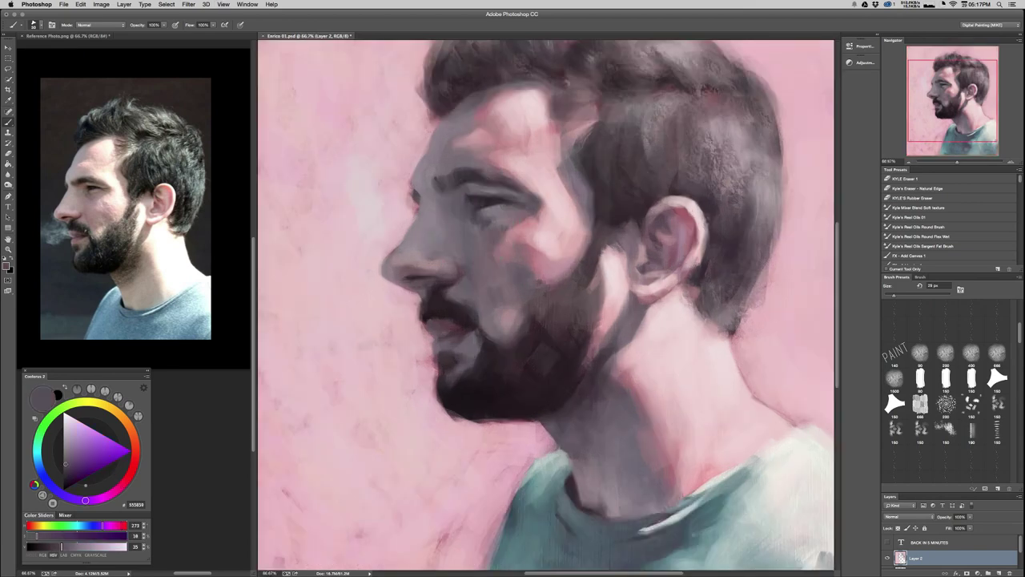
alt+click(472, 218)
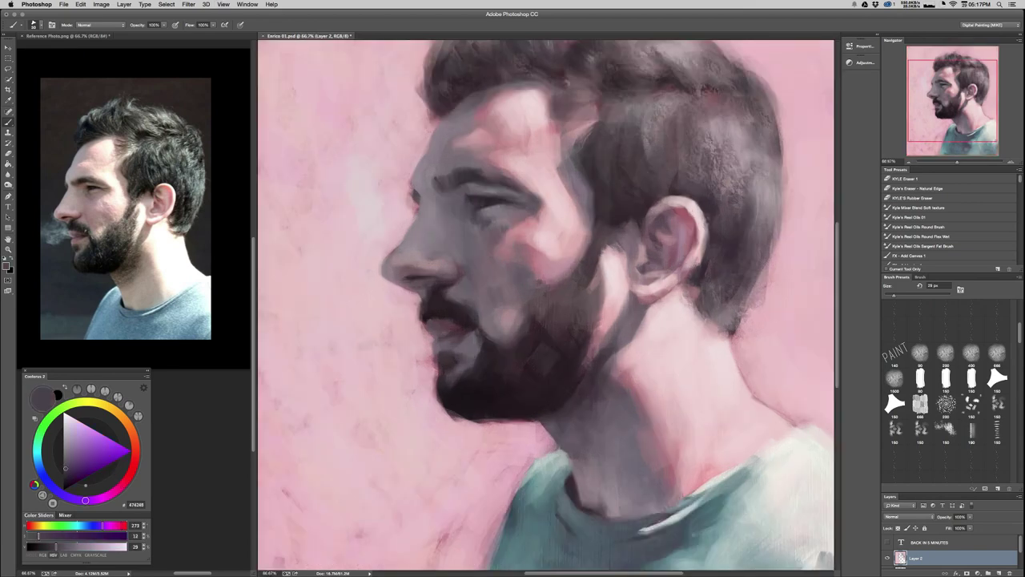
drag(451, 206, 455, 206)
drag(469, 222, 472, 230)
alt+click(482, 200)
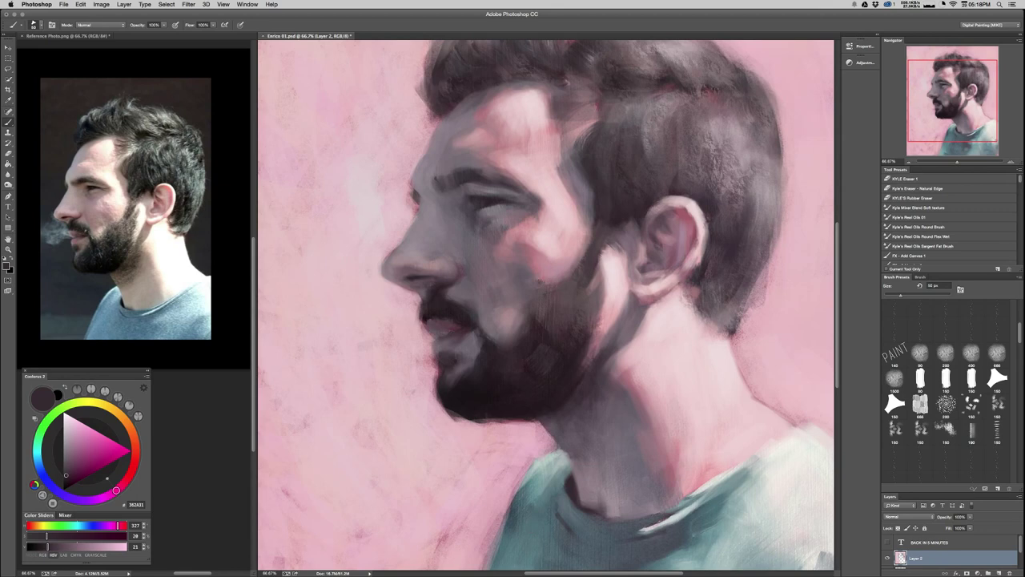
Soften the area beneath the eye with mauve-grey sampled from the lower lid, using a smaller brush.
key(super+minus)
key(super+minus)
key(super+minus)
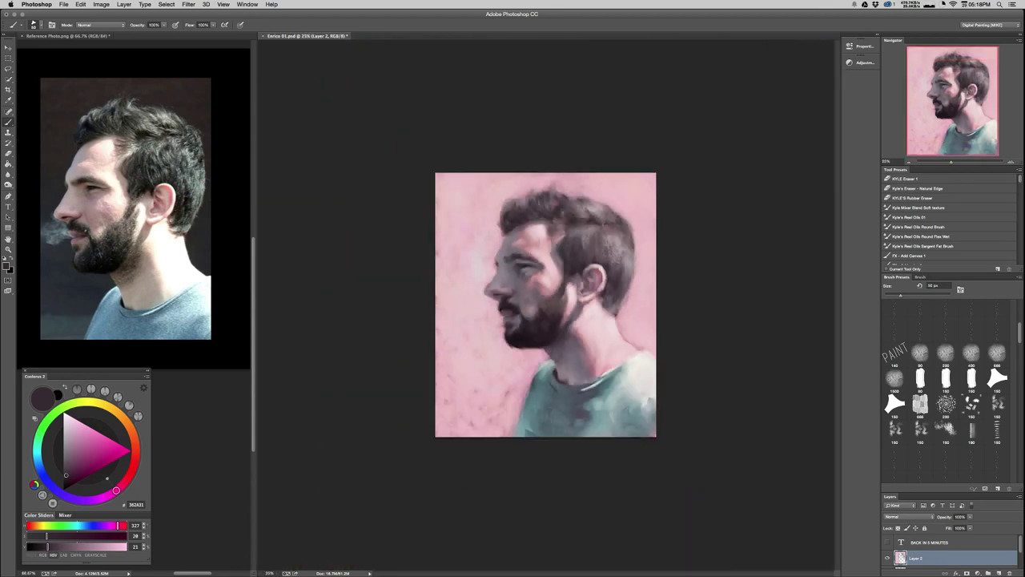
key(super+plus)
key(super+plus)
key(super+plus)
key(super+plus)
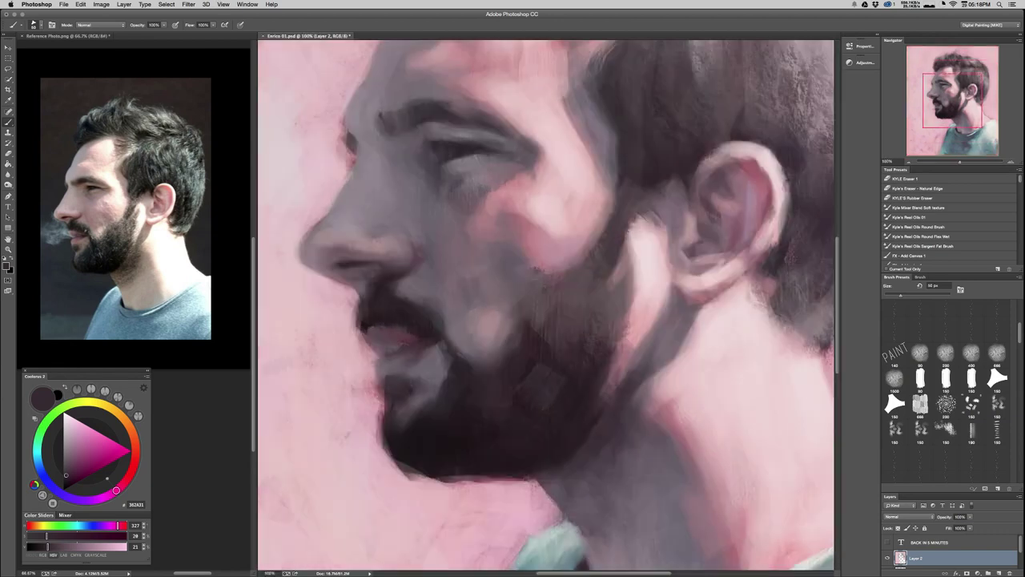
alt+click(445, 188)
alt+click(467, 188)
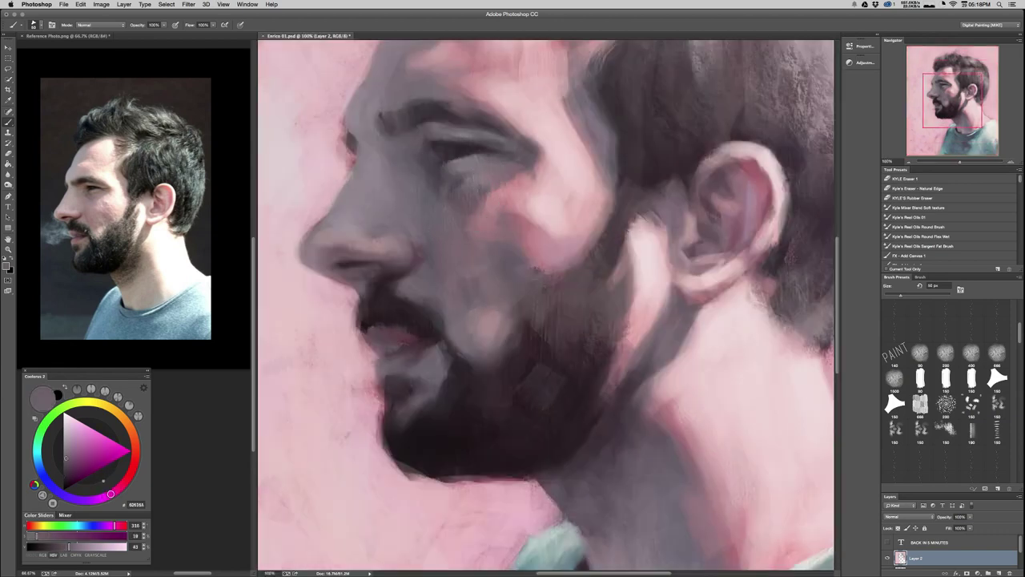
drag(424, 200, 411, 200)
Blend the beard's upper edge into the lower cheek with sampled dark purple and violet-grey.
key(super+minus)
key(super+minus)
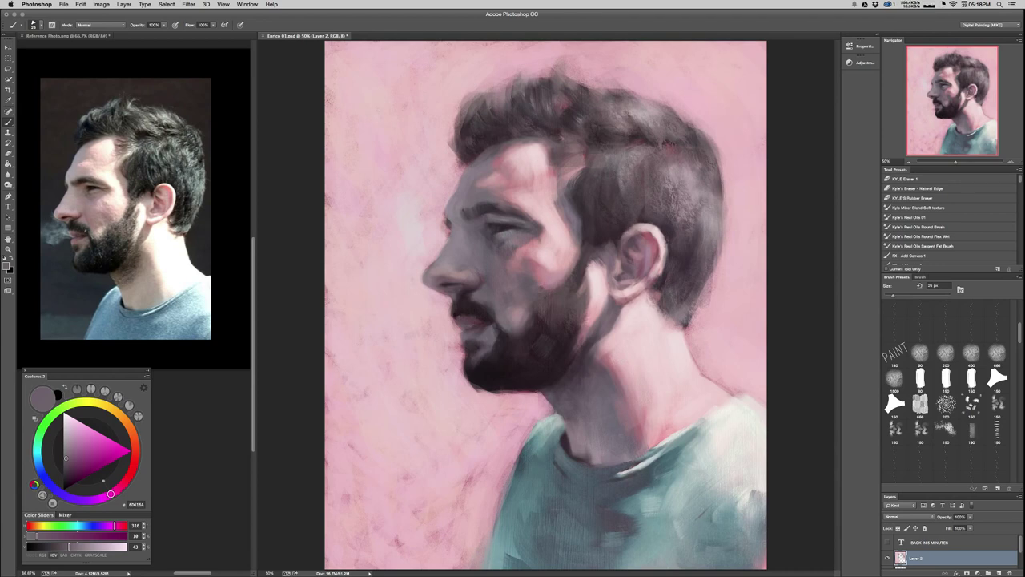
alt+click(547, 324)
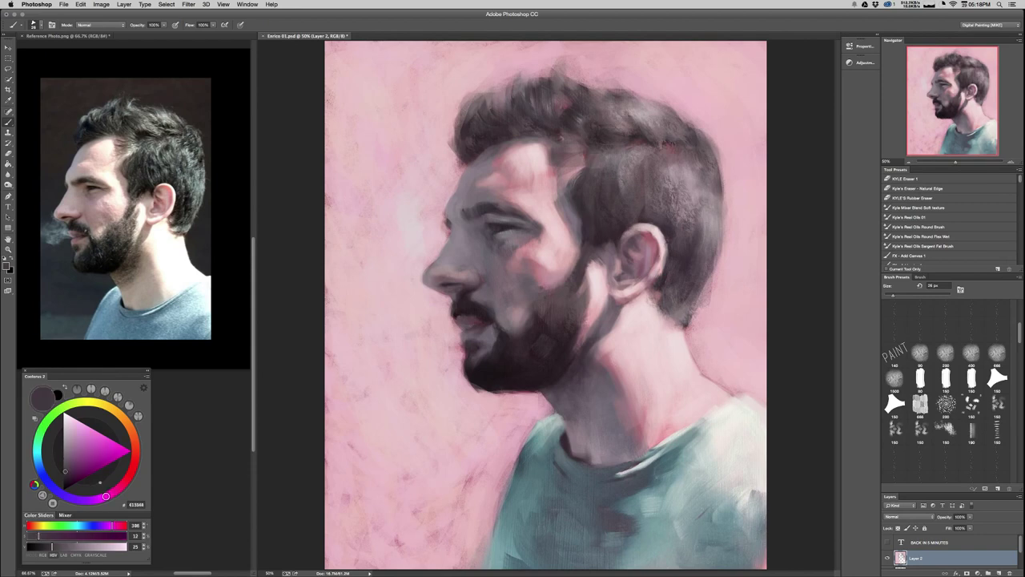
alt+click(522, 297)
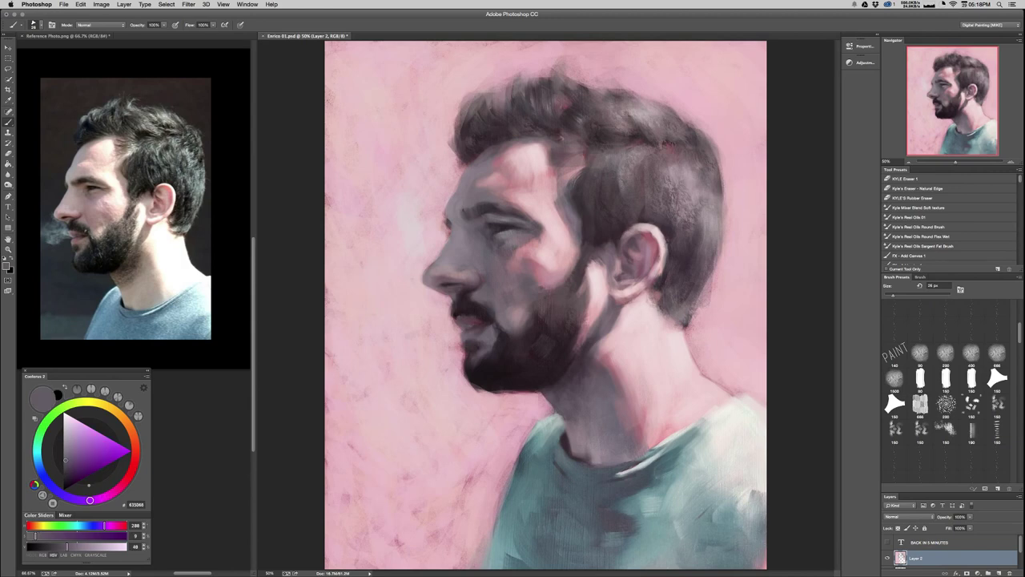
Touch up the moustache with its sampled near-black plum, enlarging the brush to about 75 px.
key(super+minus)
key(super+minus)
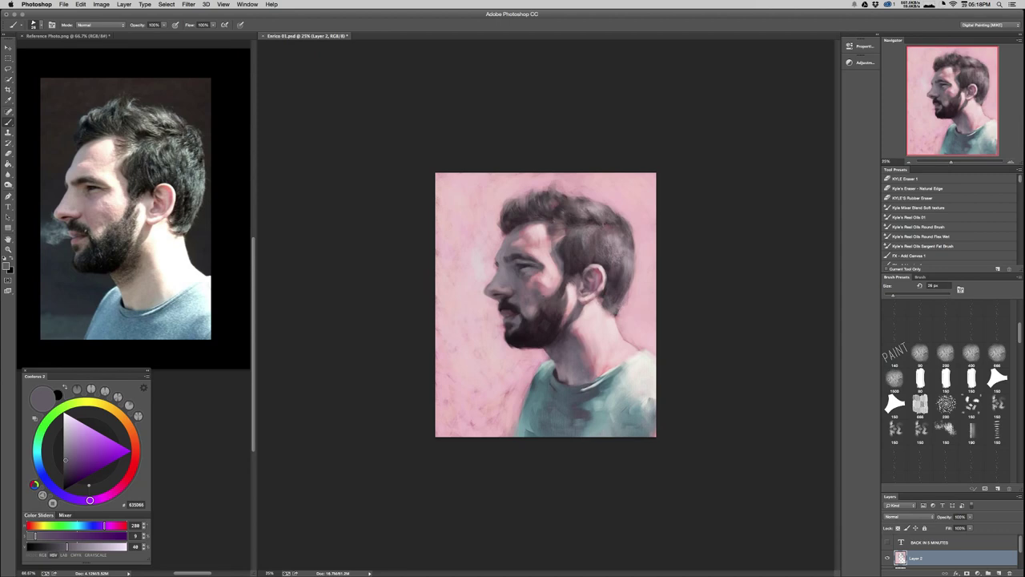
alt+click(509, 306)
drag(504, 303, 513, 304)
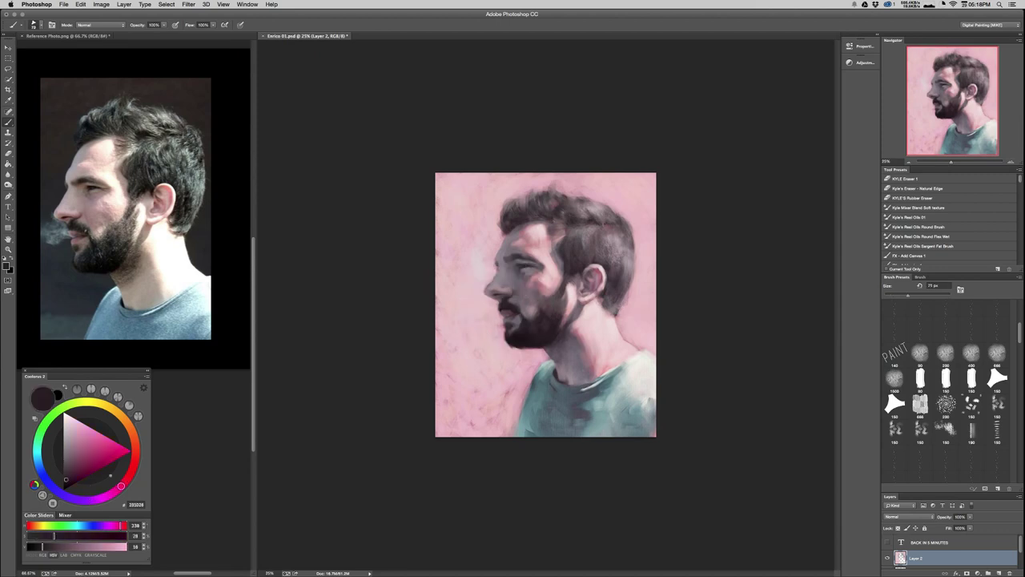
key(super+equal)
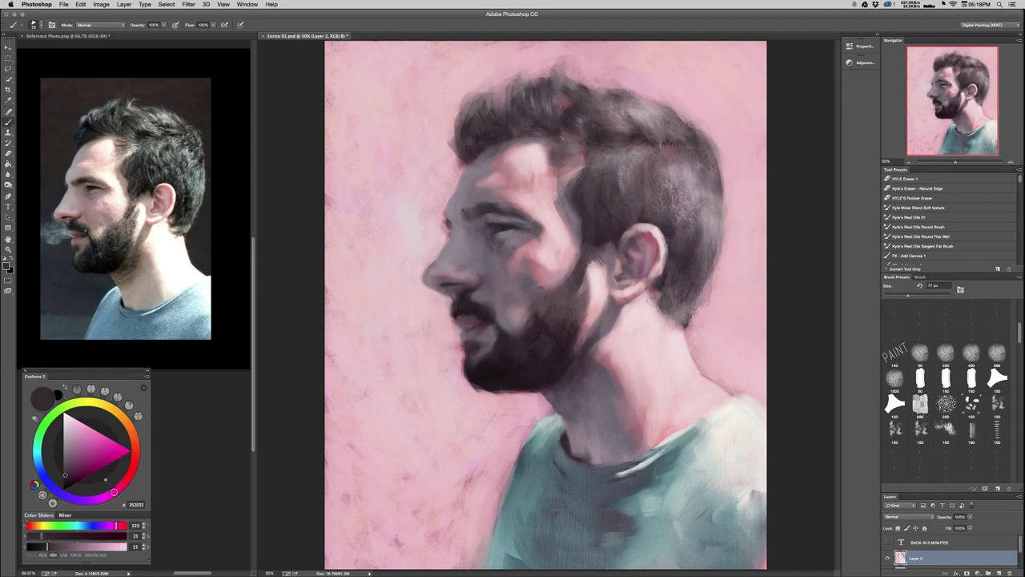
Refine the moustache edge and mouth corner with sampled dark violet lightened to violet-grey, using a brush of about 27 px.
alt+click(492, 315)
drag(473, 313, 472, 312)
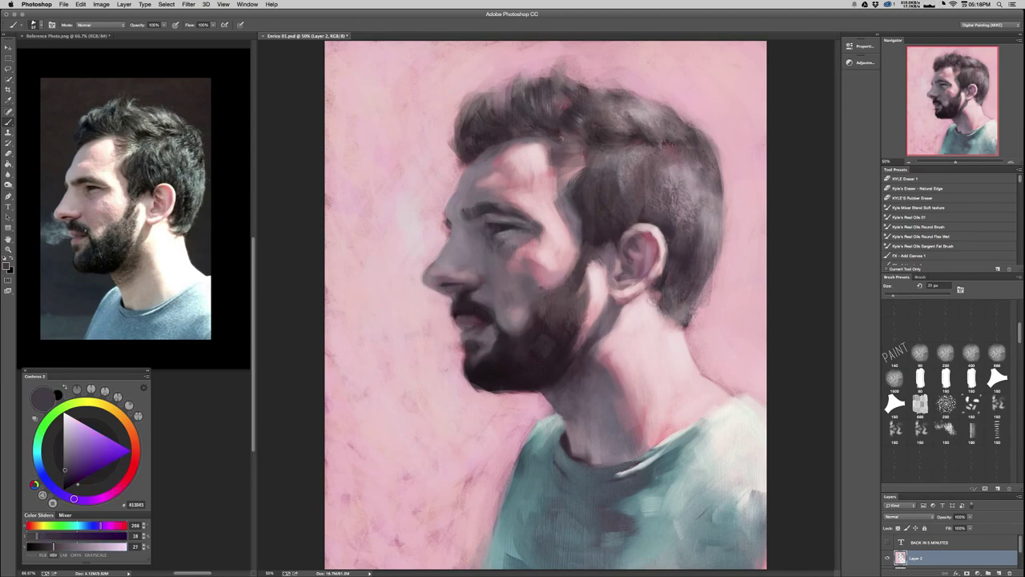
alt+click(492, 313)
drag(65, 470, 66, 466)
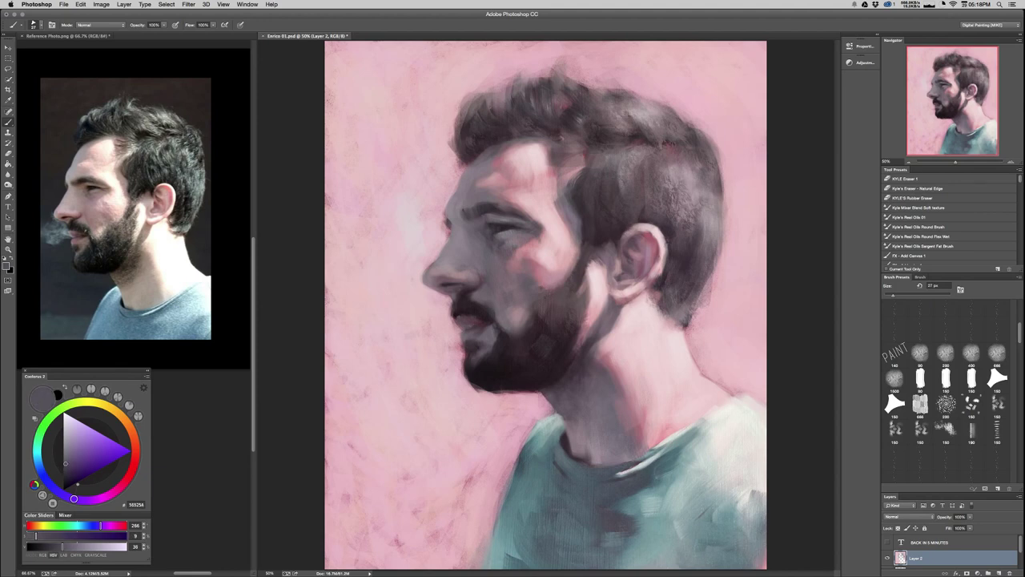
drag(487, 297, 492, 297)
alt+click(498, 293)
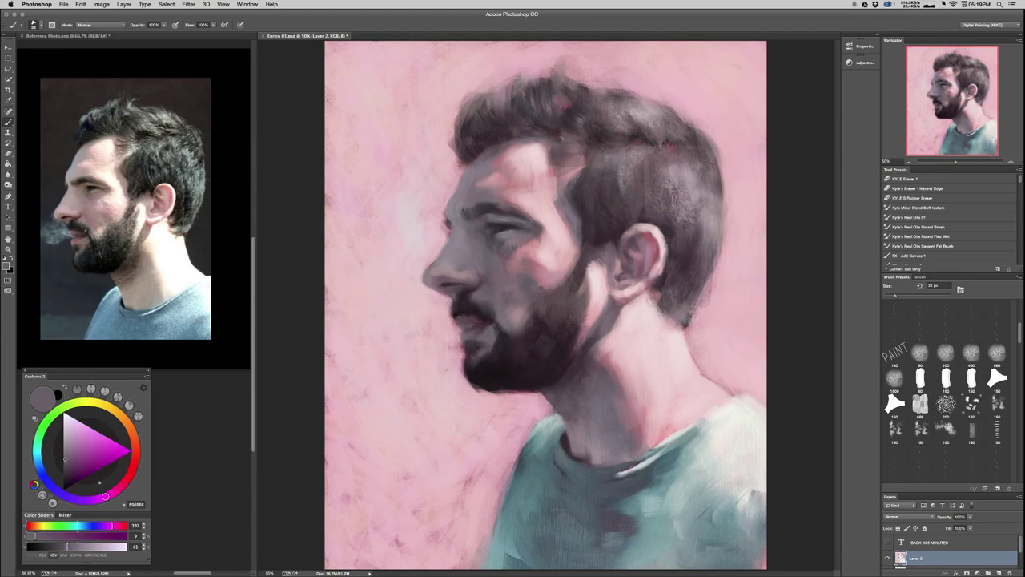
Blend the cheek between the nose and beard with sampled muted mauves and dusty greys, varying the brush size.
alt+click(529, 300)
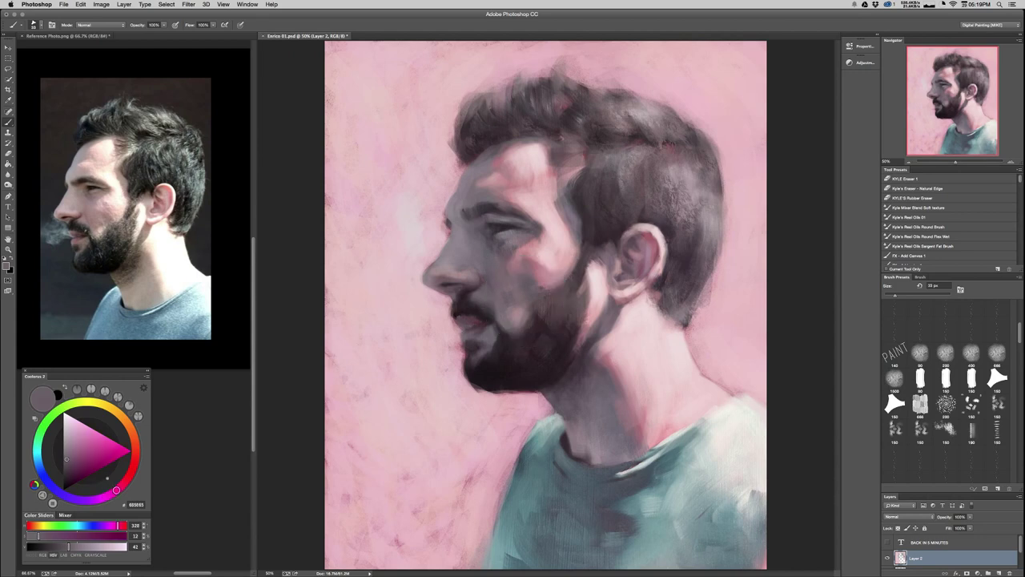
alt+click(527, 295)
alt+click(529, 284)
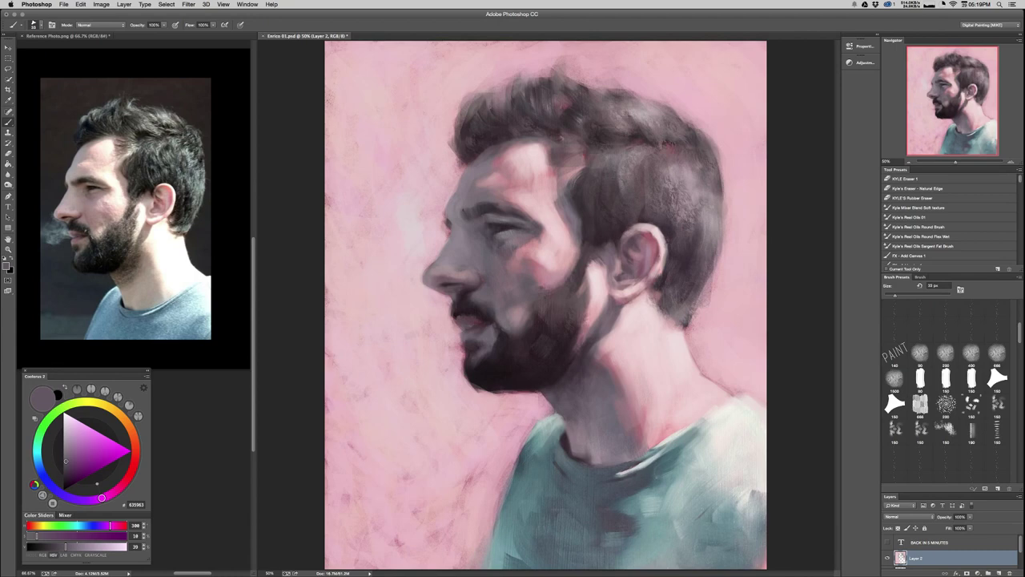
alt+click(518, 280)
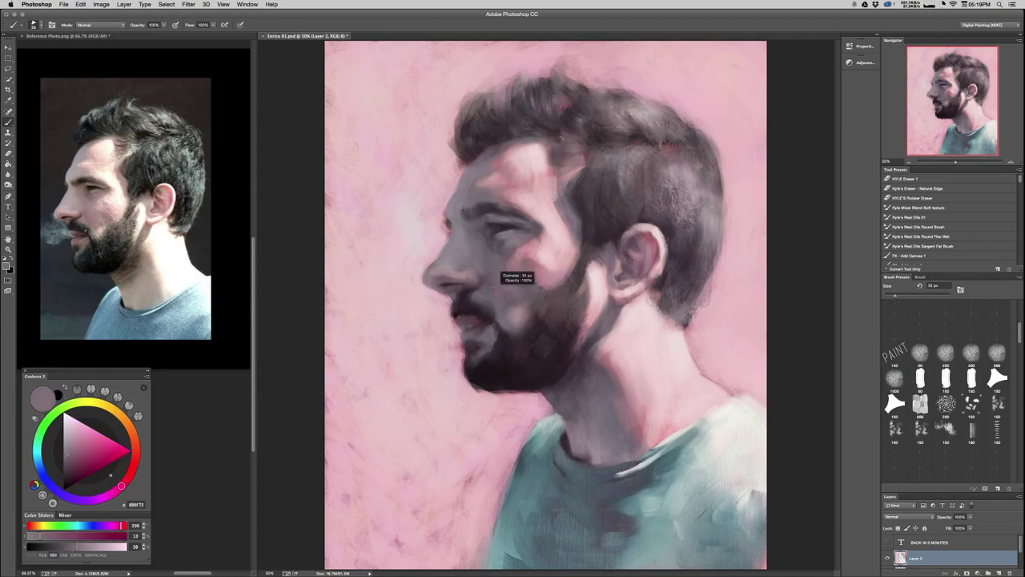
key(bracketright)
alt+click(485, 279)
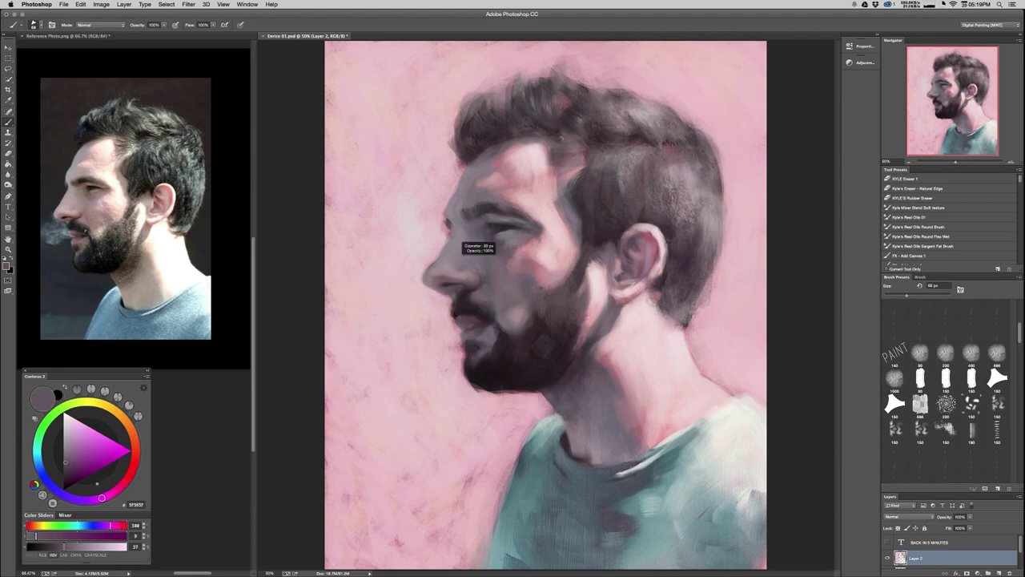
alt+click(514, 282)
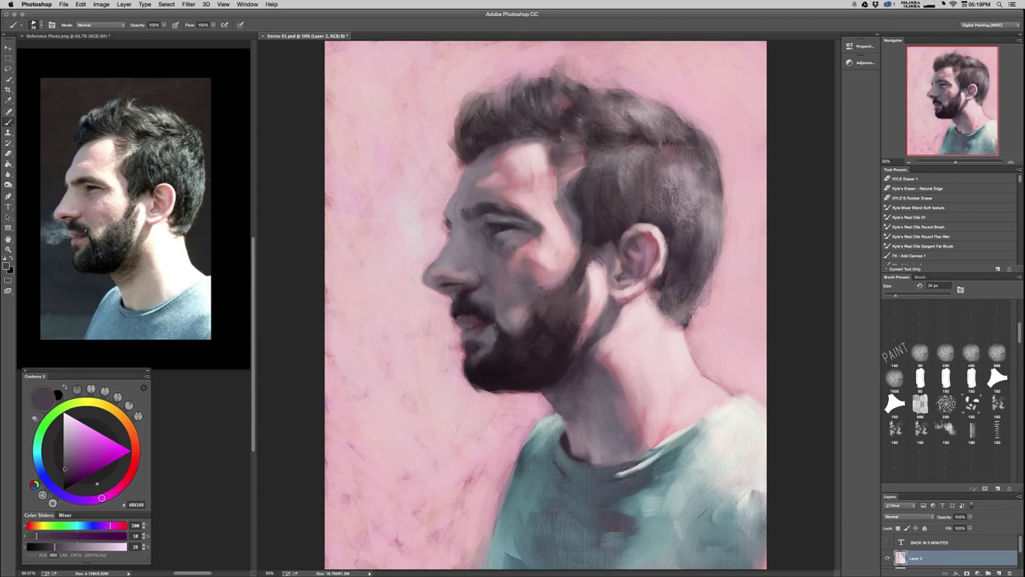
Glaze the shaded cheek beside the nose with its sampled violet-grey shifted towards purple, using a 67 px brush.
key(super+minus)
key(super+minus)
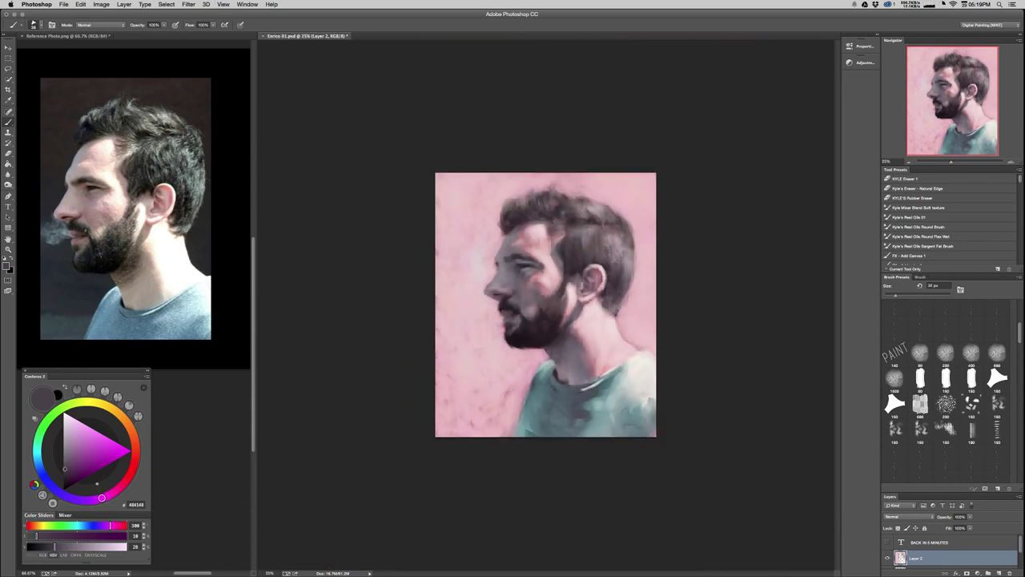
key(super+plus)
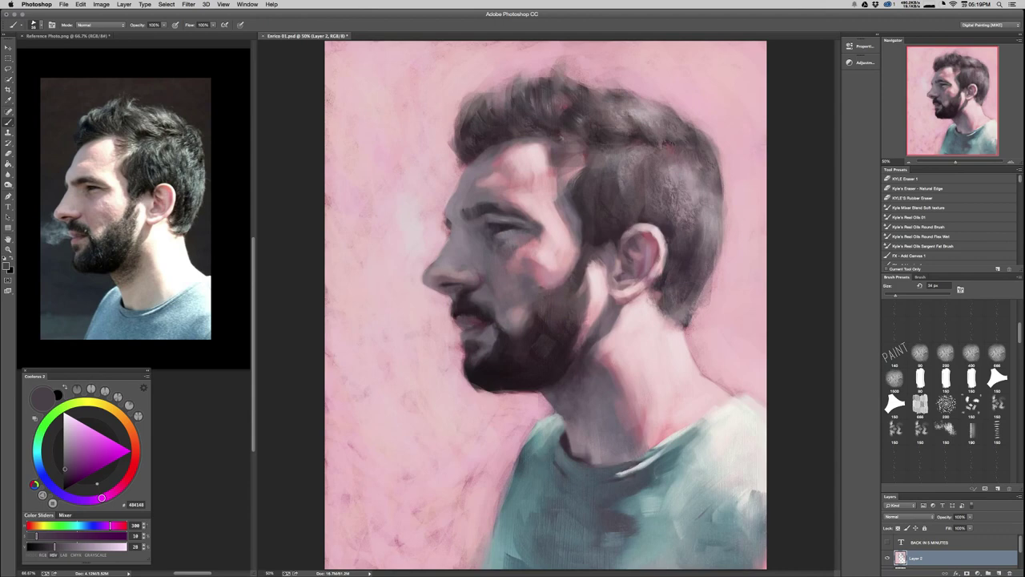
alt+click(509, 269)
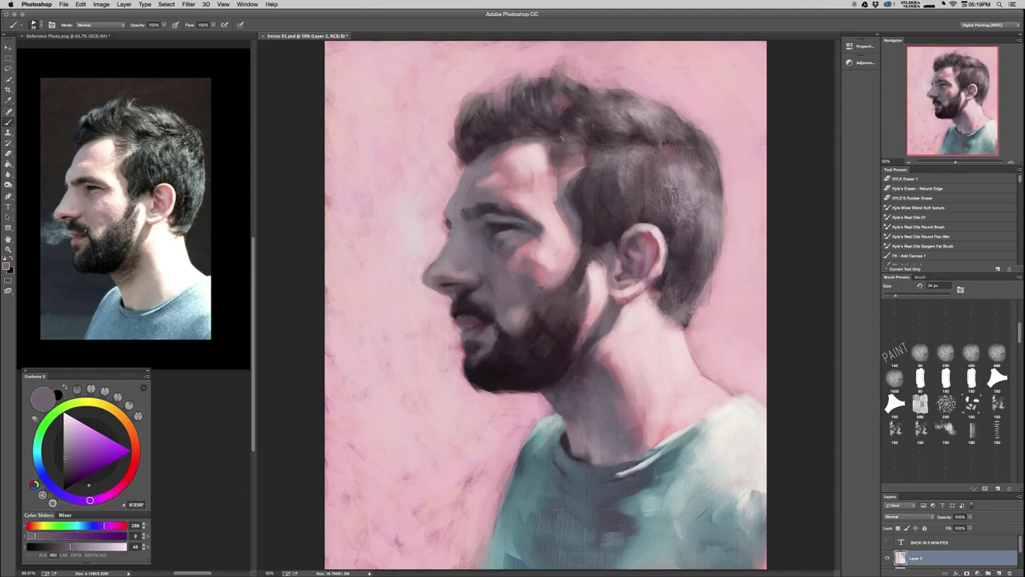
drag(90, 499, 95, 499)
drag(484, 257, 495, 256)
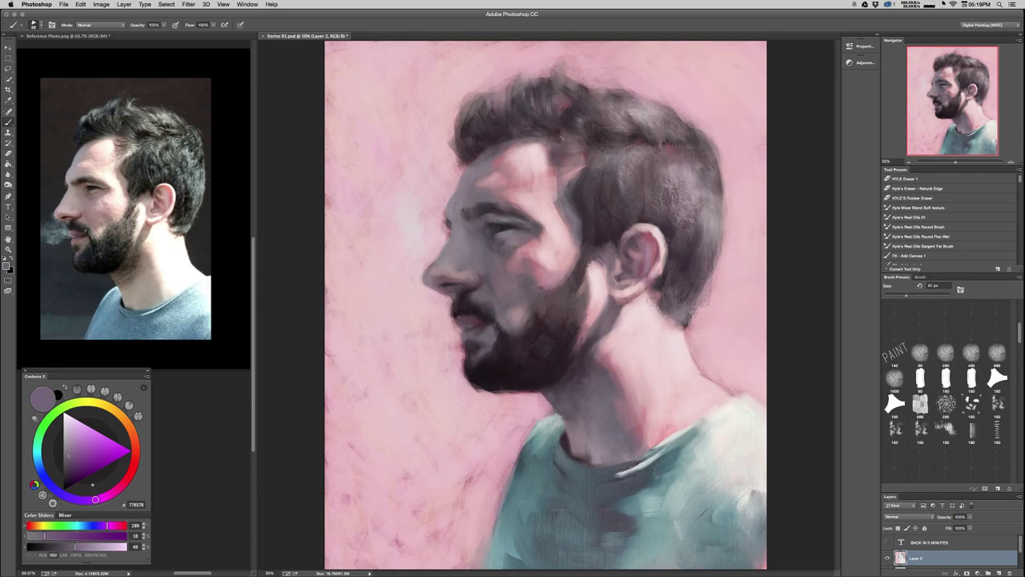
drag(69, 456, 69, 460)
drag(96, 499, 98, 500)
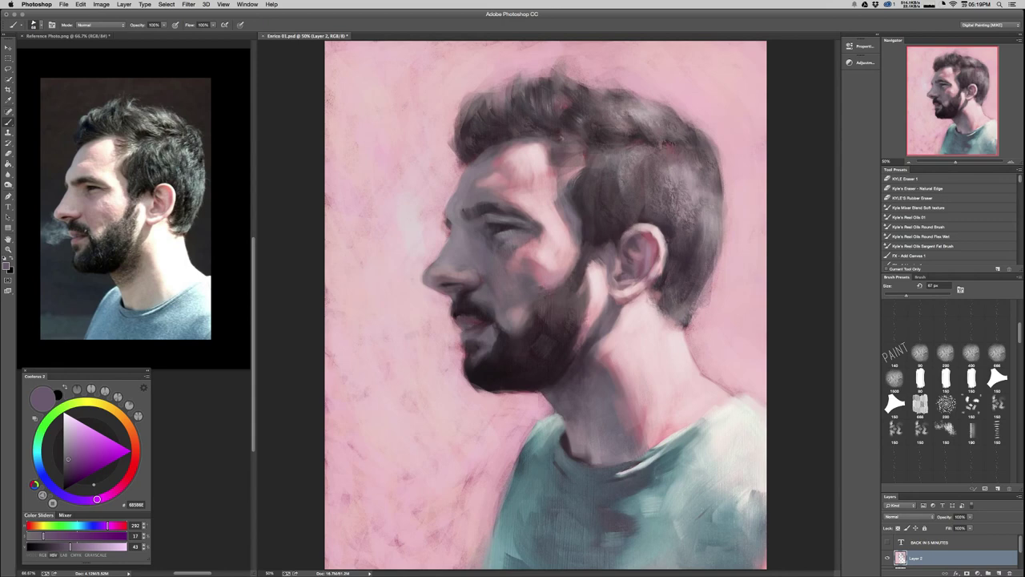
Vary the shaded cheek below the eye with sampled greys shifted from violet to dusty pink, and review the whole portrait.
alt+click(506, 286)
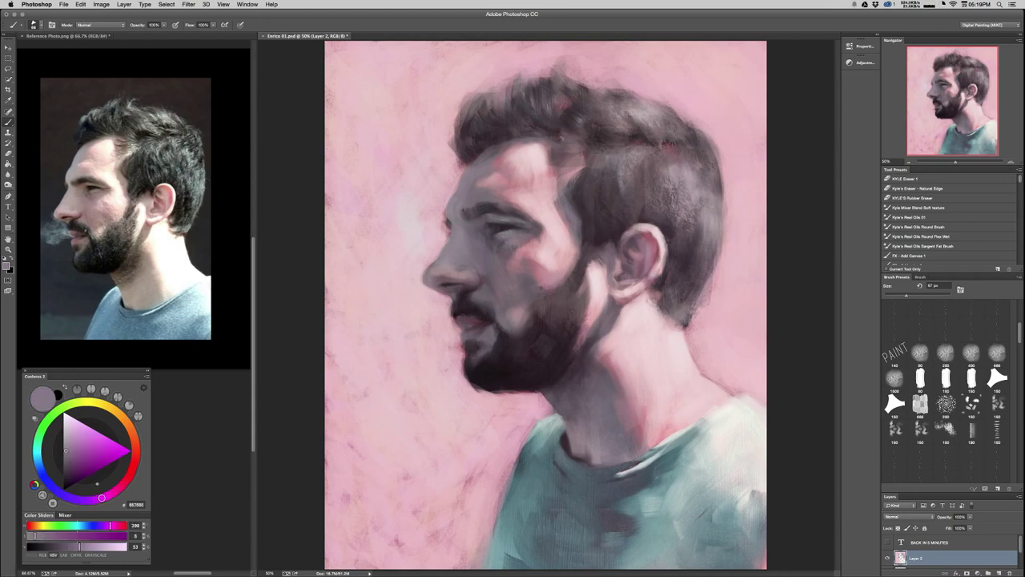
drag(101, 498, 96, 500)
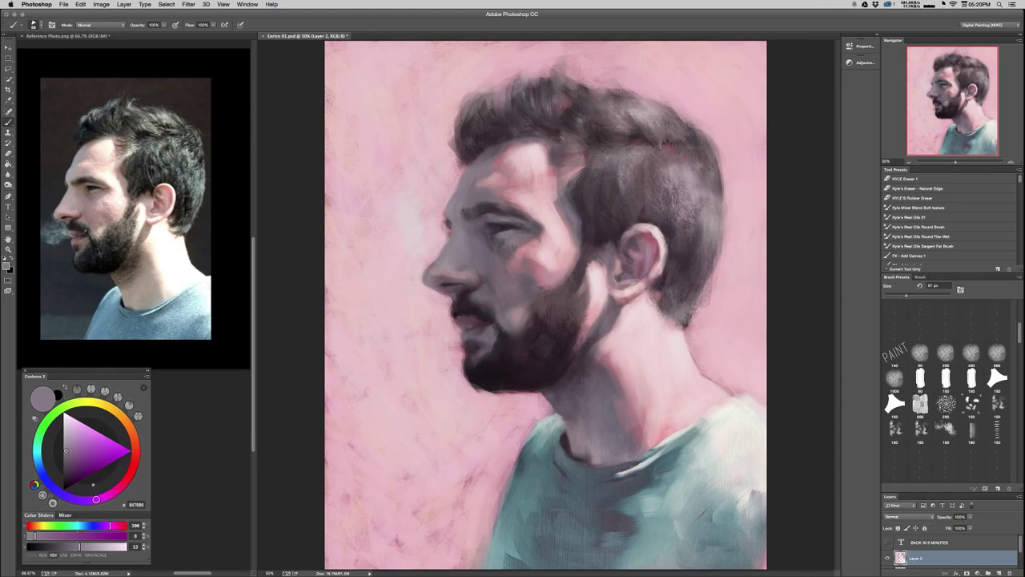
click(106, 525)
click(66, 453)
drag(95, 499, 119, 487)
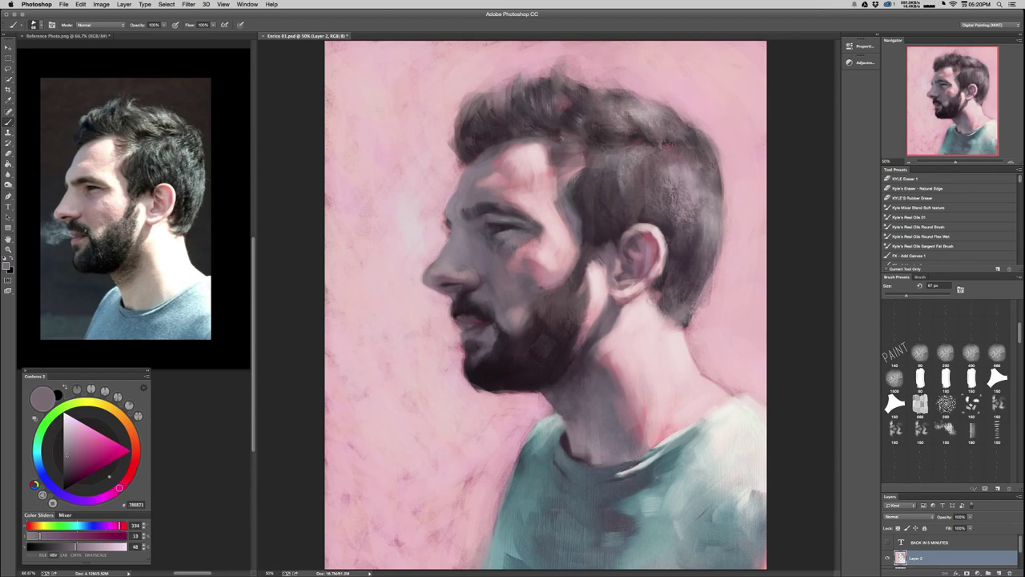
alt+click(495, 250)
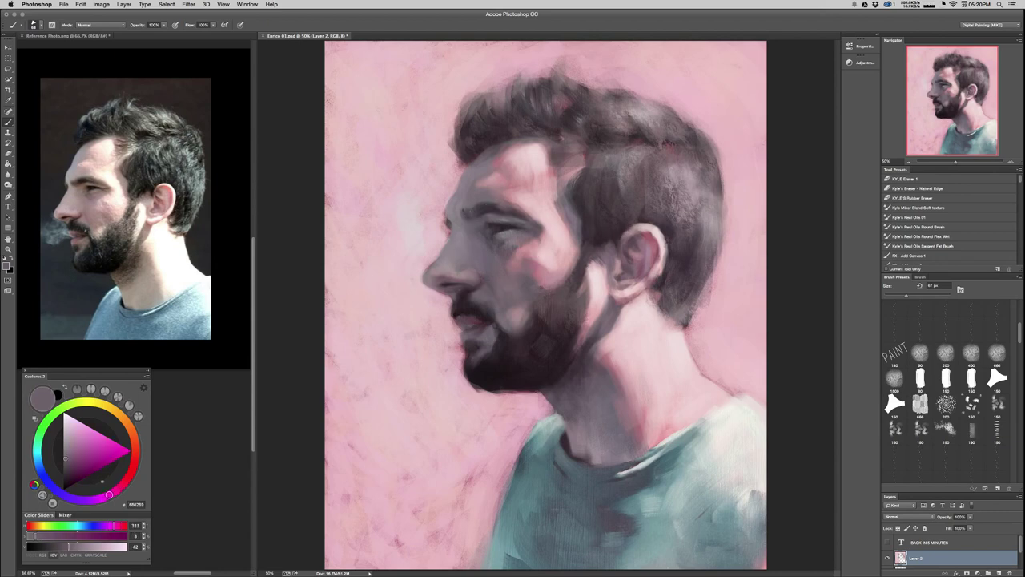
alt+click(489, 247)
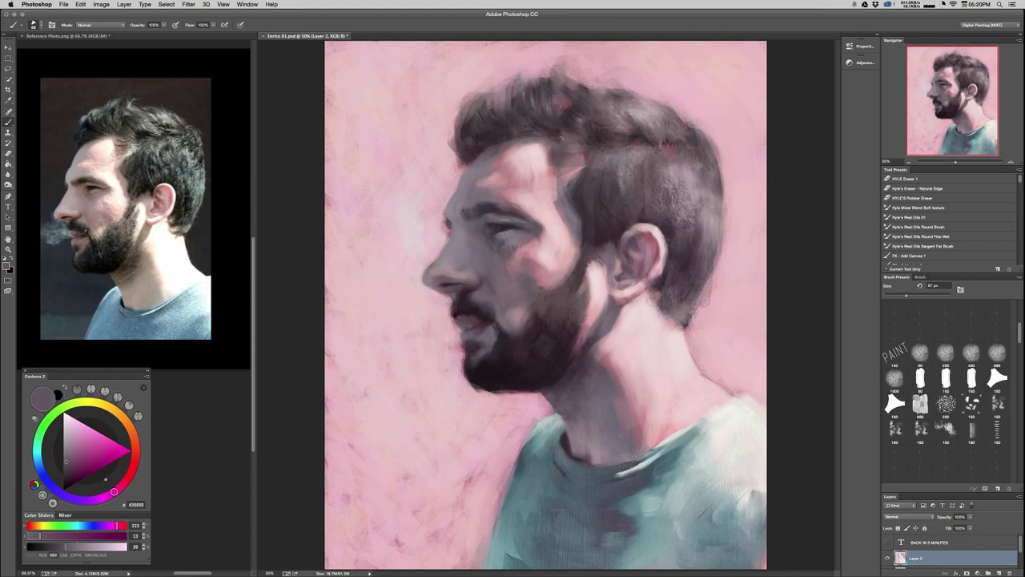
key(super+minus)
key(super+minus)
key(super+minus)
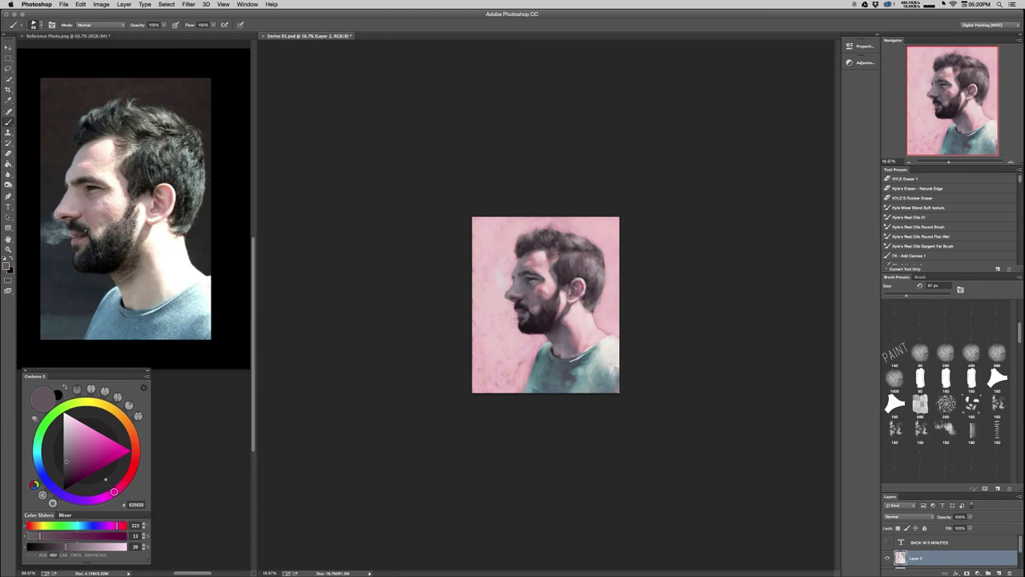
Check the portrait's proportions with a temporary horizontal flip and at several view sizes.
key(super+shift+h)
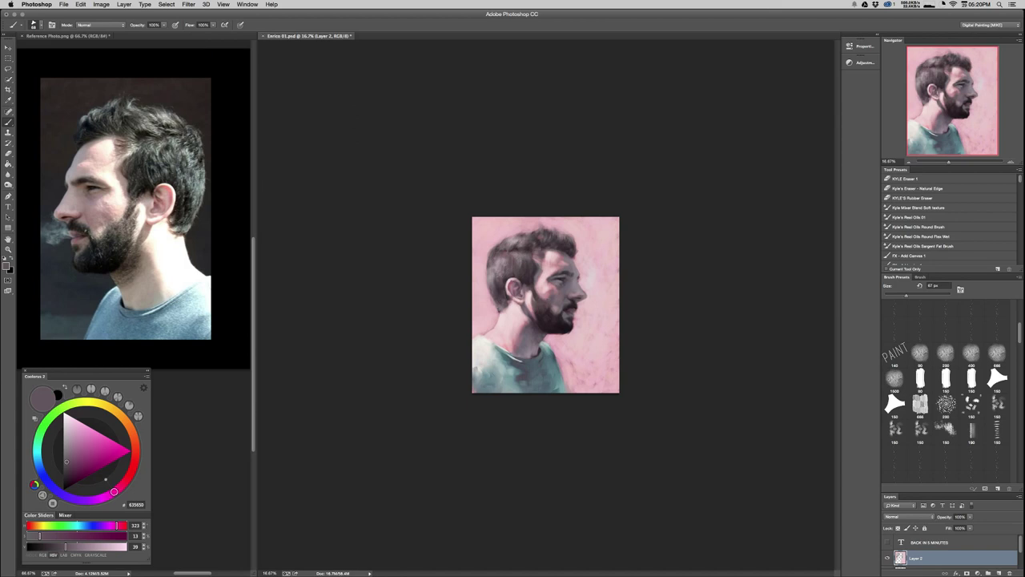
key(super+z)
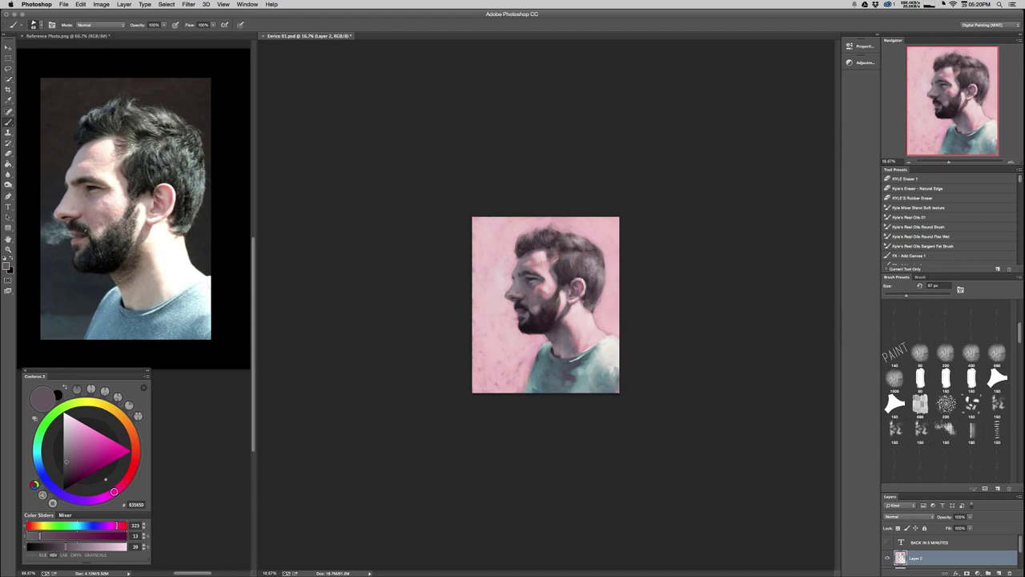
key(ctrl+plus)
key(ctrl+plus)
key(ctrl+minus)
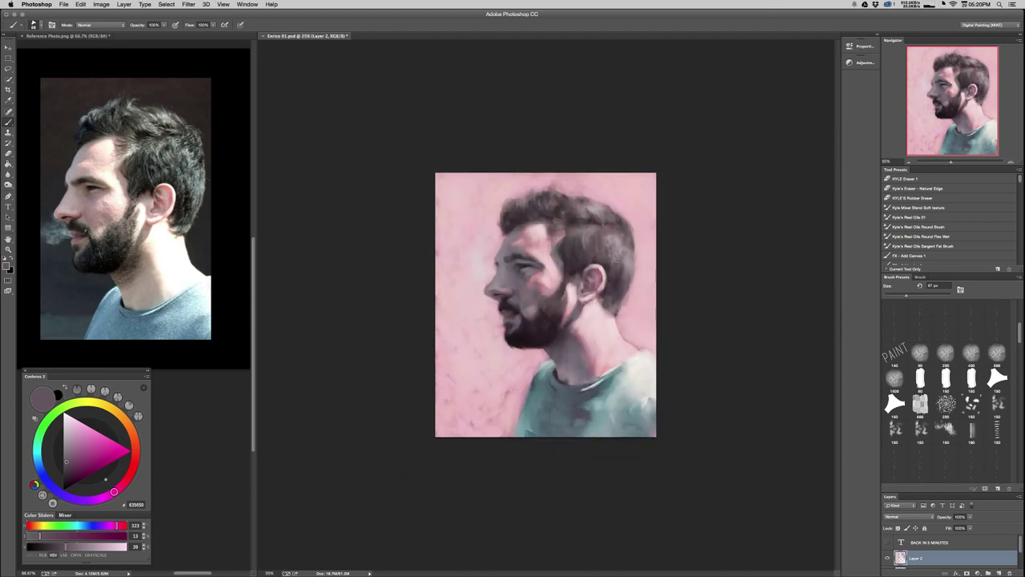
key(ctrl+minus)
key(ctrl+minus)
key(ctrl+plus)
key(ctrl+plus)
key(ctrl+plus)
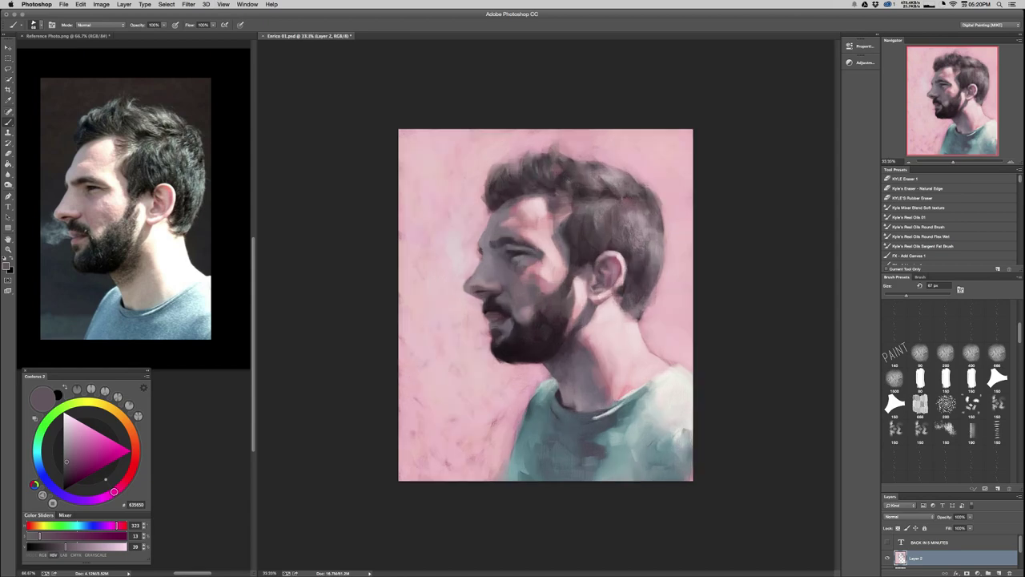
Retouch the shaded forehead below the hairline with sampled violet-greys, shifted towards purple and slightly lightened, reducing the brush to about 46 px.
alt+click(491, 218)
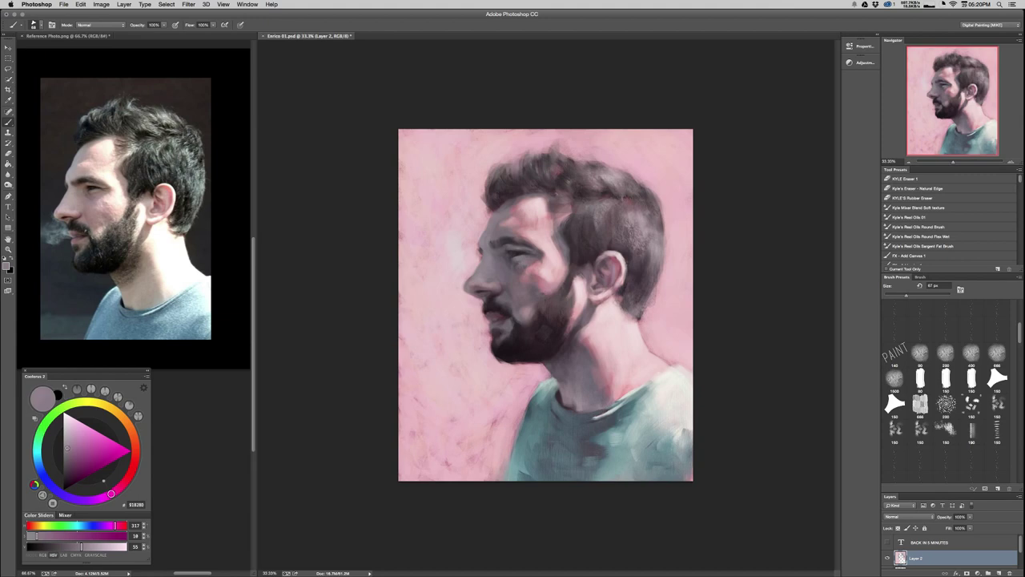
drag(110, 493, 96, 499)
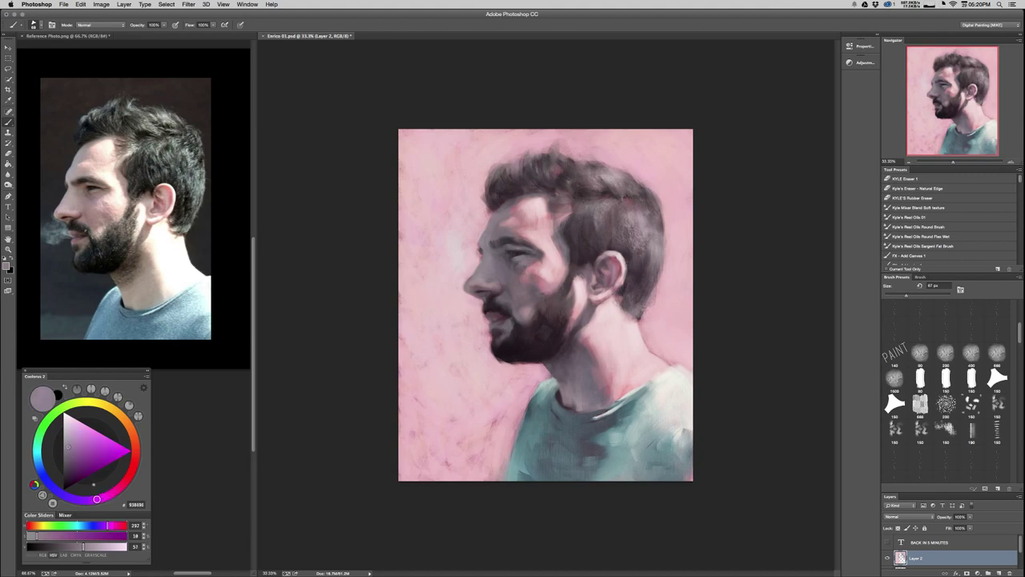
drag(86, 546, 87, 546)
key(super+plus)
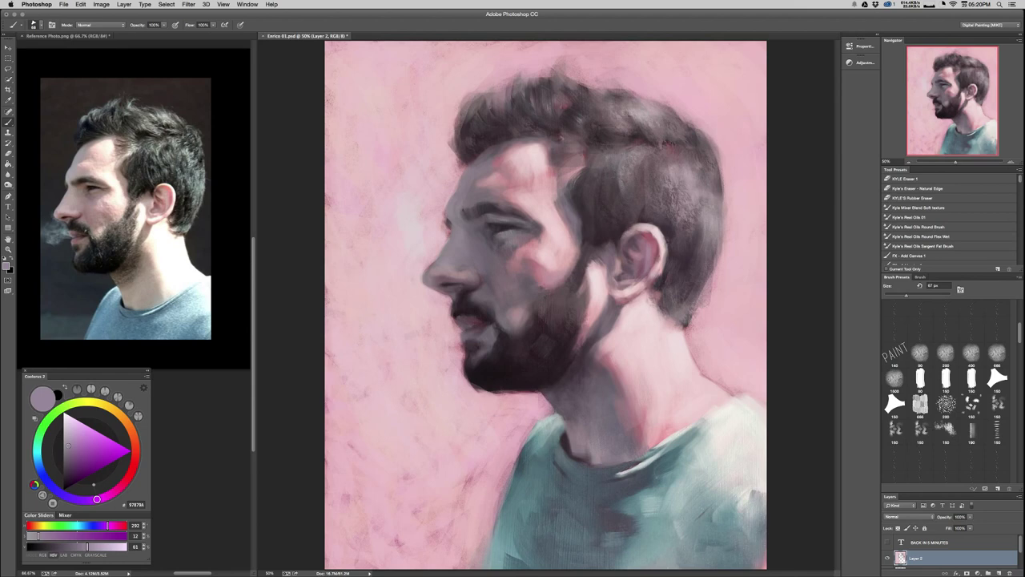
drag(471, 170, 464, 170)
alt+click(527, 139)
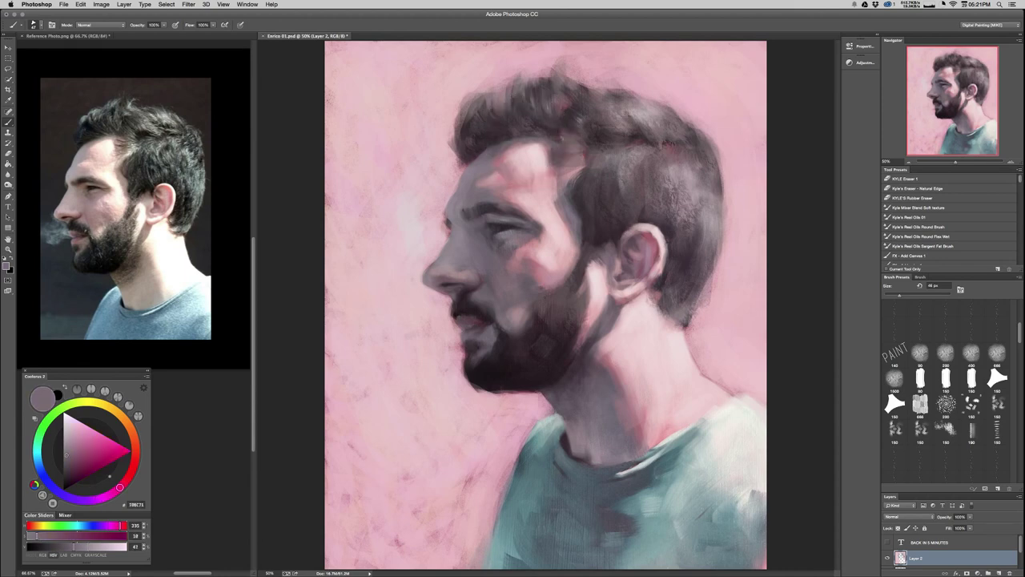
alt+click(463, 188)
Examine the whole portrait at several view sizes against the reference photo.
key(super+minus)
key(super+minus)
key(super+minus)
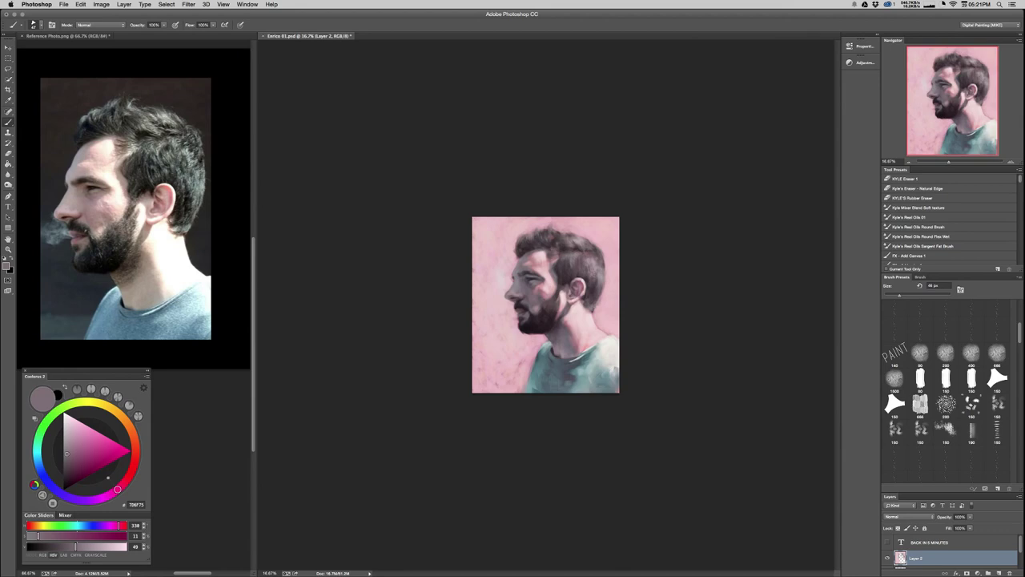
key(super+Tab)
key(super+Tab)
key(z)
key(super+plus)
key(super+plus)
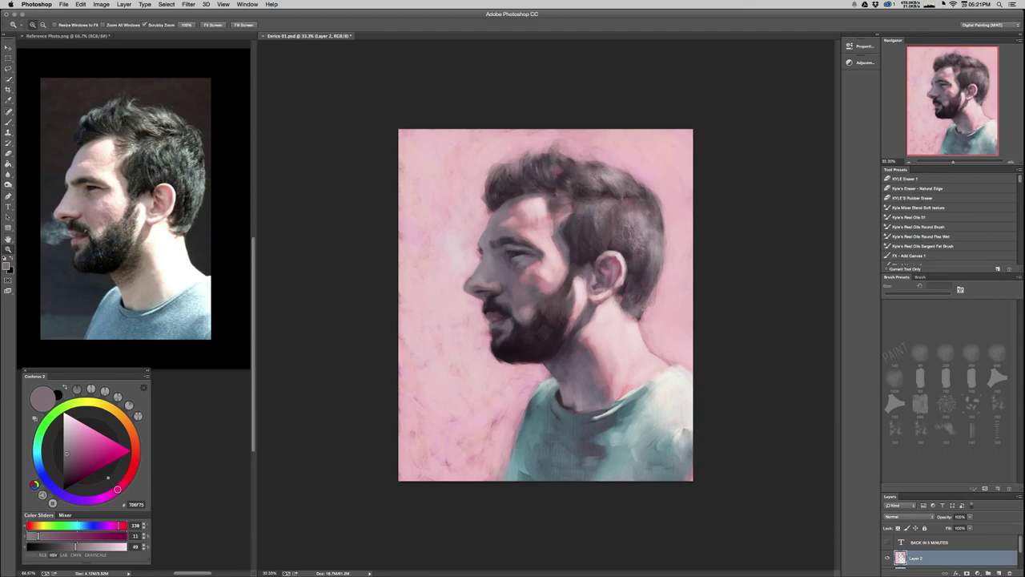
key(super+minus)
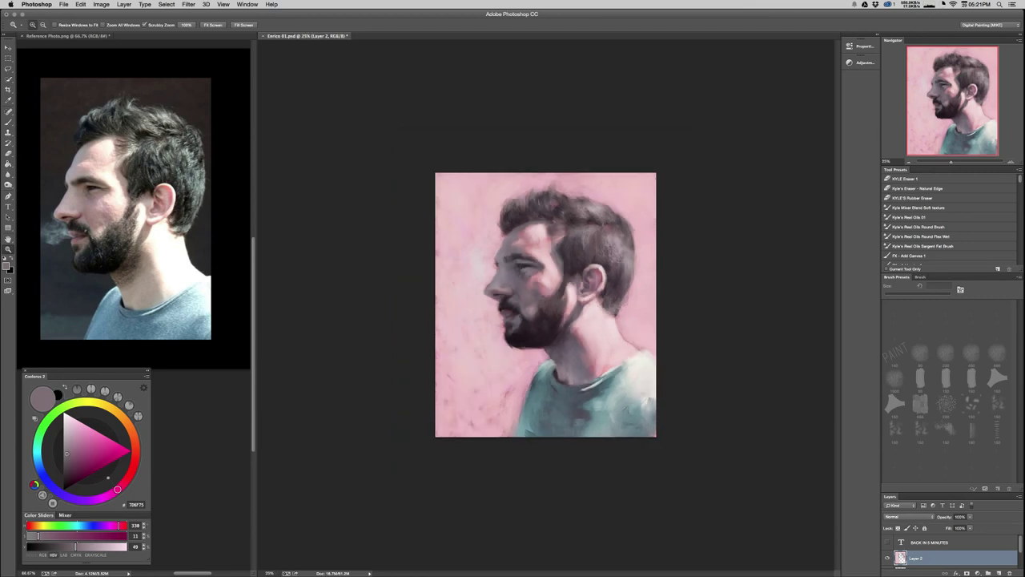
key(super+plus)
key(super+plus)
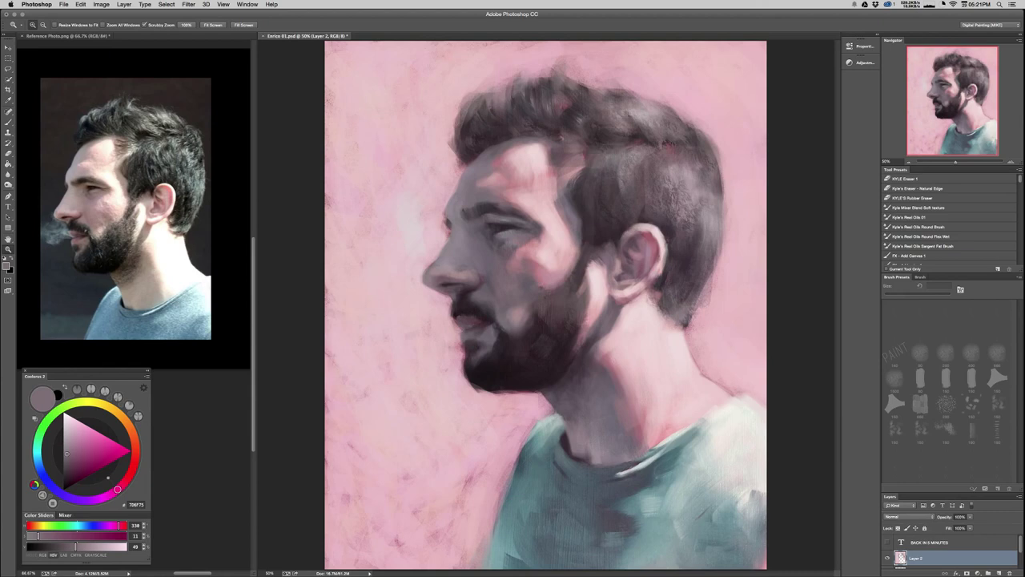
key(super+minus)
key(b)
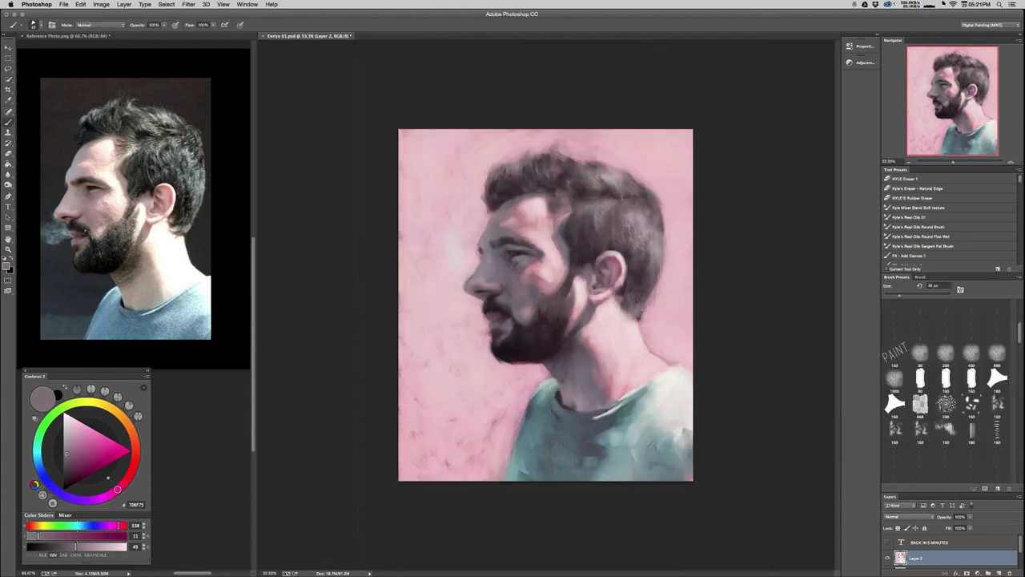
Sample the light pink background, choose a 150 px textured brush and set its saturation jitter to 3%.
drag(454, 259, 438, 296)
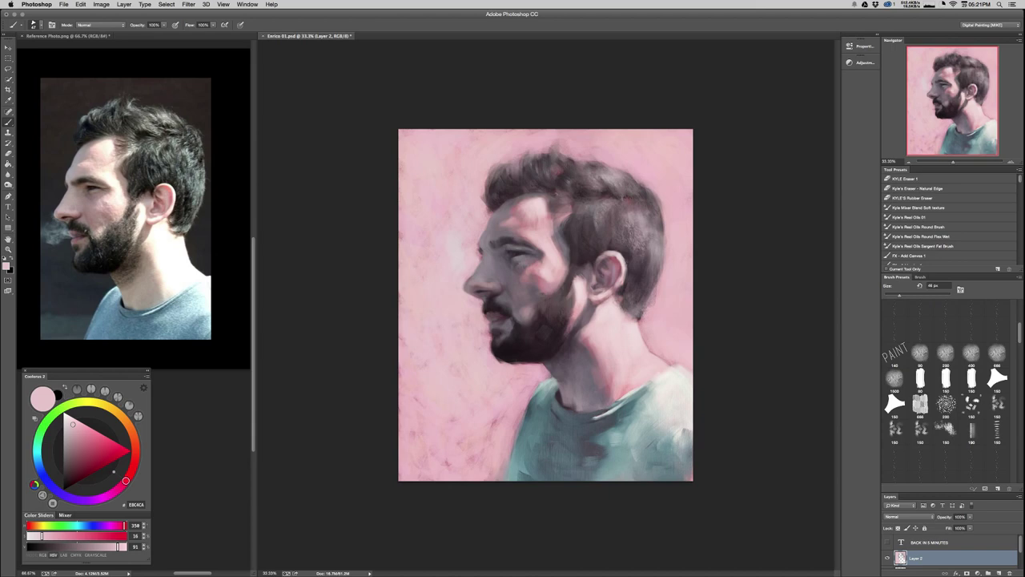
click(946, 378)
drag(625, 192, 619, 278)
key(super+z)
scroll(945, 385, up, 3)
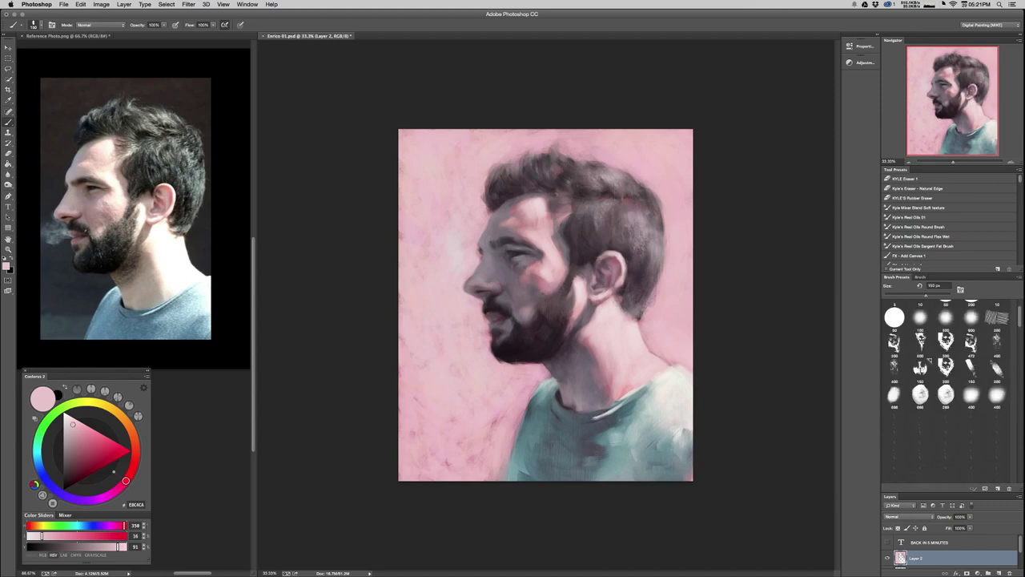
click(920, 276)
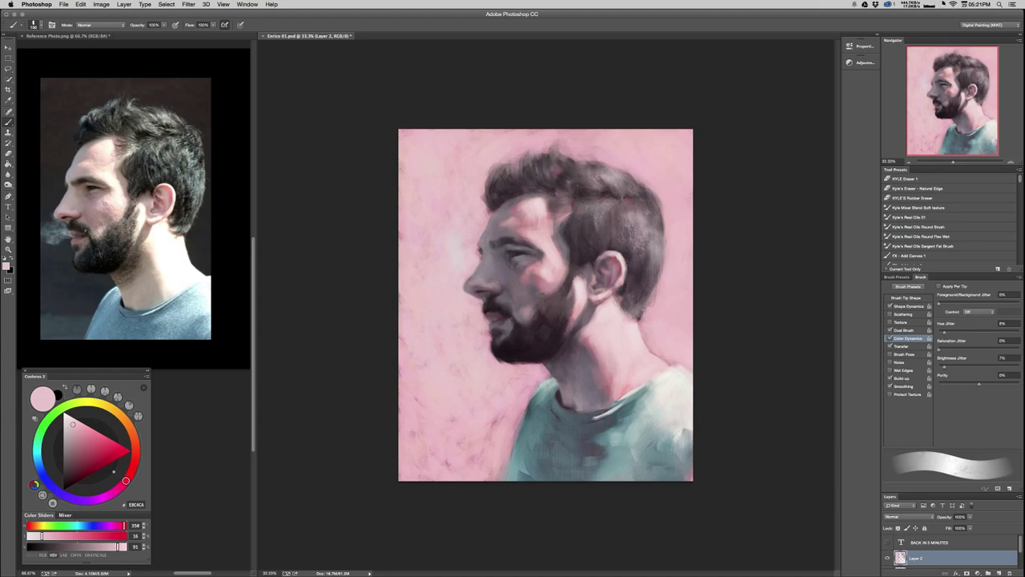
drag(939, 349, 941, 350)
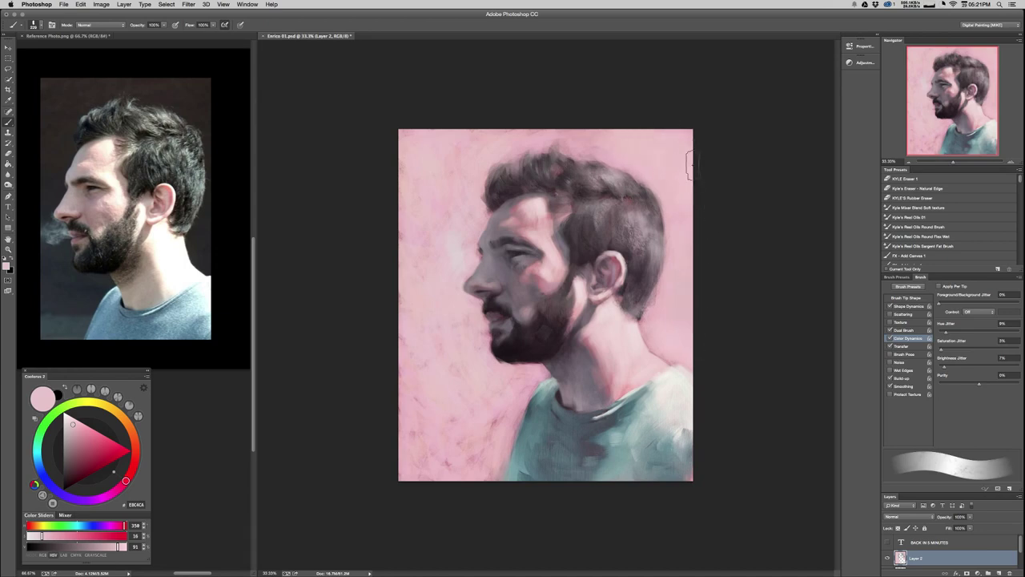
Vary the background around the head with sampled pinks at 12% hue jitter, and soften the back hair edge with sampled dark violet.
alt+click(426, 287)
key(super+plus)
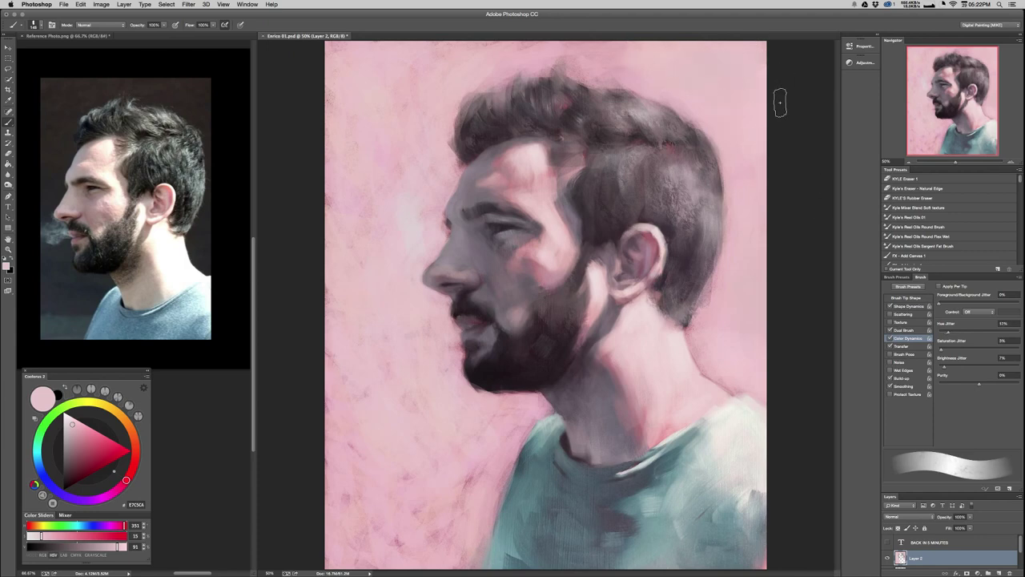
alt+click(679, 86)
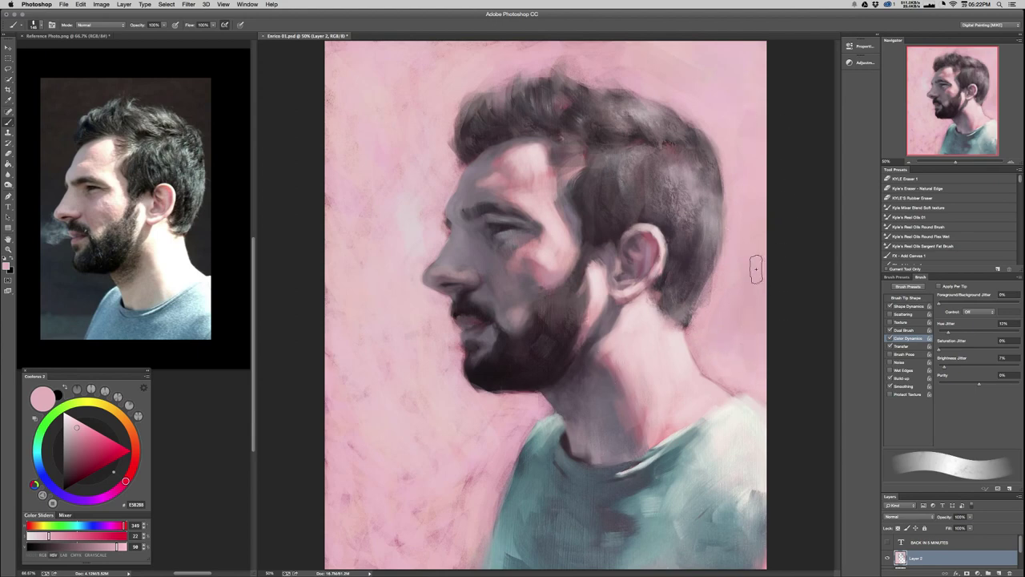
alt+click(689, 280)
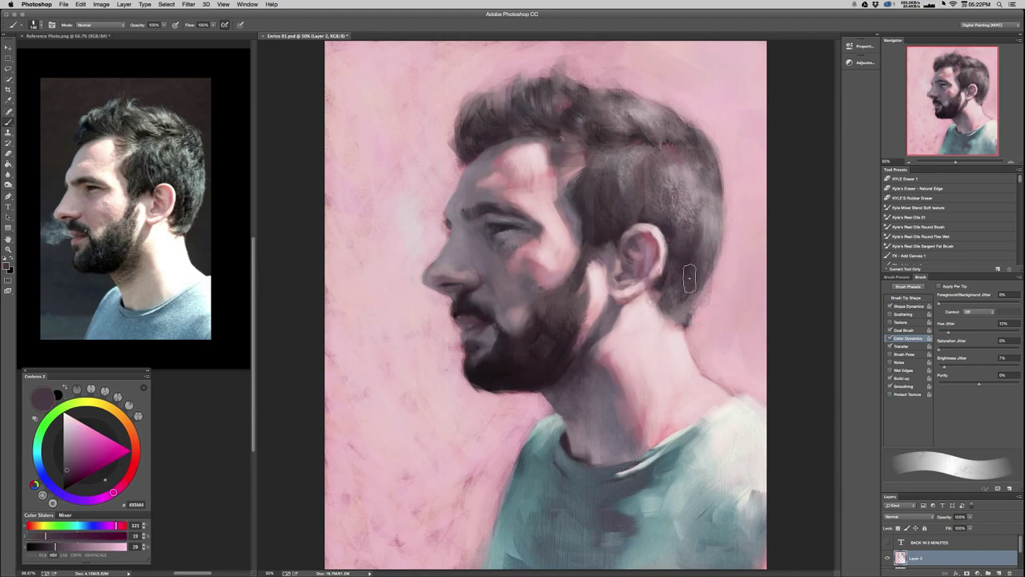
drag(729, 218, 732, 206)
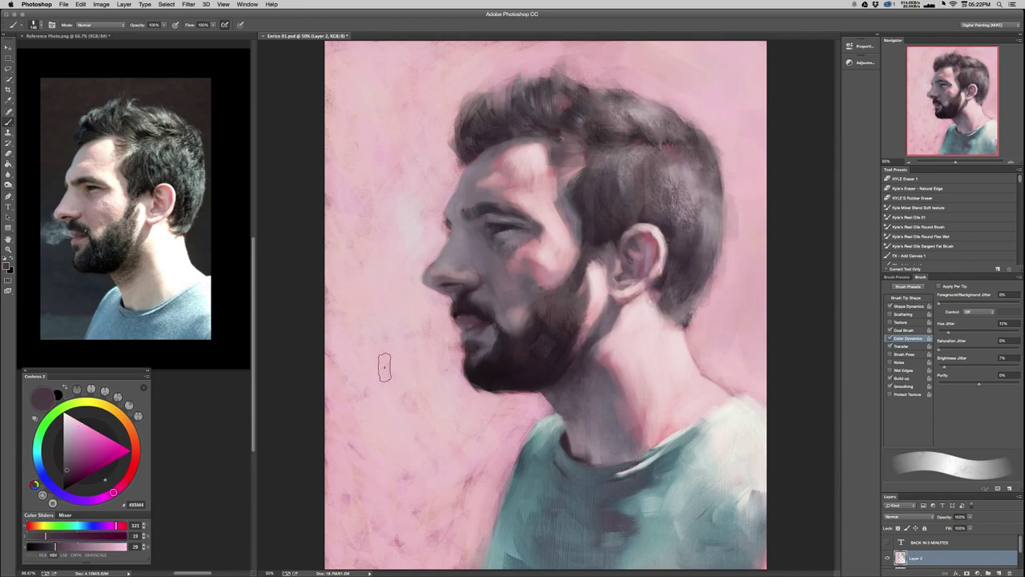
Touch up the chin and the neck shadow under the beard with sampled violet-greys, and save the document.
alt+click(484, 177)
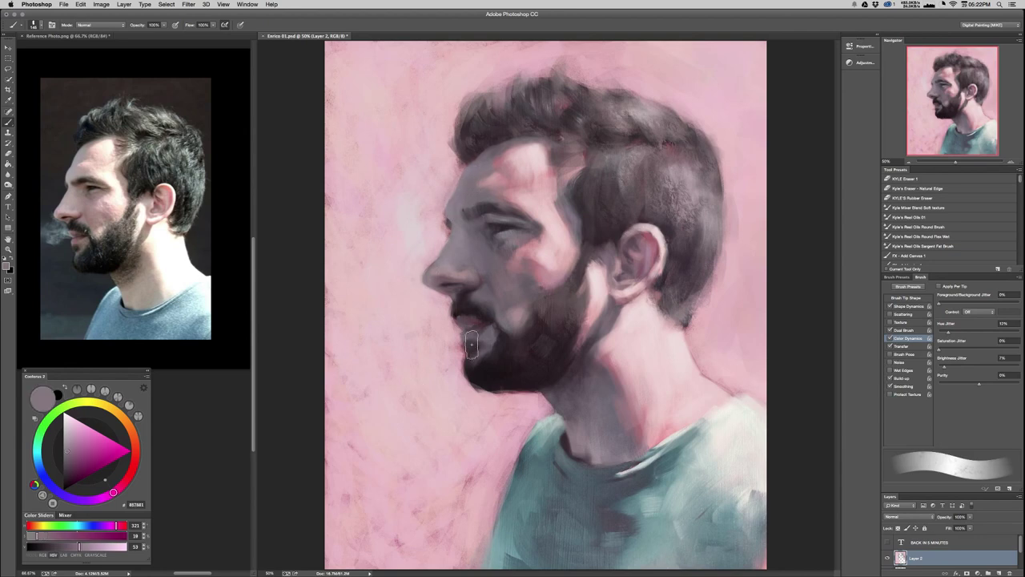
alt+click(558, 392)
alt+click(558, 391)
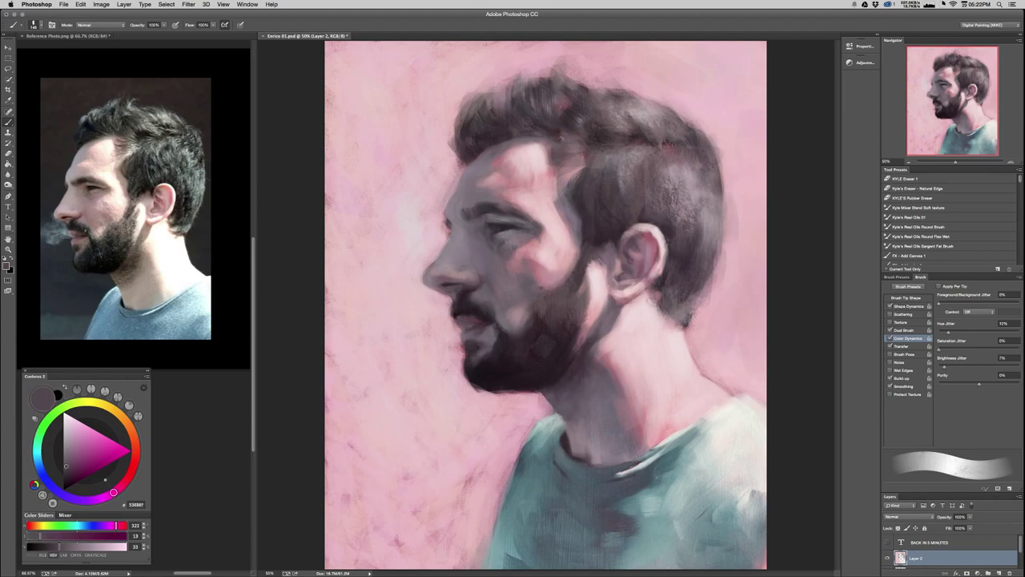
key(super+minus)
key(super+minus)
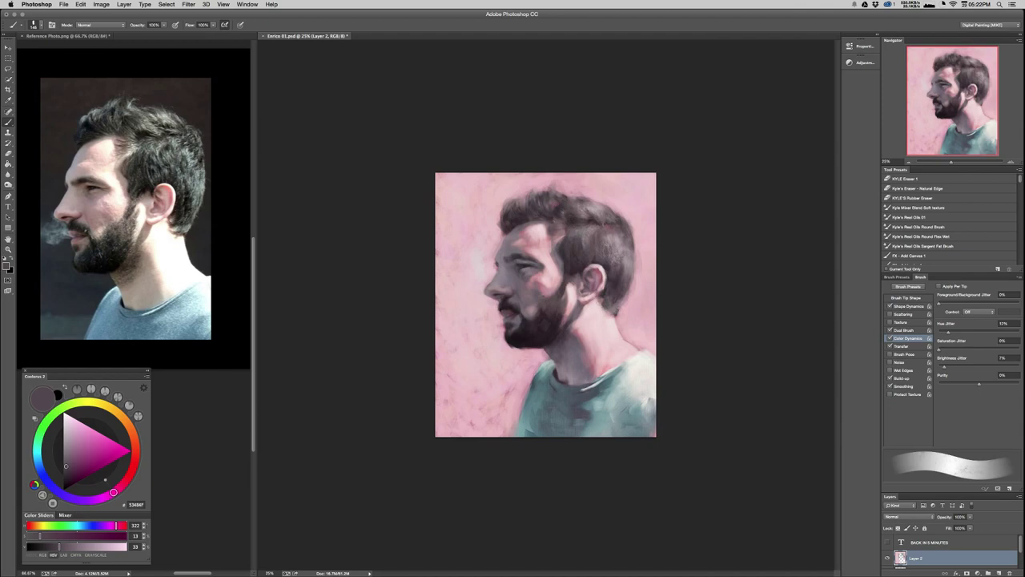
key(super+s)
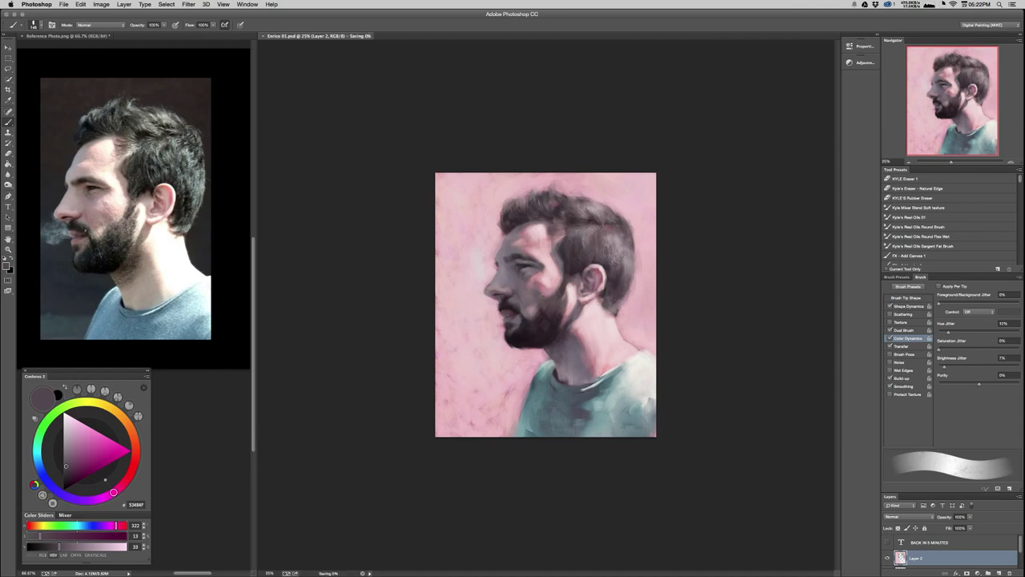
Group Layer 1 with Layer 2 and duplicate the group, leaving the original group hidden.
drag(951, 492, 952, 357)
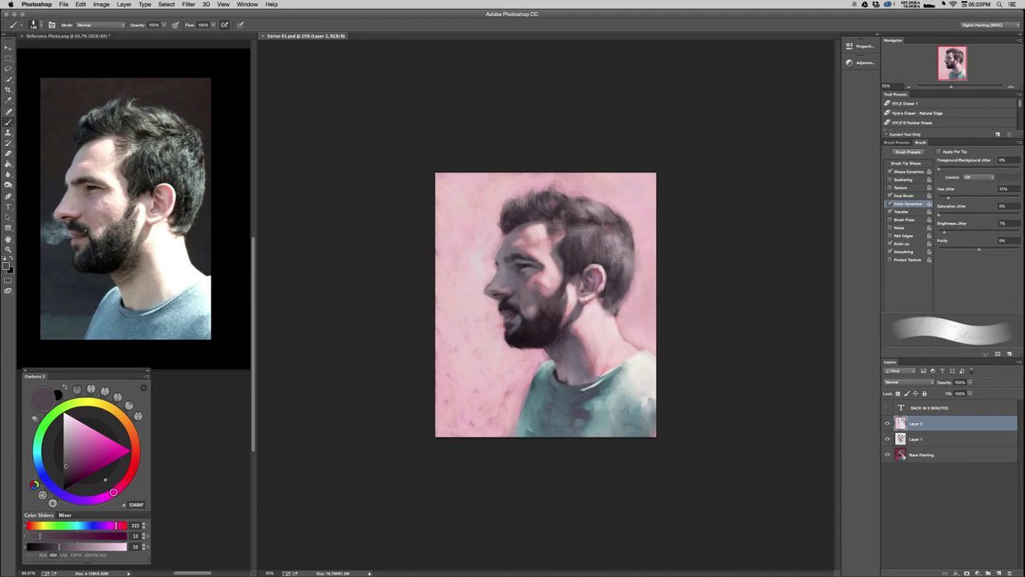
shift+click(981, 439)
key(super+g)
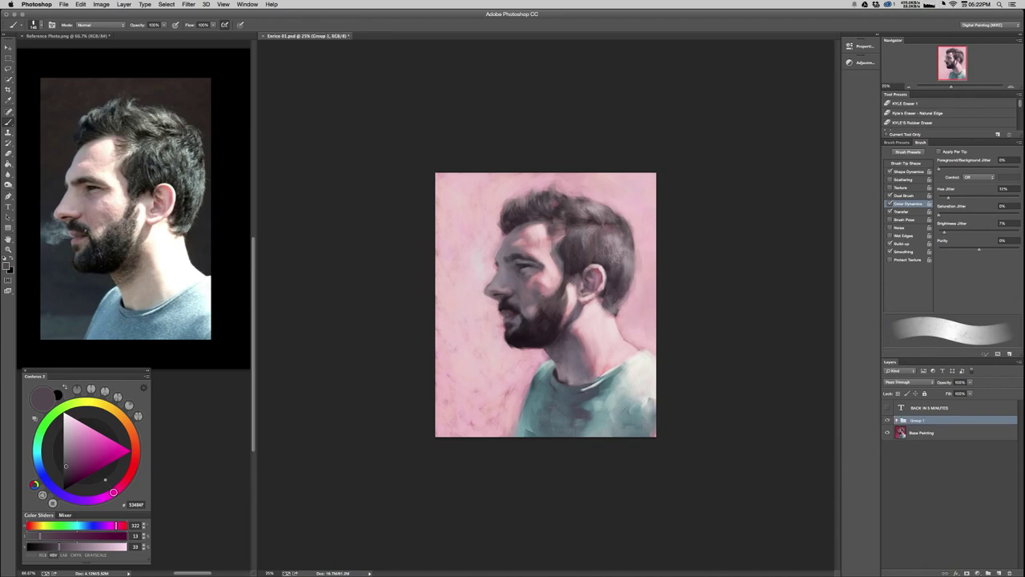
drag(986, 420, 993, 564)
drag(920, 563, 999, 573)
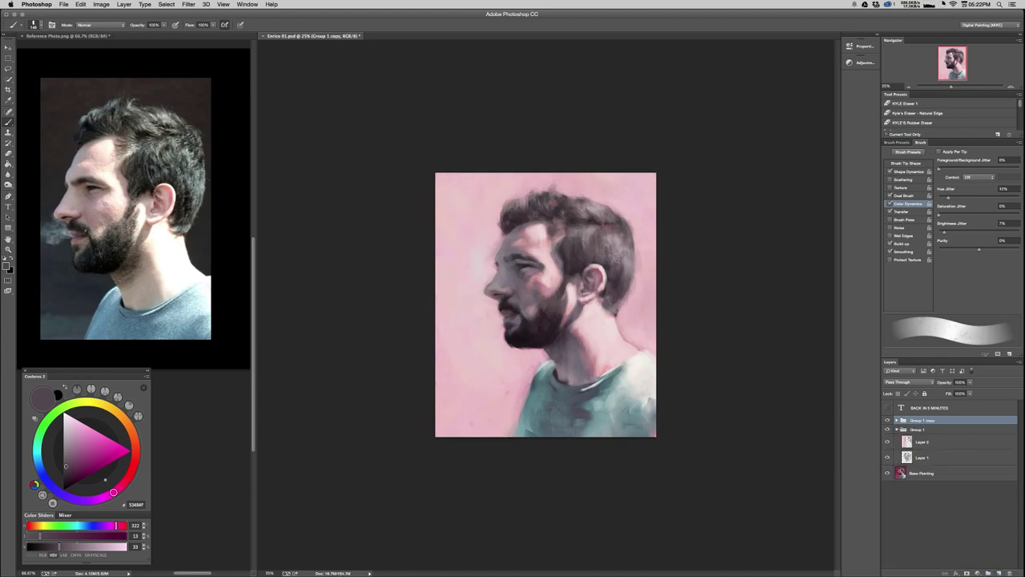
click(887, 429)
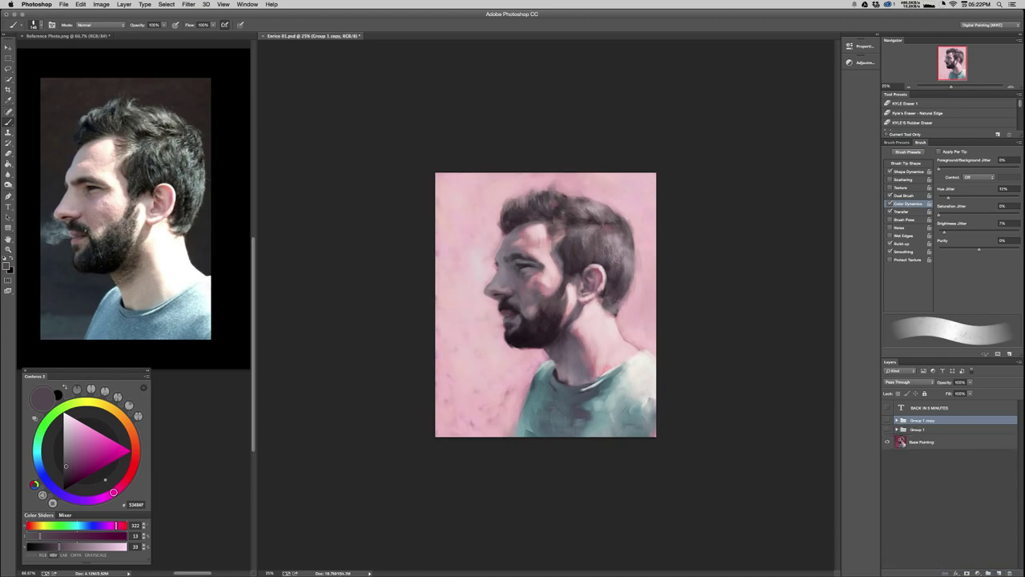
Compare the refined portrait with the base painting by repeatedly hiding and showing the duplicated group.
click(887, 419)
click(887, 420)
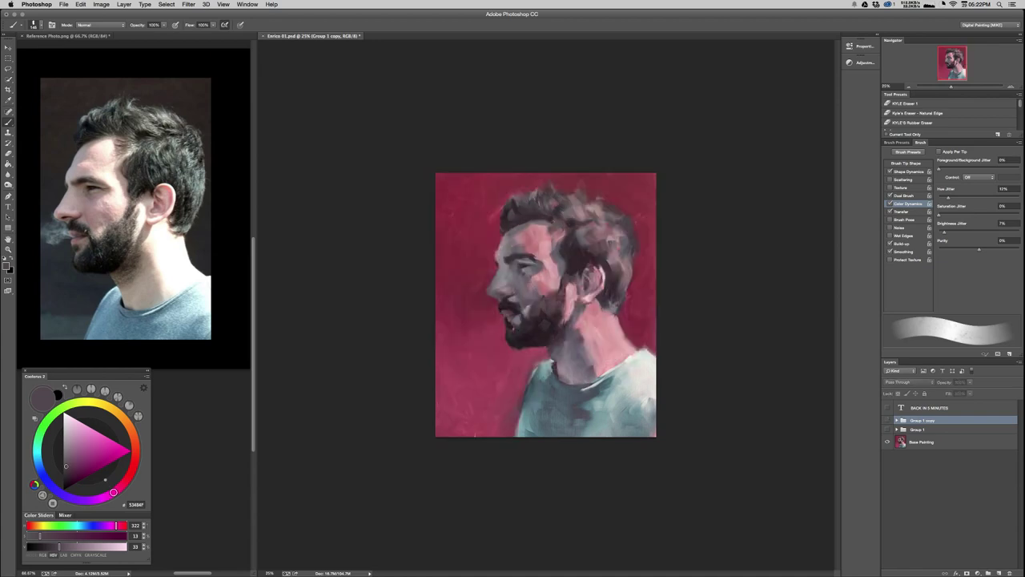
click(886, 419)
click(886, 419)
click(886, 419)
click(887, 419)
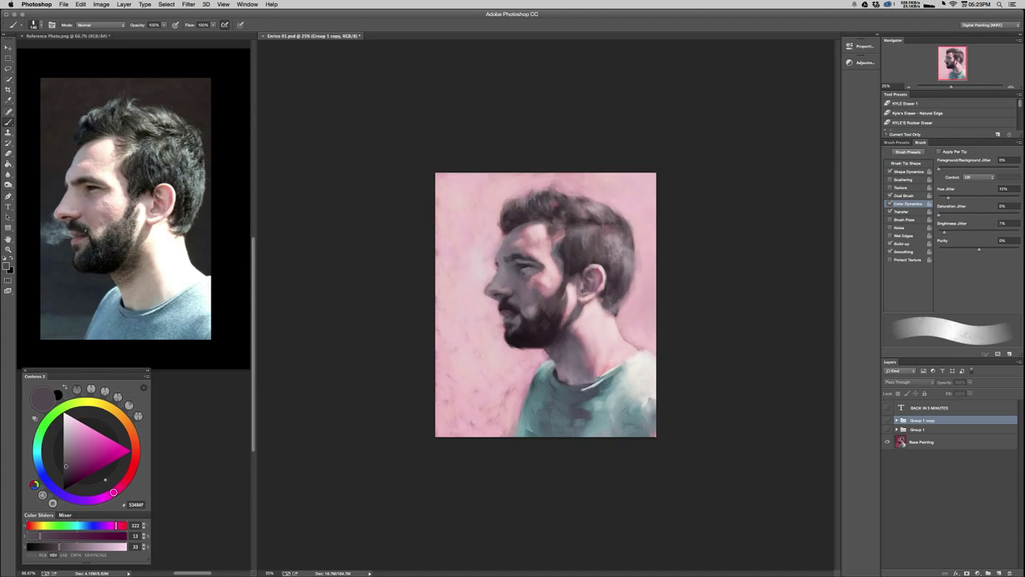
click(887, 420)
click(887, 420)
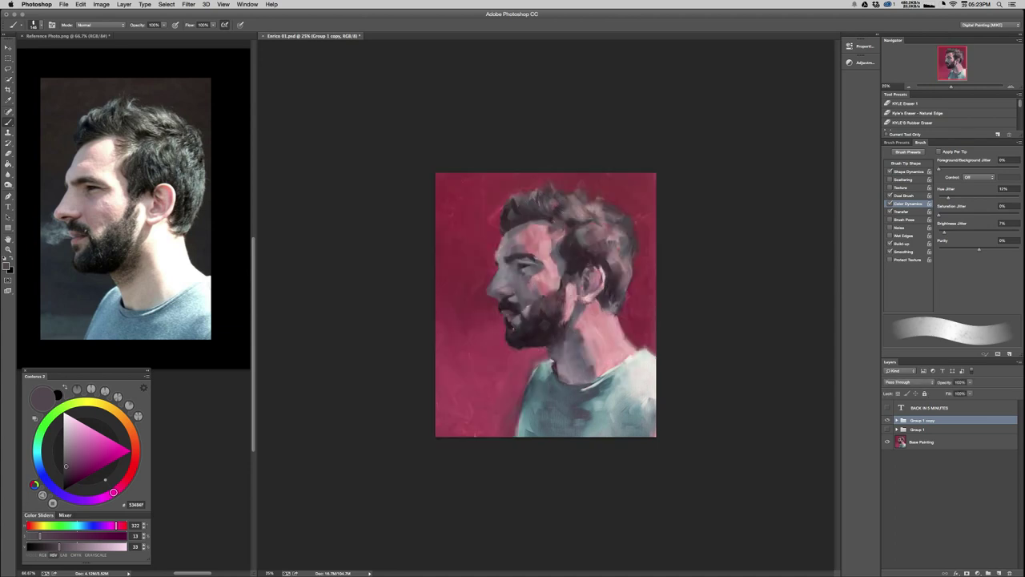
click(887, 419)
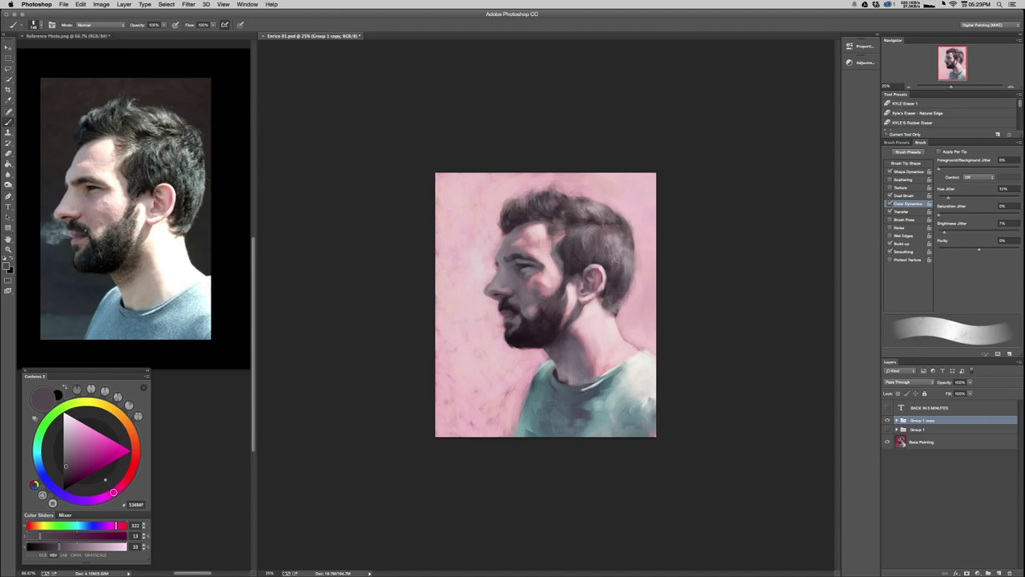
click(887, 420)
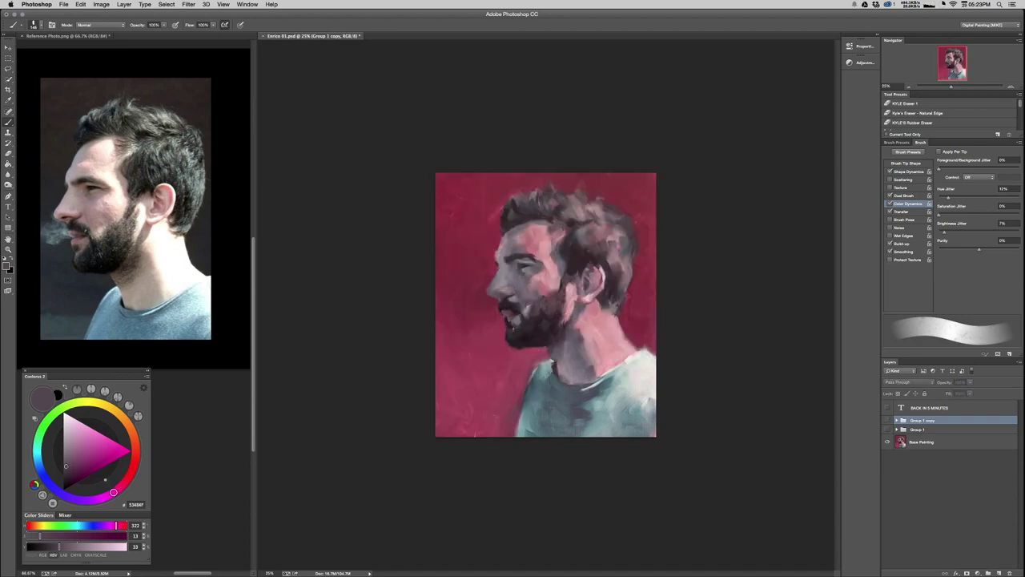
click(887, 419)
click(886, 419)
click(886, 420)
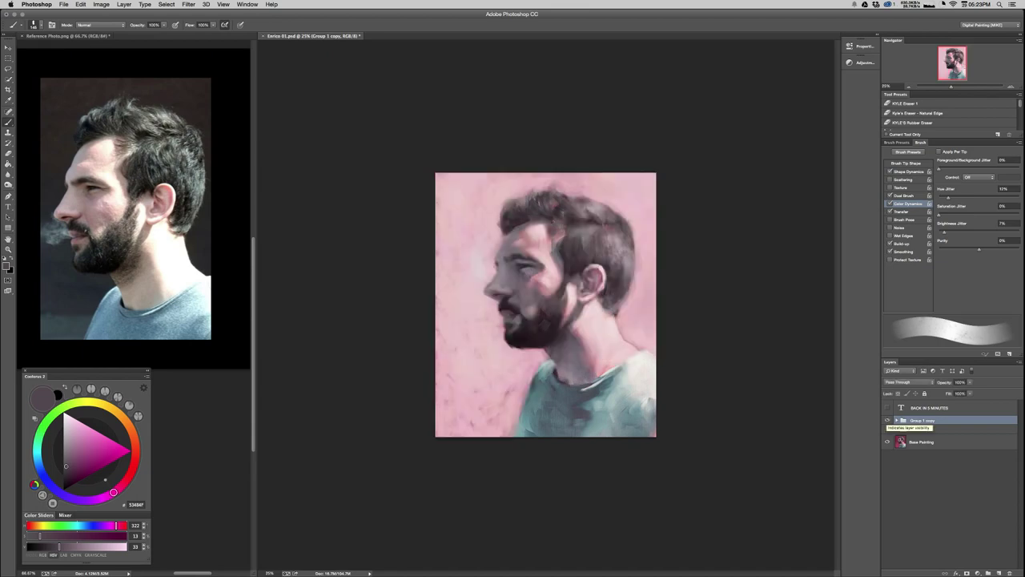
Toggle the Group 1 copy's visibility to judge the repainted hair, face and background against the Base Painting layer.
click(887, 419)
click(887, 419)
click(886, 420)
click(887, 419)
click(886, 419)
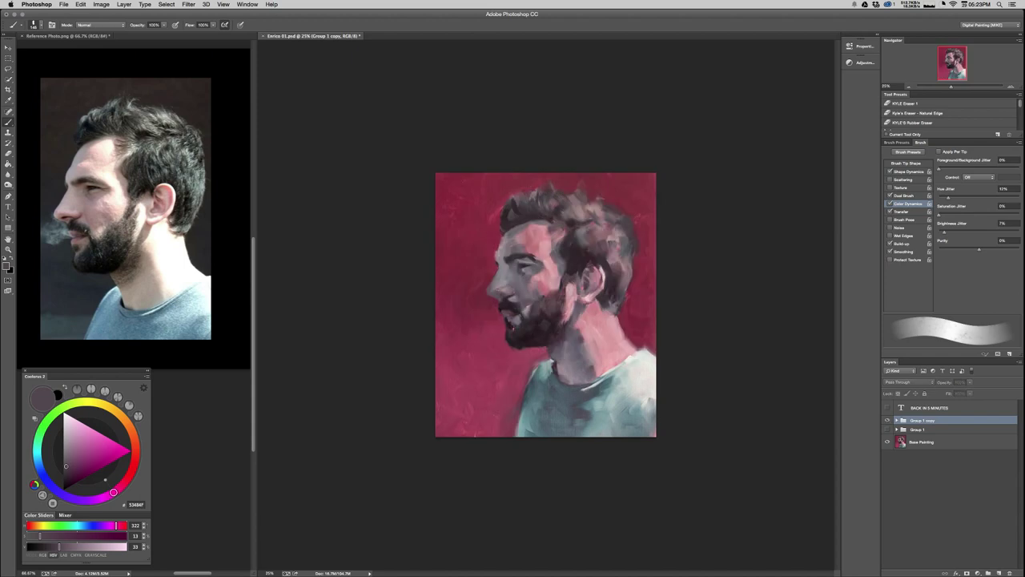
click(887, 420)
click(887, 420)
click(887, 419)
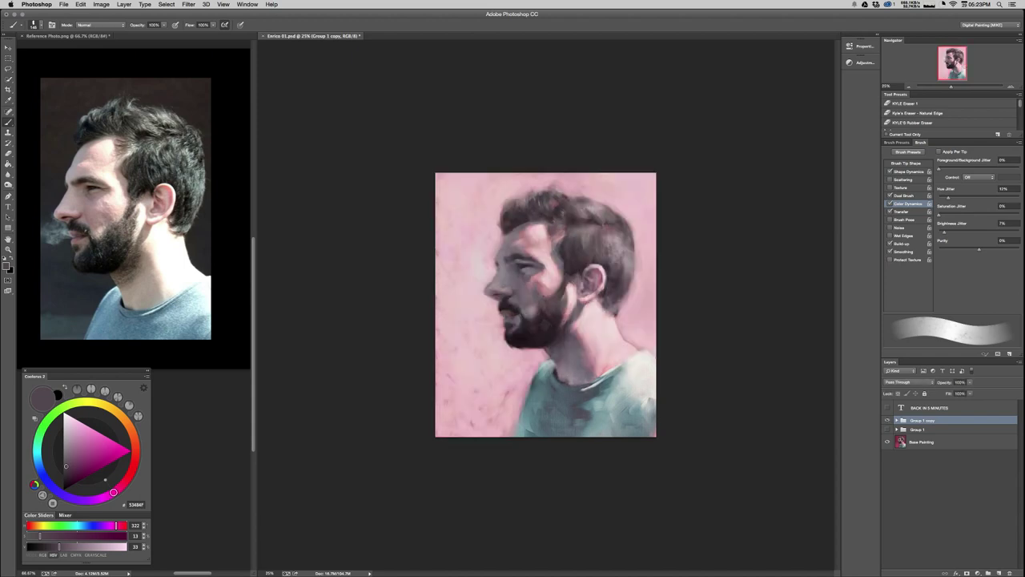
click(887, 420)
click(887, 420)
key(super+plus)
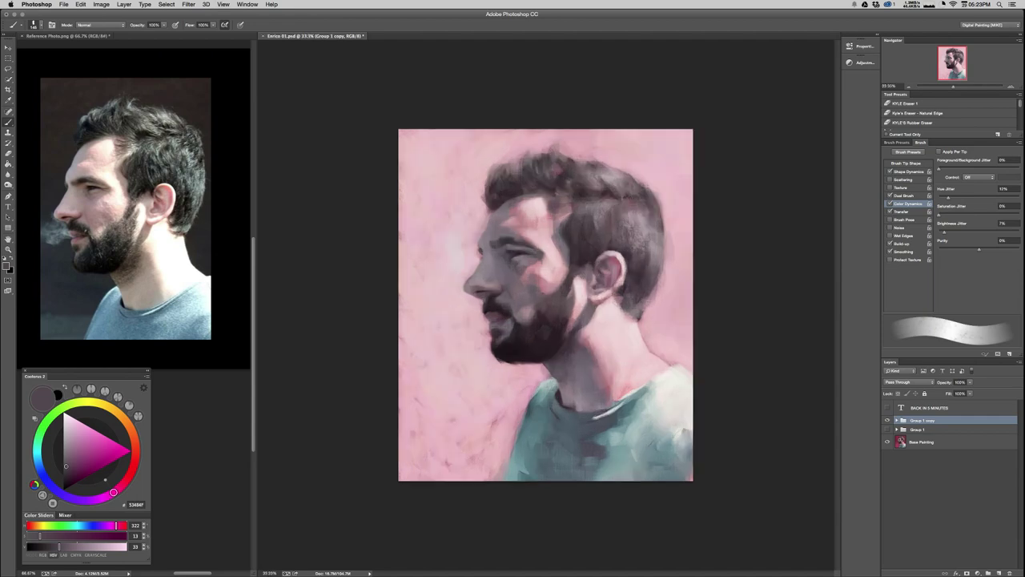
key(super+plus)
key(super+minus)
key(super+minus)
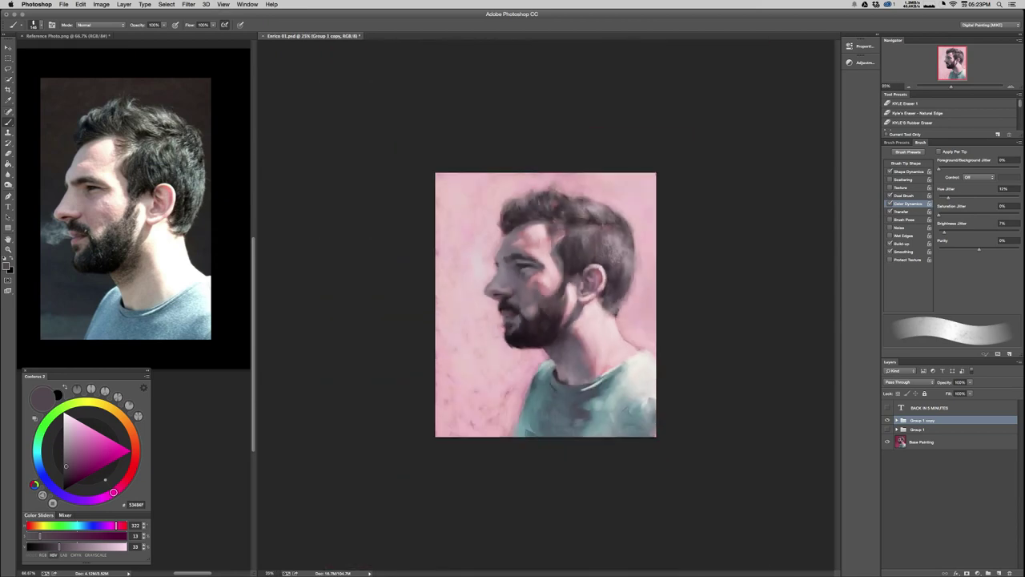
Select Layer 2 inside Group 1 copy and rework the front hair edge above the forehead with sampled dark violets and greys.
key(super+plus)
key(super+plus)
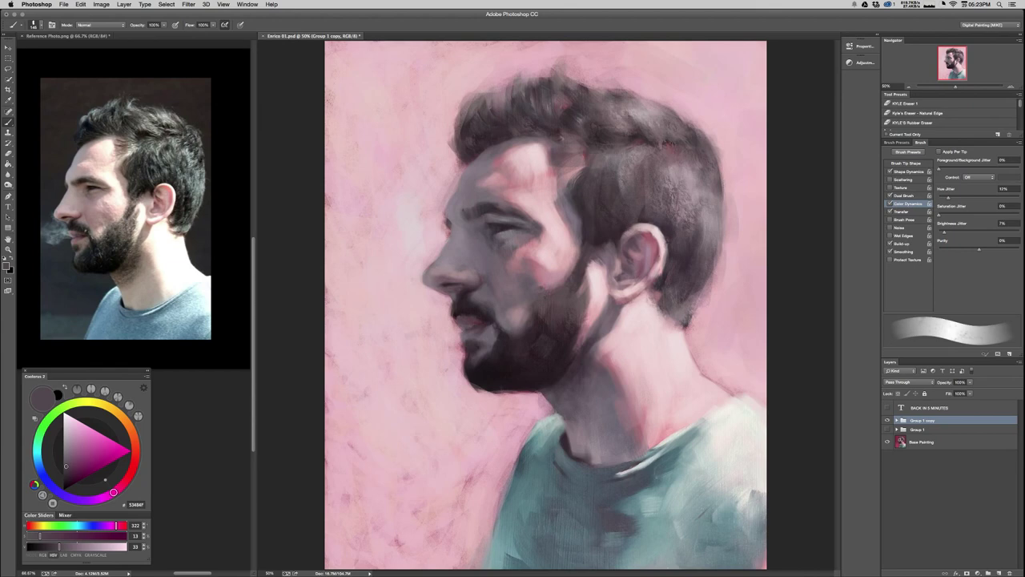
click(897, 421)
click(923, 432)
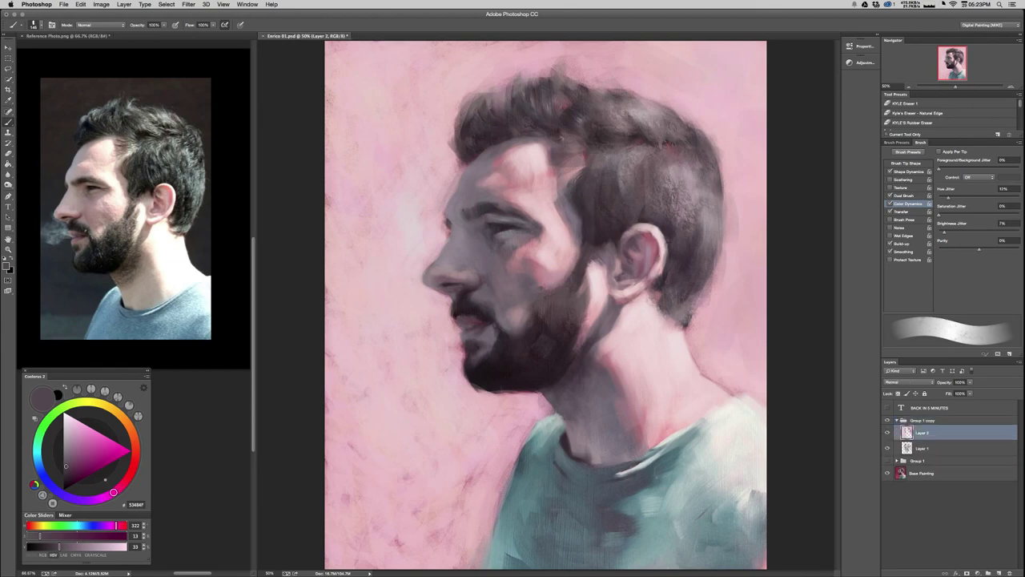
alt+click(475, 151)
alt+click(499, 143)
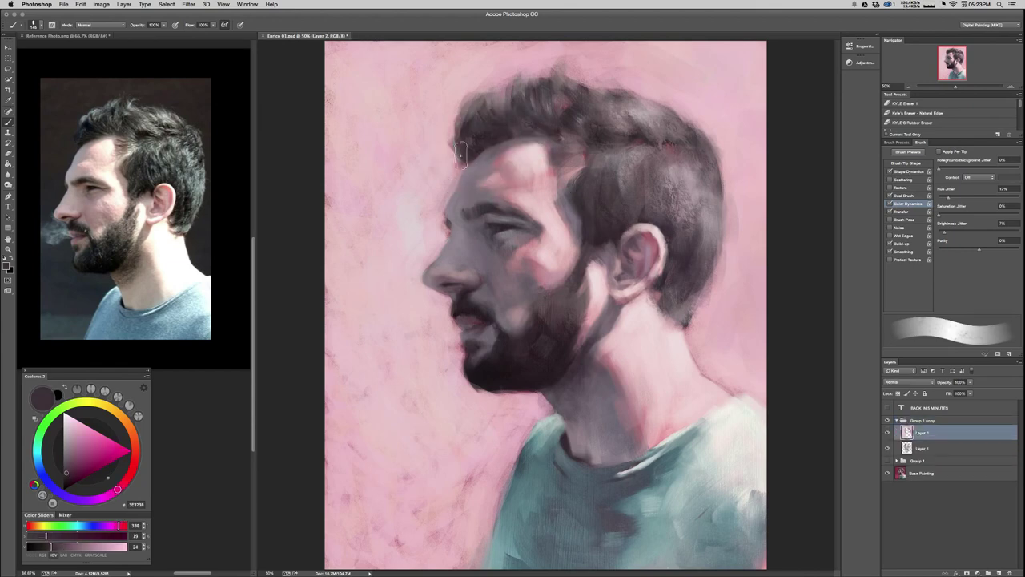
drag(463, 155, 447, 155)
alt+click(472, 144)
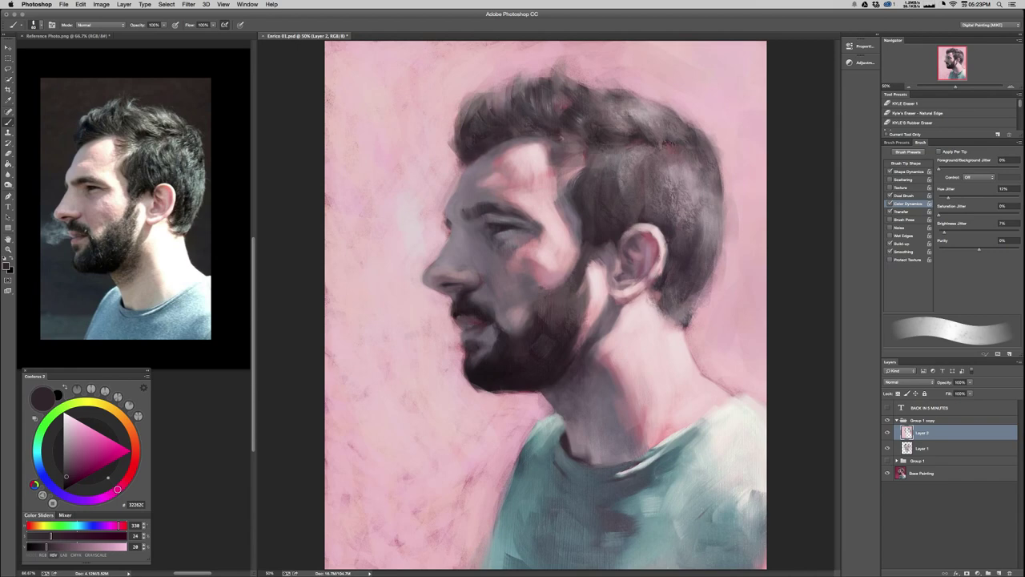
alt+click(494, 138)
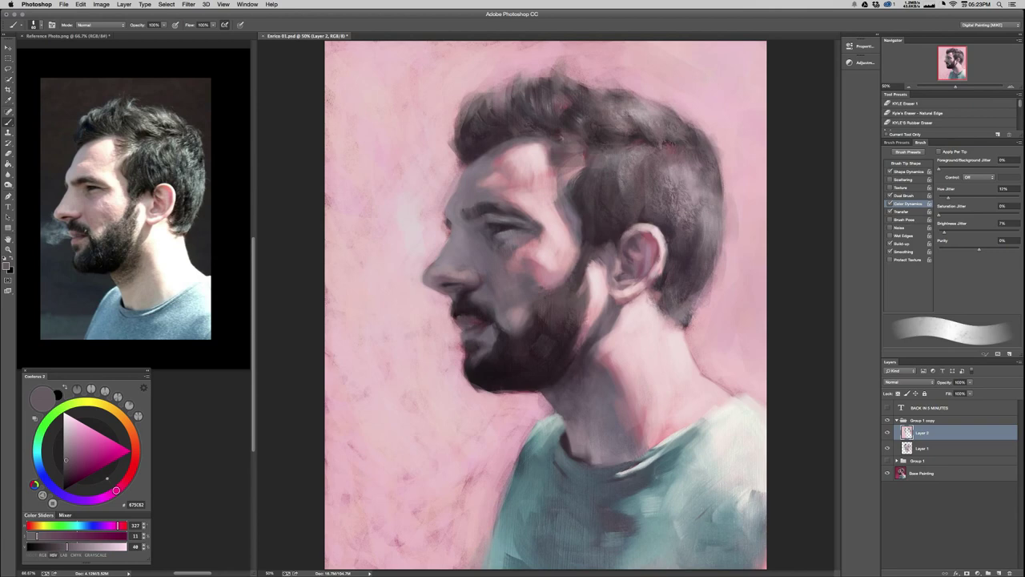
alt+click(481, 161)
alt+click(506, 136)
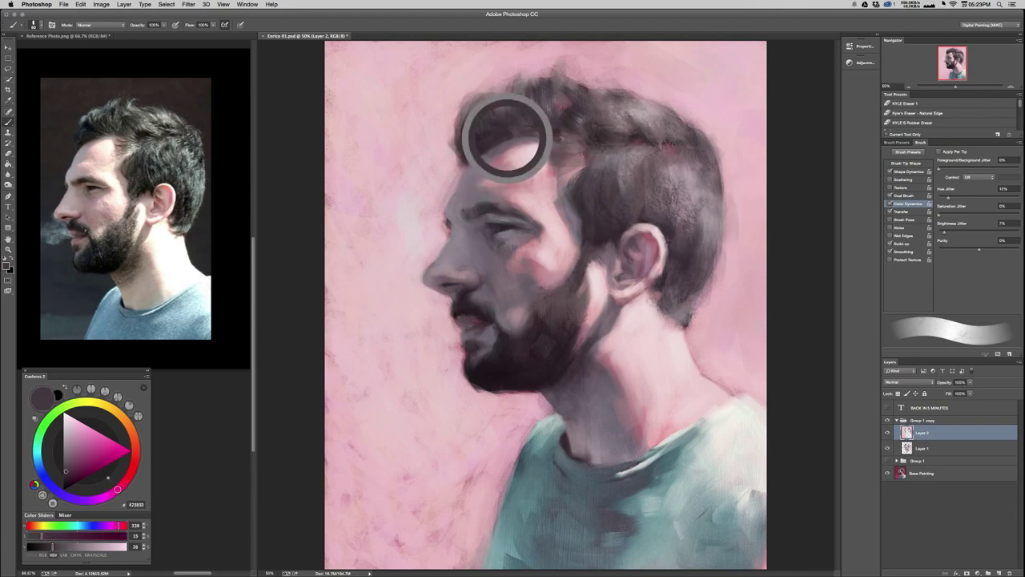
Refine the front hair tuft and hairline with adjusted dark plum tones and greyish mauves sampled from the hair.
drag(67, 459, 64, 467)
drag(505, 140, 502, 141)
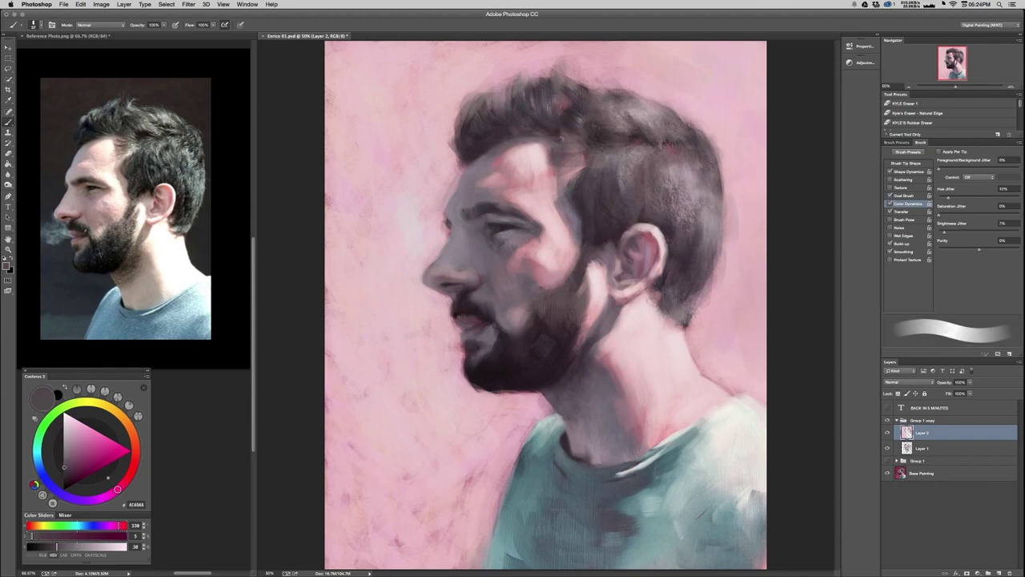
alt+click(489, 142)
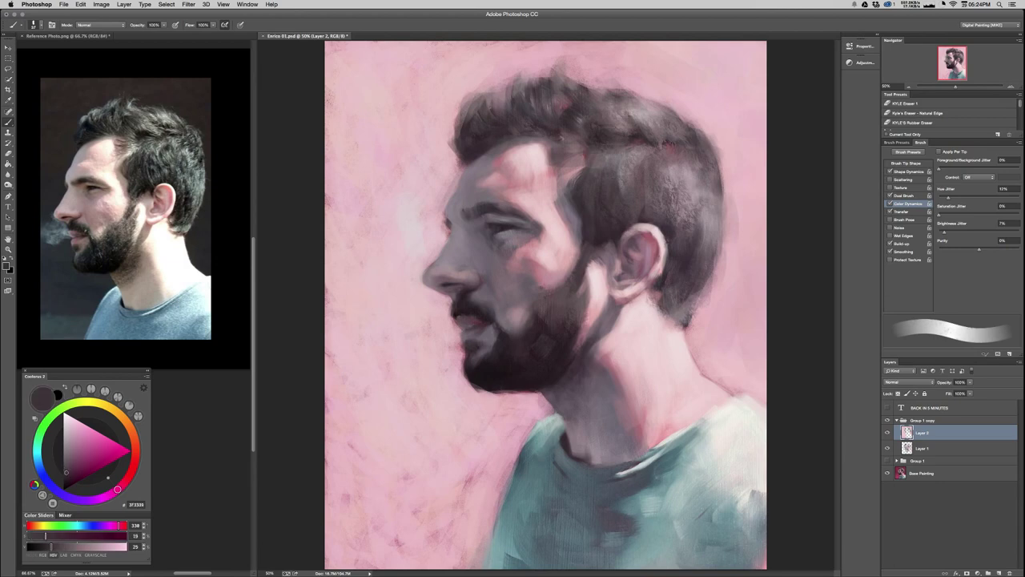
click(67, 476)
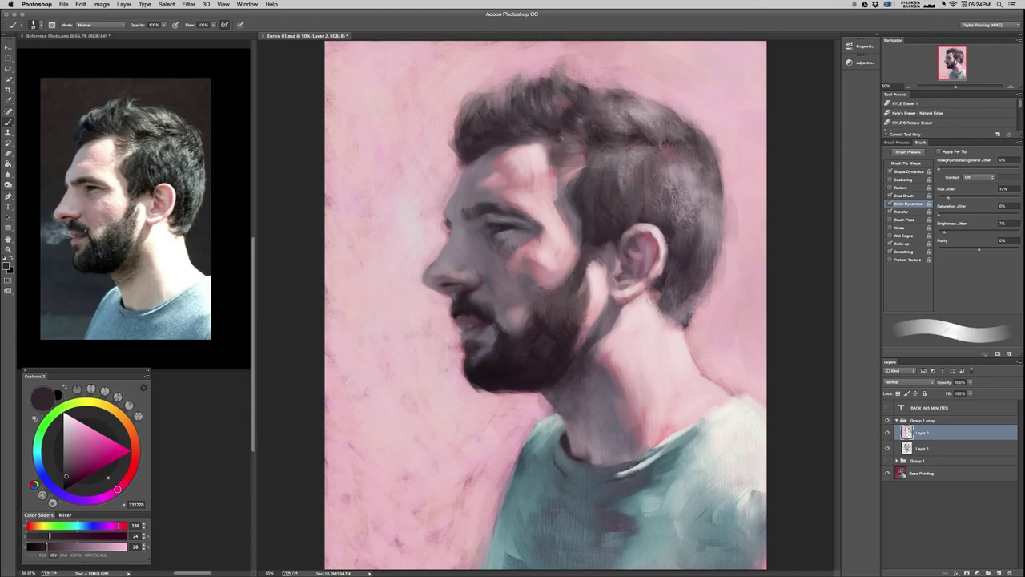
alt+click(638, 153)
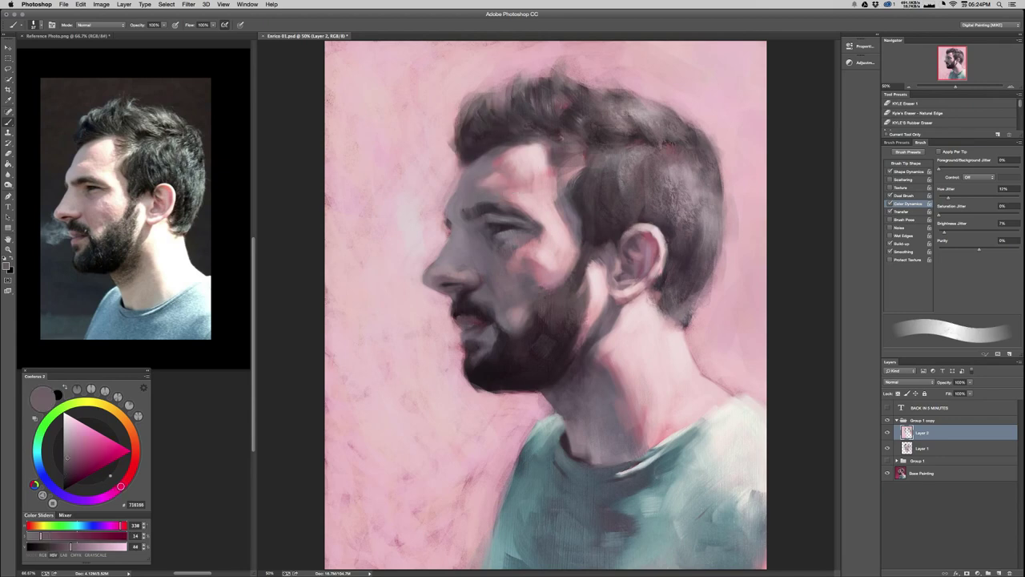
alt+click(494, 135)
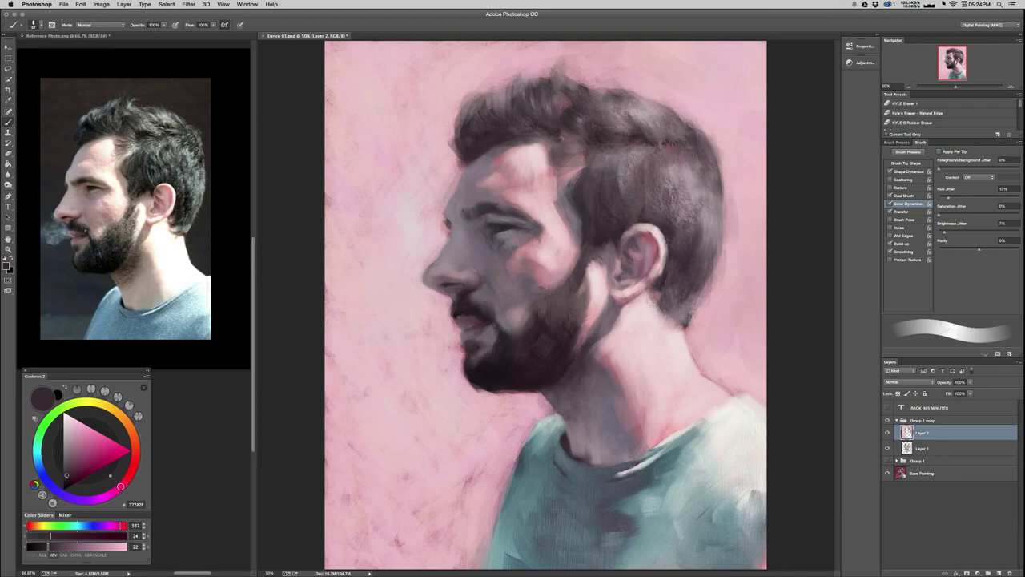
alt+click(506, 111)
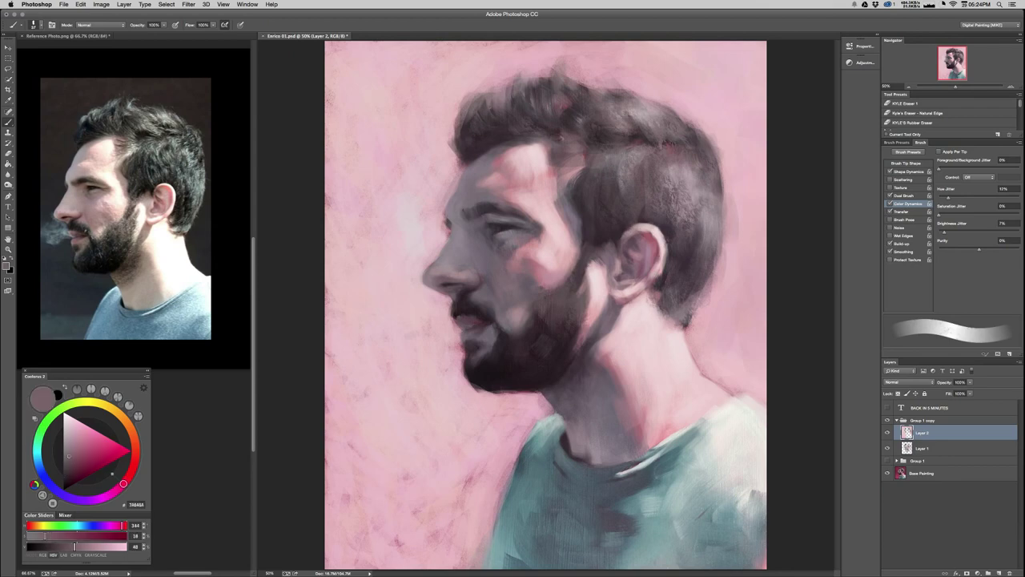
alt+click(498, 128)
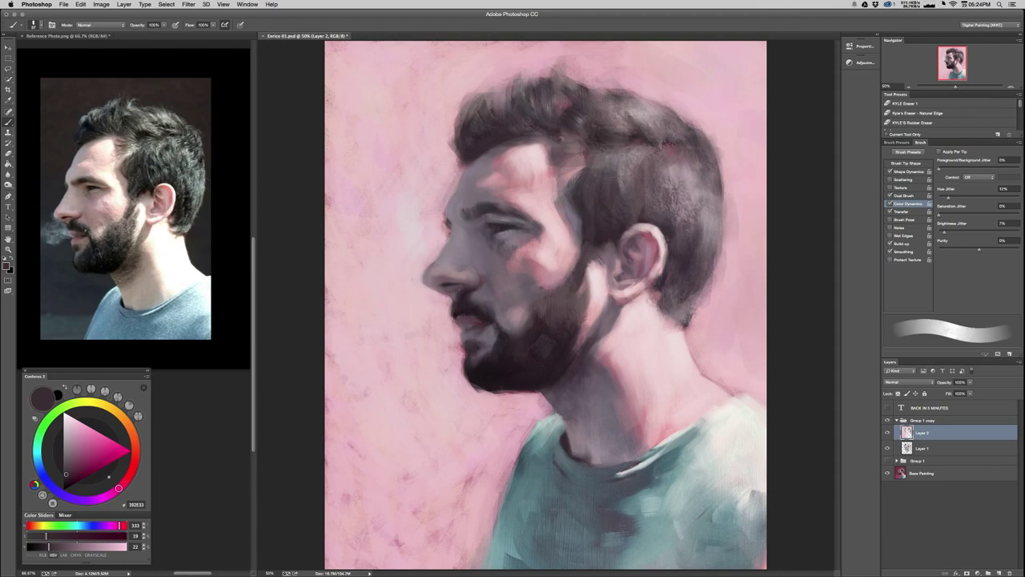
key(super+minus)
key(super+minus)
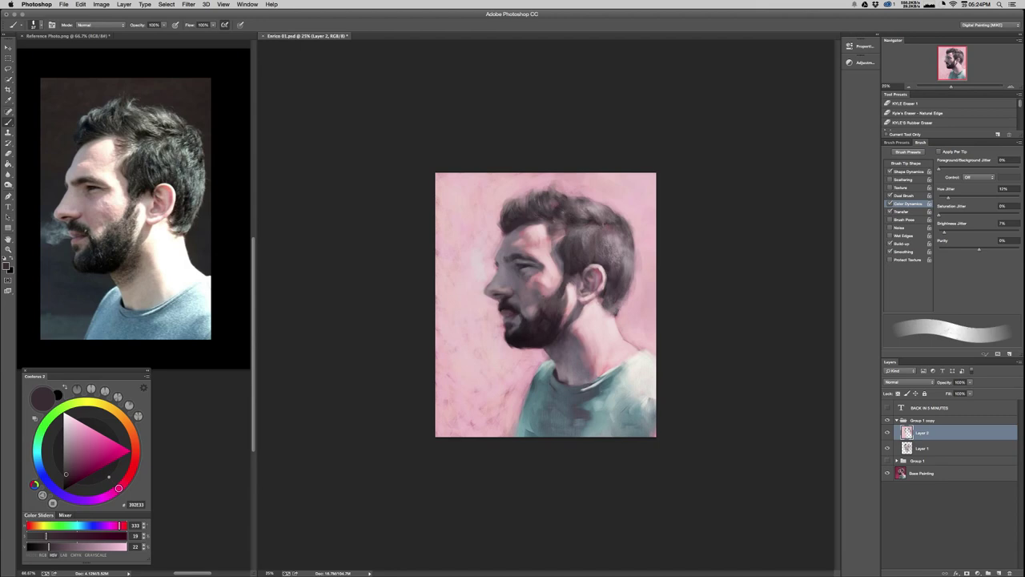
Add a short dark plum stroke to the hairline just above the forehead.
key(super+plus)
key(super+plus)
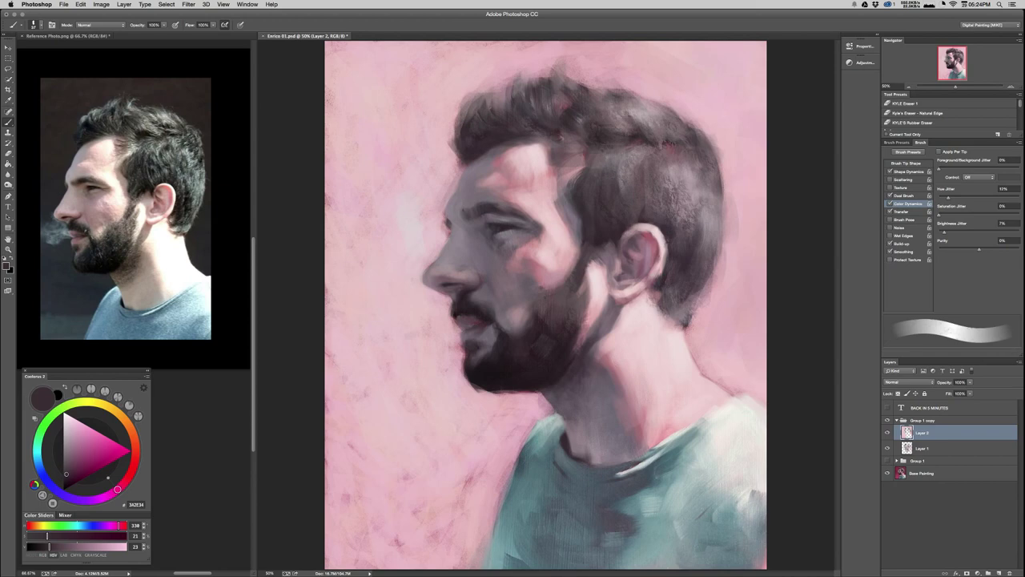
drag(488, 150, 496, 150)
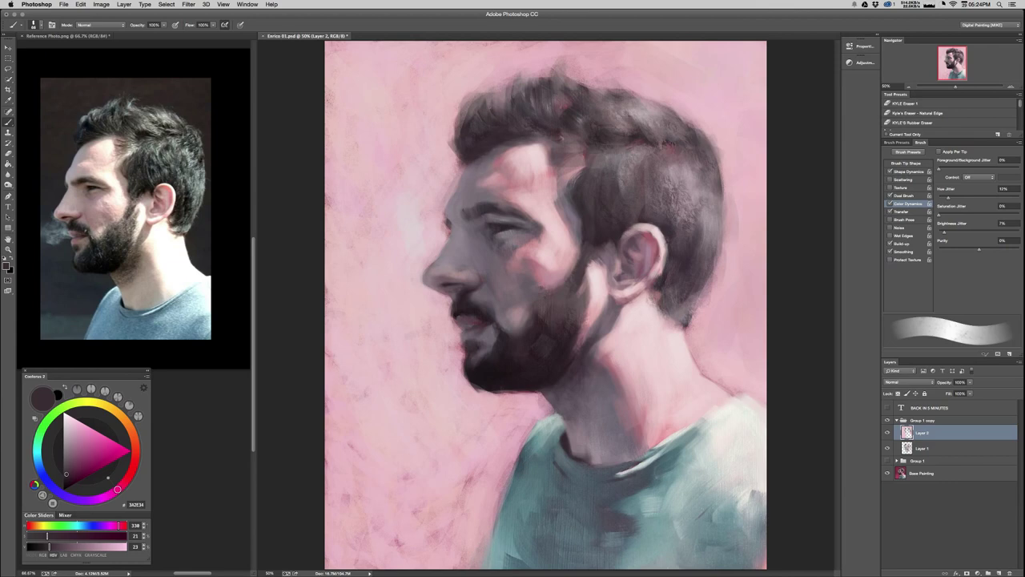
key(super+minus)
key(super+minus)
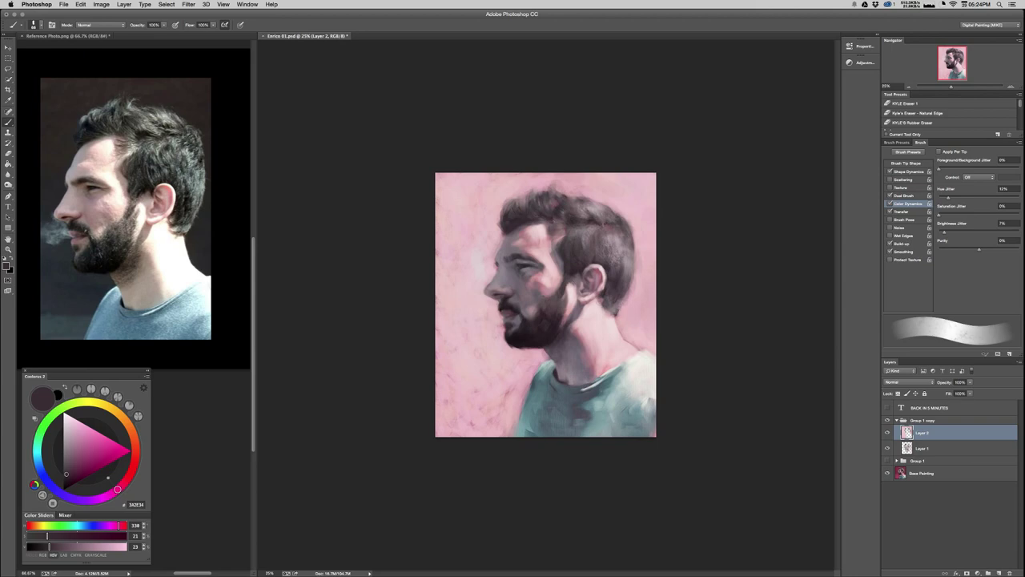
Check the live stream's chat in Chrome and return to Photoshop.
key(super+Tab)
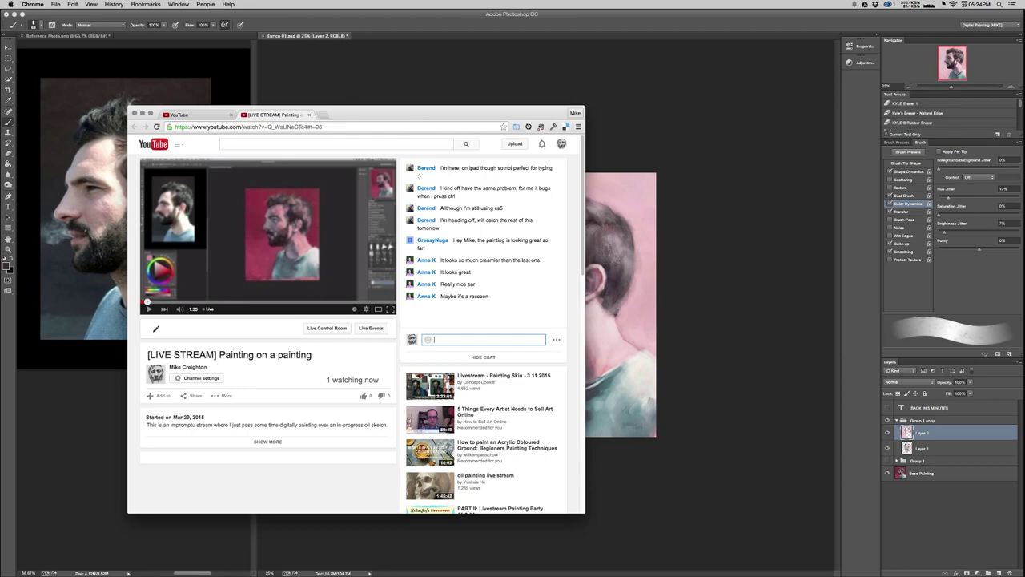
key(super+Tab)
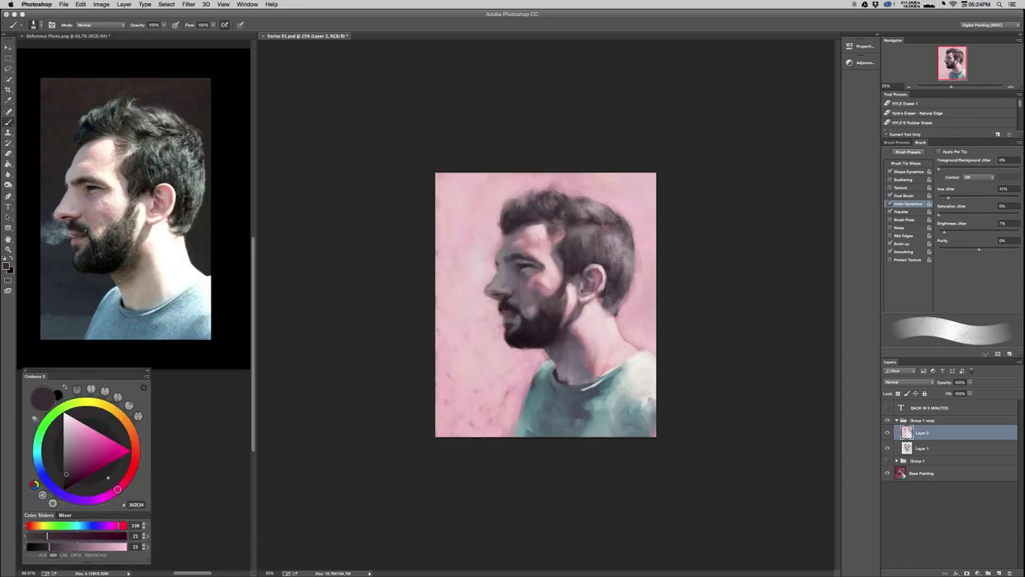
Touch up the temple where the hair meets the forehead, using a sampled mauve-grey and a lightened skin pink.
key(super+plus)
key(super+plus)
key(super+minus)
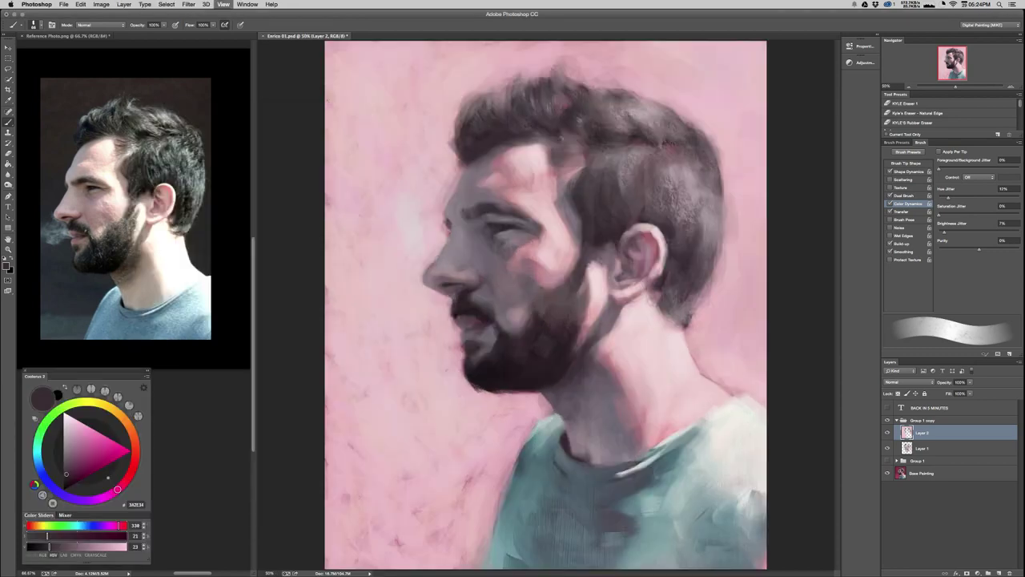
key(super+plus)
alt+click(550, 137)
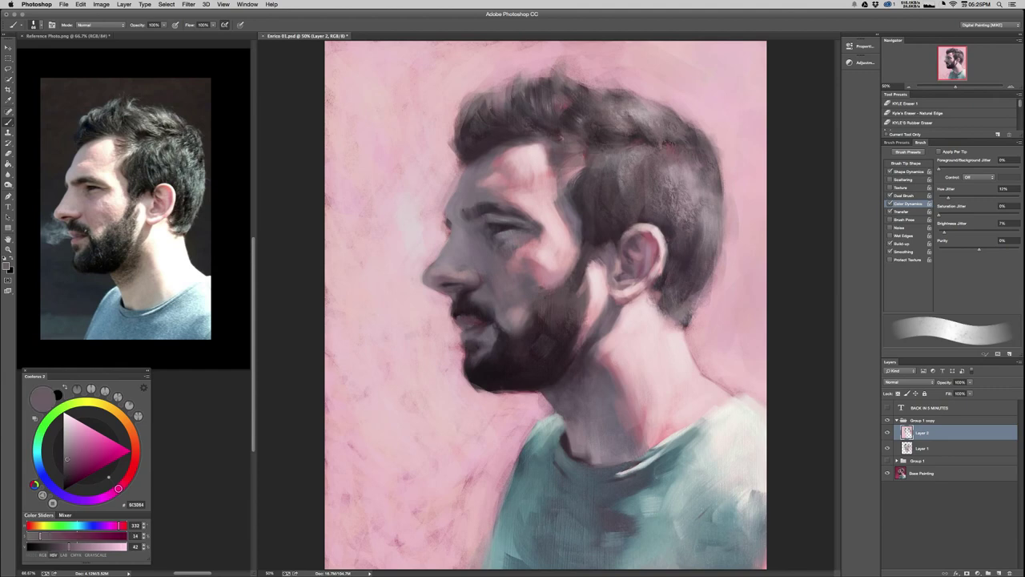
alt+click(549, 197)
drag(560, 182, 567, 193)
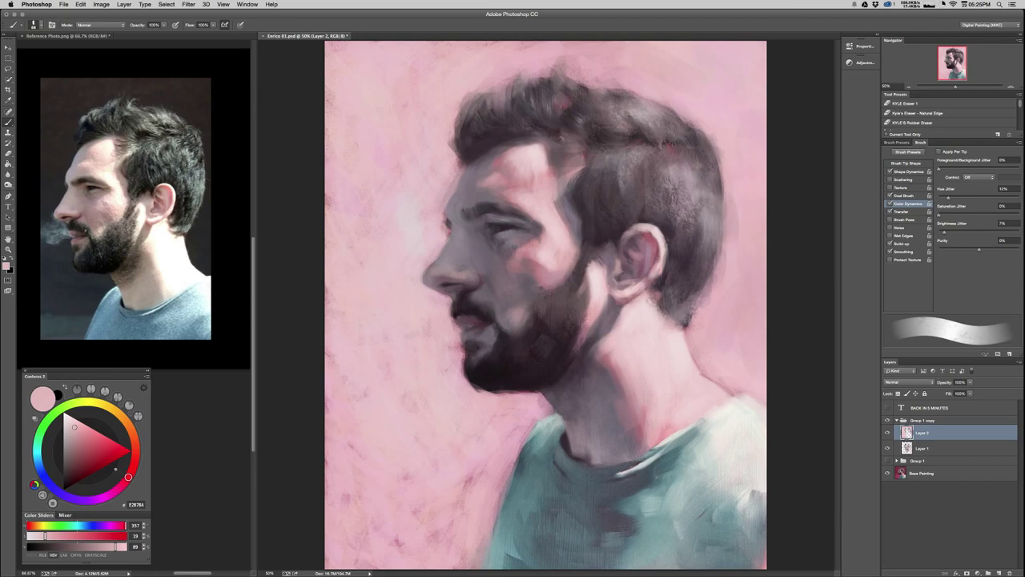
click(72, 424)
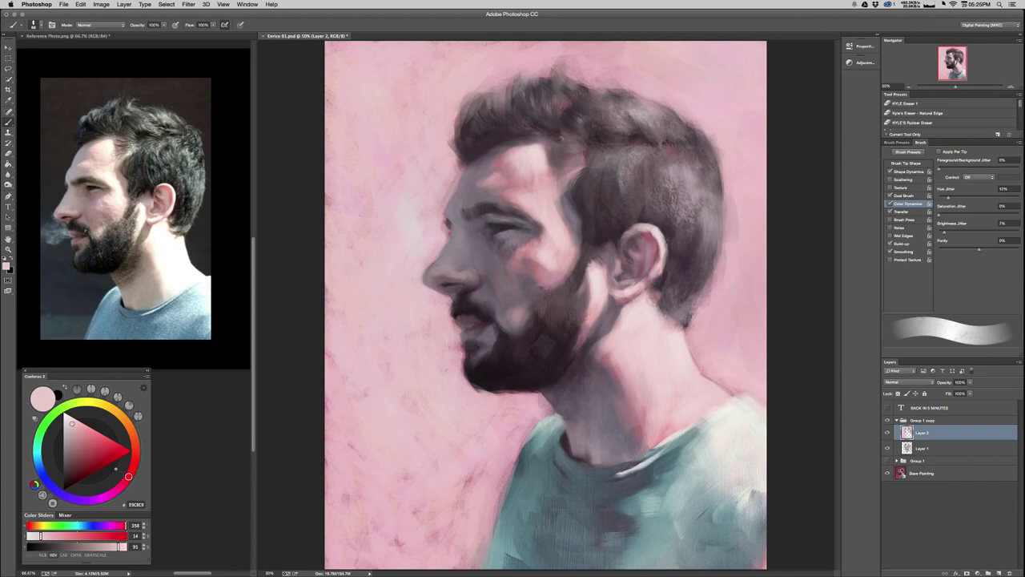
key(ctrl+Tab)
key(ctrl+Tab)
key(super+minus)
key(super+minus)
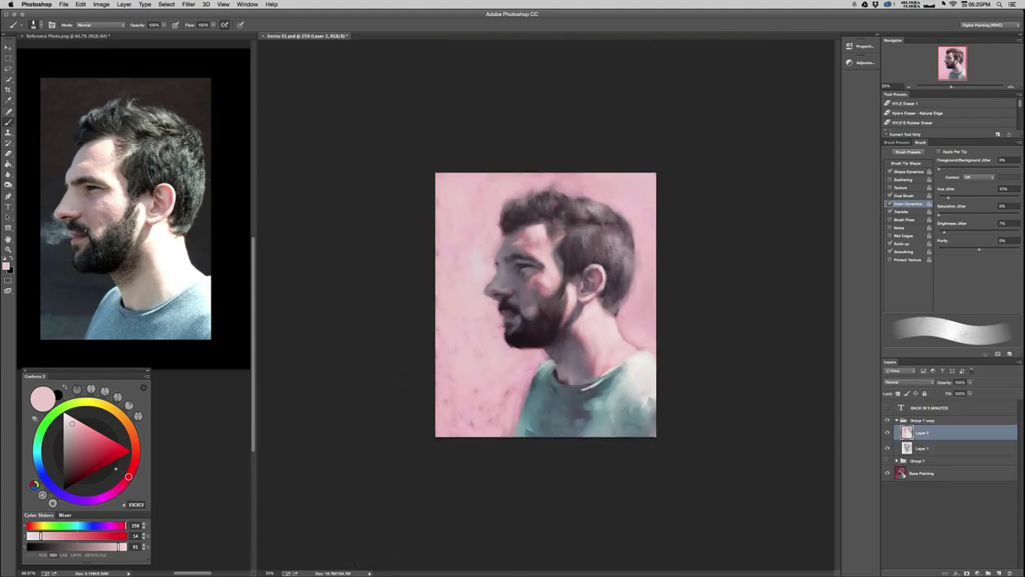
Rework the background in front of the nose and face with sampled pale pinks, and save the document.
key(super+plus)
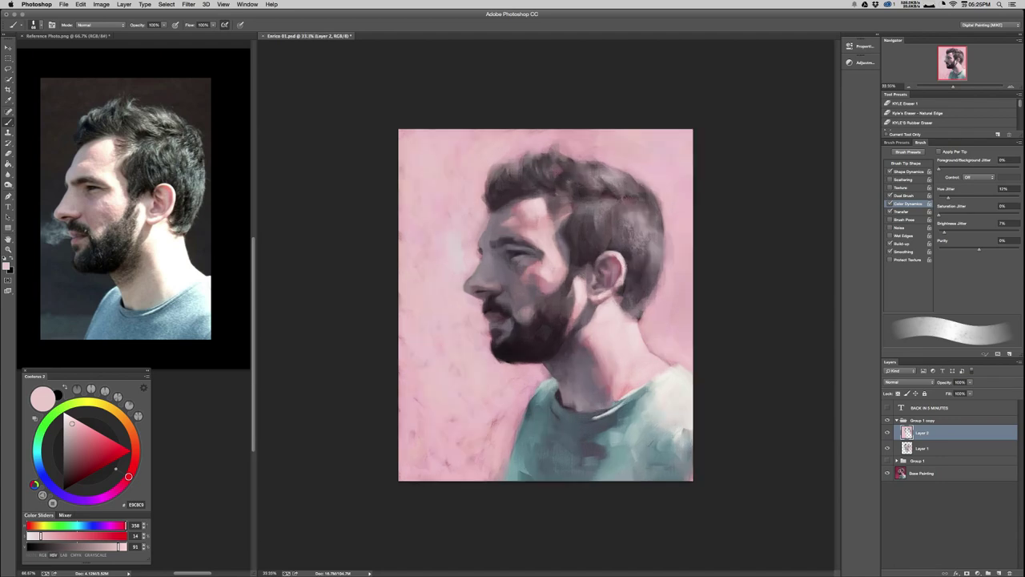
alt+click(445, 320)
alt+click(455, 272)
alt+click(665, 349)
alt+click(455, 268)
alt+click(458, 258)
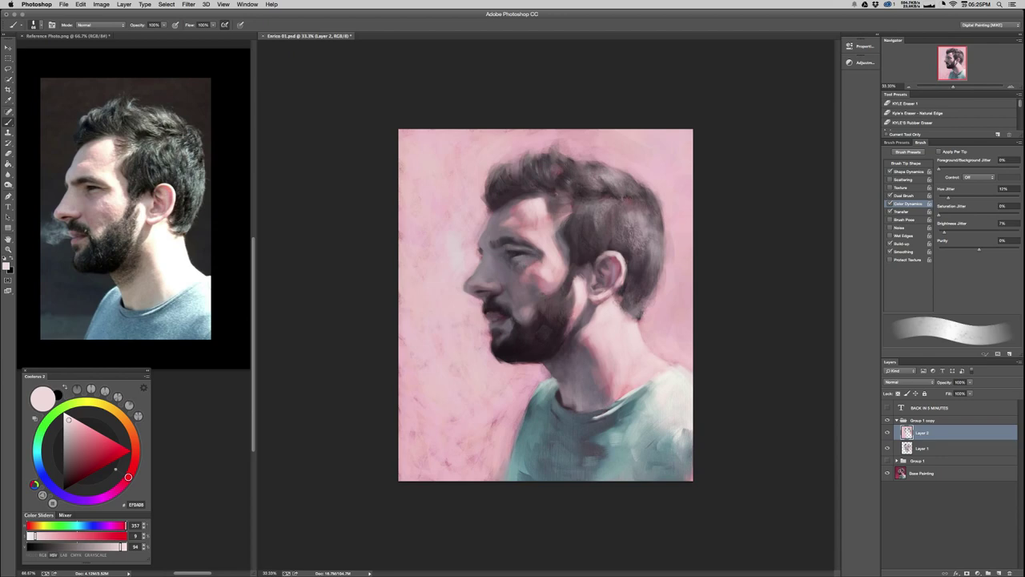
alt+click(455, 263)
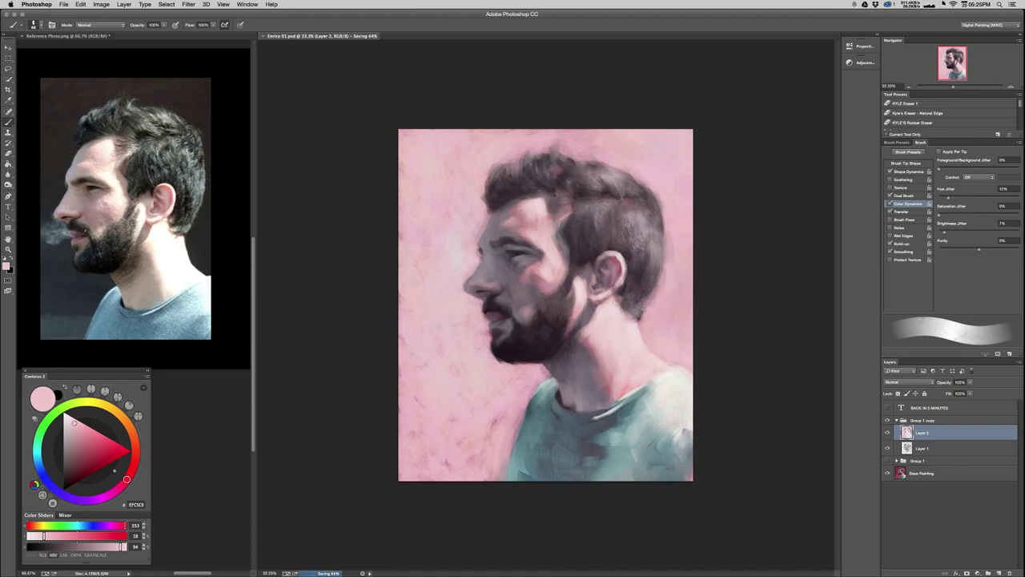
Switch to Chrome and open the YouTube live event analytics page.
key(super+Tab)
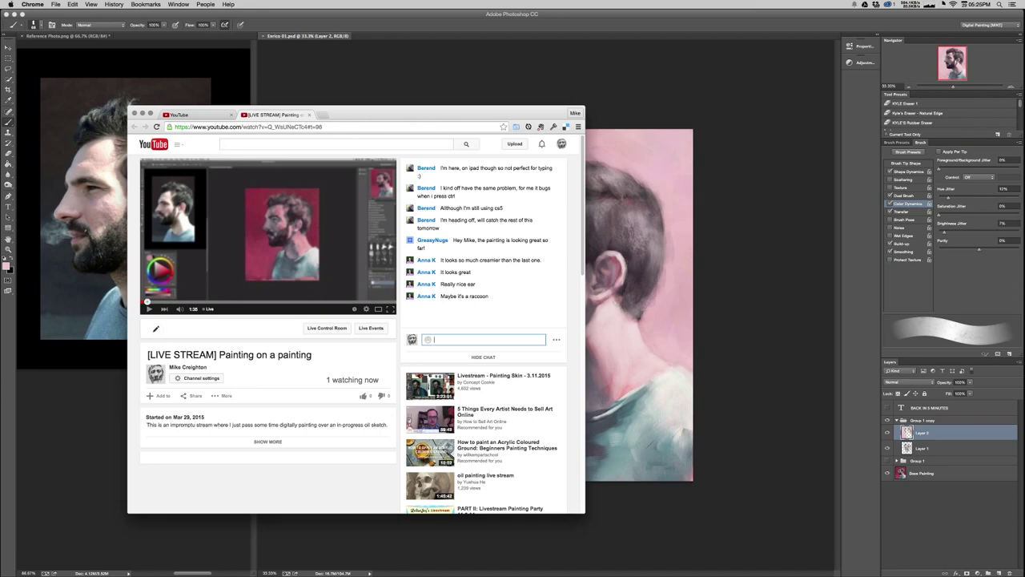
click(192, 114)
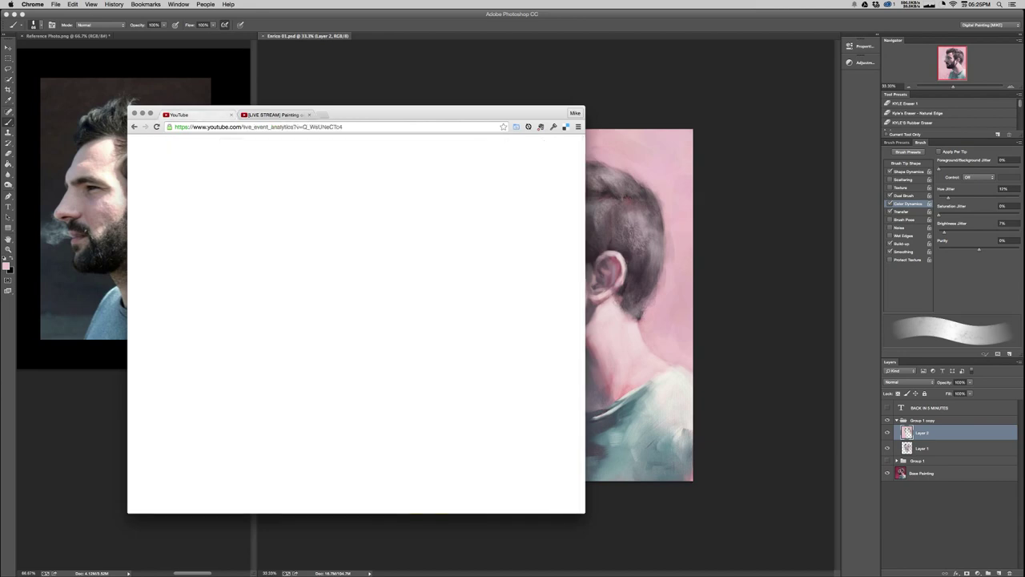